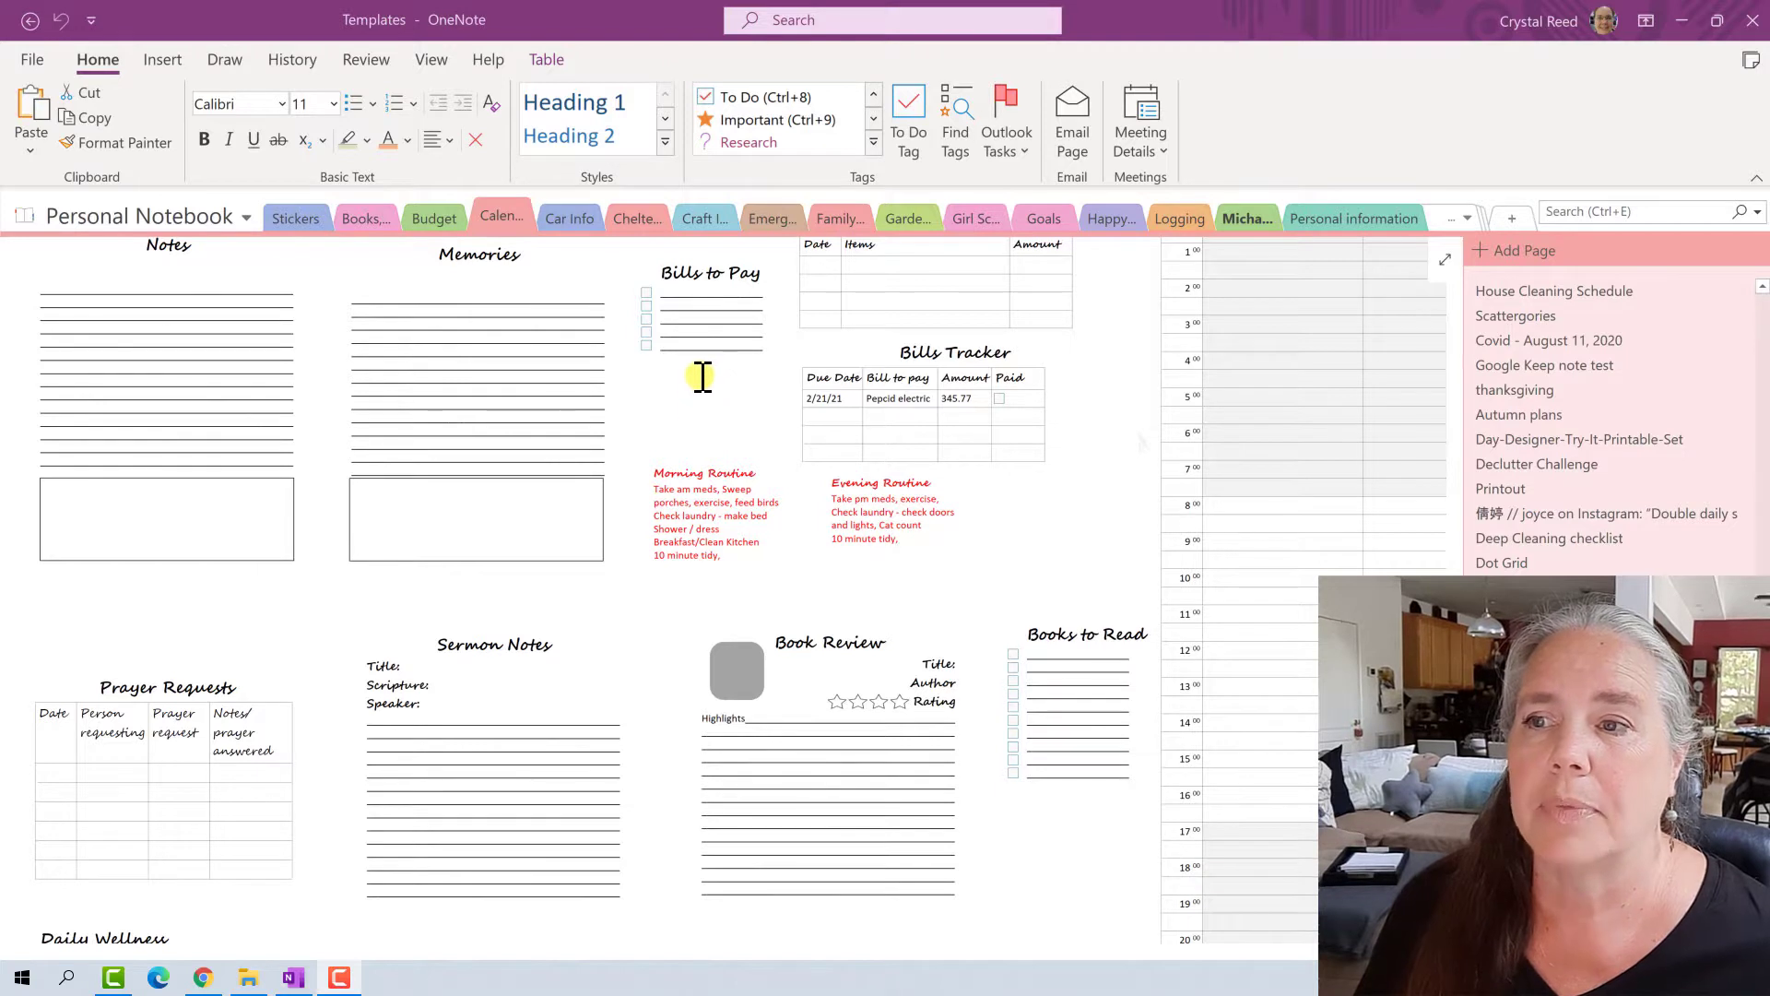
# Step: Look through the planner templates on the Templates page down to the weekly layout, and select the whole "Week of" table
pyautogui.click(591, 328)
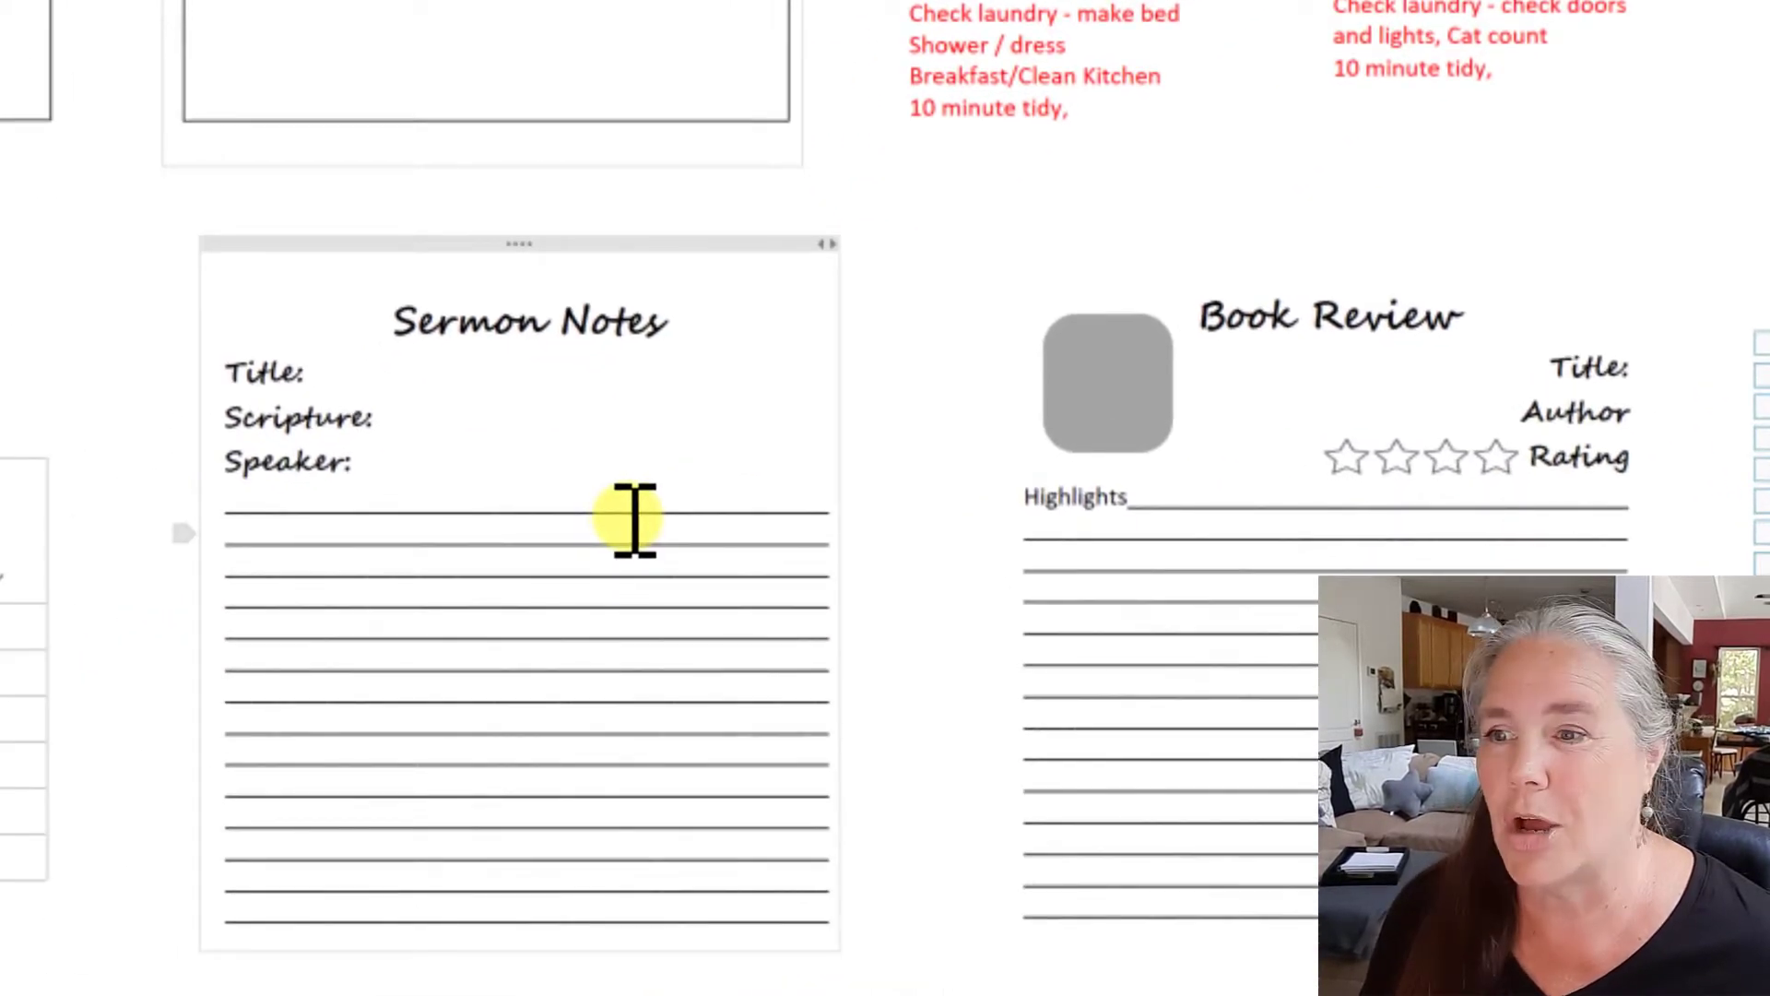
pyautogui.scroll(-6, 639, 530)
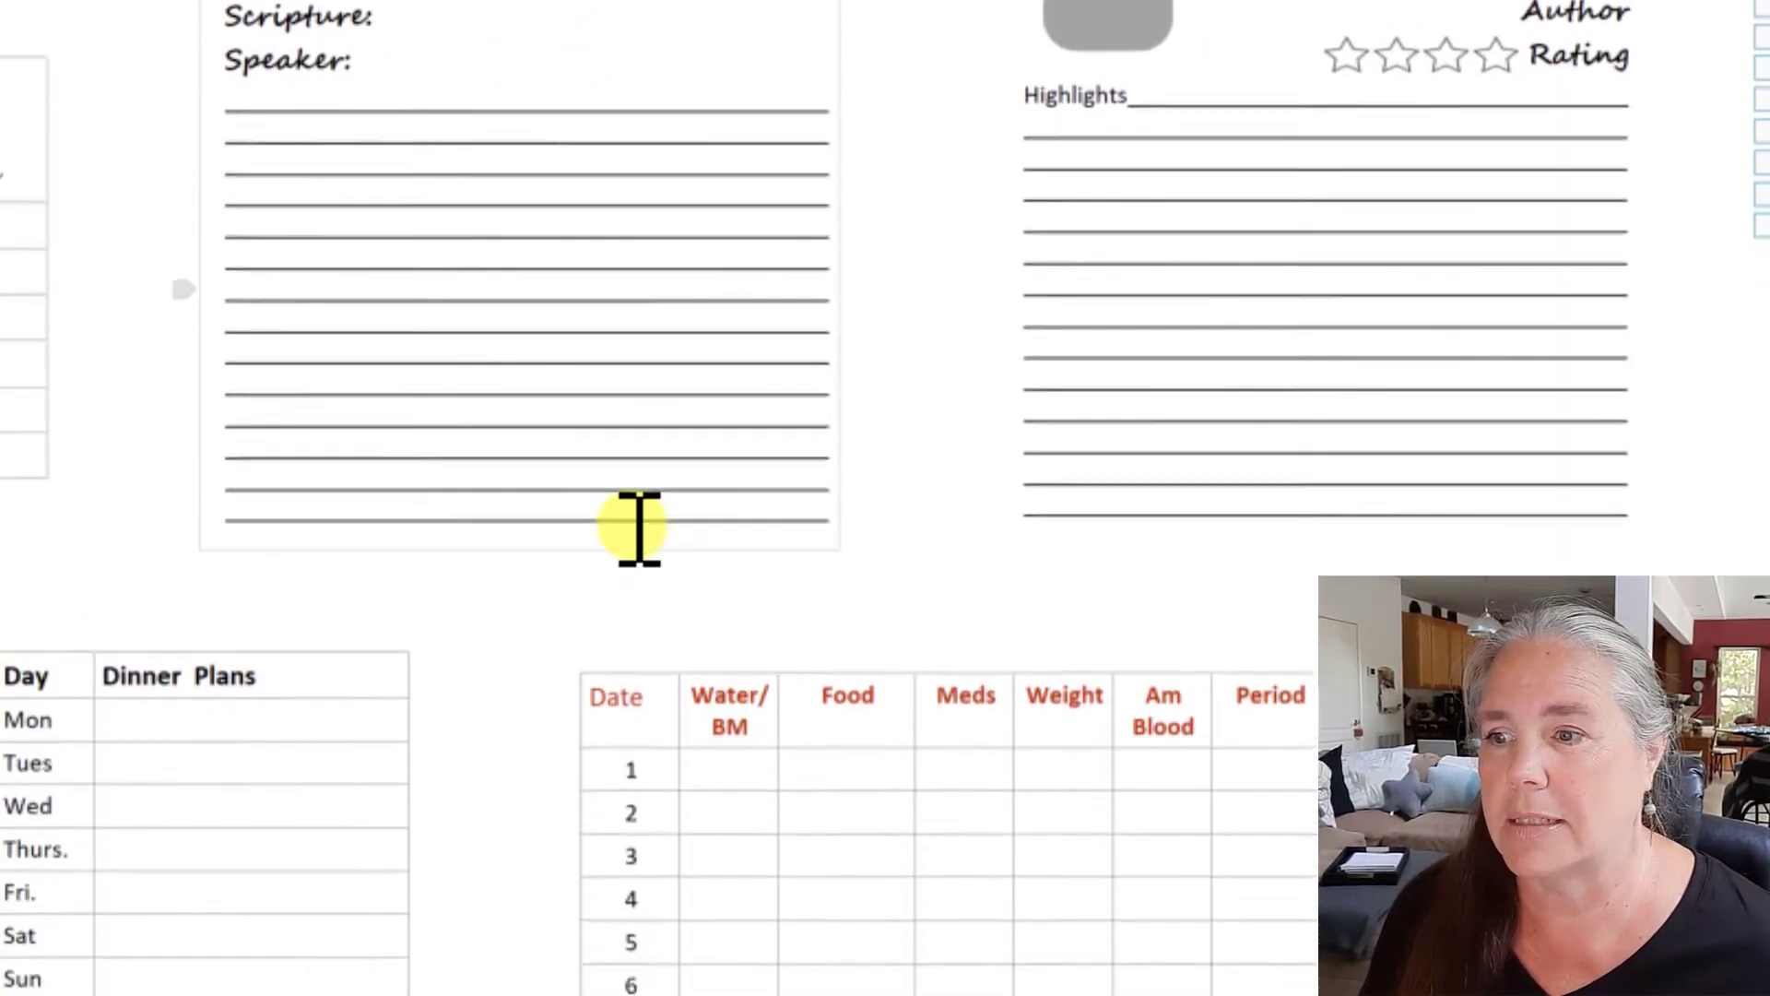
pyautogui.scroll(-5, 650, 516)
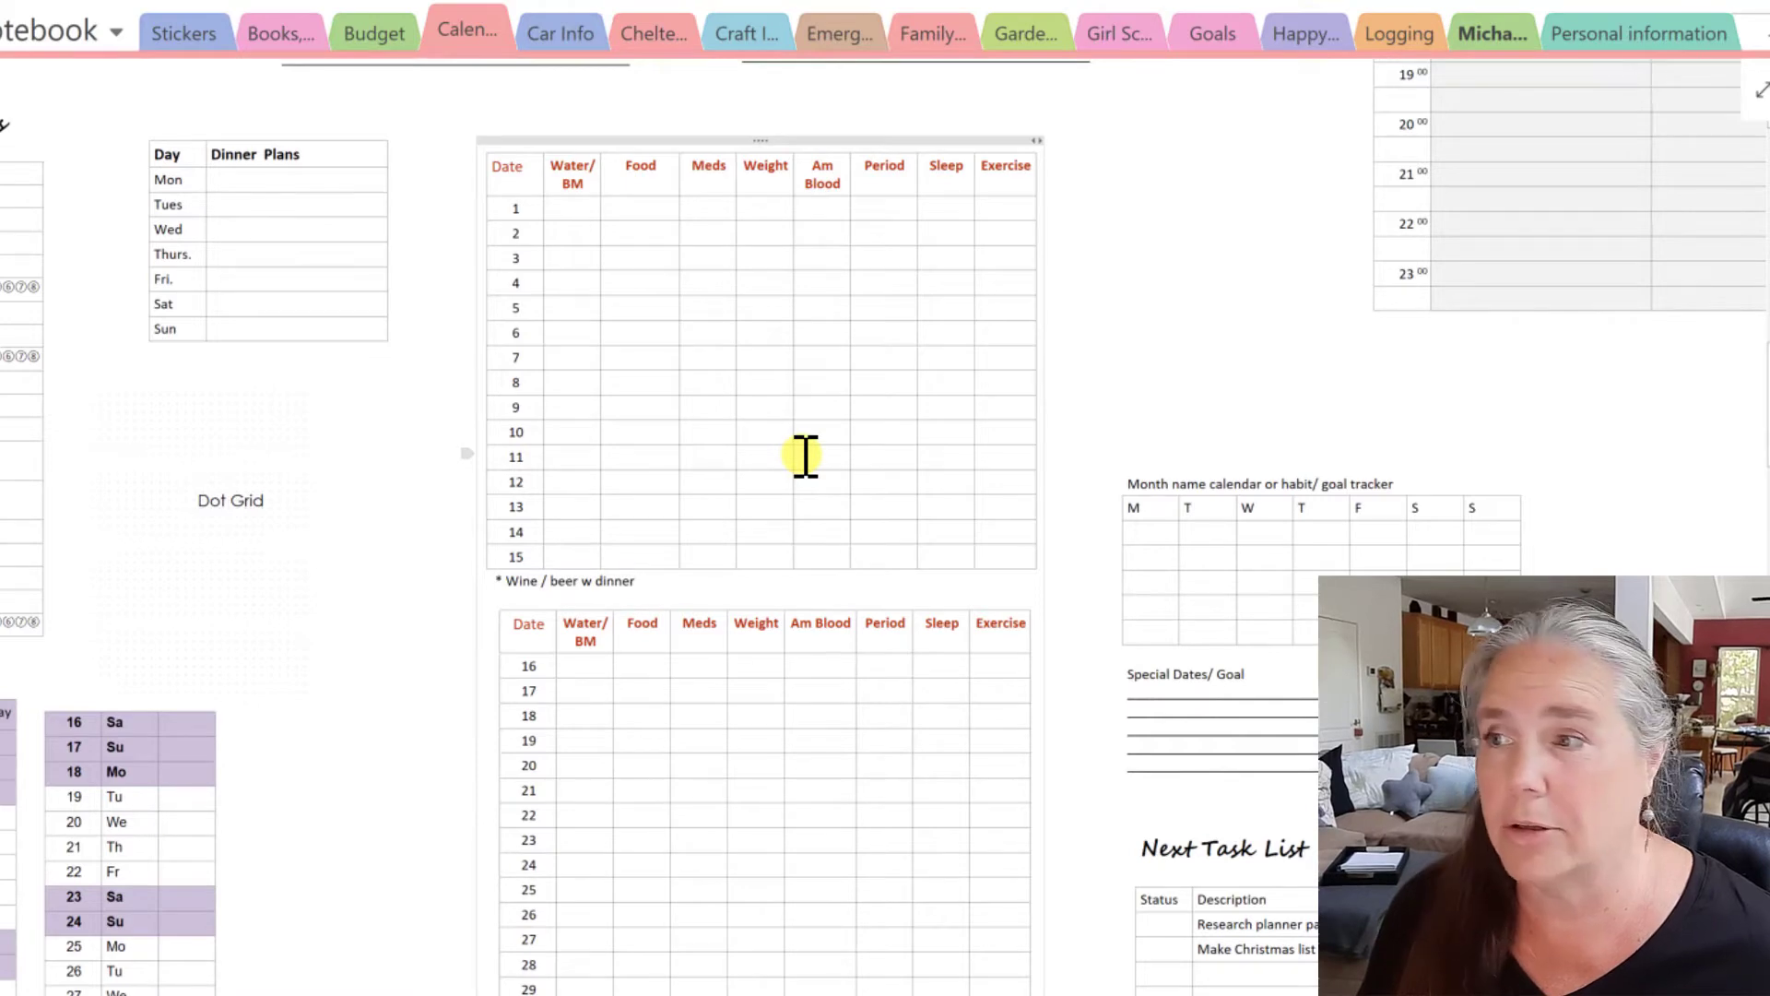
pyautogui.scroll(-3, 805, 457)
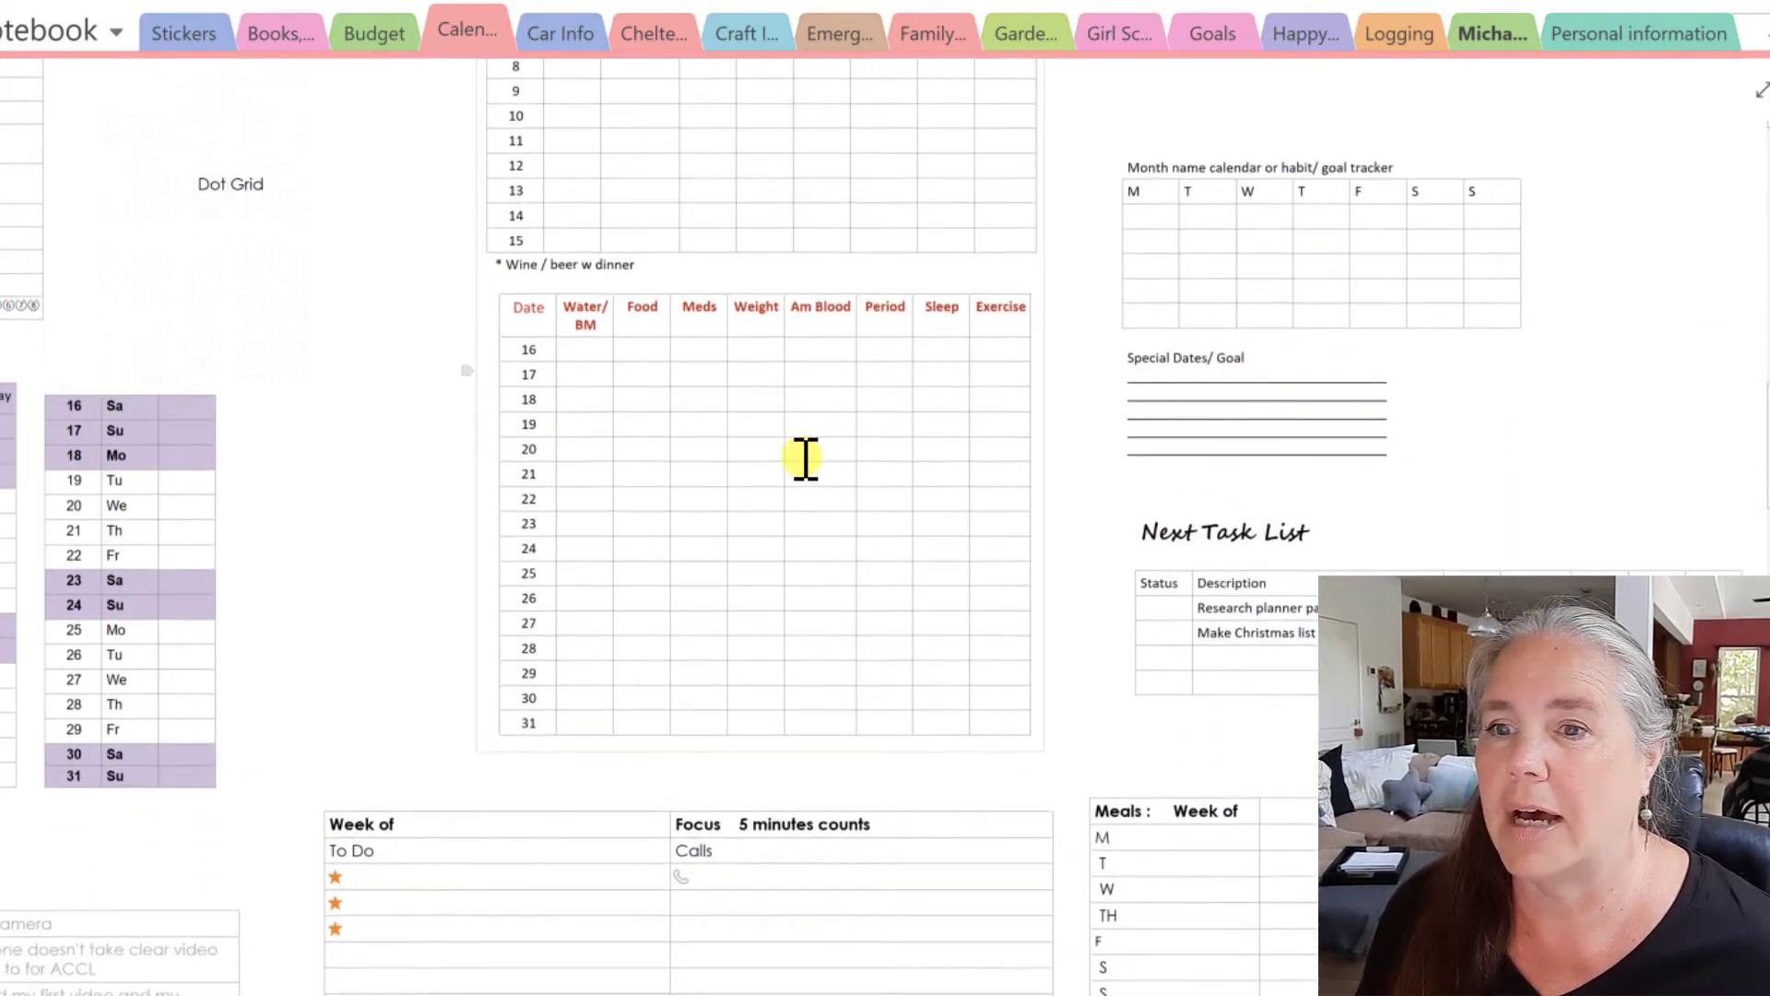
pyautogui.scroll(-3, 474, 498)
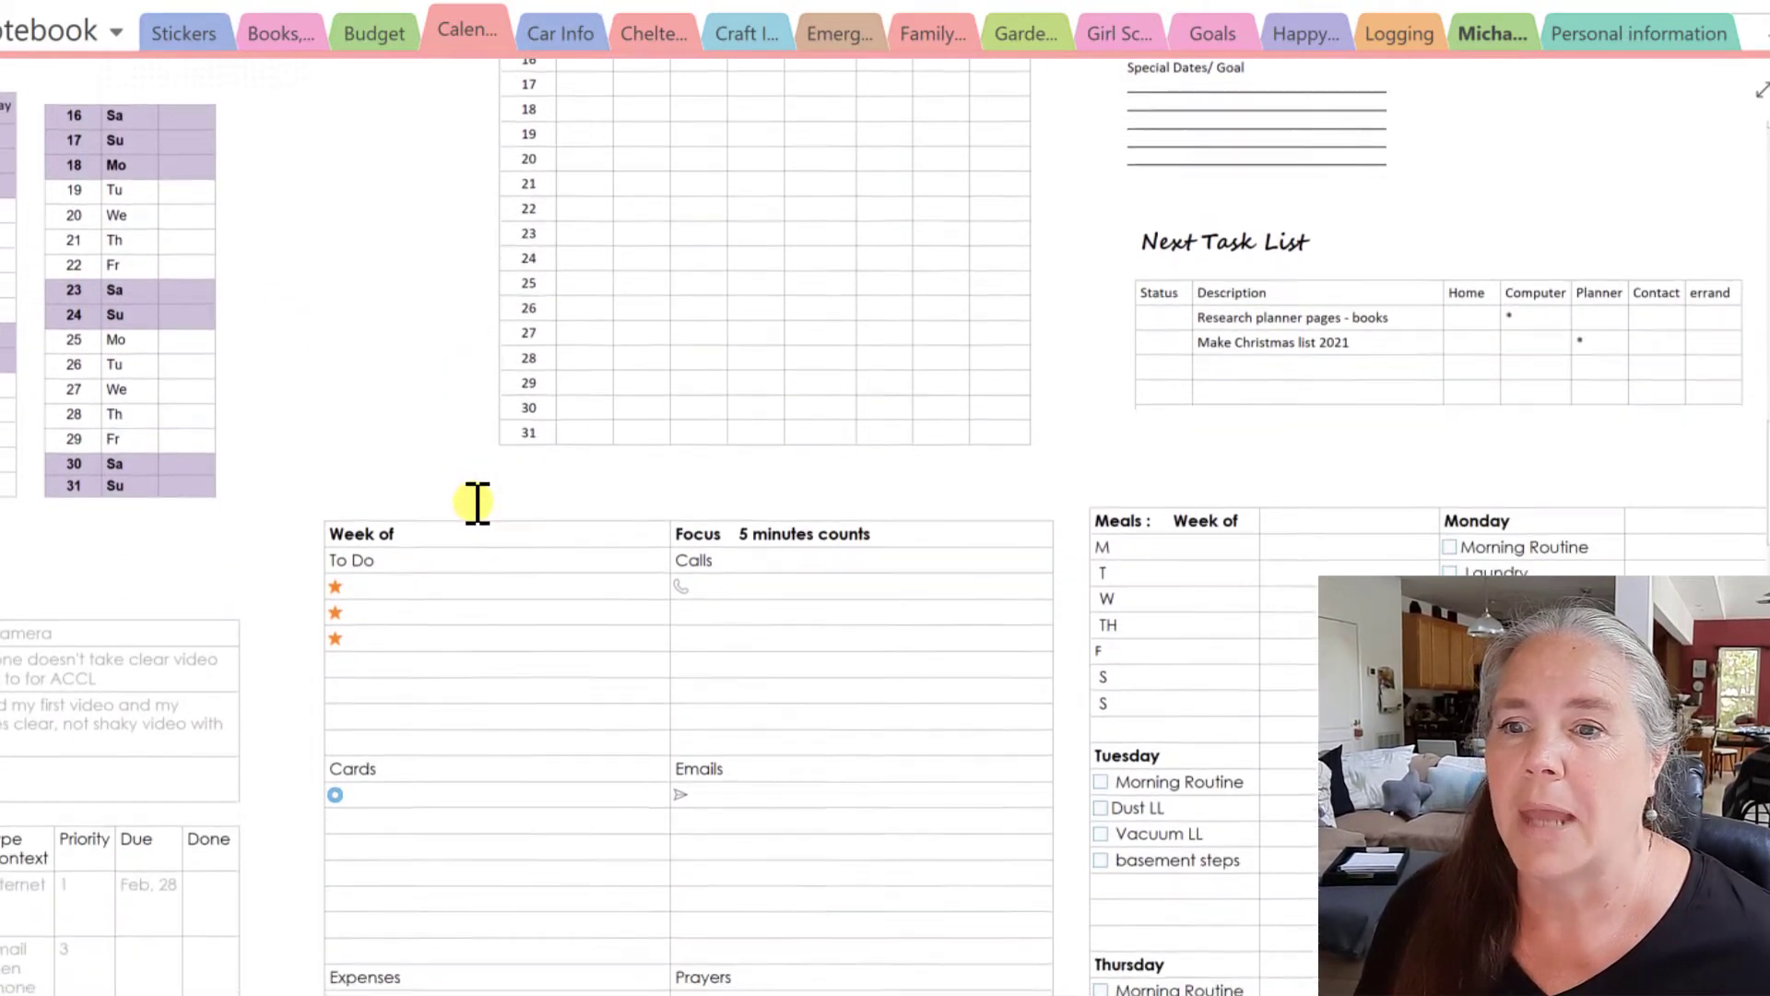
pyautogui.scroll(-3, 476, 502)
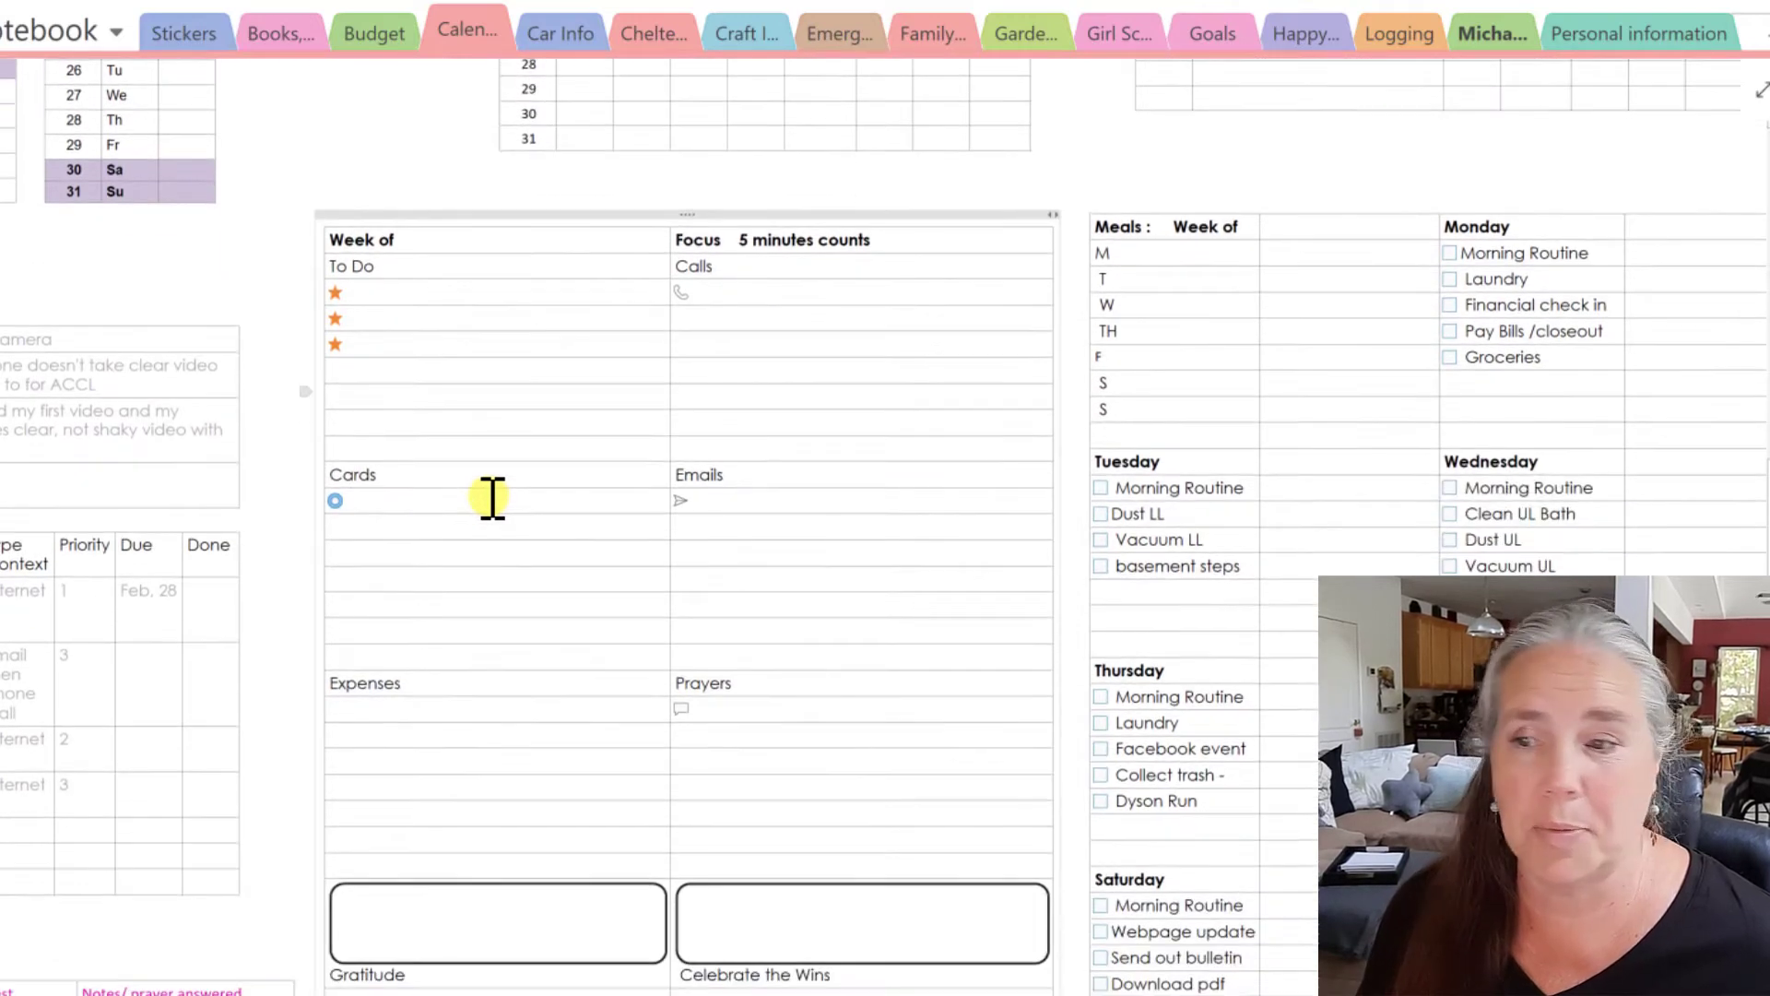
pyautogui.scroll(-1, 492, 497)
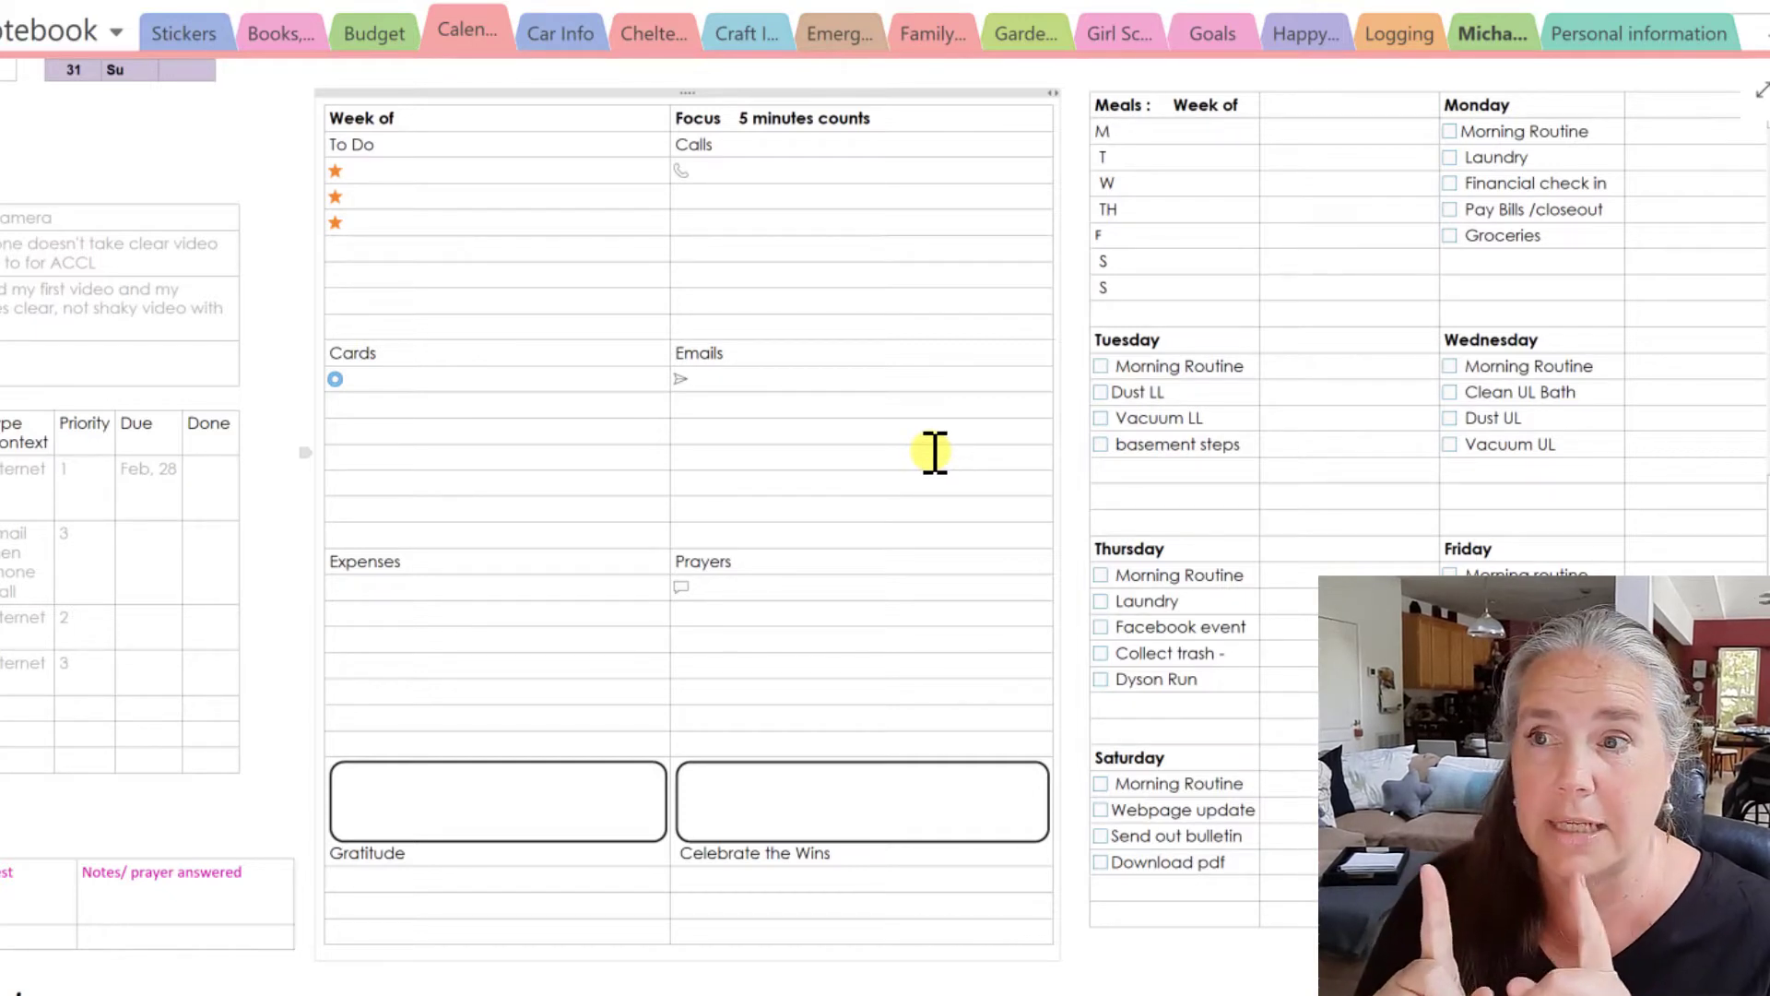
pyautogui.scroll(1, 935, 453)
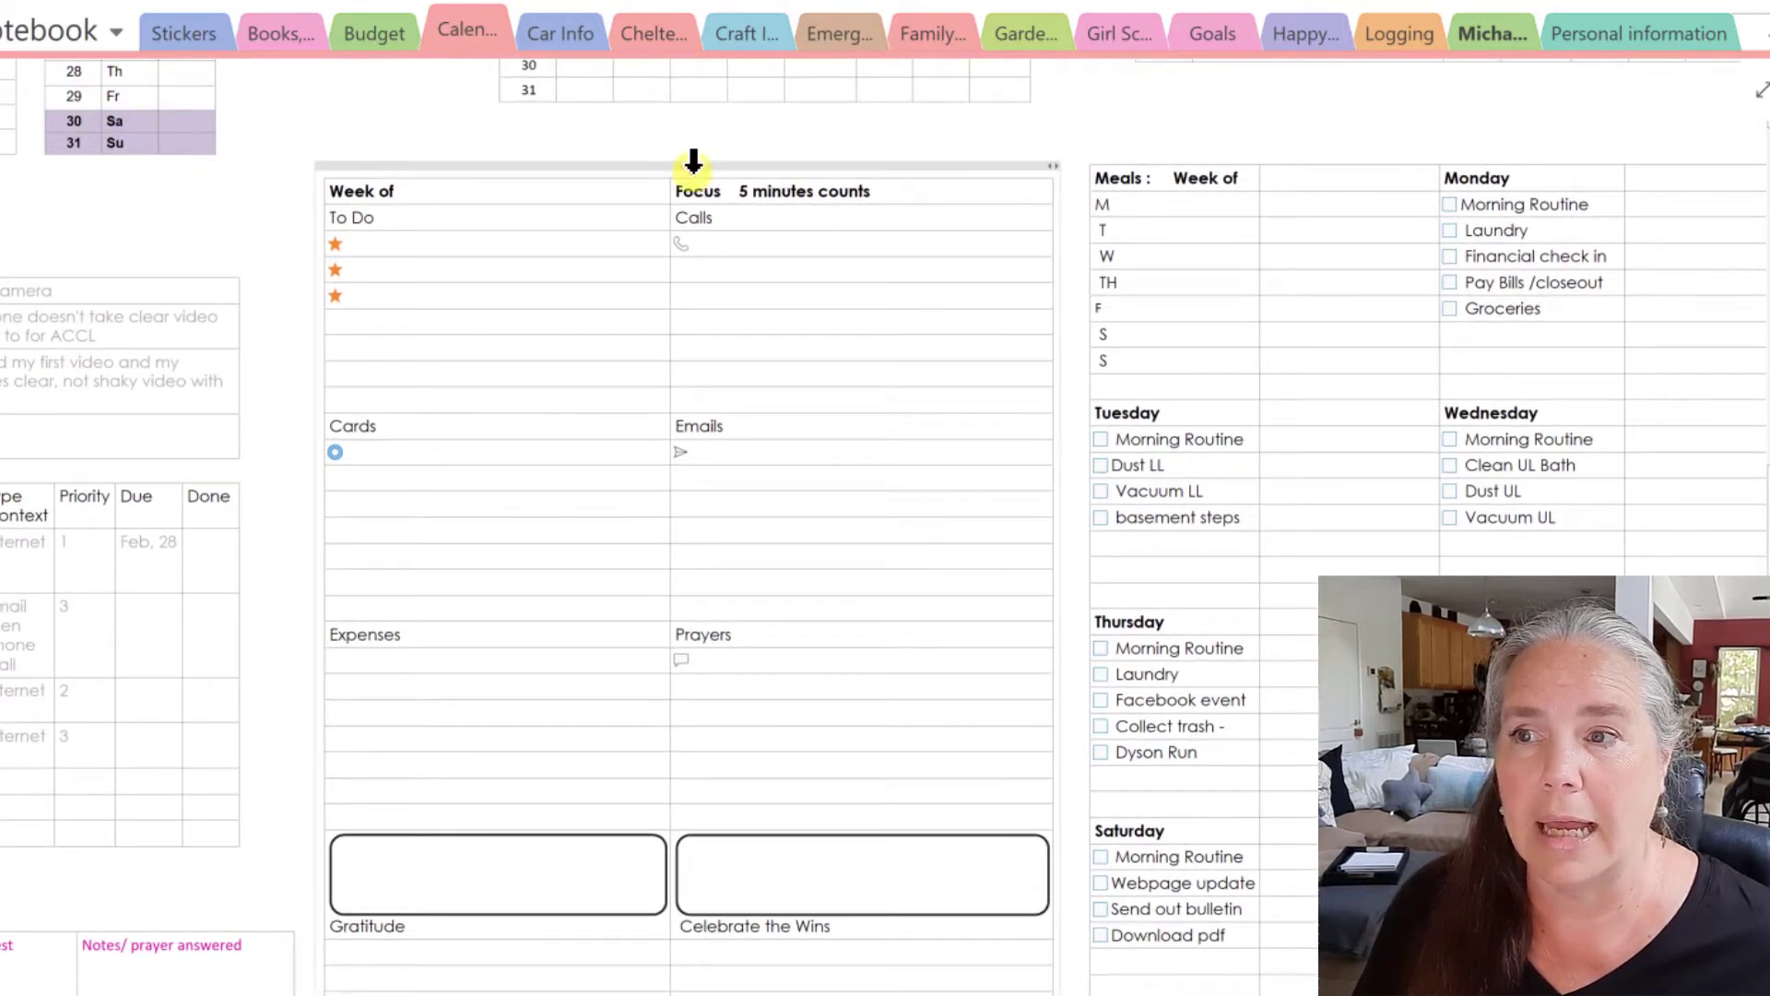
pyautogui.click(691, 166)
pyautogui.click(675, 166)
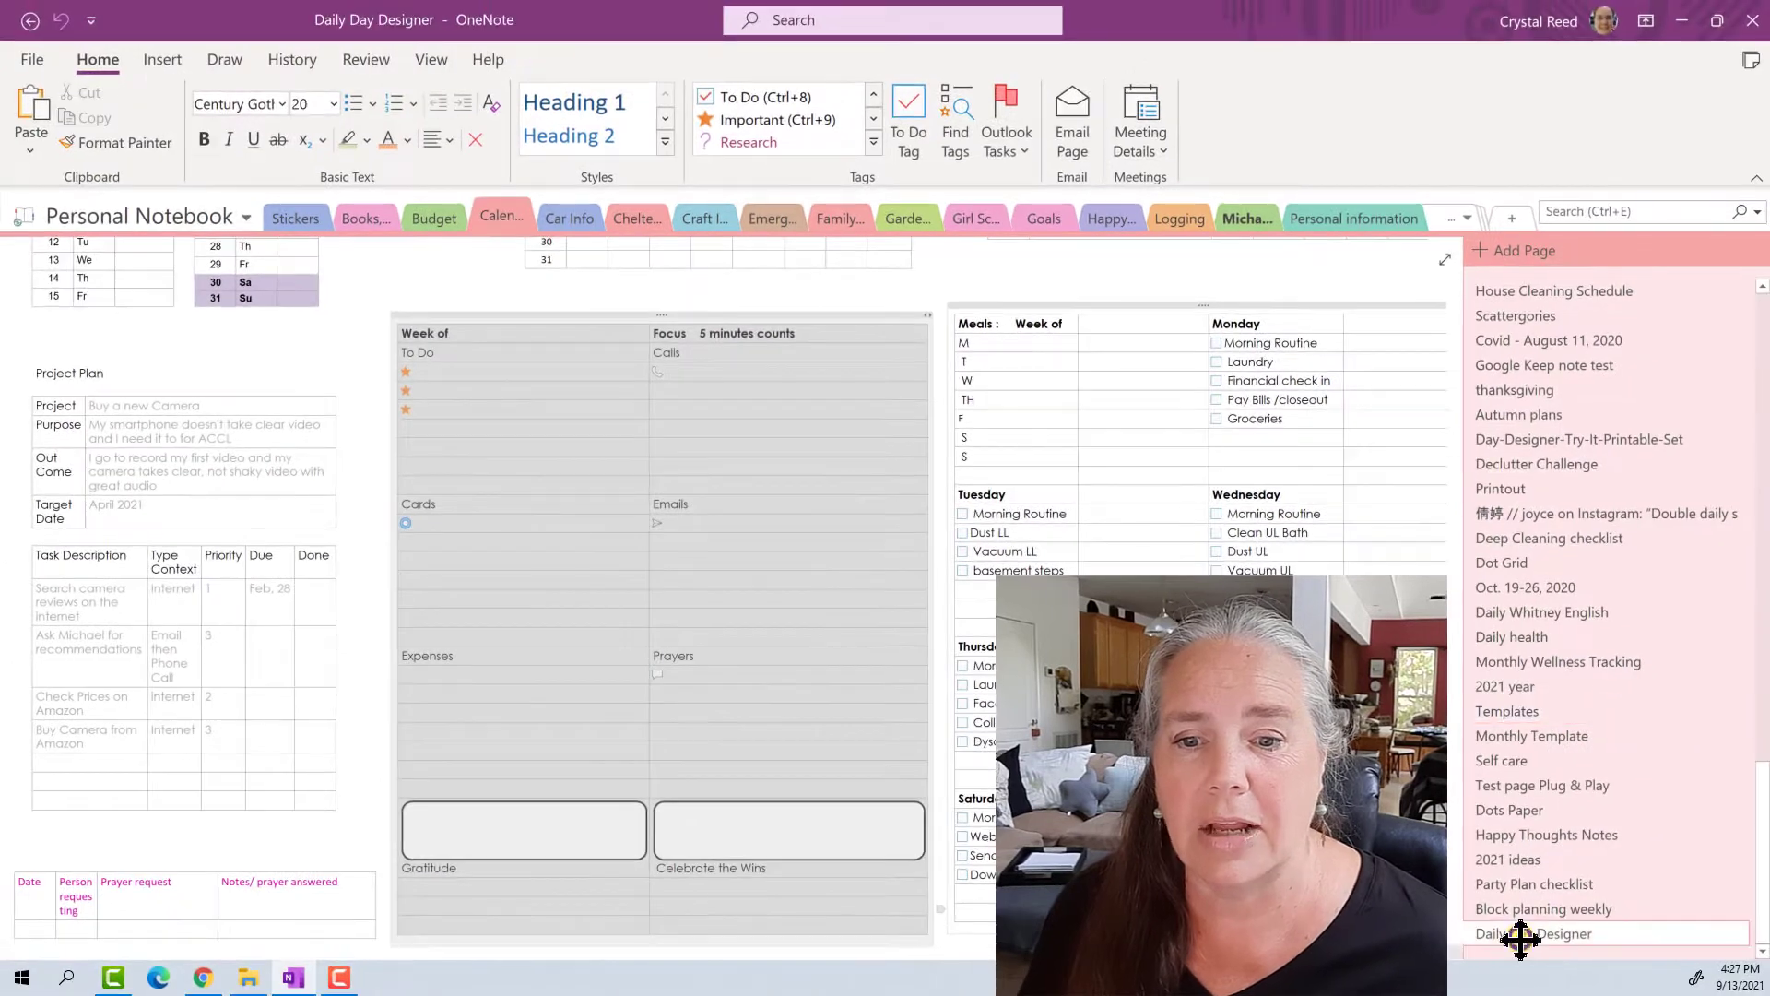
# Step: Open the Daily Day Designer page and shrink the "Day of" planner printout slightly, keeping its proportions
pyautogui.click(1540, 941)
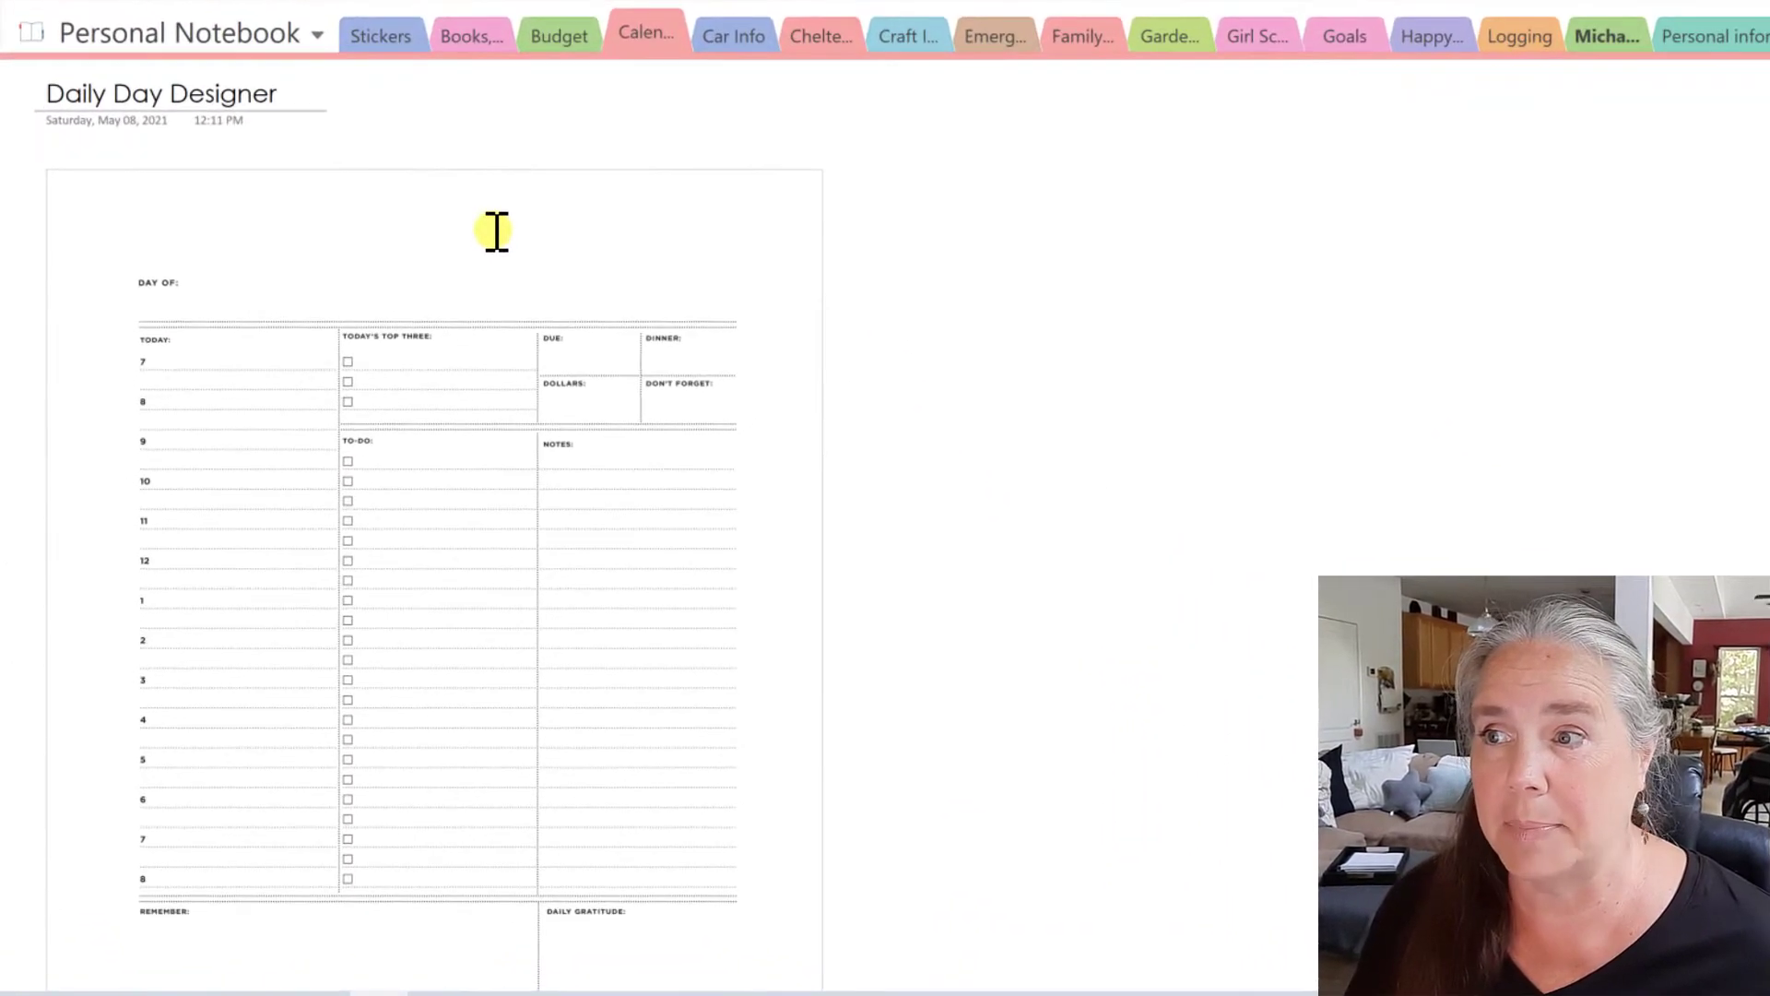
pyautogui.click(384, 369)
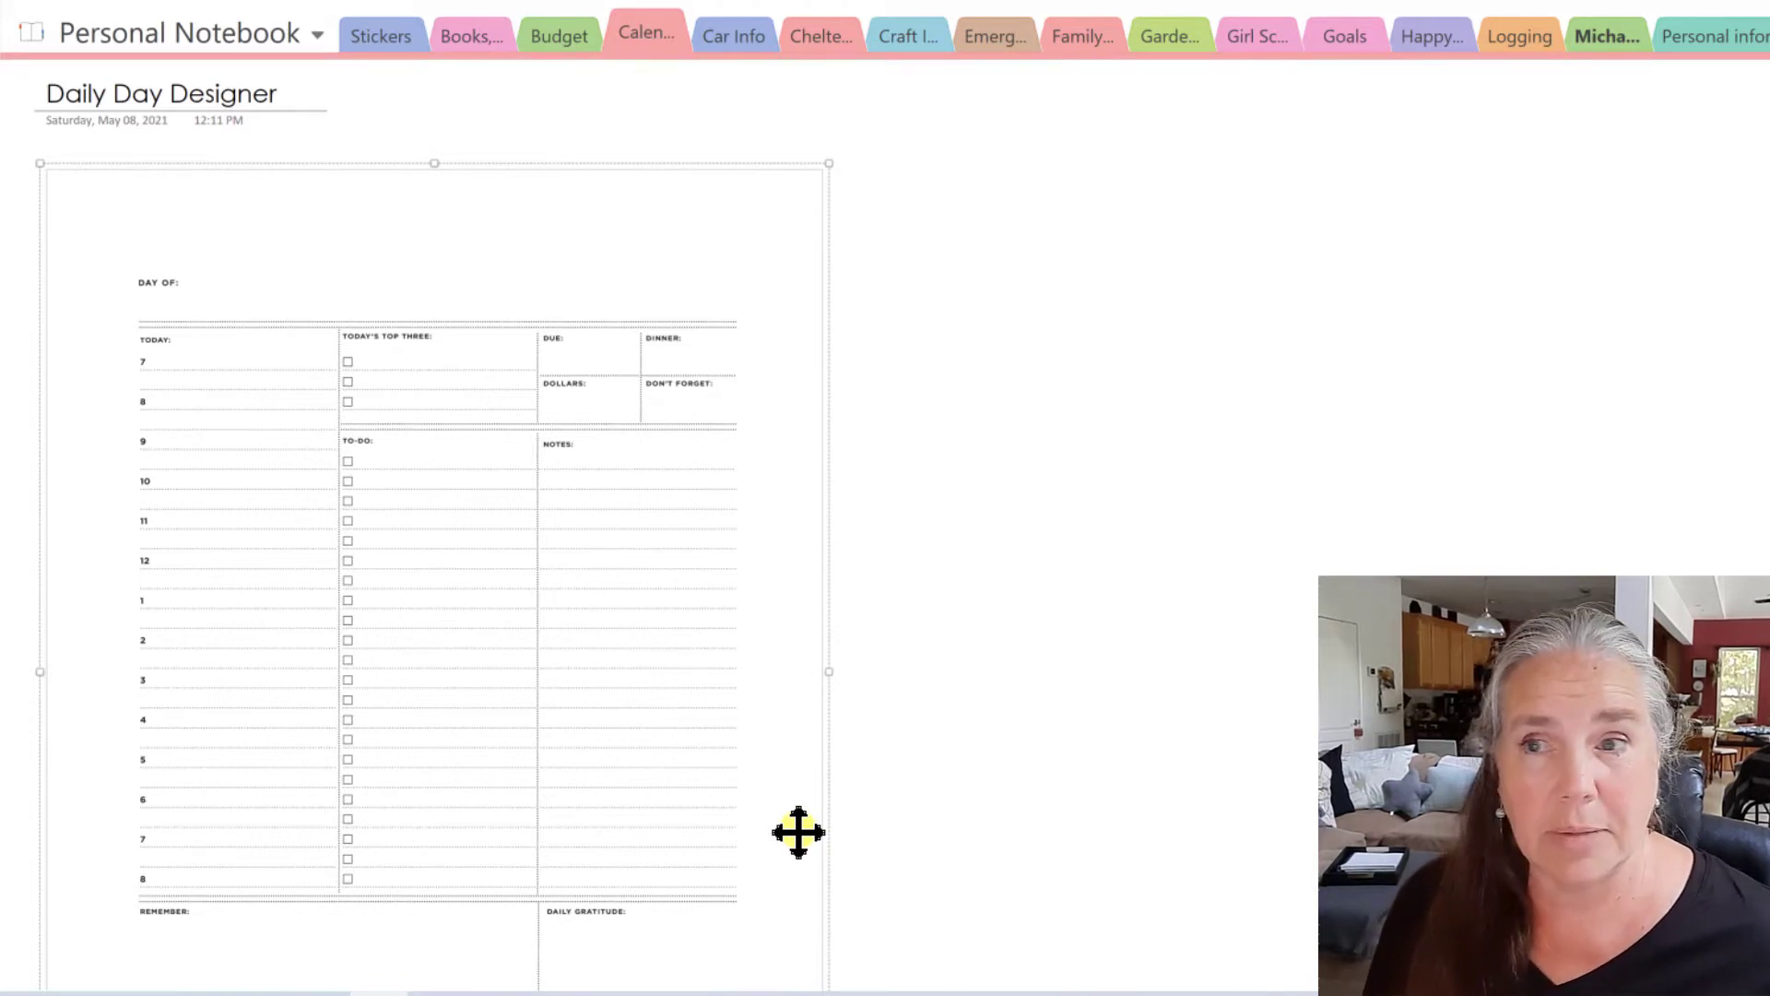
pyautogui.scroll(-3, 798, 833)
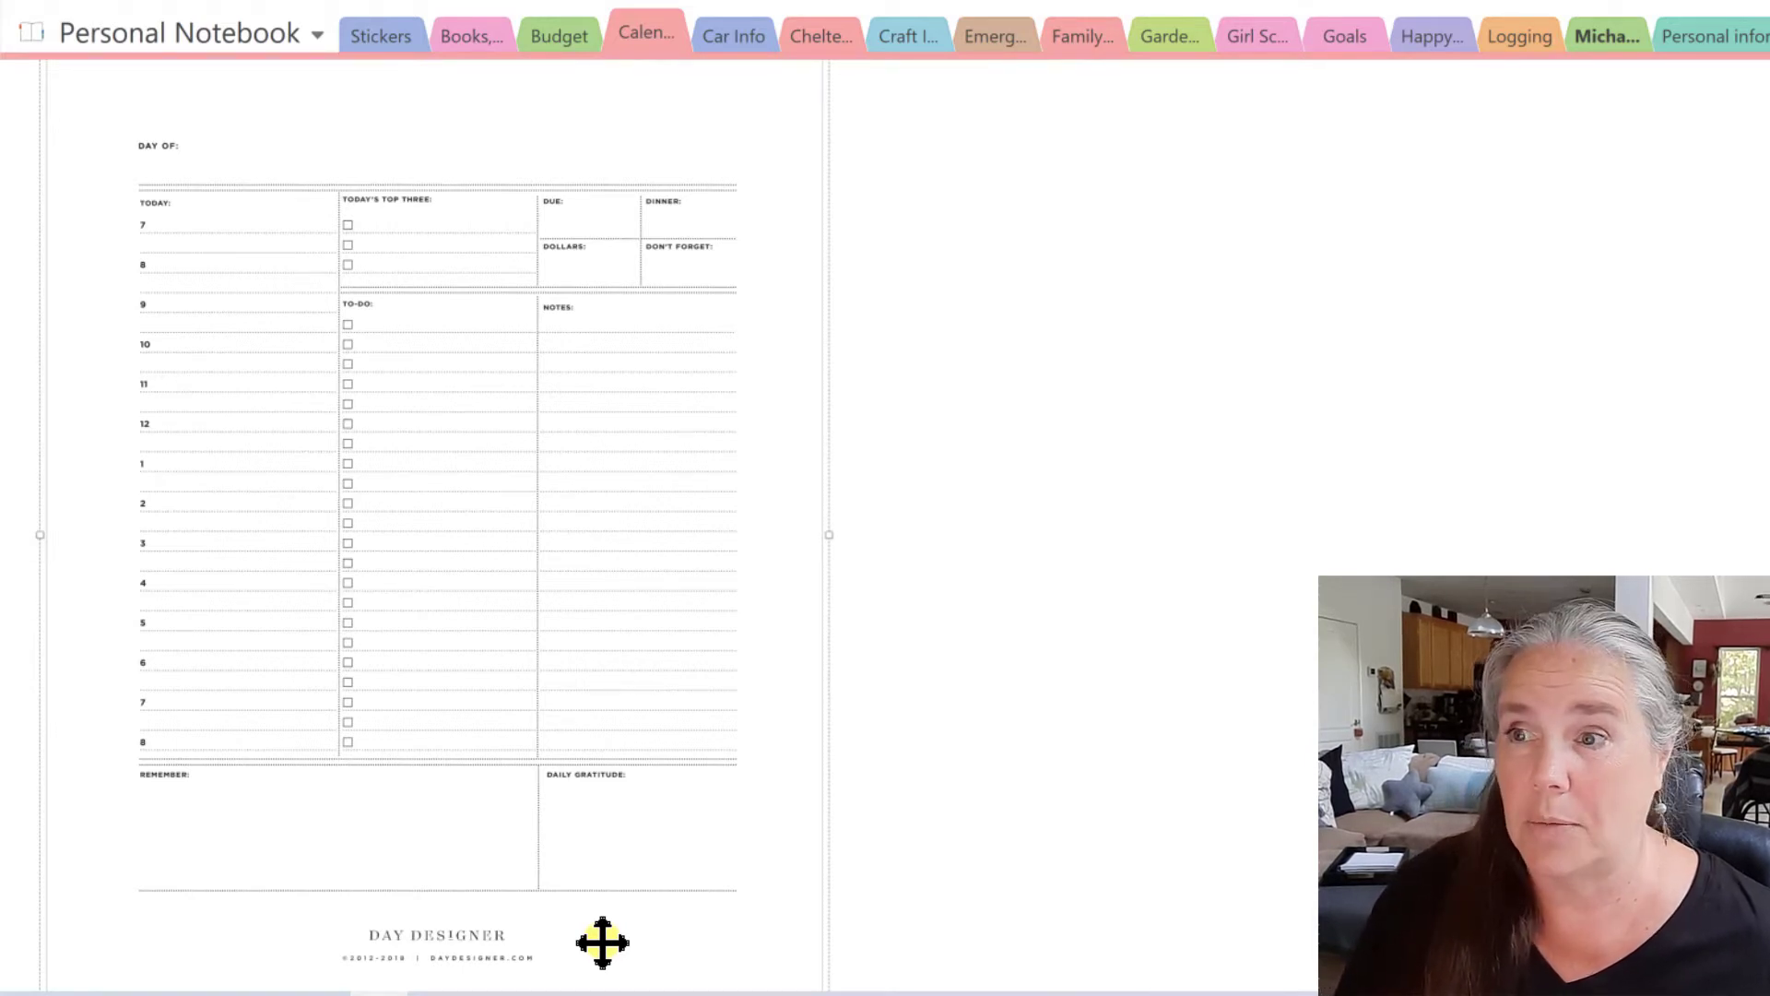
pyautogui.scroll(-3, 606, 945)
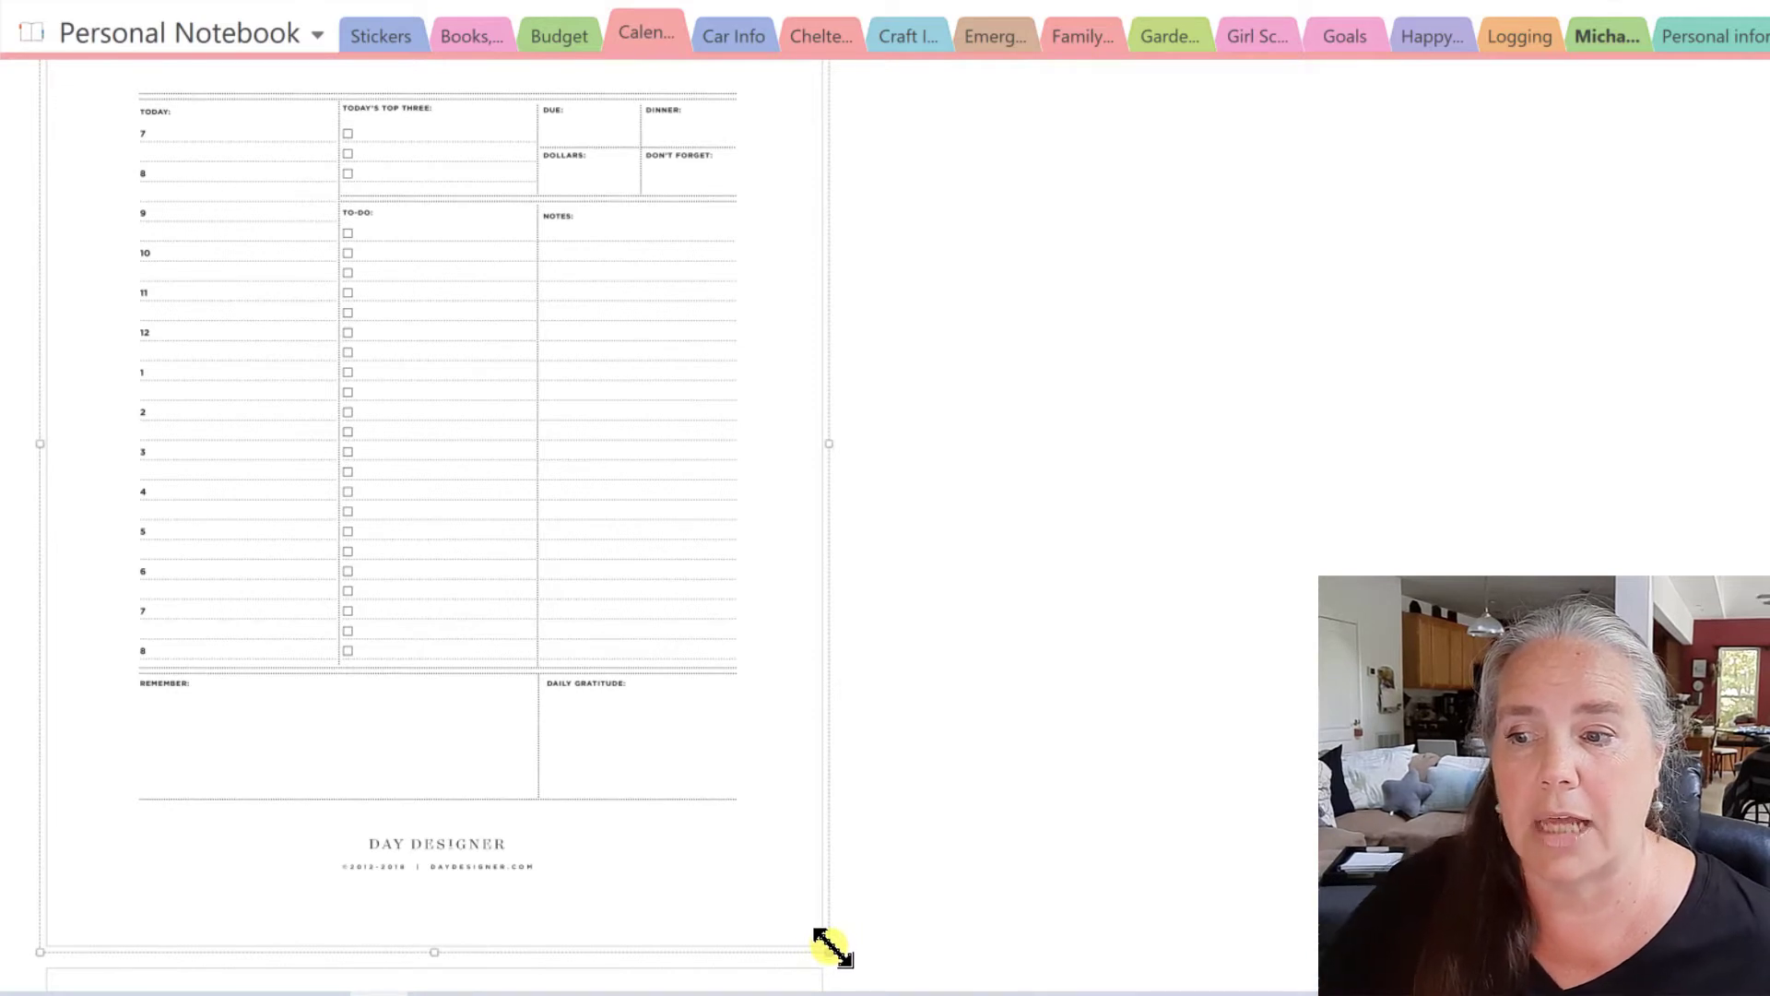
pyautogui.moveTo(831, 950); pyautogui.dragTo(839, 874)
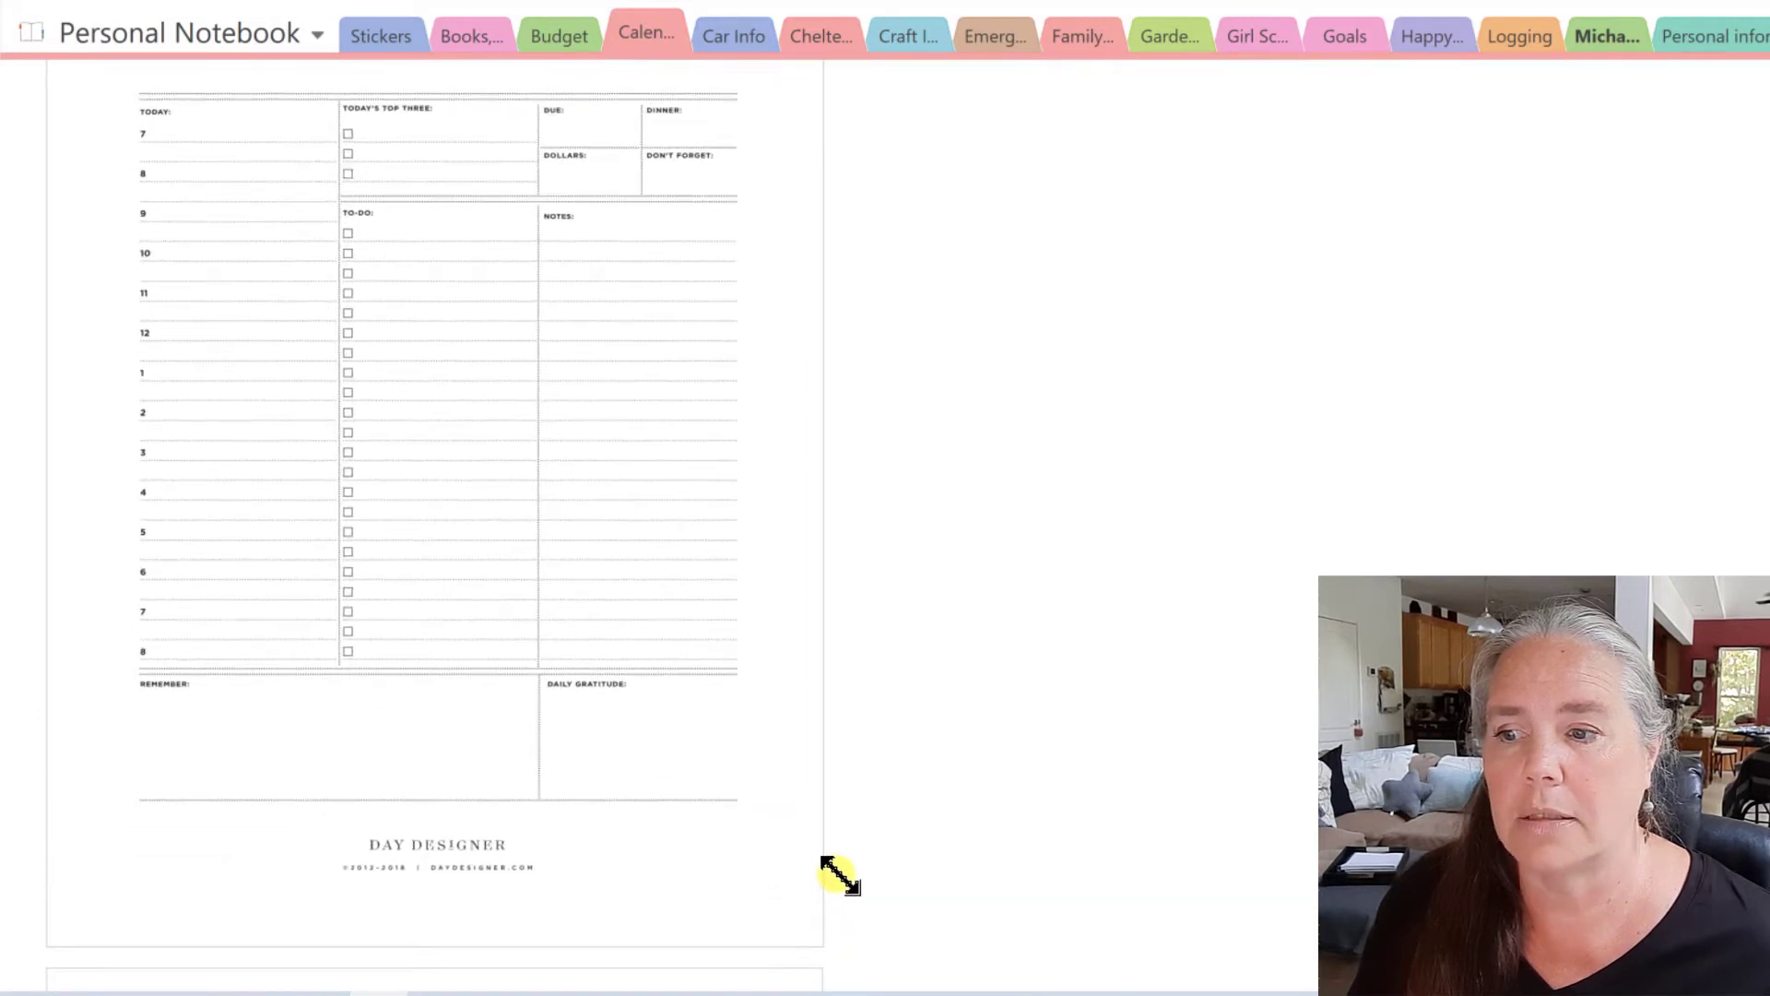
pyautogui.moveTo(839, 962); pyautogui.dragTo(820, 940)
# Step: Look through the weekly and monthly Day Designer printouts further down the page, and return to the daily sheet
pyautogui.scroll(-2, 922, 906)
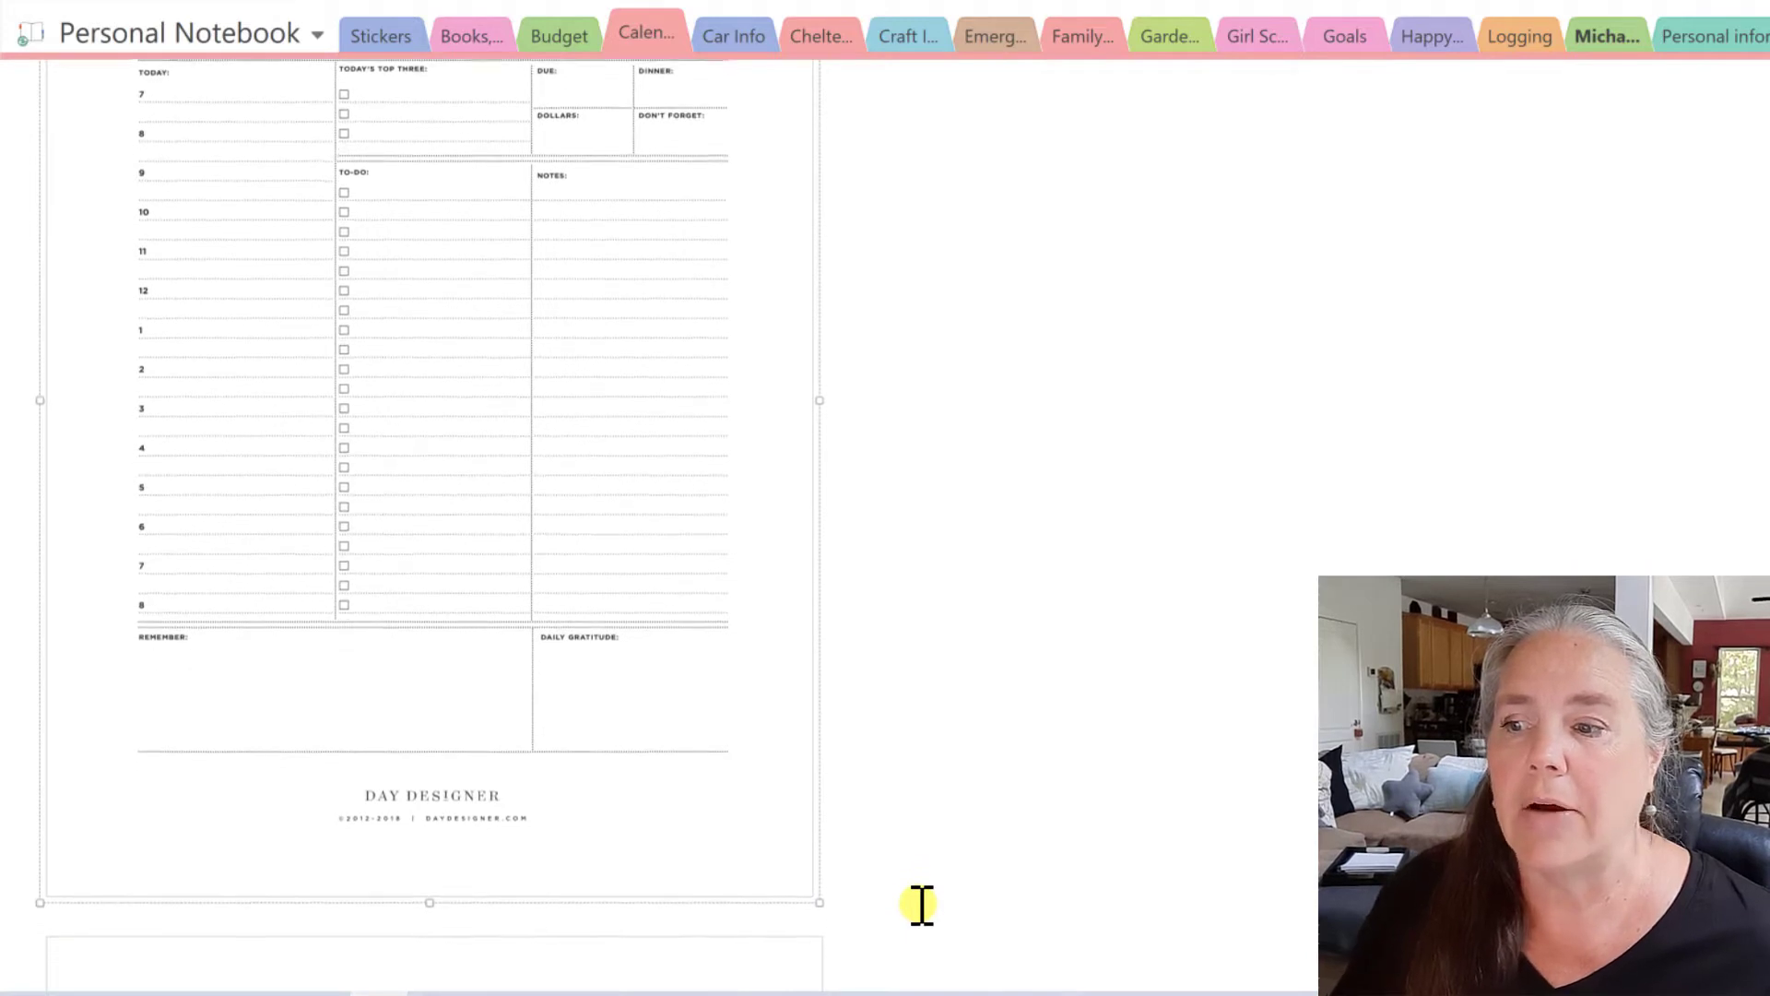
pyautogui.scroll(-10, 921, 907)
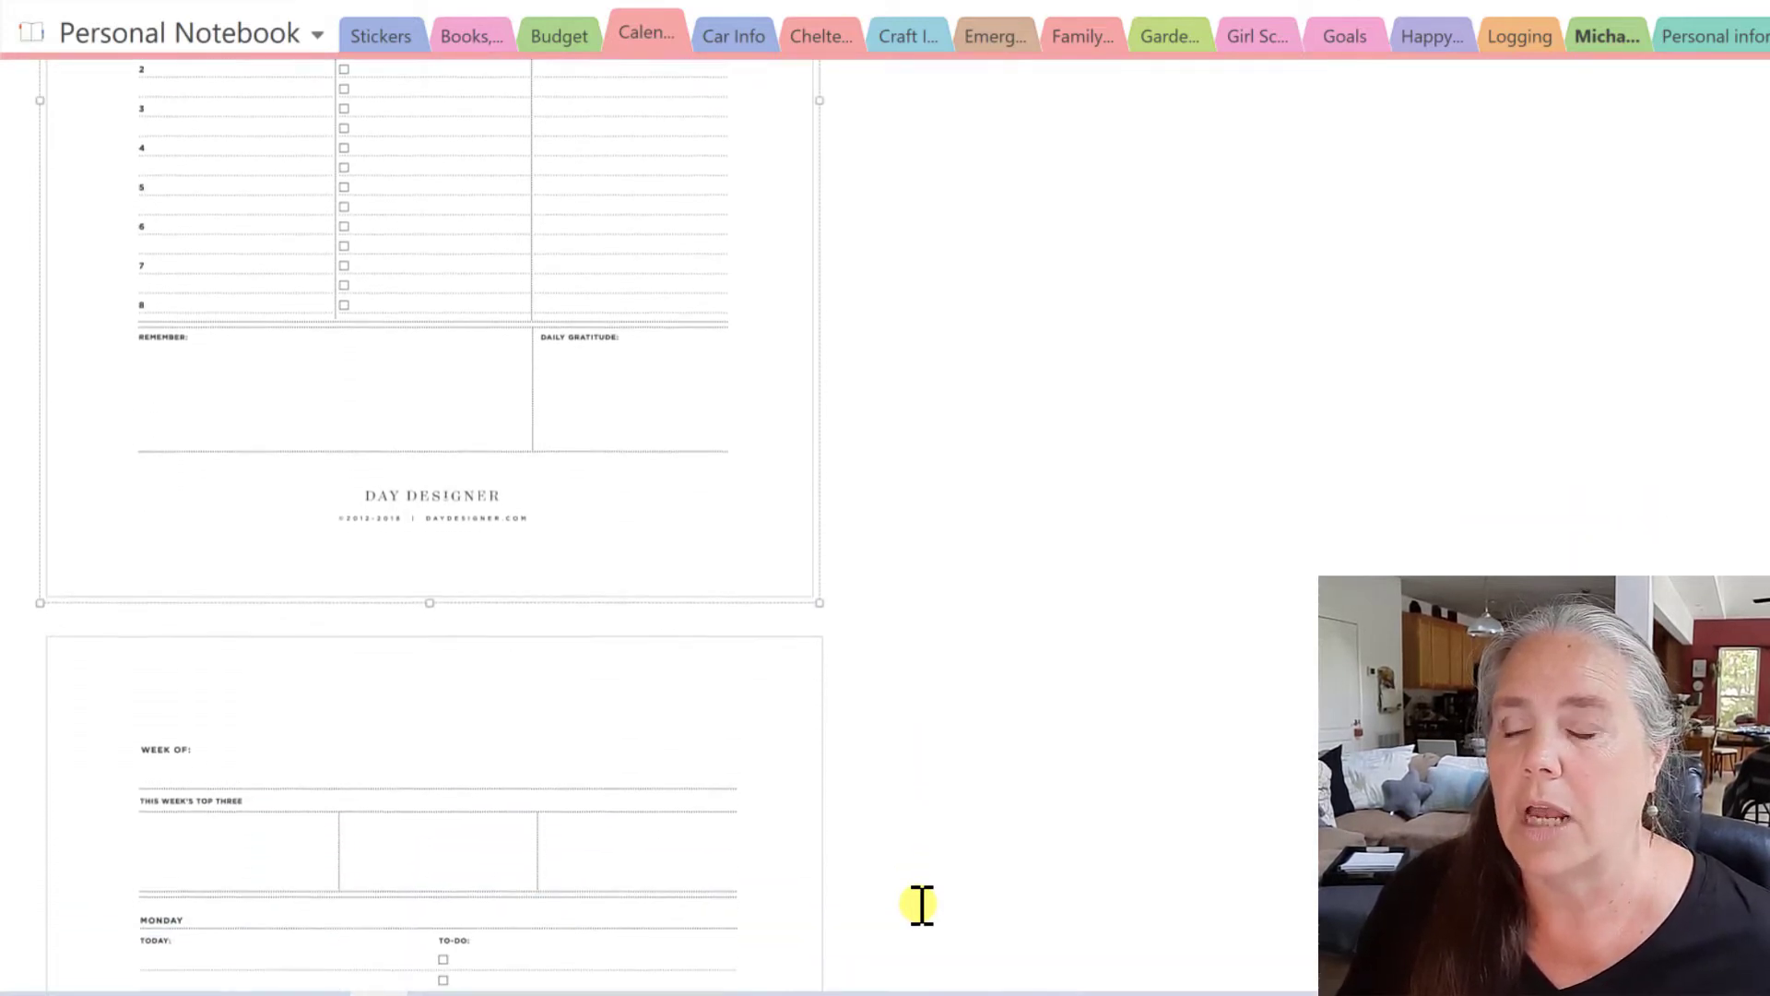
pyautogui.scroll(-7, 922, 906)
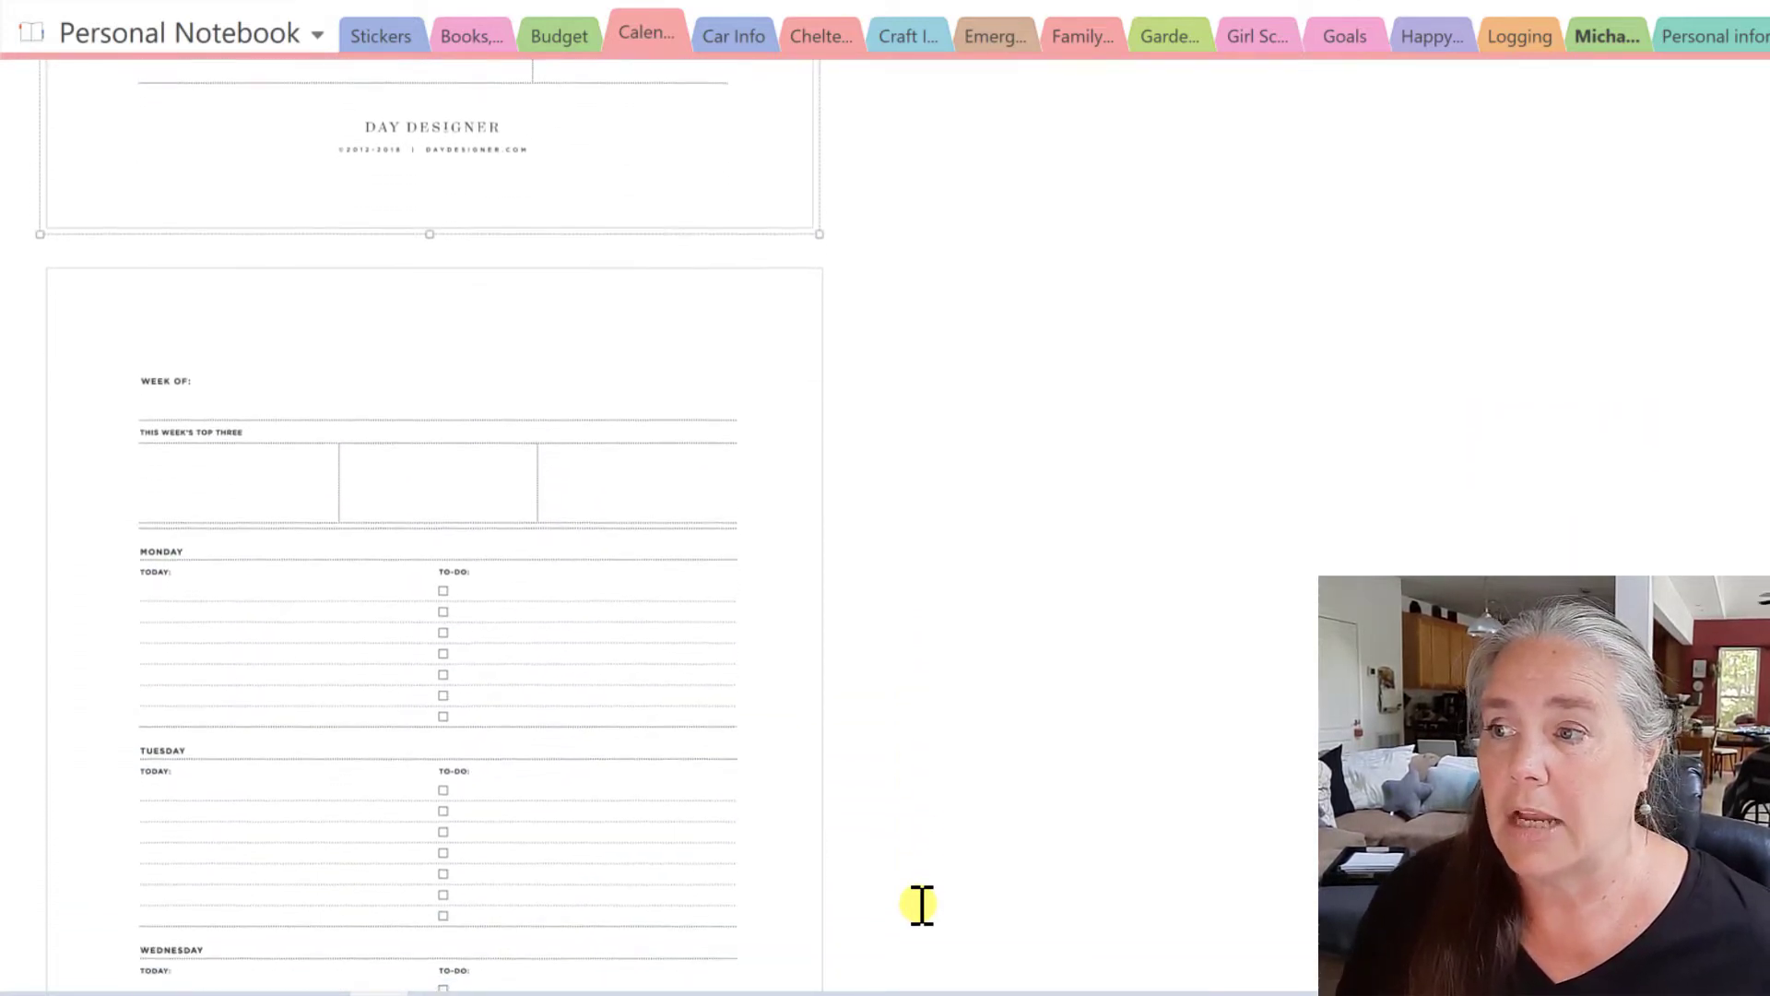
pyautogui.scroll(-1, 921, 906)
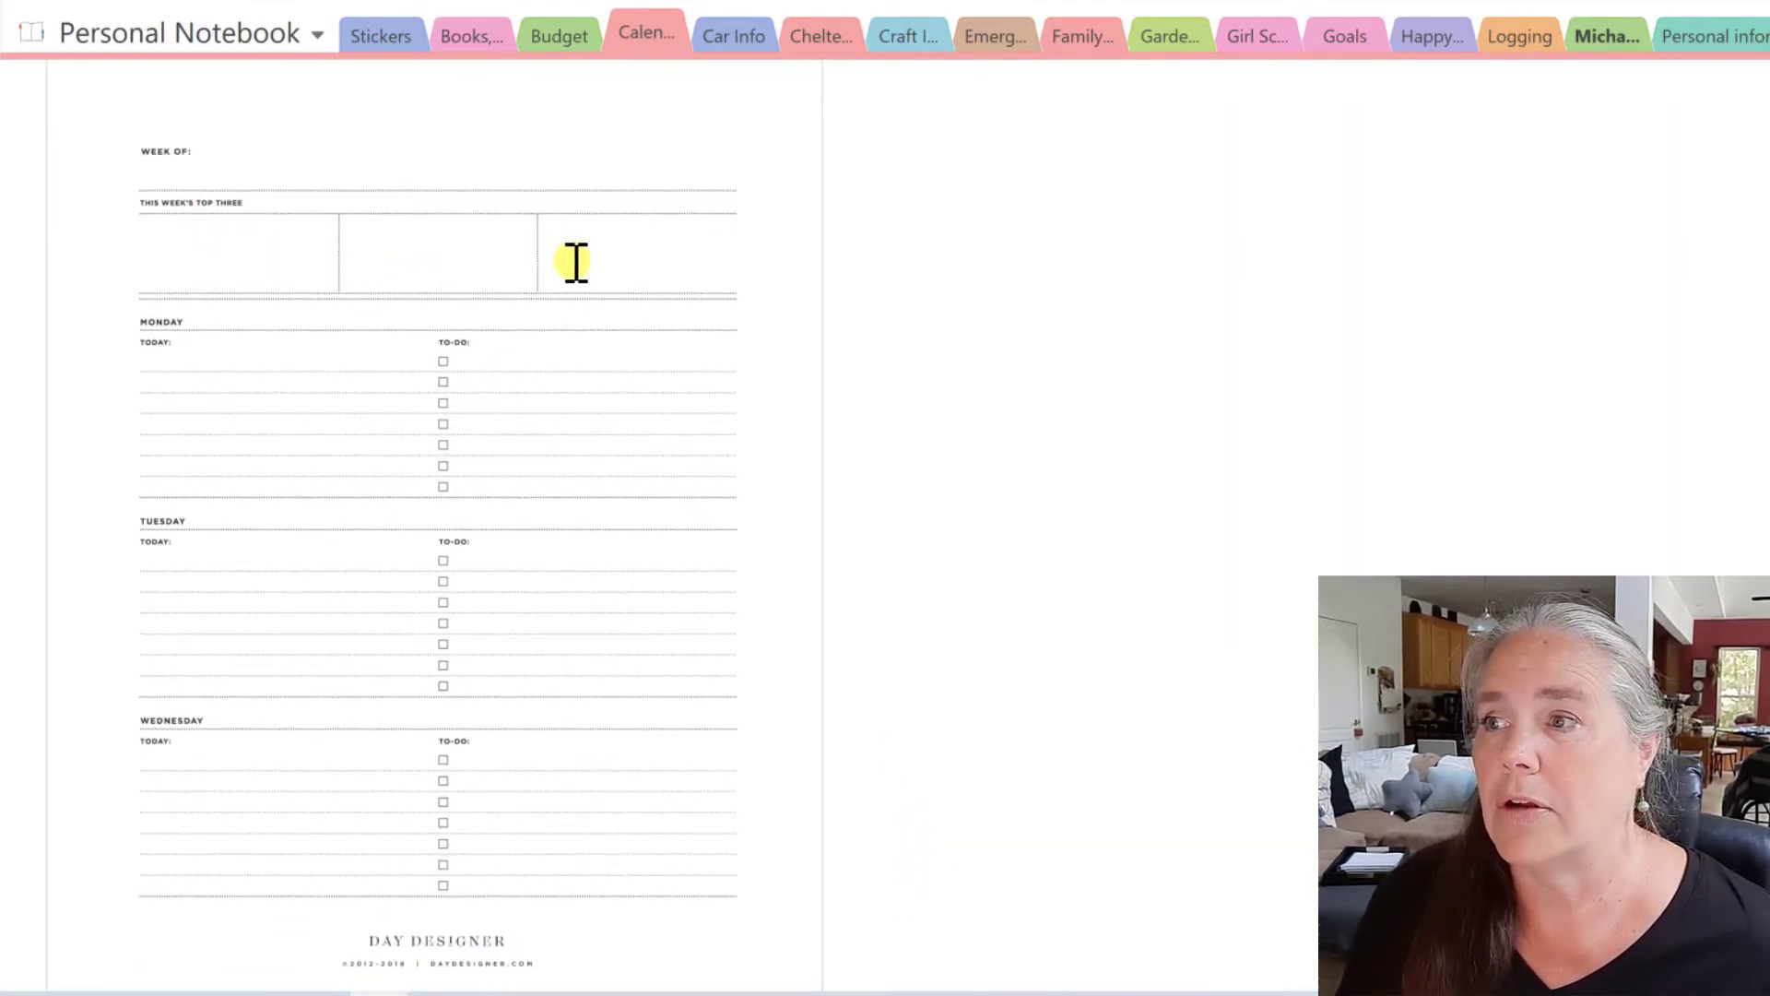
pyautogui.scroll(-5, 663, 520)
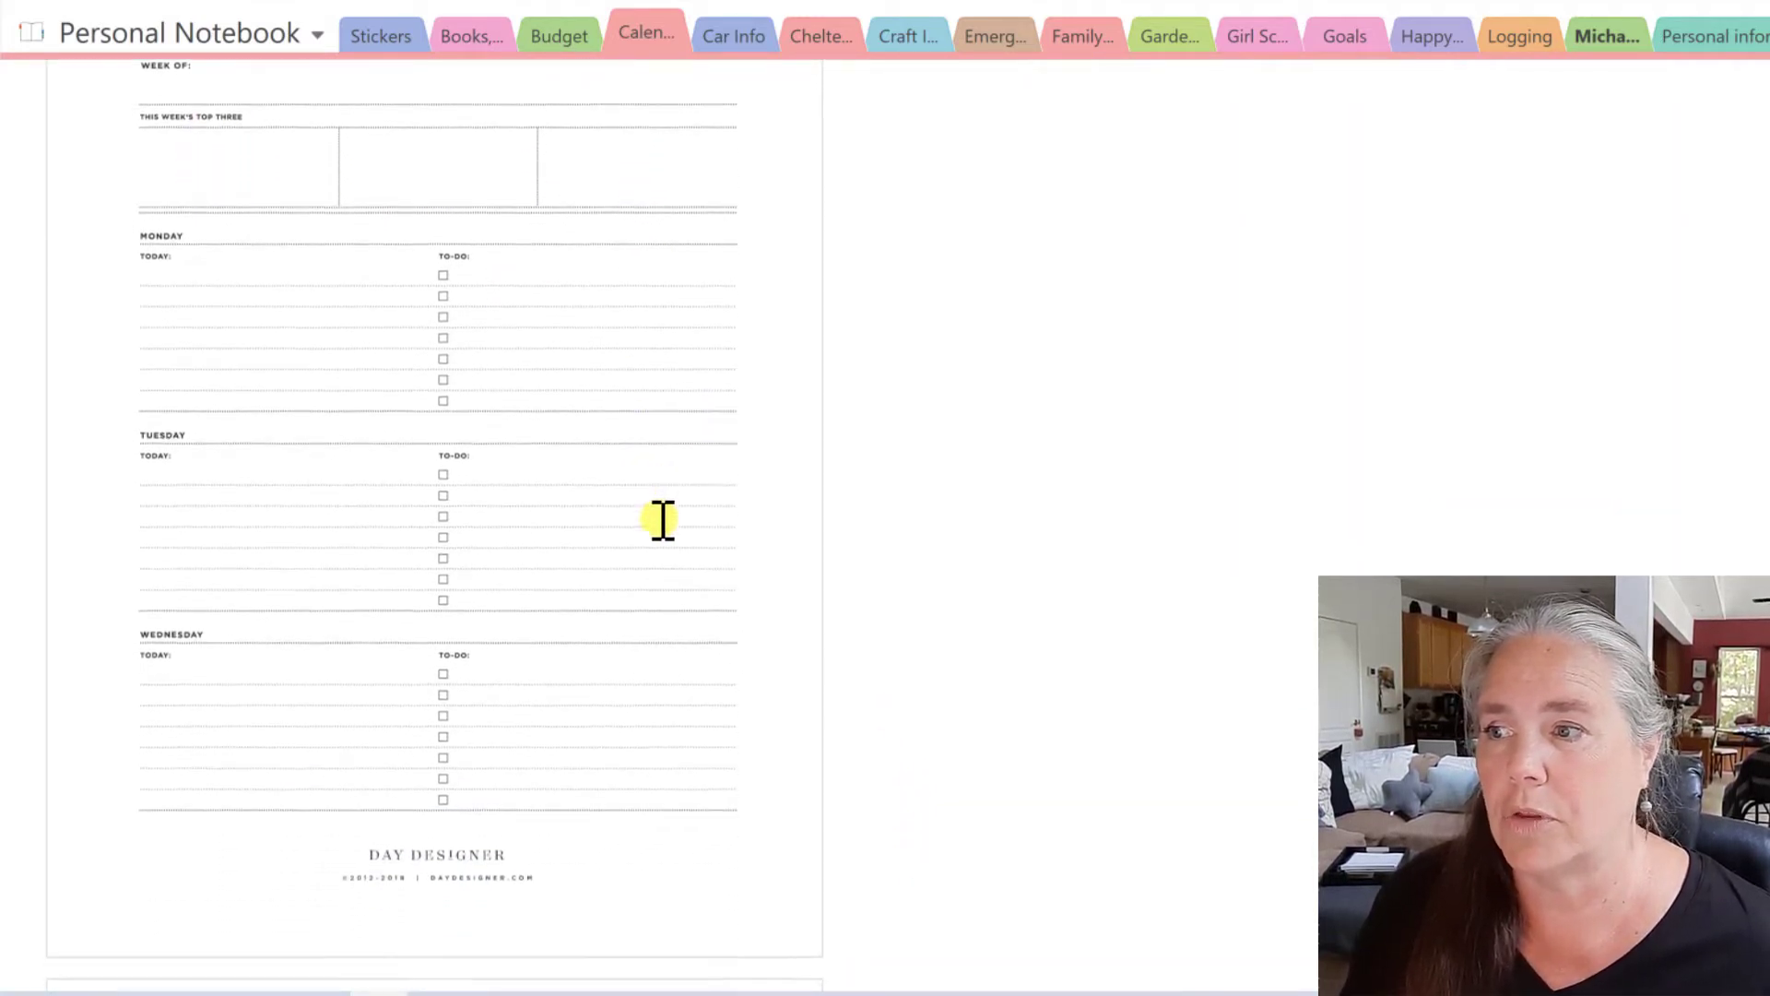
pyautogui.scroll(-12, 662, 520)
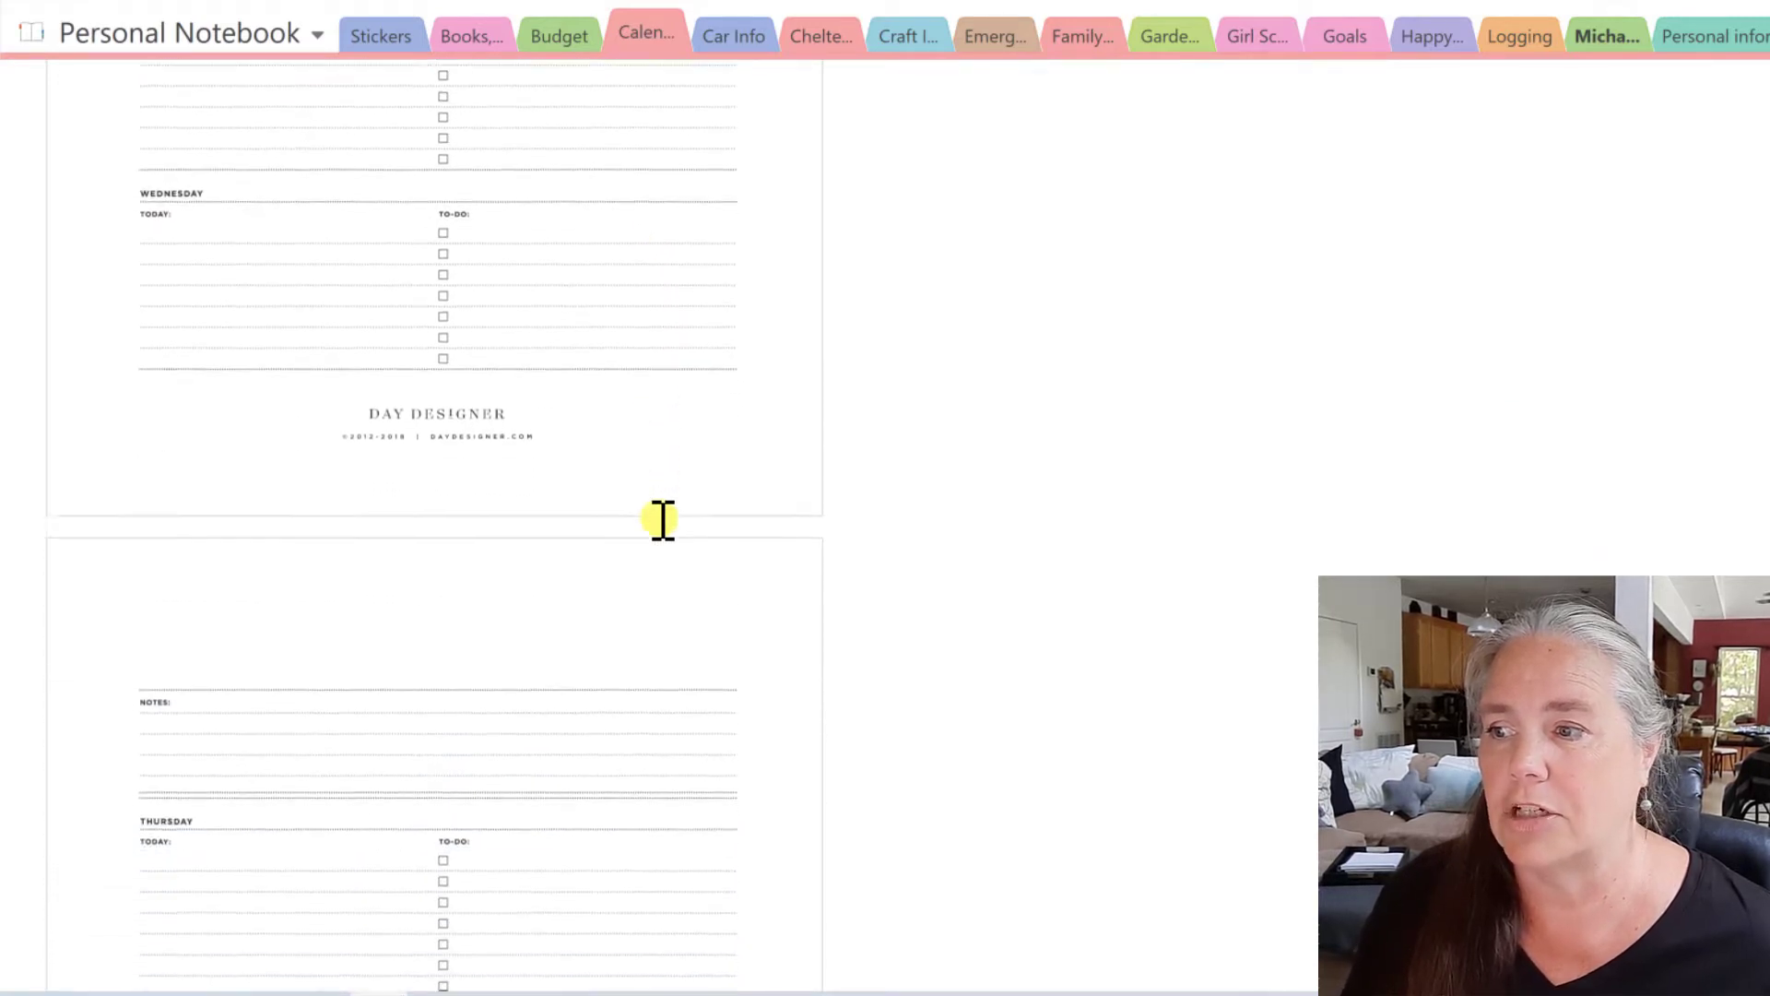
pyautogui.scroll(-14, 663, 523)
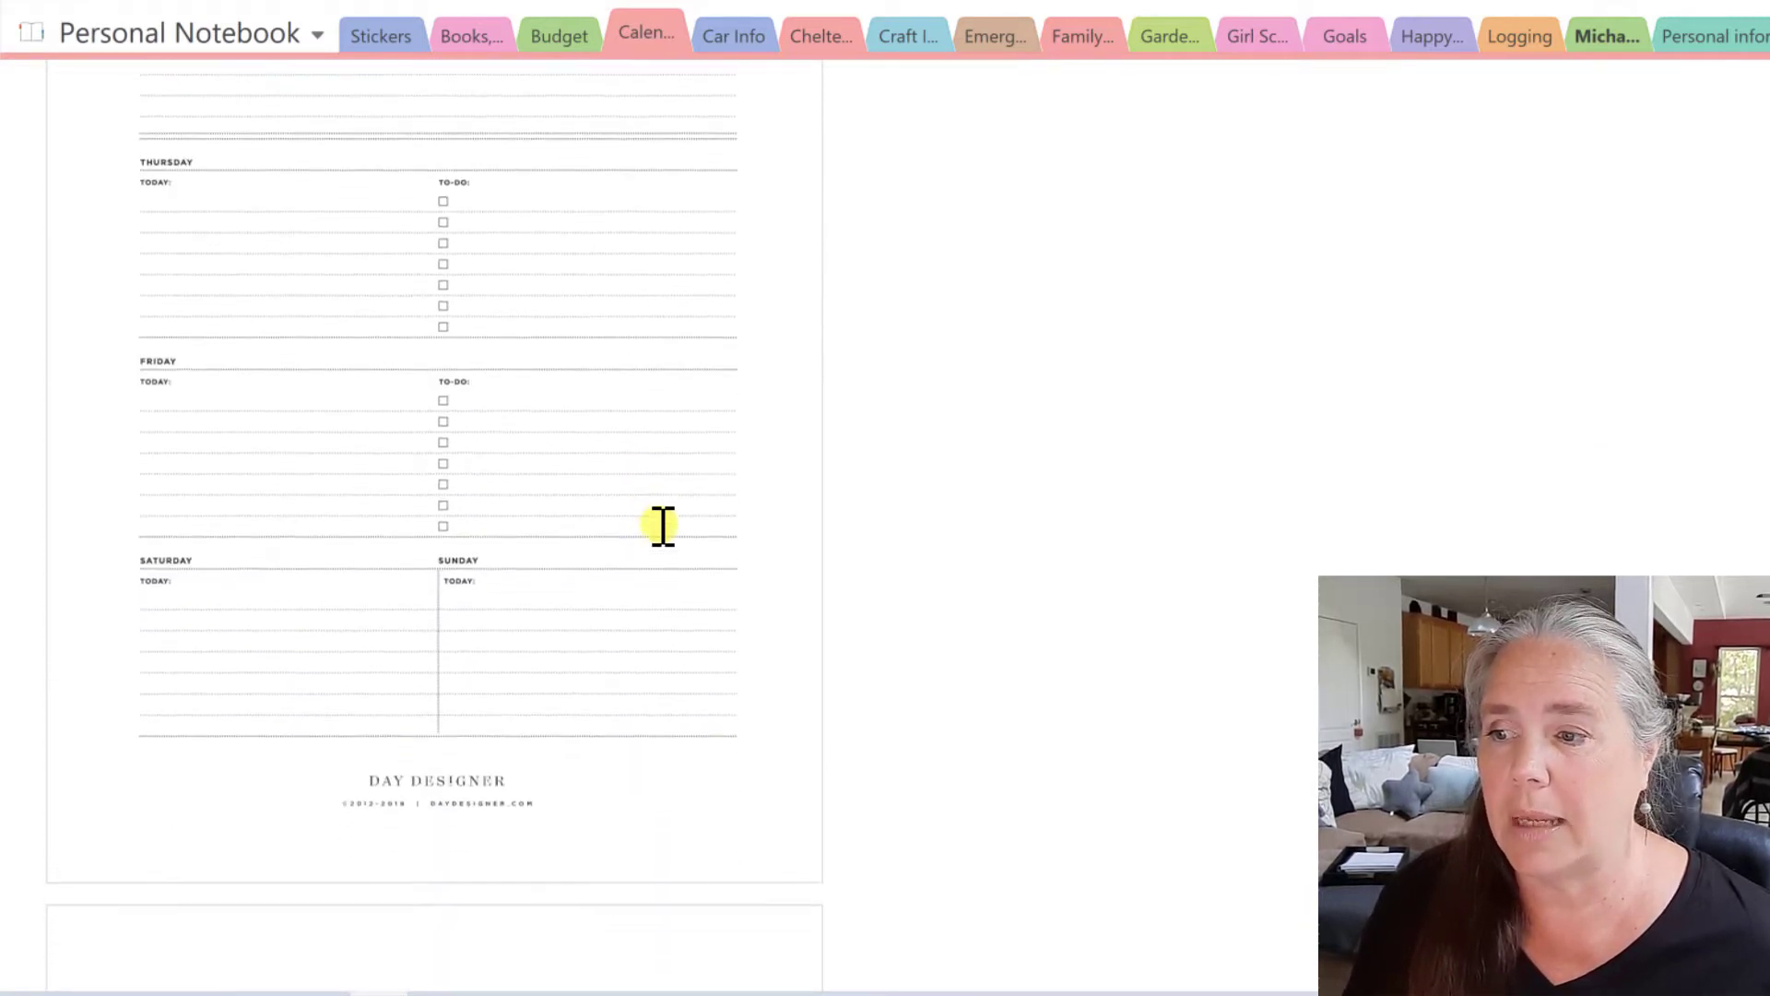
pyautogui.scroll(-14, 663, 532)
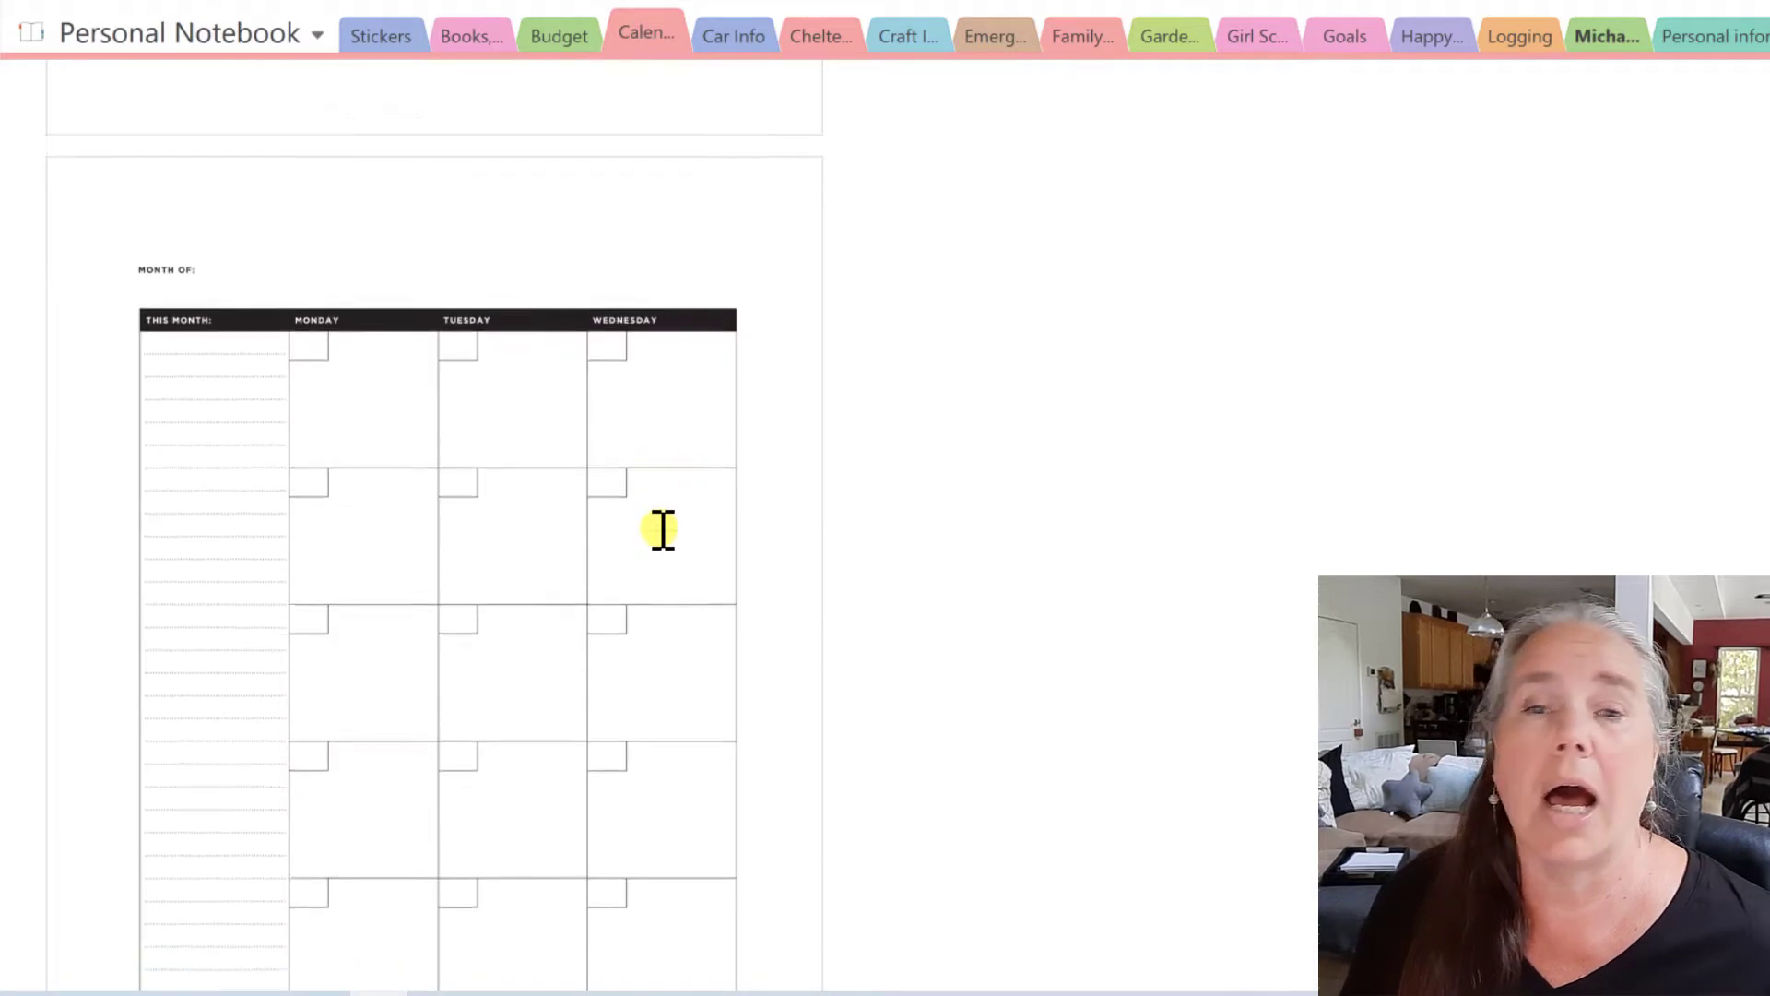
pyautogui.scroll(-13, 662, 528)
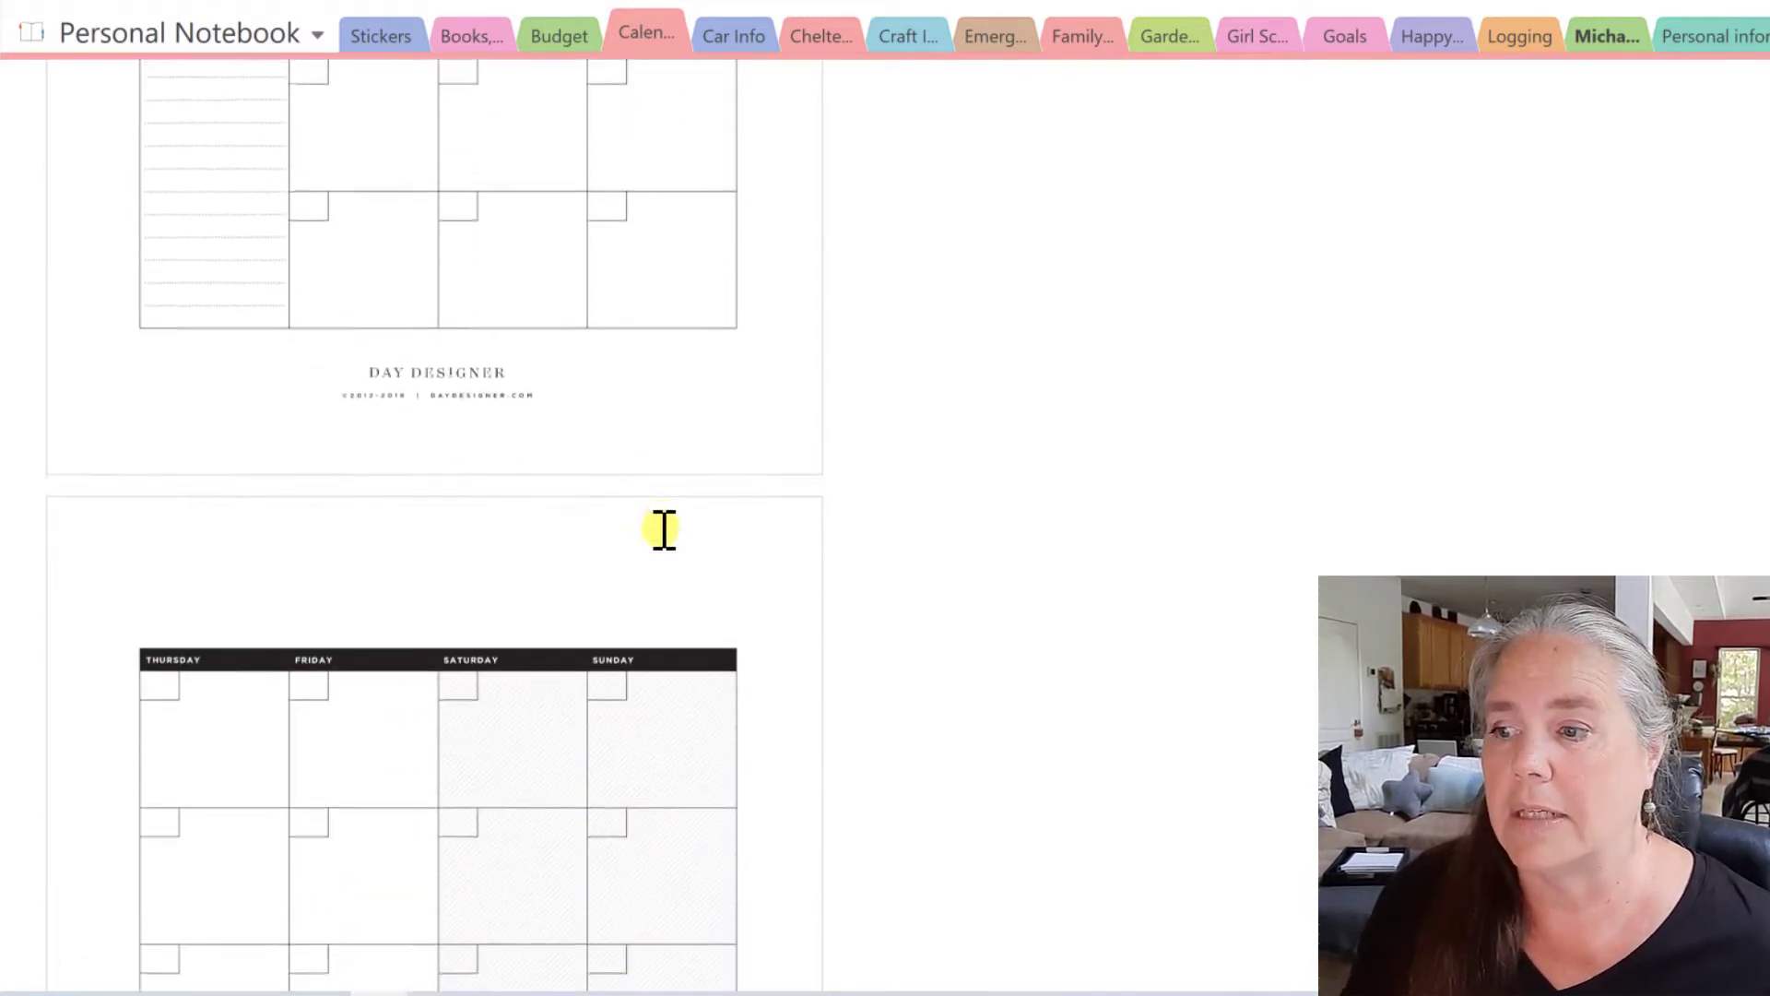
pyautogui.scroll(-4, 663, 533)
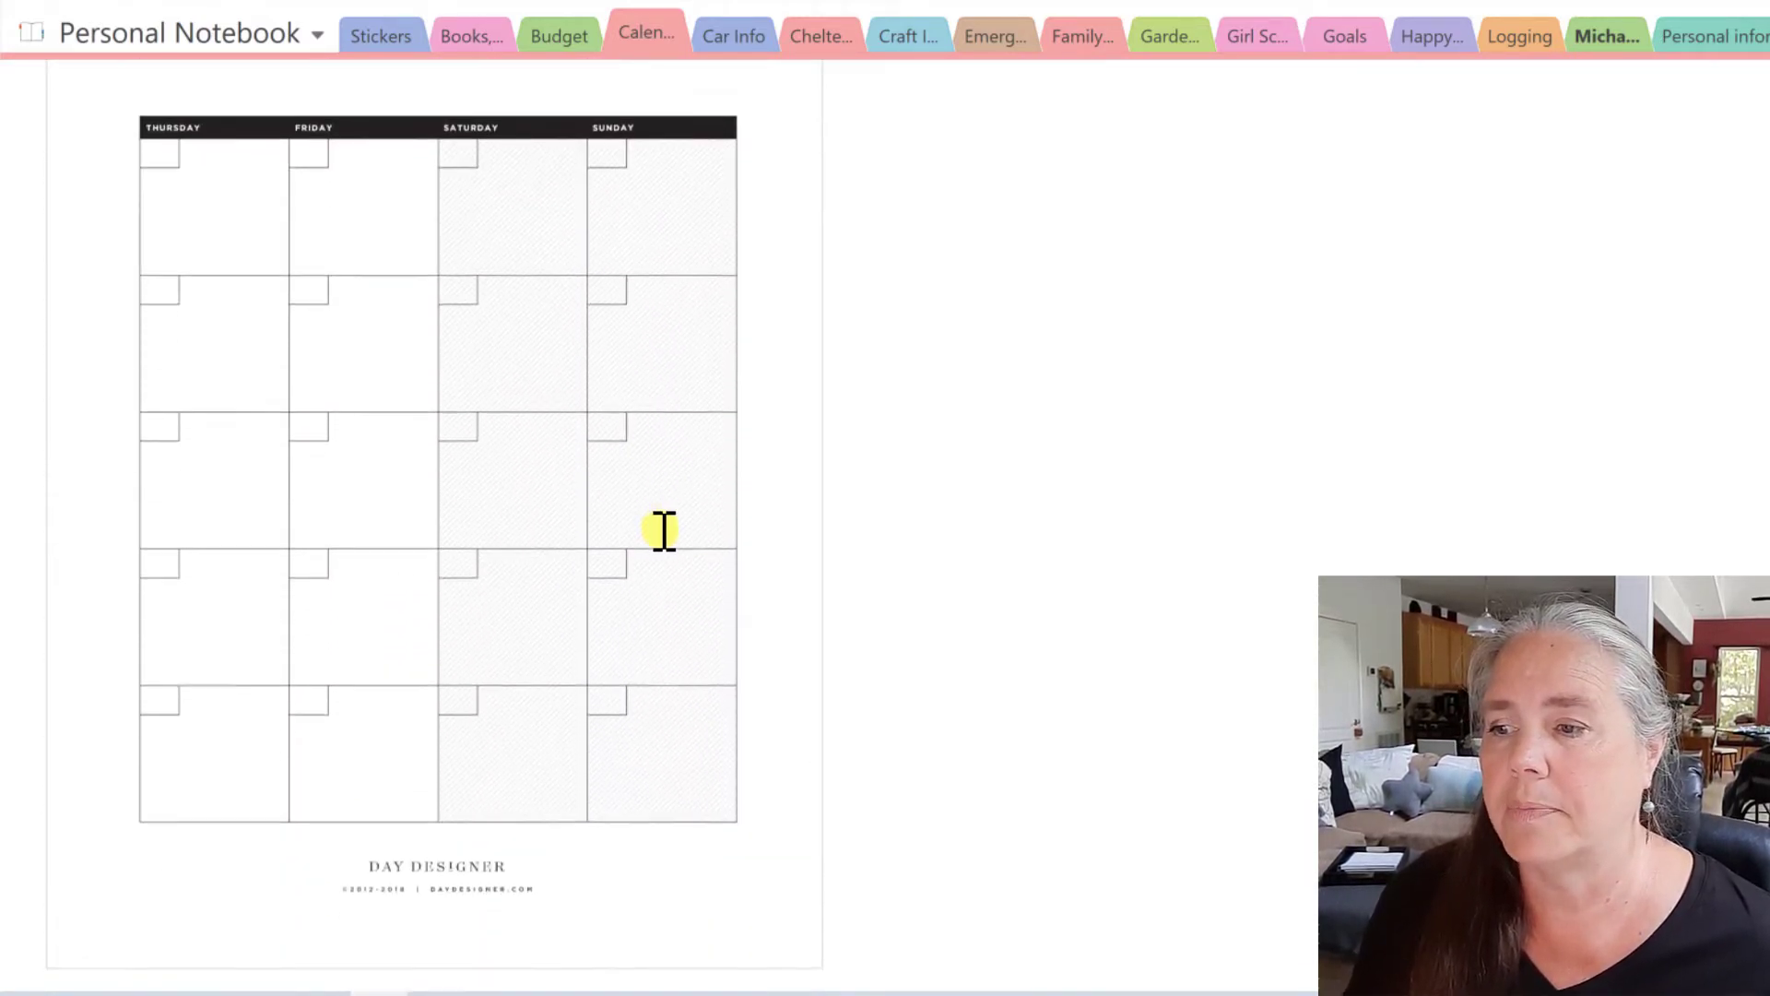
pyautogui.scroll(15, 663, 531)
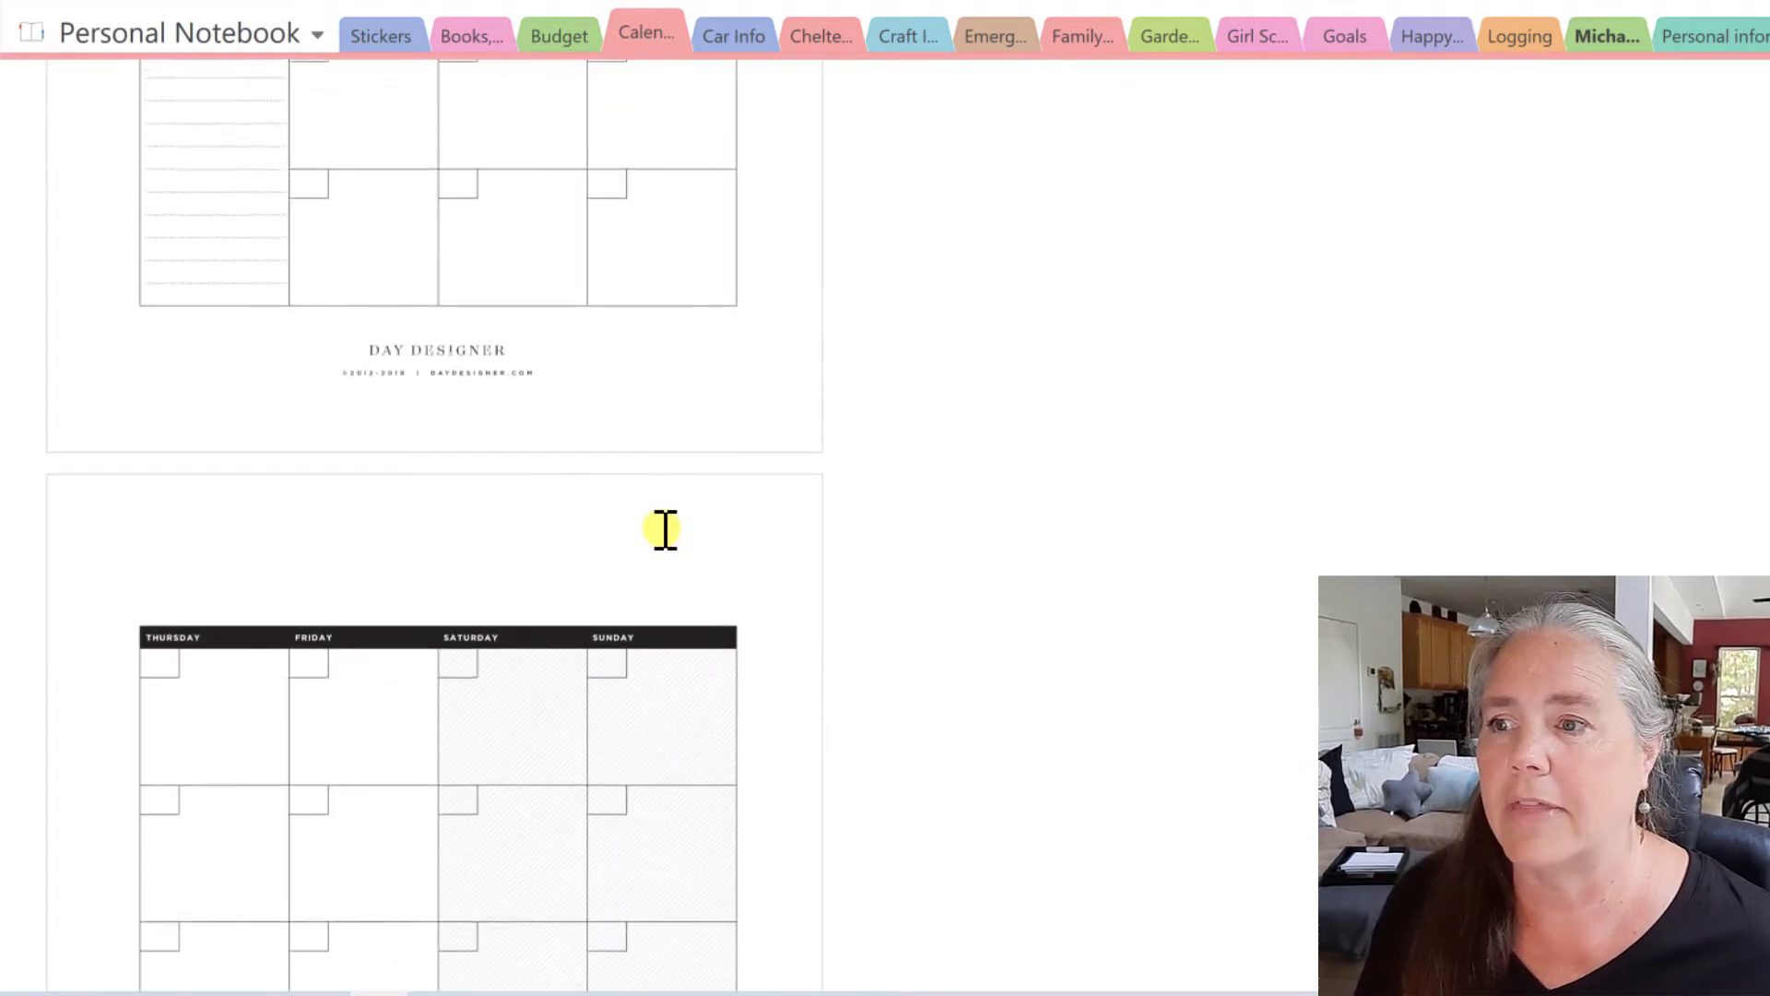
pyautogui.scroll(12, 676, 521)
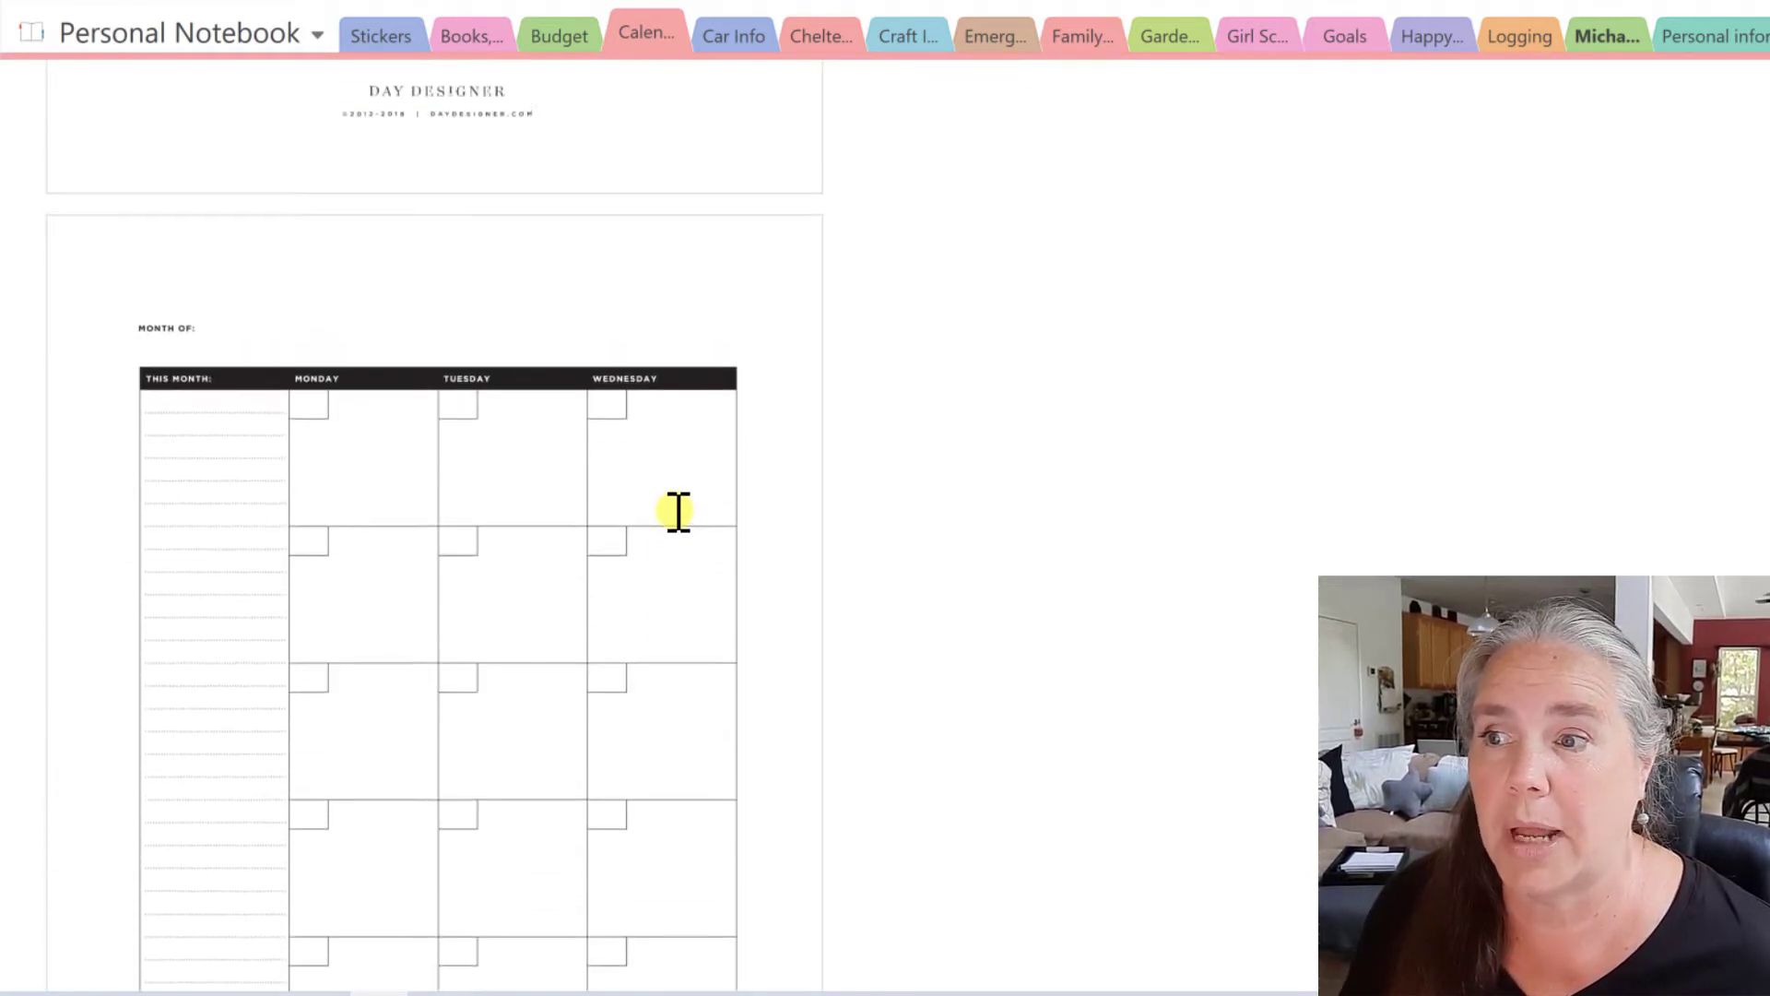
pyautogui.scroll(16, 683, 498)
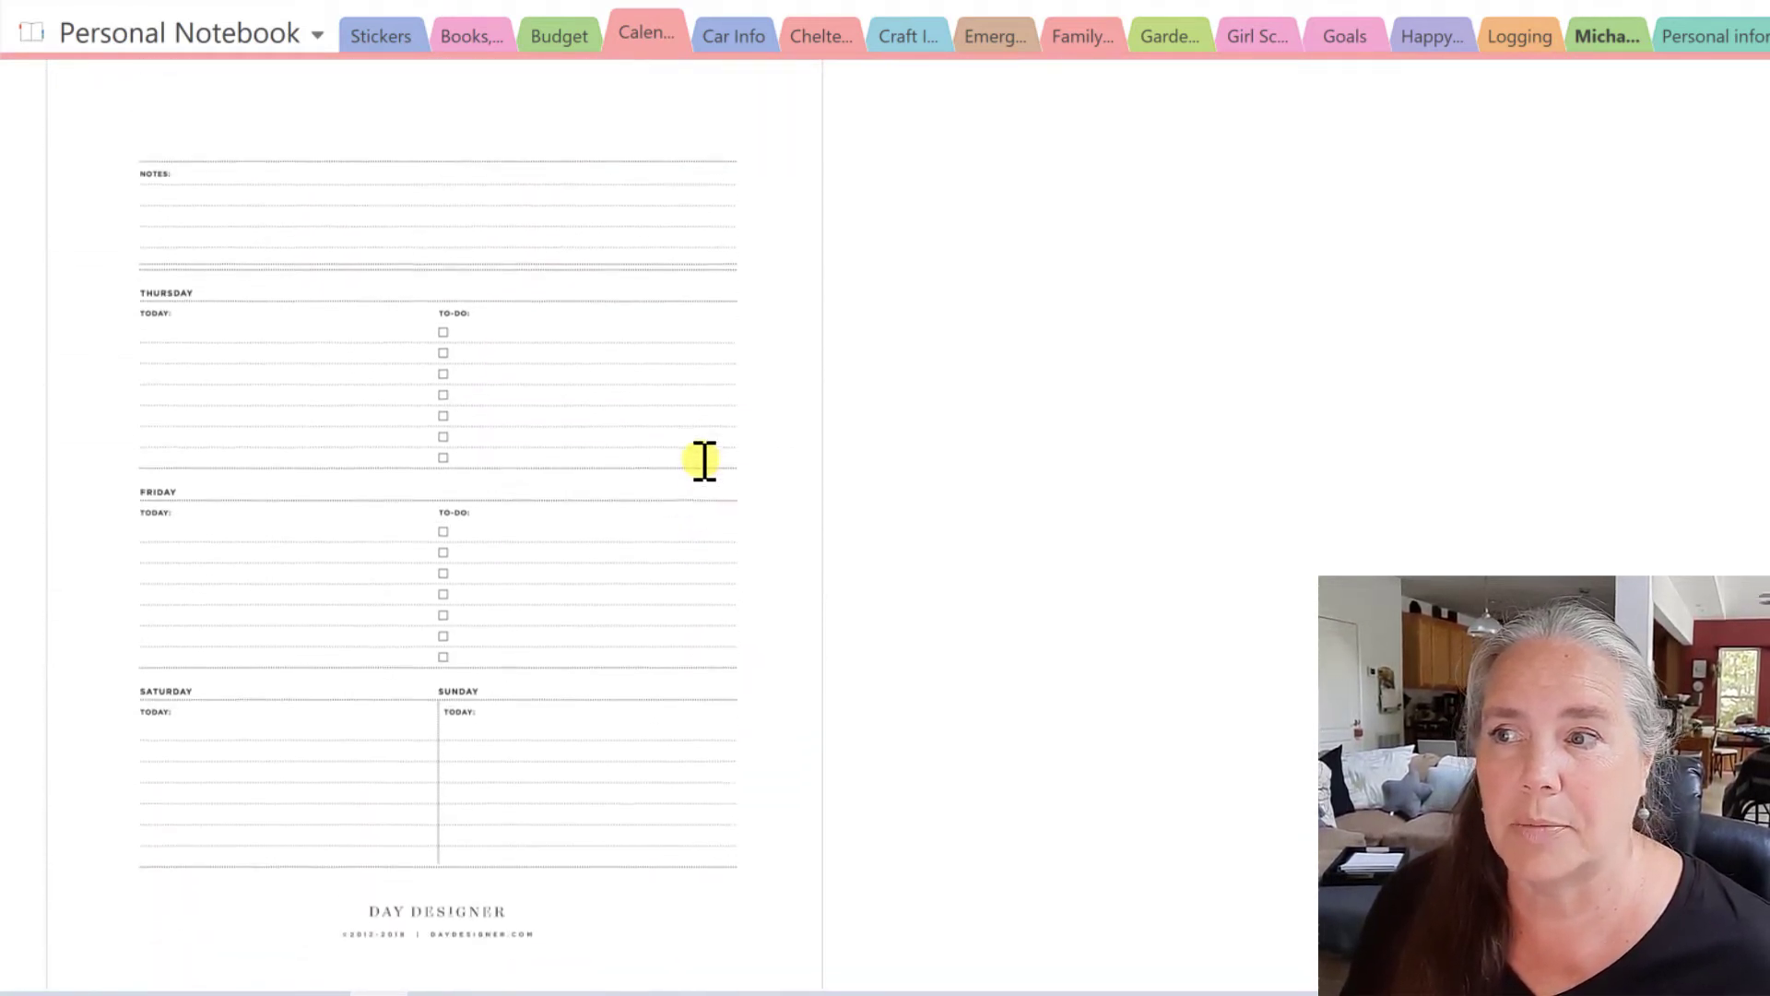
pyautogui.scroll(14, 704, 461)
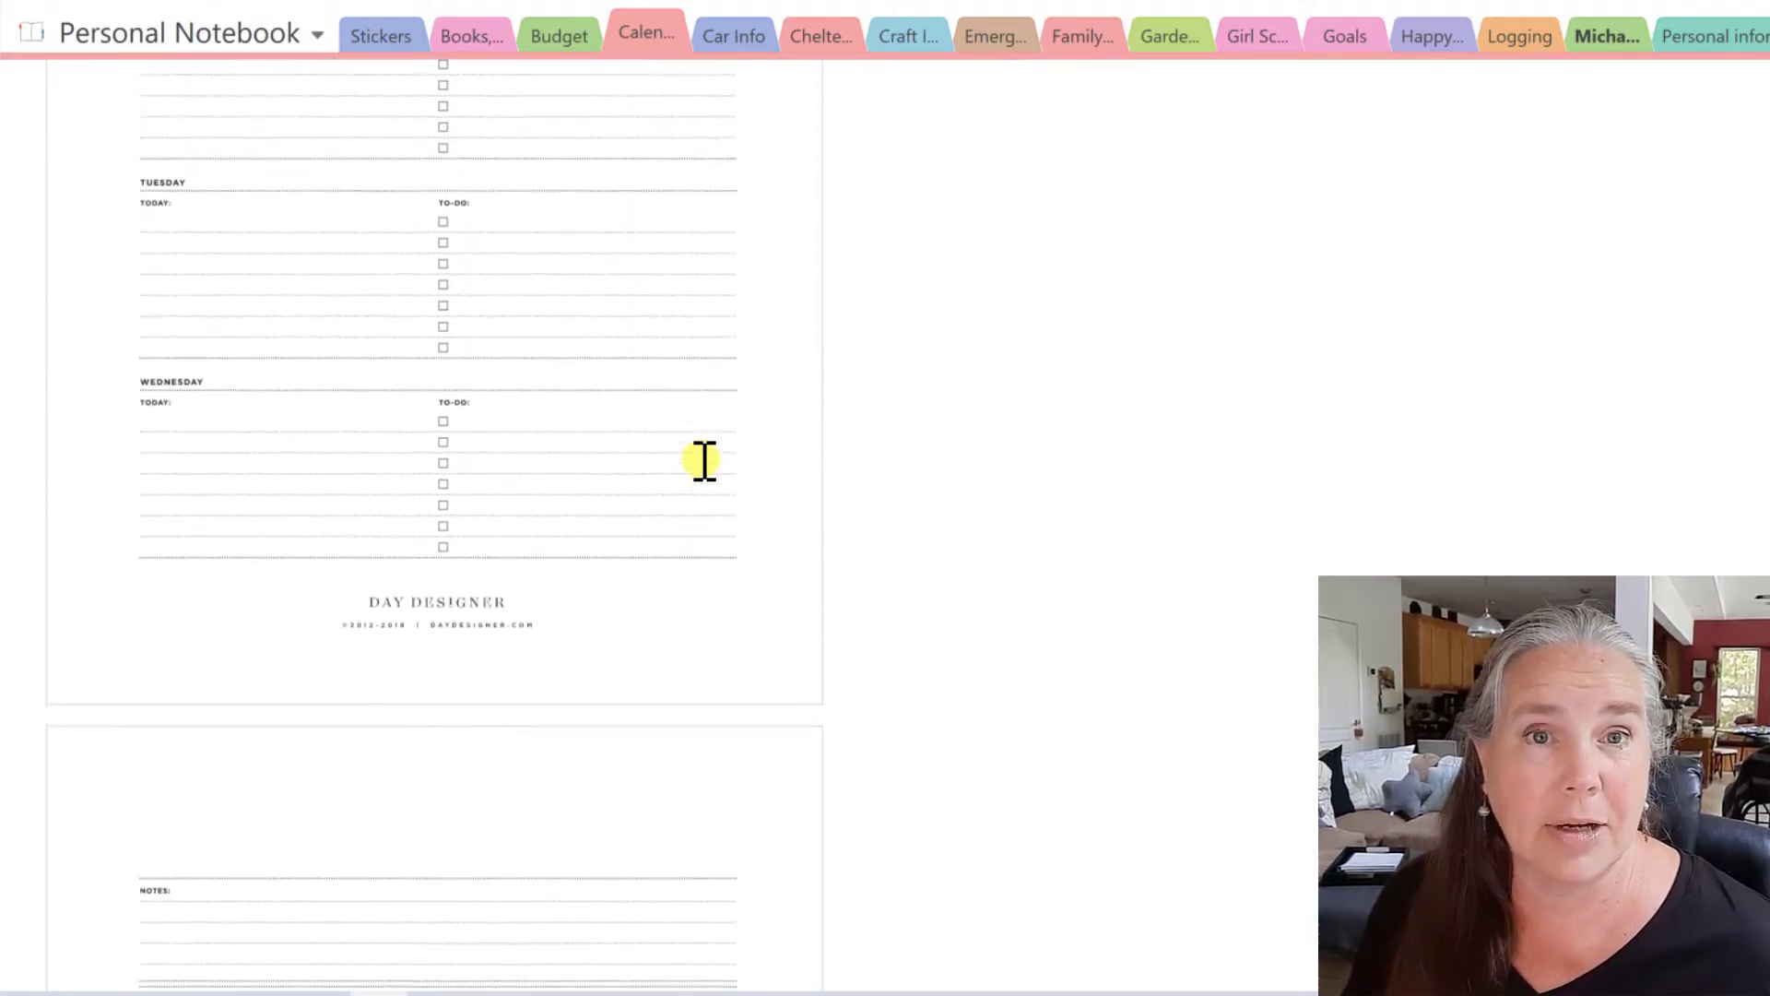
pyautogui.scroll(14, 704, 461)
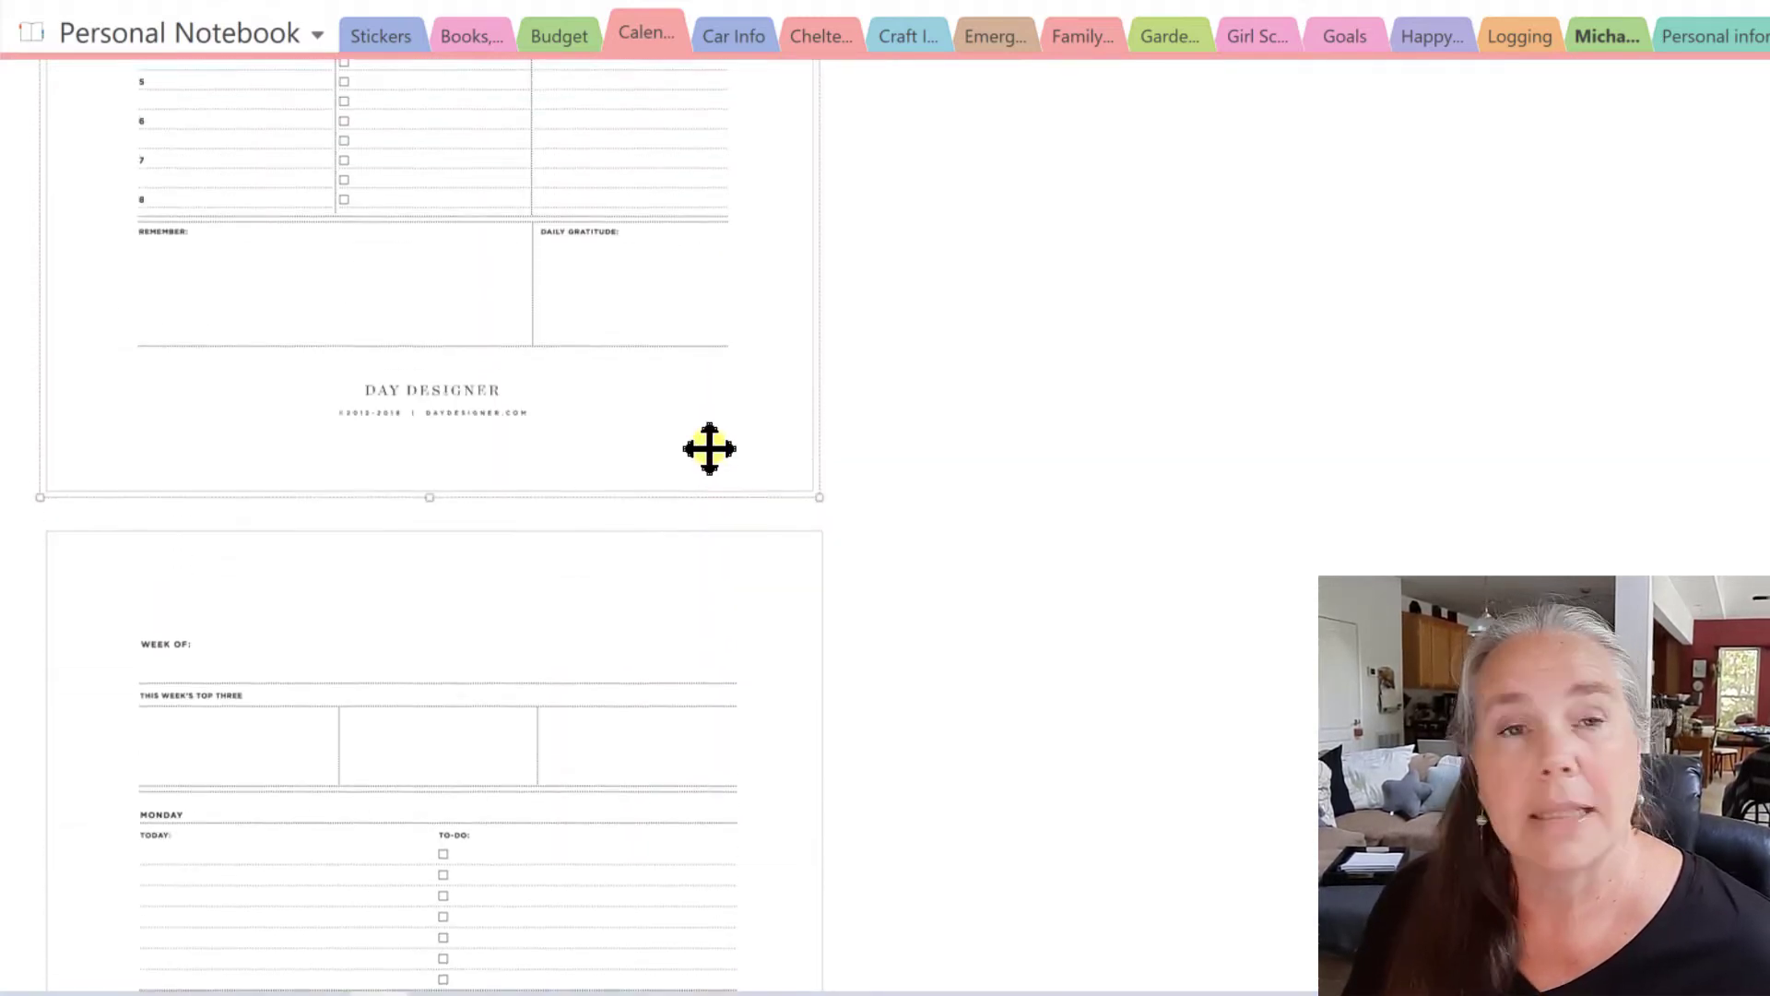
pyautogui.scroll(8, 709, 448)
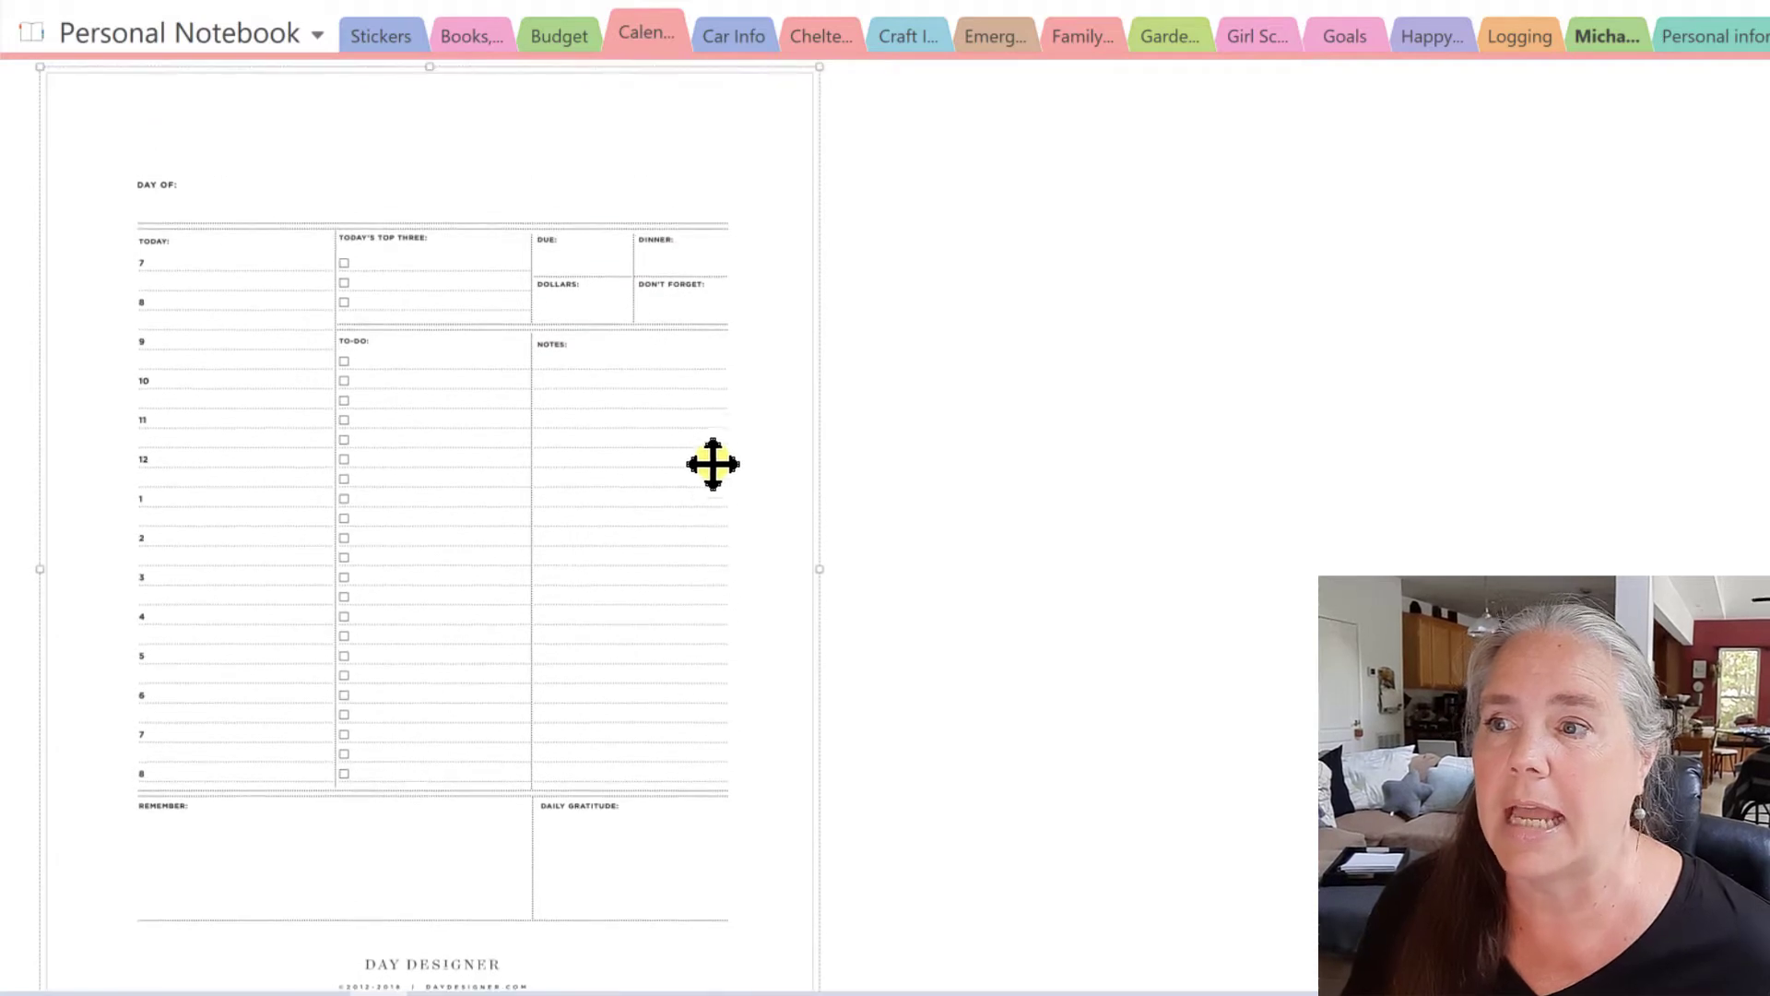
# Step: Copy the daily Day Designer printout image
pyautogui.scroll(1, 564, 447)
pyautogui.rightClick(564, 447)
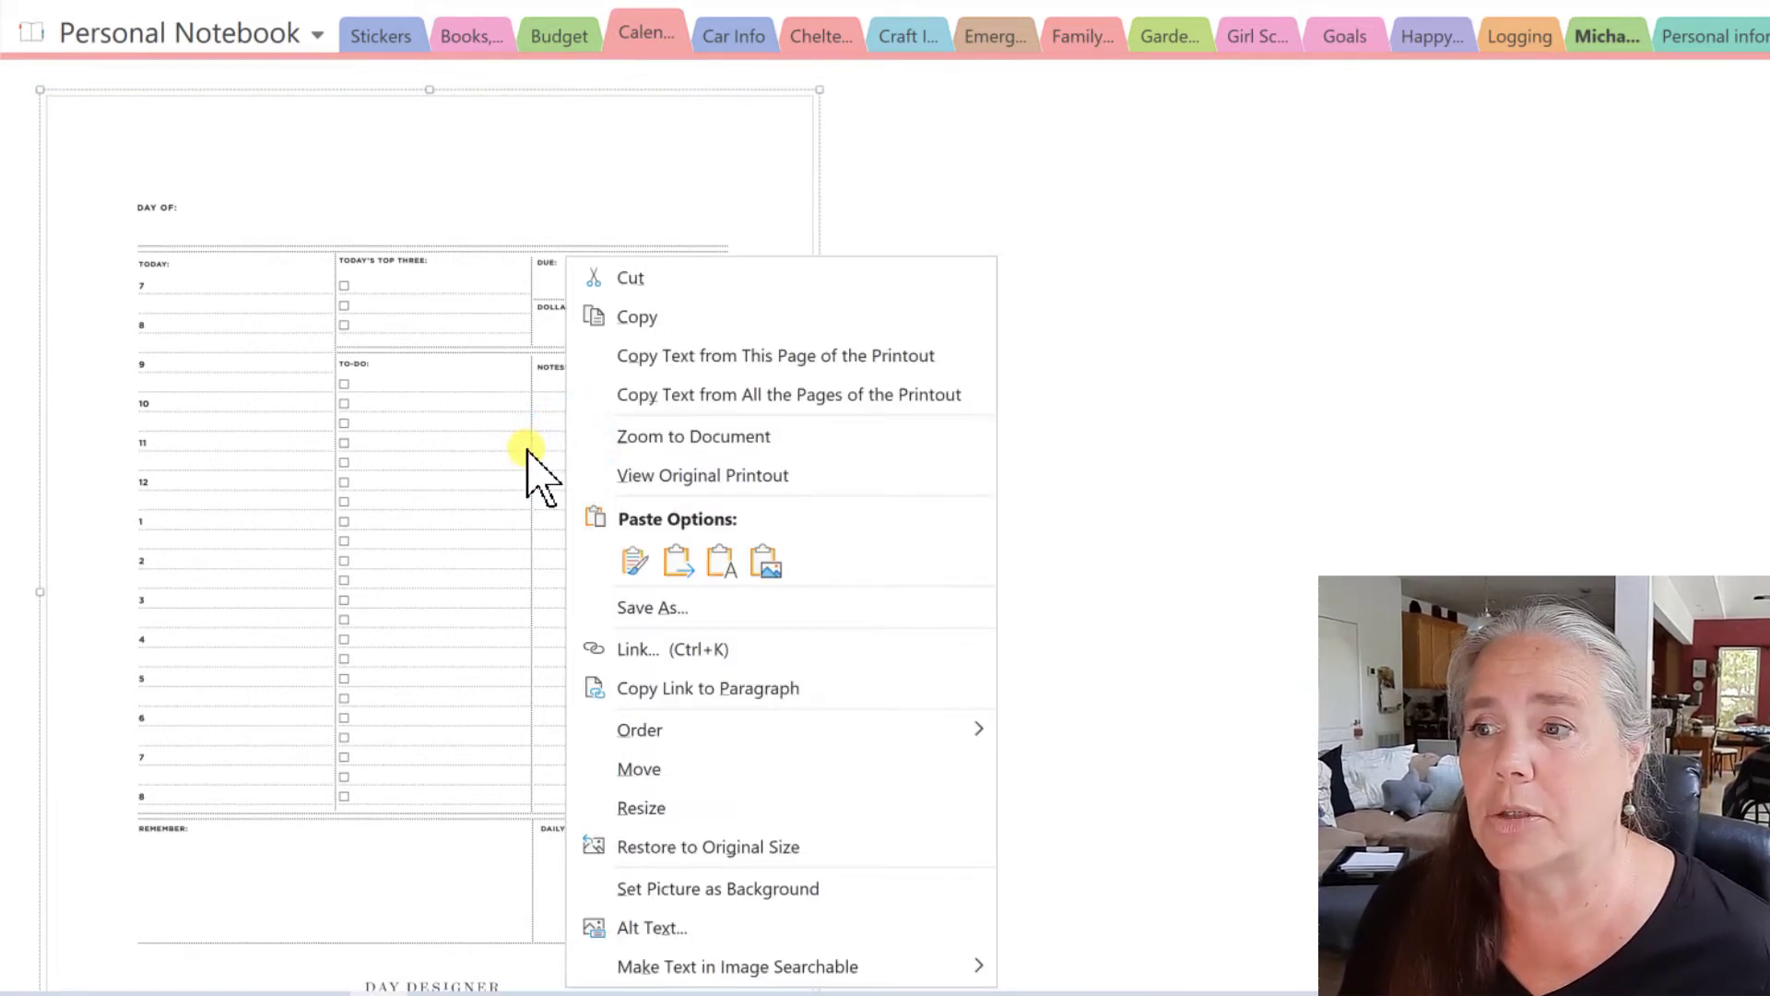
pyautogui.click(641, 318)
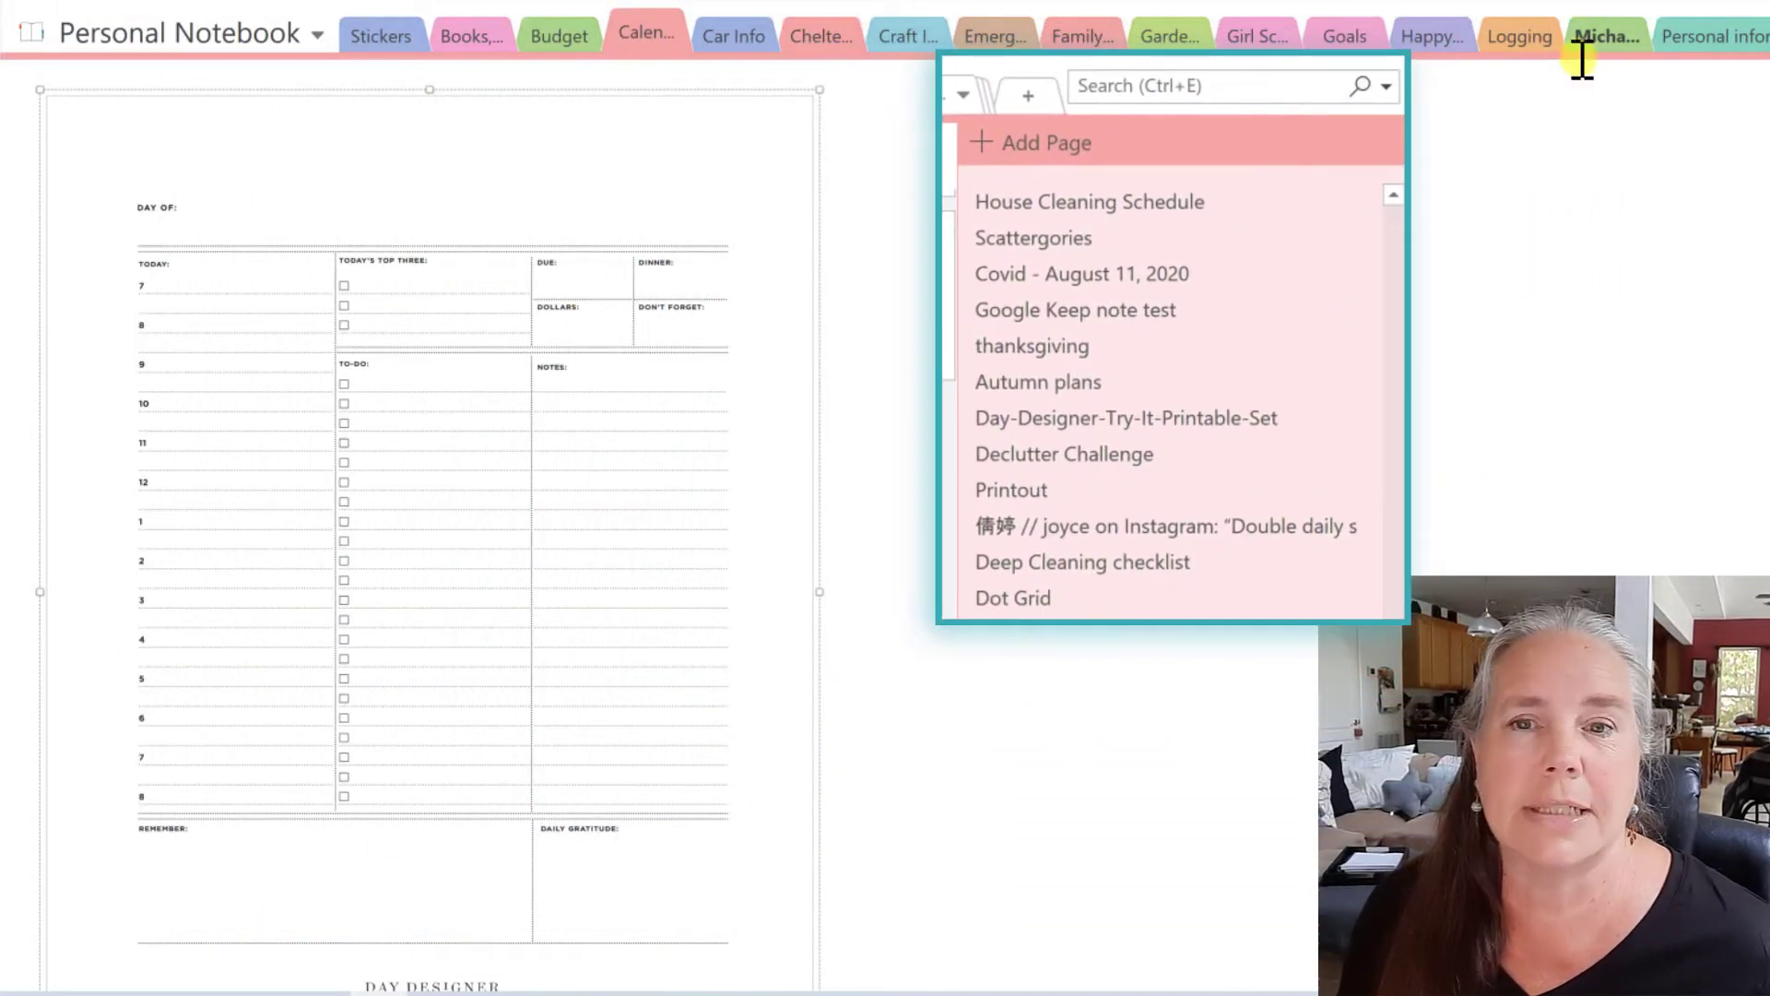
# Step: Add a new page to the current section and title it "From Paper"
pyautogui.click(1028, 138)
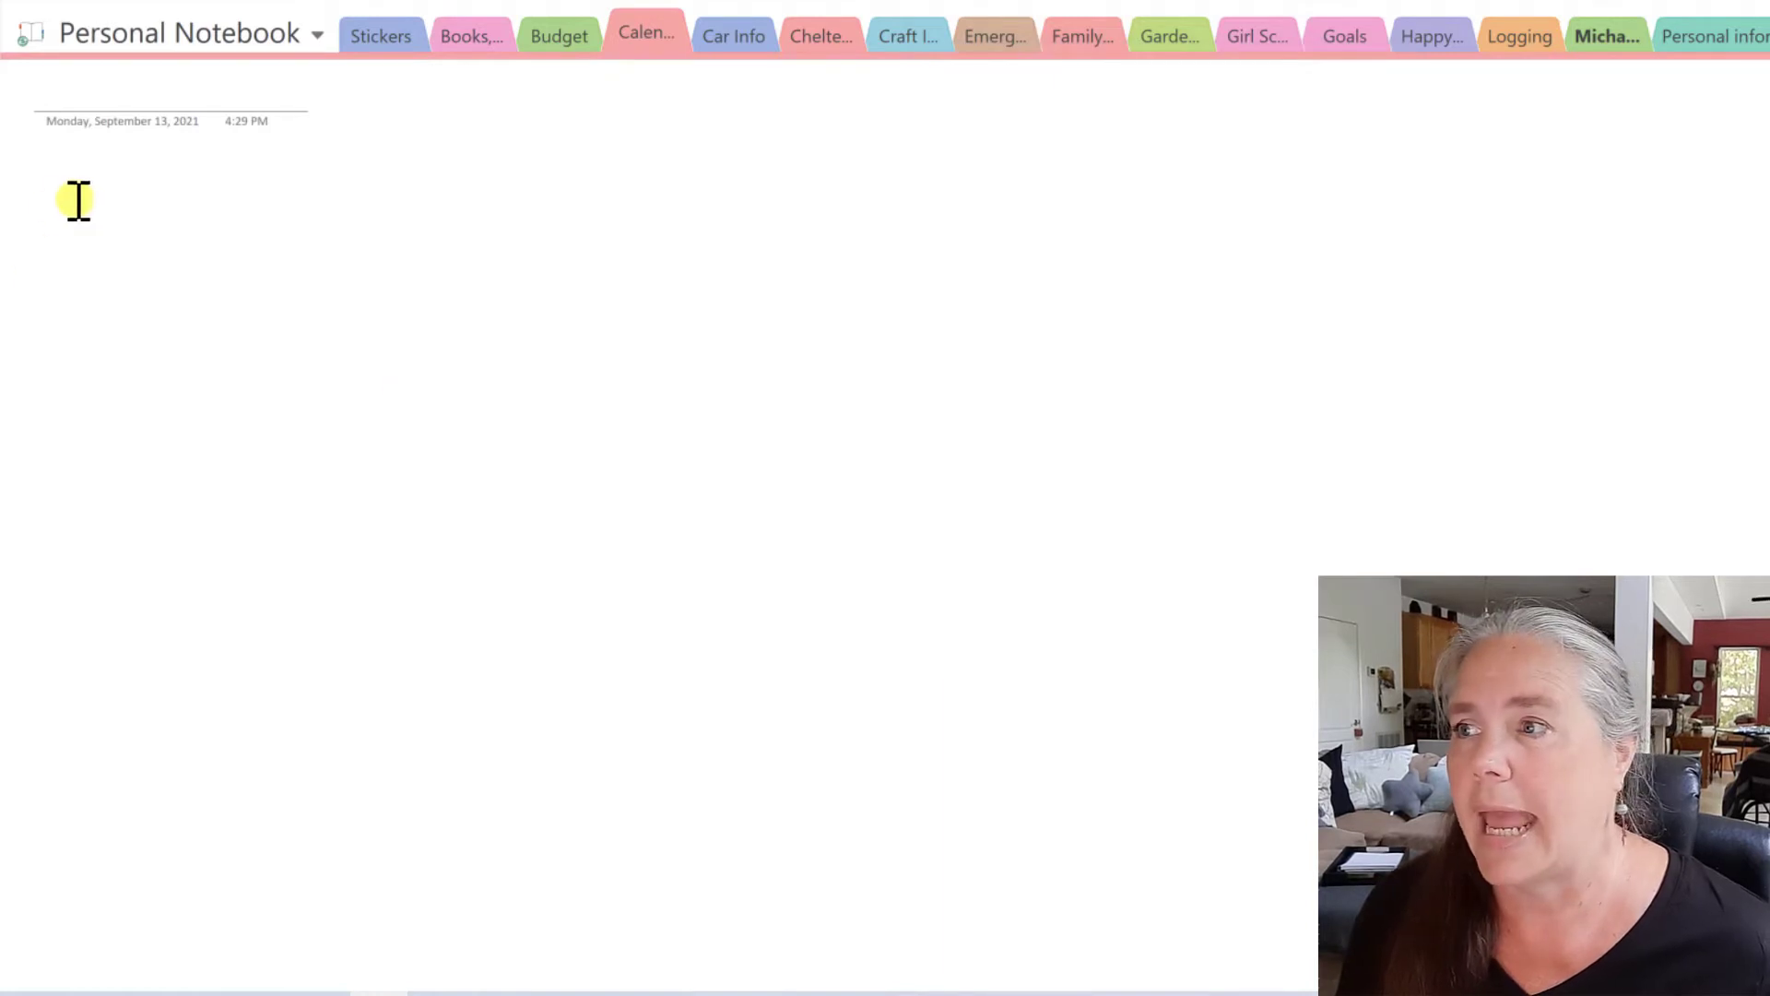
pyautogui.click(81, 79)
pyautogui.write('f')
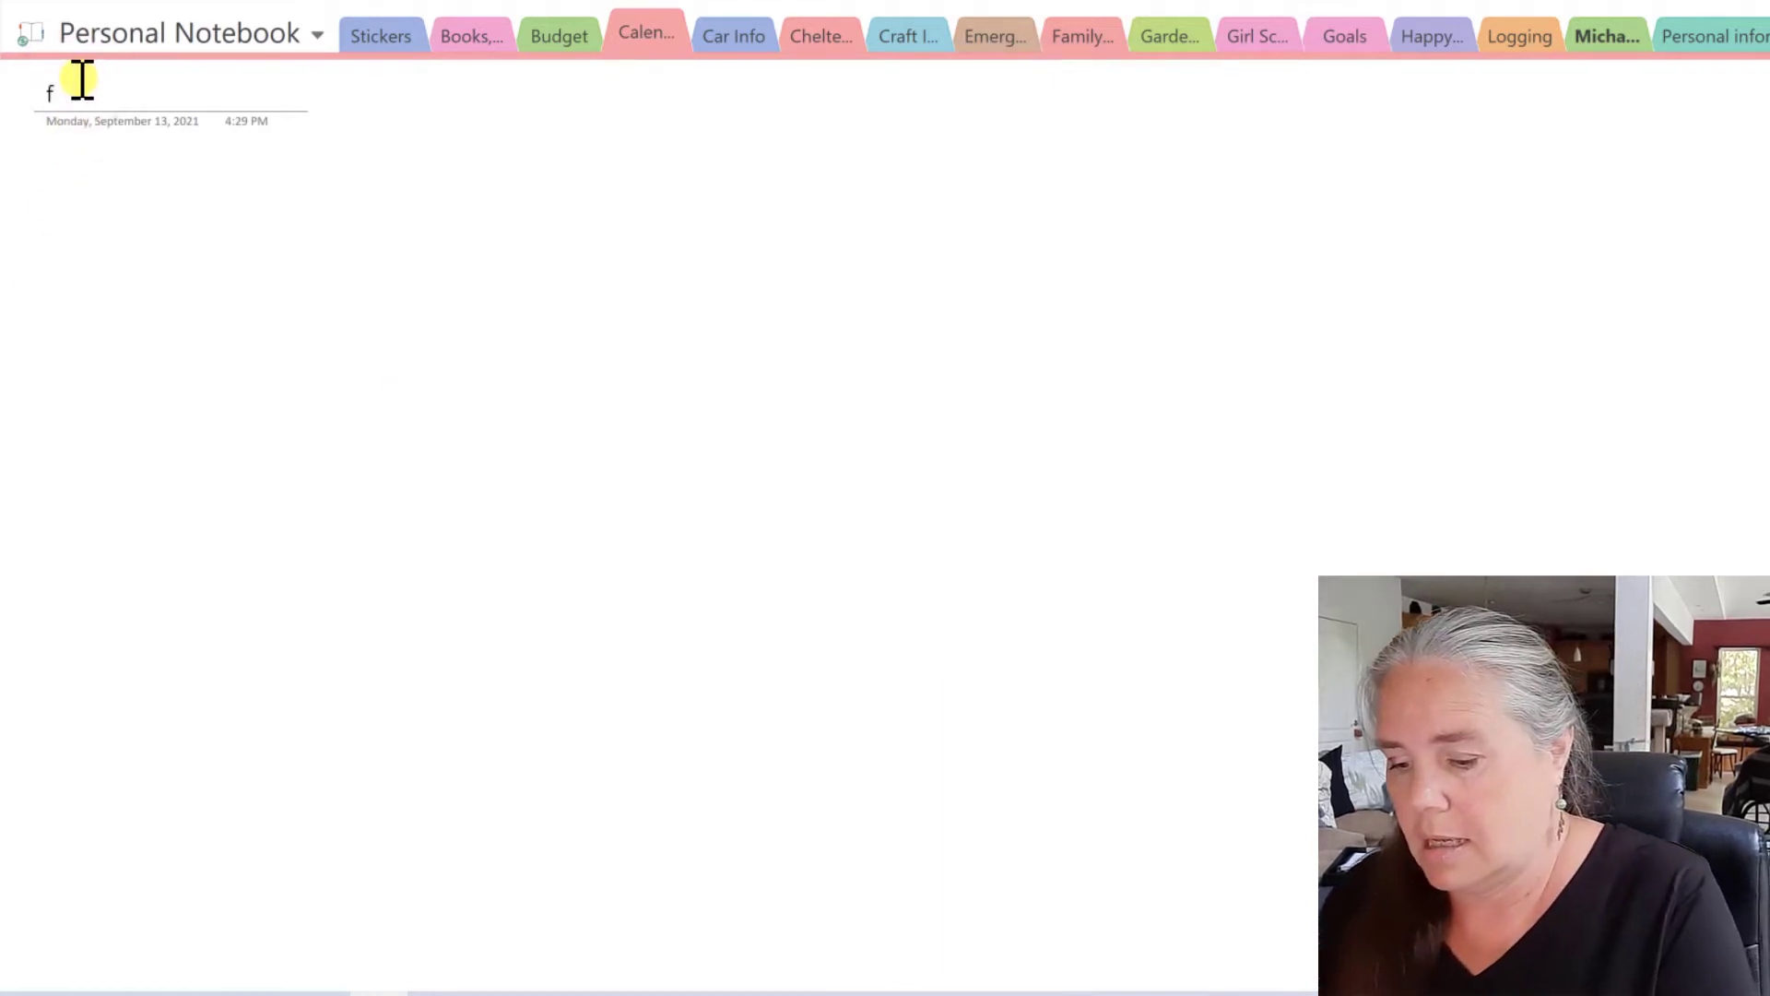
pyautogui.write('rom Paper')
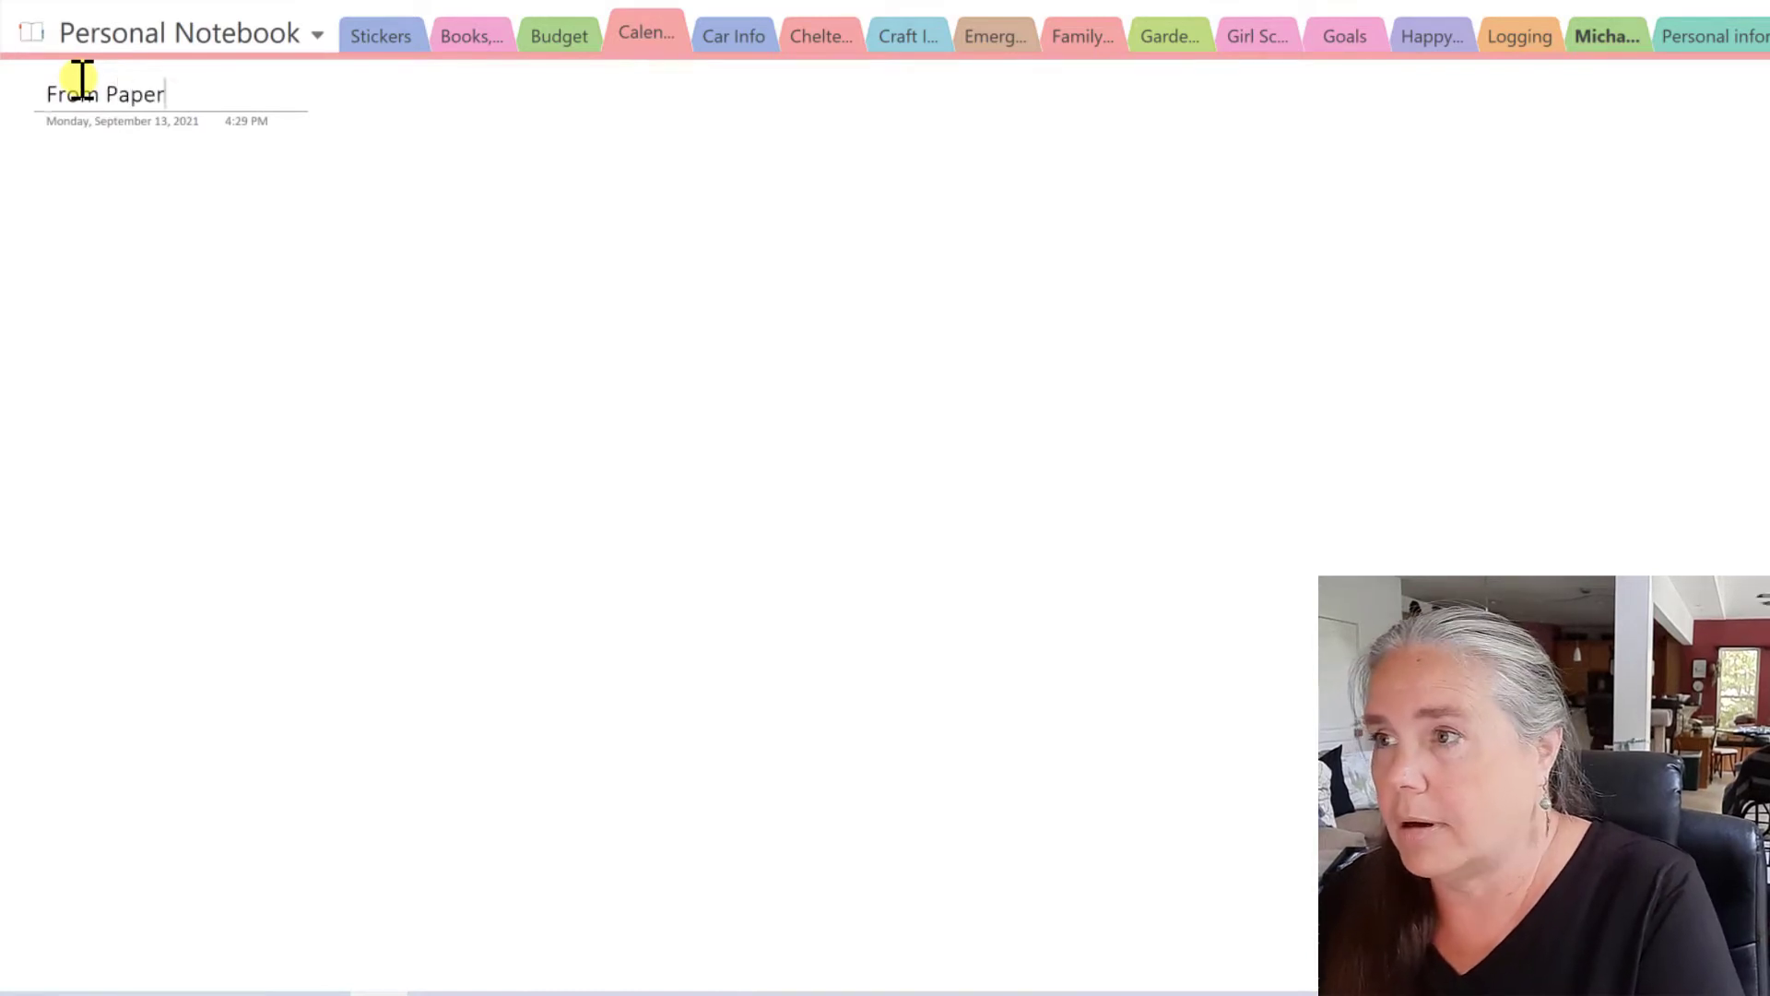
# Step: Complete the page title as "From Paper to Digital Daily" and paste the copied daily planner printout directly beneath it
pyautogui.write(' to Digit')
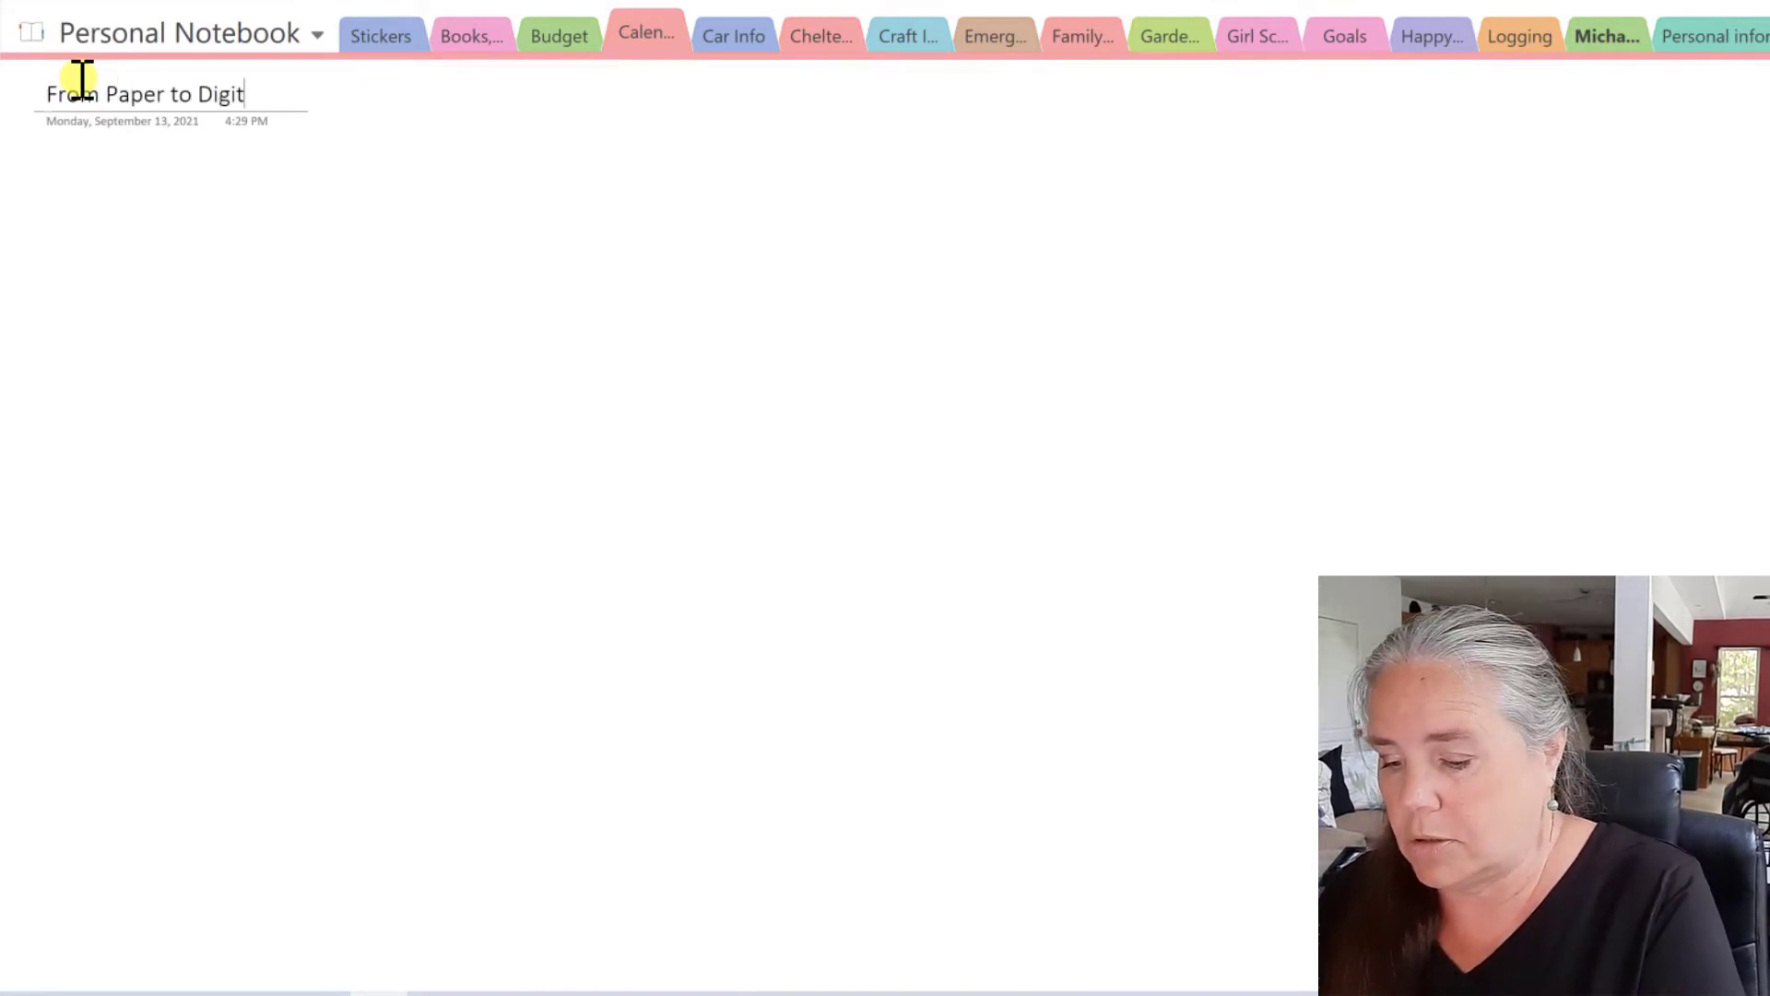
pyautogui.write('al Daily')
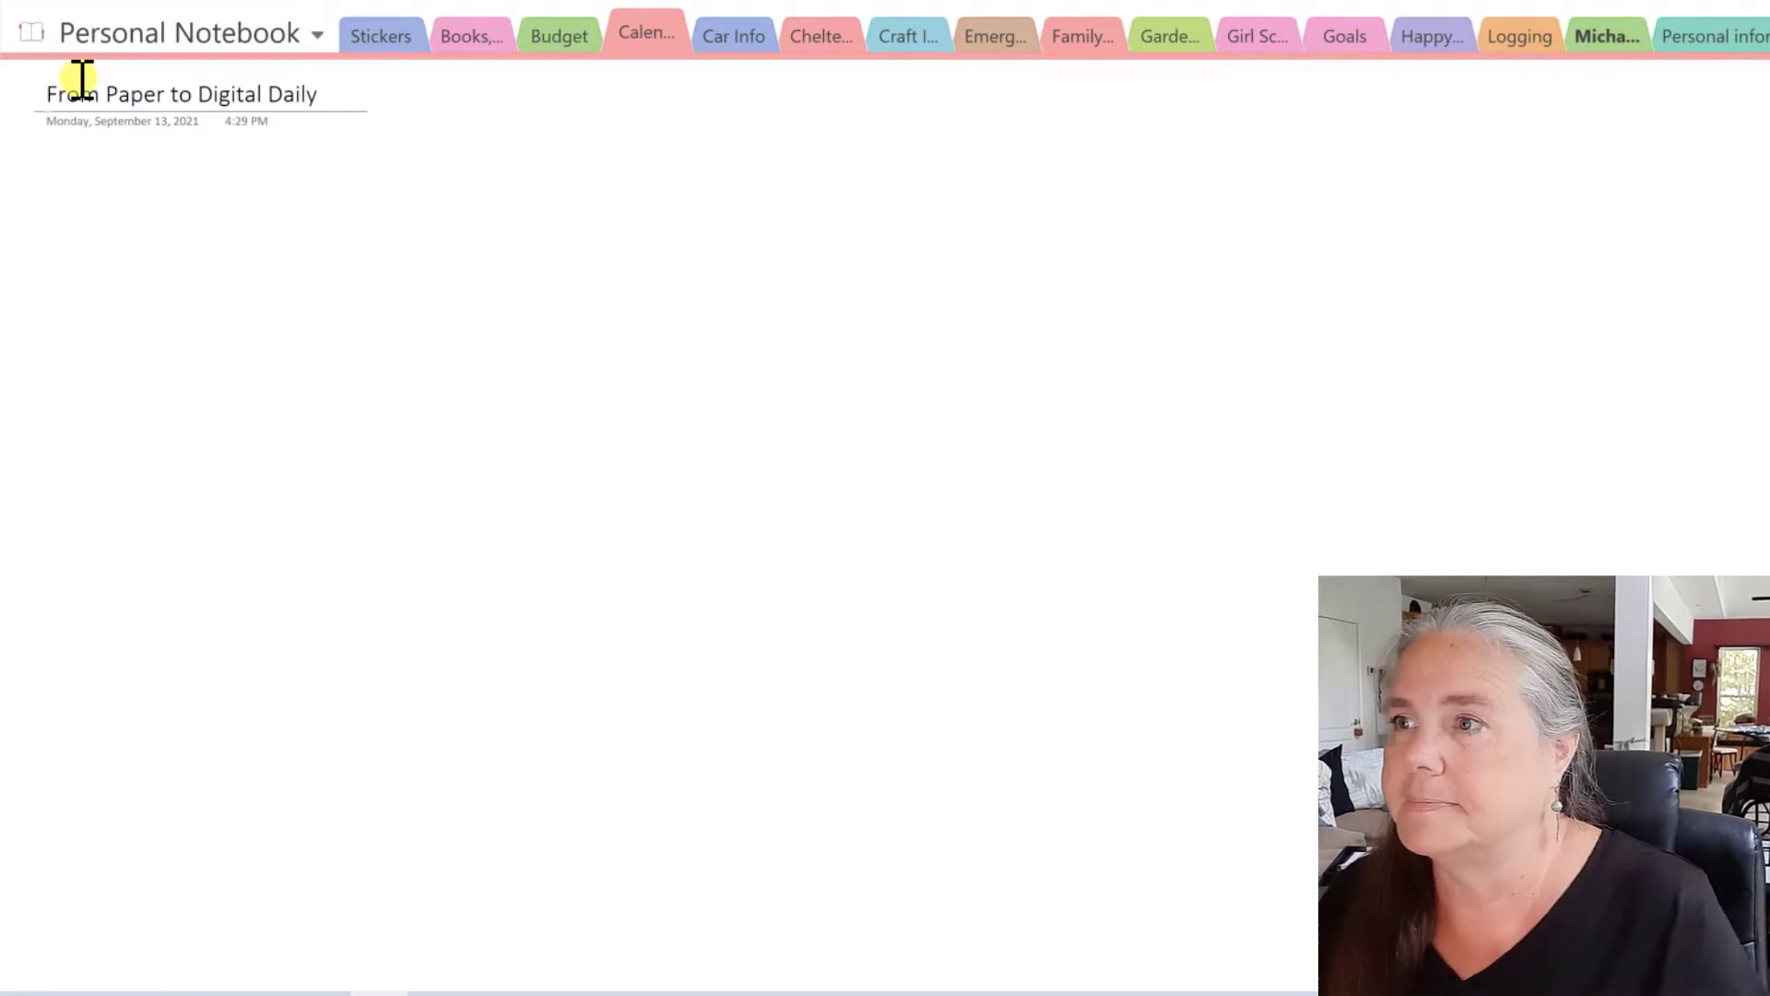
pyautogui.rightClick(52, 207)
pyautogui.click(143, 352)
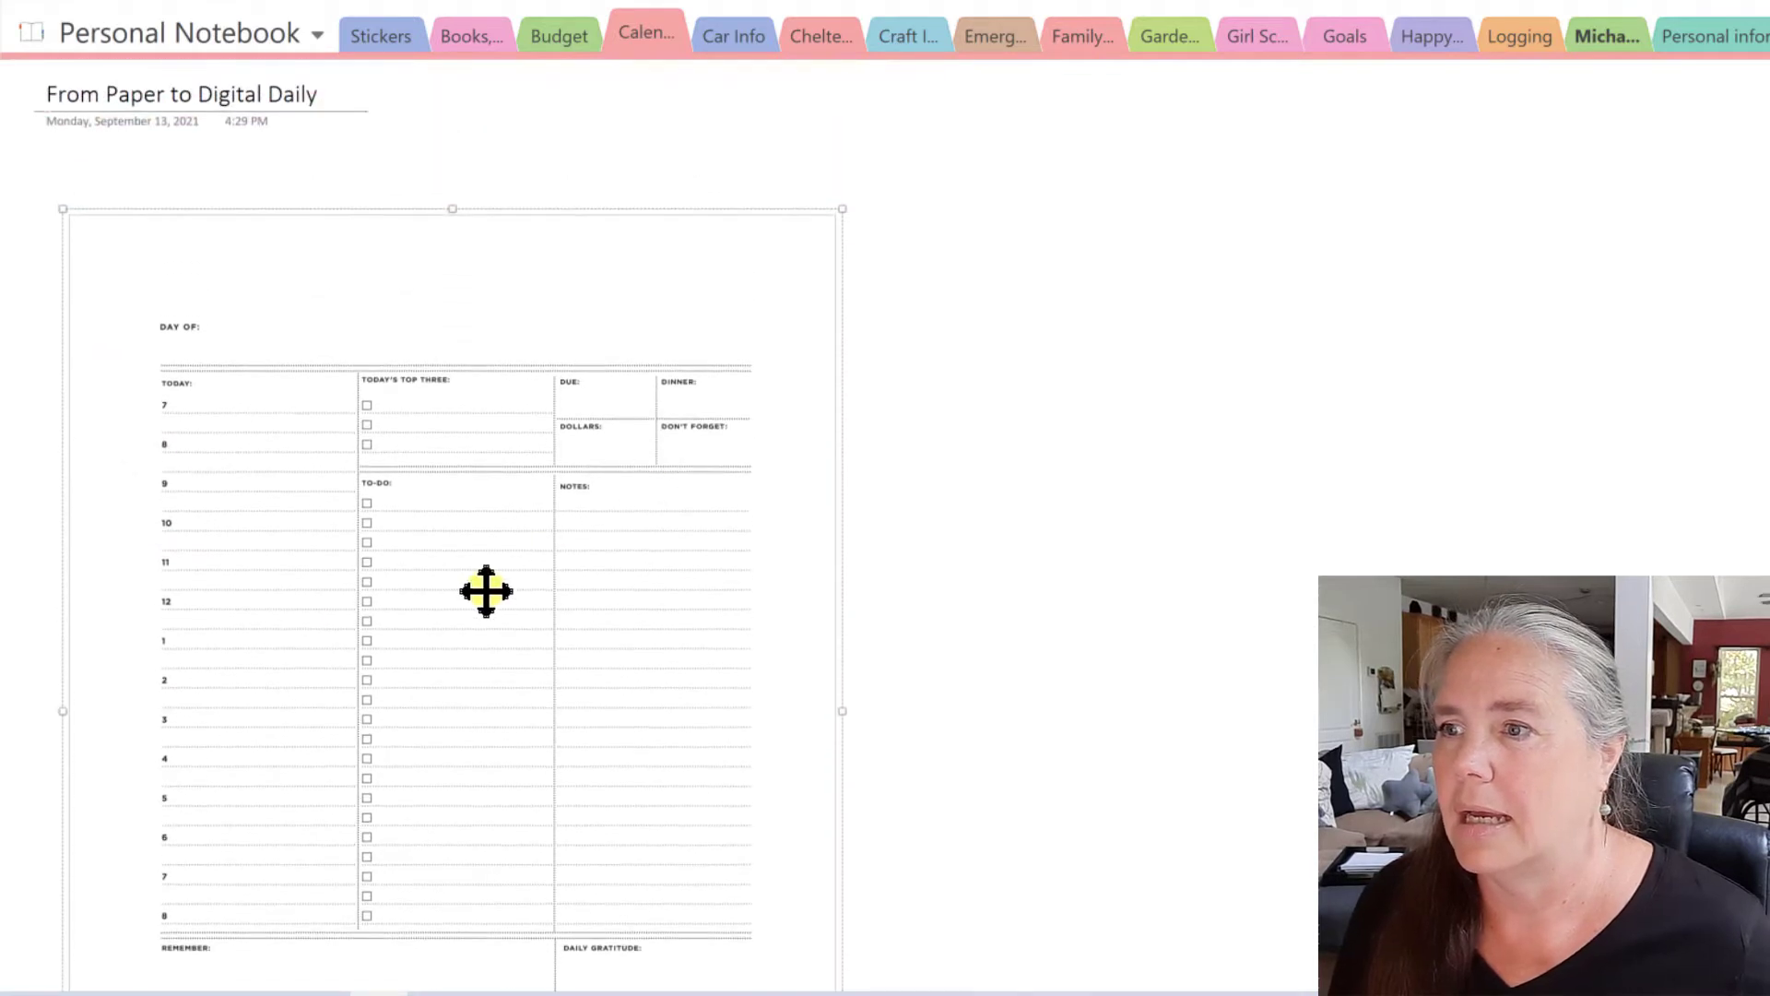
pyautogui.moveTo(486, 585); pyautogui.dragTo(450, 533)
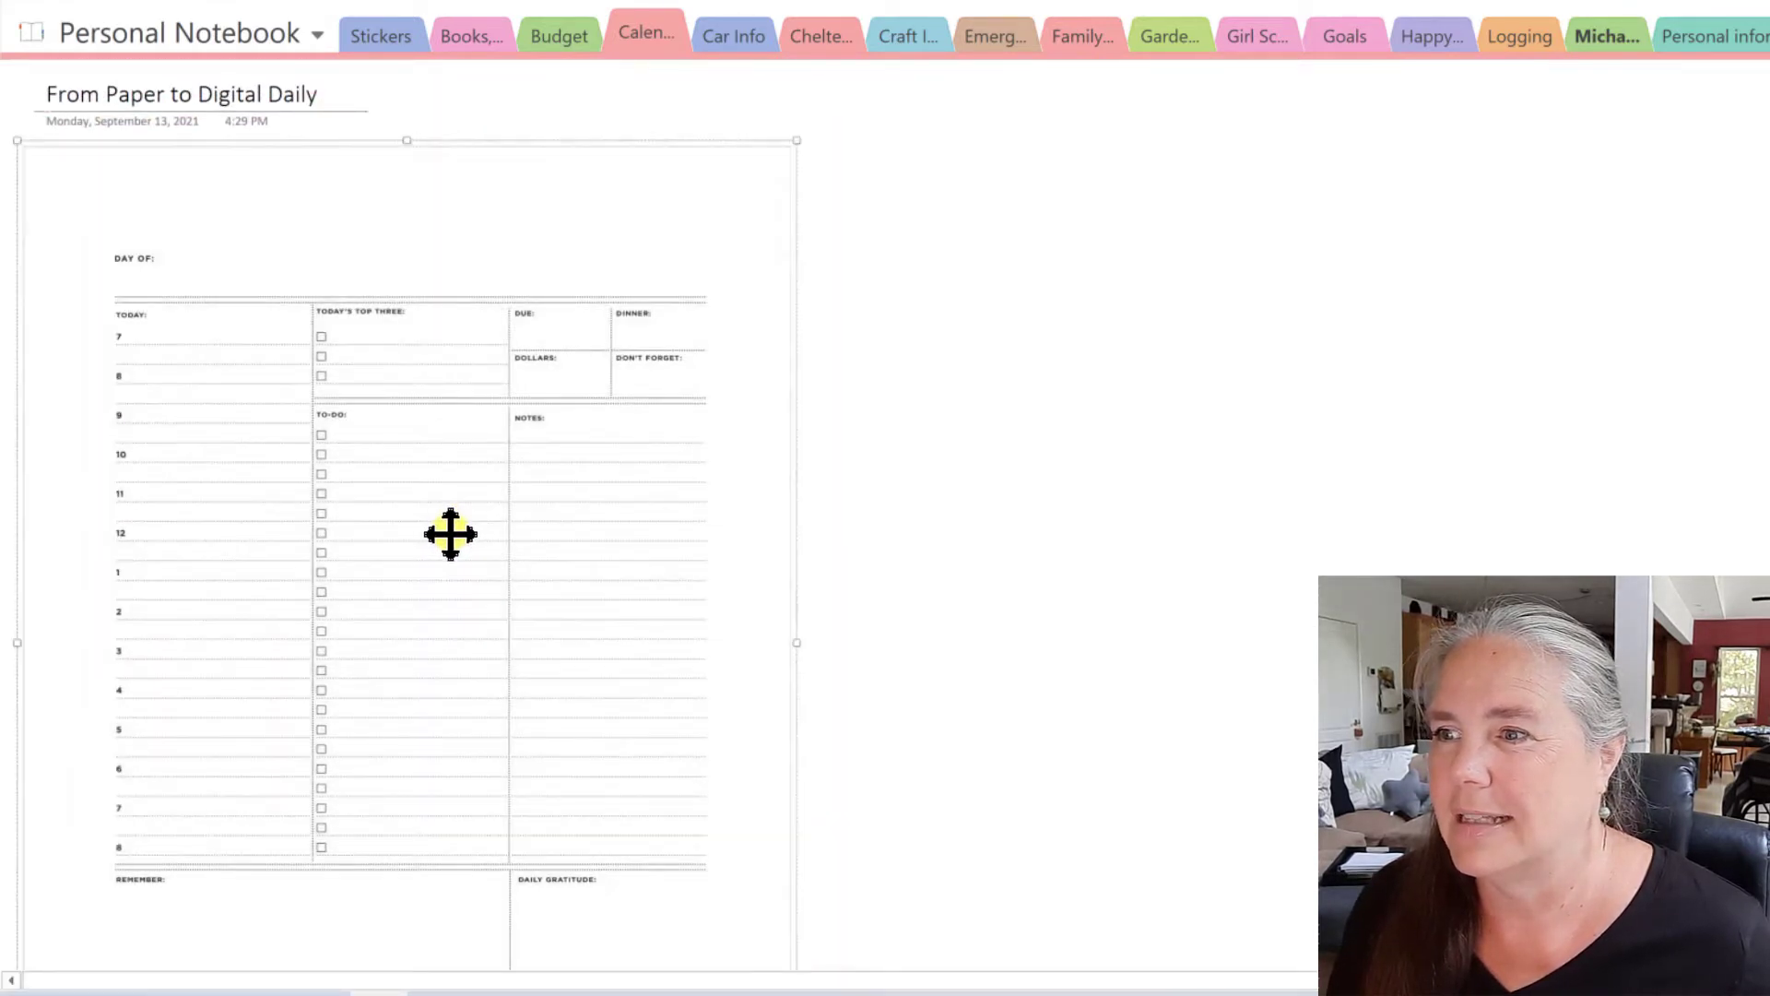
pyautogui.click(910, 646)
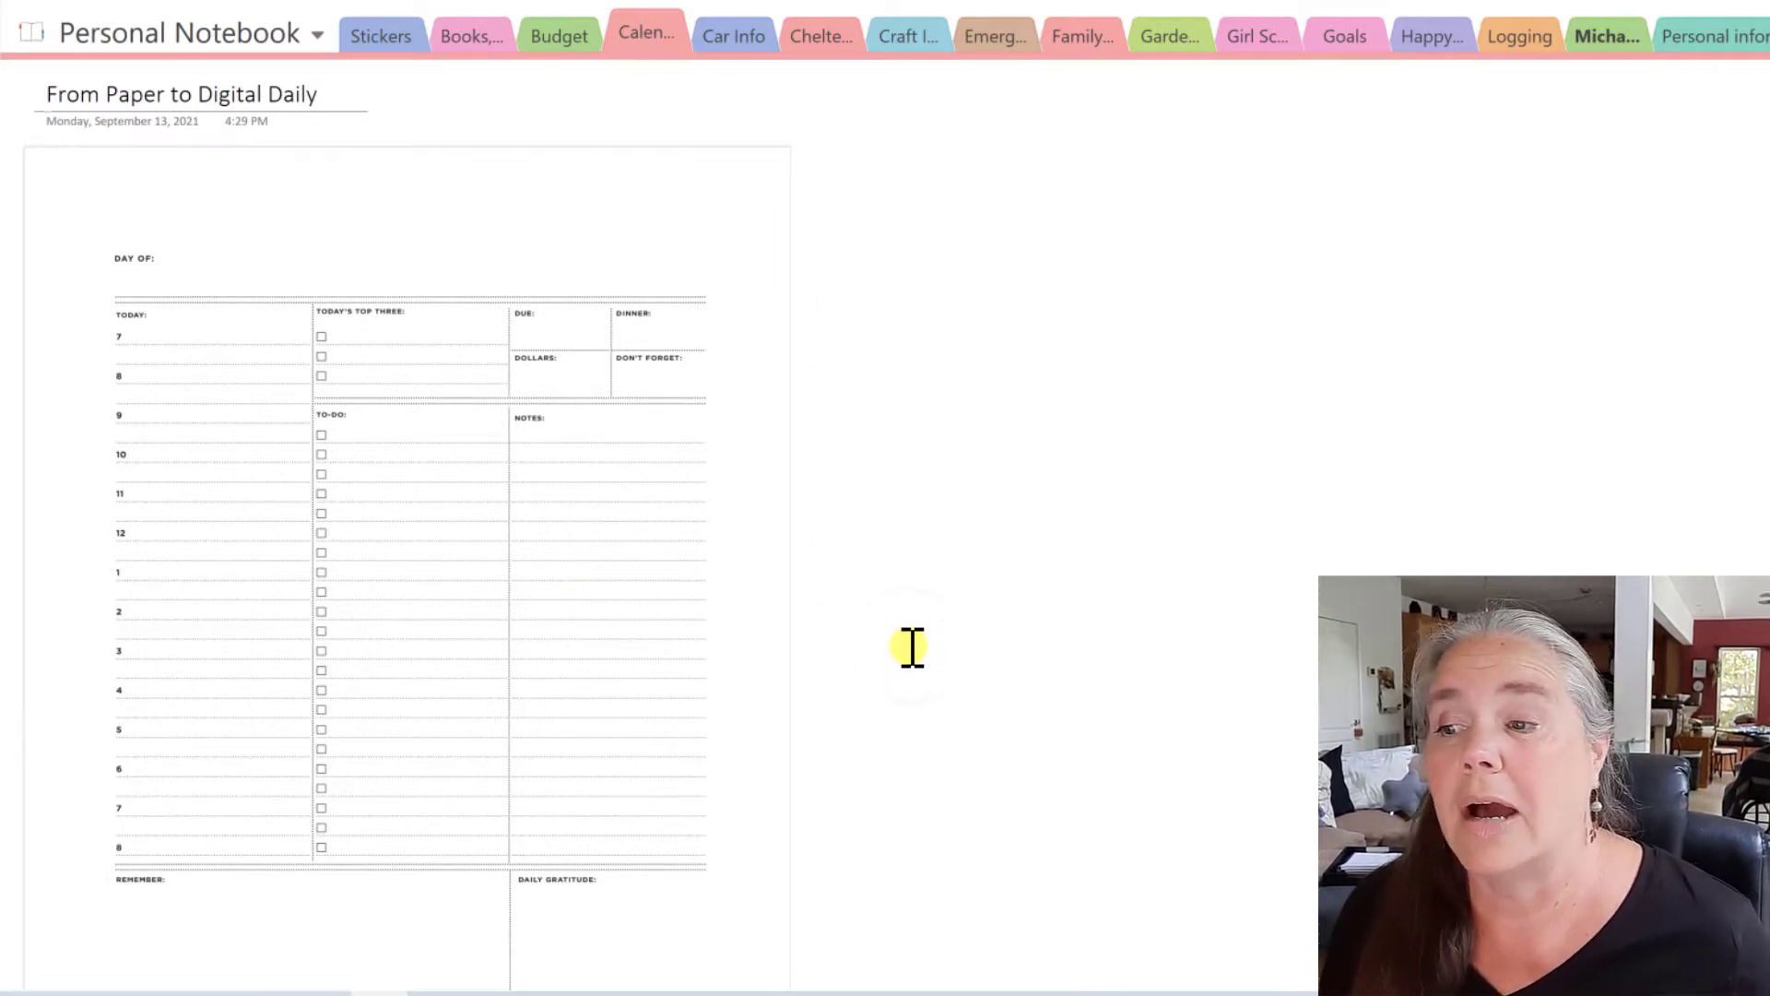
# Step: Set the pasted daily planner printout as the page background
pyautogui.scroll(-1, 910, 646)
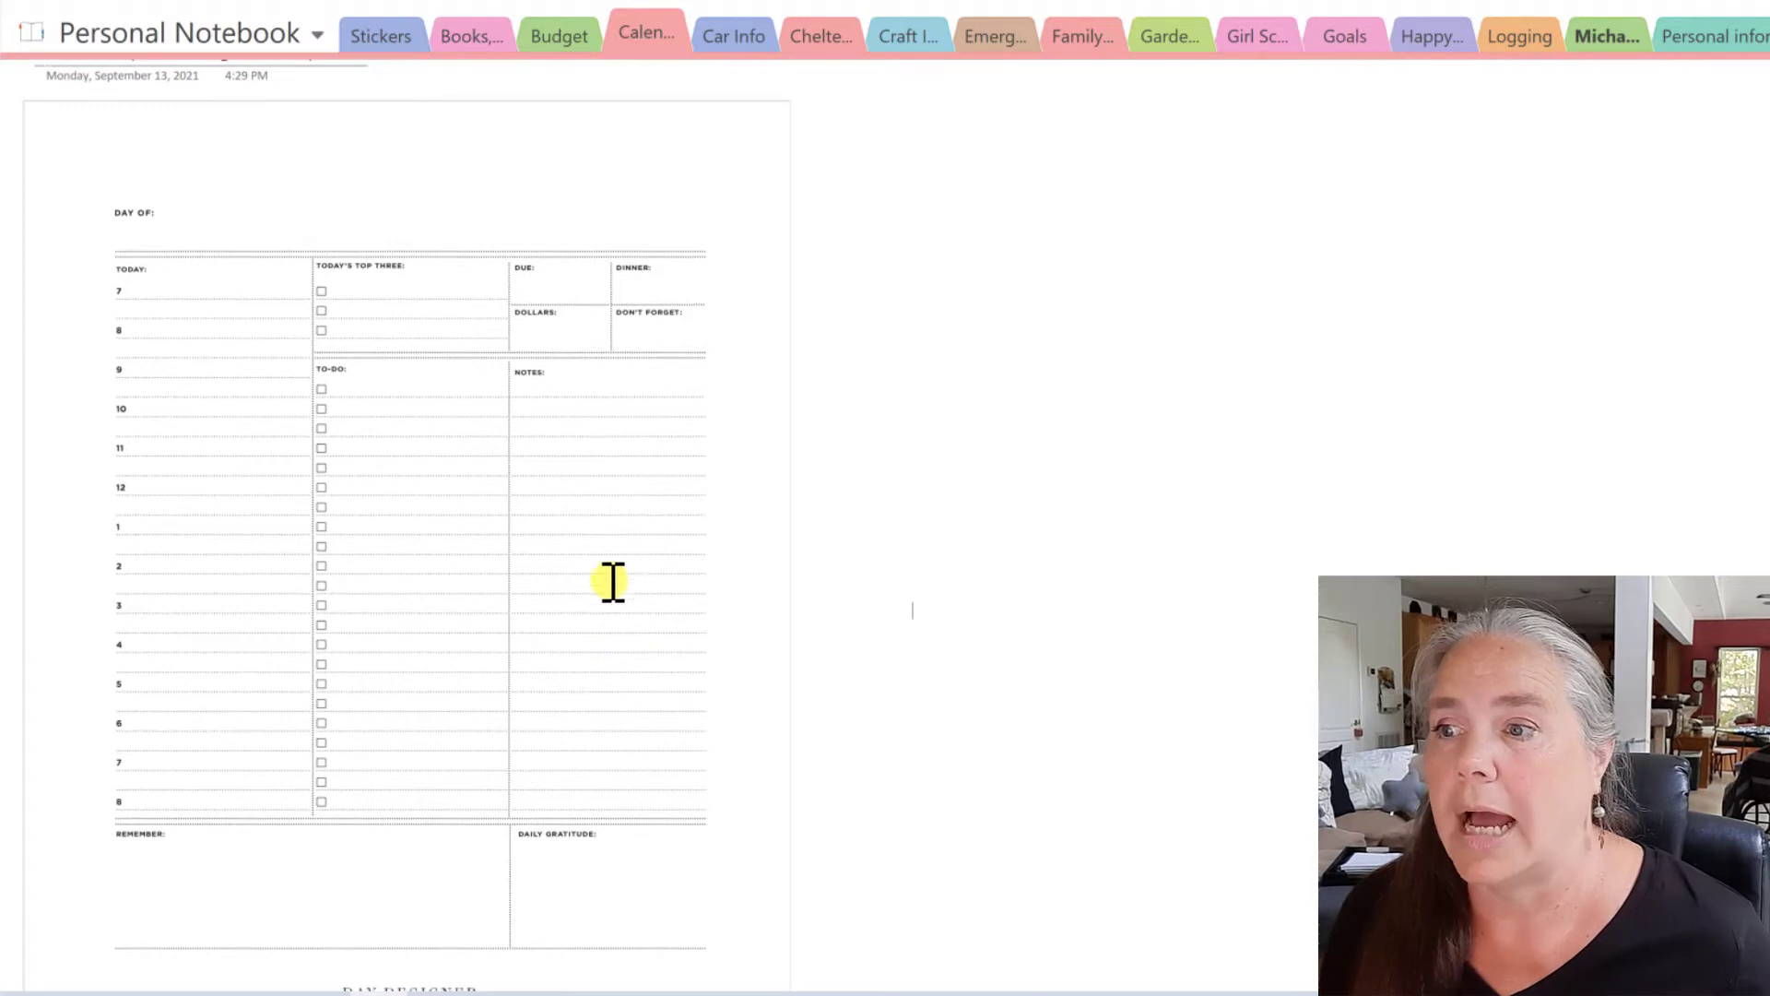
pyautogui.rightClick(578, 548)
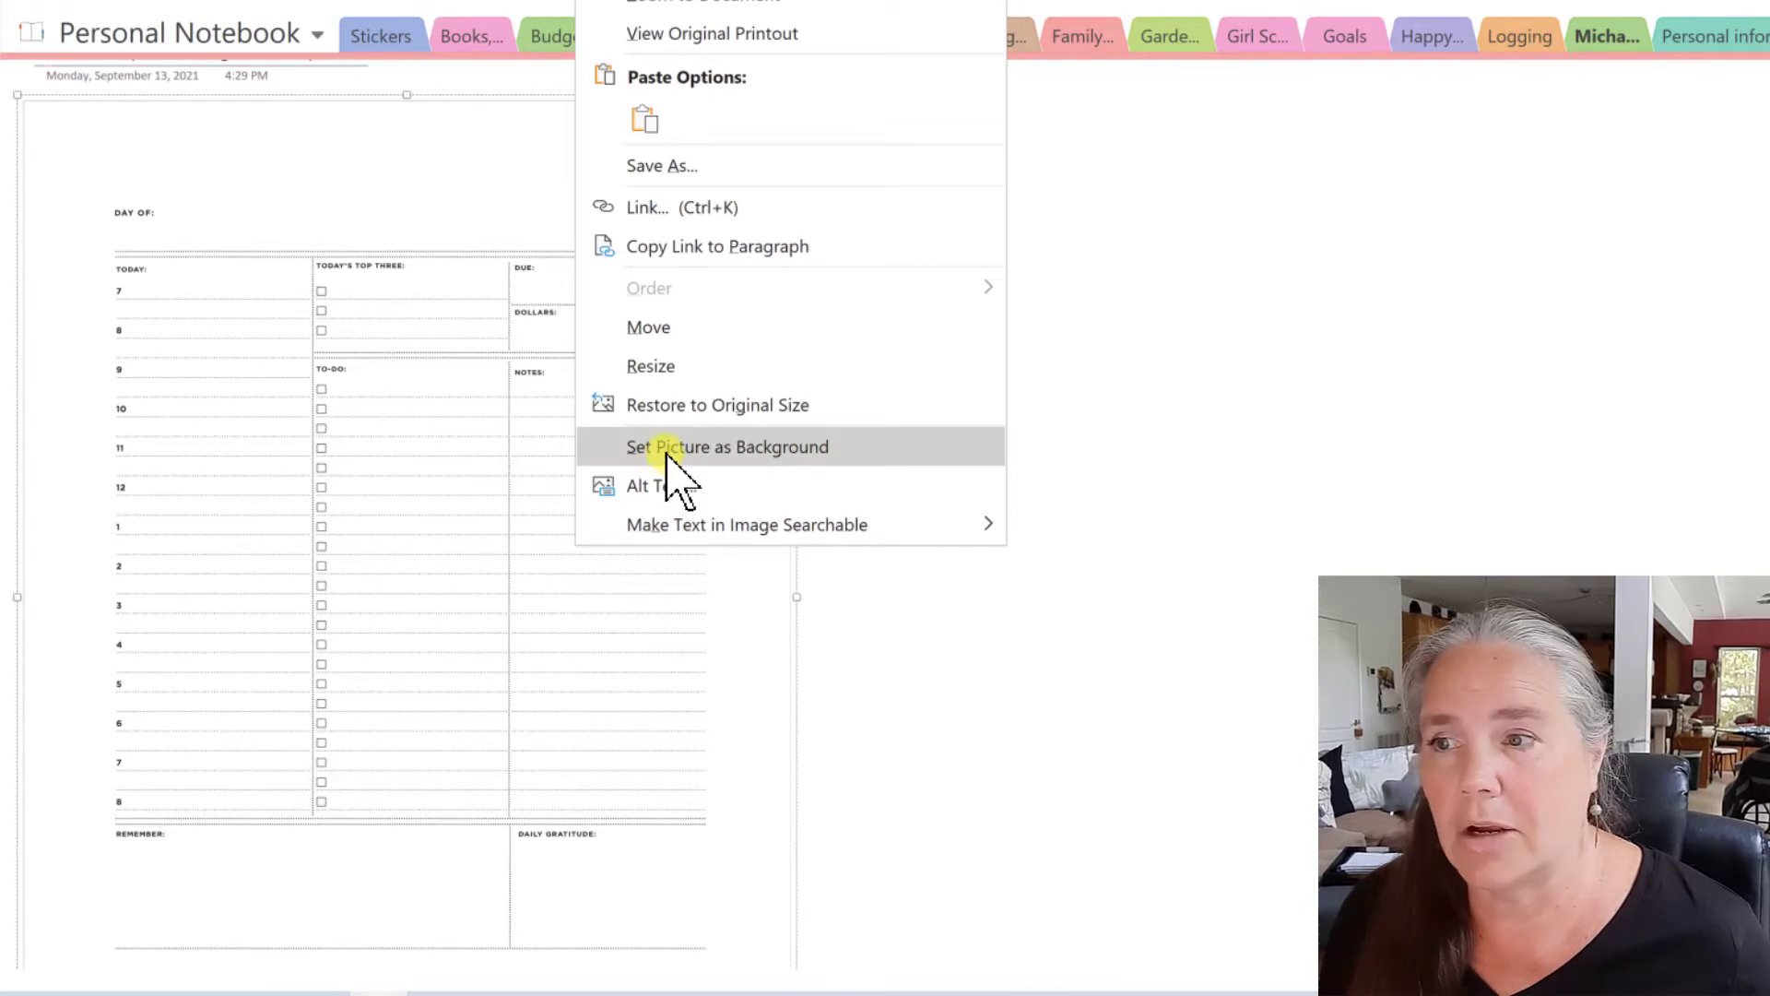
pyautogui.click(742, 452)
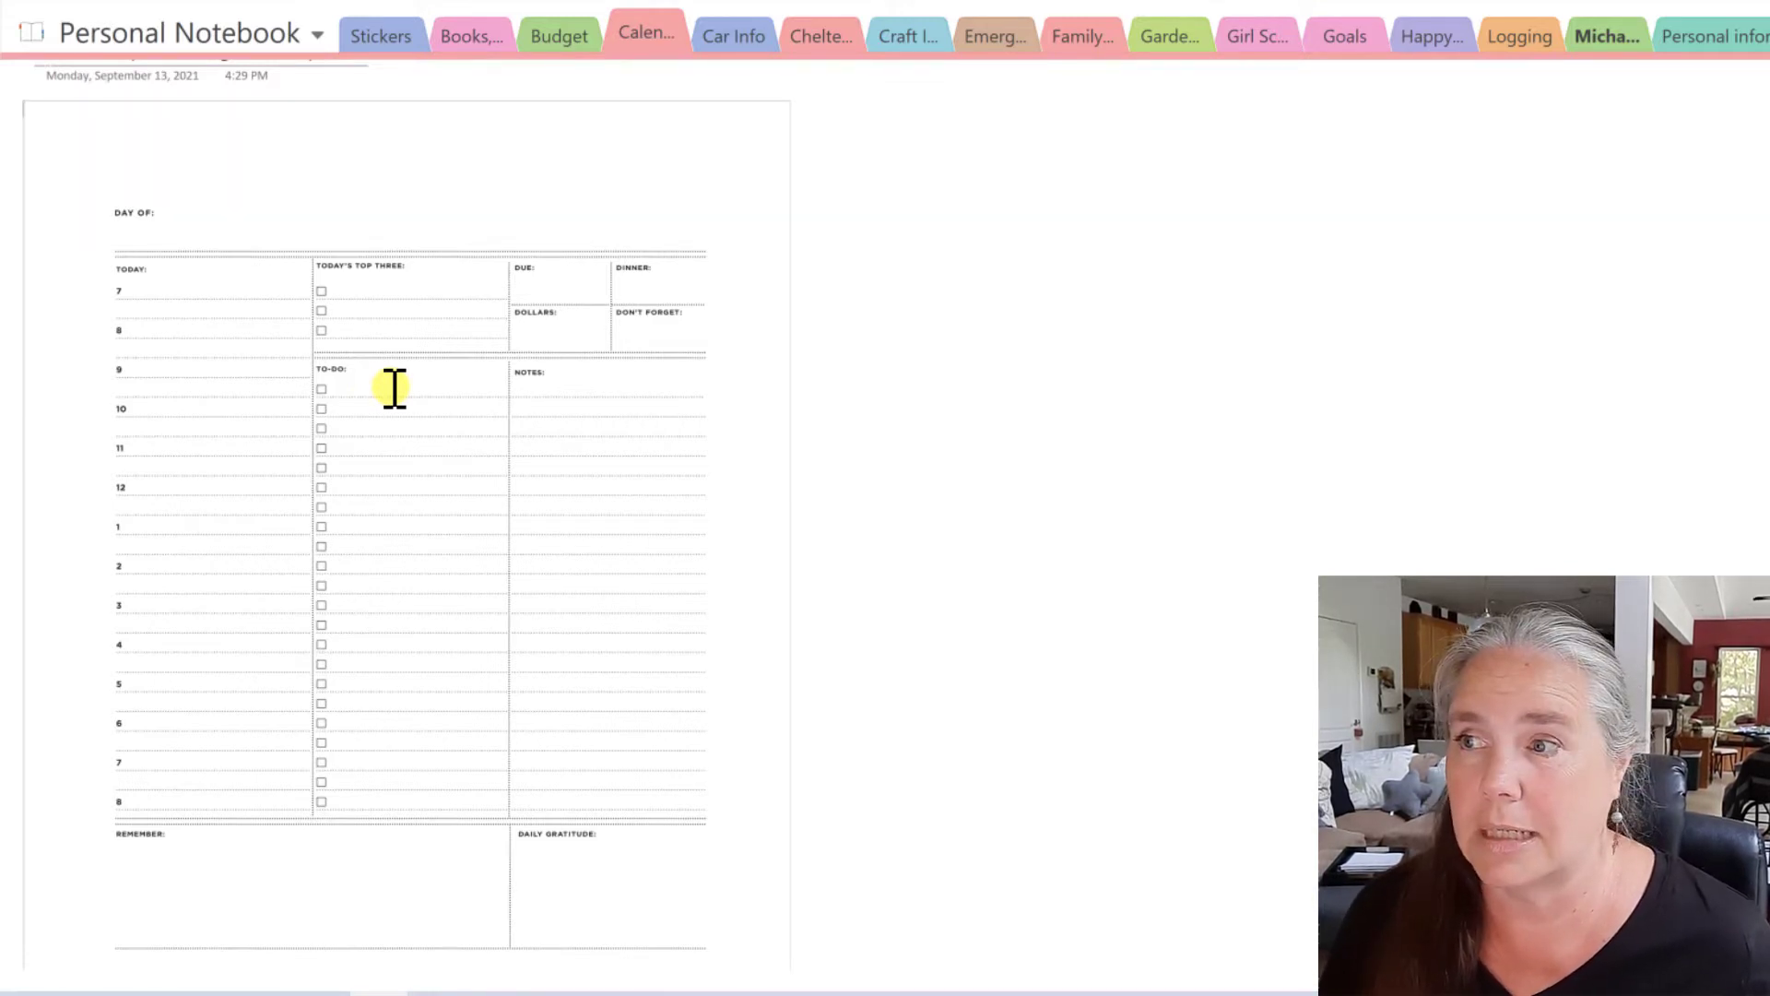
# Step: Insert a table with three columns and eight rows in the blank area beside the planner printout
pyautogui.scroll(1, 395, 387)
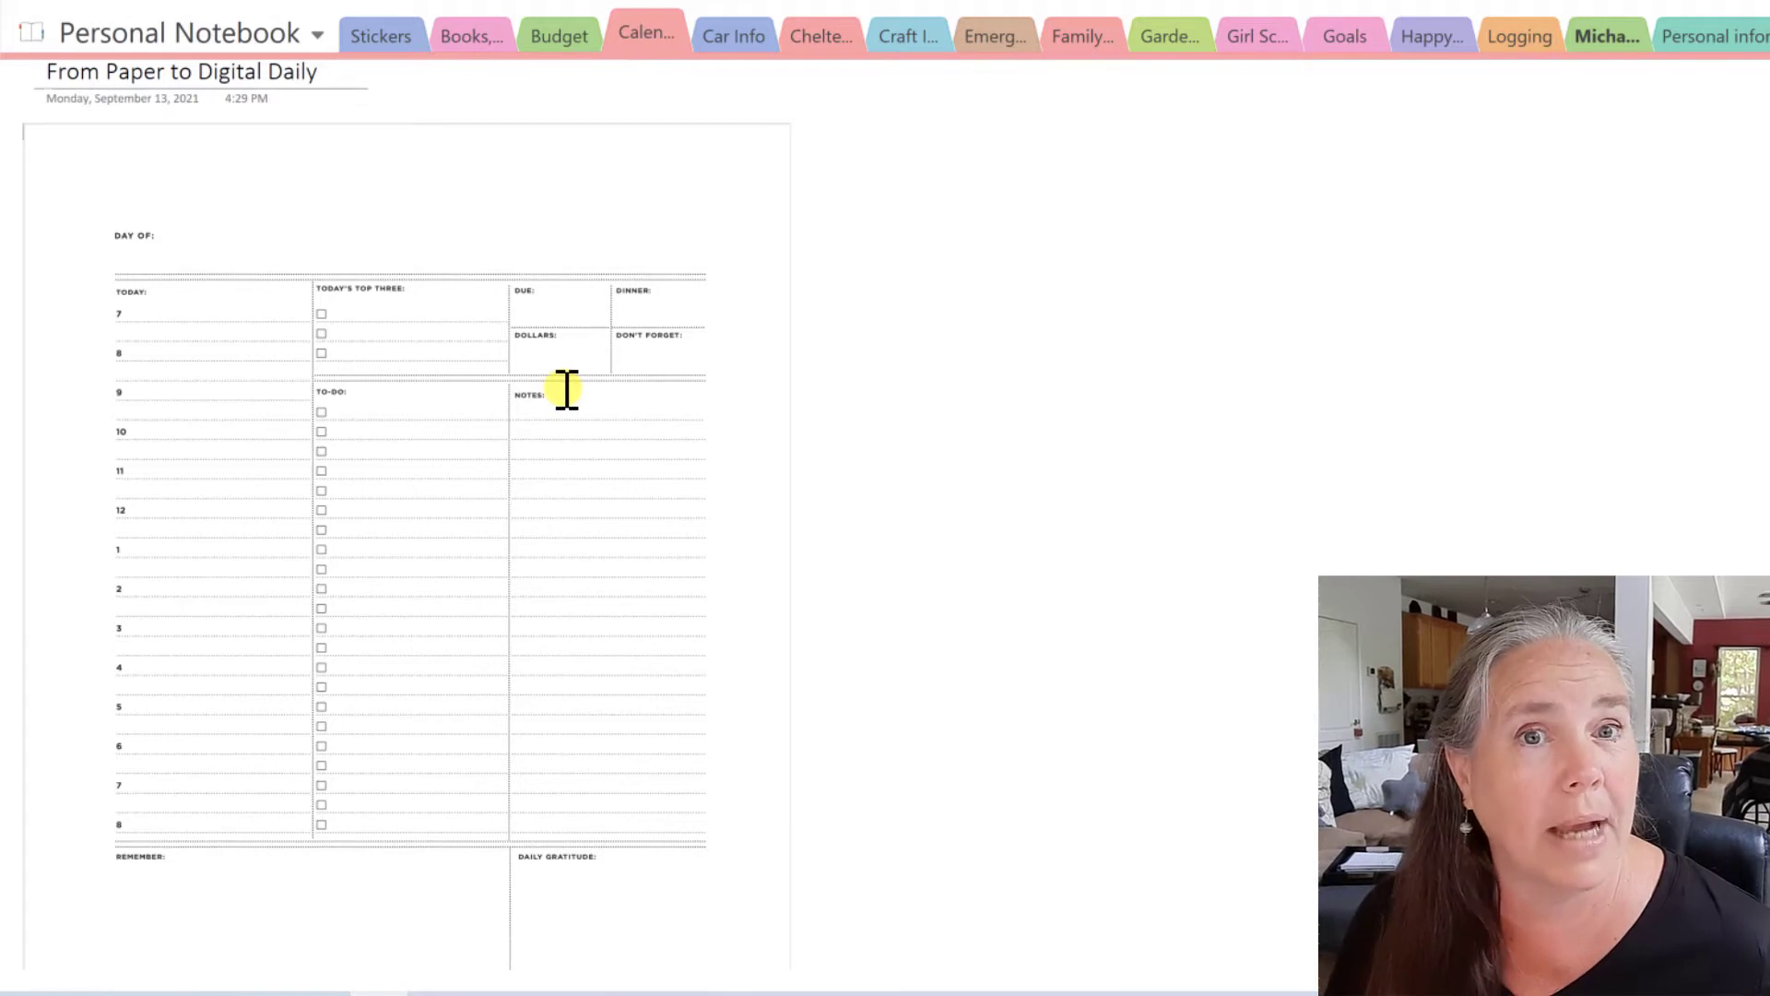
pyautogui.scroll(-2, 567, 390)
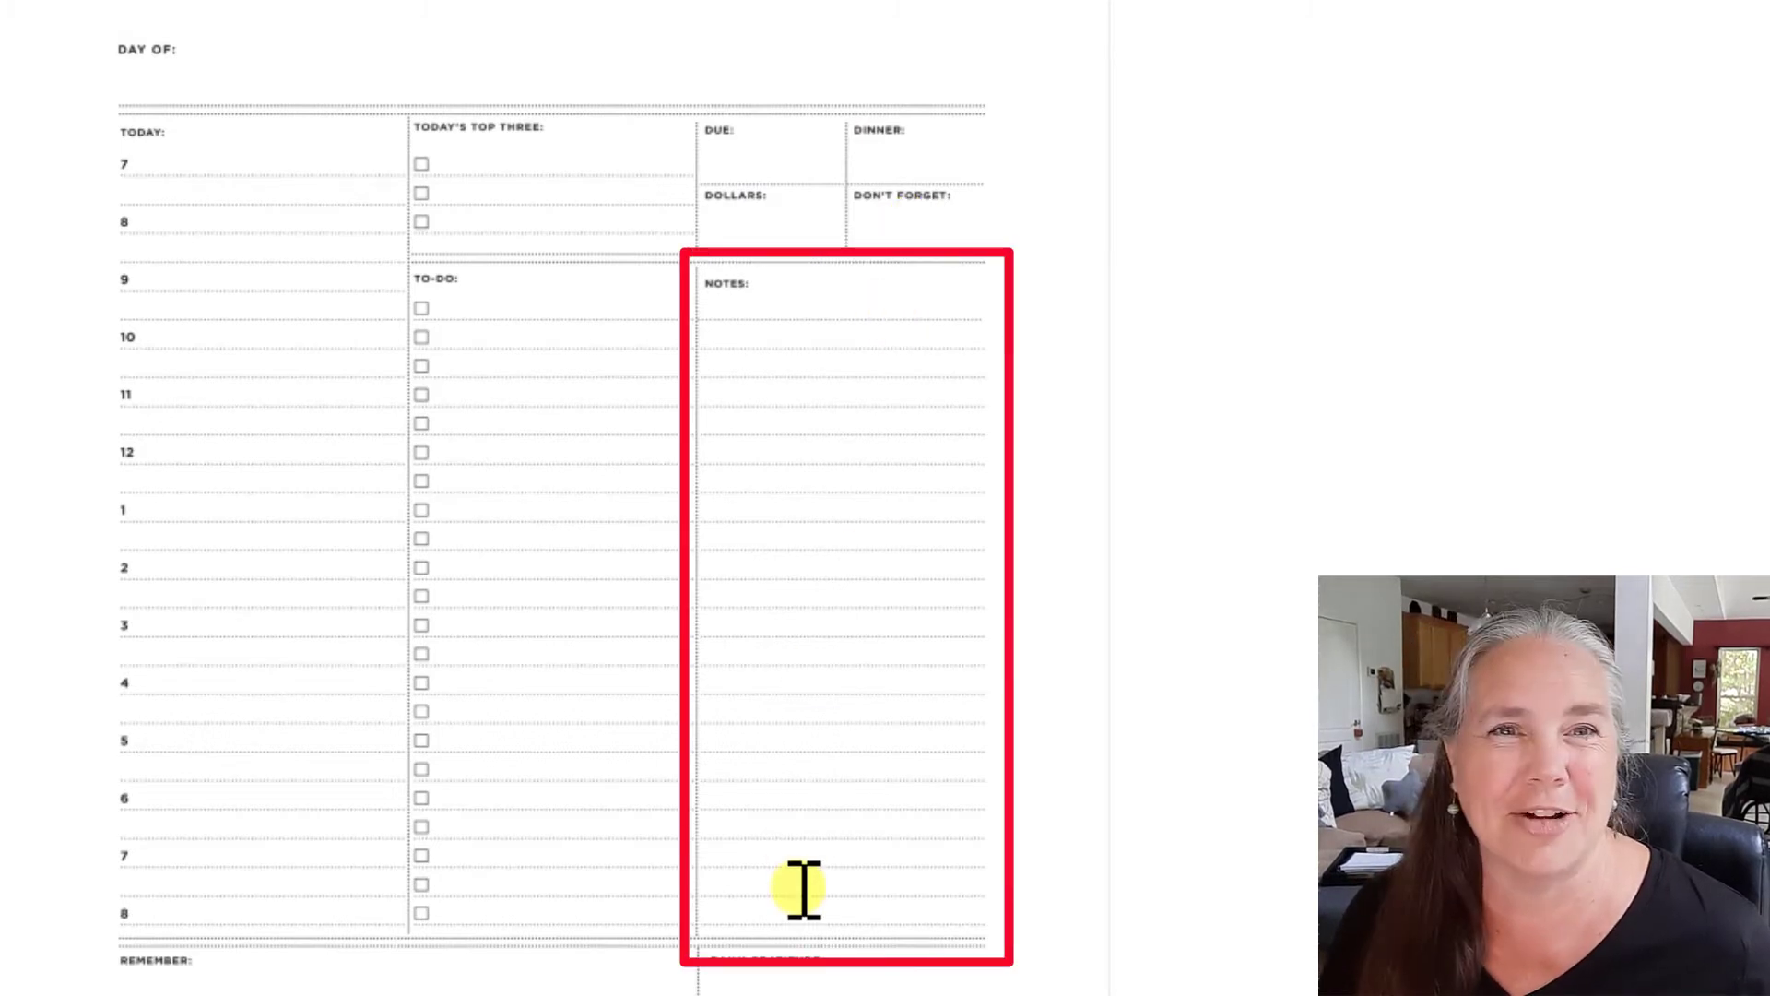
pyautogui.scroll(-3, 272, 940)
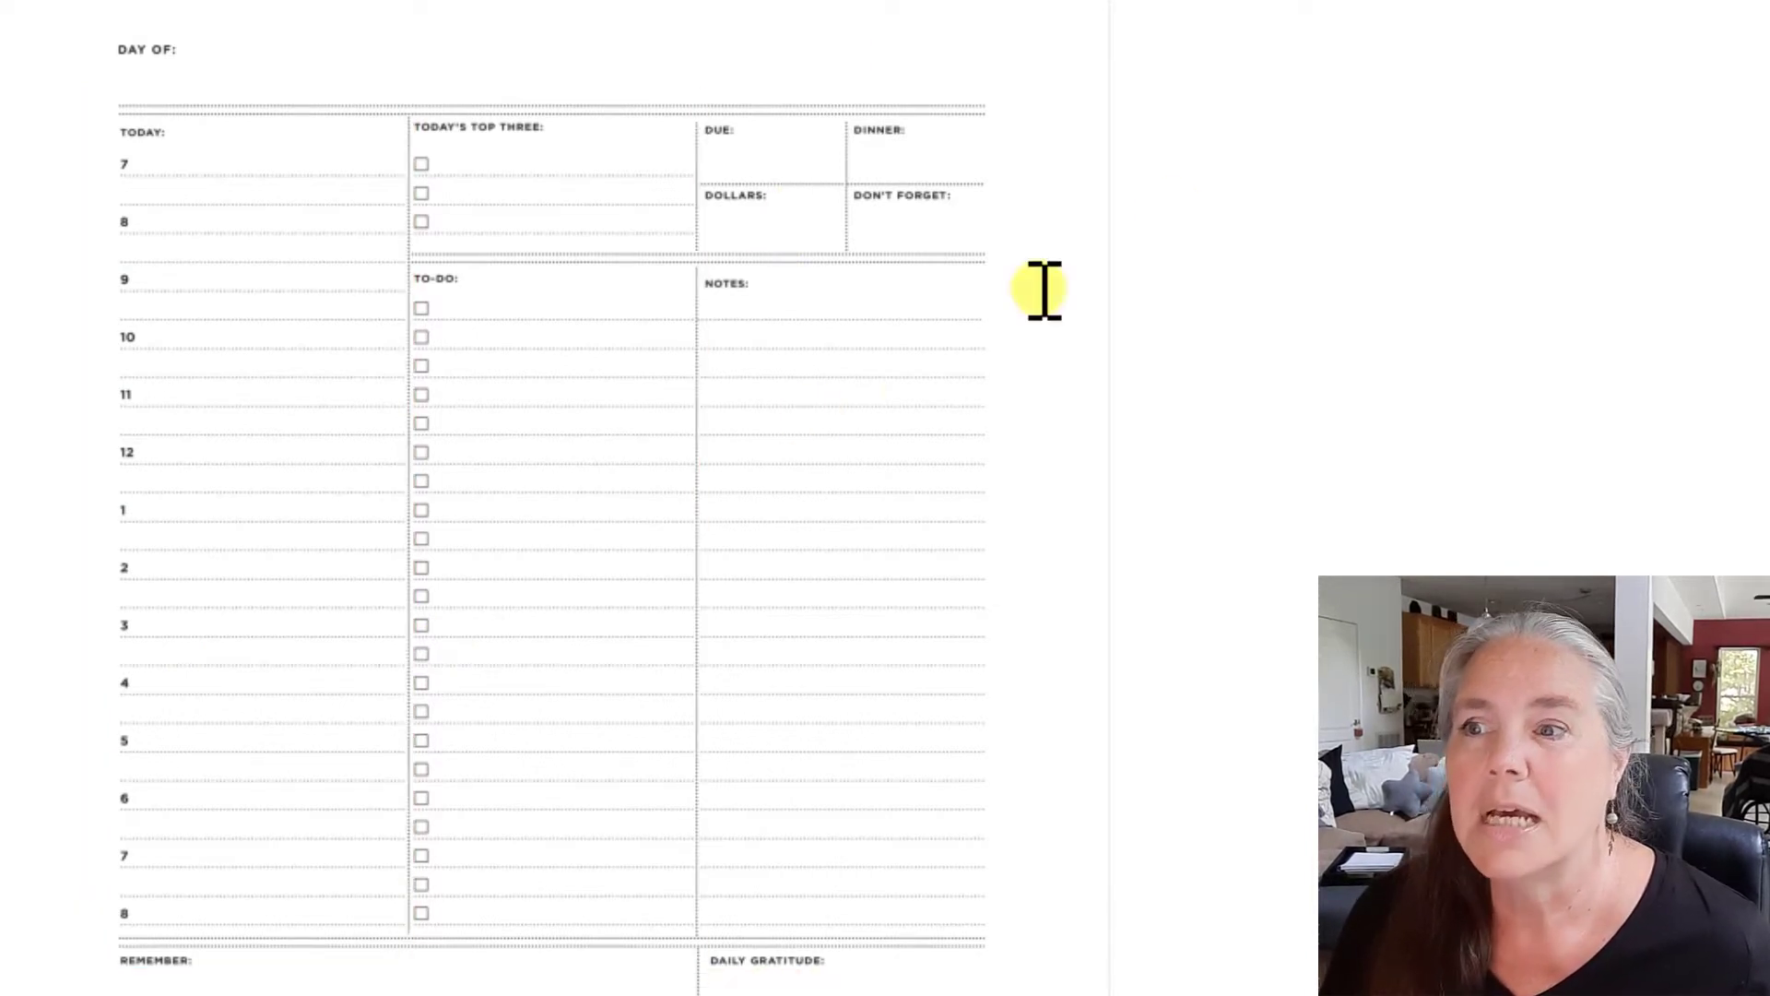
pyautogui.scroll(1, 1263, 87)
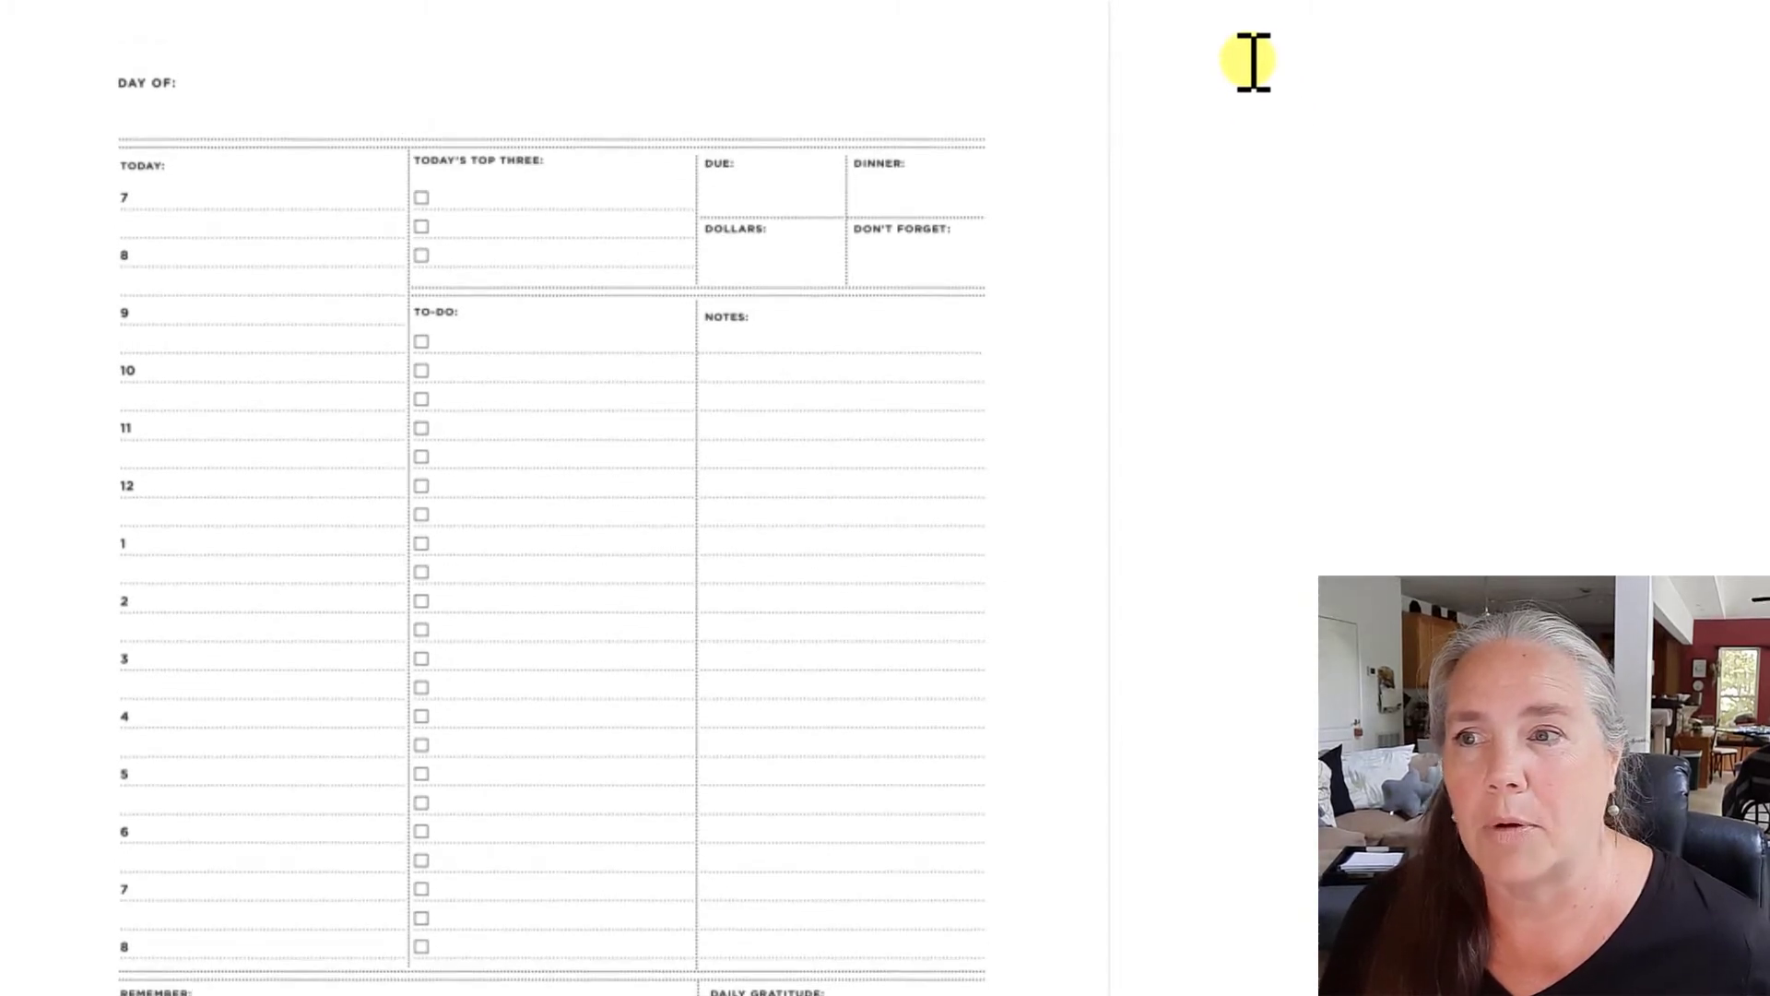
pyautogui.click(1249, 59)
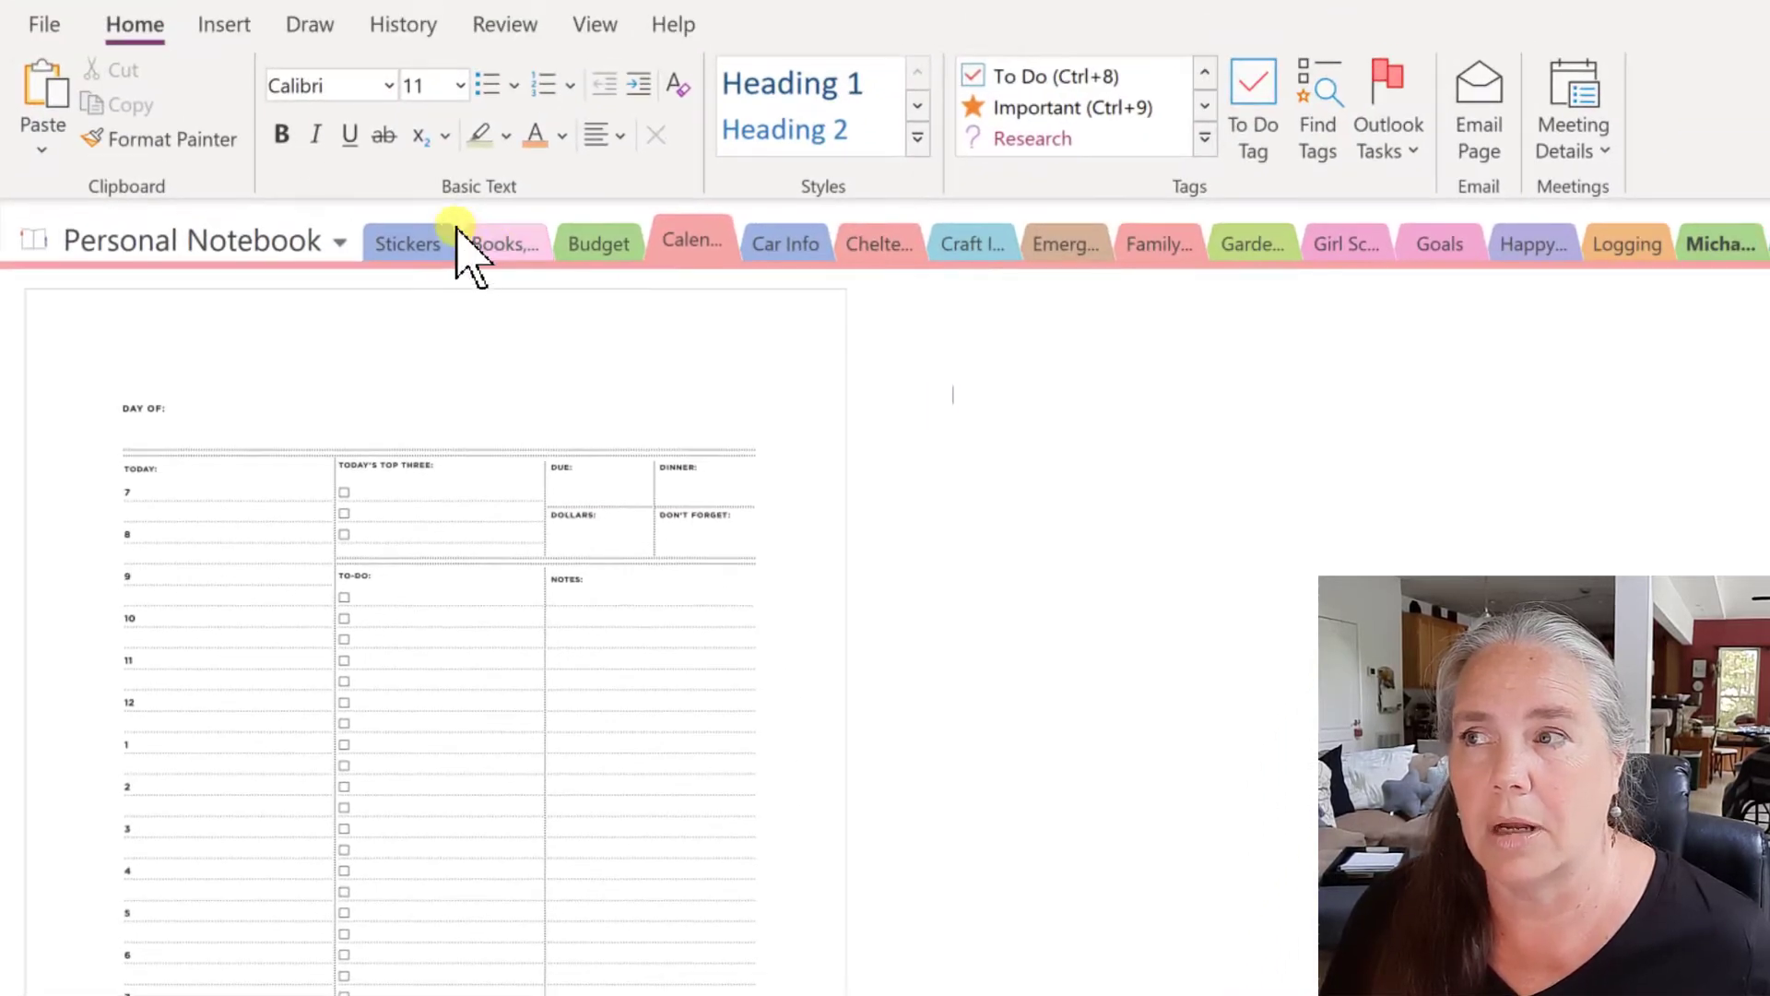
pyautogui.click(242, 25)
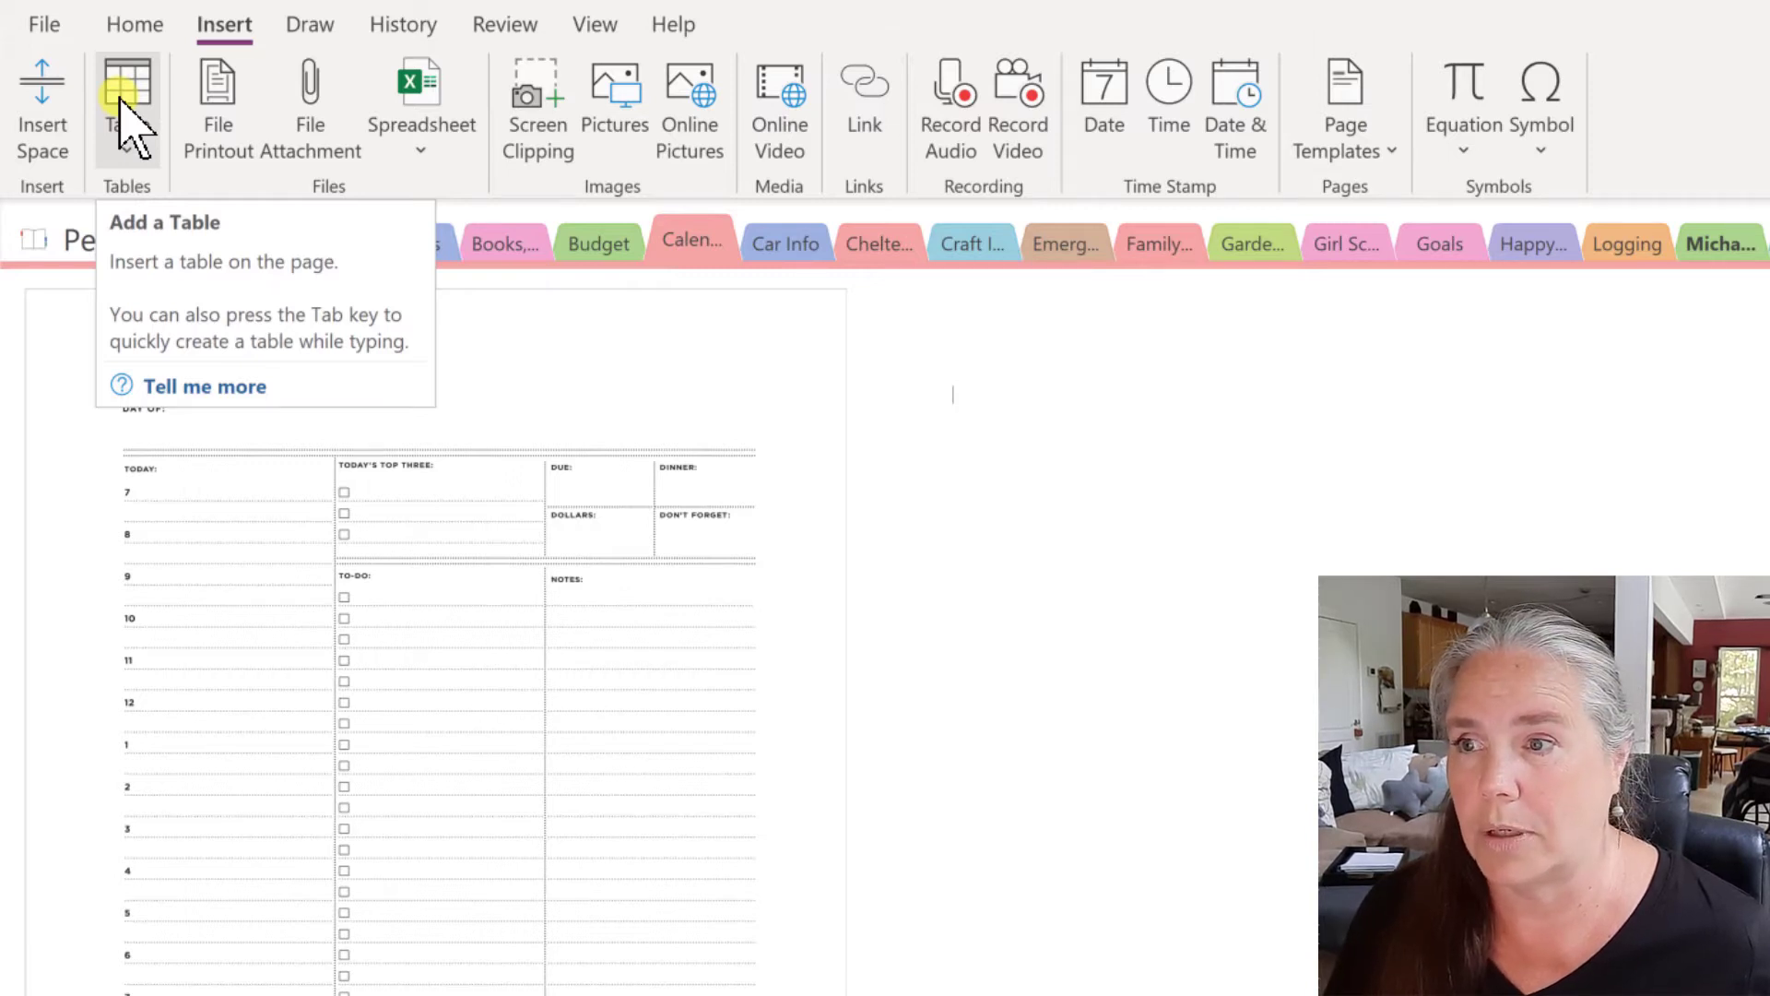
pyautogui.click(120, 100)
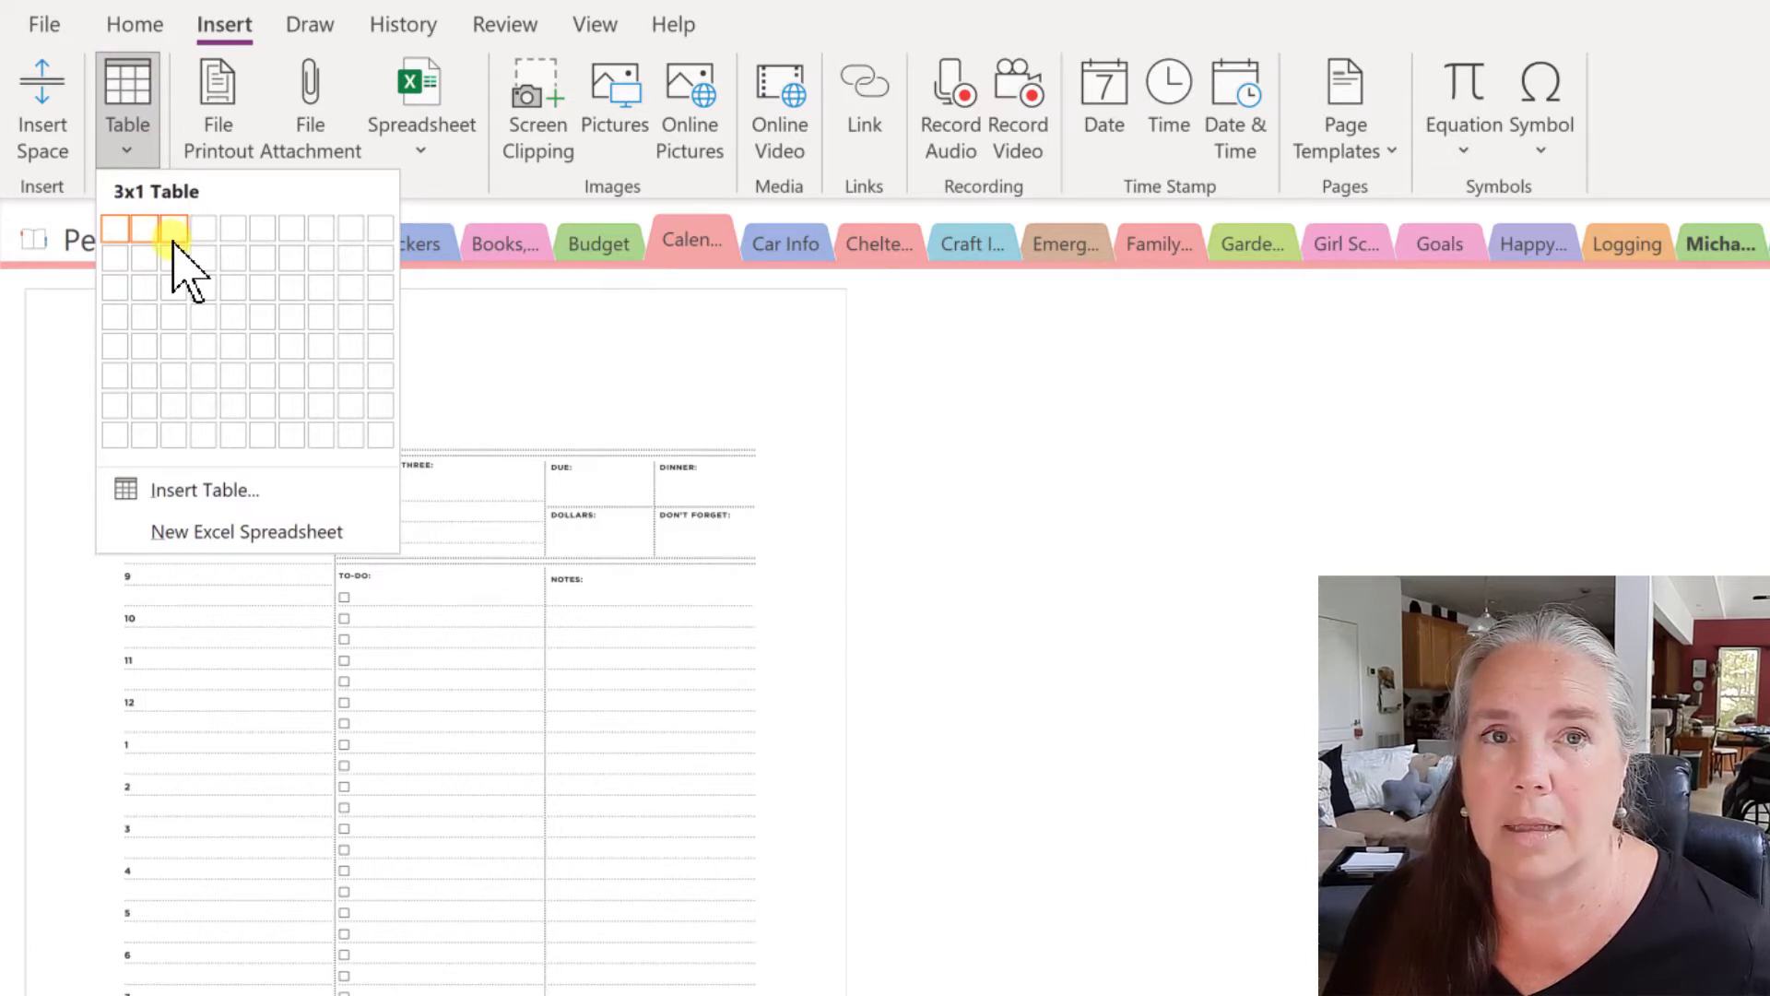
pyautogui.click(171, 437)
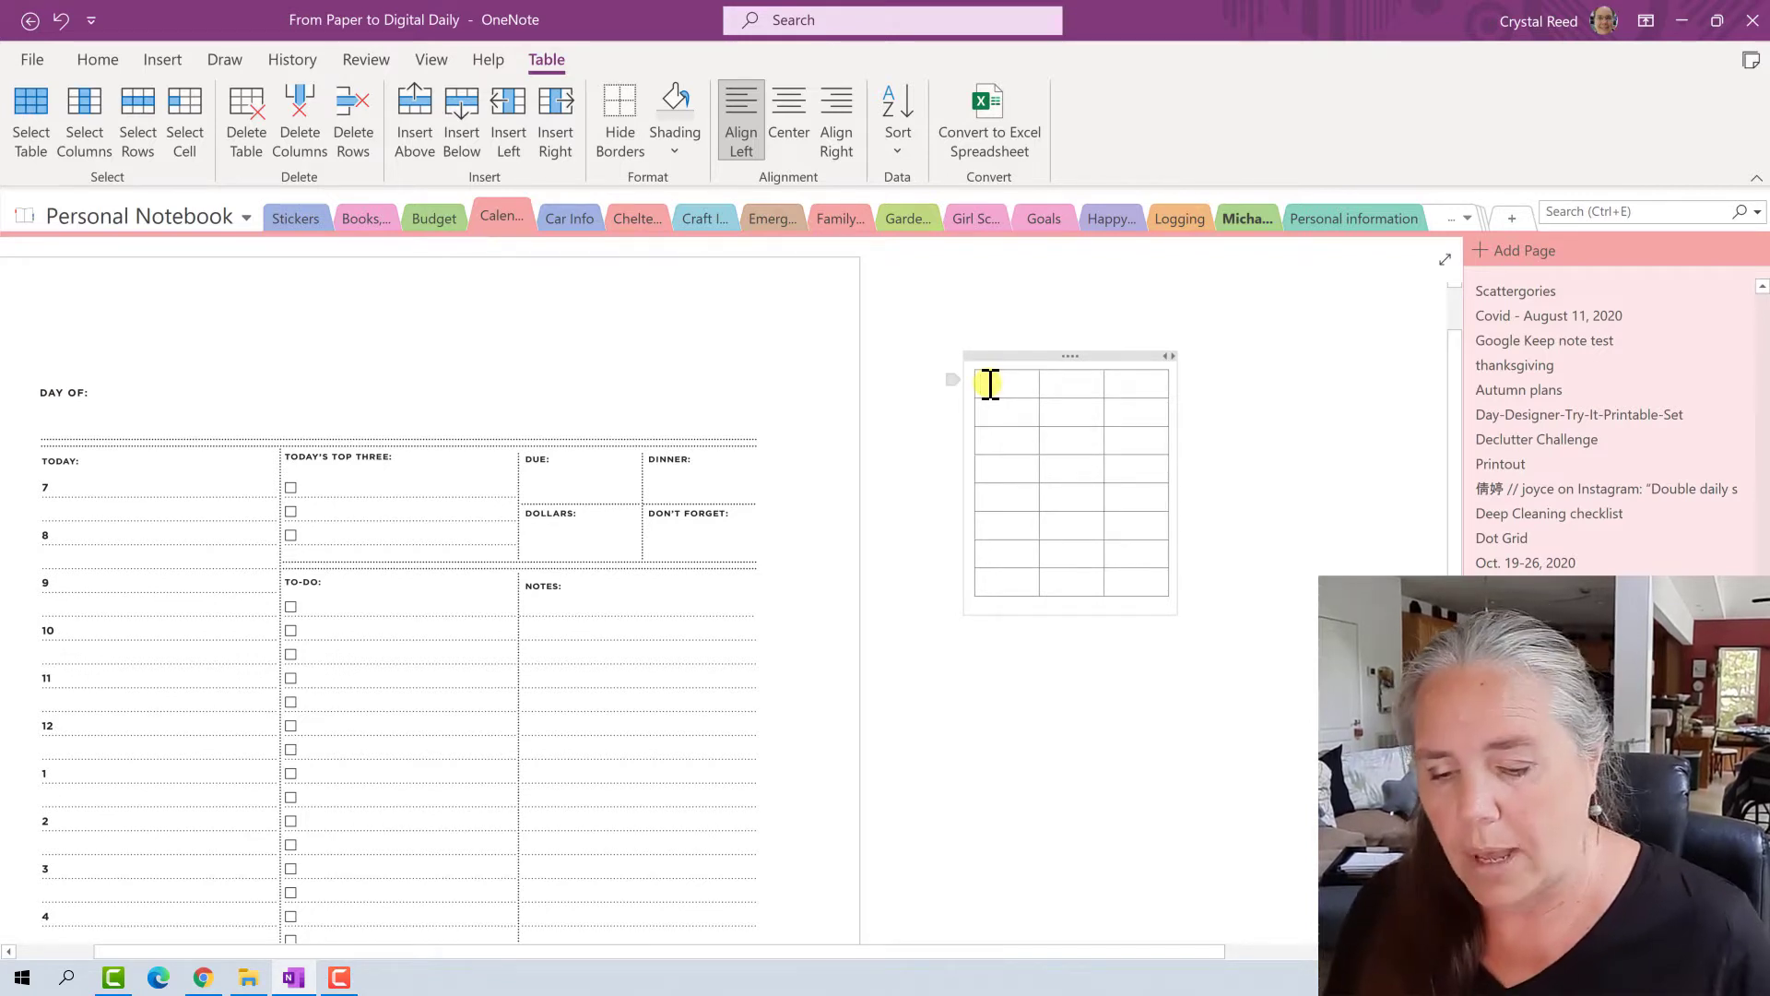
# Step: Add two lines above the new table and enter the label "Date:" on the first one
pyautogui.press('Return')
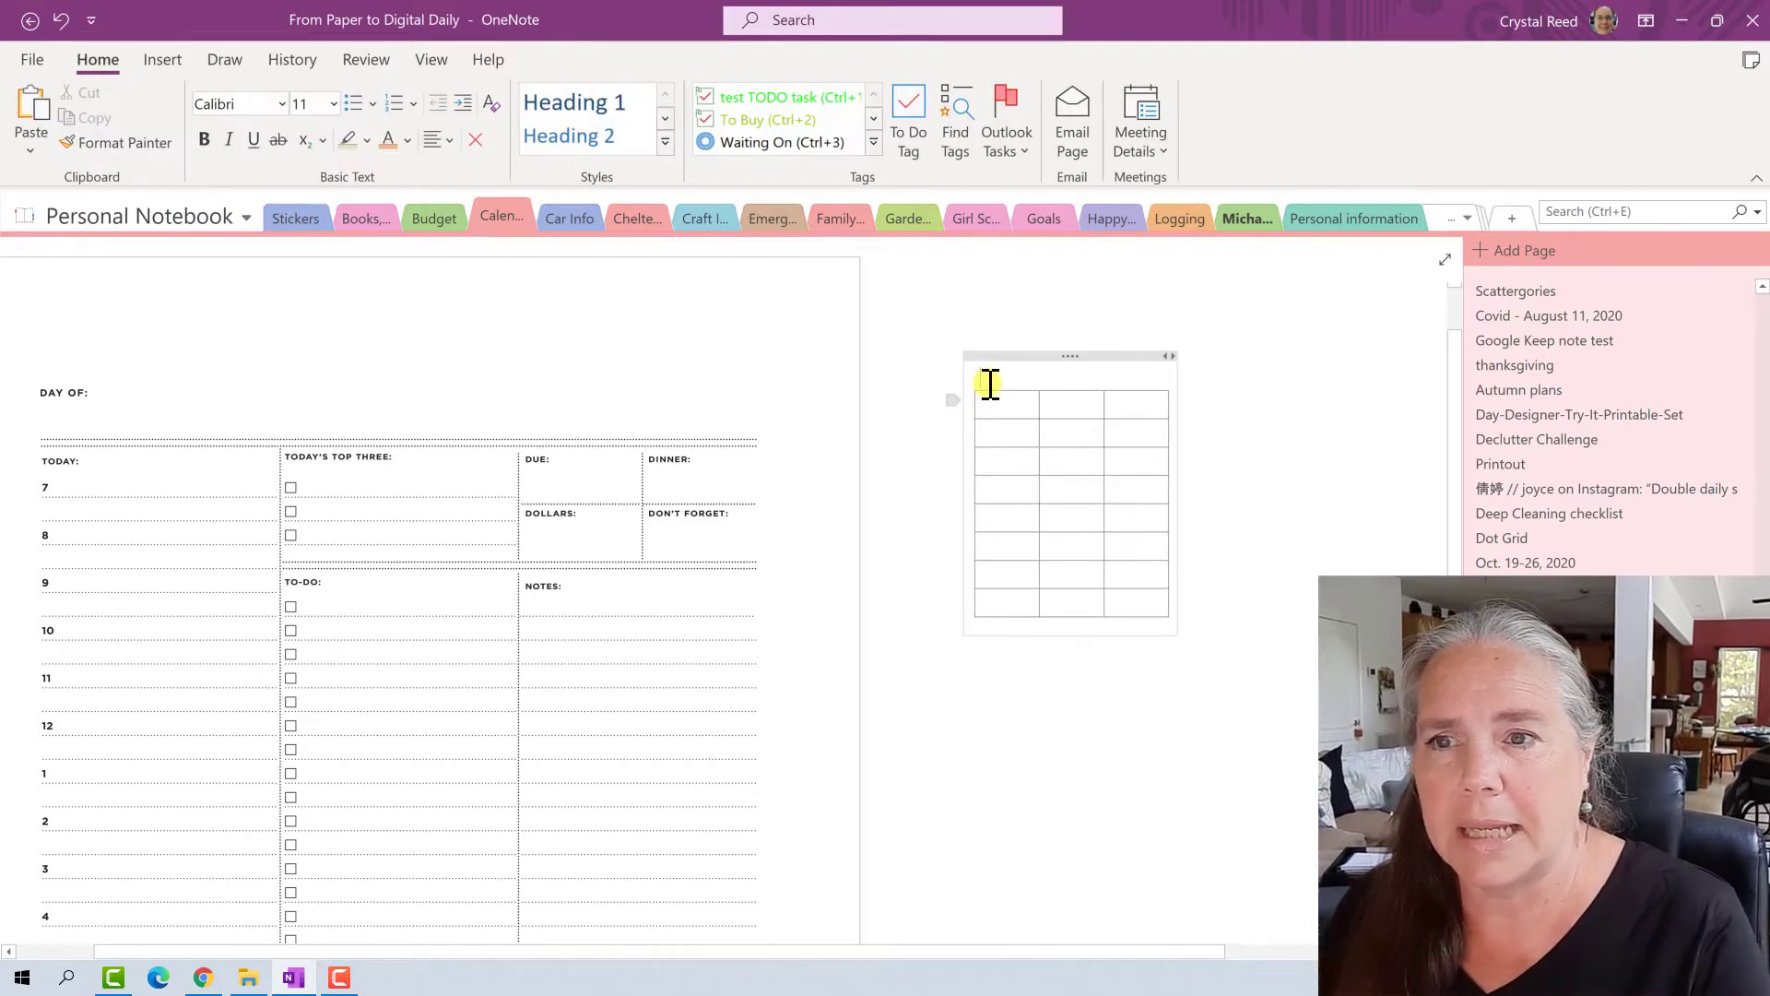
pyautogui.press('Return')
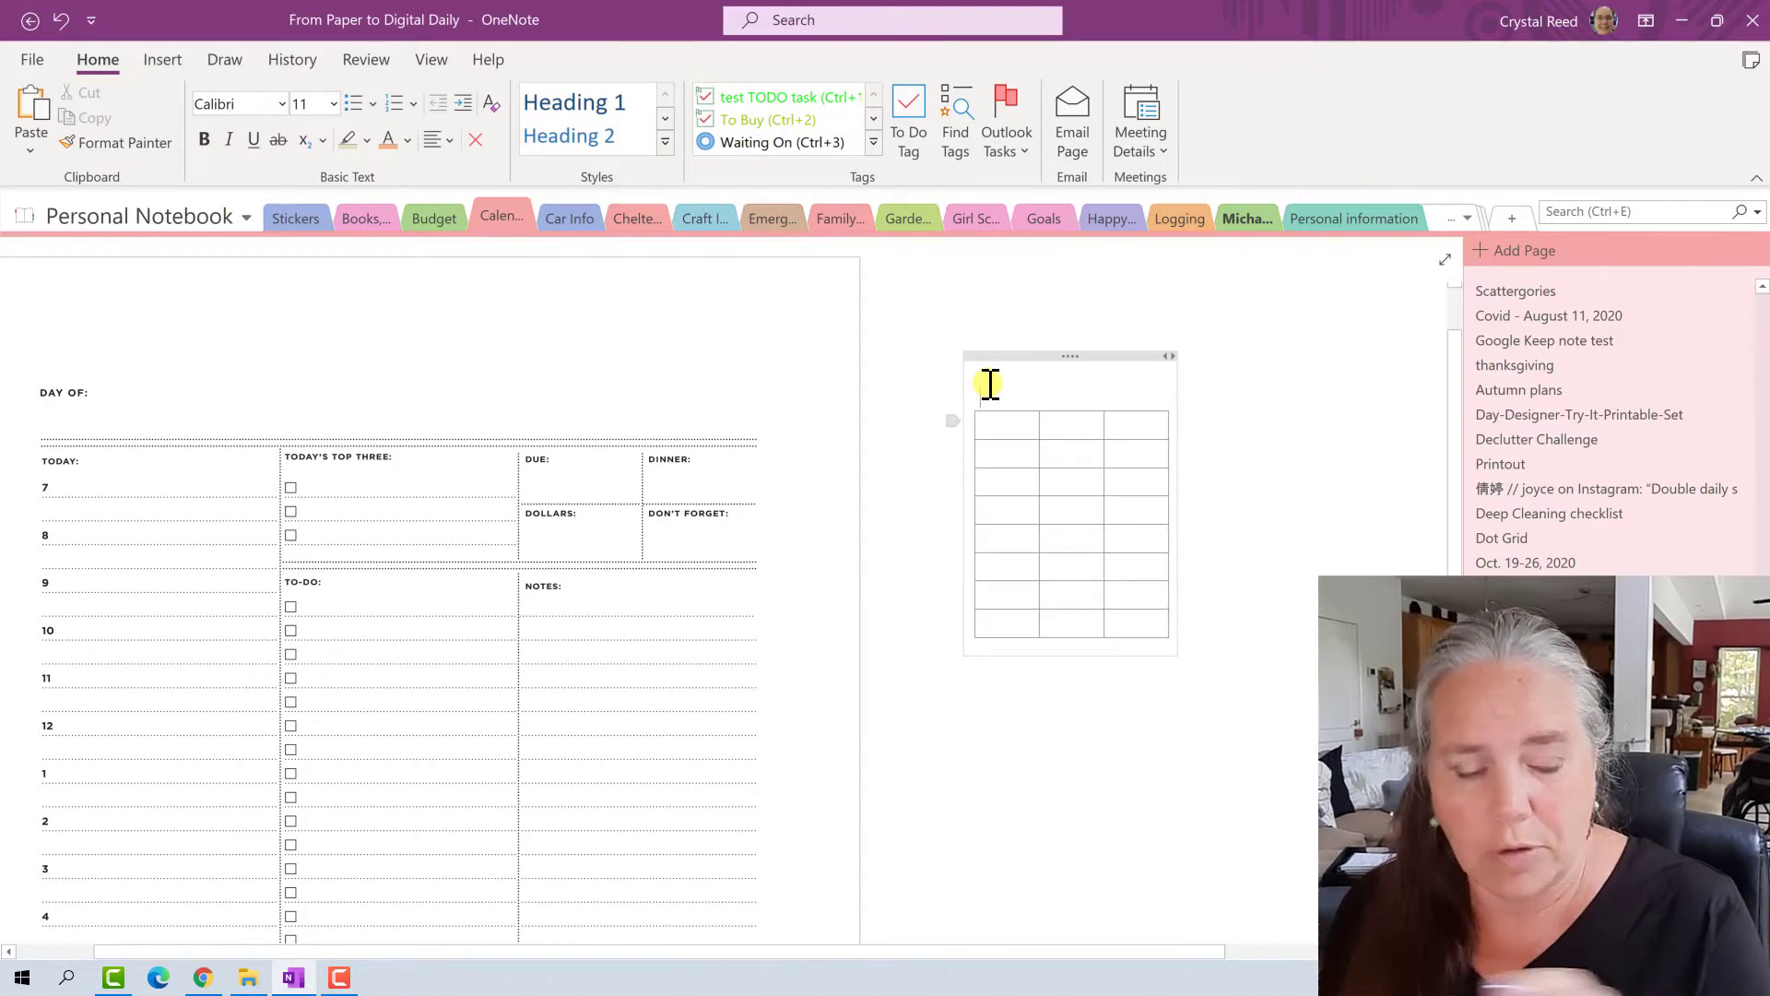
pyautogui.click(984, 378)
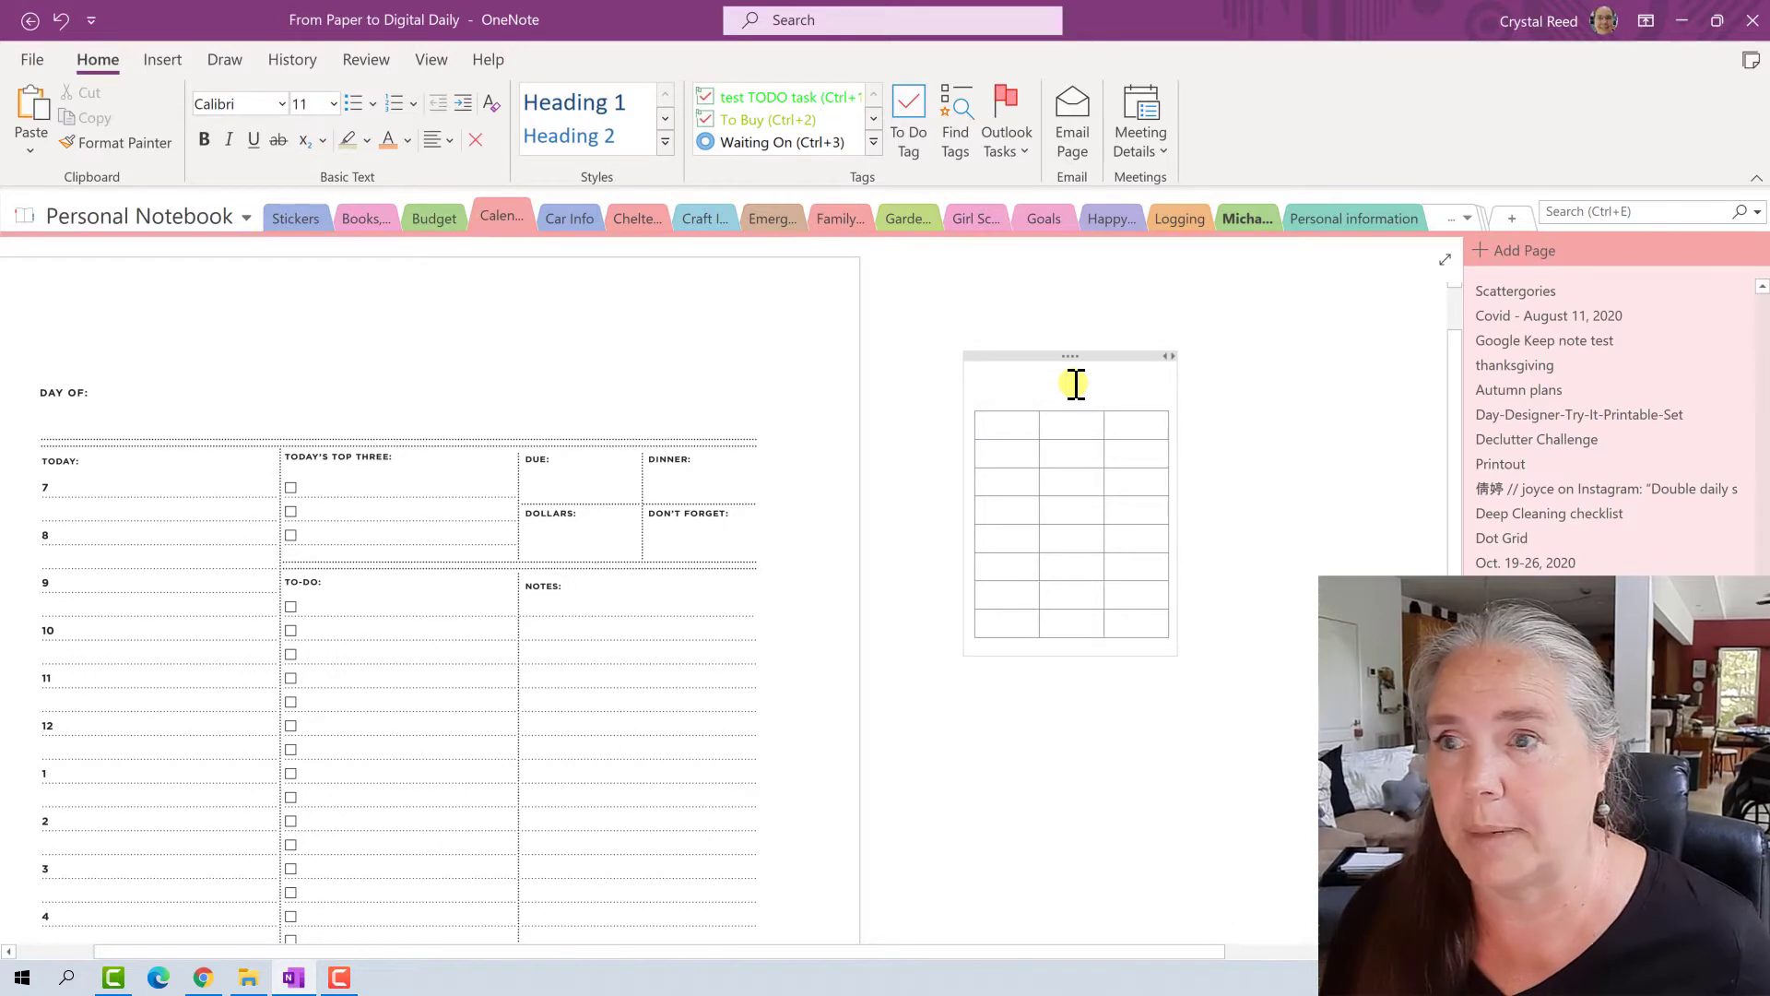
pyautogui.write('D')
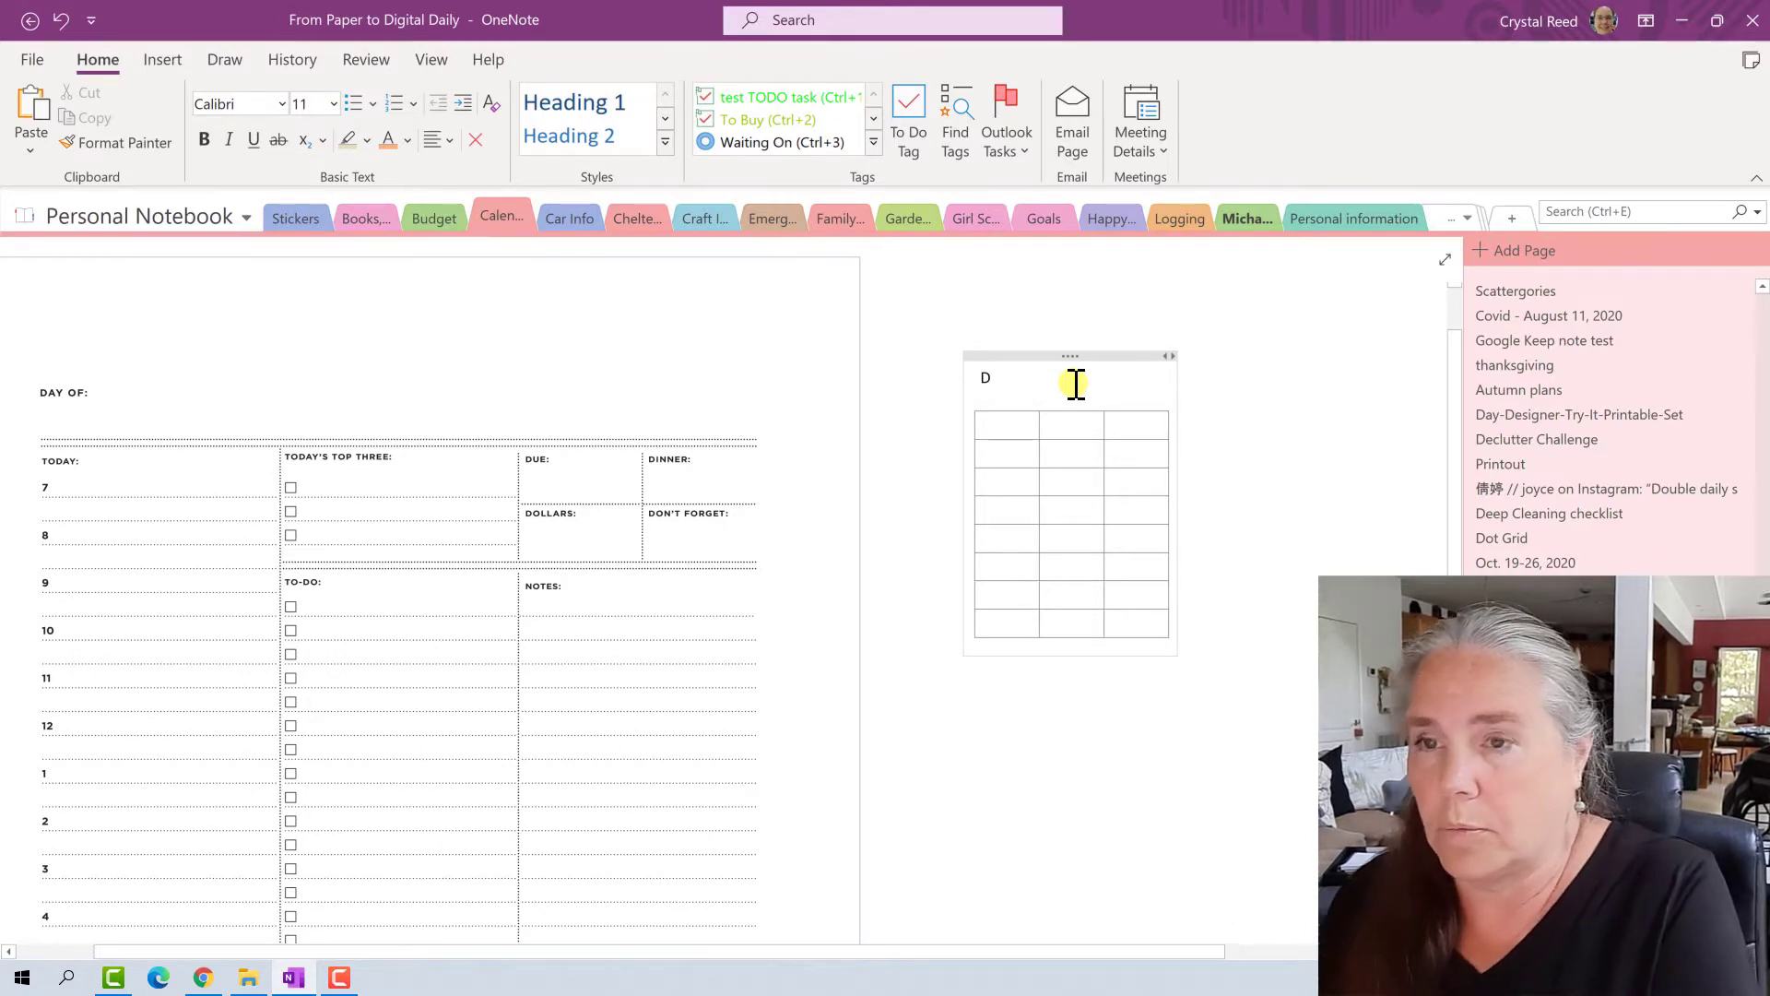
pyautogui.write('ay of:')
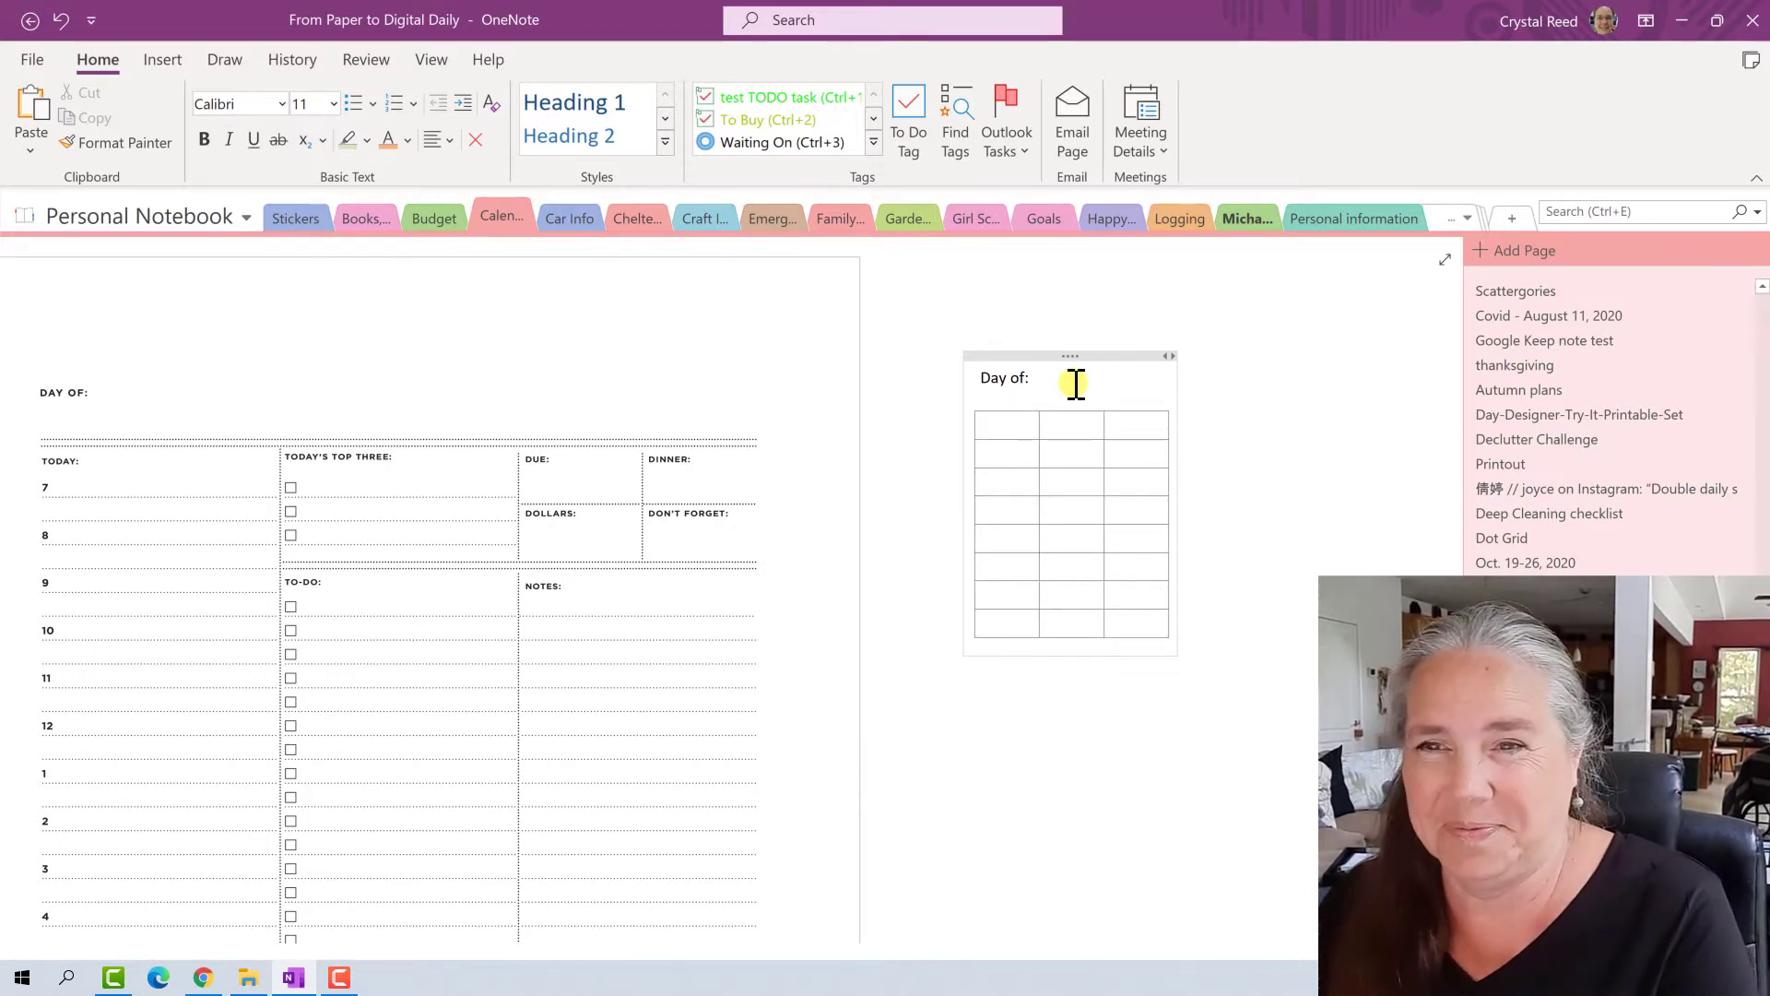
pyautogui.press('BackSpace')
pyautogui.press('BackSpace')
pyautogui.press('BackSpace')
pyautogui.press('BackSpace')
pyautogui.press('BackSpace')
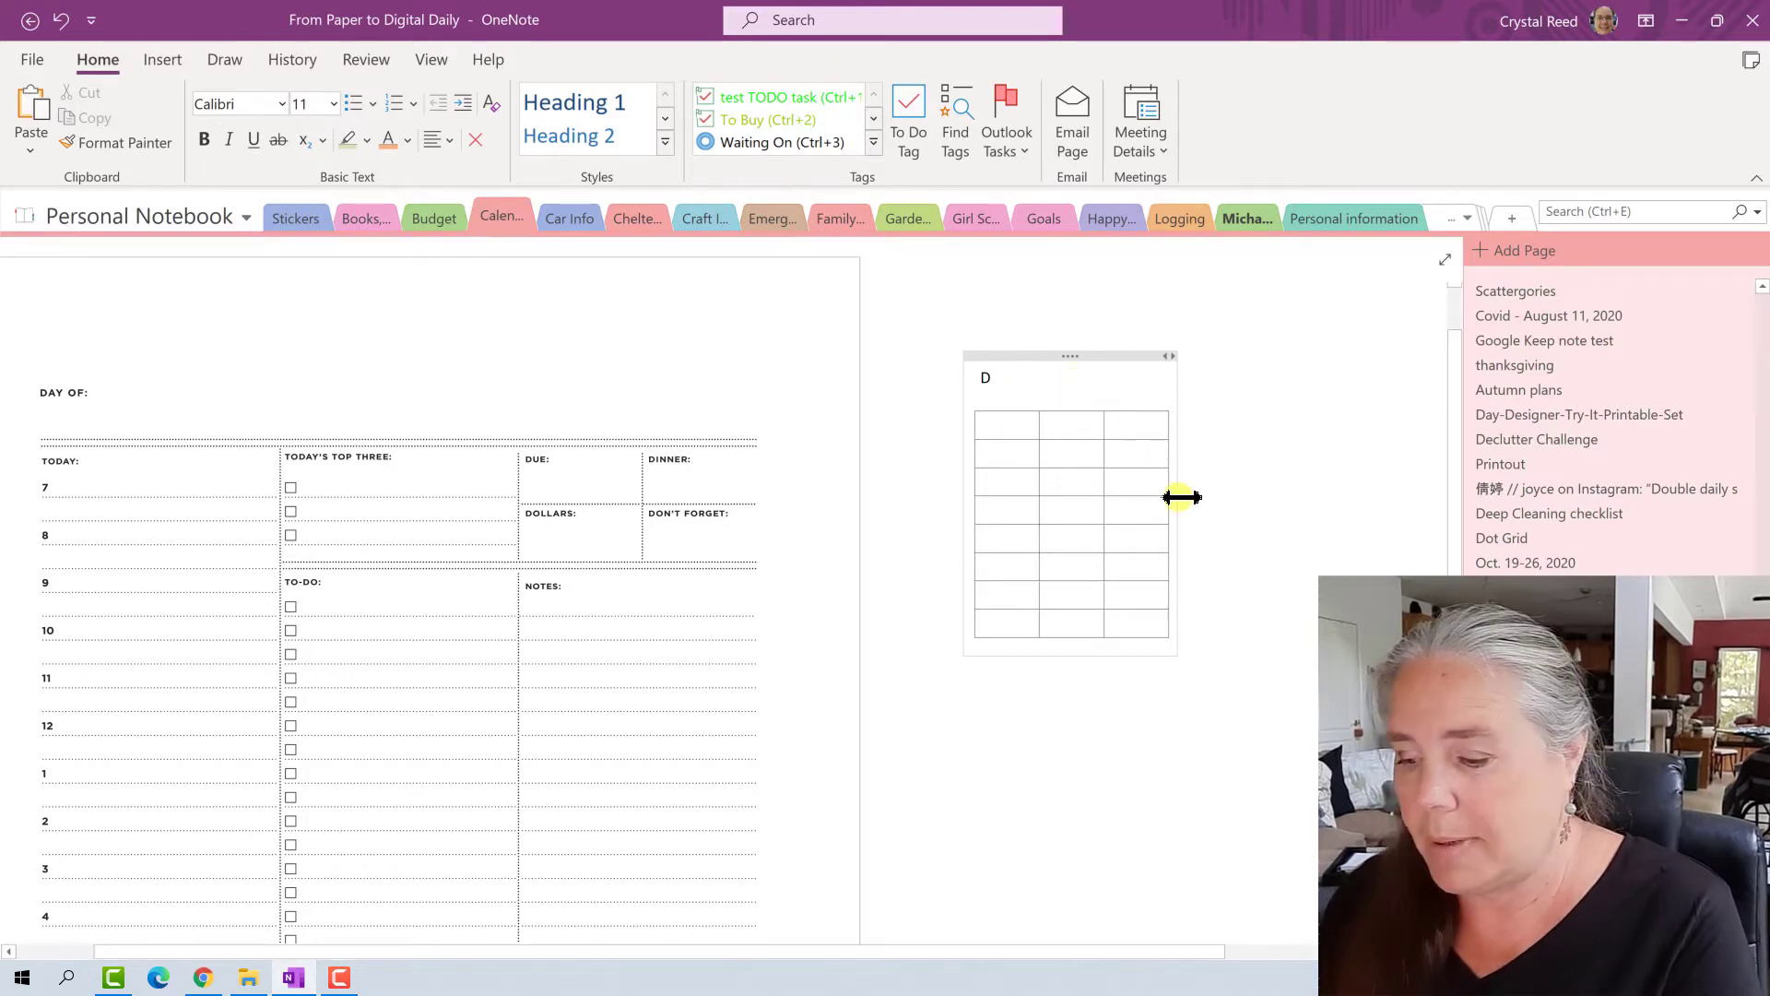
pyautogui.write('te:')
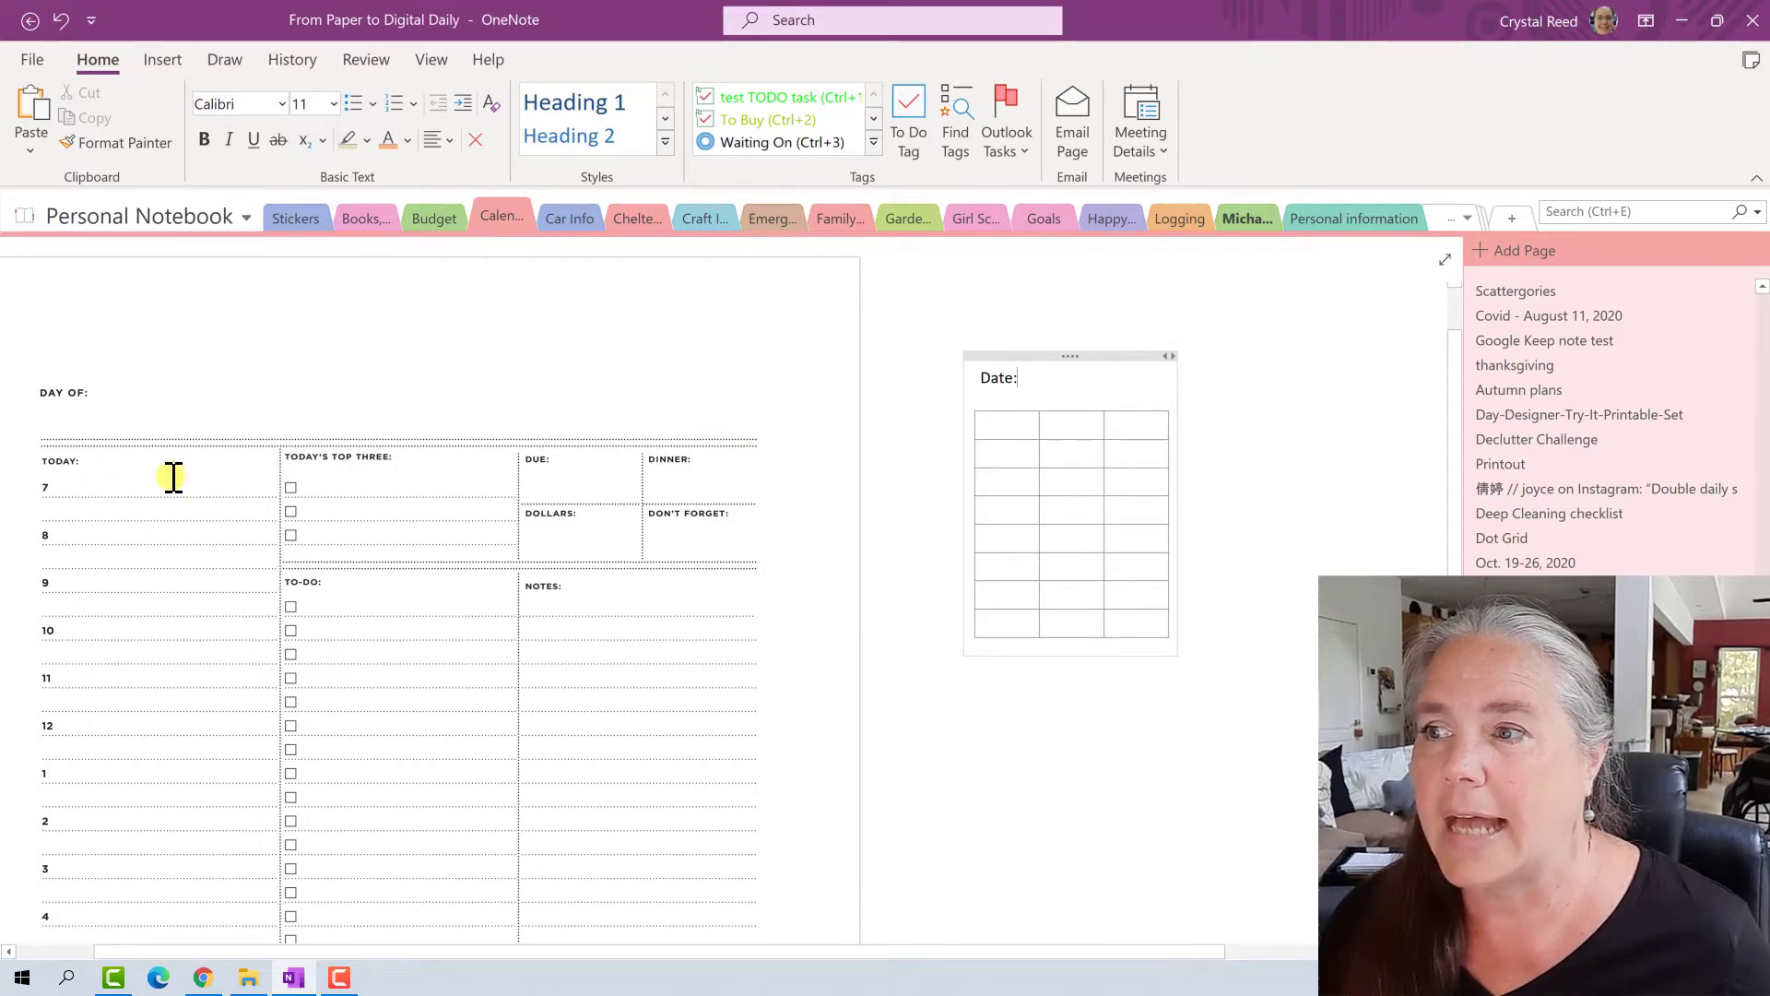
# Step: Fill the table's first column with the heading "Today" and the hours 7, 8, 9 and 10, leaving a blank row between hours
pyautogui.scroll(-1, 173, 476)
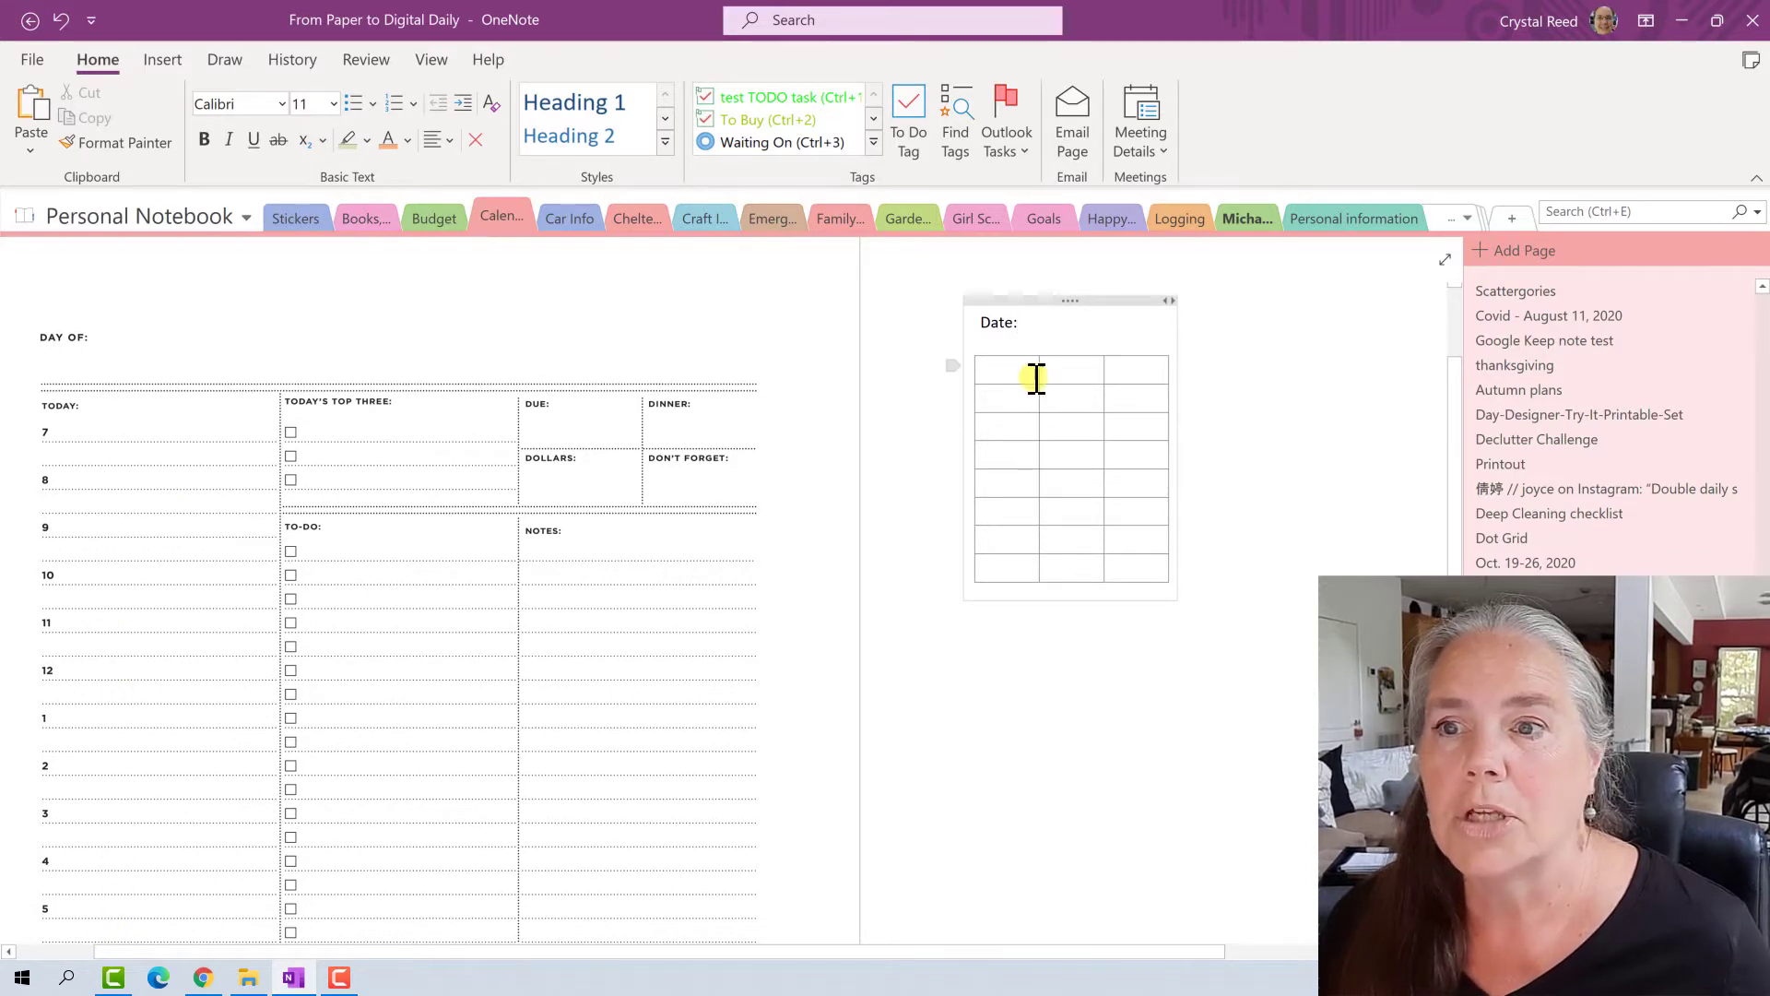
pyautogui.click(1008, 369)
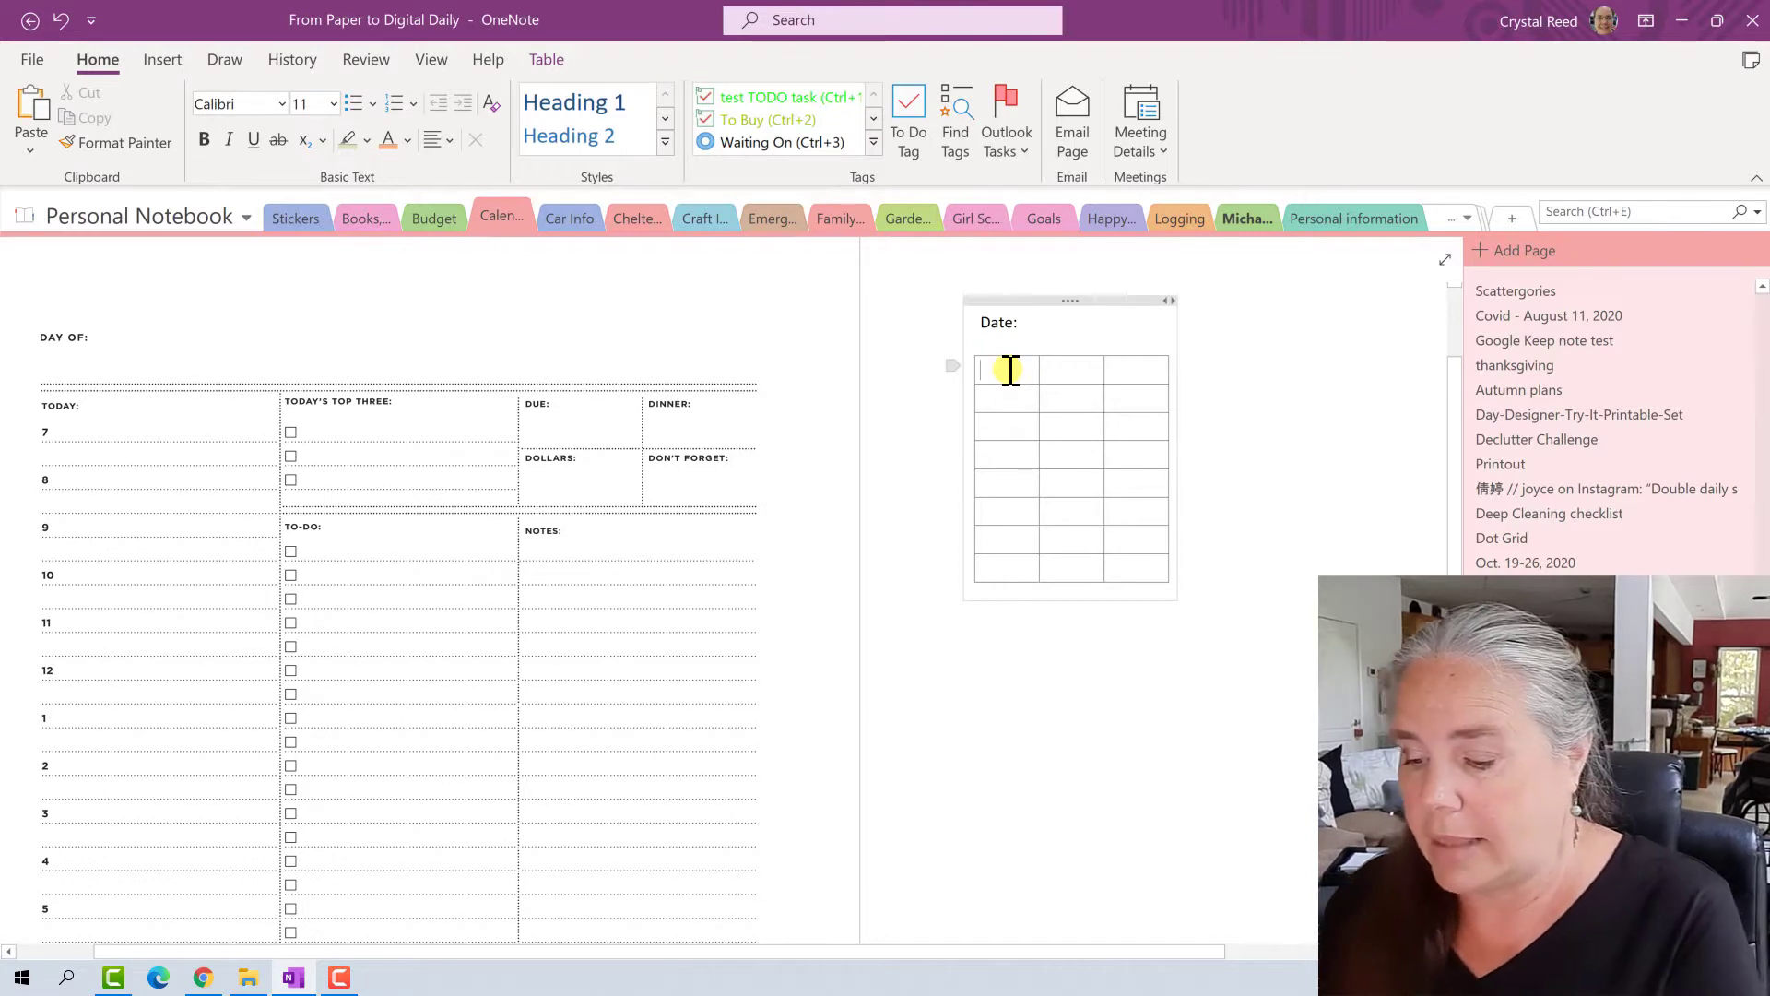
pyautogui.write('Today')
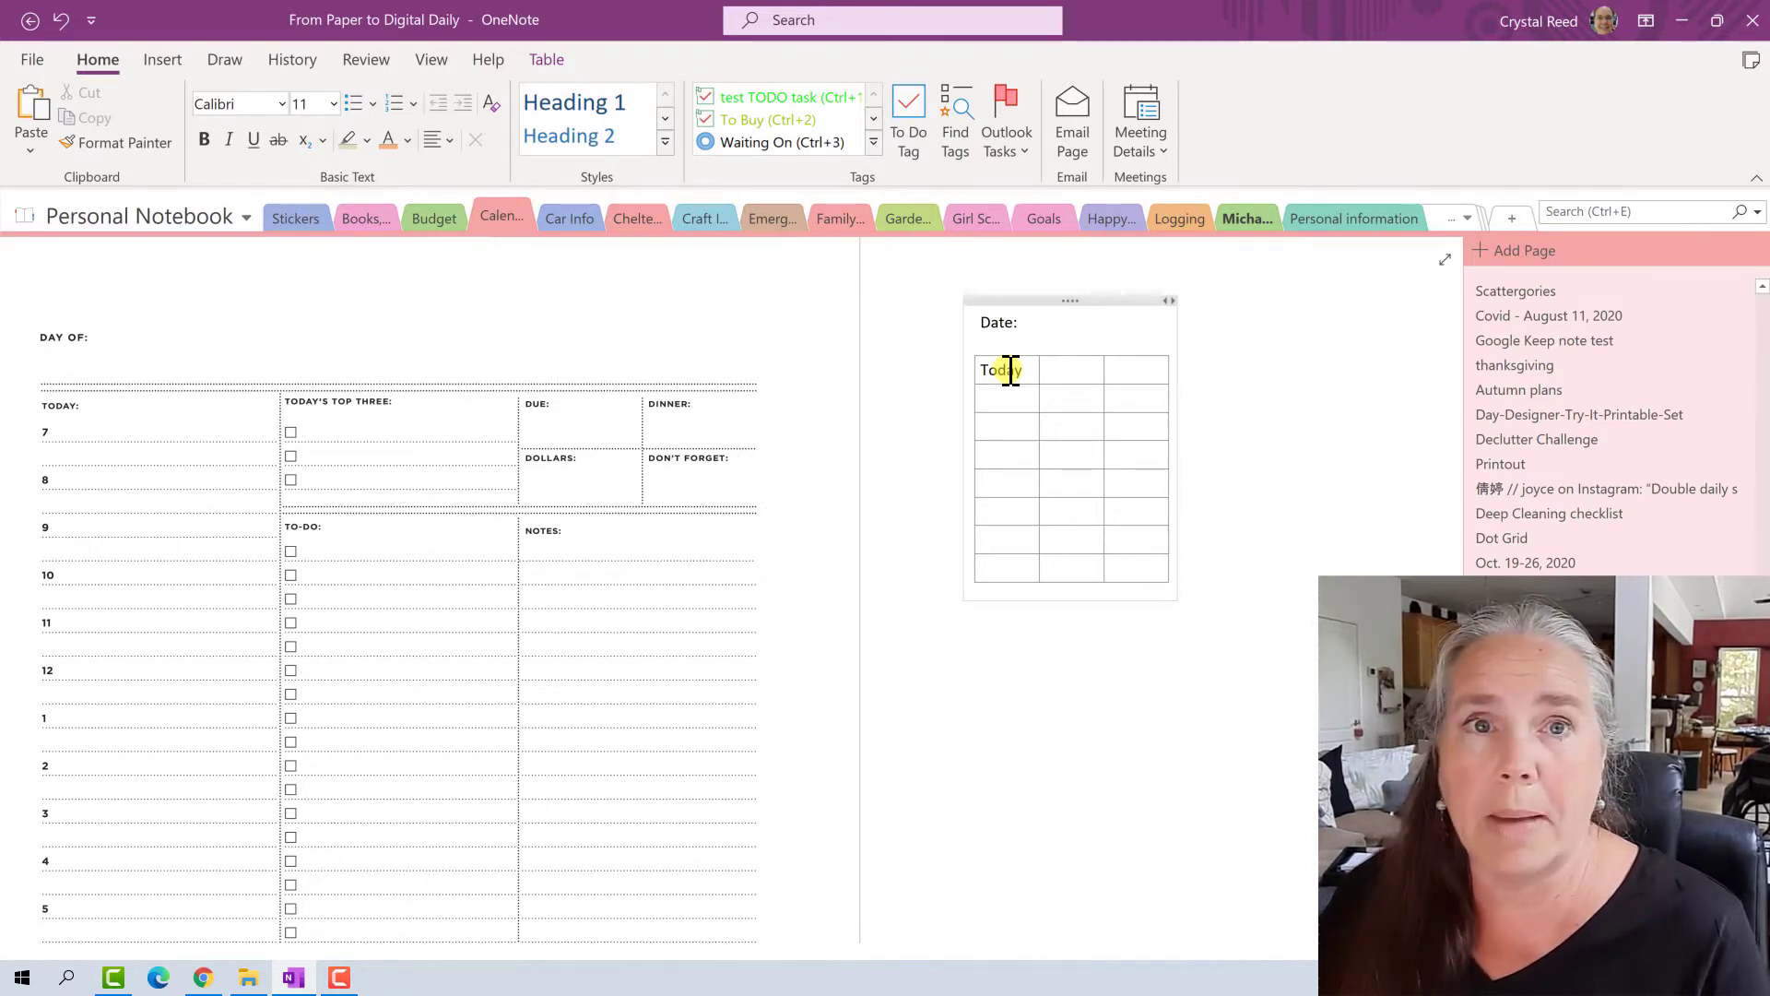
pyautogui.write('7')
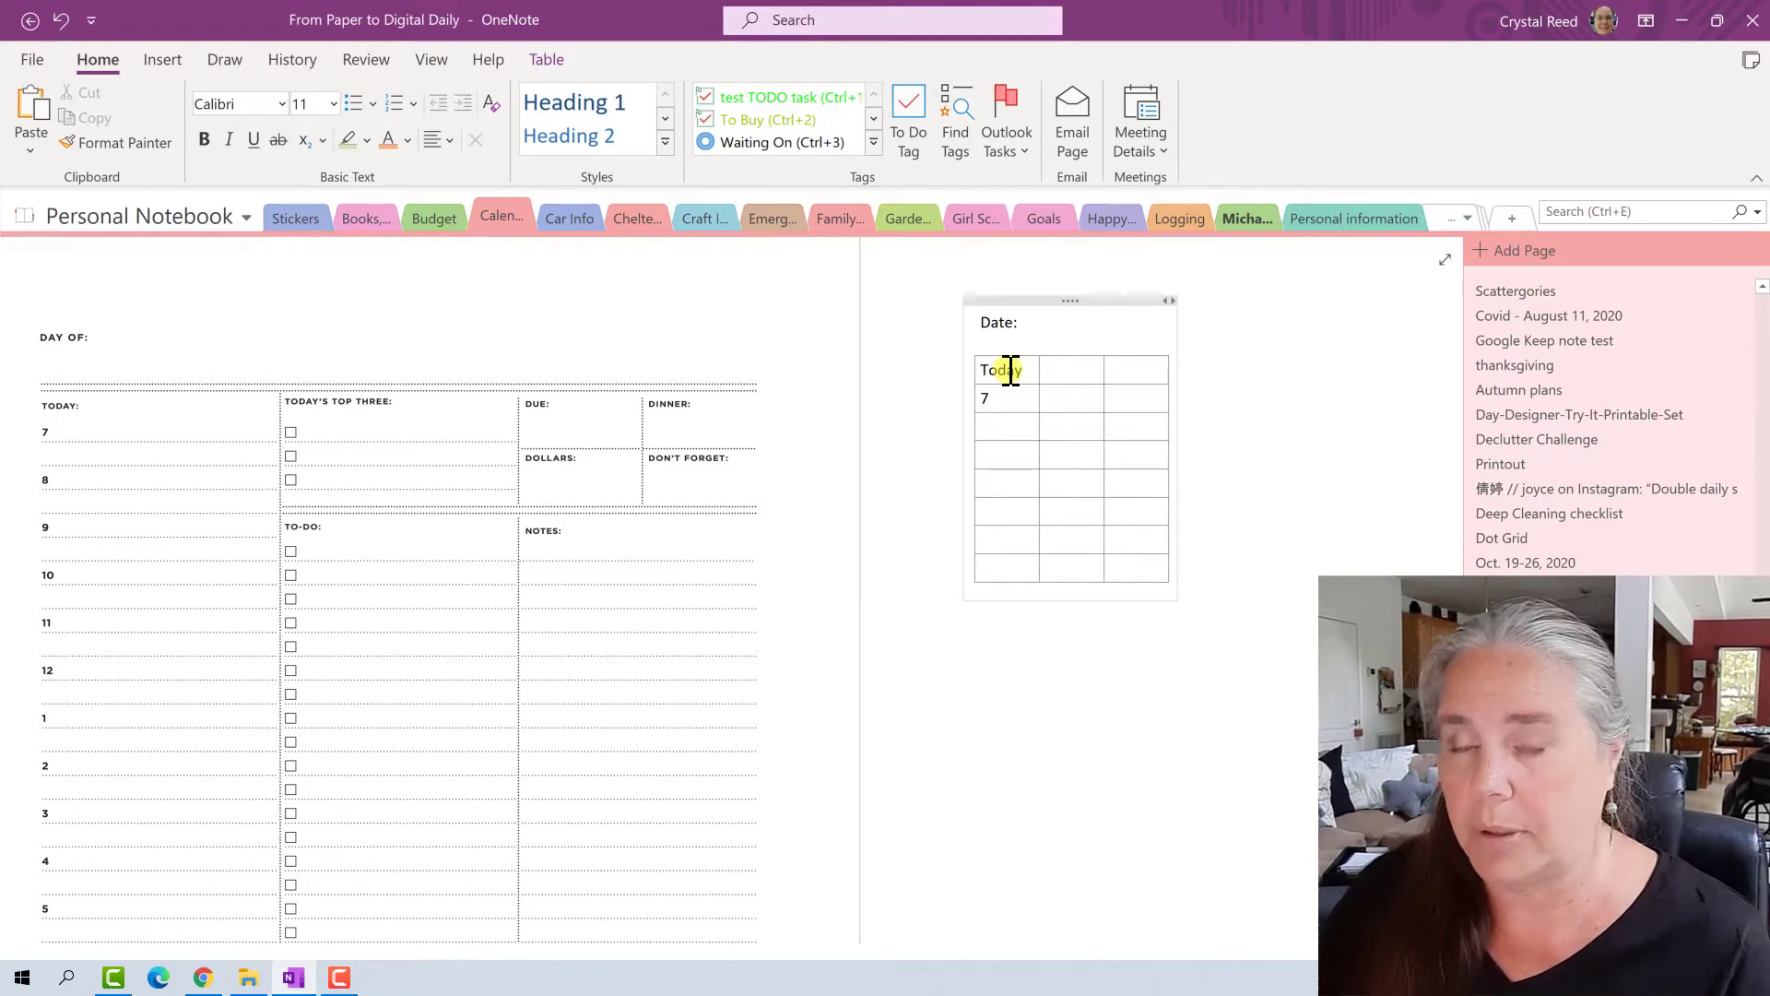
pyautogui.write('8')
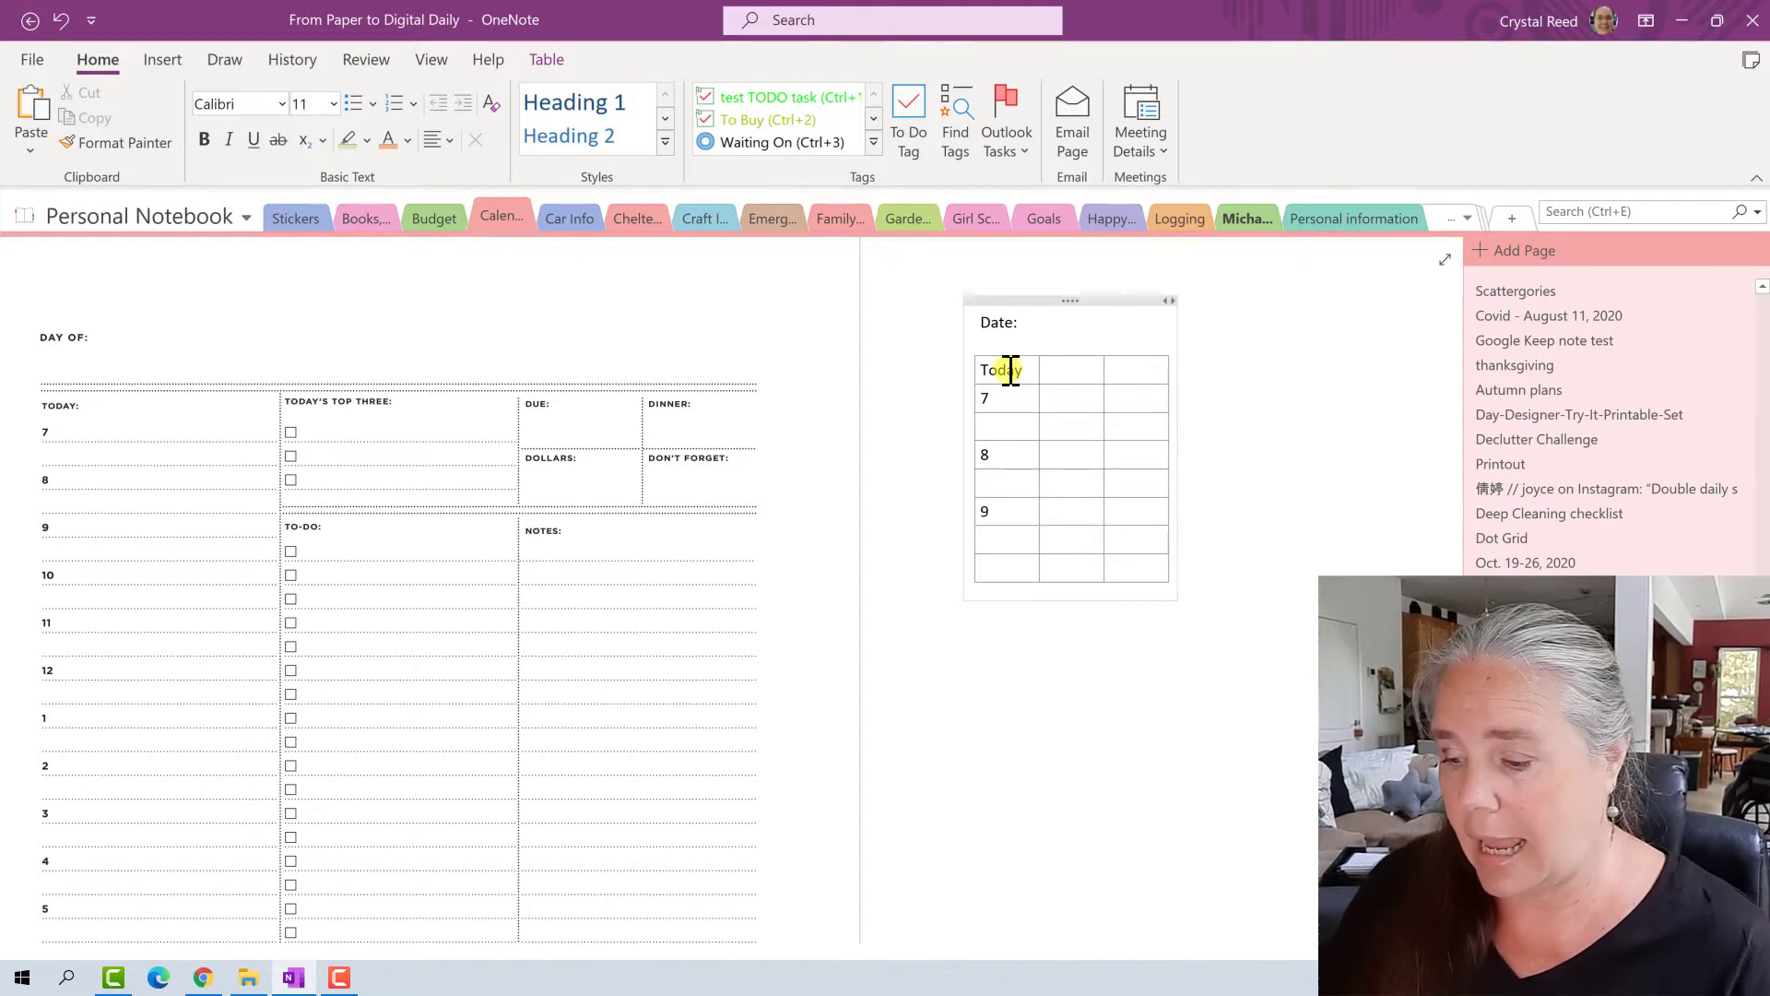
pyautogui.write('10')
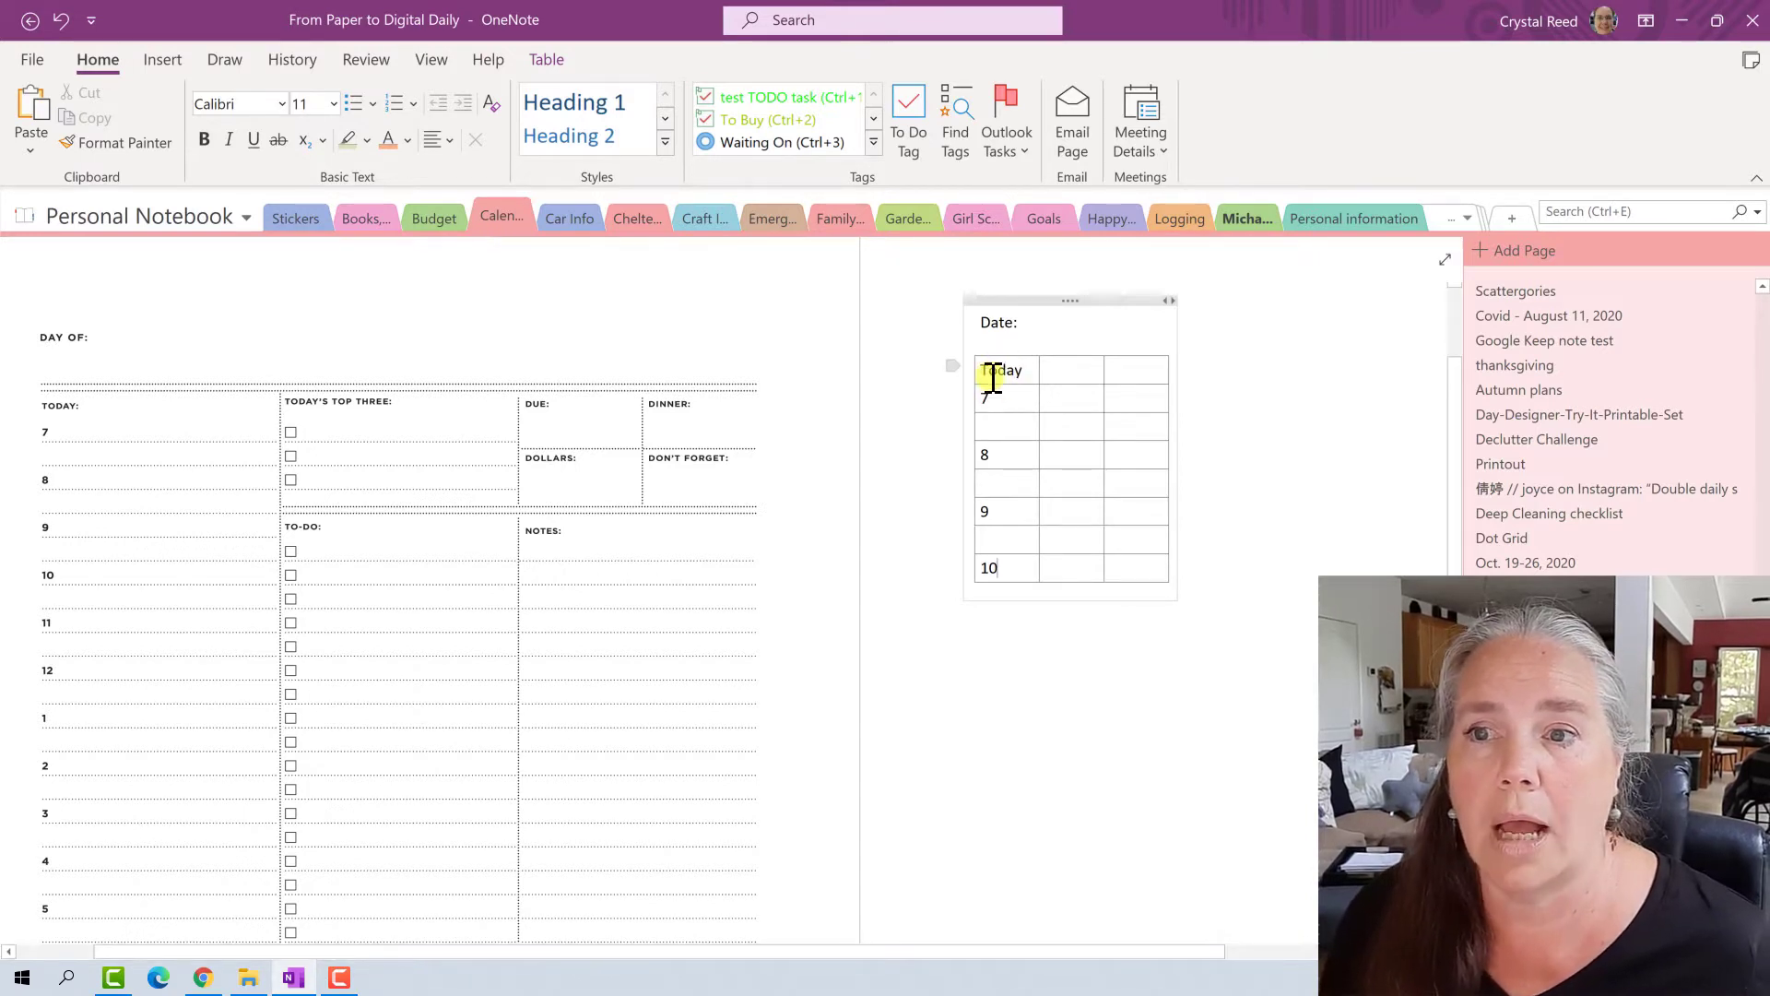
# Step: Select all eight rows of the table and insert the same number of blank rows below them
pyautogui.click(991, 376)
pyautogui.moveTo(992, 376)
pyautogui.mouseDown()
pyautogui.moveTo(992, 557)
pyautogui.moveTo(1095, 567)
pyautogui.mouseUp()
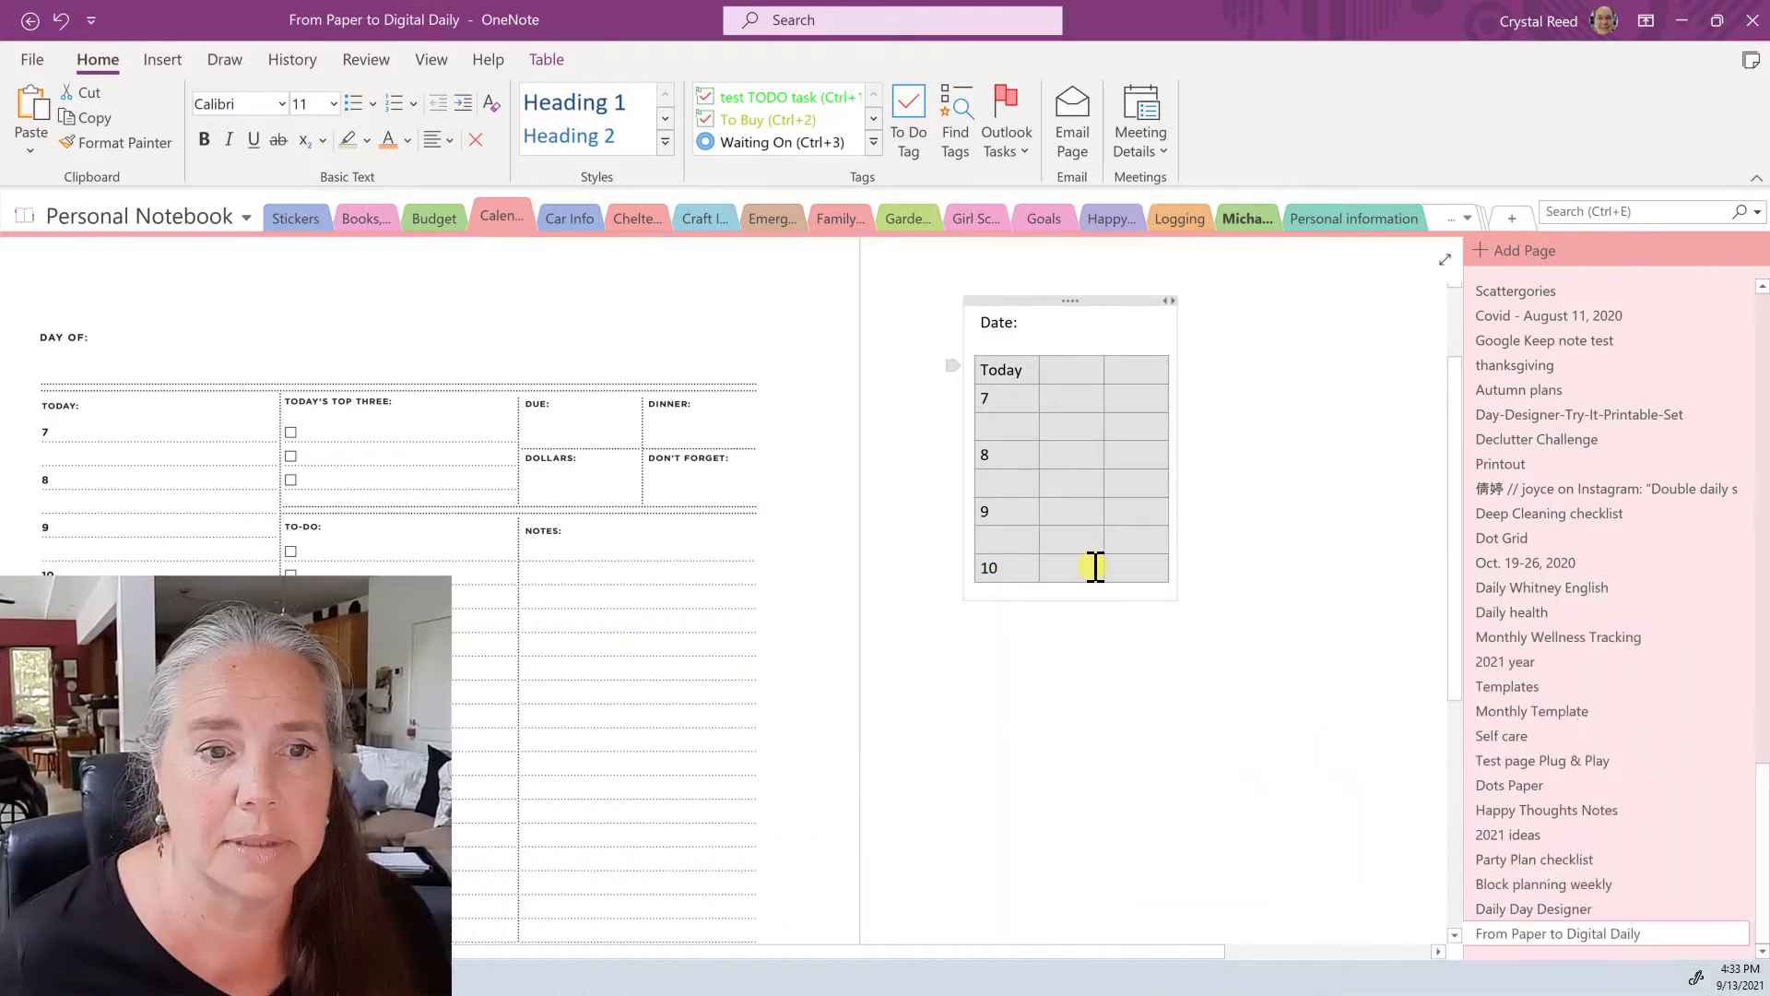
pyautogui.rightClick(1096, 567)
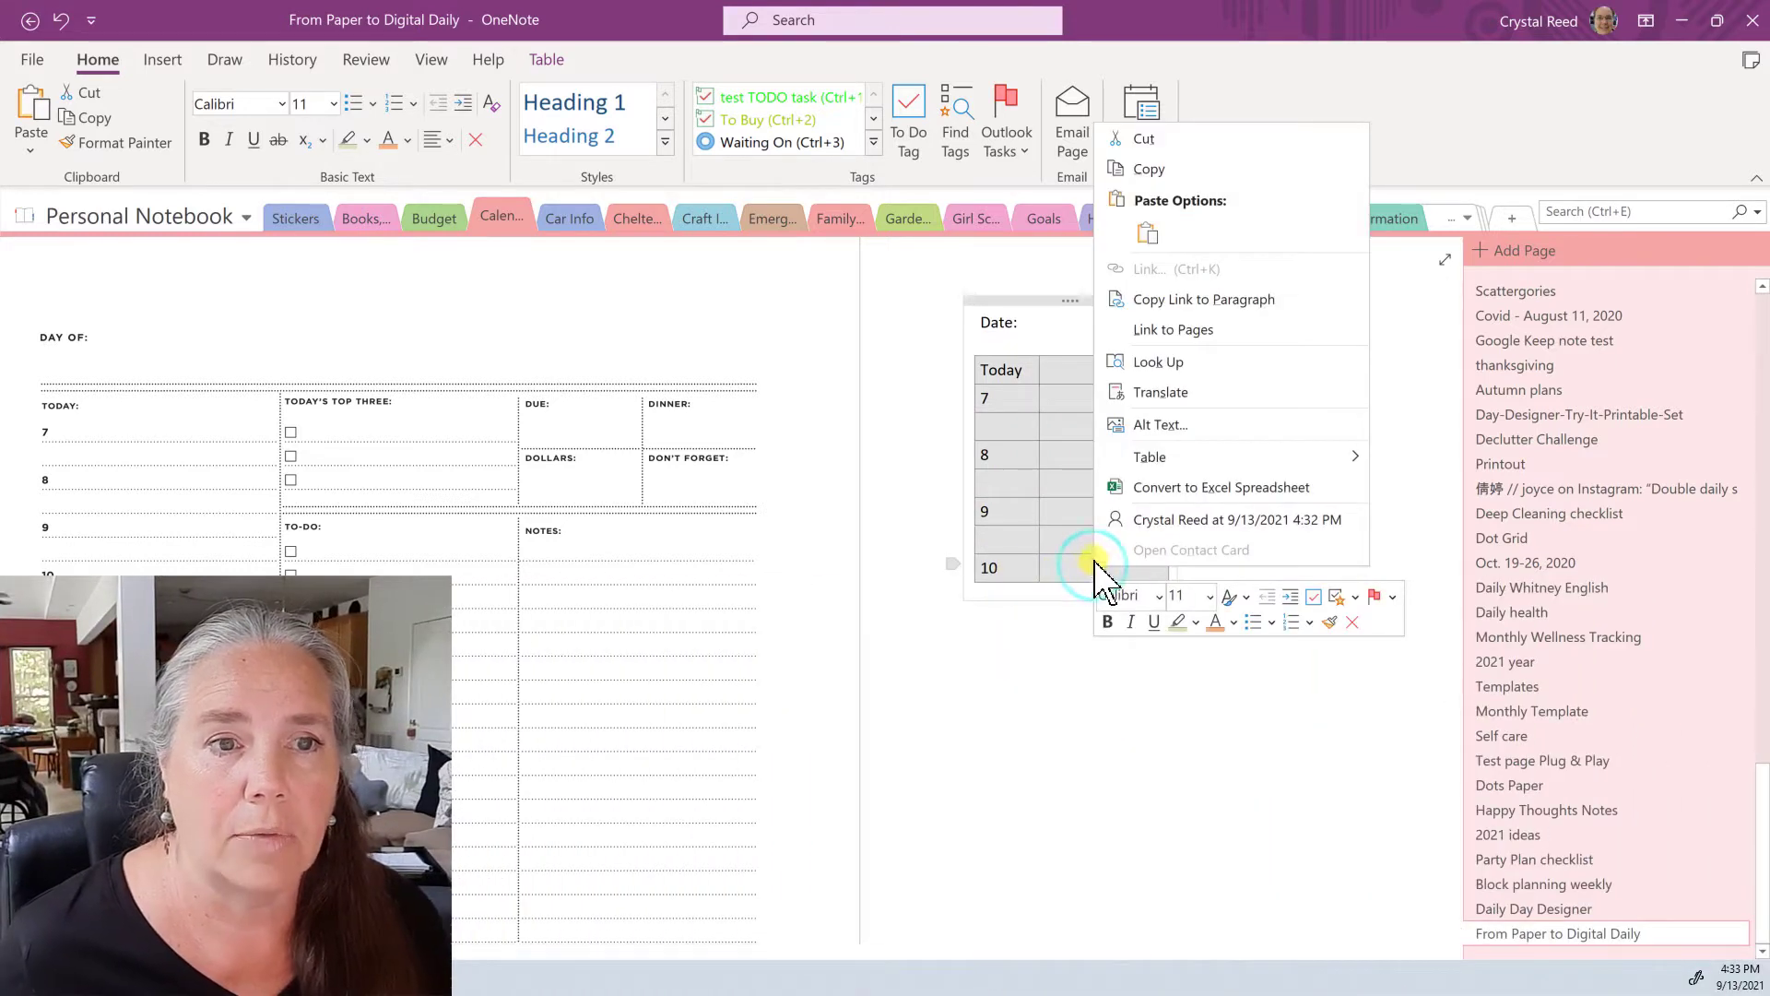
pyautogui.moveTo(1154, 459)
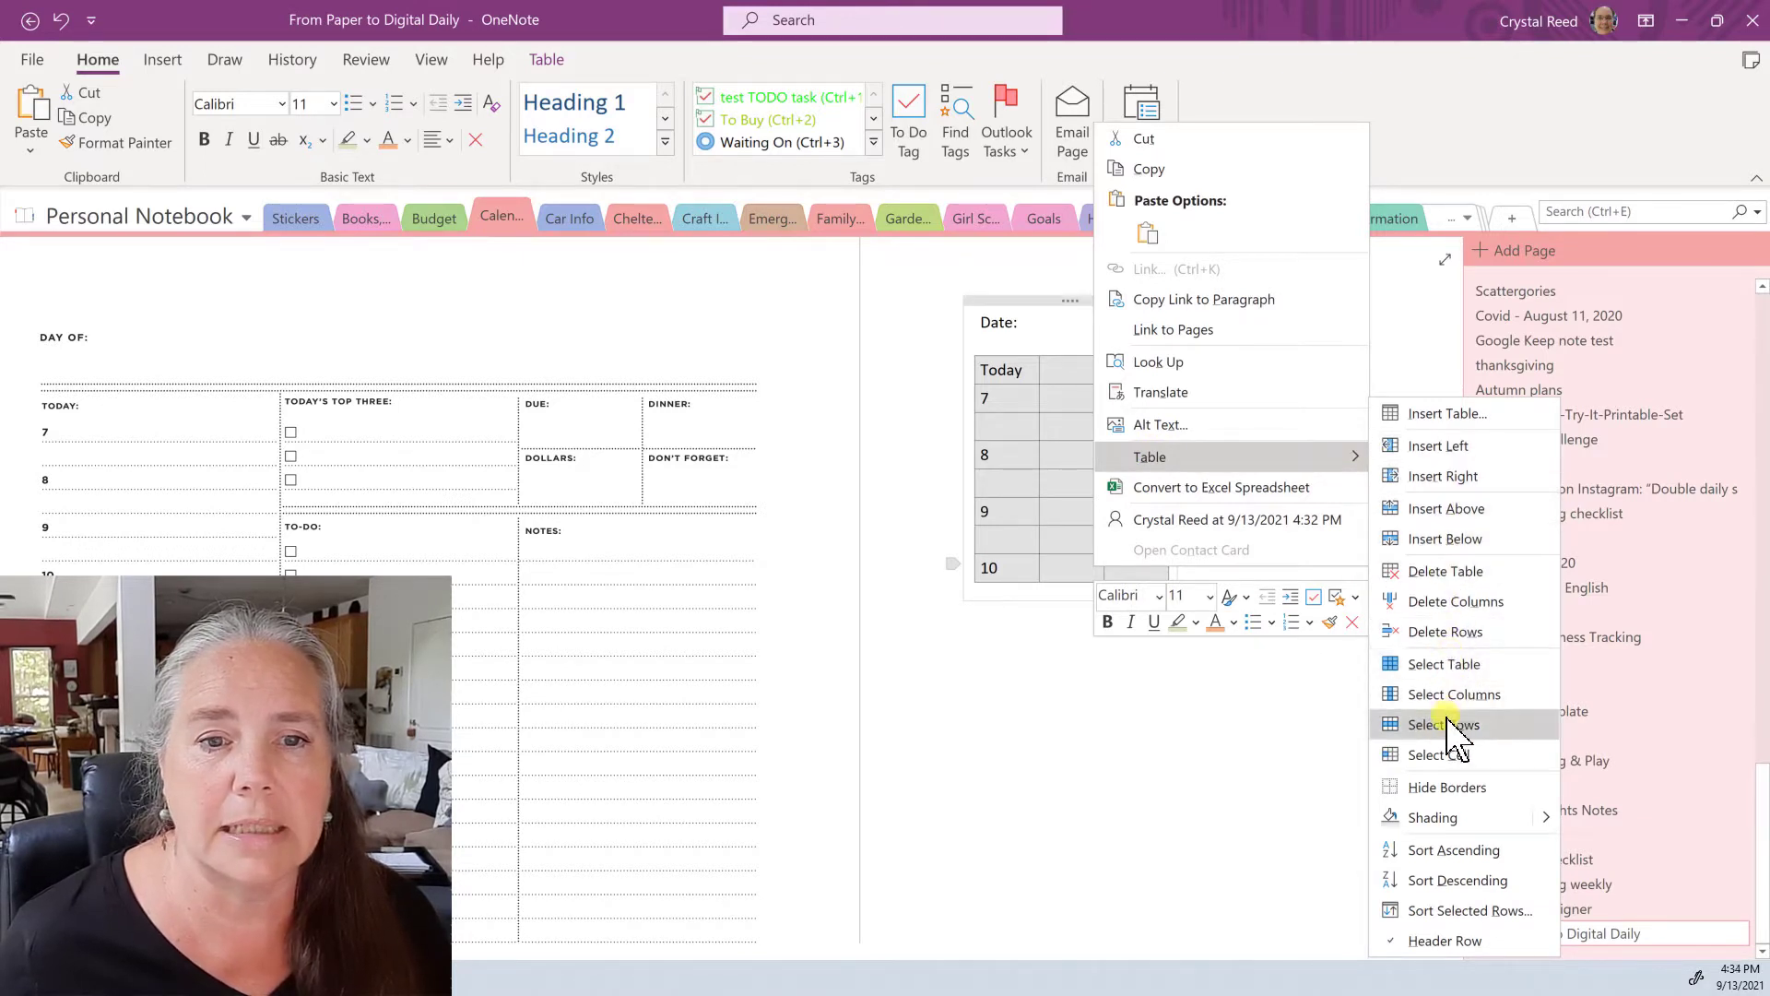
pyautogui.click(1445, 543)
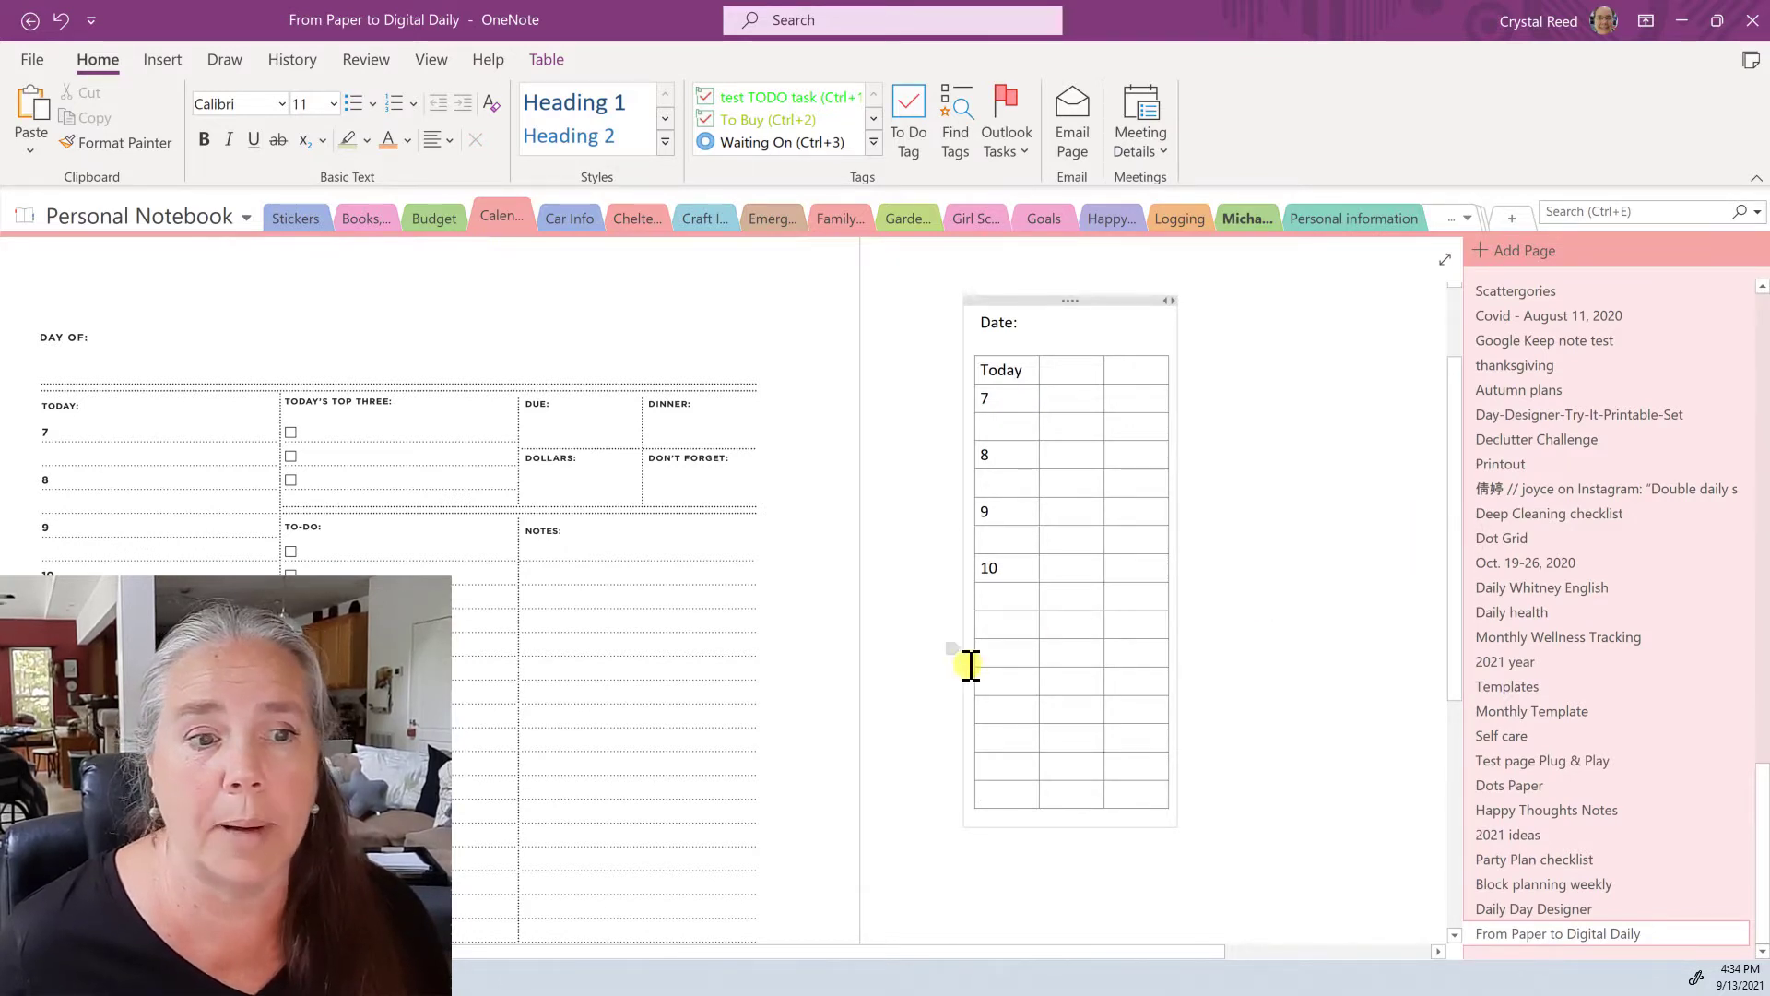
# Step: Select the row for hour 10 and the blank row under it, and insert two blank rows below them
pyautogui.moveTo(994, 567); pyautogui.dragTo(1004, 593)
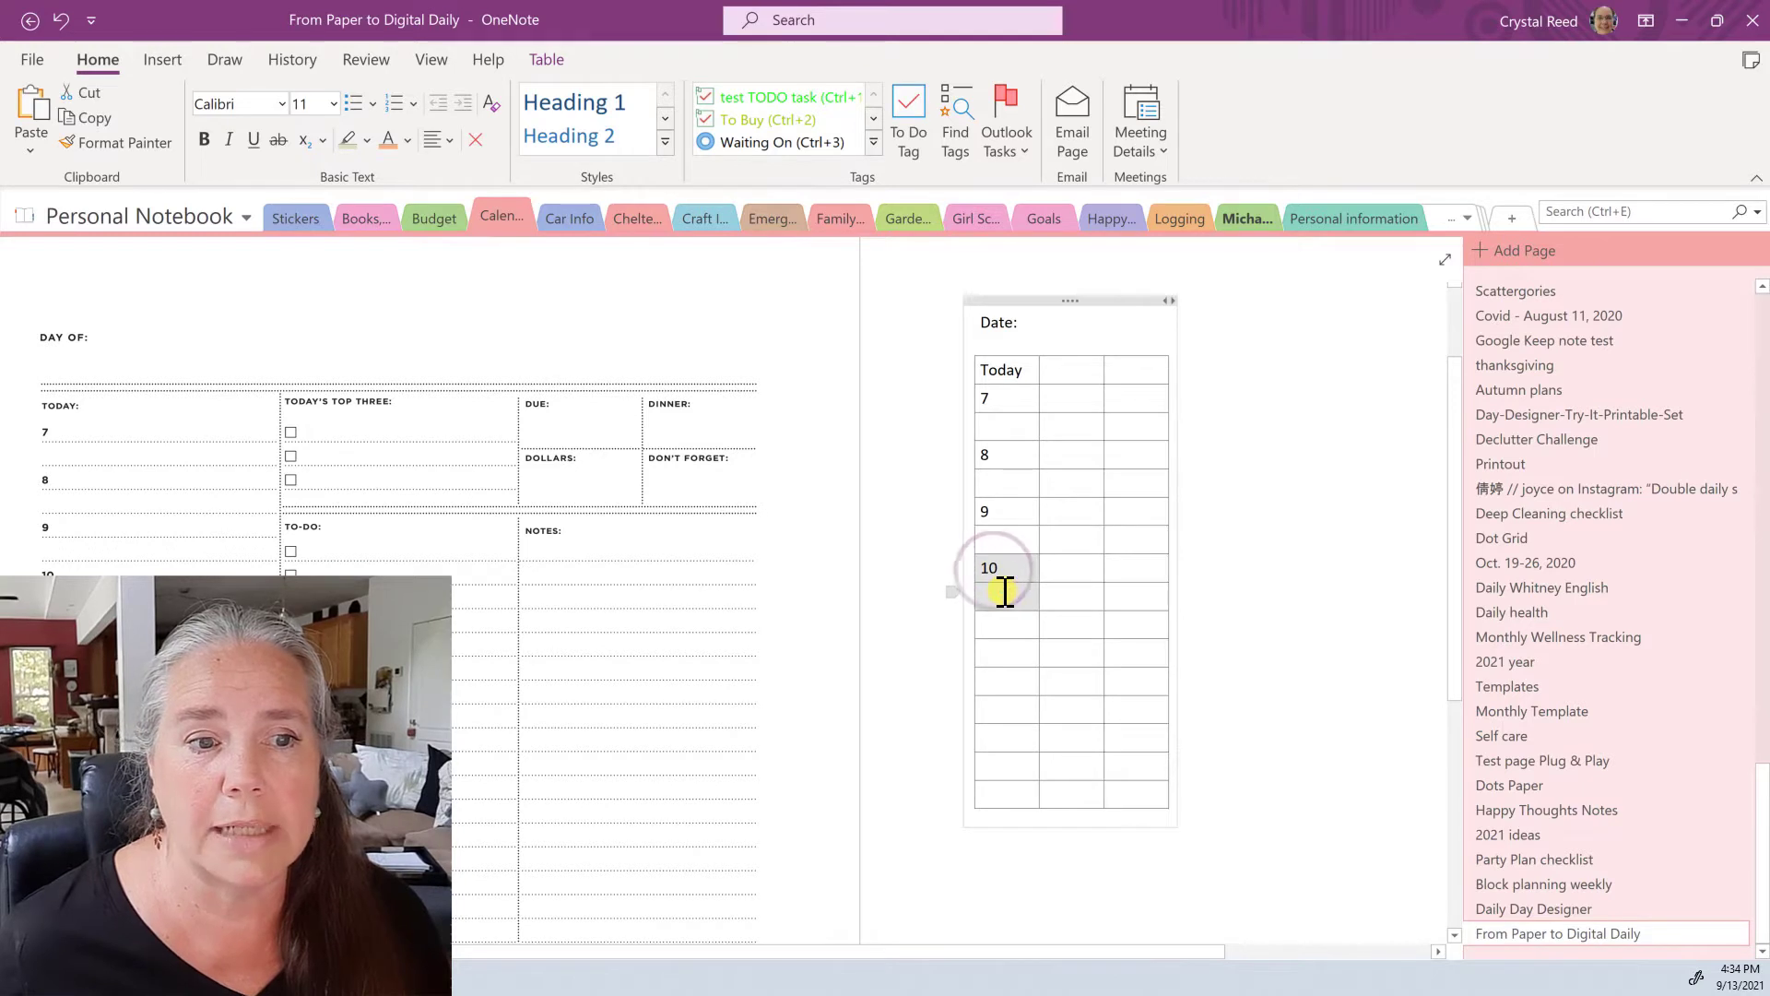
pyautogui.rightClick(1004, 592)
pyautogui.moveTo(1097, 488)
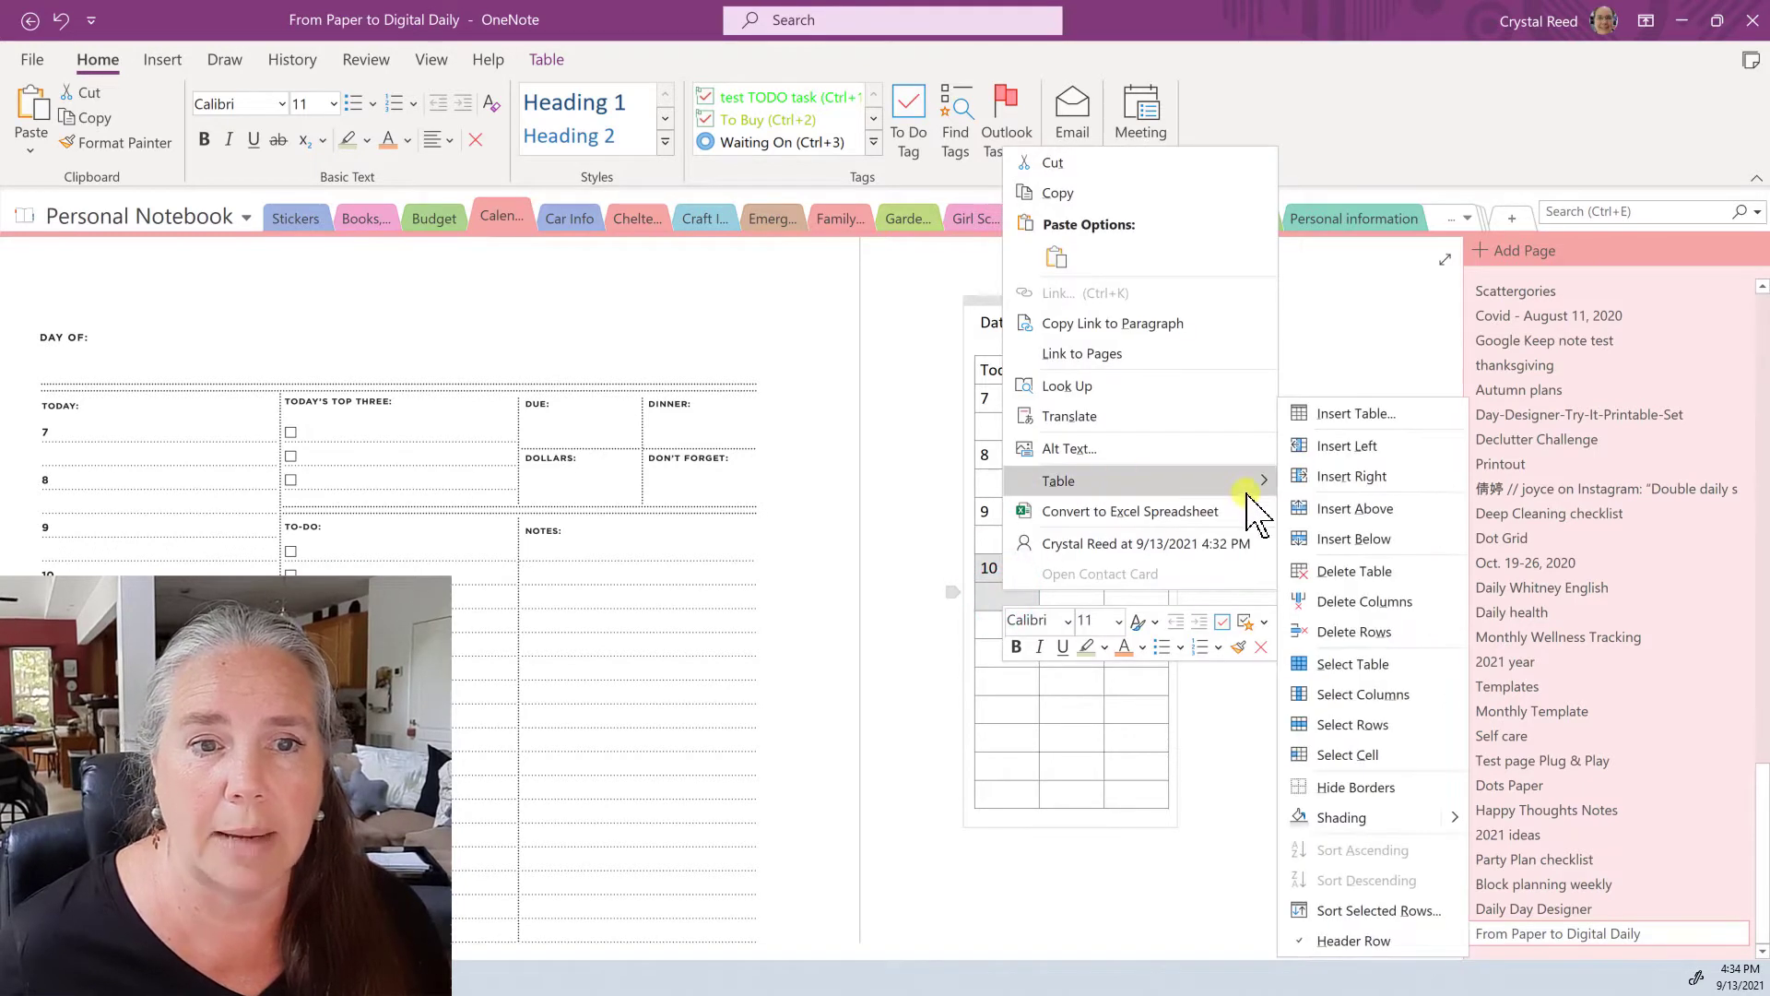
pyautogui.click(1314, 537)
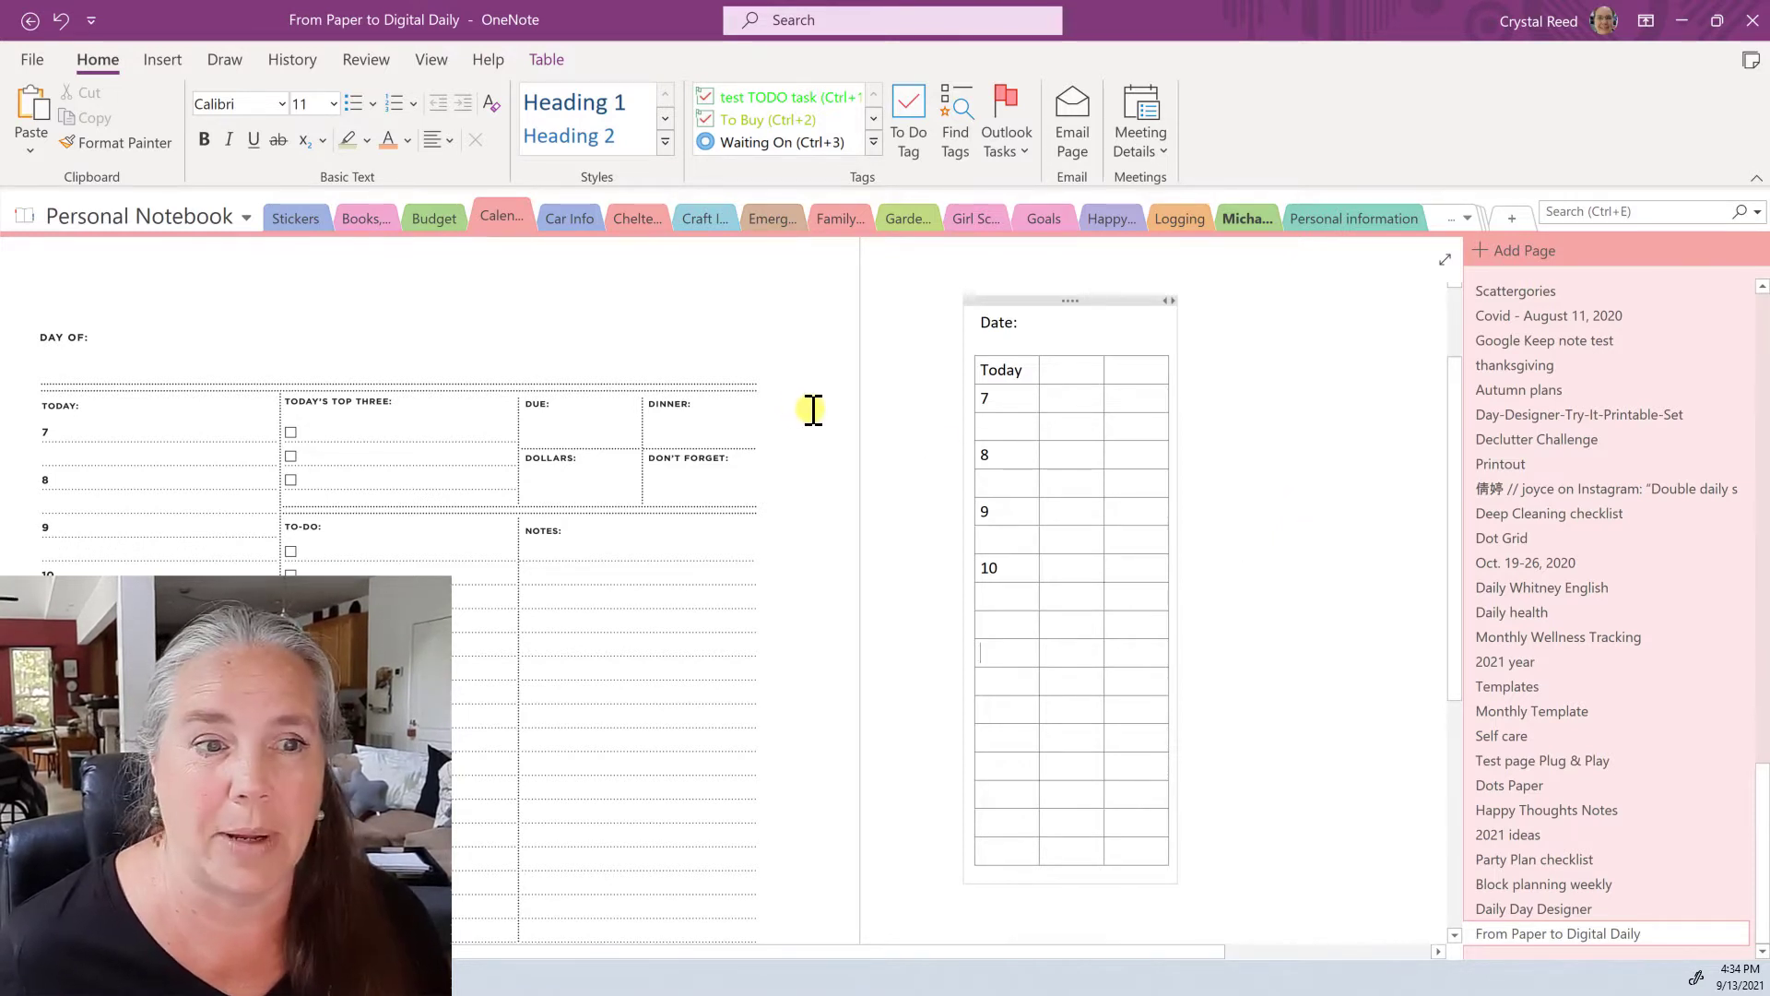
# Step: Enter the hours 11, 12, 1, 2 and 3 in the first column, leaving a blank row between hours
pyautogui.click(1008, 622)
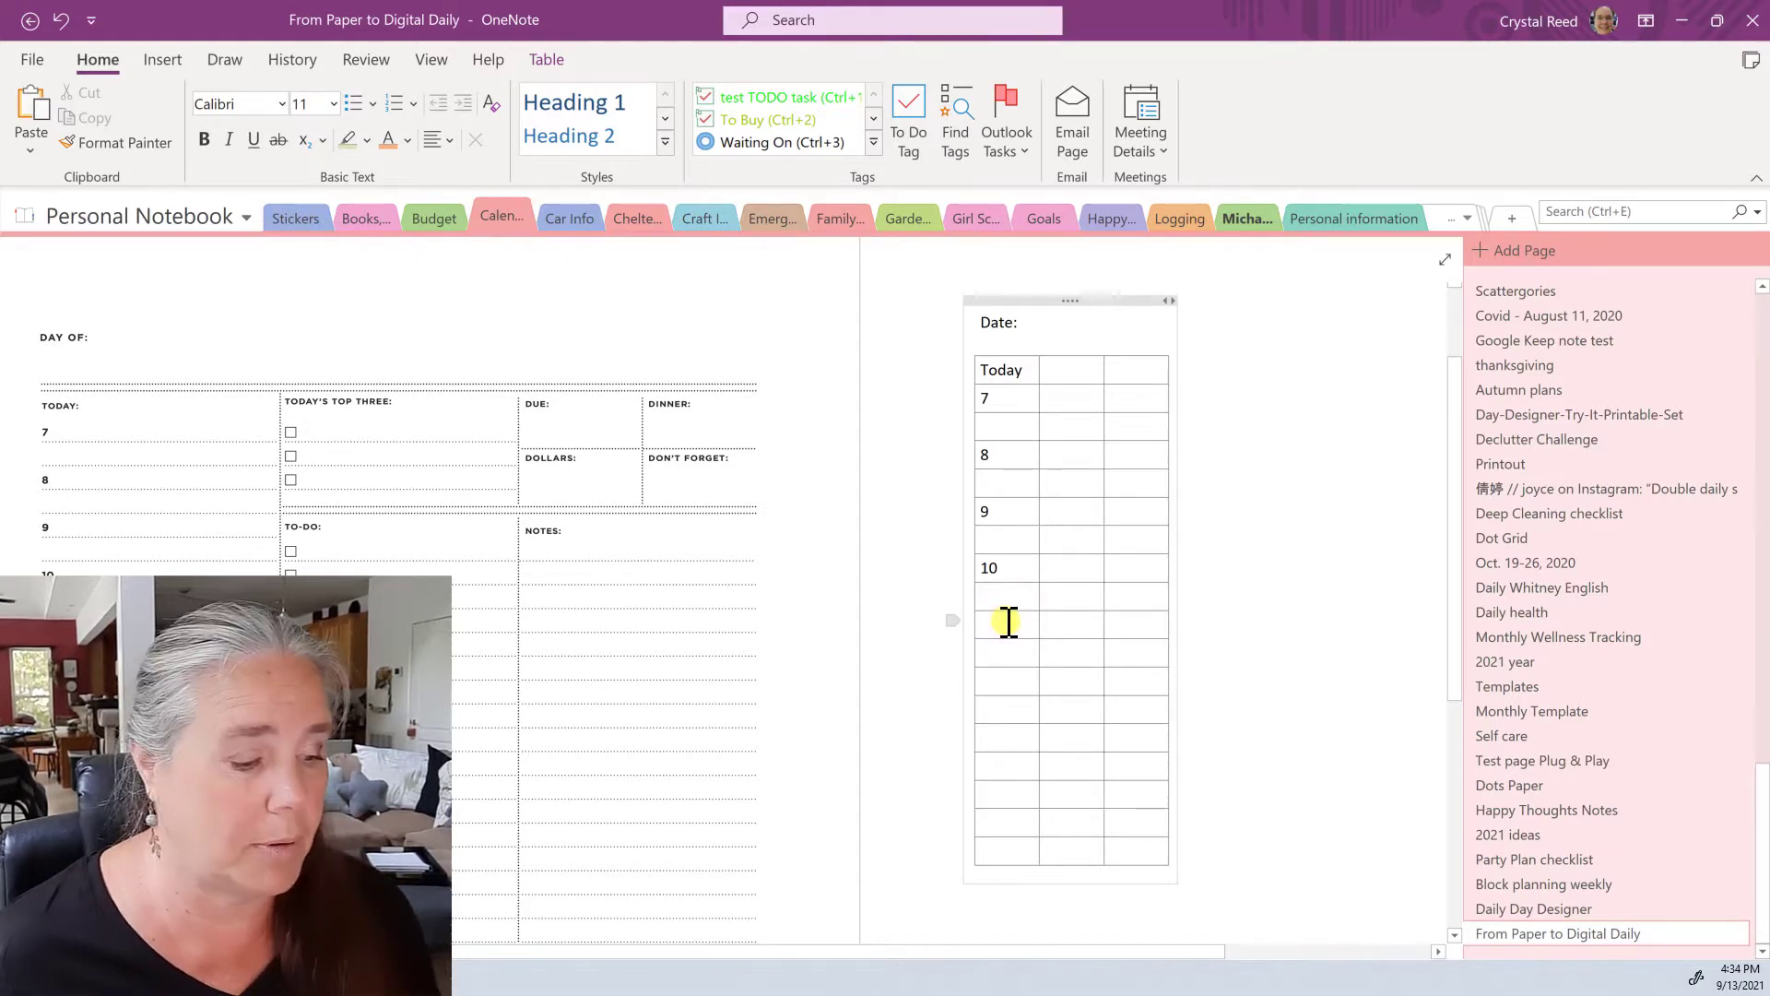
pyautogui.write('11')
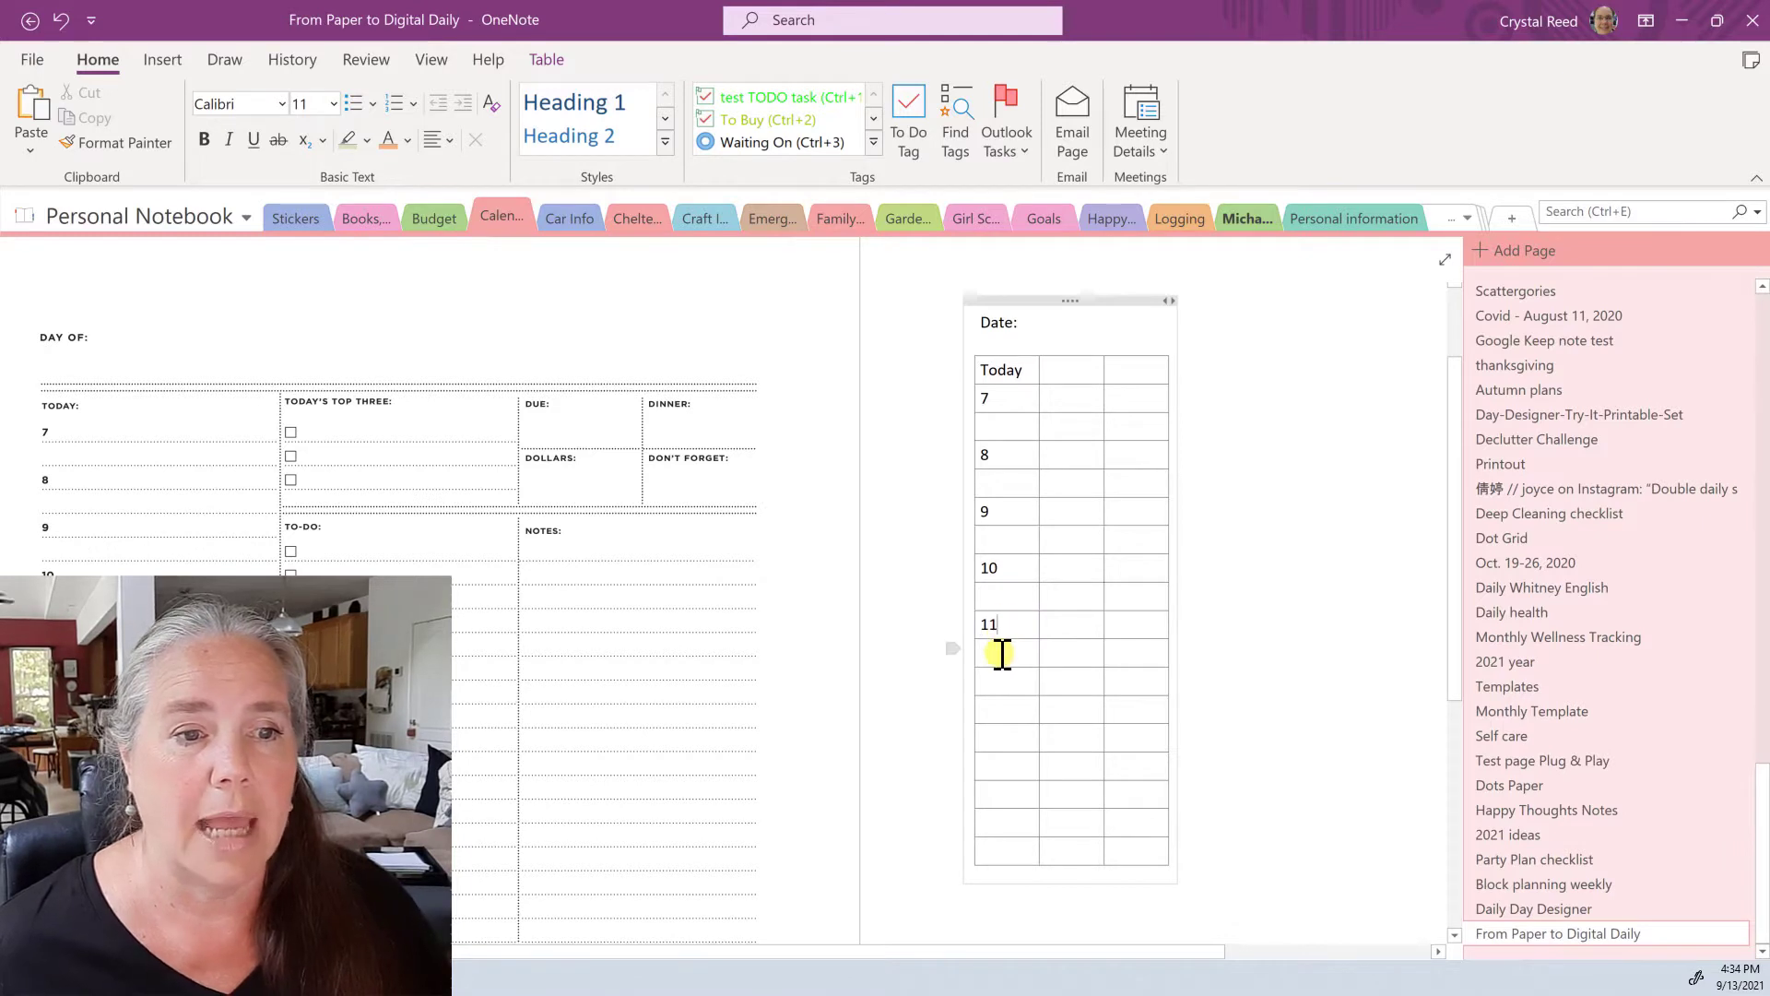
pyautogui.click(1001, 653)
pyautogui.click(993, 681)
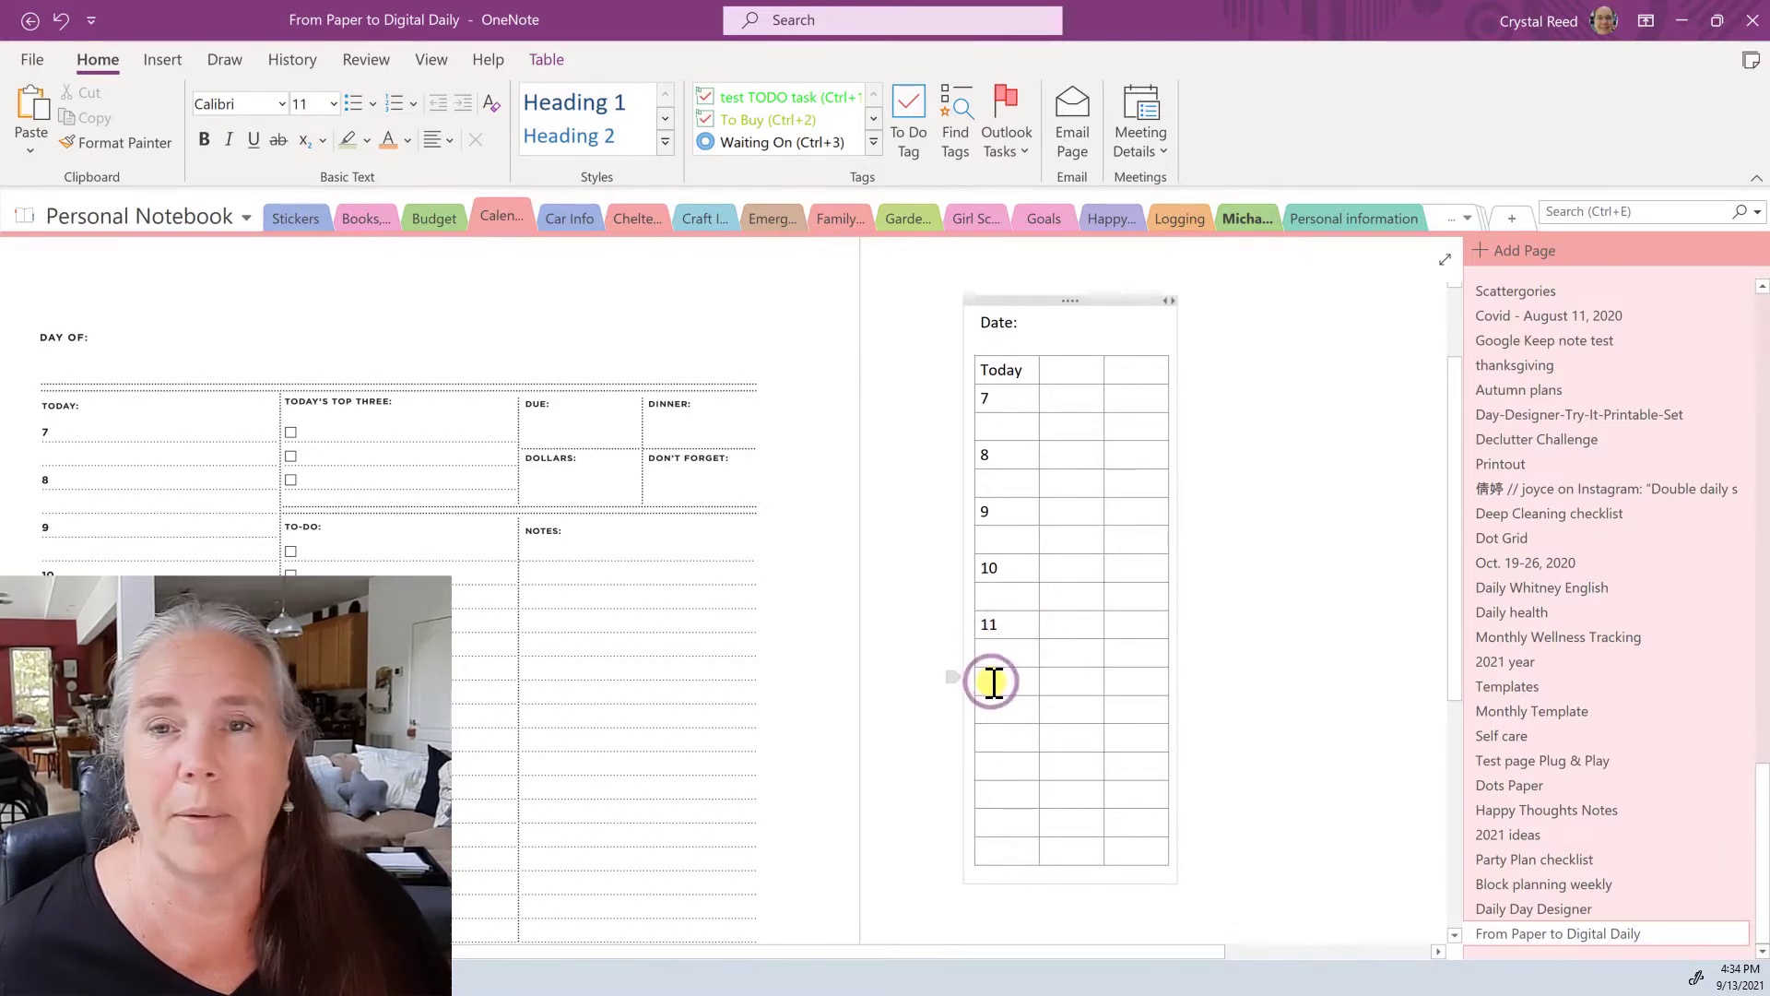
pyautogui.write('12')
pyautogui.click(994, 740)
pyautogui.write('1')
pyautogui.click(990, 799)
pyautogui.write('2')
pyautogui.click(1006, 846)
pyautogui.write('3')
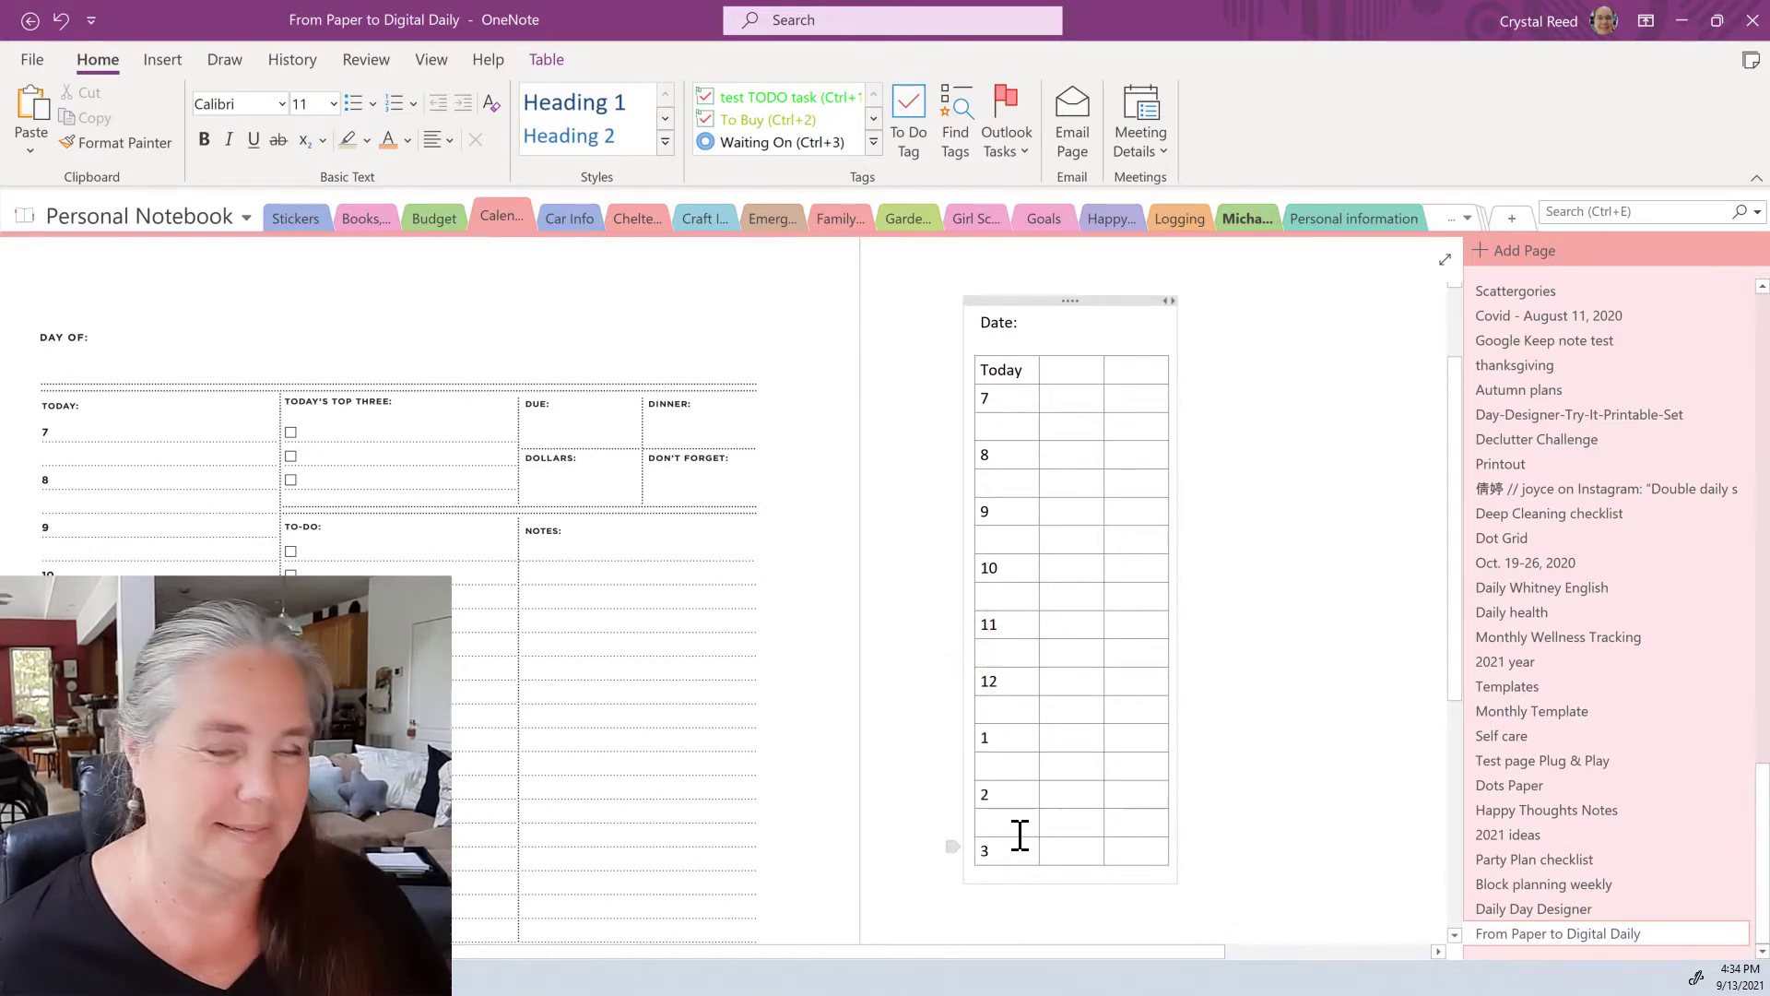
# Step: Select the rows from hour 11 through hour 3 and insert the same number of blank rows below them
pyautogui.moveTo(987, 620); pyautogui.dragTo(1049, 850)
pyautogui.rightClick(1020, 848)
pyautogui.moveTo(1074, 743)
pyautogui.click(1324, 537)
pyautogui.scroll(-3, 996, 710)
# Step: Continue the first column with the hours 4, 5, 6 and 7 on every other row
pyautogui.click(989, 709)
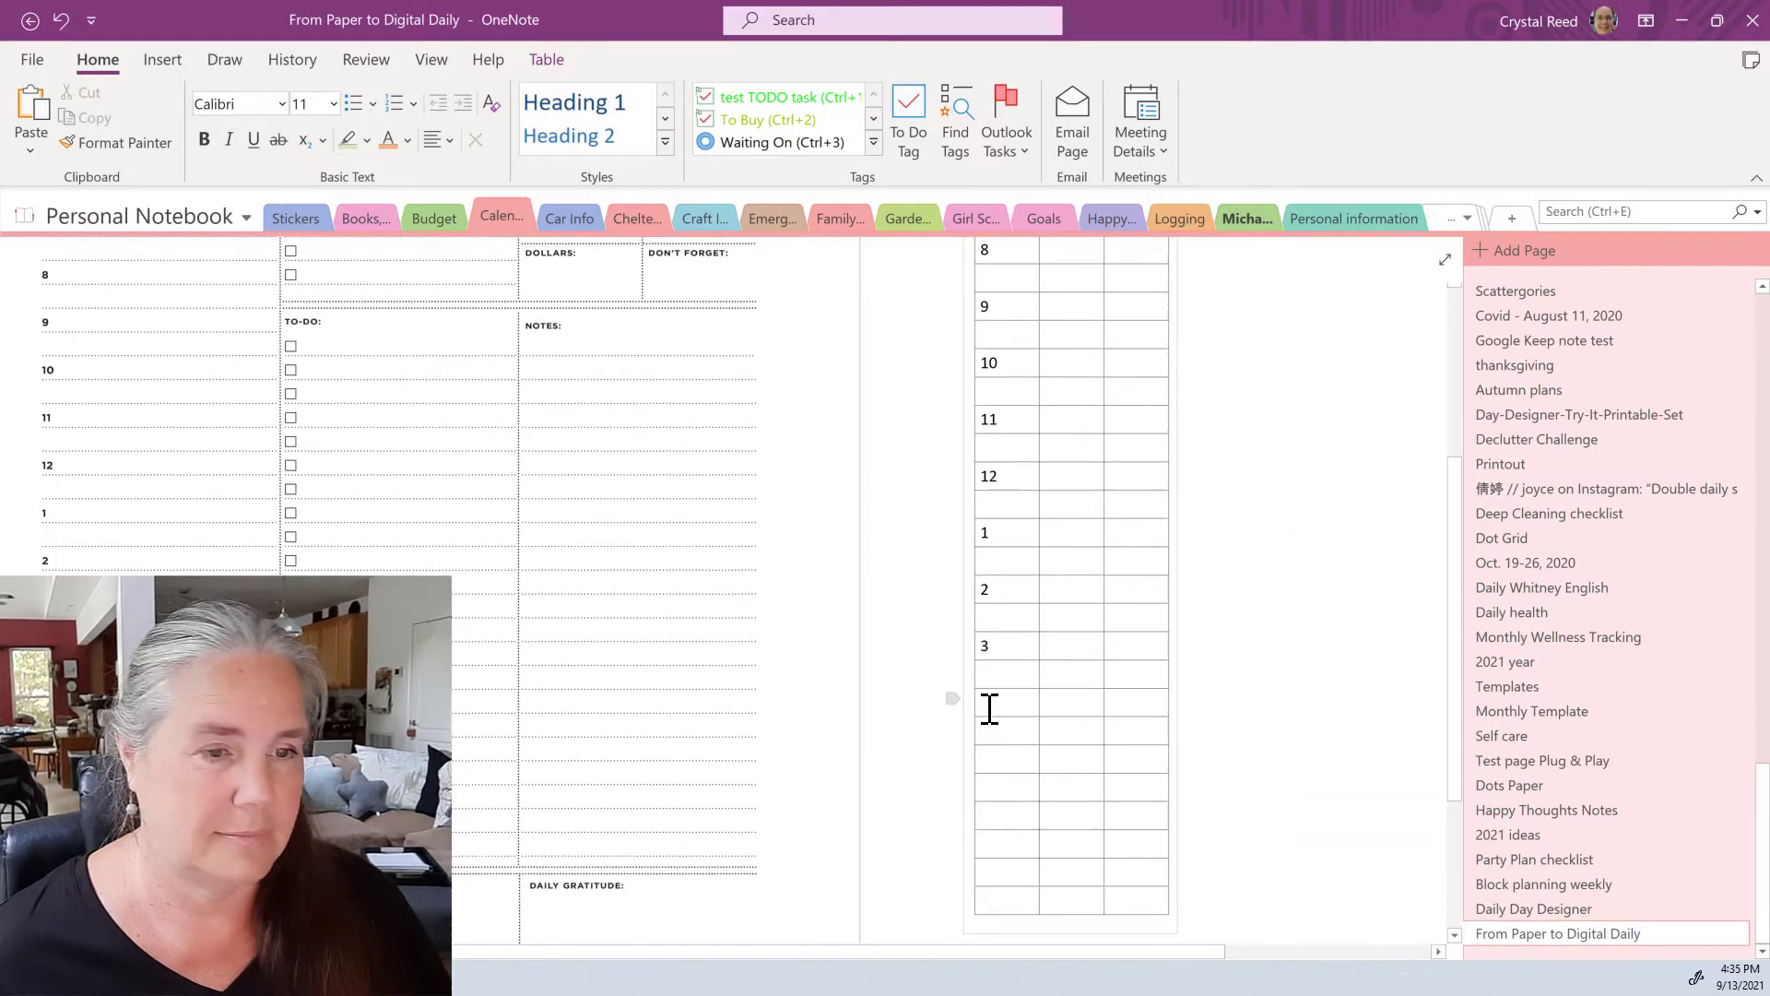
pyautogui.write('4')
pyautogui.click(1006, 763)
pyautogui.write('7')
# Step: Insert two more rows below the table's last two rows and enter the hour 8 in the first column
pyautogui.rightClick(1150, 913)
pyautogui.moveTo(1254, 763)
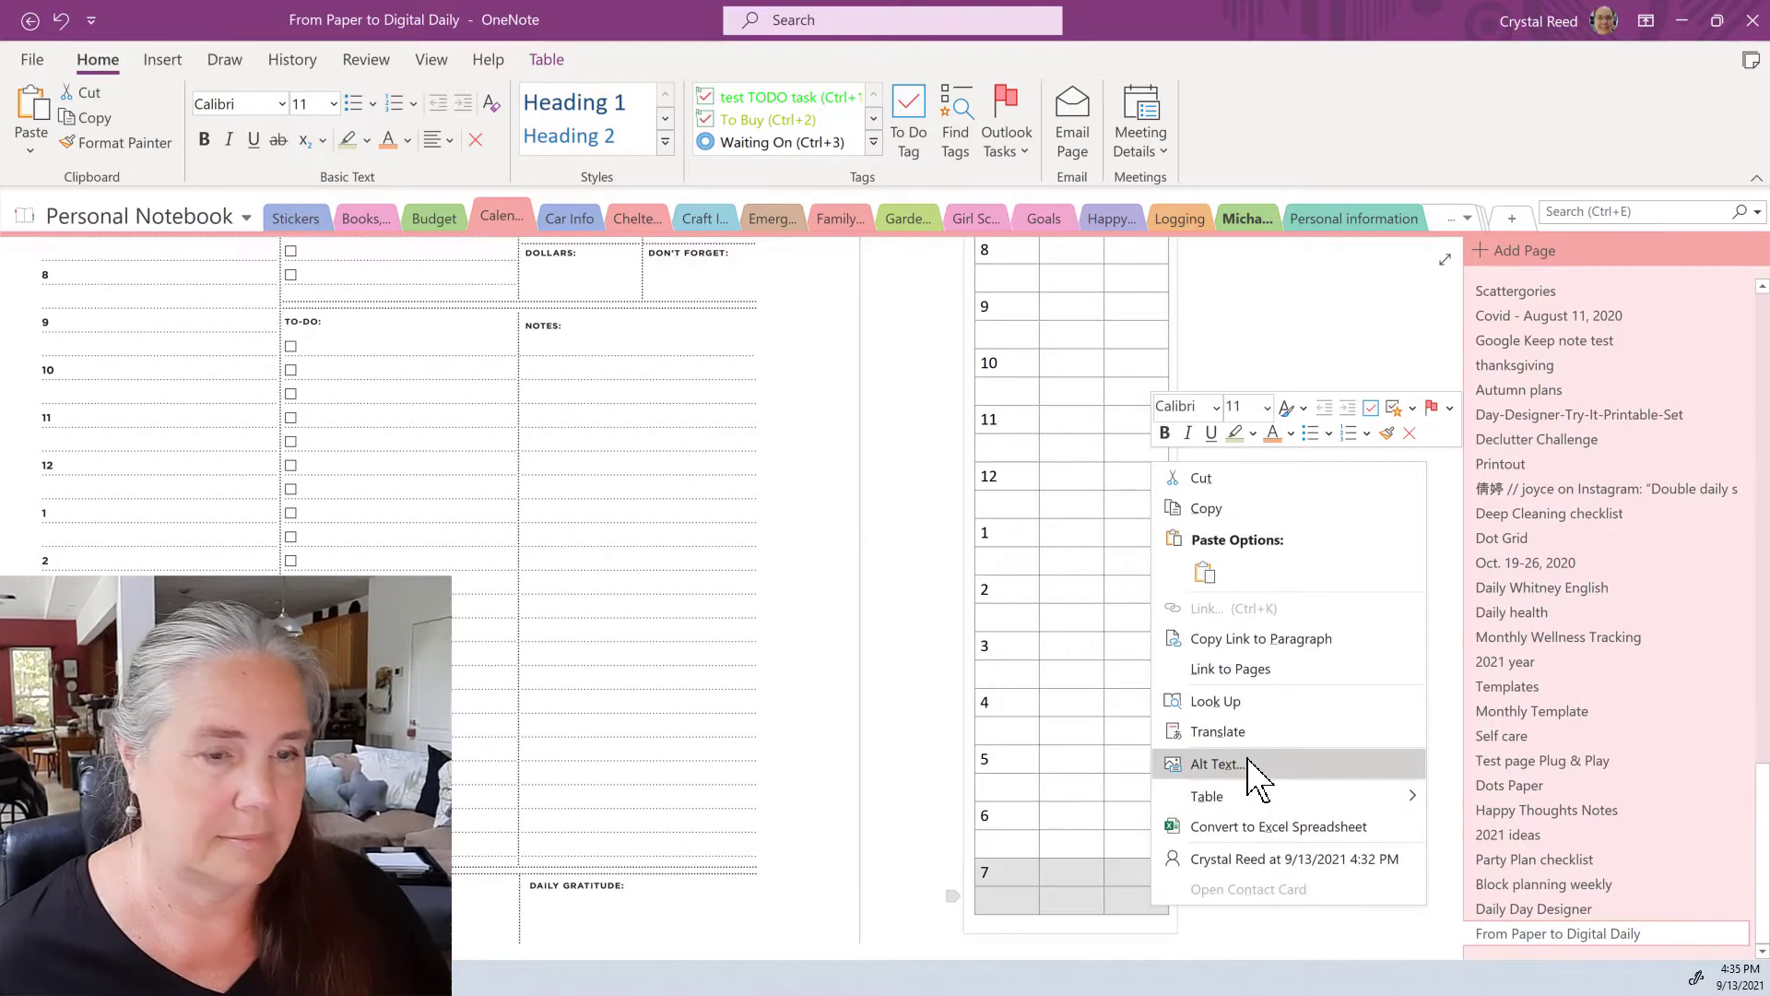
pyautogui.click(1493, 601)
pyautogui.scroll(-1, 1198, 738)
pyautogui.click(1010, 874)
pyautogui.write('8')
pyautogui.click(1009, 873)
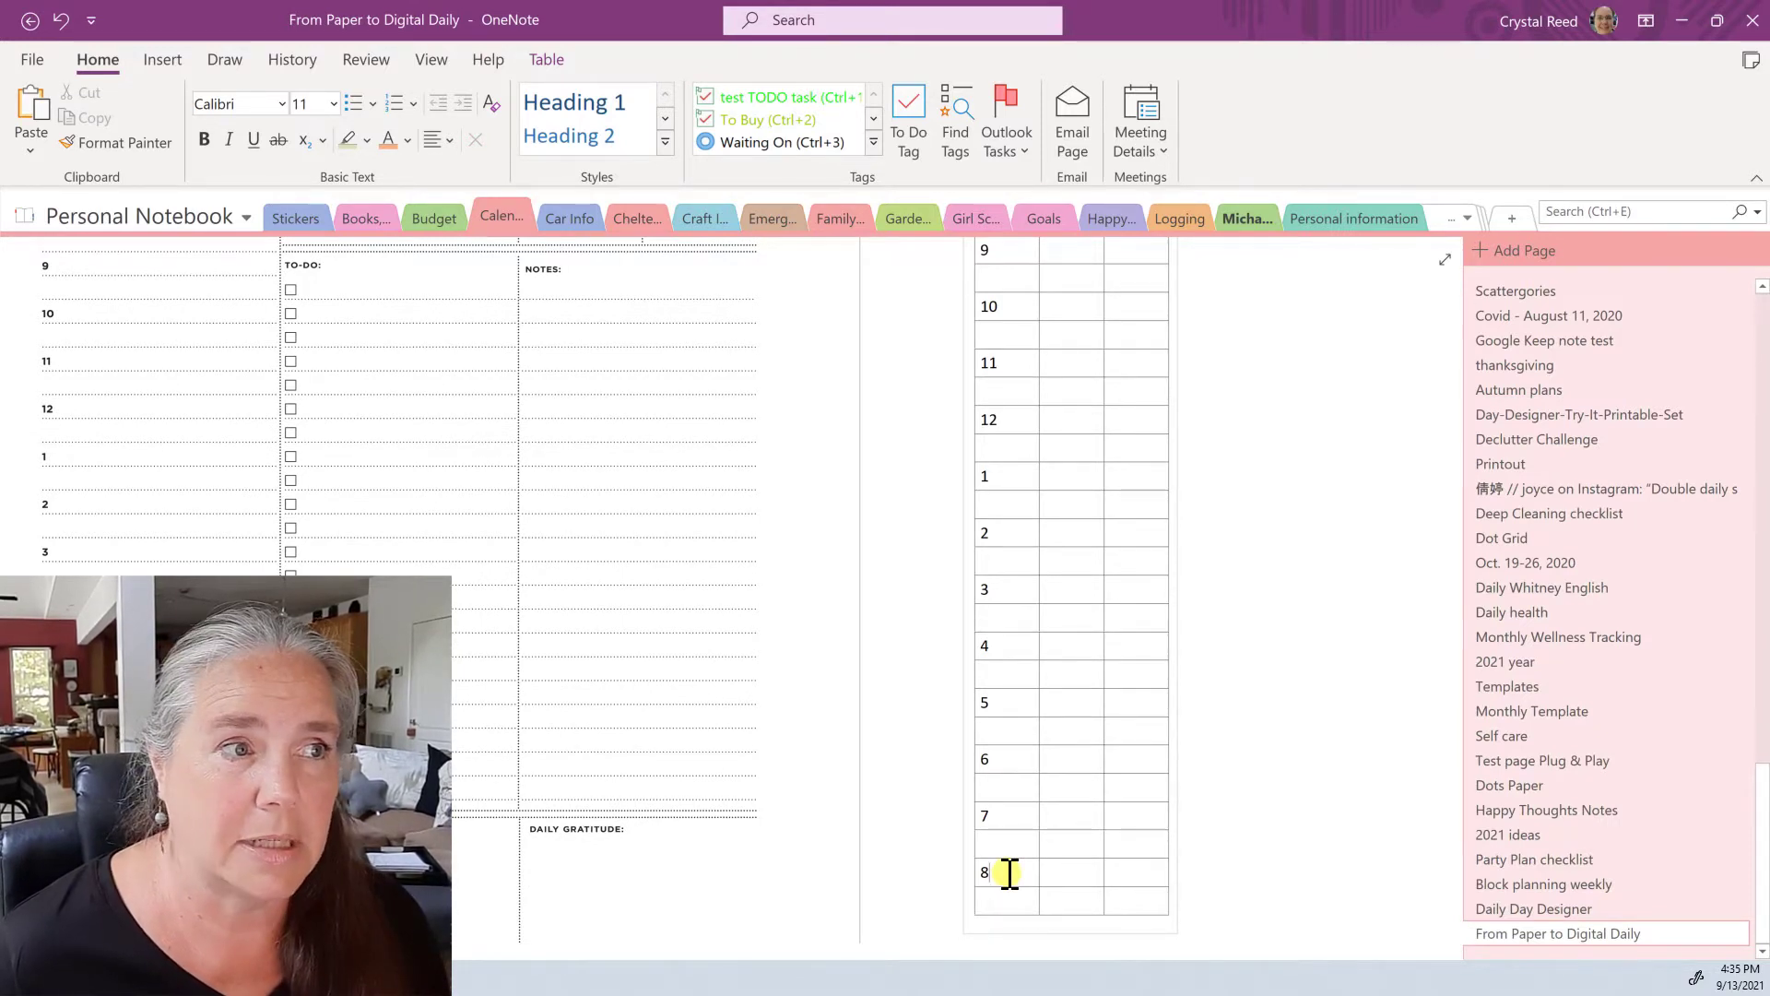
# Step: Enter the heading "Today's Top Three:" in the second column of the table's first row
pyautogui.scroll(4, 1009, 873)
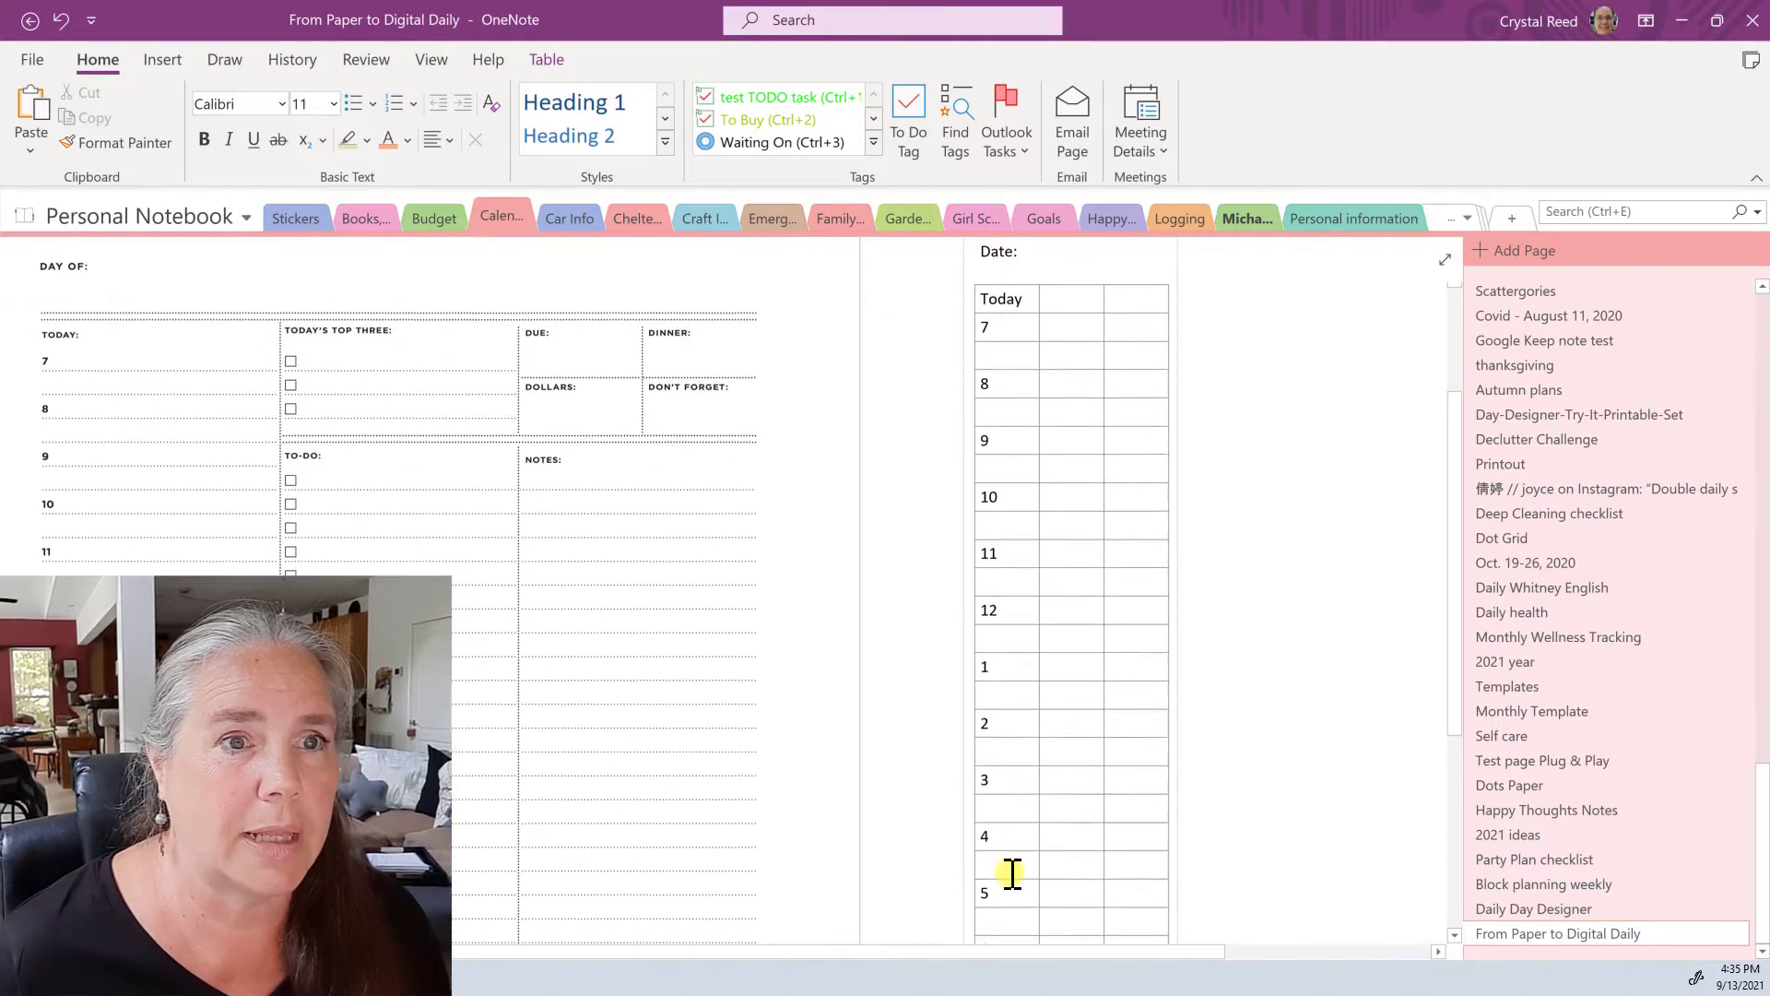
pyautogui.click(1096, 303)
pyautogui.write('Today')
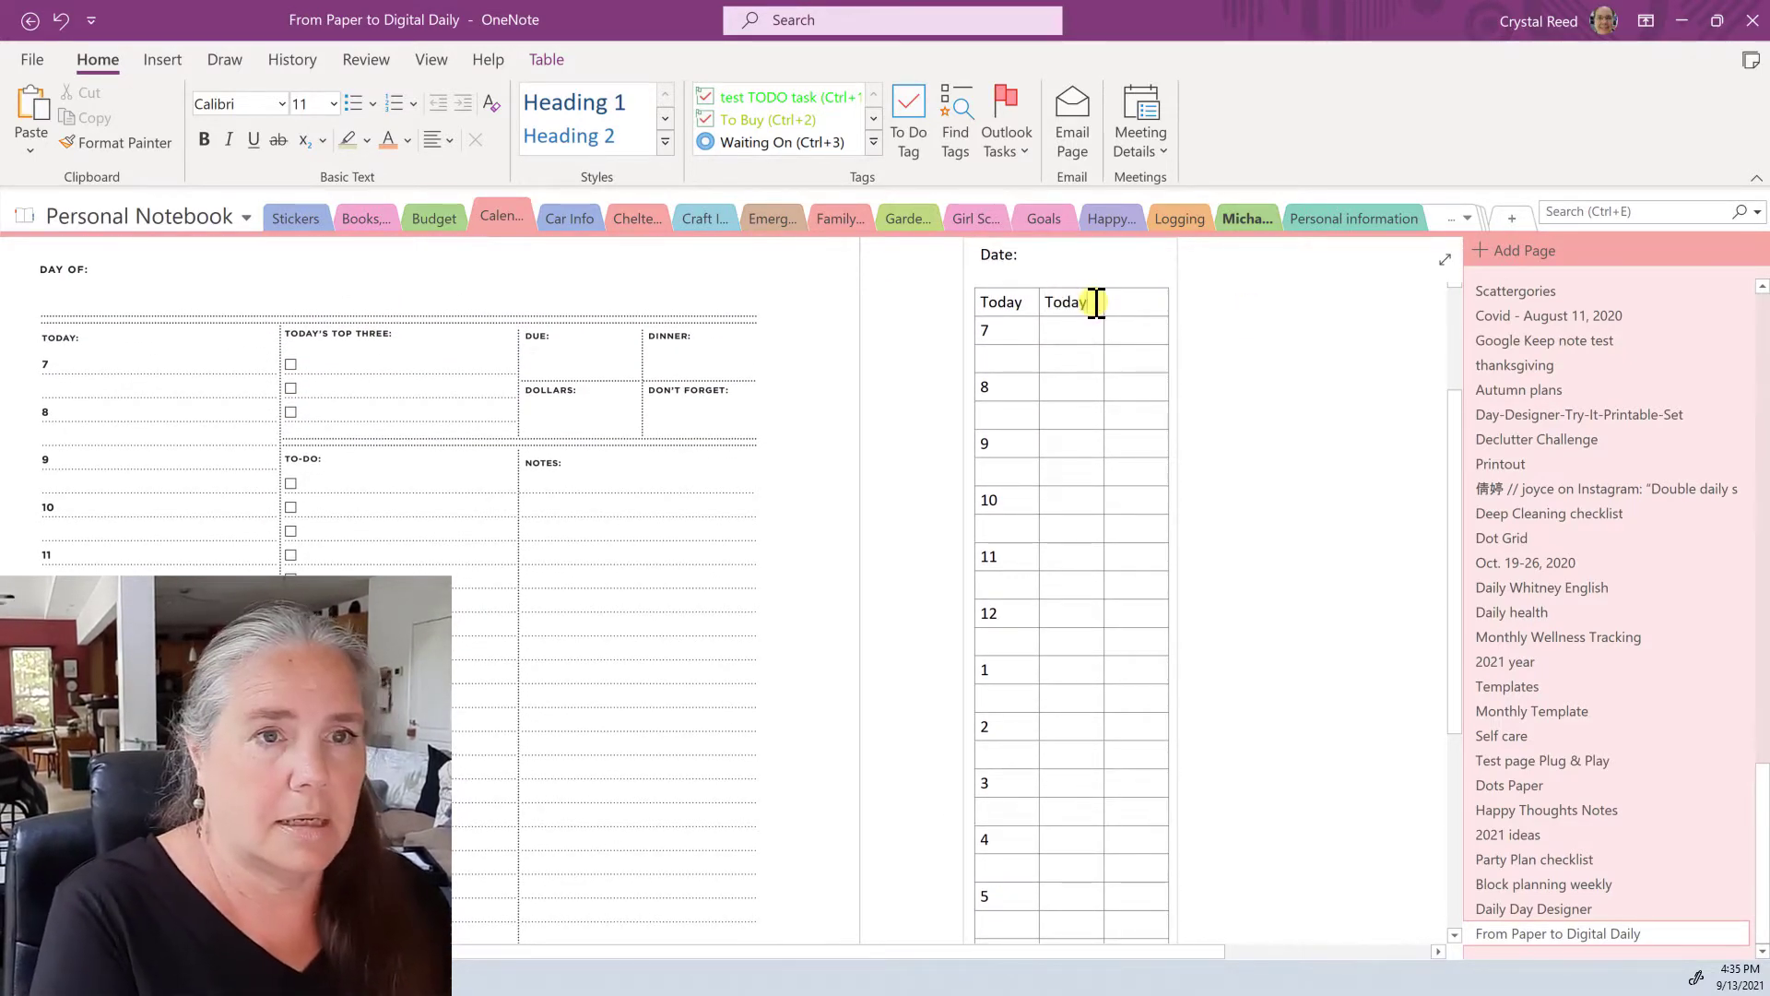
pyautogui.write("'s Top")
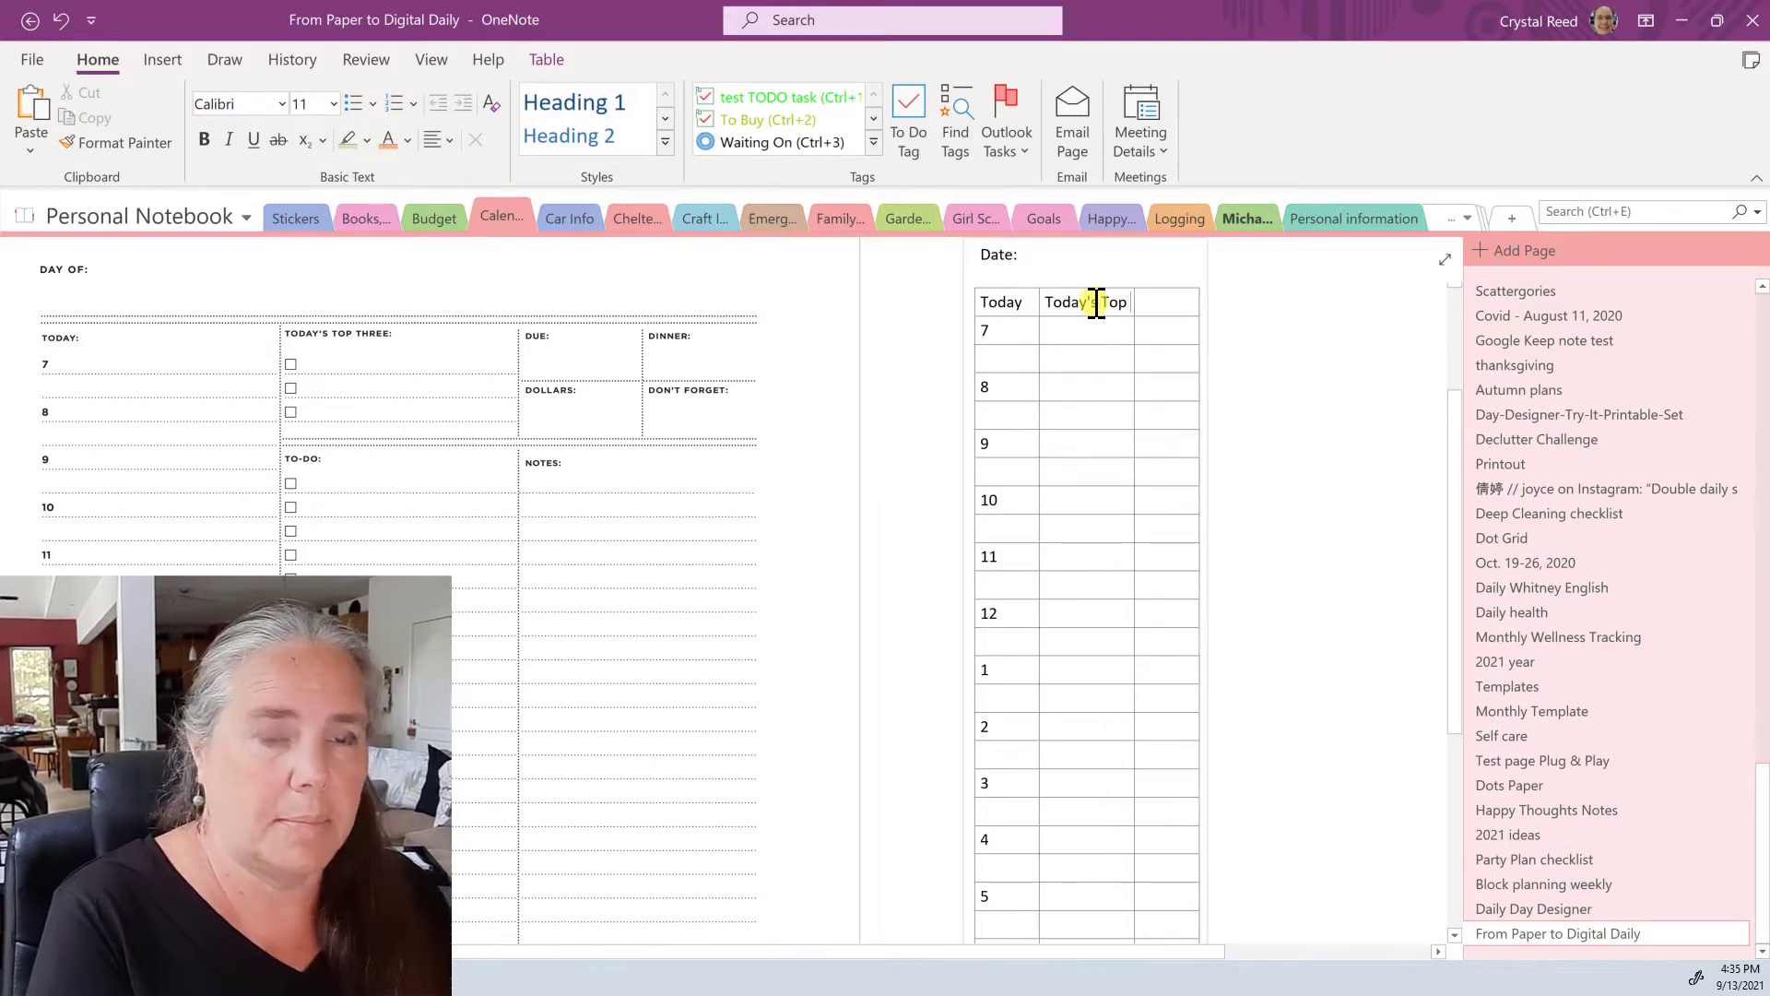
pyautogui.write(' Thr')
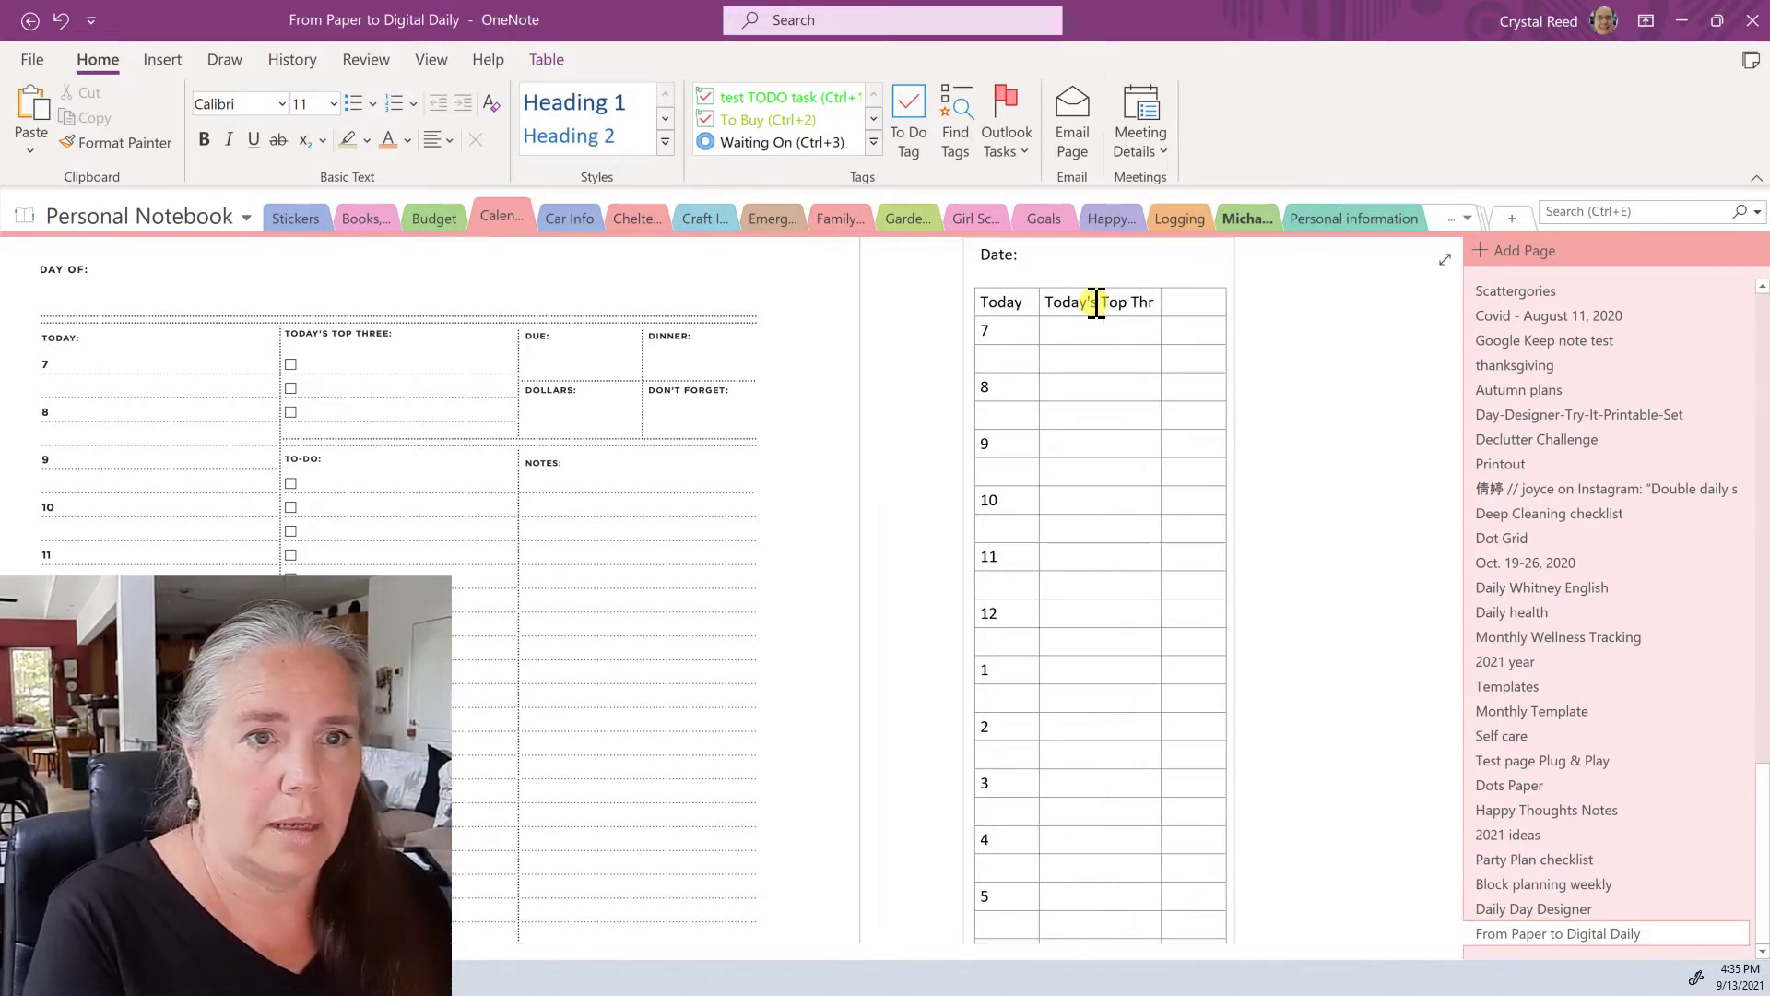
pyautogui.write('ee:')
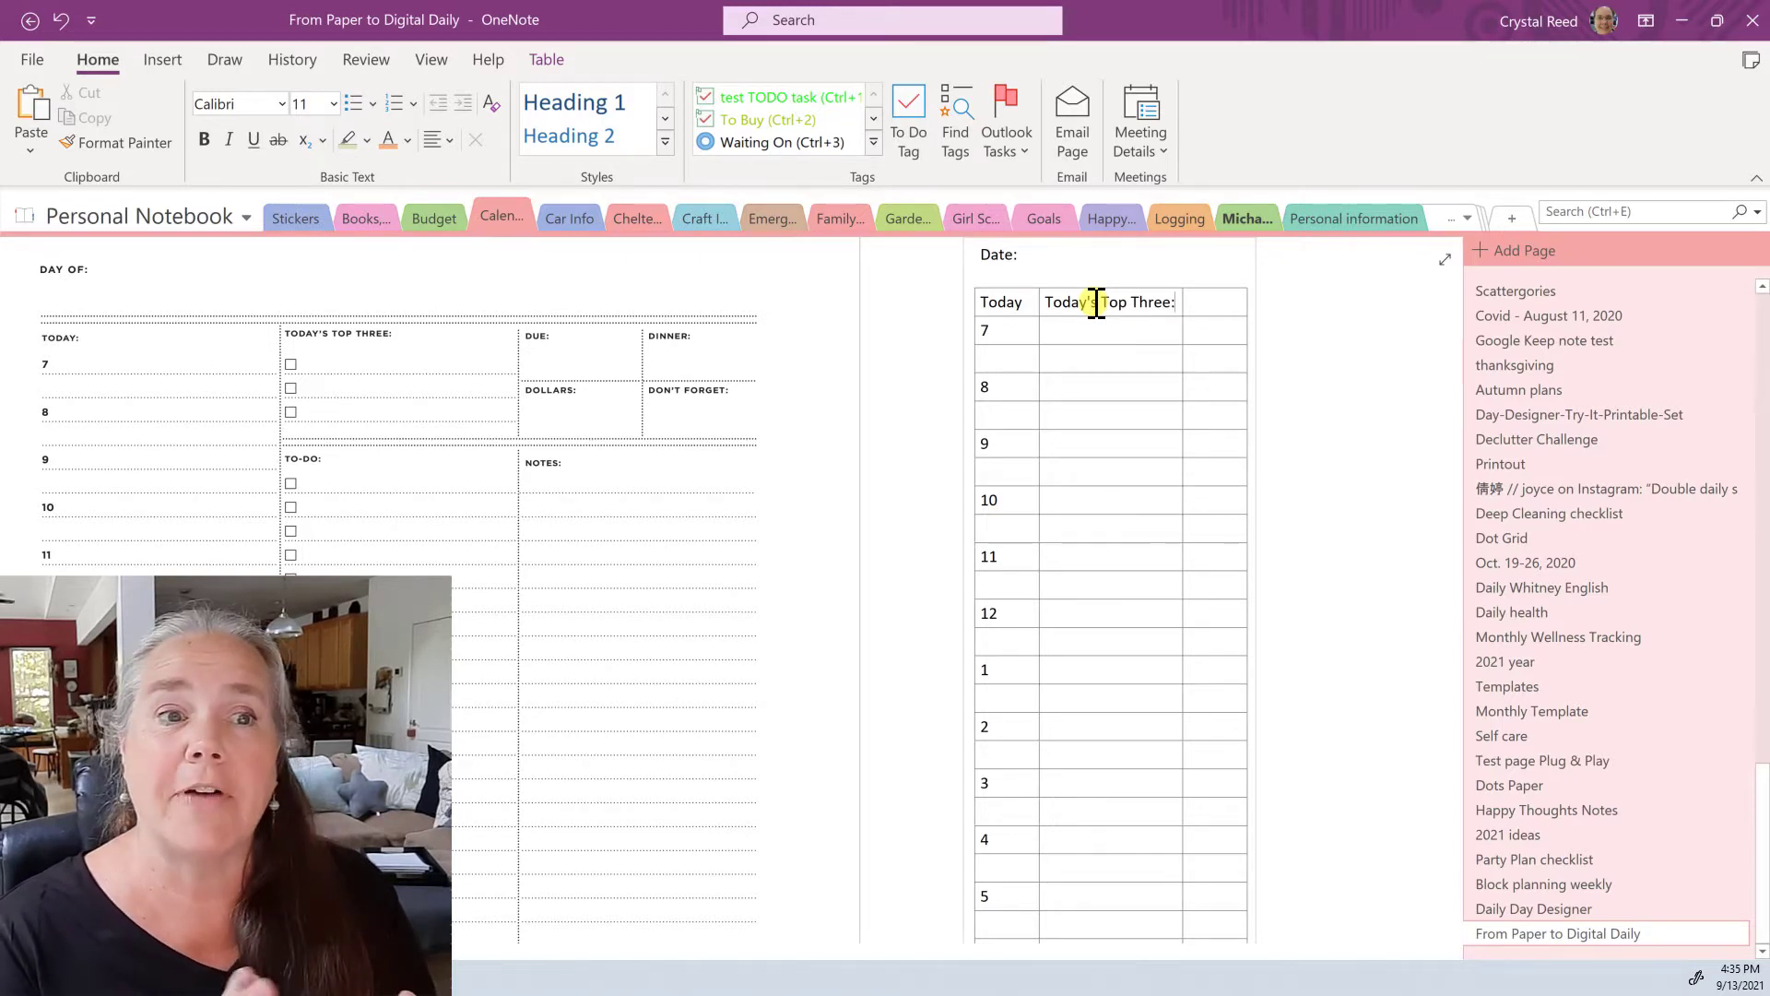
# Step: Widen the note container around the table and make the "Today" column wider
pyautogui.scroll(1, 1113, 324)
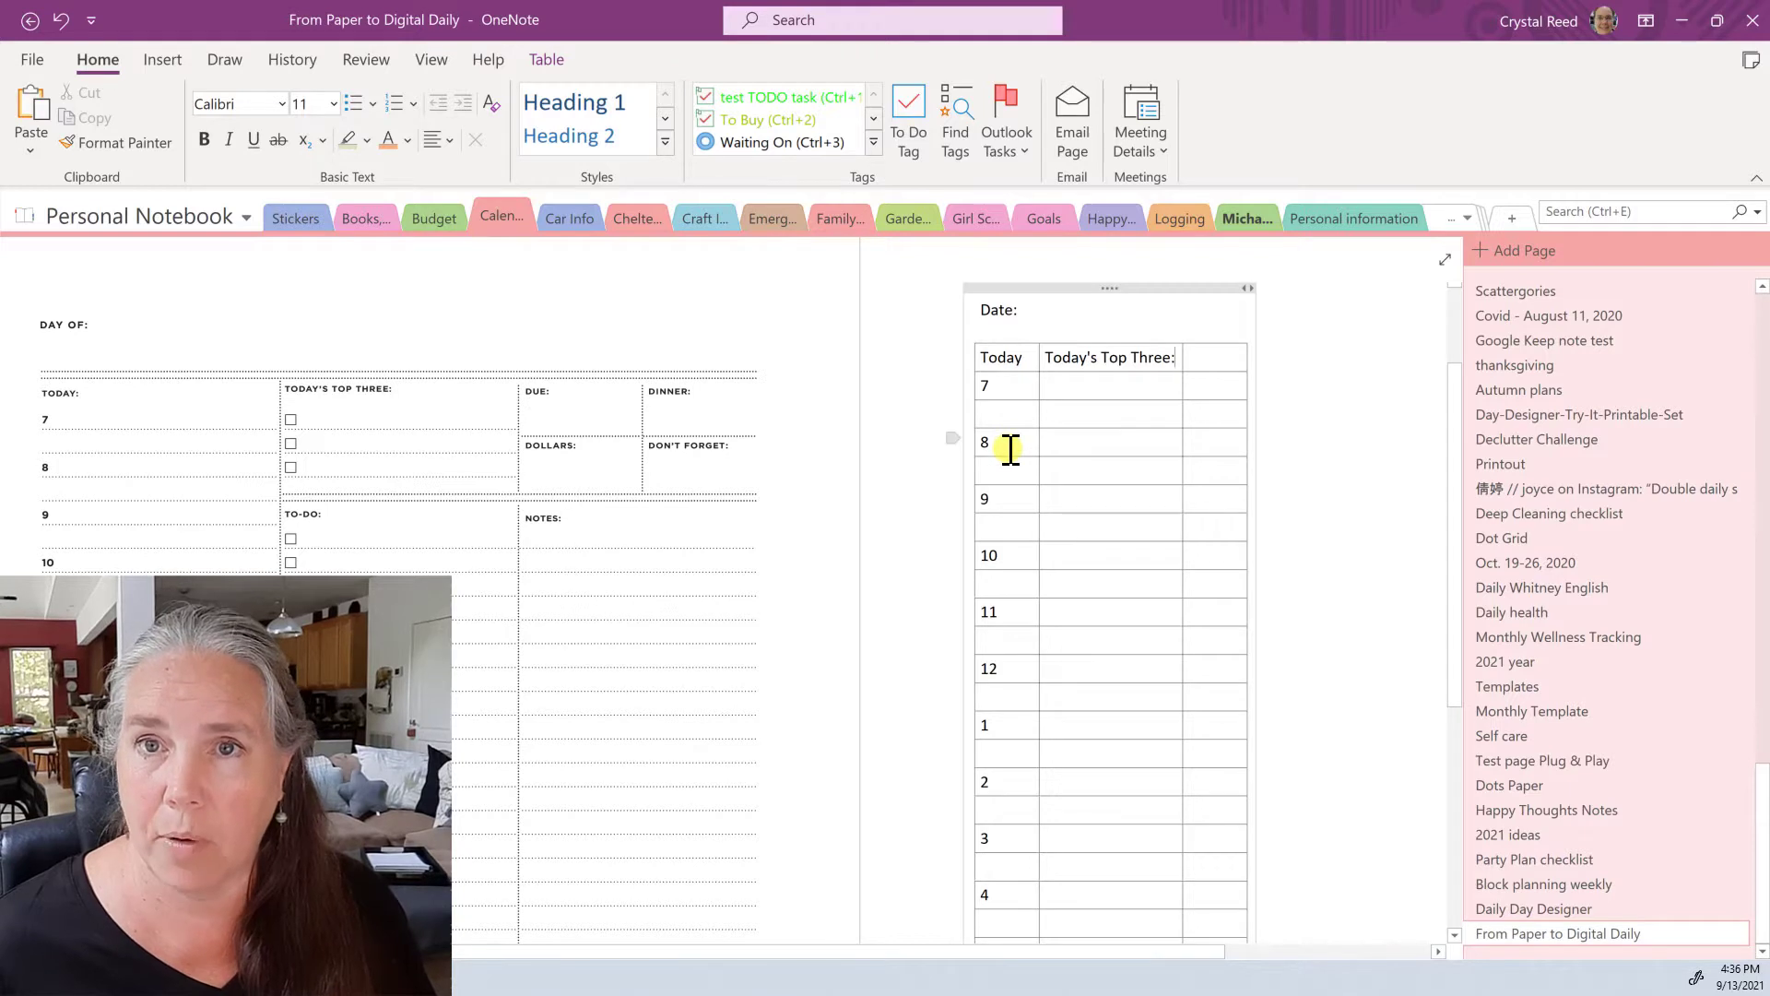
pyautogui.click(1114, 287)
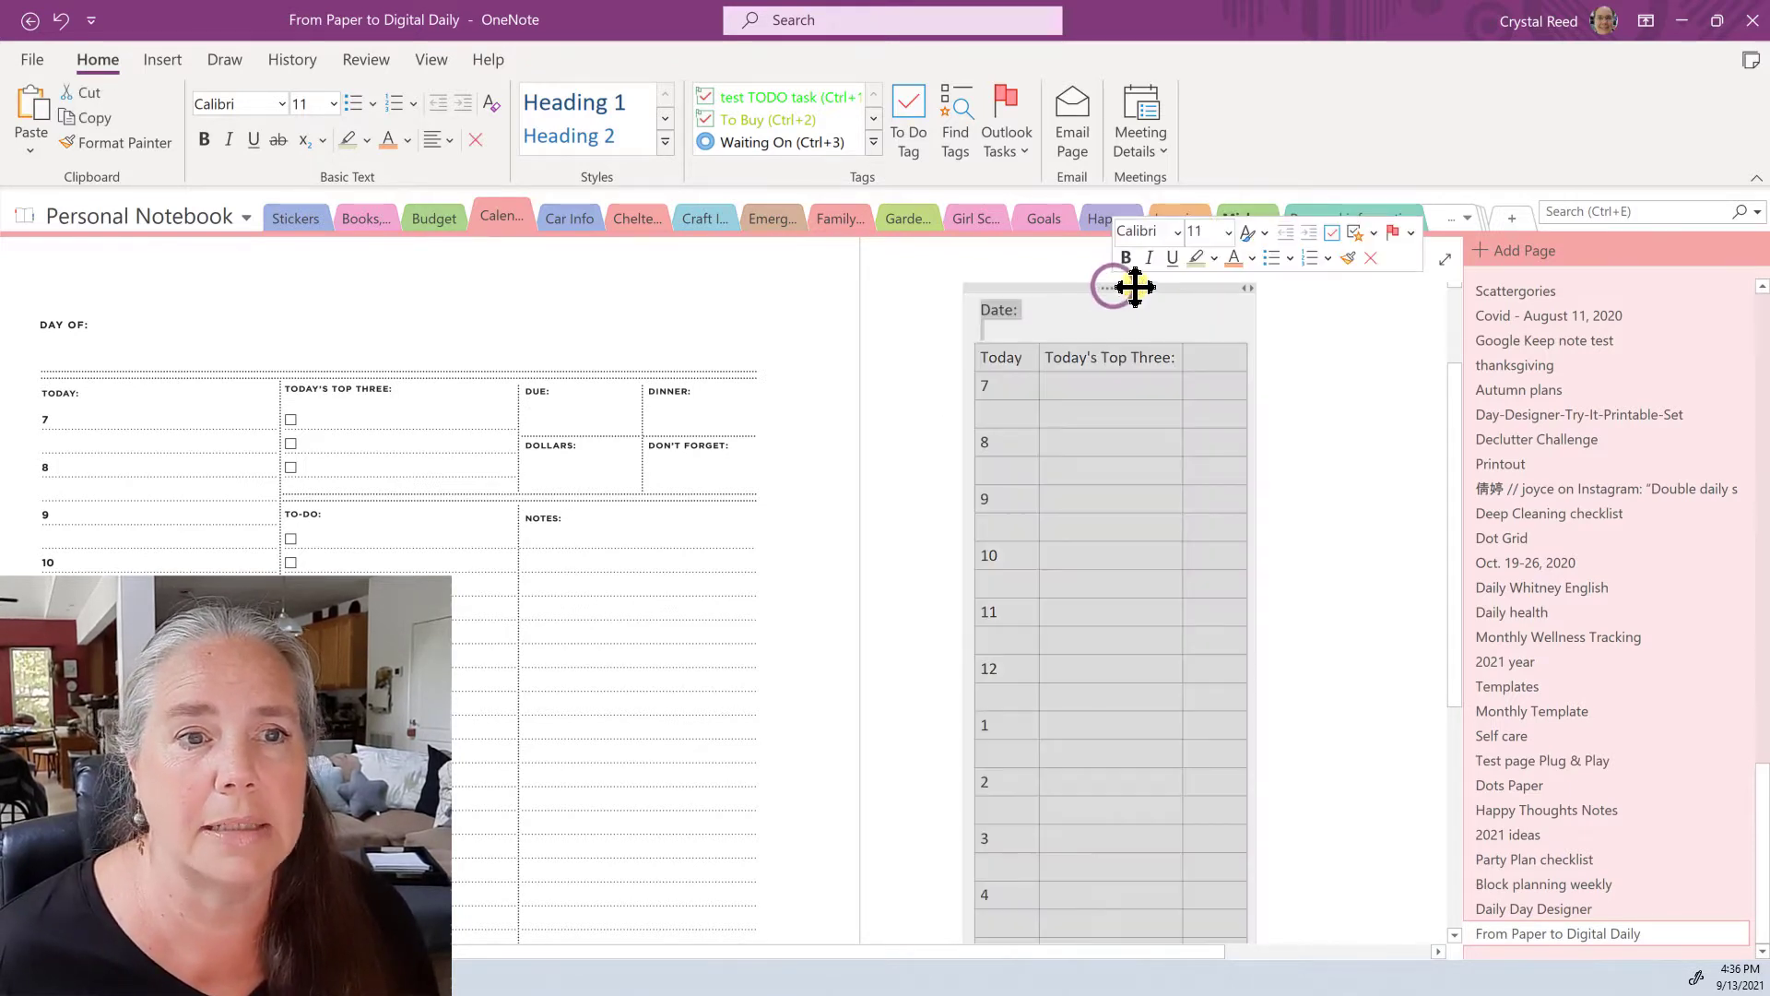
pyautogui.click(1139, 286)
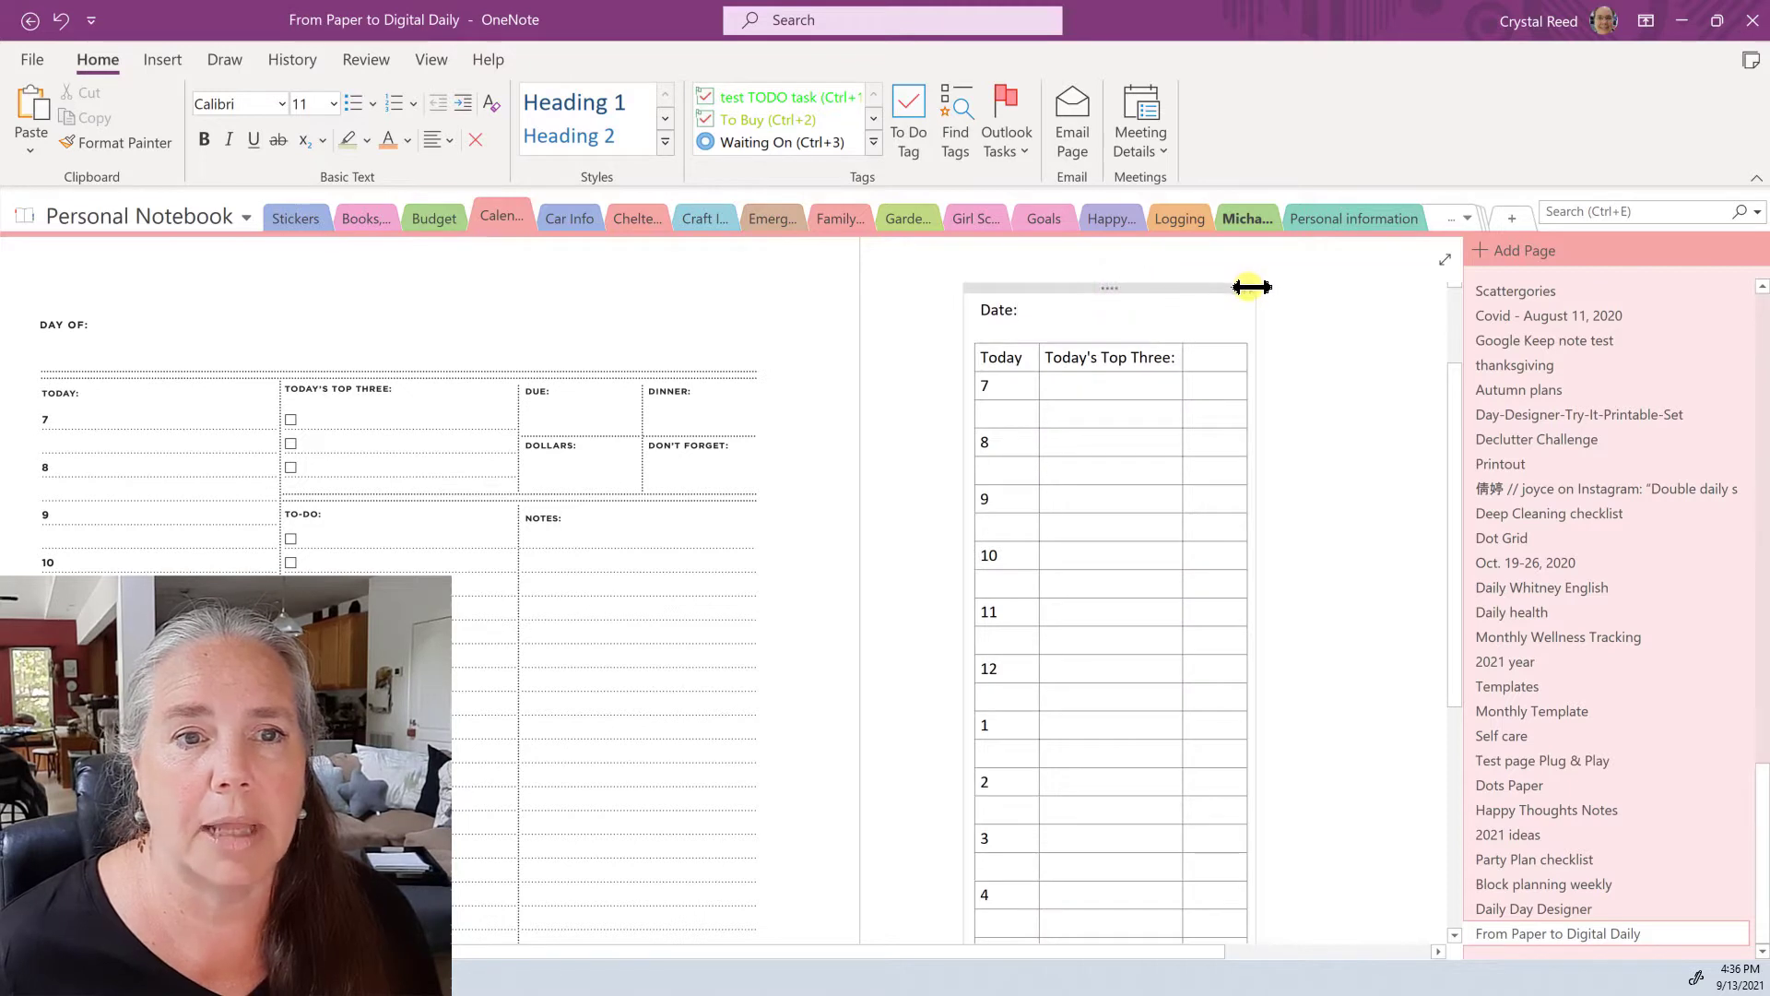
pyautogui.moveTo(1252, 287); pyautogui.dragTo(1427, 289)
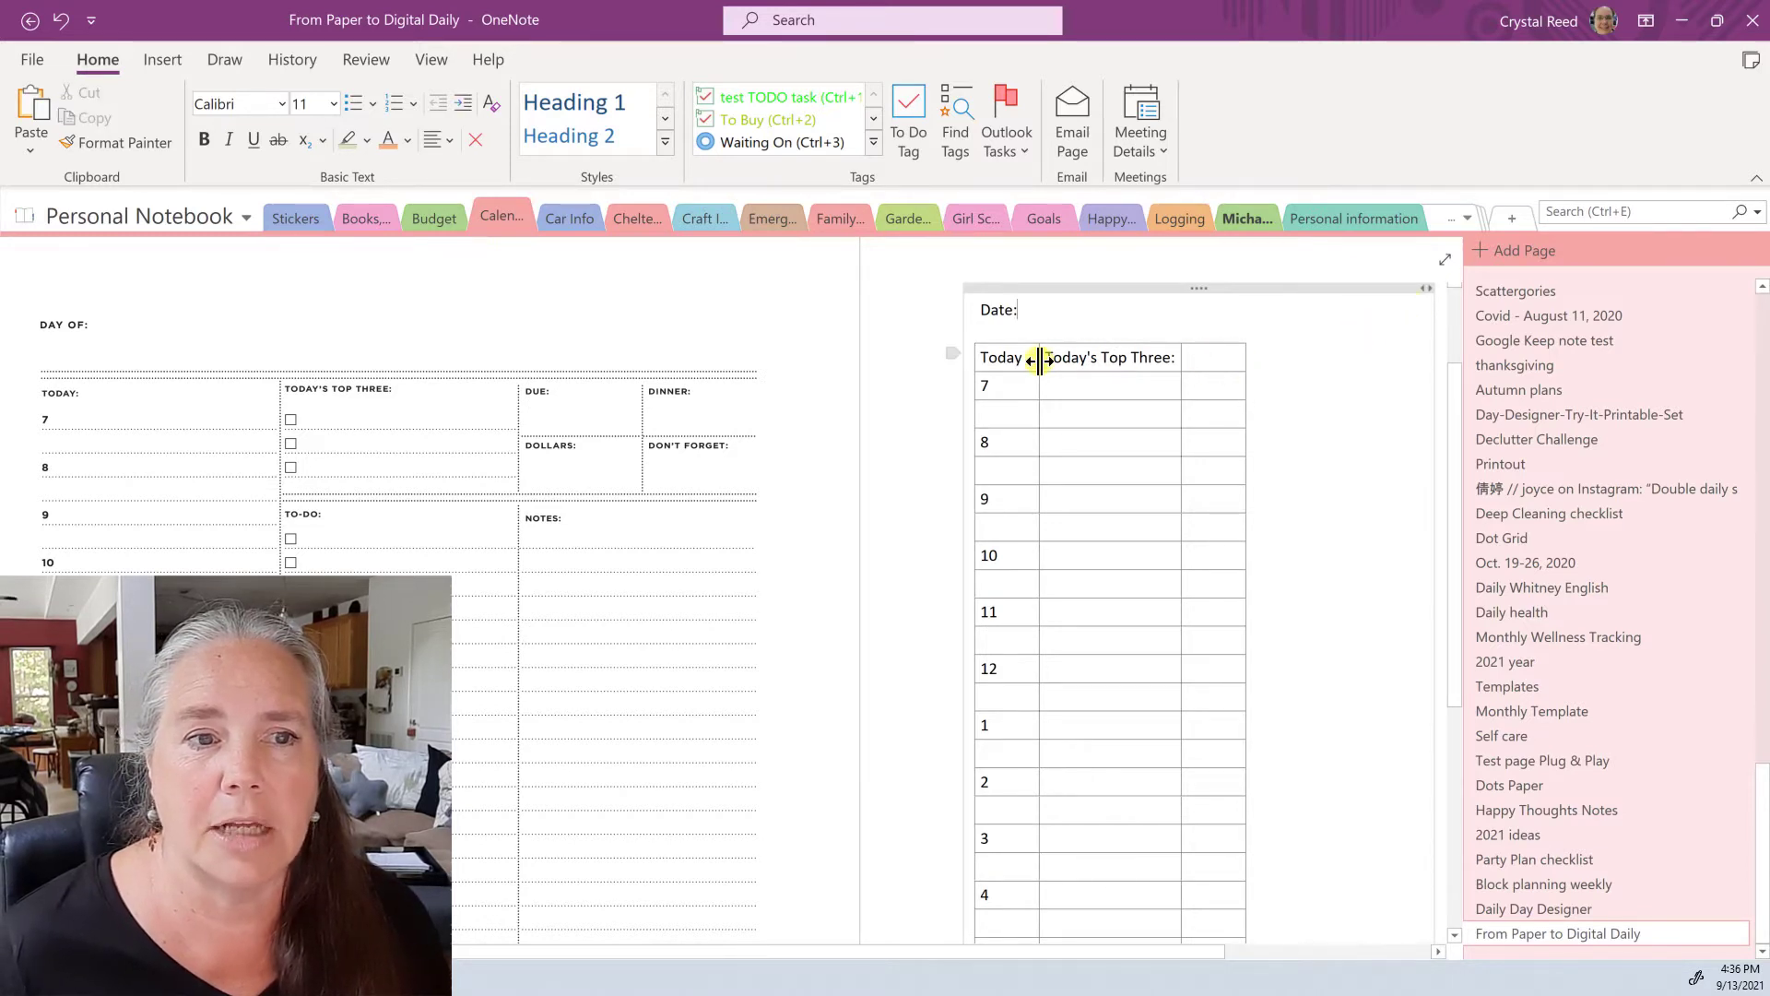
pyautogui.moveTo(1039, 359); pyautogui.dragTo(1125, 358)
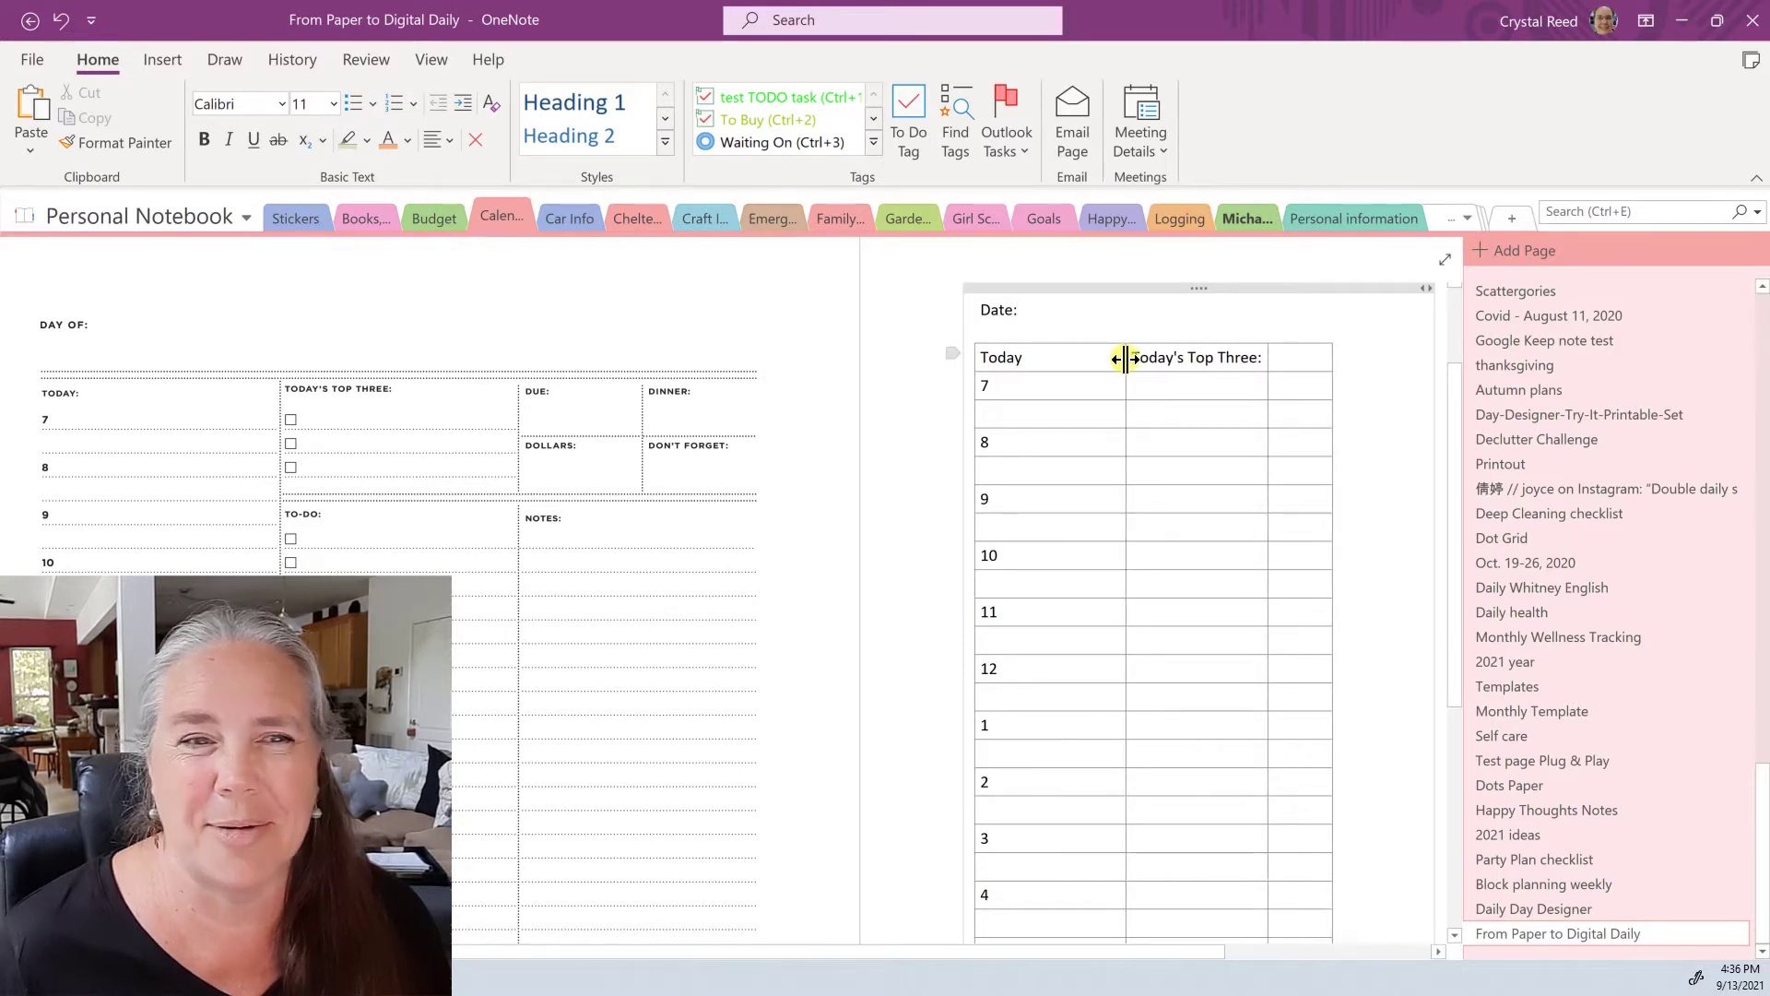
# Step: Fill the third column's first four rows with "Due:", "Dinner:", "Dollars:" and "Don't Forget:", and widen that column almost to the container's edge
pyautogui.click(1299, 359)
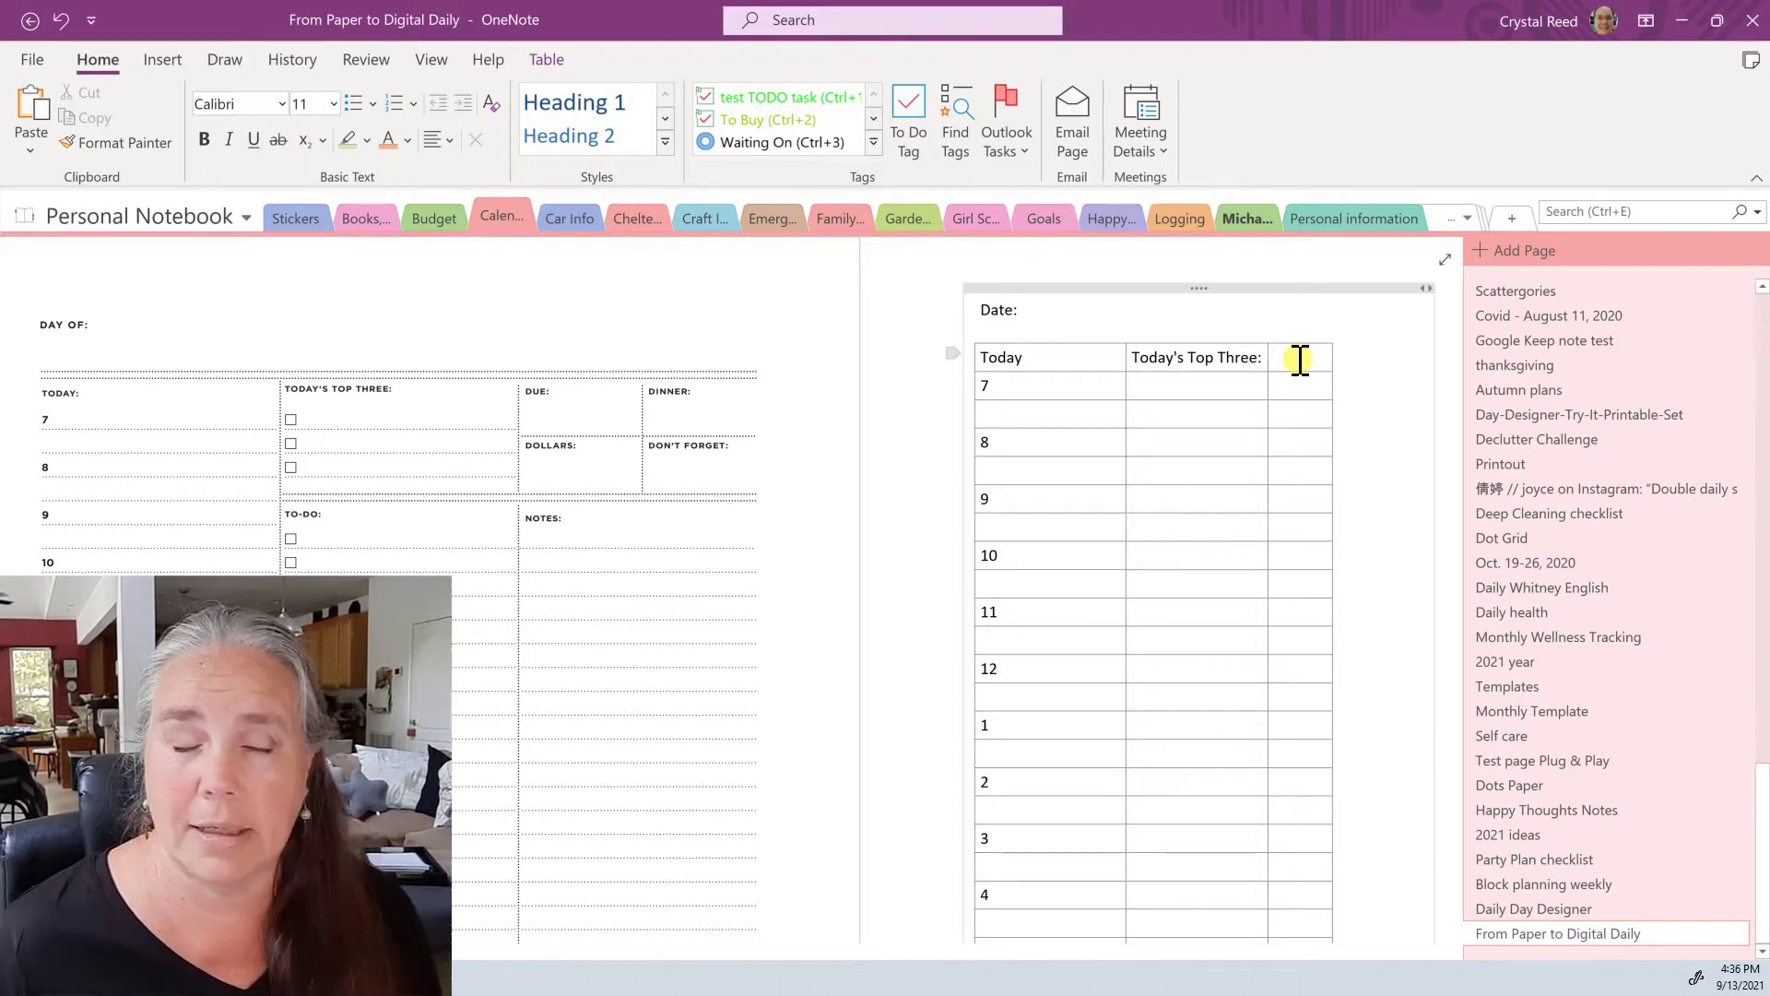
pyautogui.write('Due:')
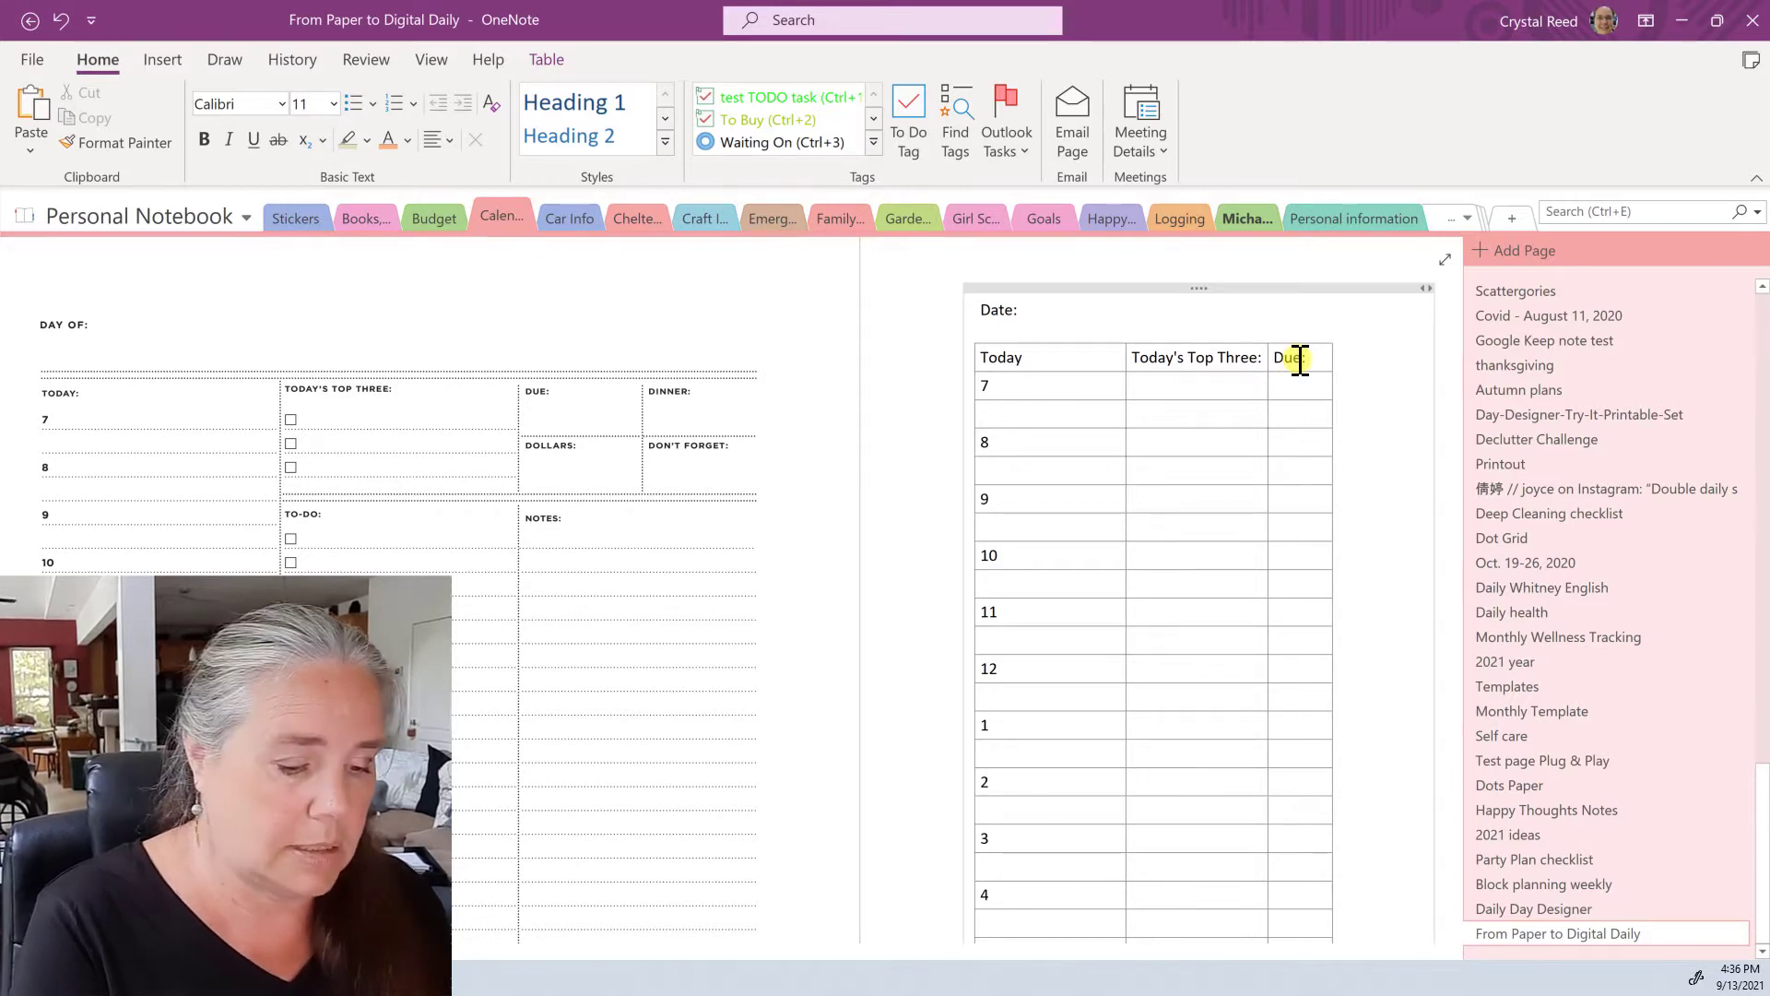
pyautogui.press('Down')
pyautogui.write('Dinne')
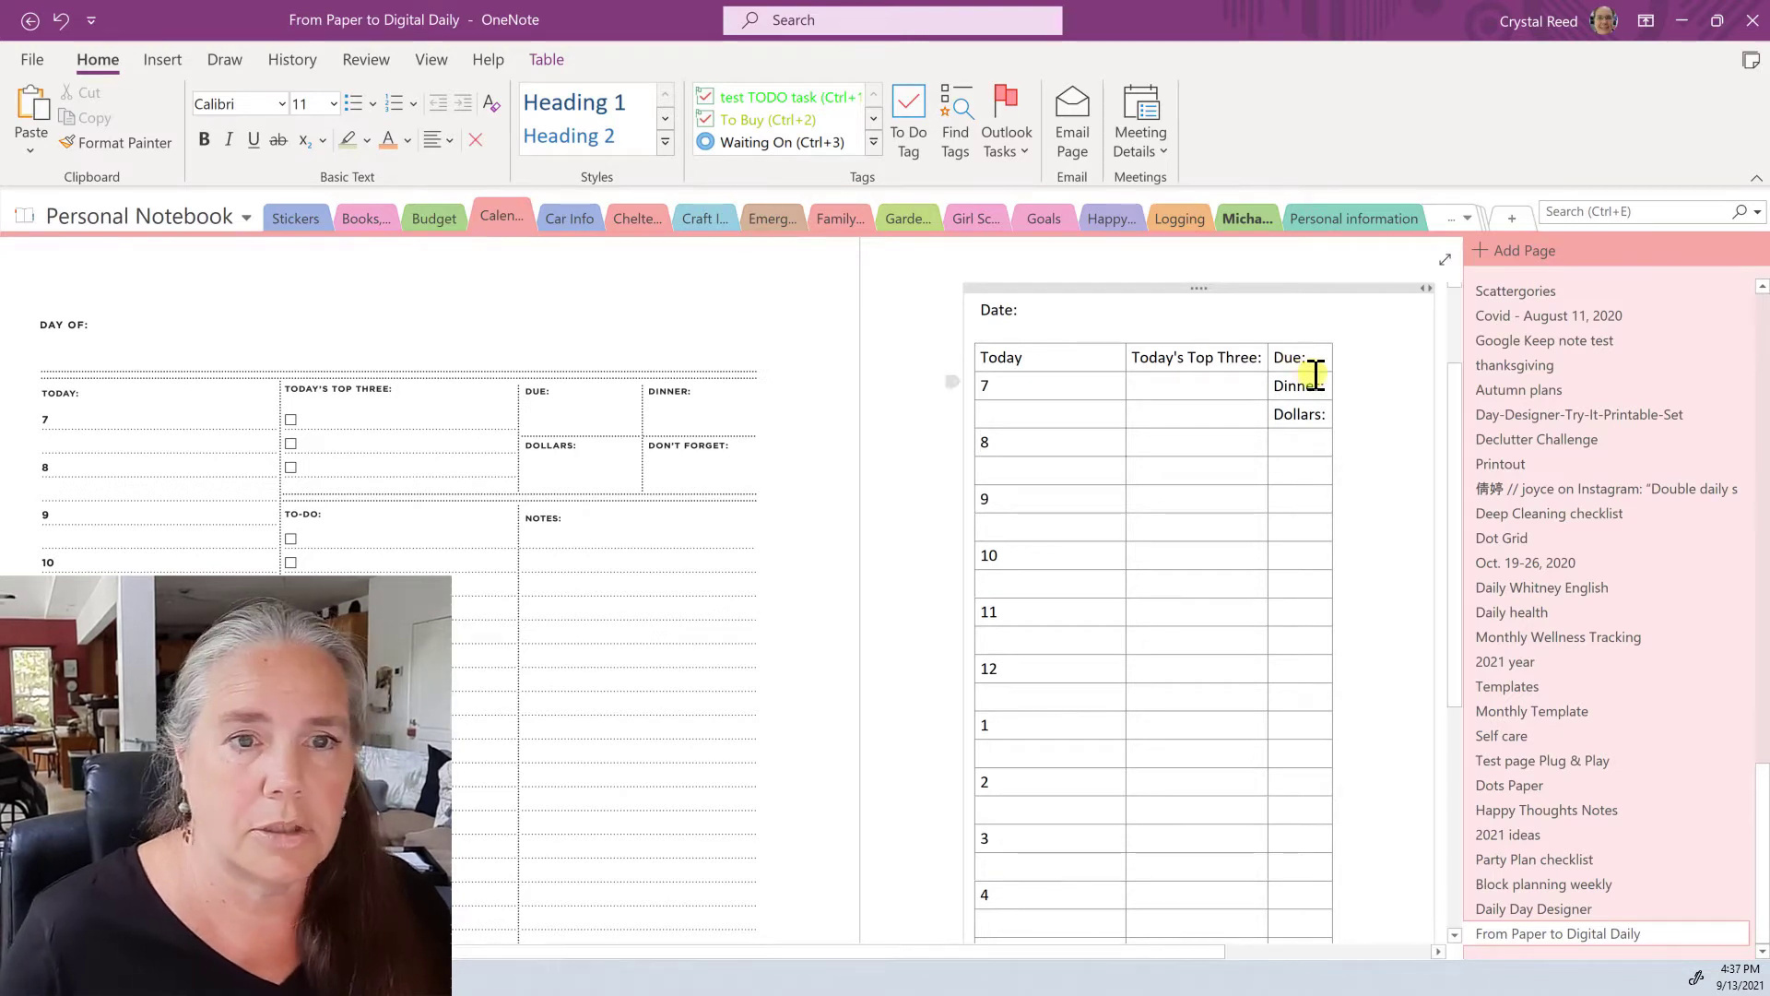
pyautogui.click(1284, 443)
pyautogui.write('Do')
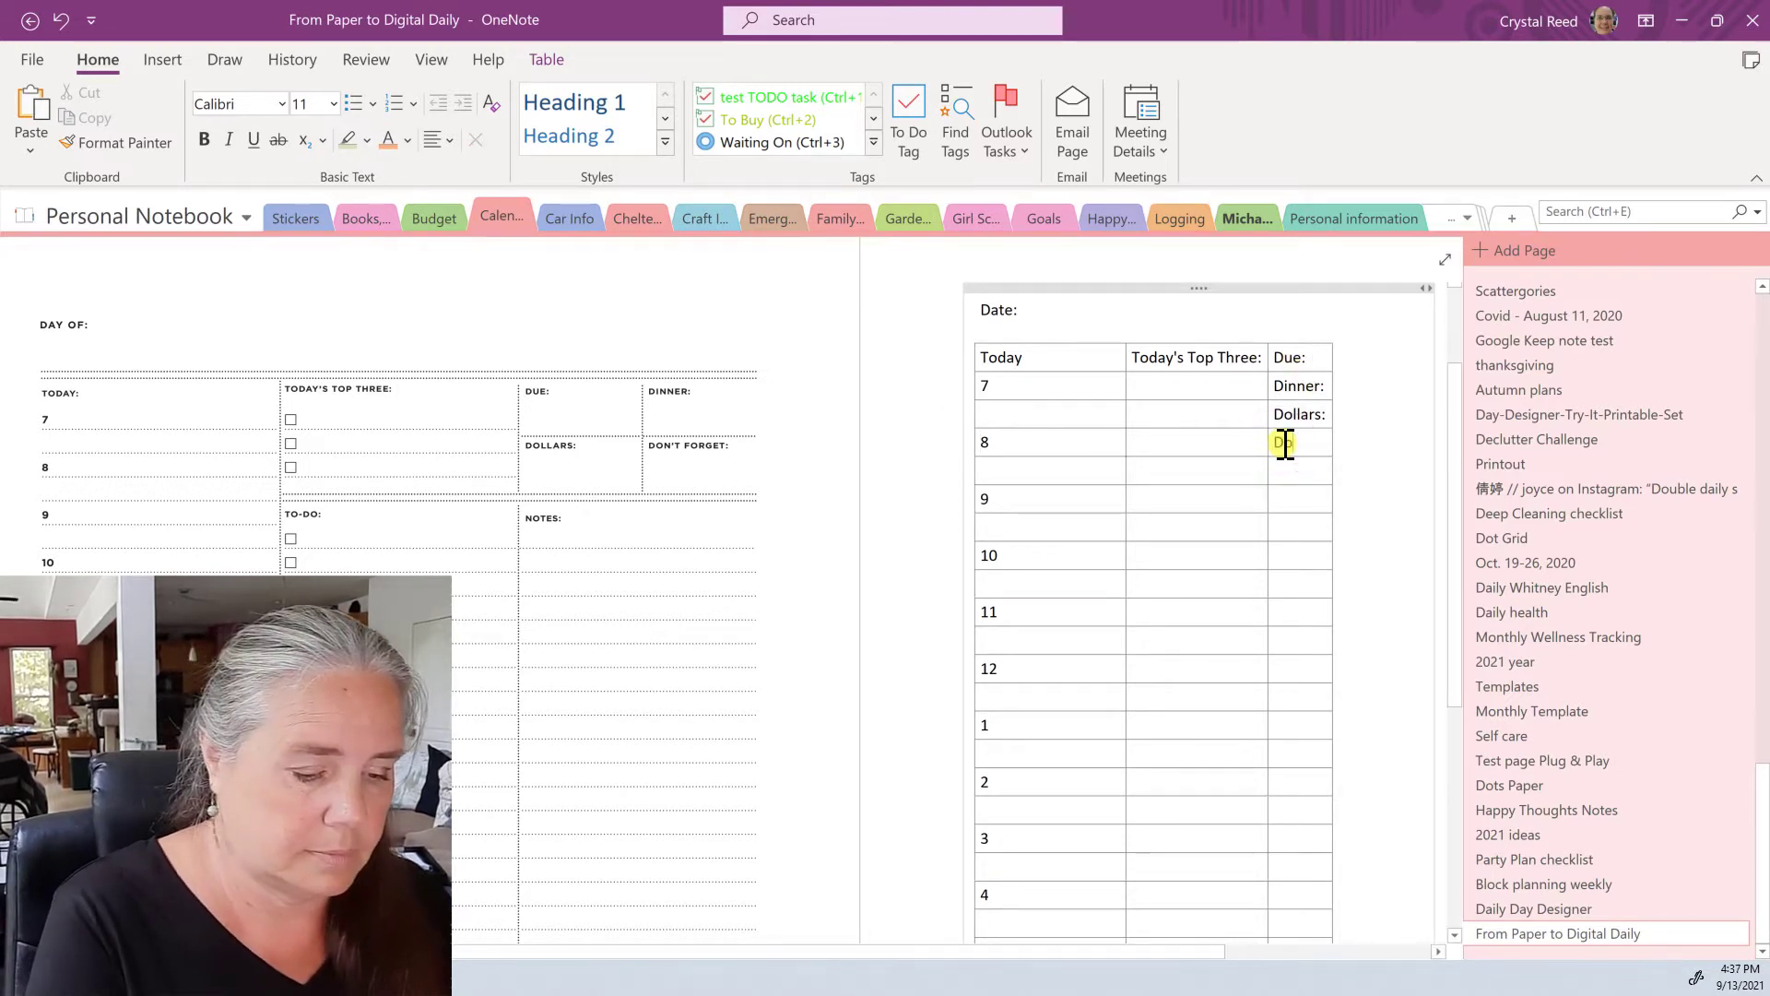
pyautogui.write("n't Forget")
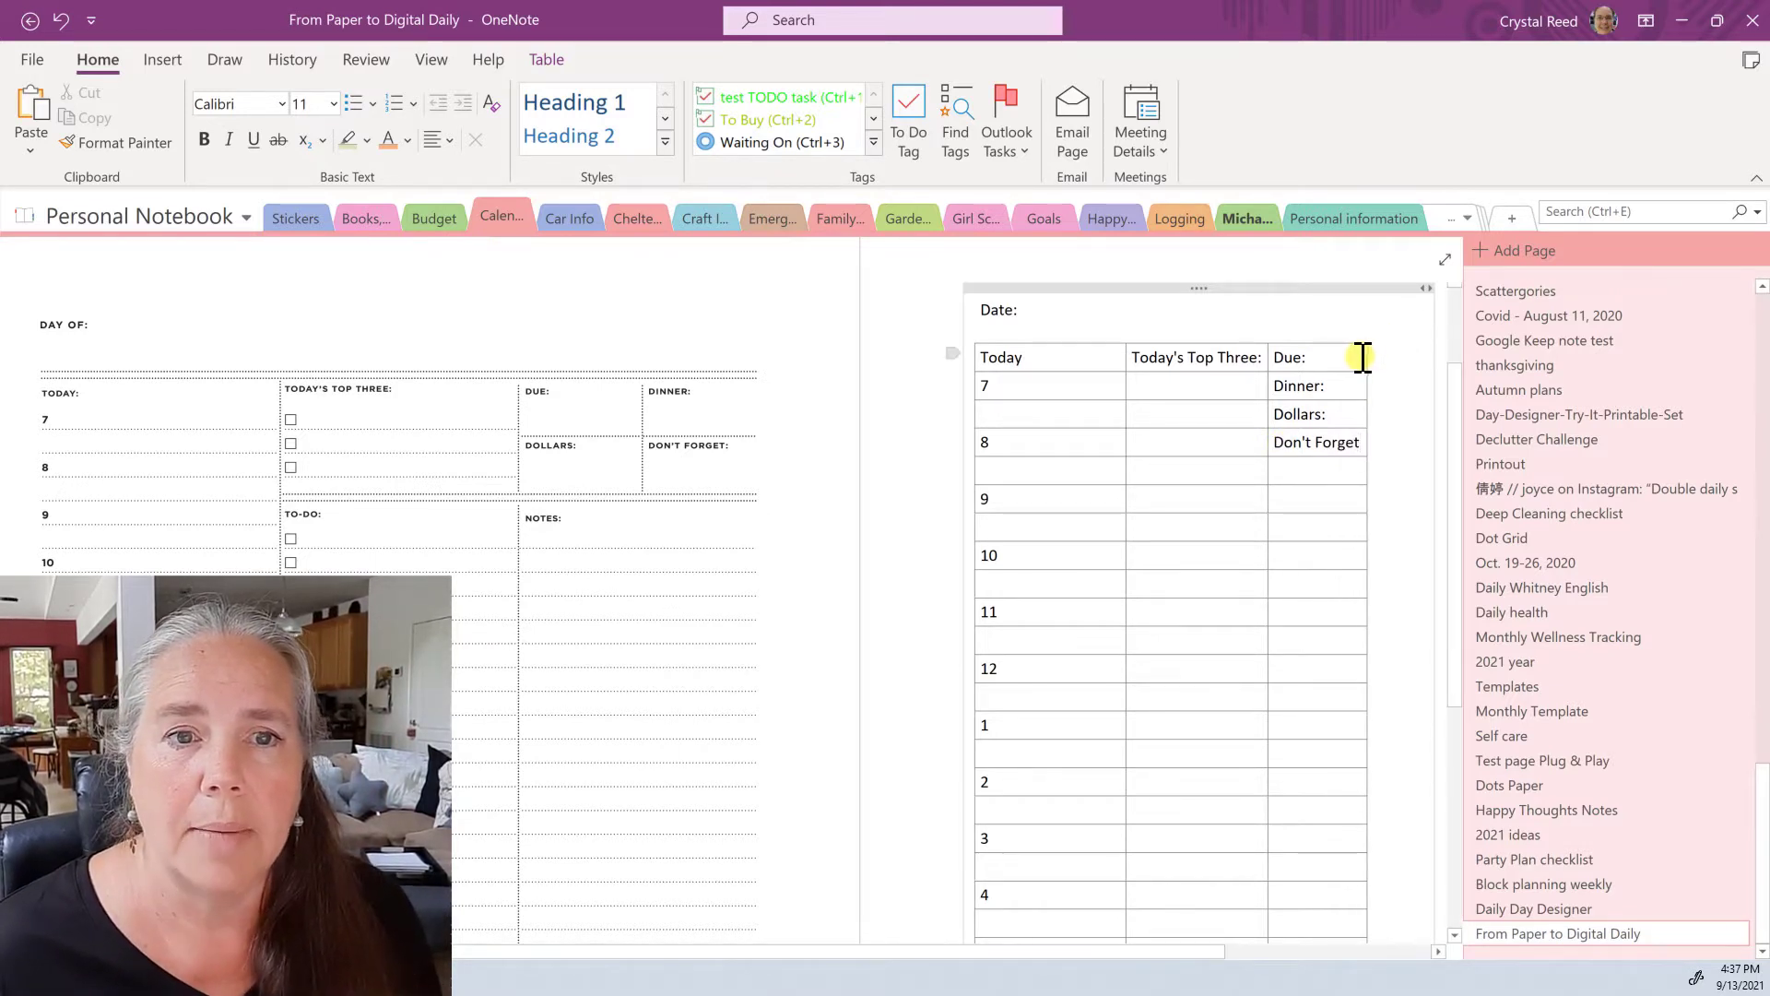
pyautogui.moveTo(1364, 356); pyautogui.dragTo(1421, 356)
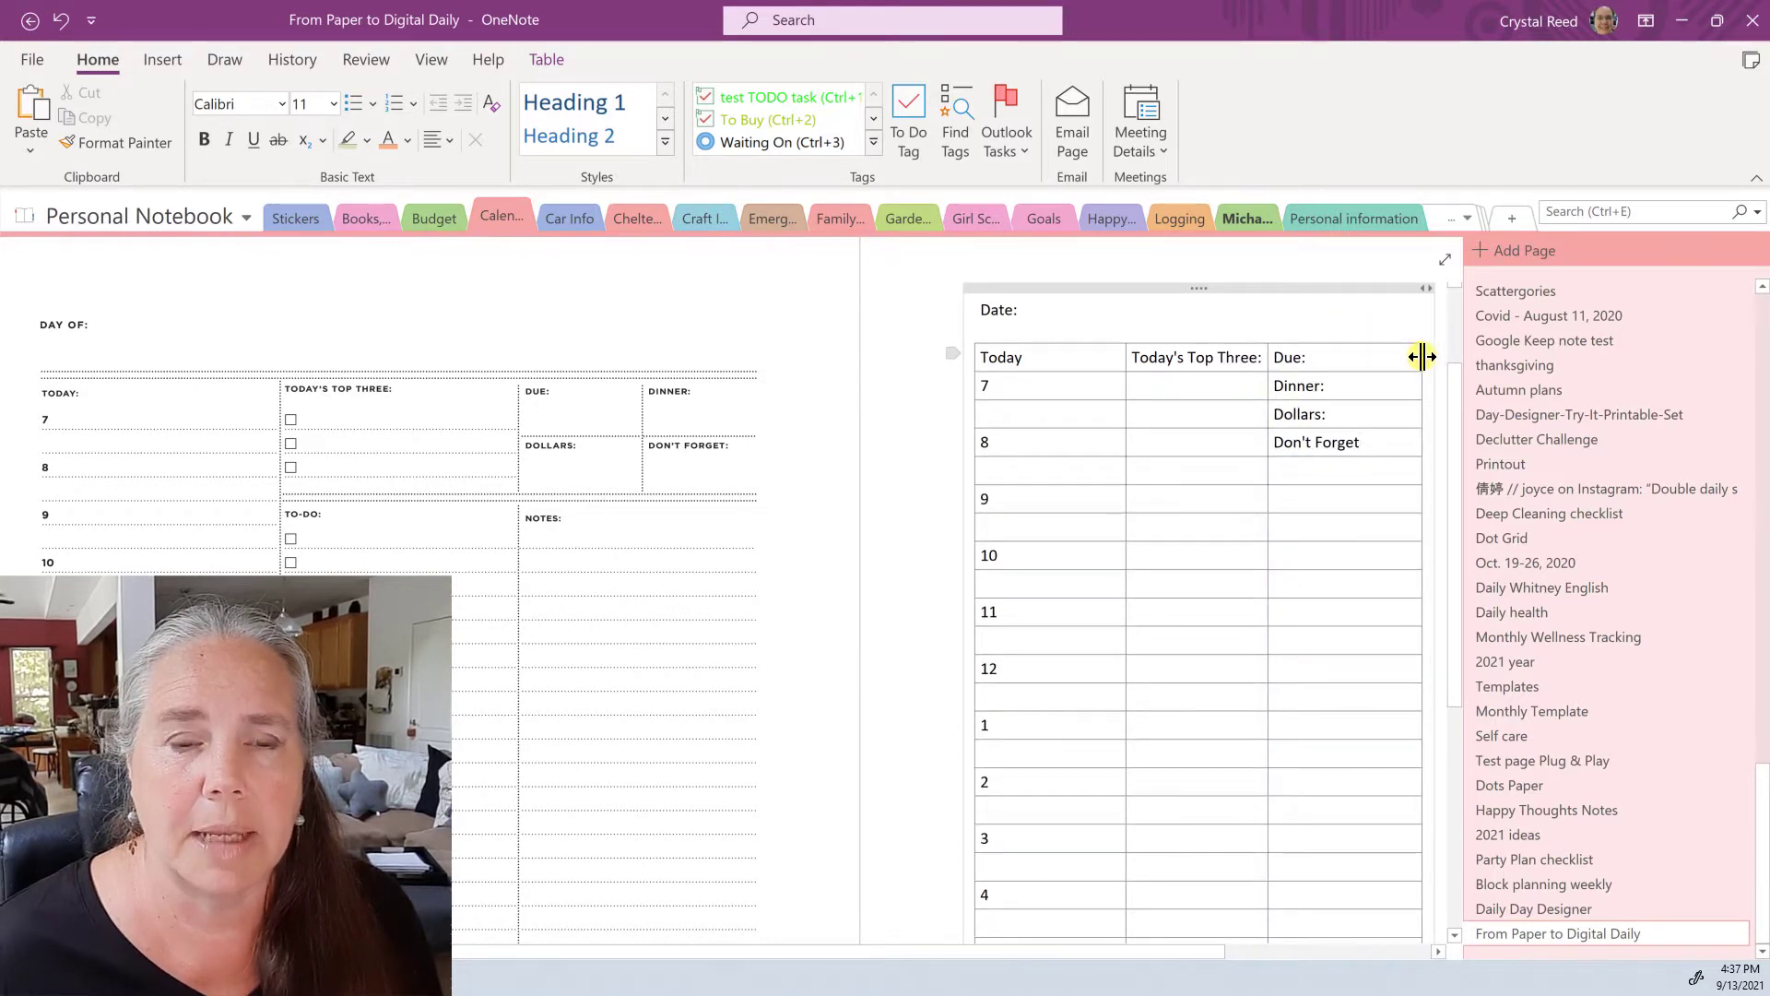
pyautogui.click(1379, 440)
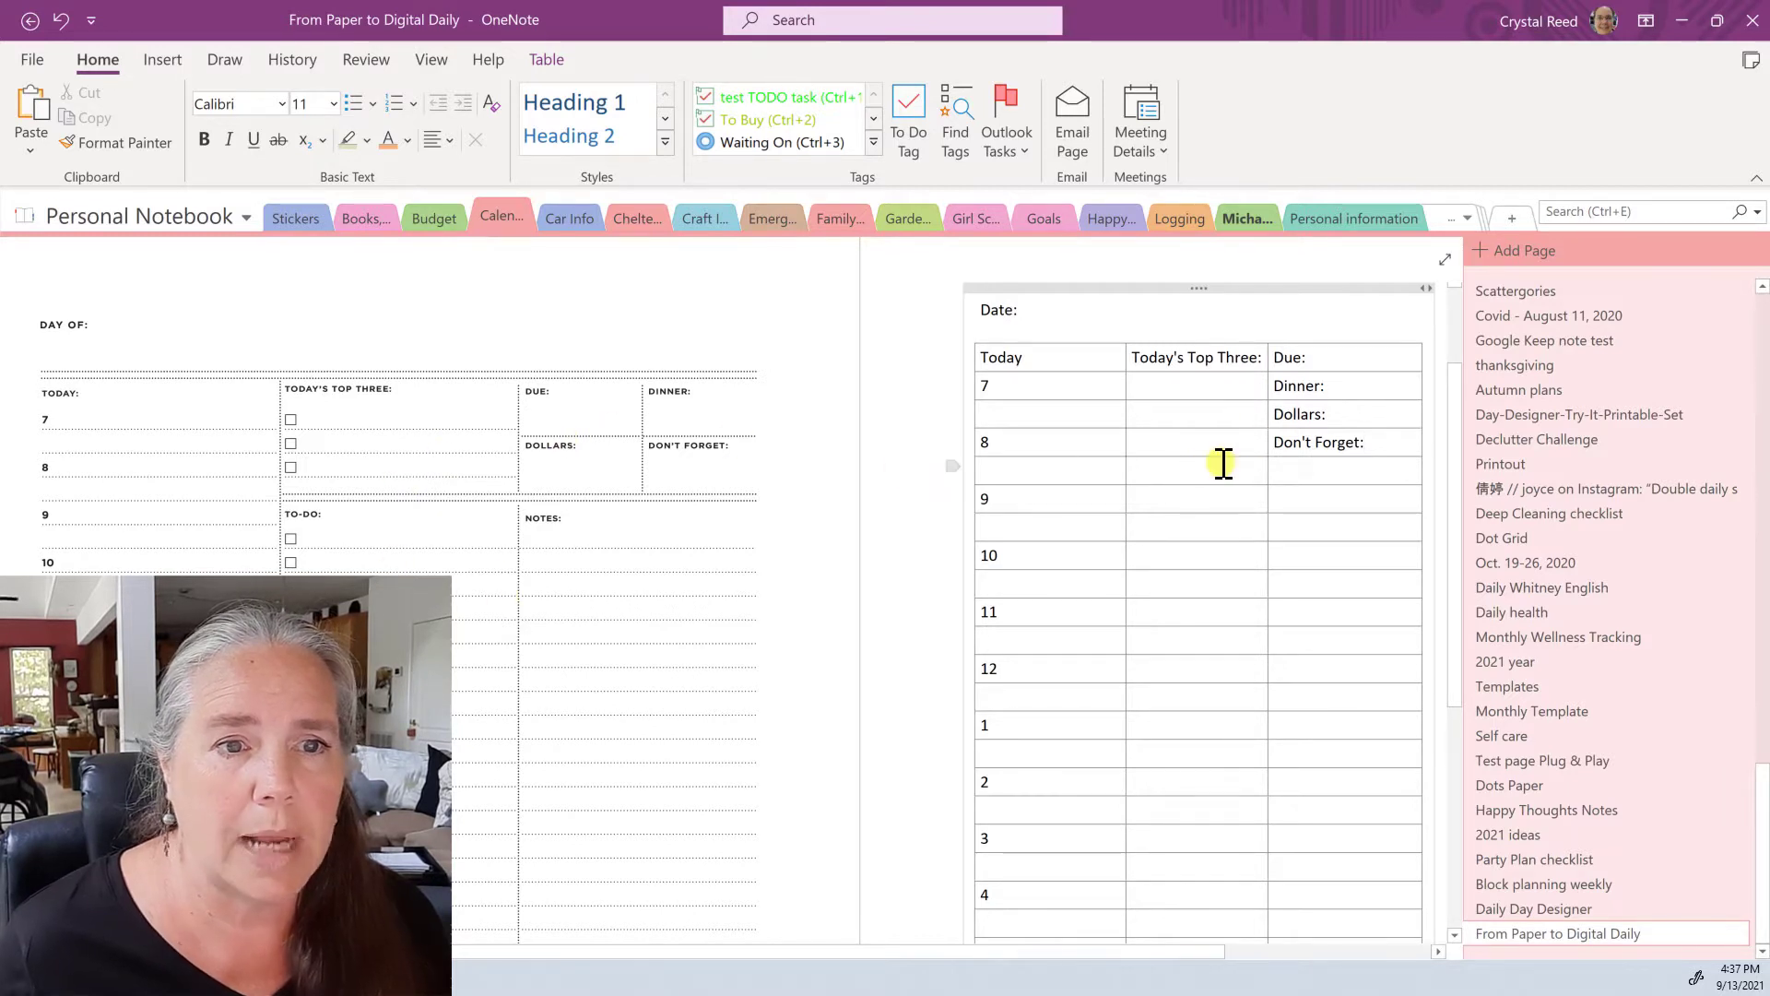
# Step: Shade the second- and third-column cells in the row below "Don't Forget:" with the standard colour Blue
pyautogui.moveTo(1155, 472); pyautogui.dragTo(1320, 470)
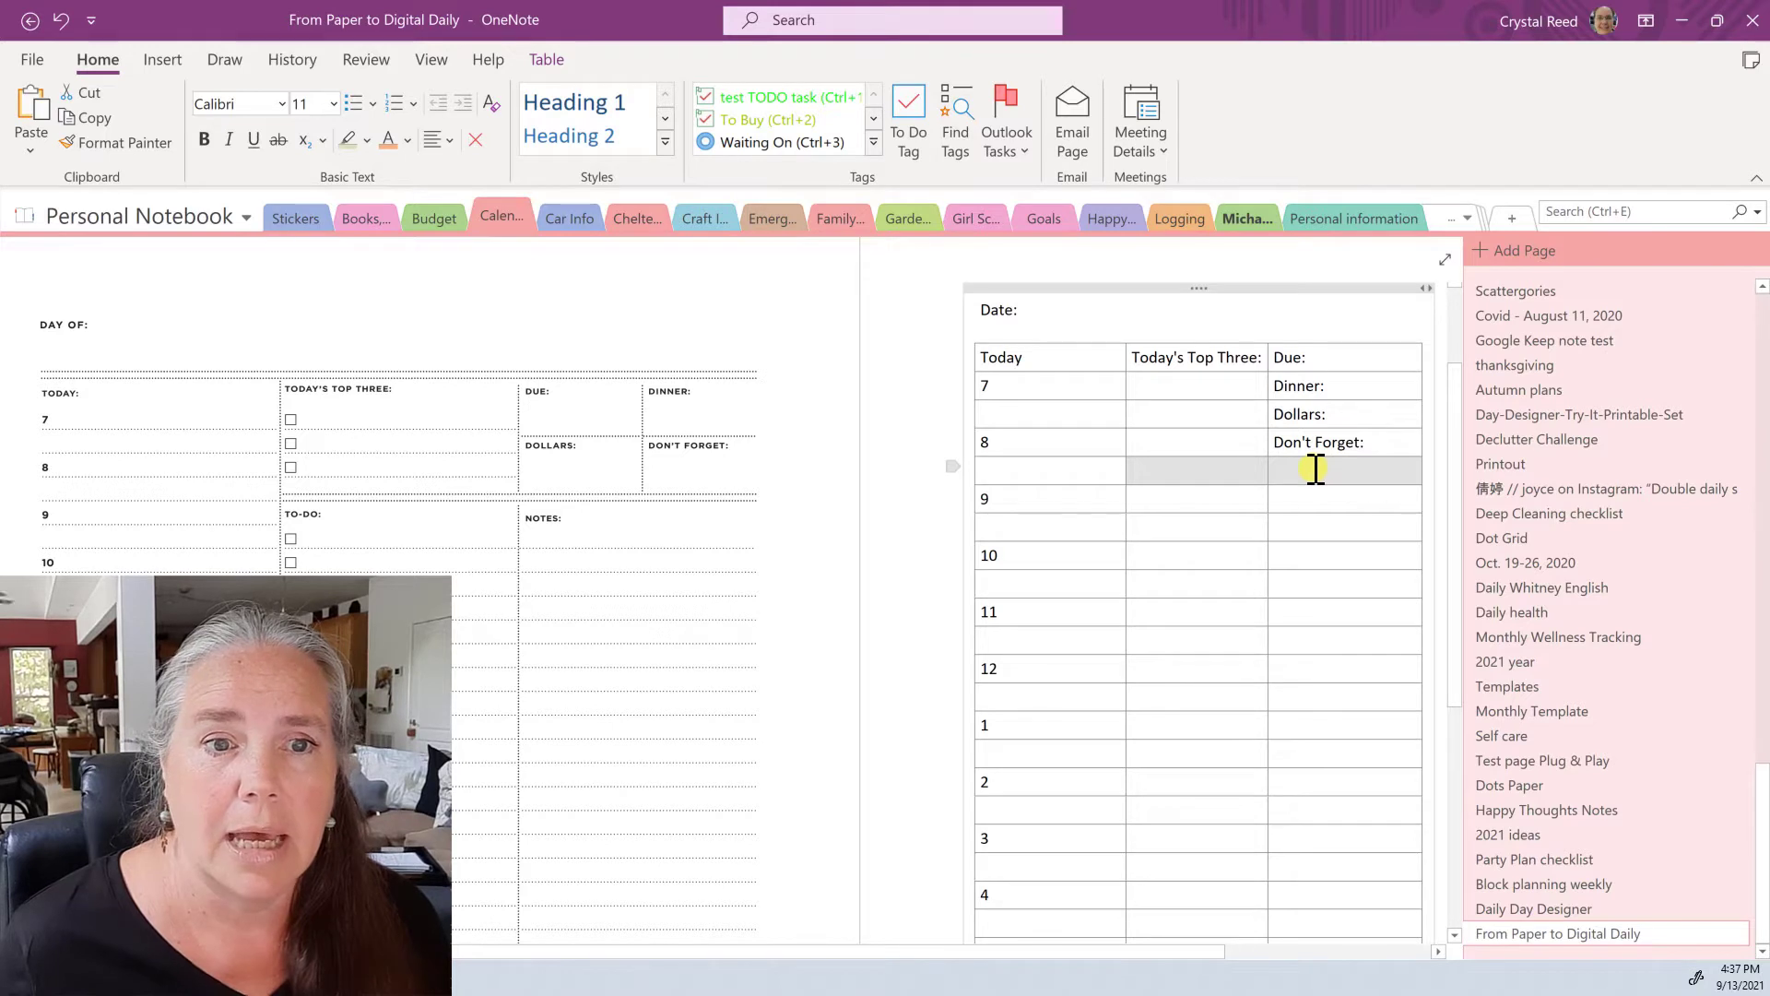
pyautogui.rightClick(1240, 470)
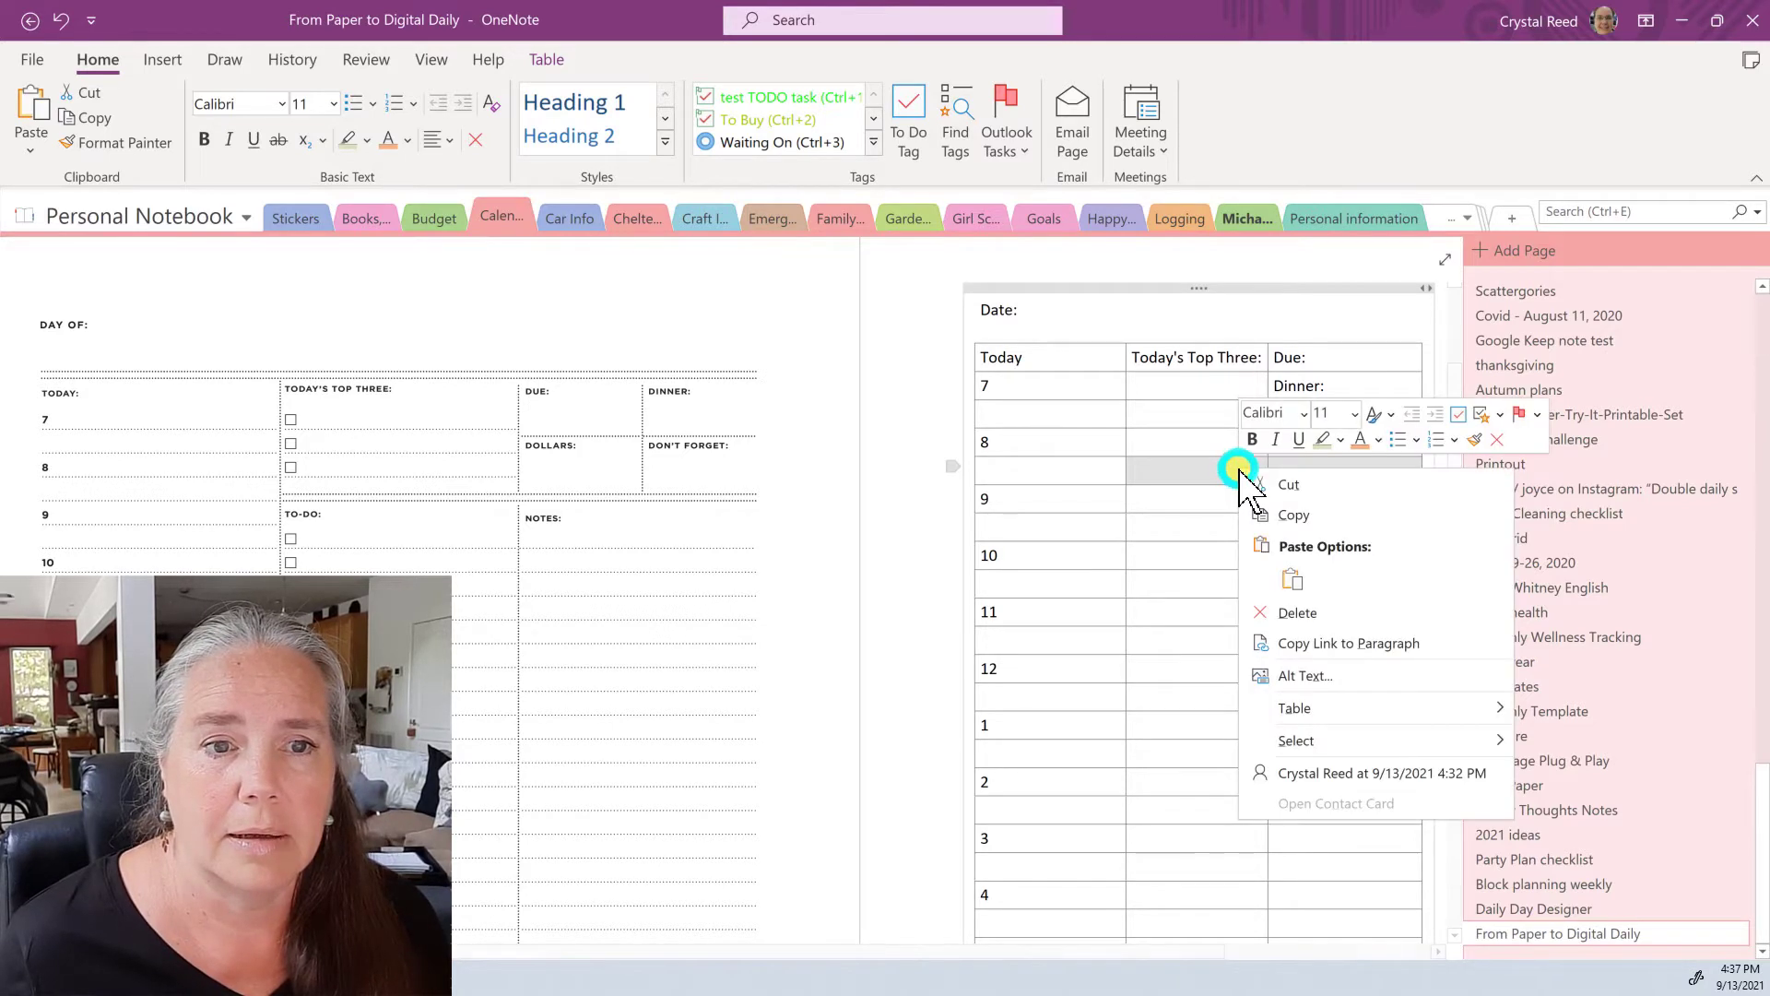
pyautogui.moveTo(1314, 742)
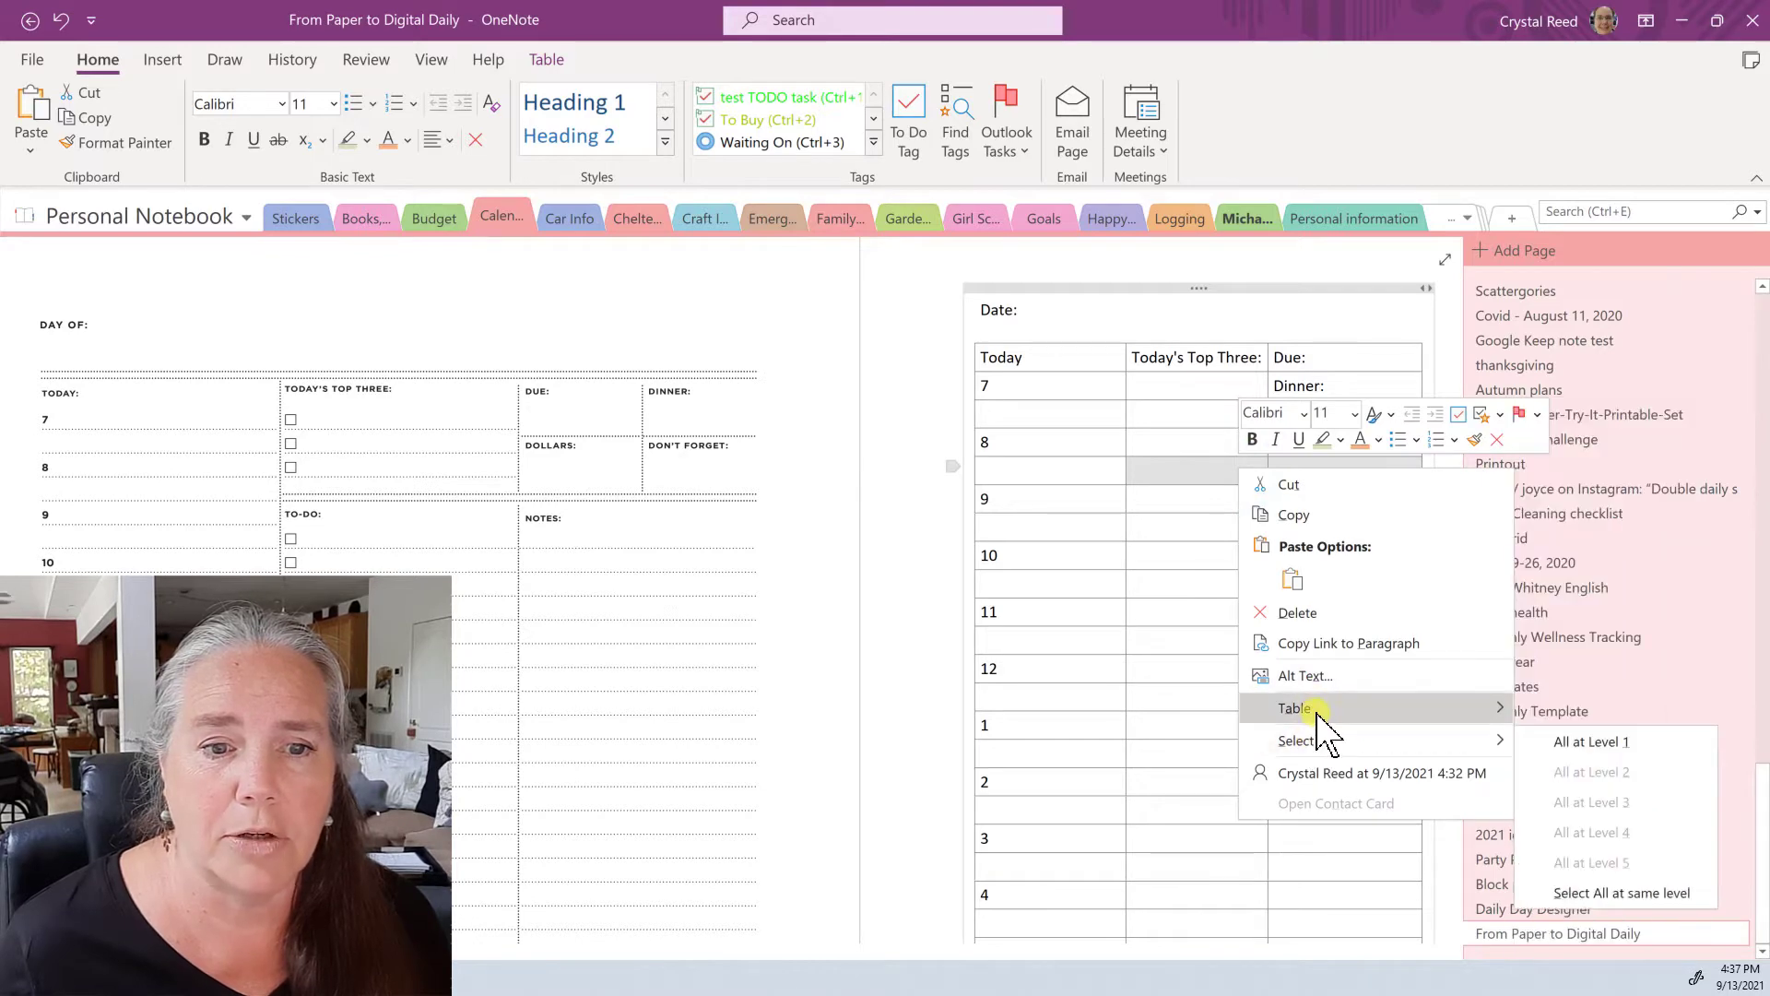
pyautogui.moveTo(1498, 708)
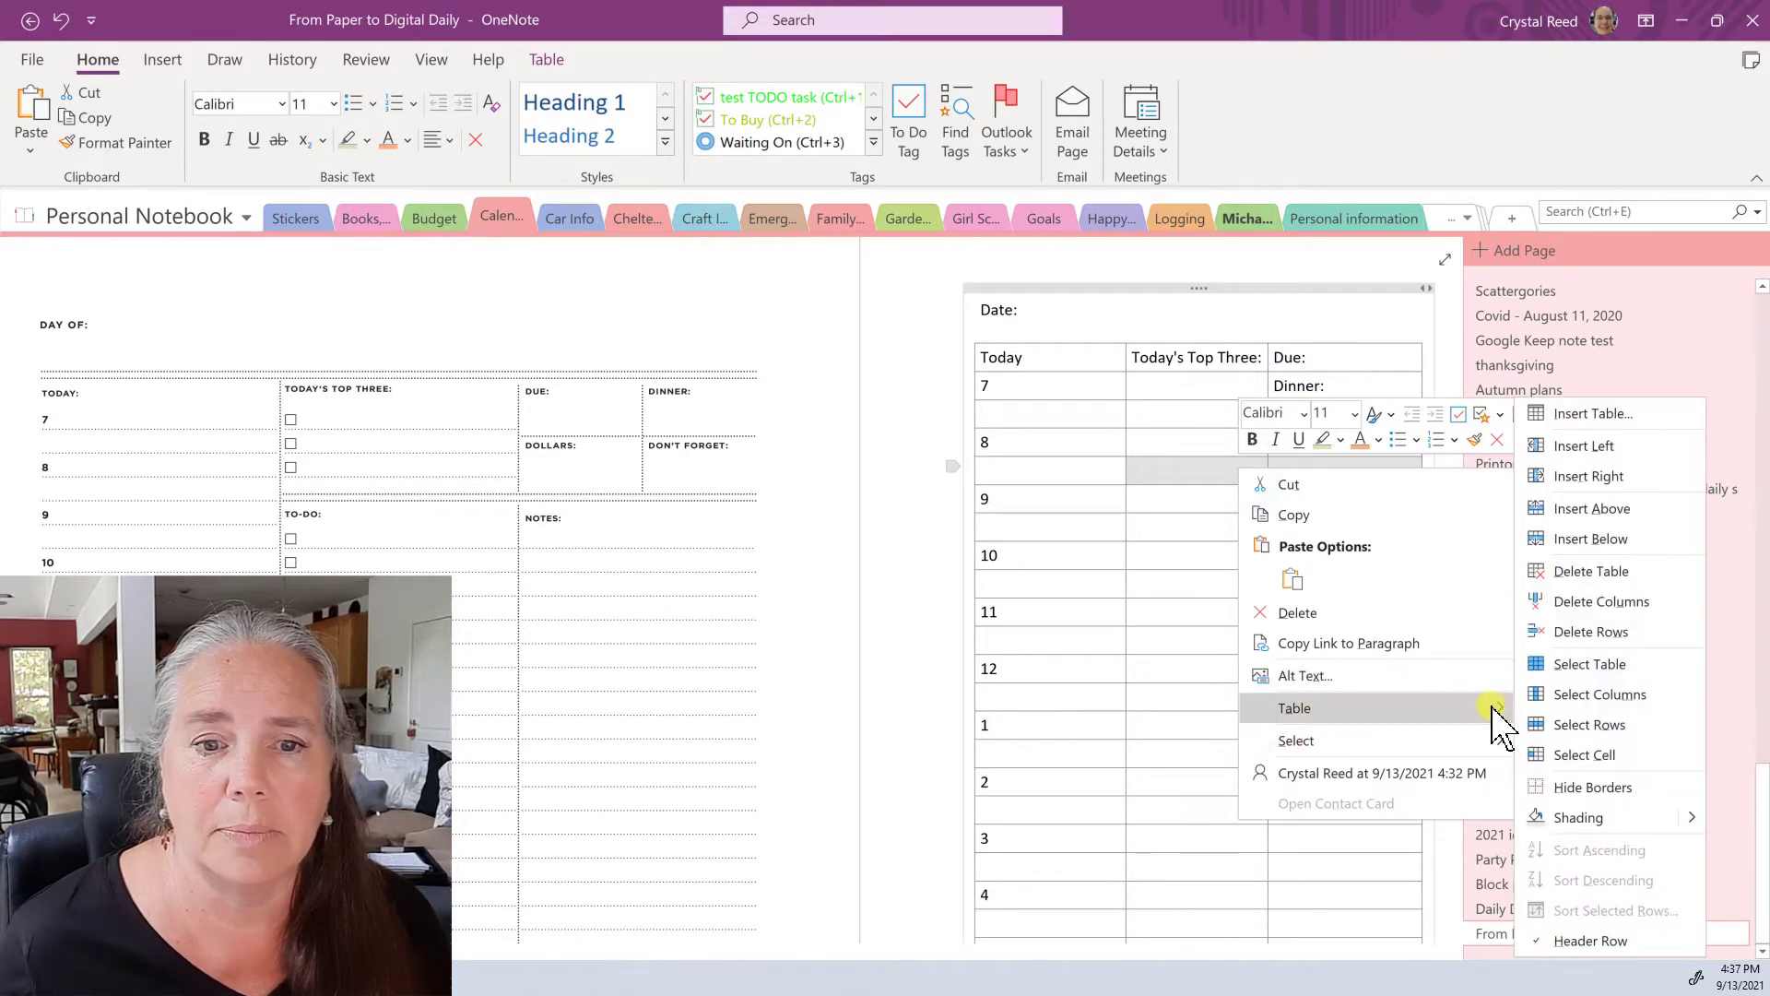
pyautogui.click(1693, 819)
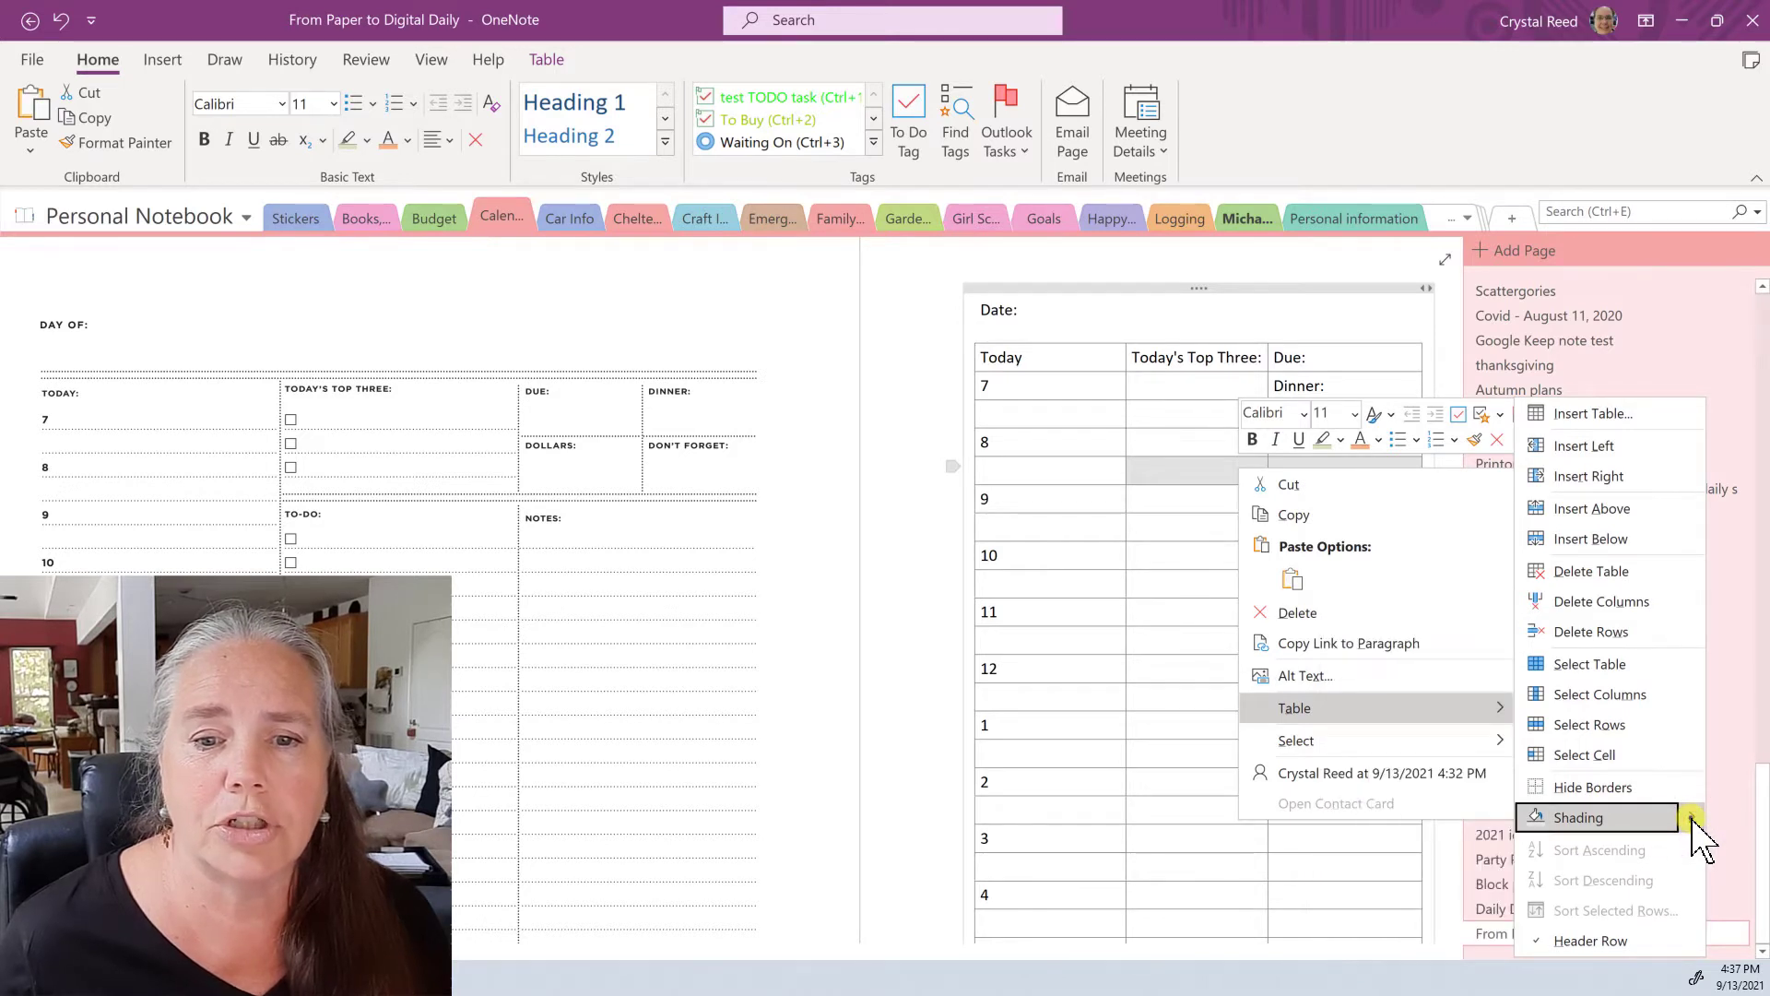
pyautogui.click(1693, 819)
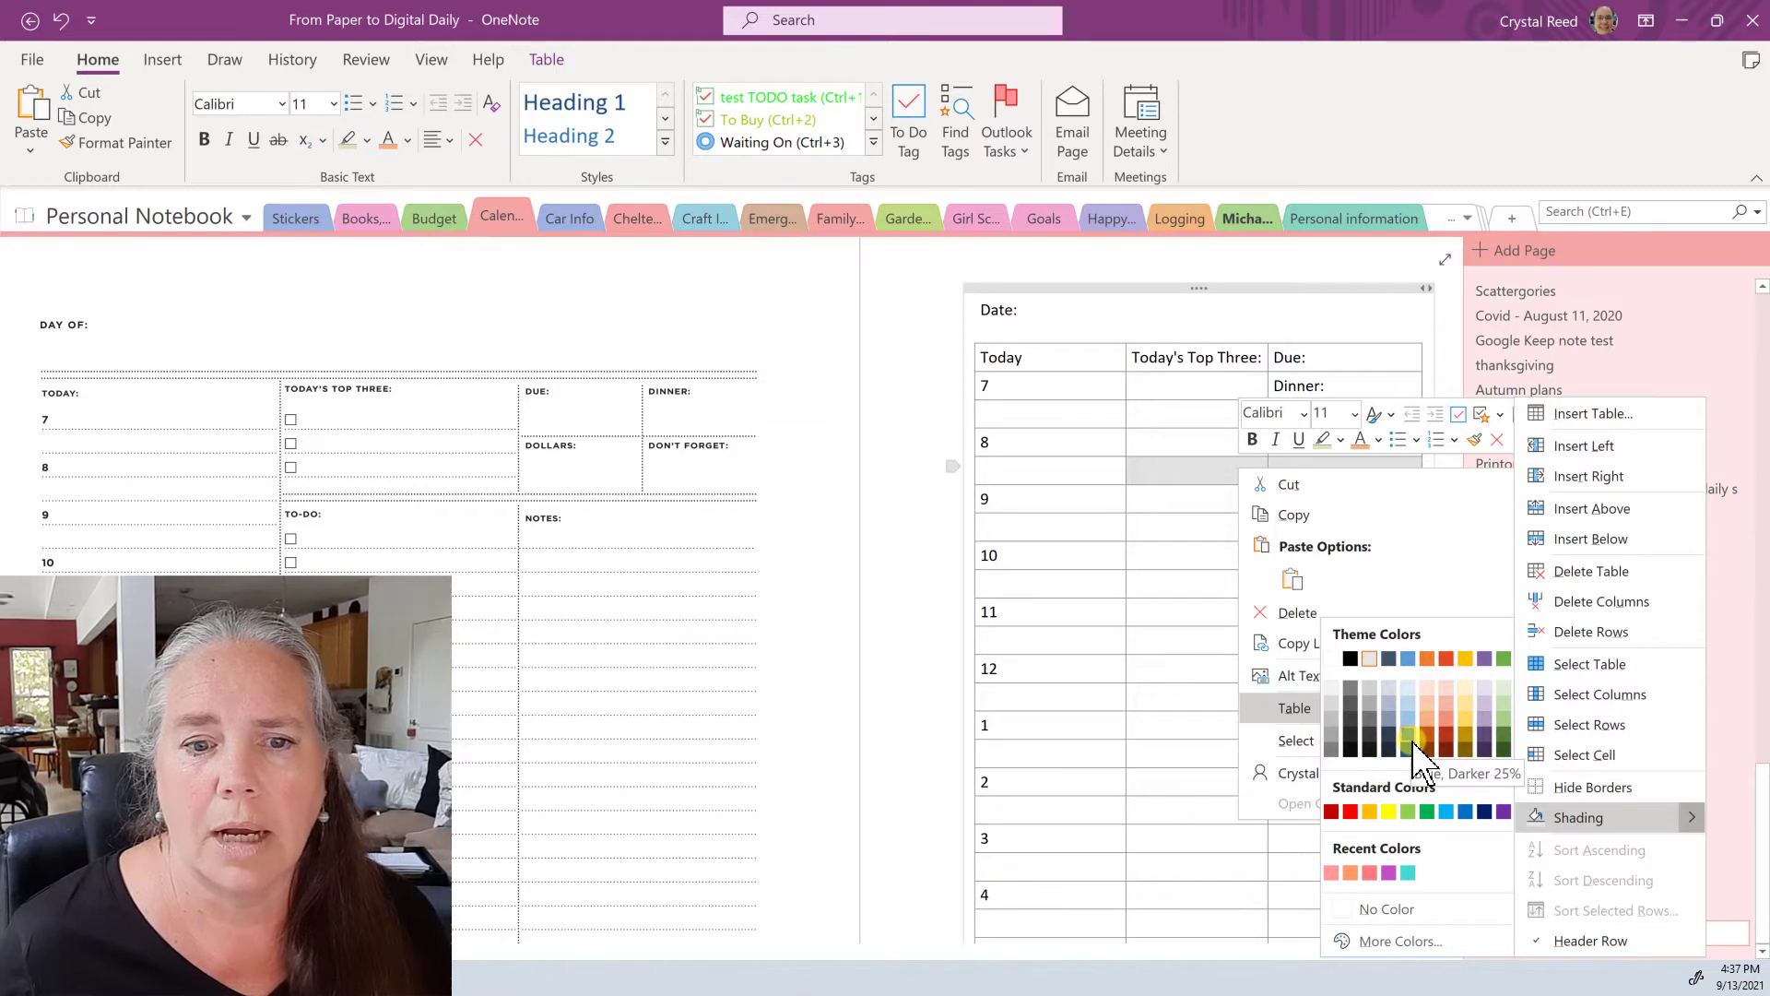
pyautogui.click(1464, 811)
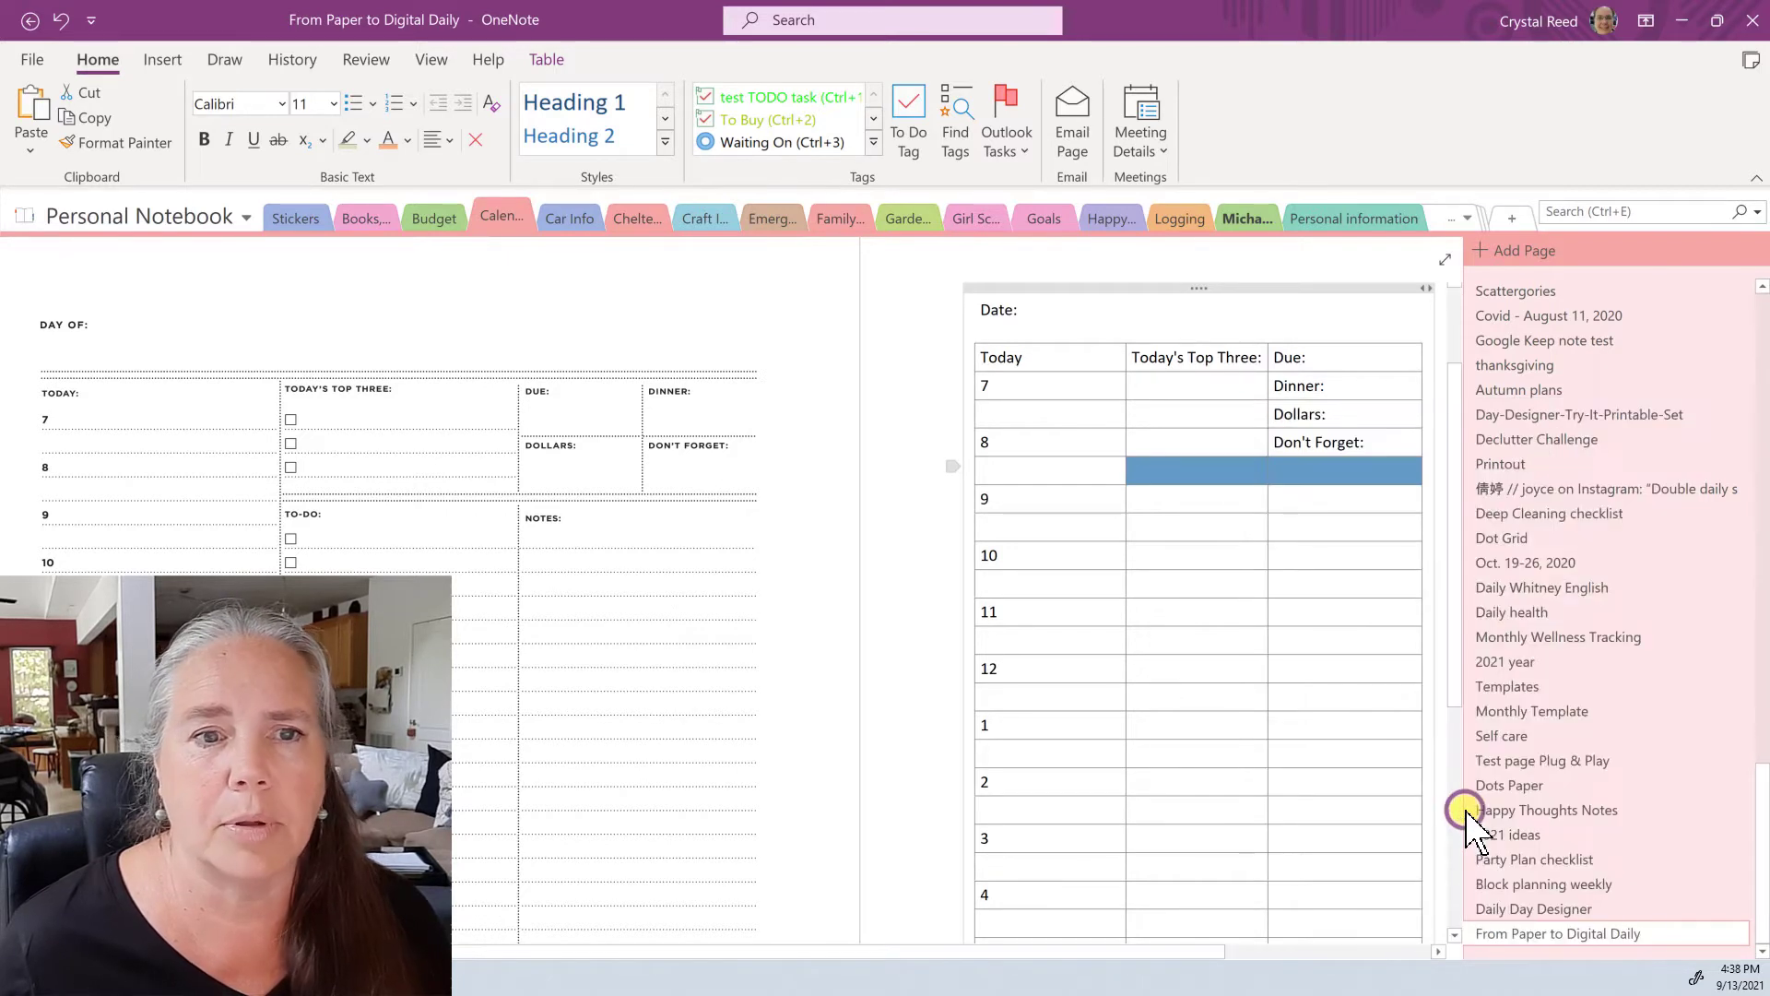
pyautogui.click(1356, 742)
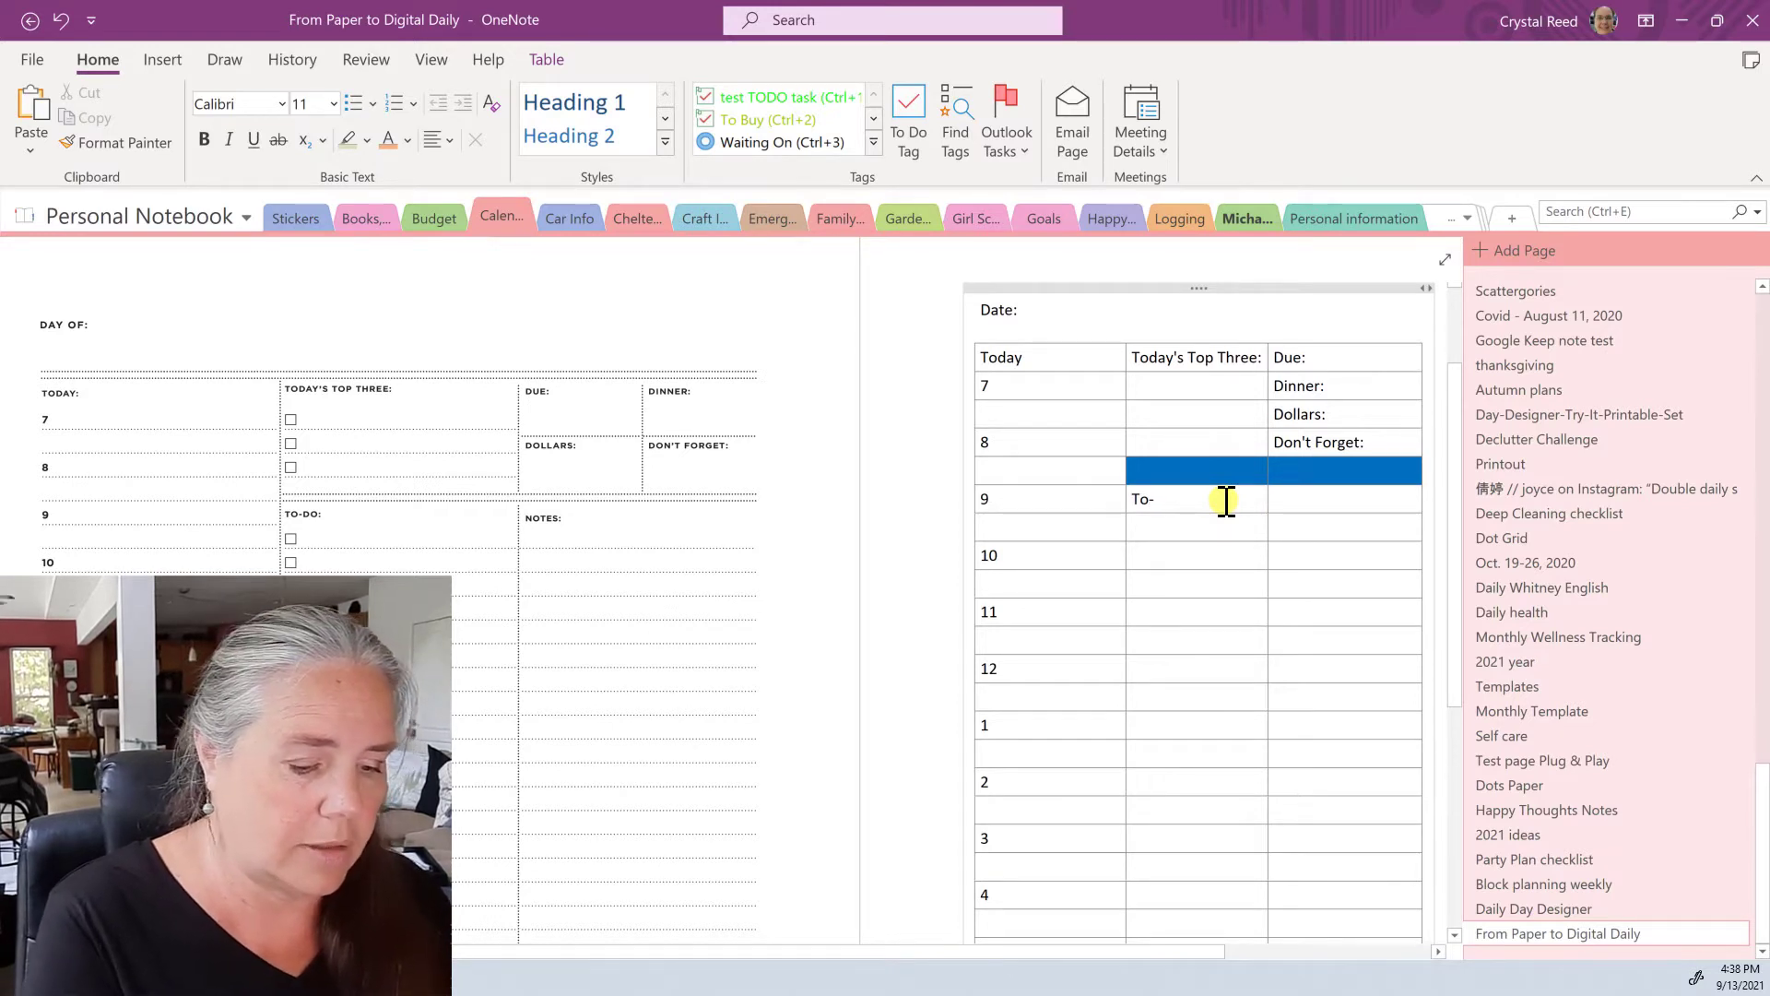
# Step: Complete the "To-Do:" heading in the second column and add a To Do tag checkbox in the cell below it
pyautogui.write('Do:')
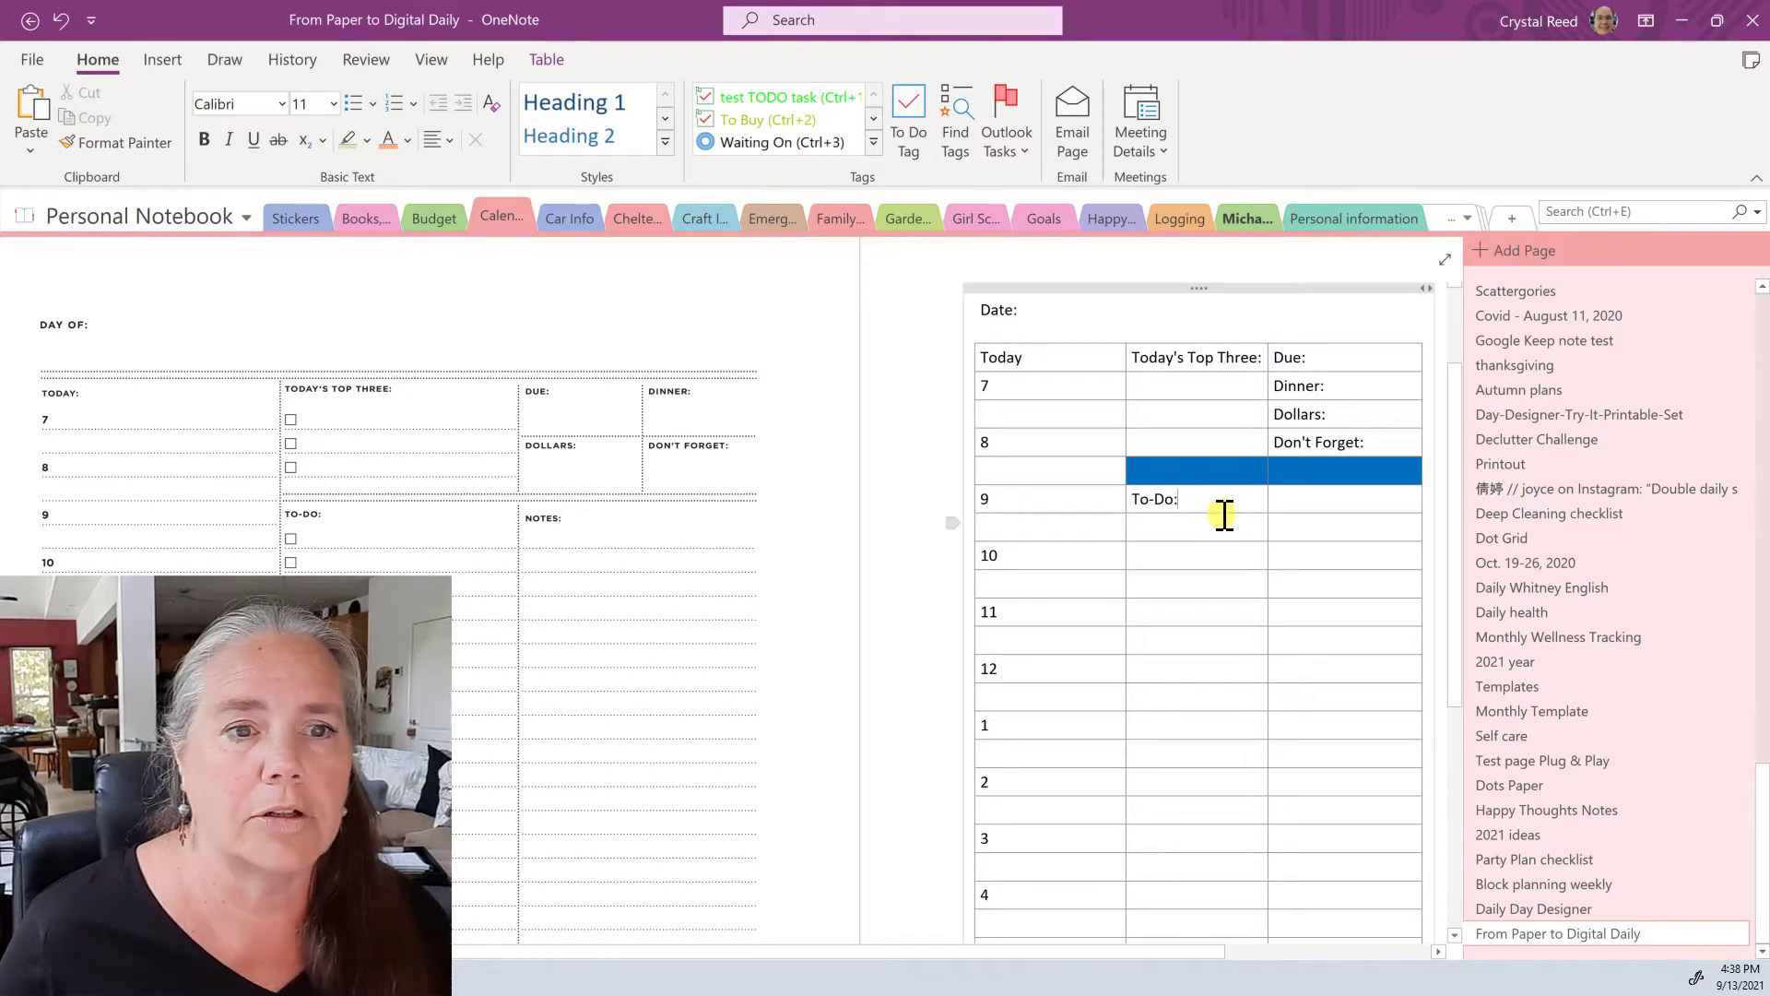
pyautogui.click(1190, 523)
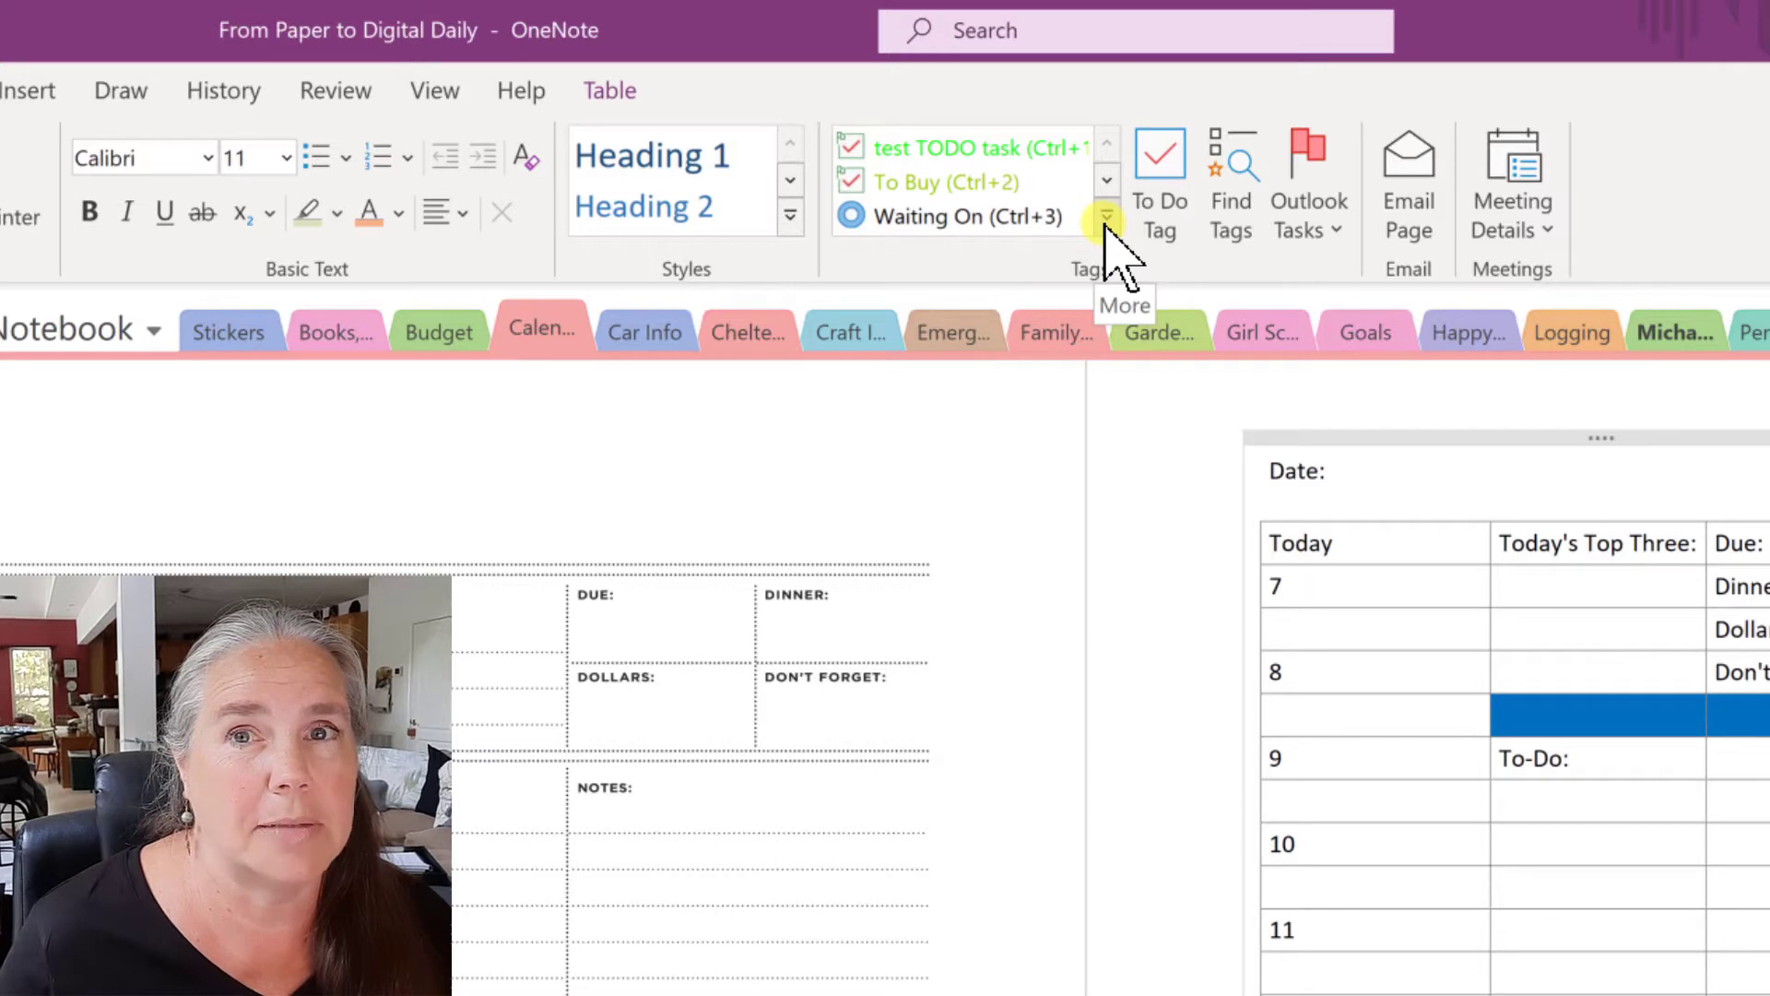
pyautogui.click(1106, 217)
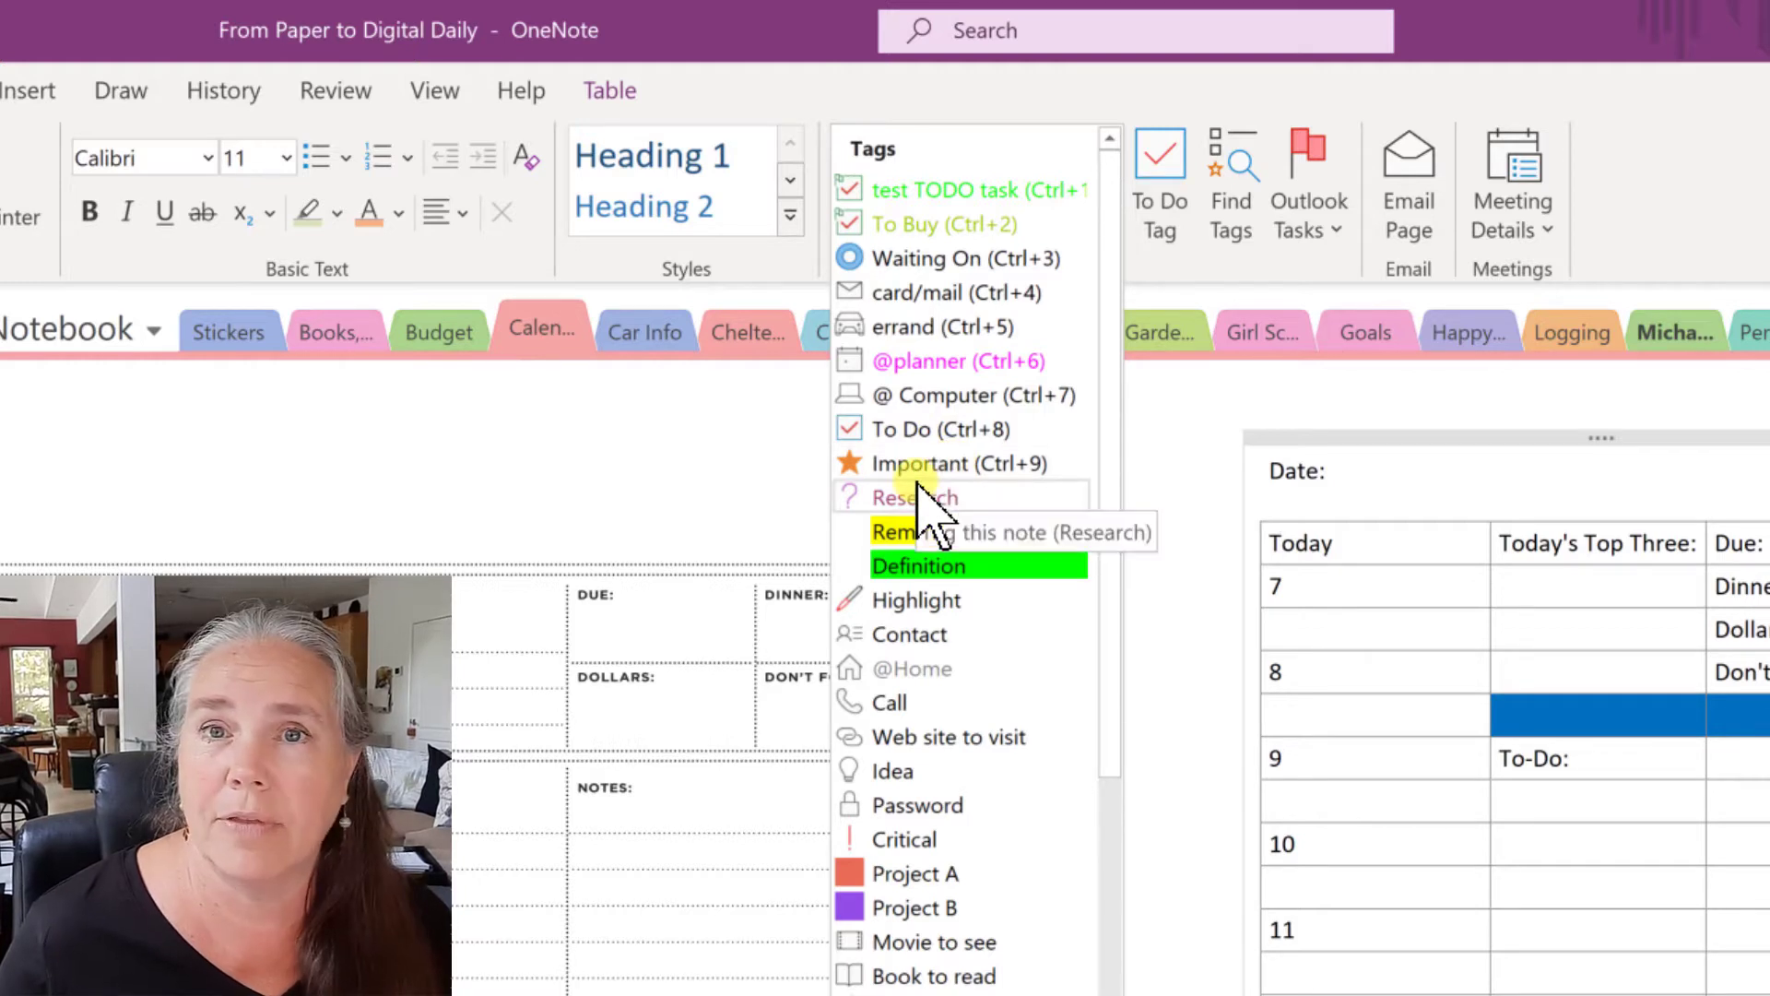
pyautogui.click(904, 429)
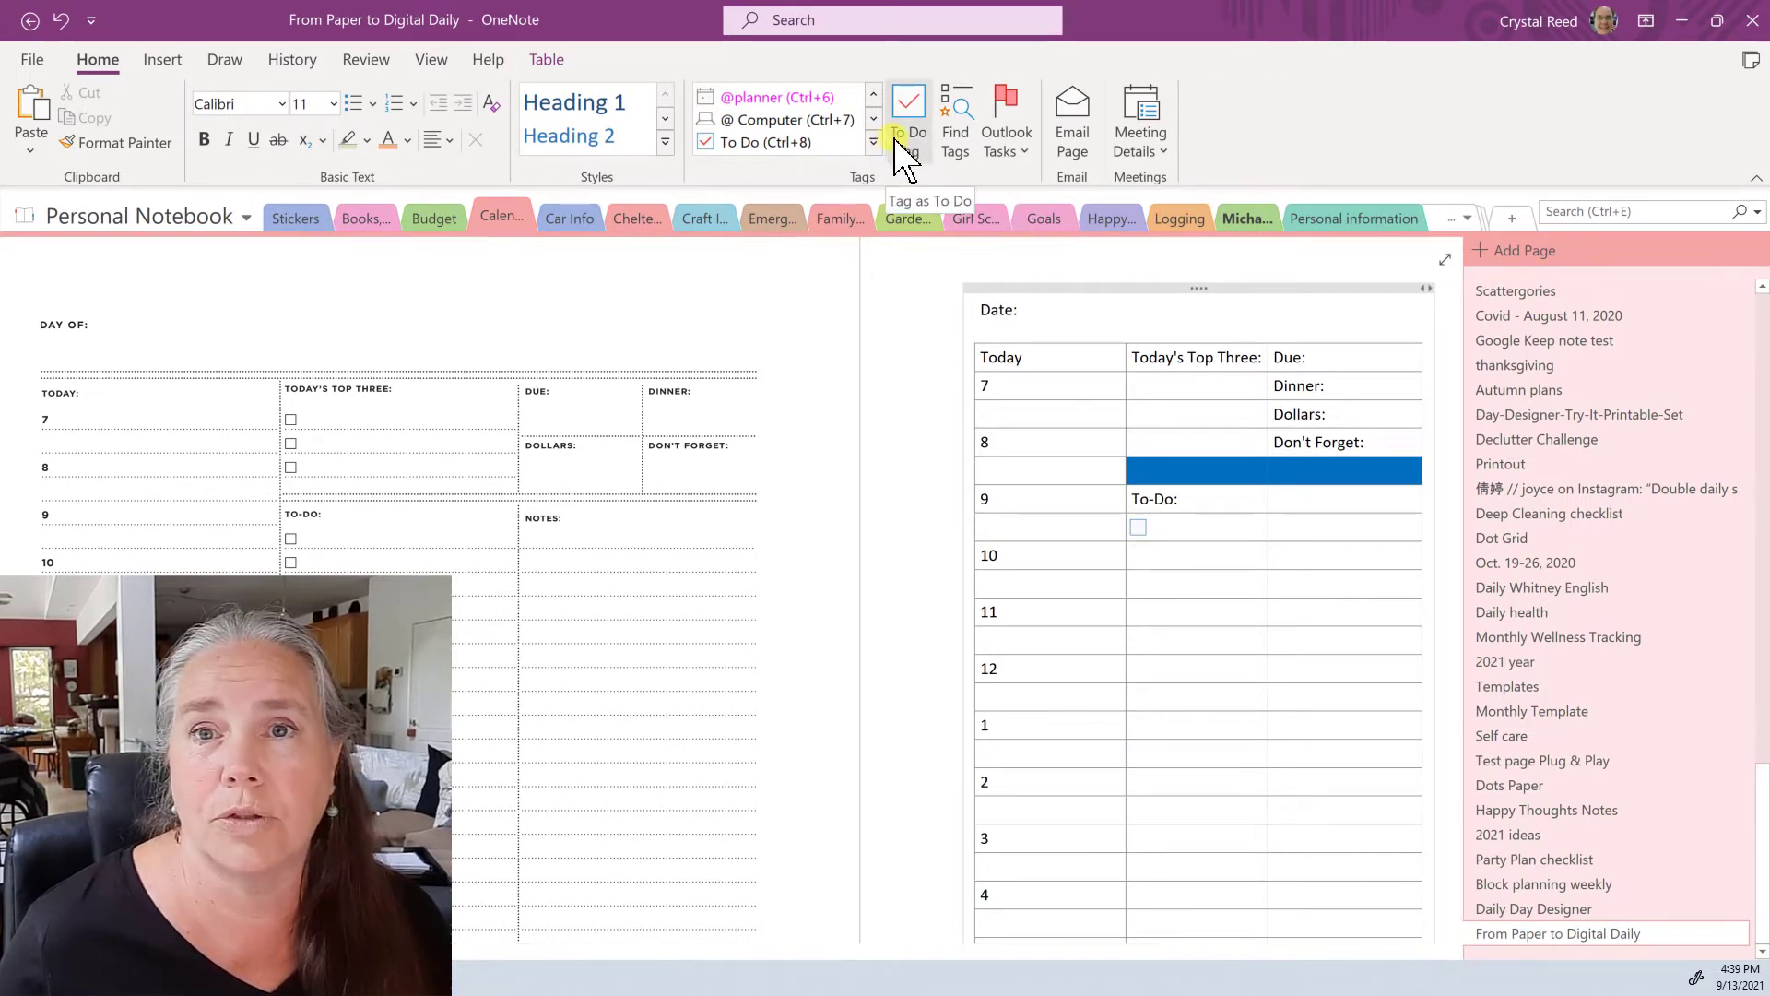
# Step: Add To Do tag checkboxes to the three cells under "Today's Top Three:"
pyautogui.click(1148, 385)
pyautogui.click(908, 116)
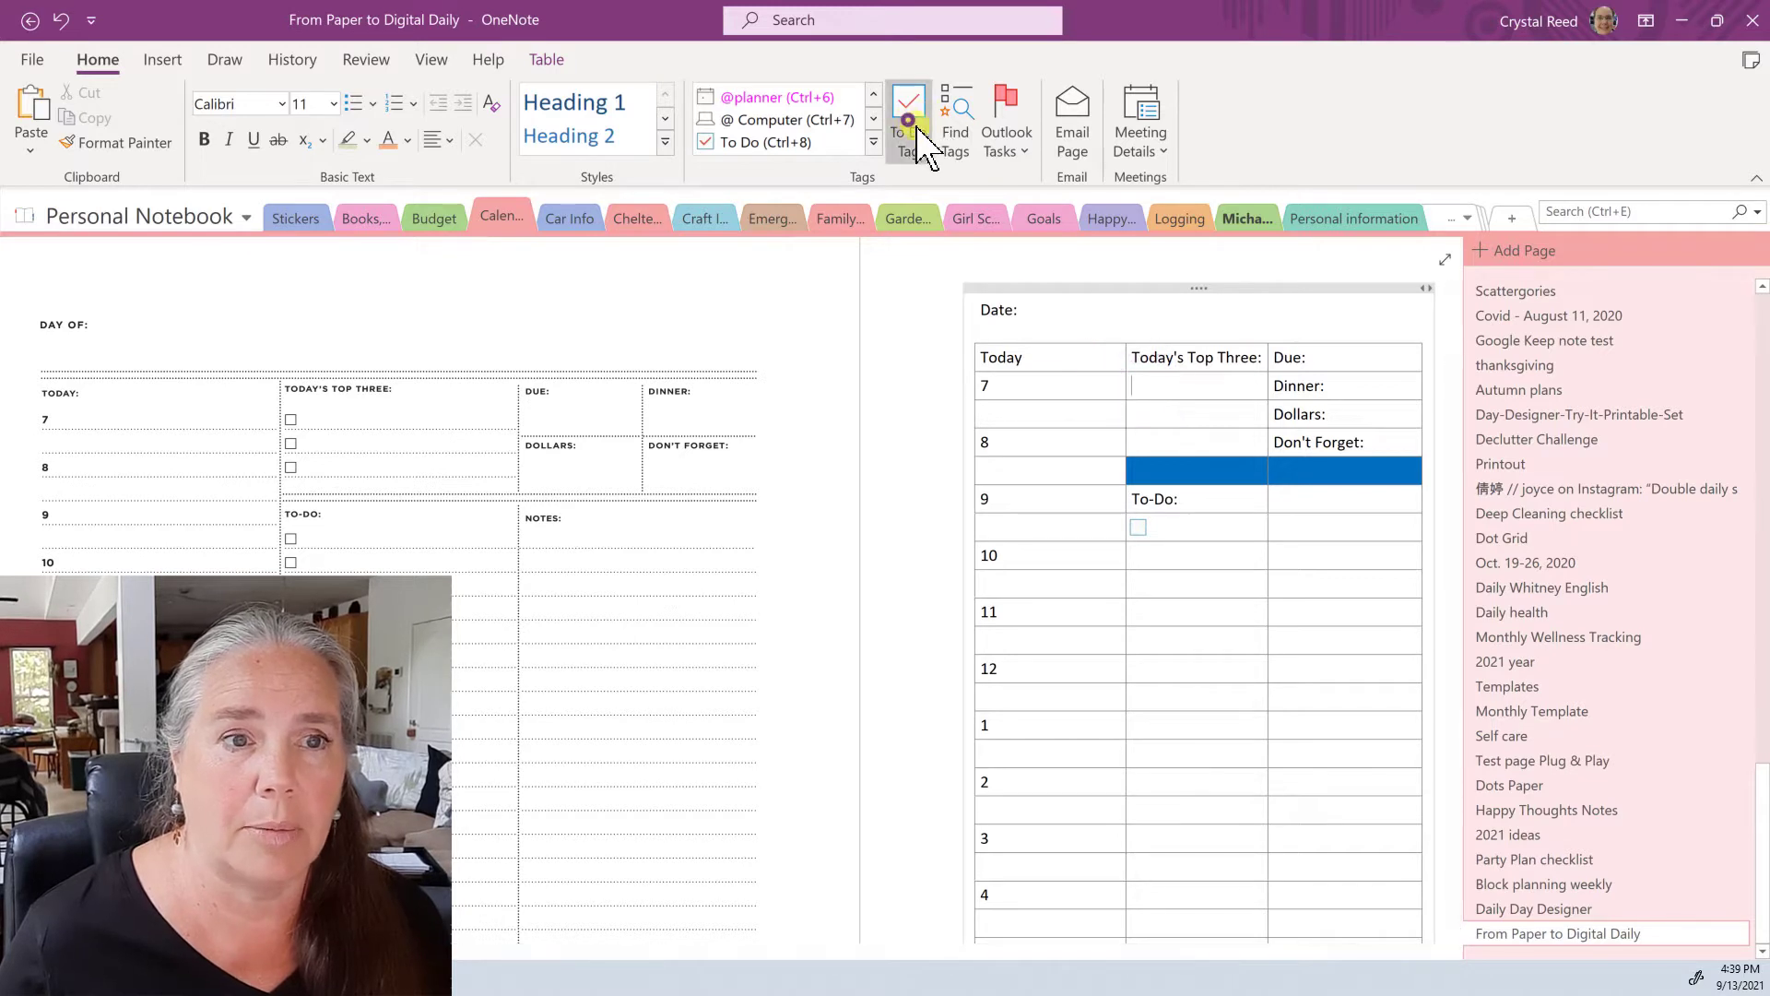
pyautogui.click(1140, 415)
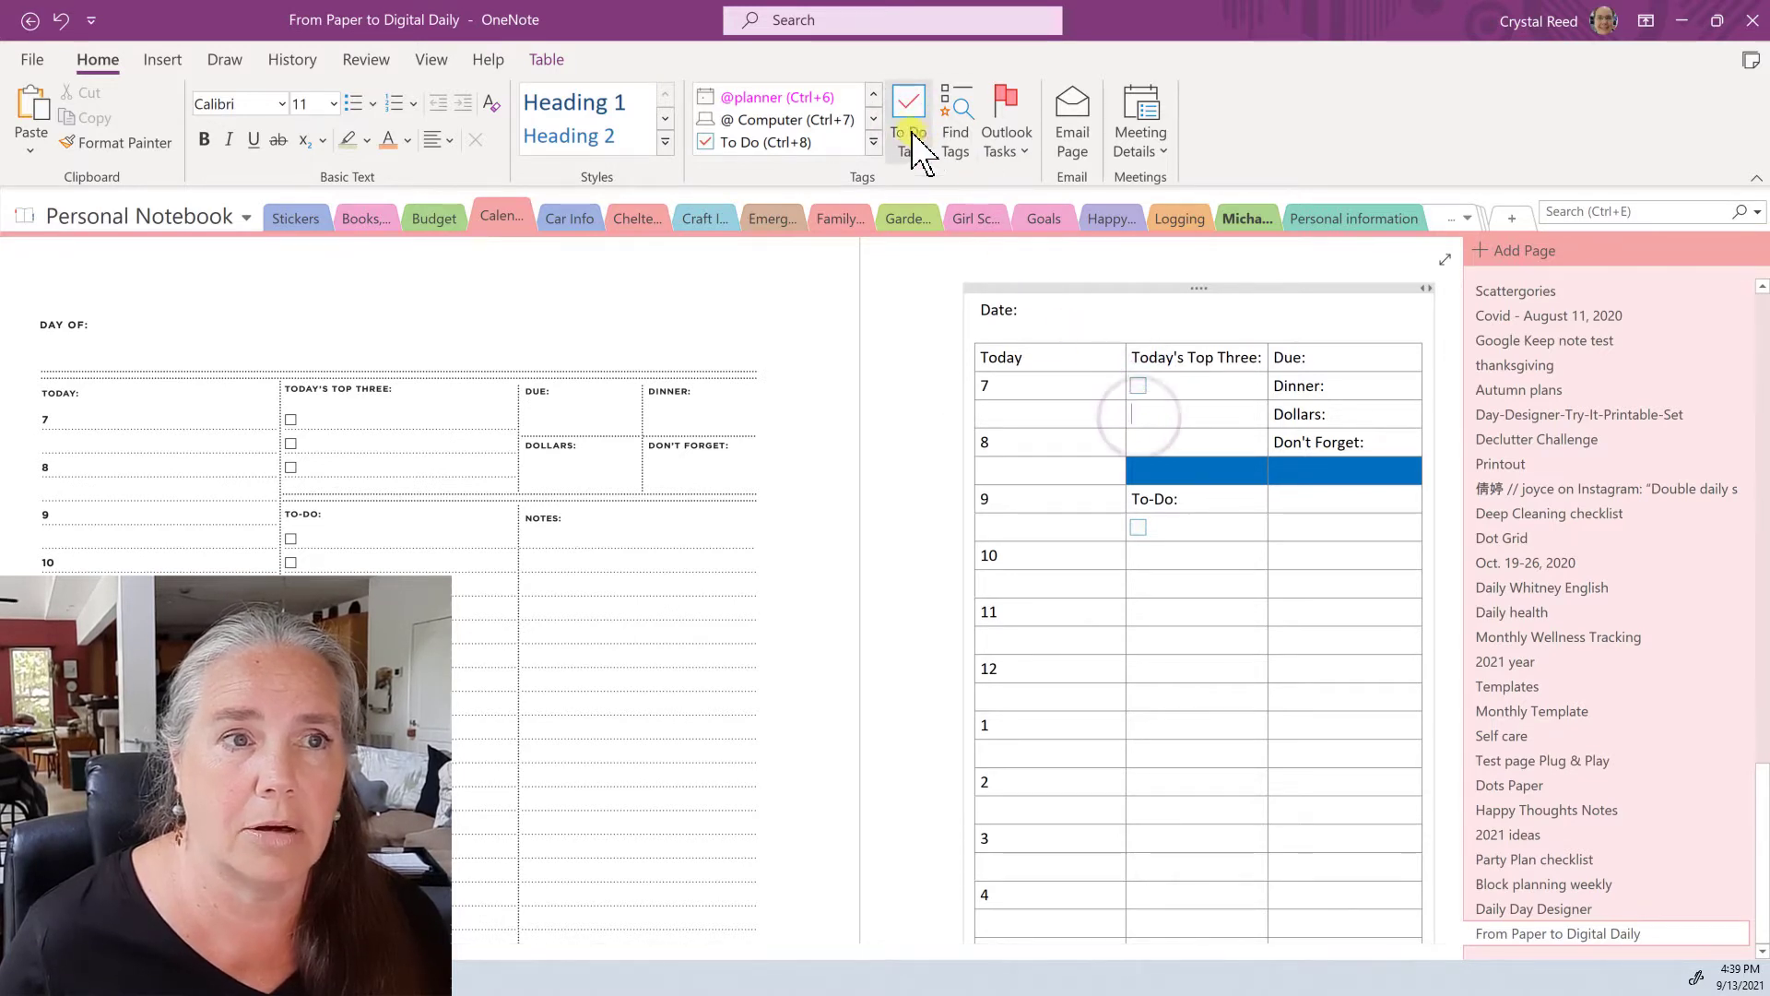
pyautogui.click(910, 130)
pyautogui.click(1141, 442)
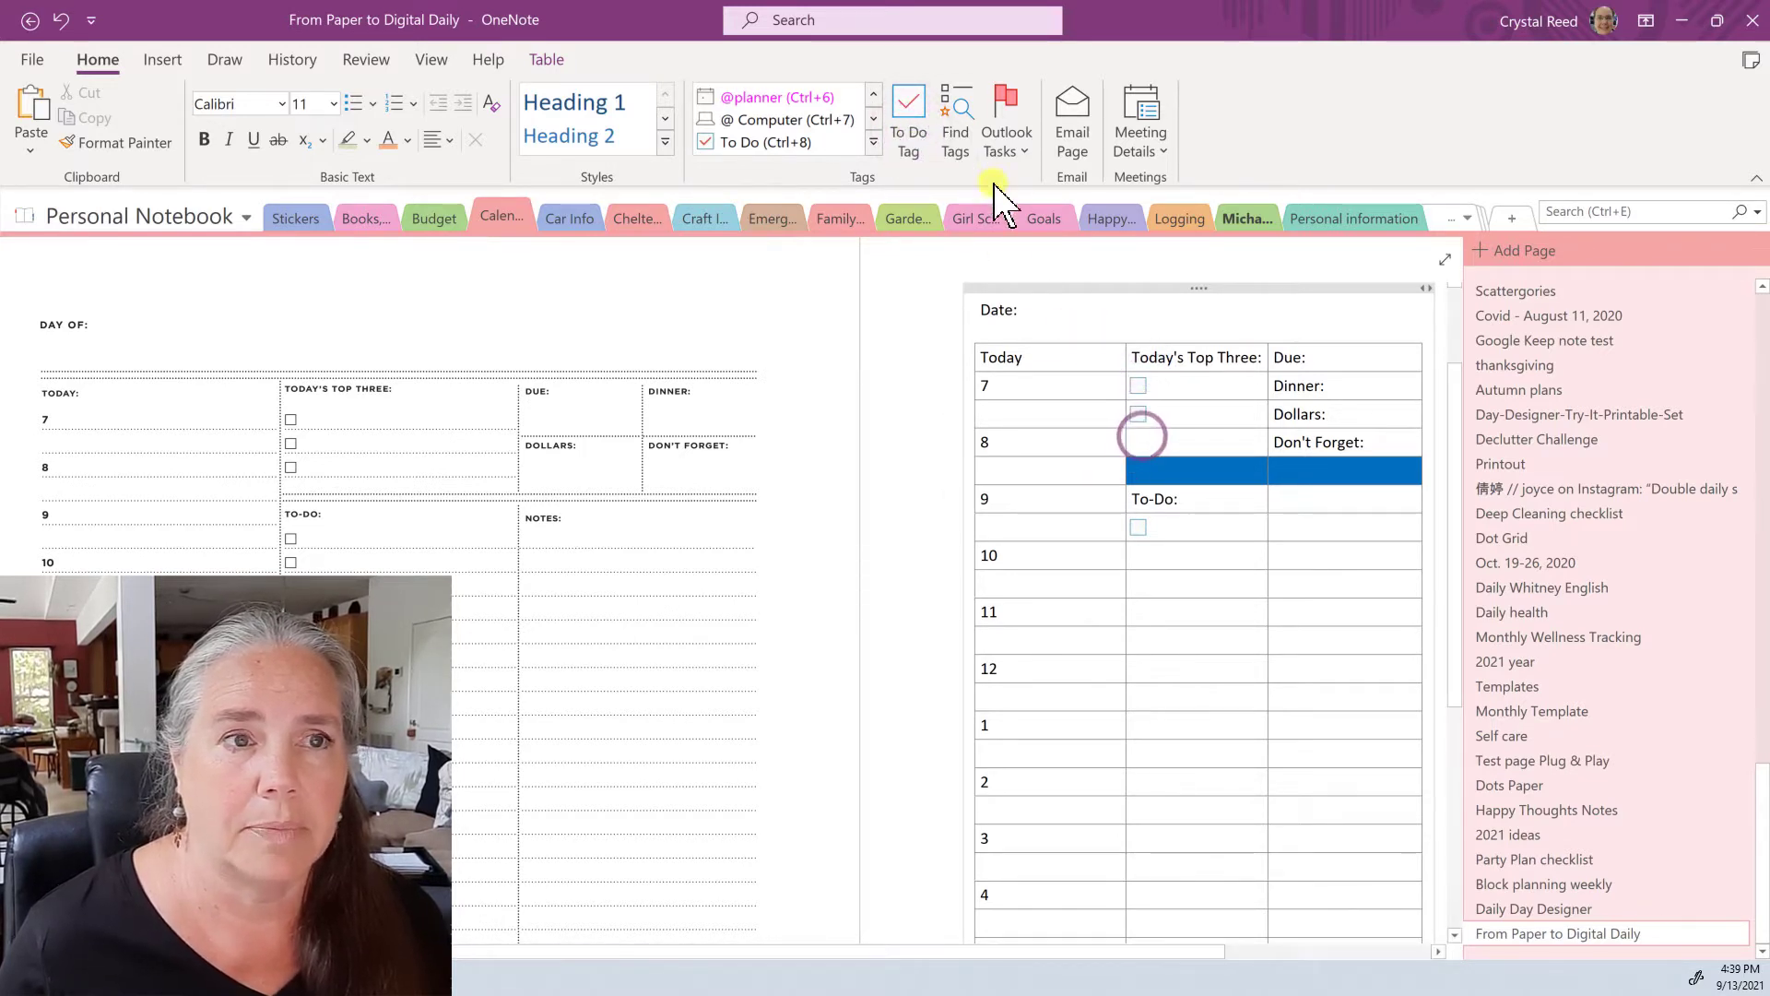
pyautogui.click(929, 136)
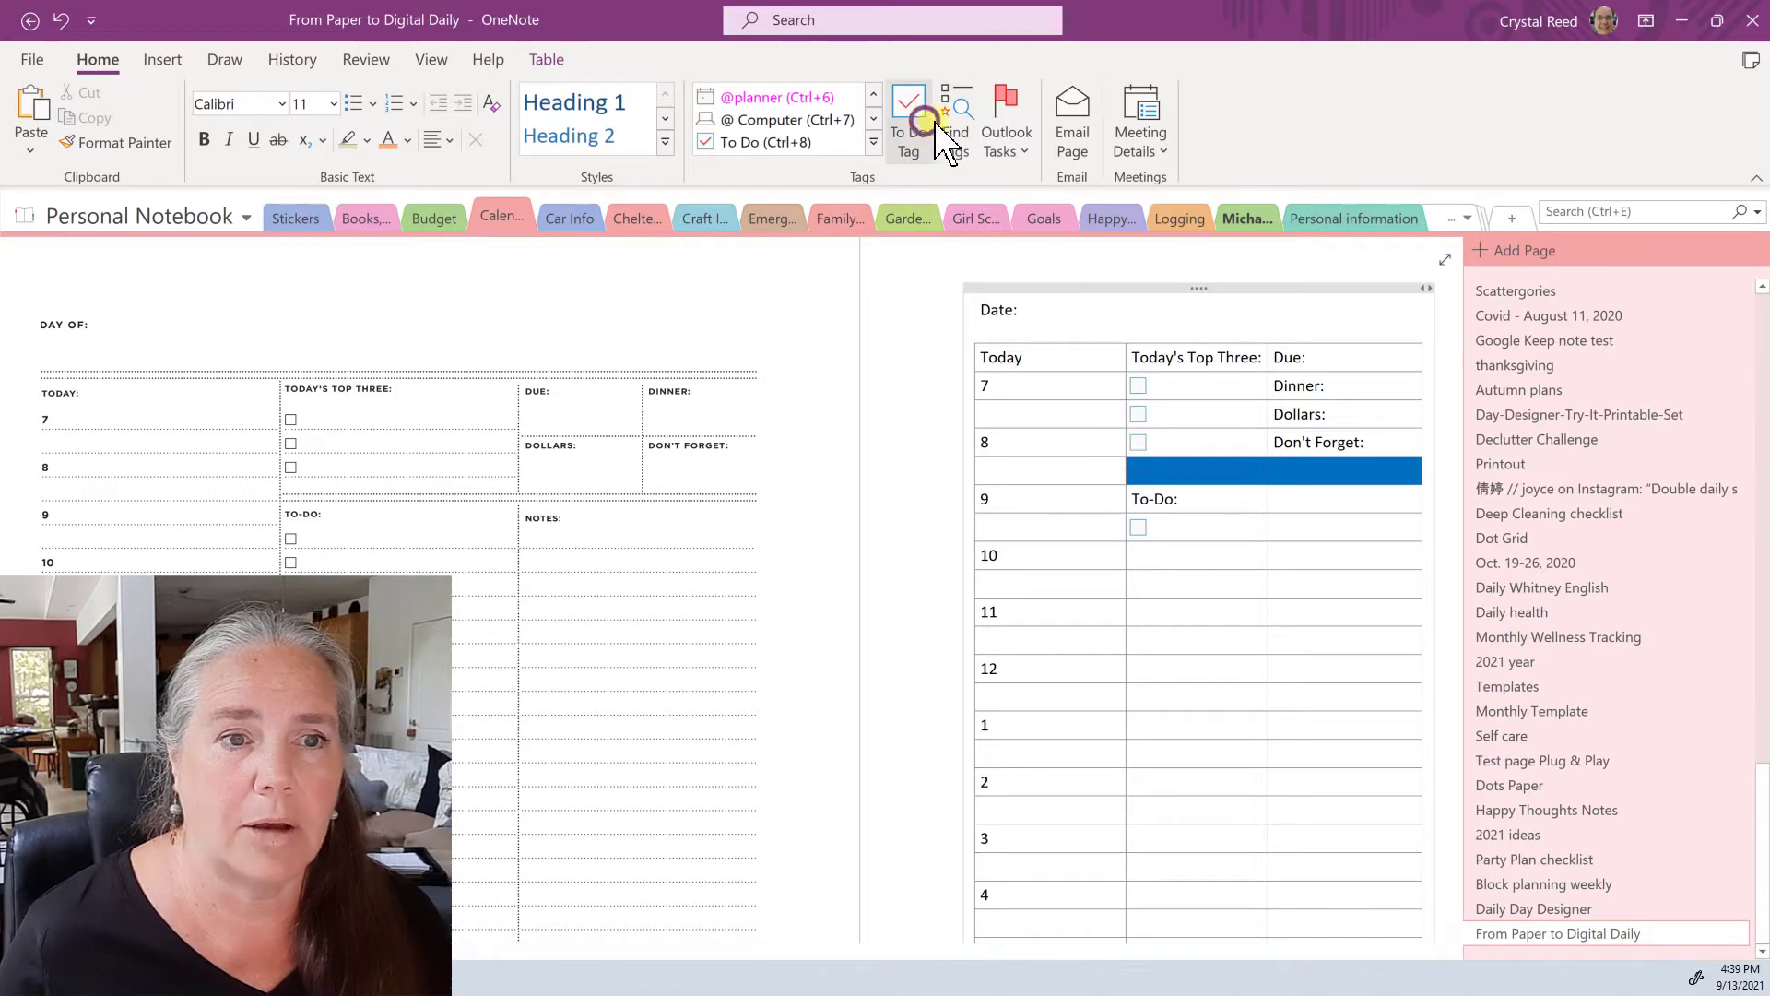
# Step: Add To Do tag checkboxes to the next four second-column cells below the first To-Do checkbox, through the row below 11
pyautogui.click(1148, 560)
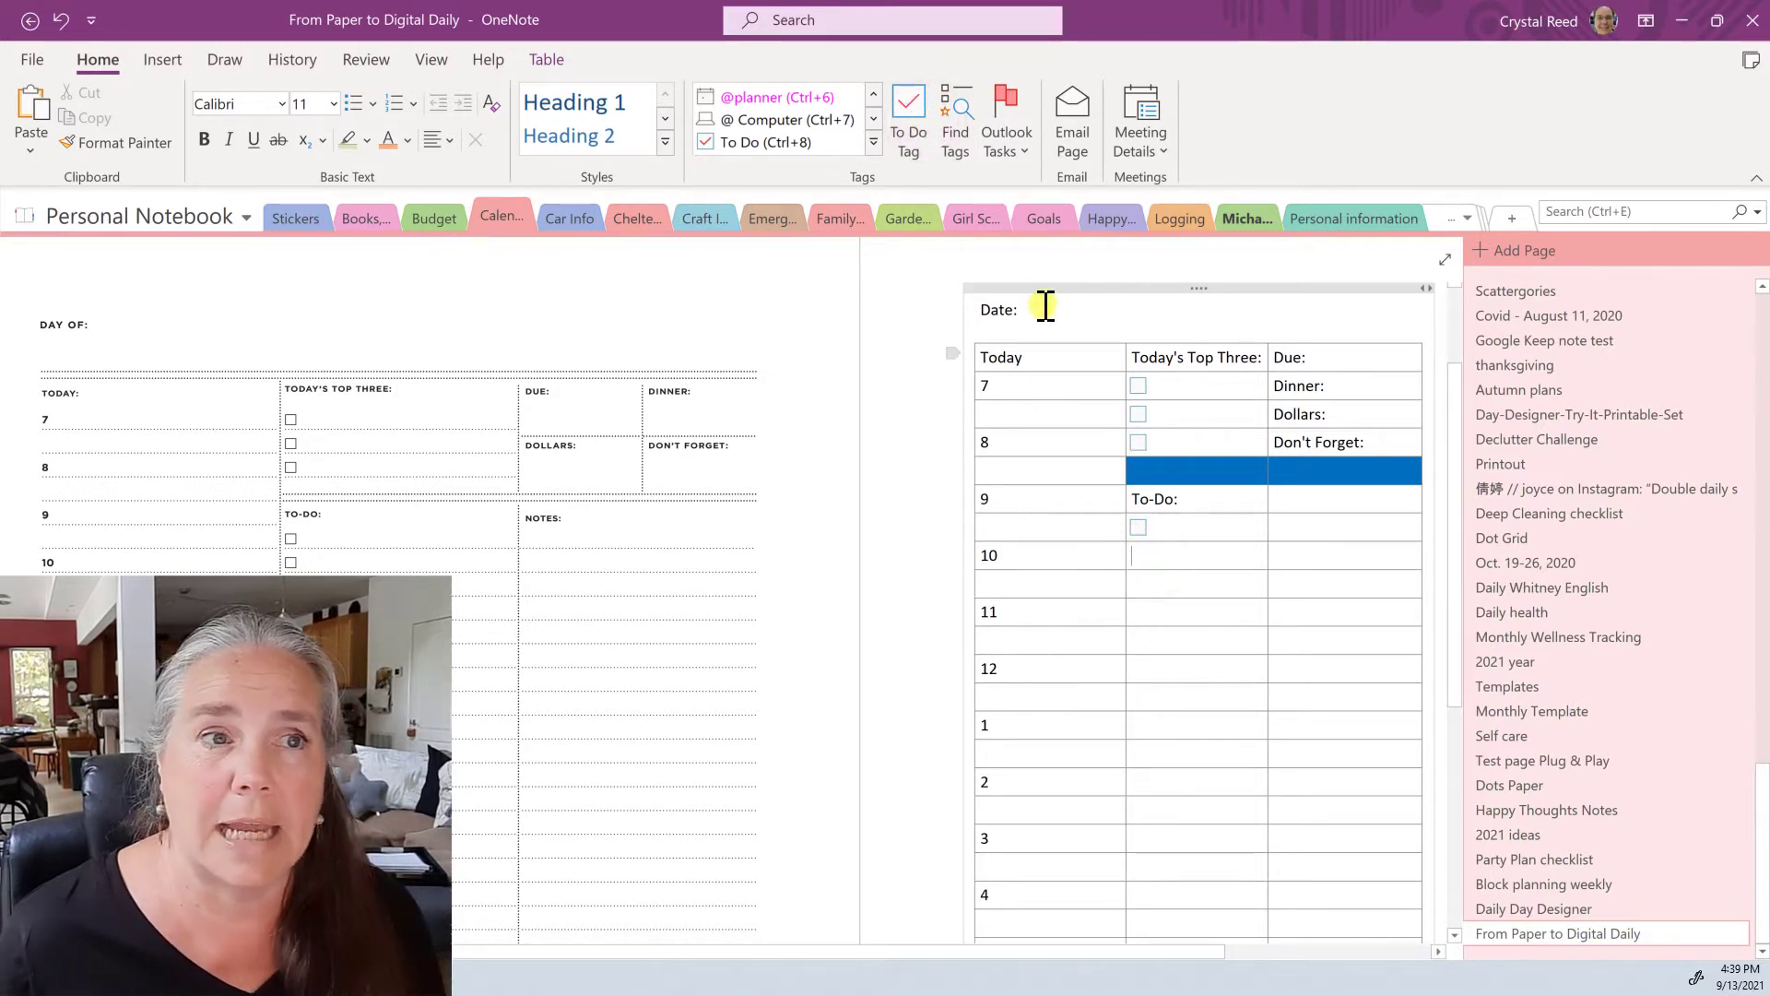
pyautogui.click(903, 129)
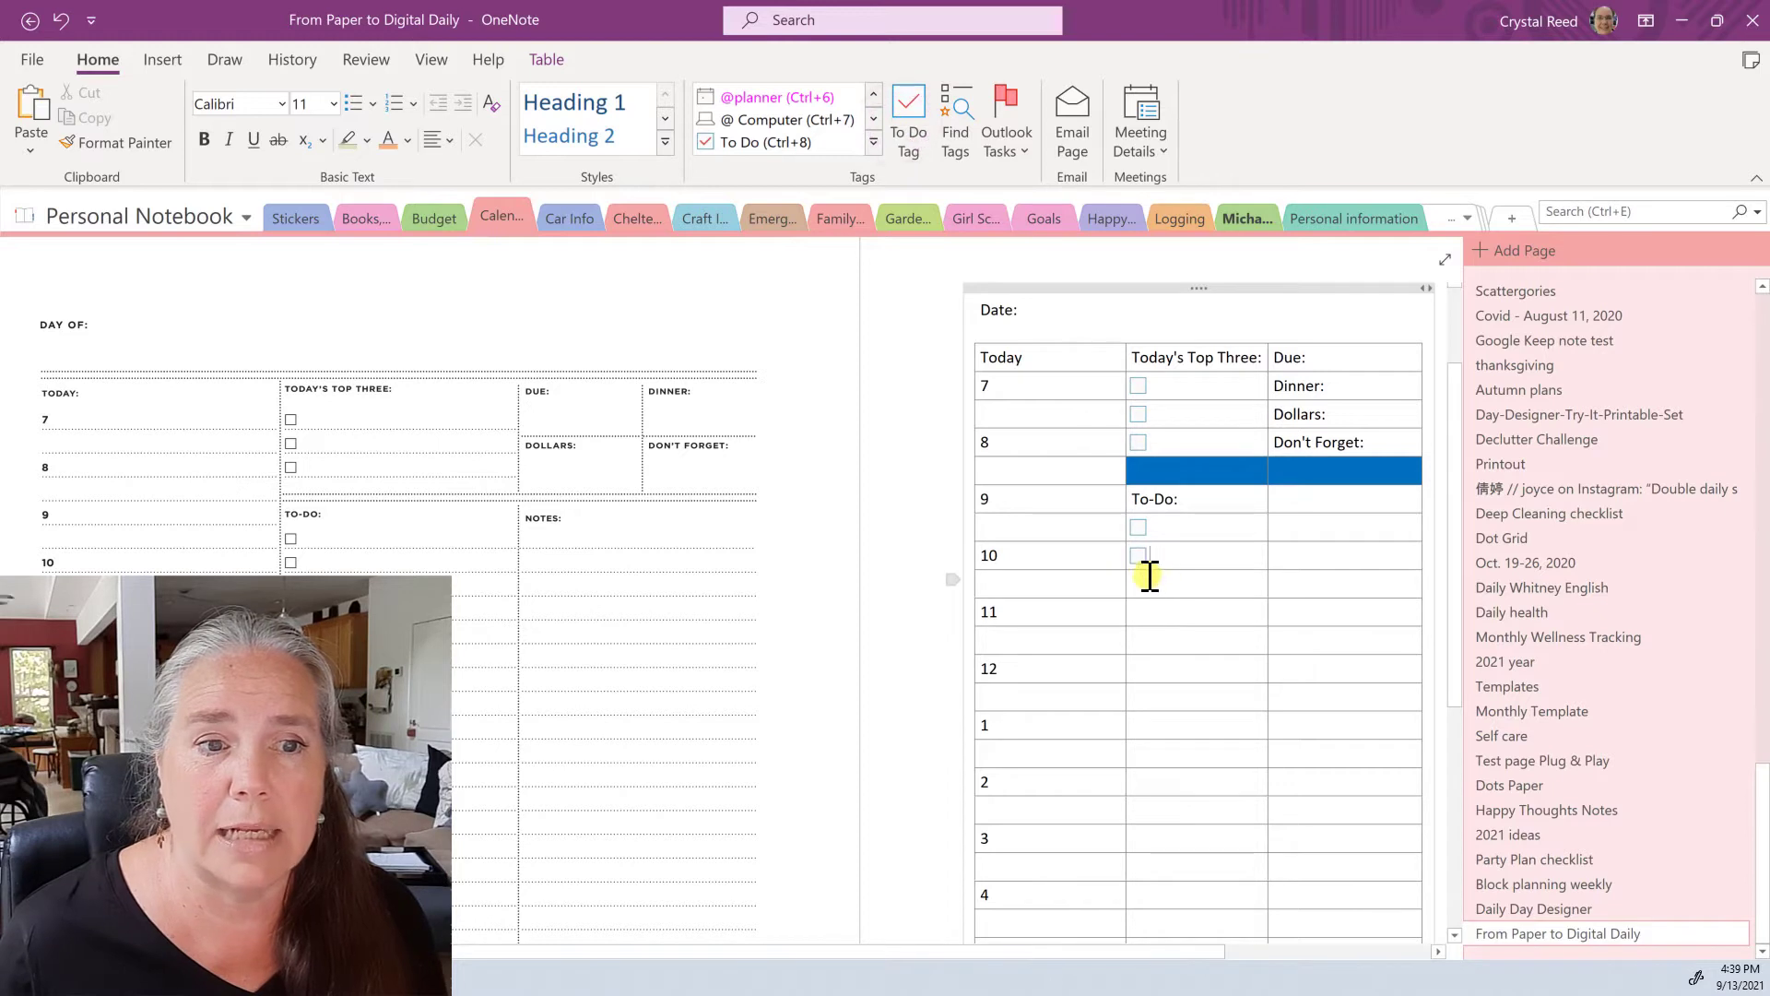
pyautogui.click(899, 143)
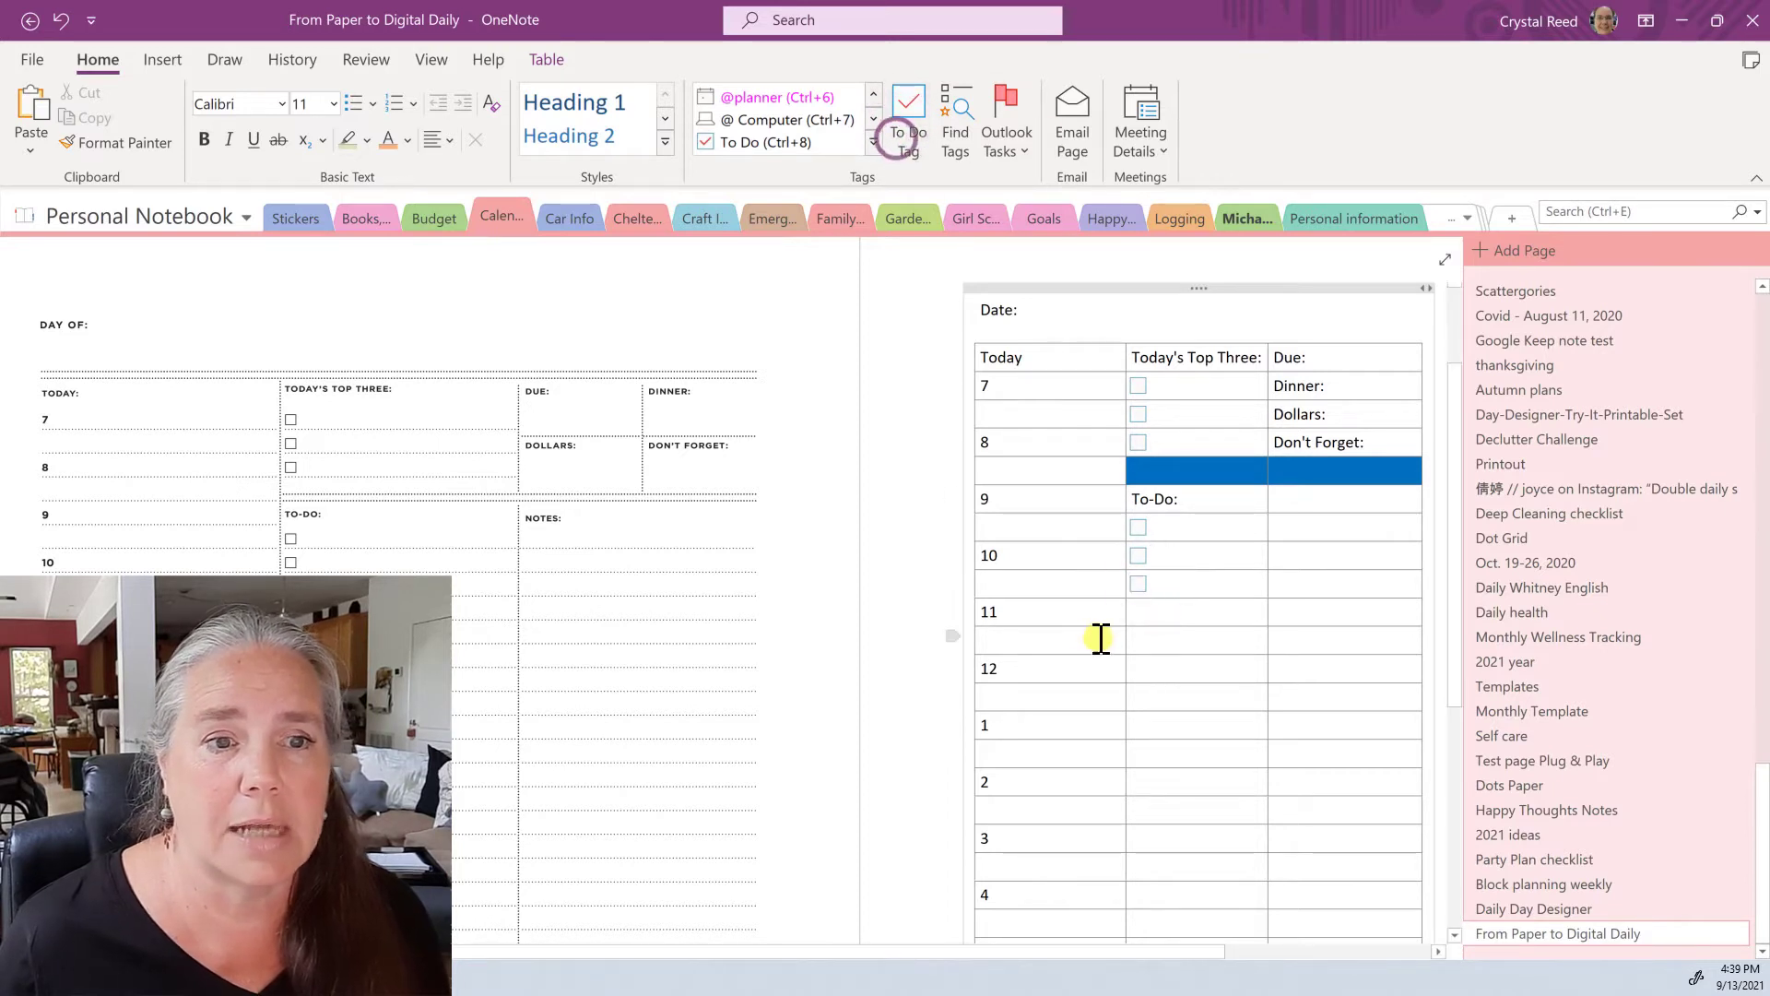
pyautogui.click(1159, 611)
pyautogui.click(909, 139)
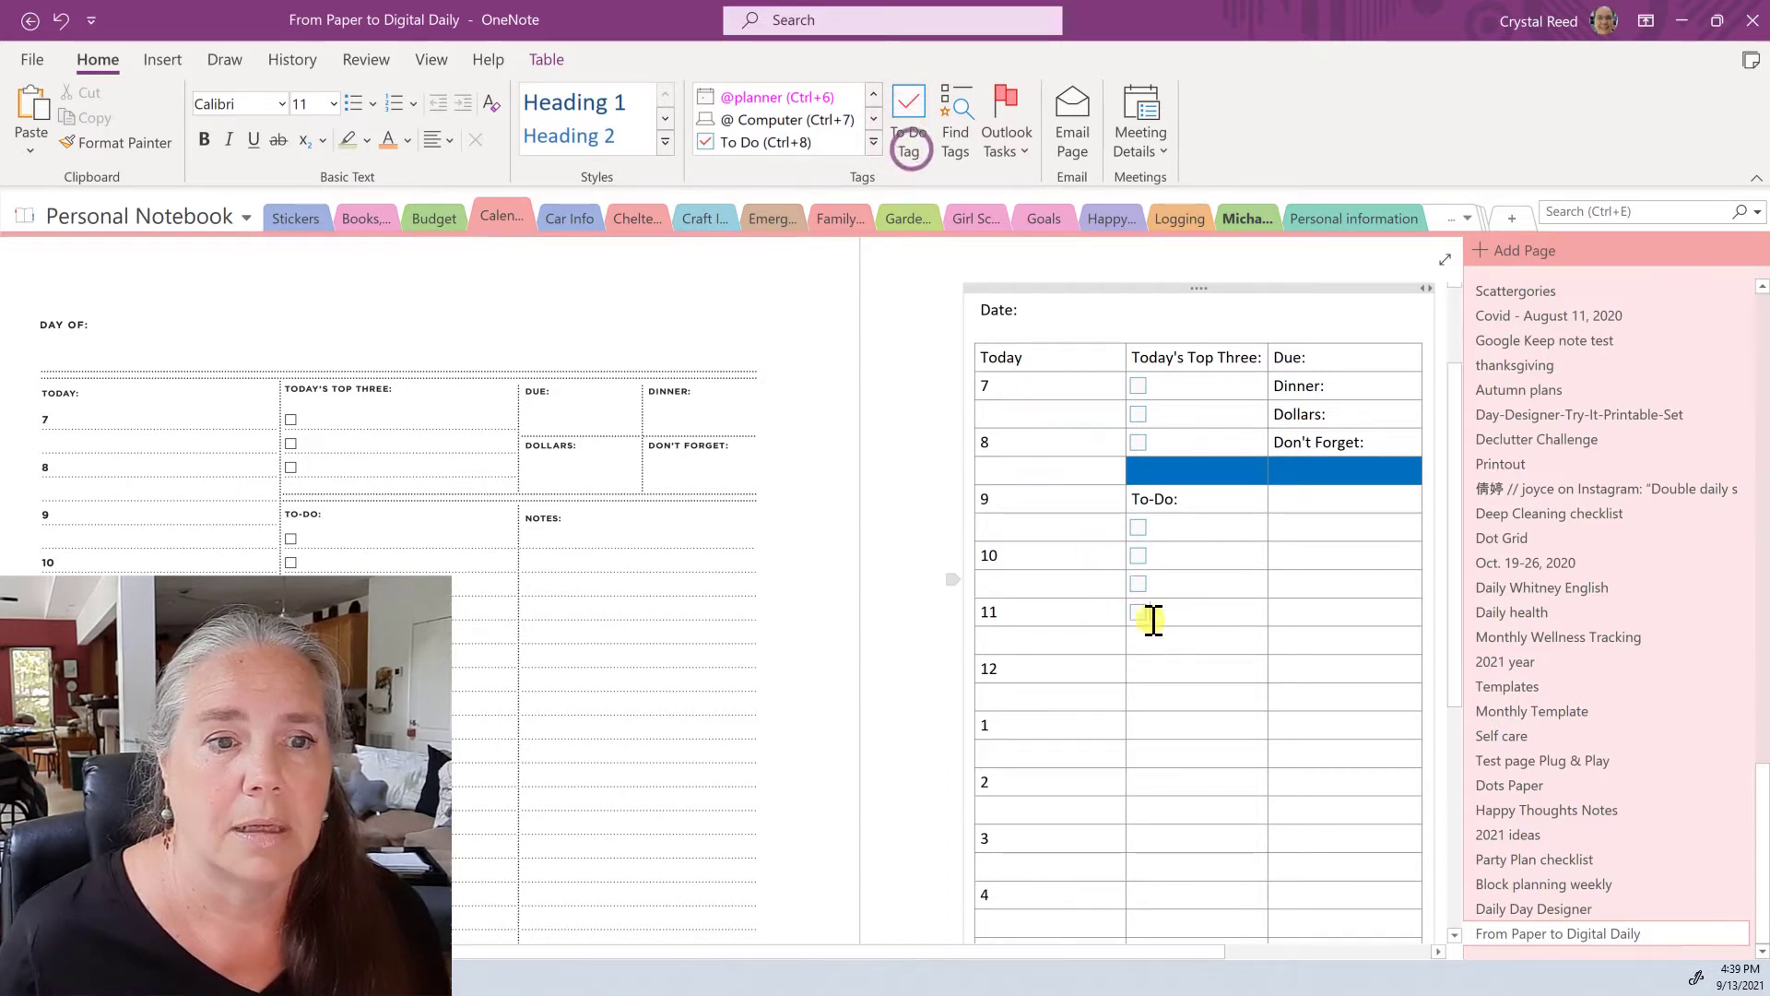
pyautogui.click(1157, 650)
pyautogui.click(913, 136)
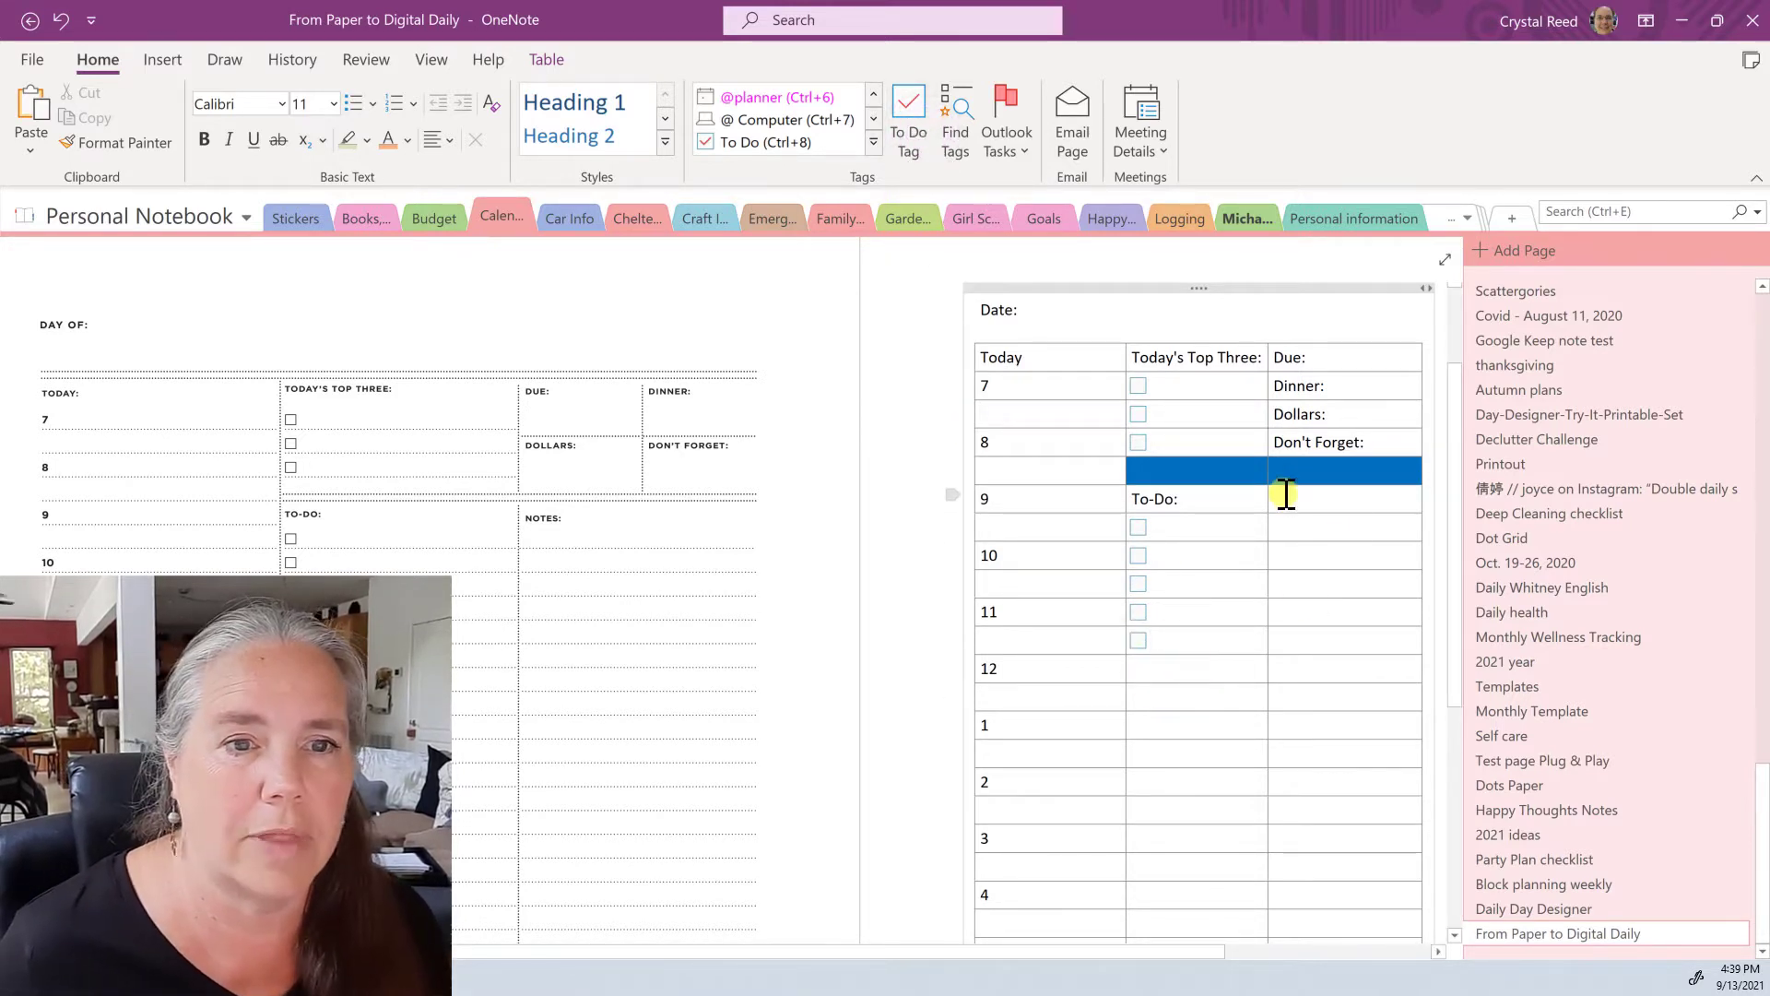
# Step: Enter the heading "Notes:" in the third-column cell beside "To-Do:"
pyautogui.click(1287, 499)
pyautogui.write('No')
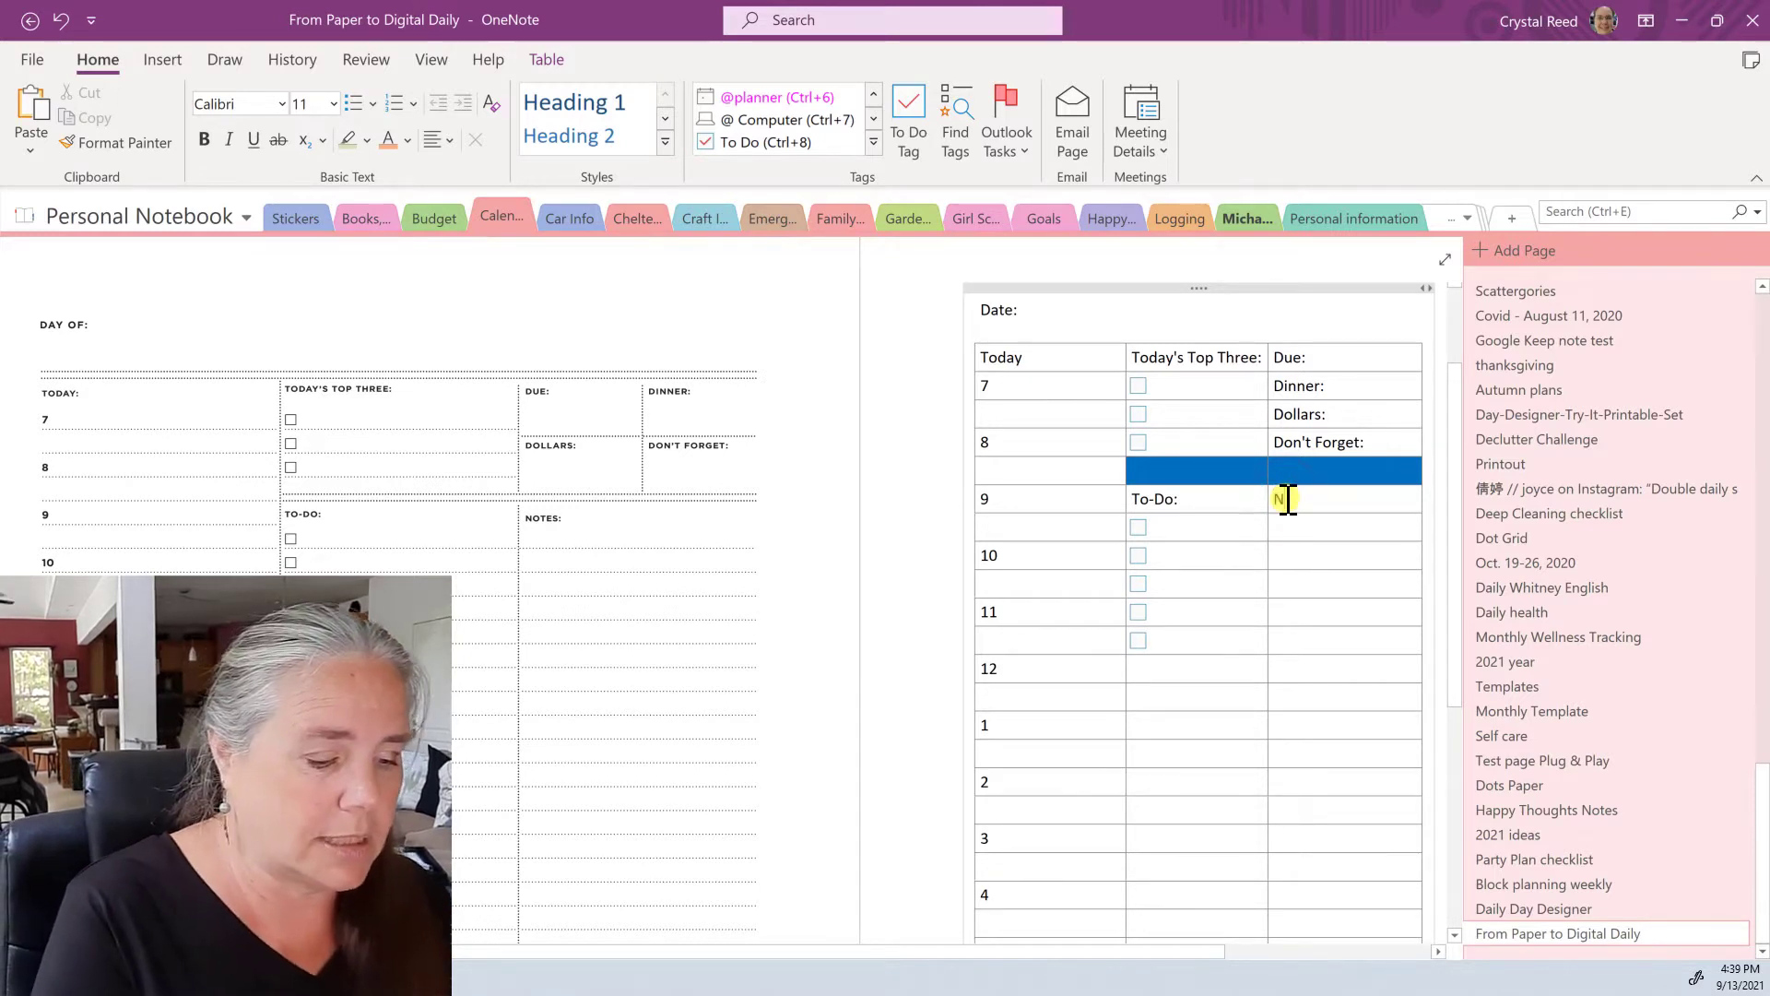
pyautogui.write('t')
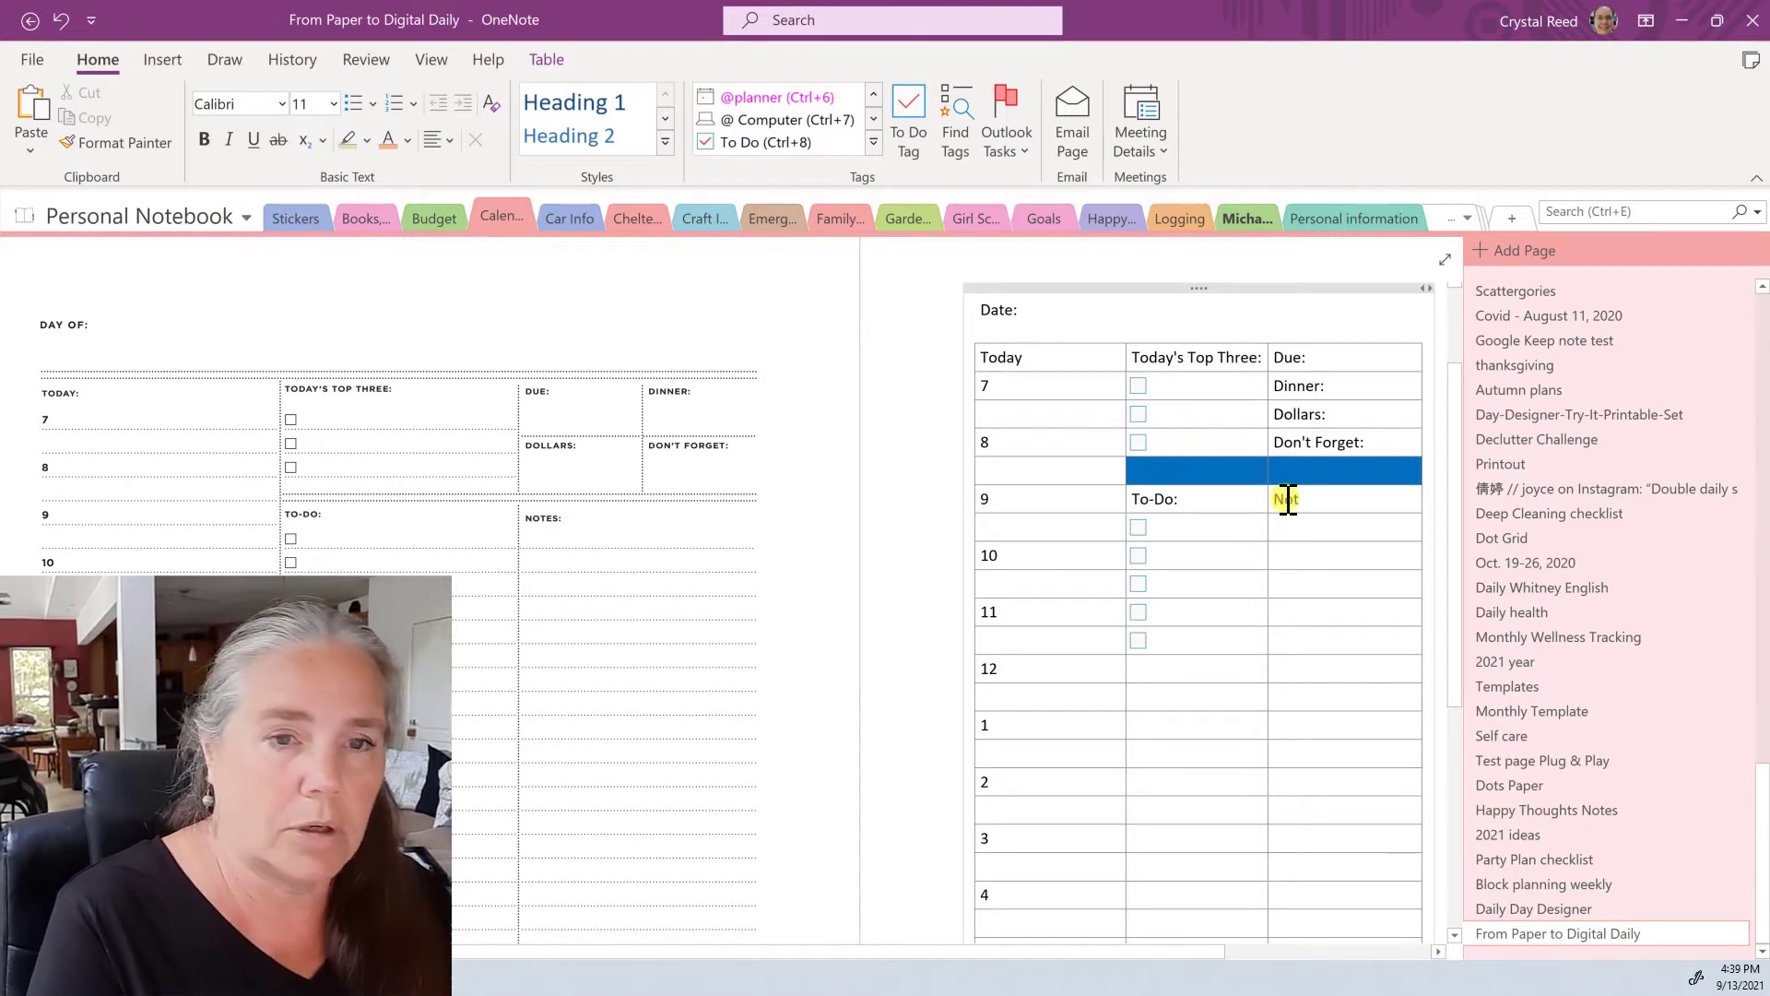
pyautogui.write('es:')
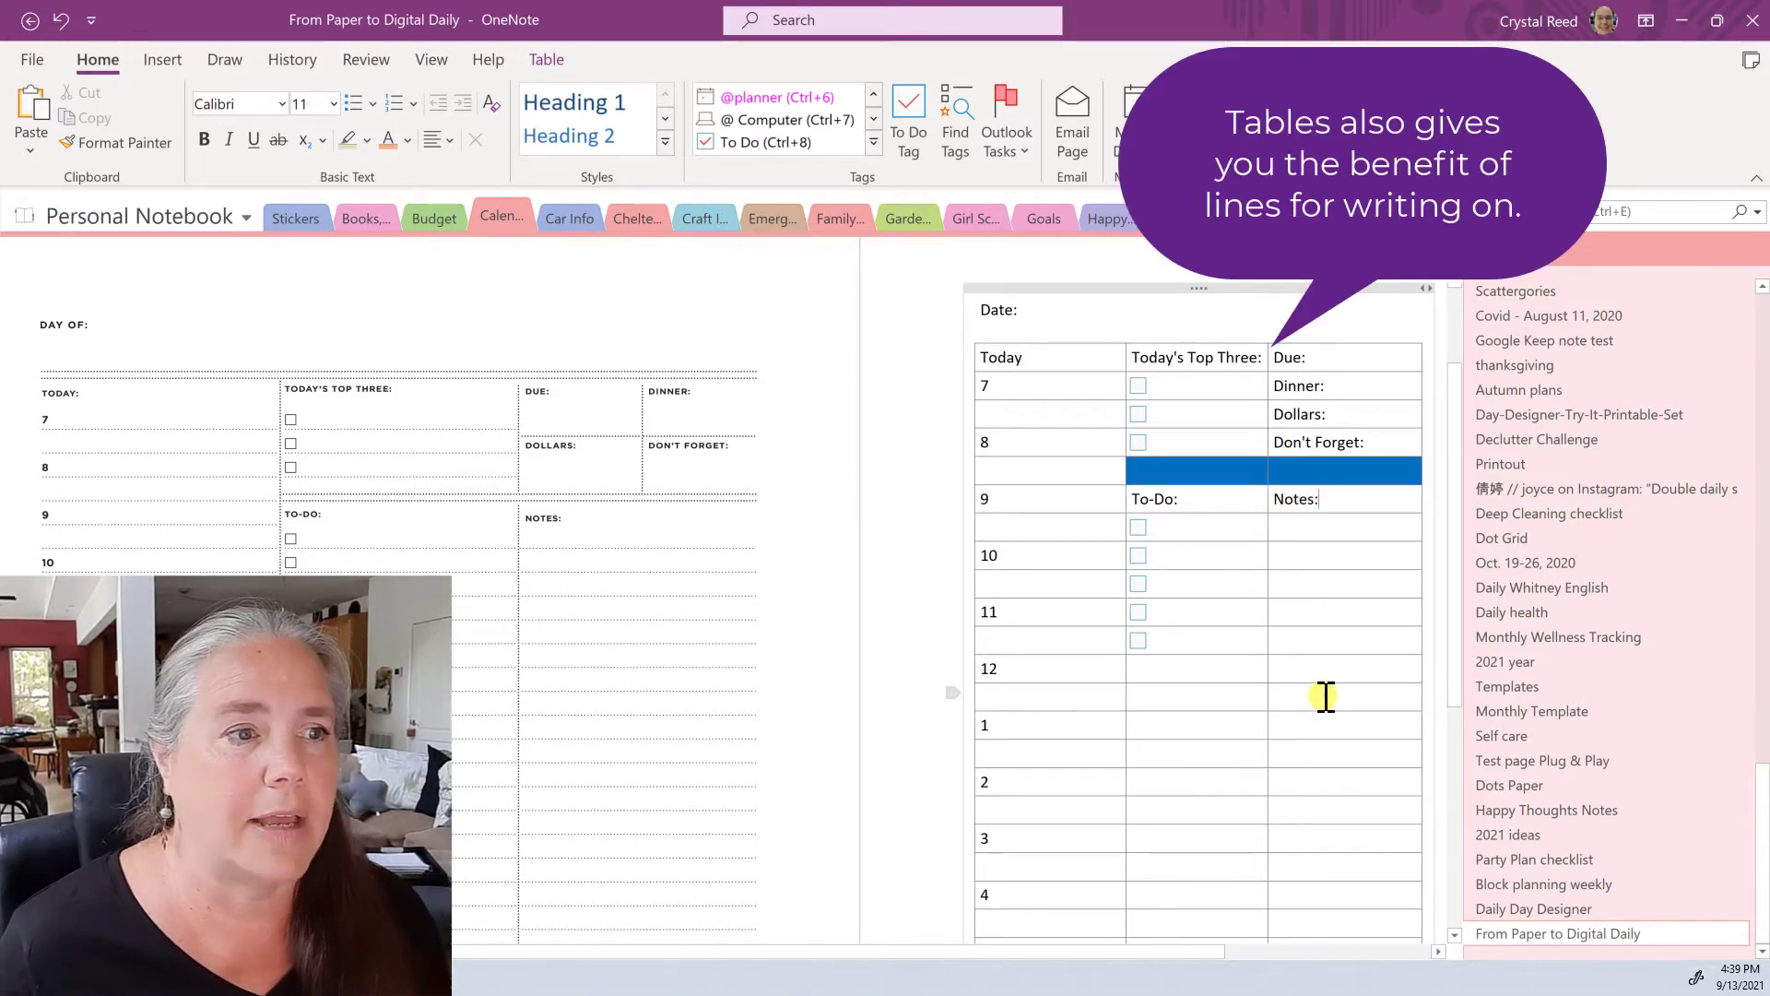
# Step: Draw a straight horizontal line just below the planner table, spanning its full width
pyautogui.scroll(-3, 1325, 696)
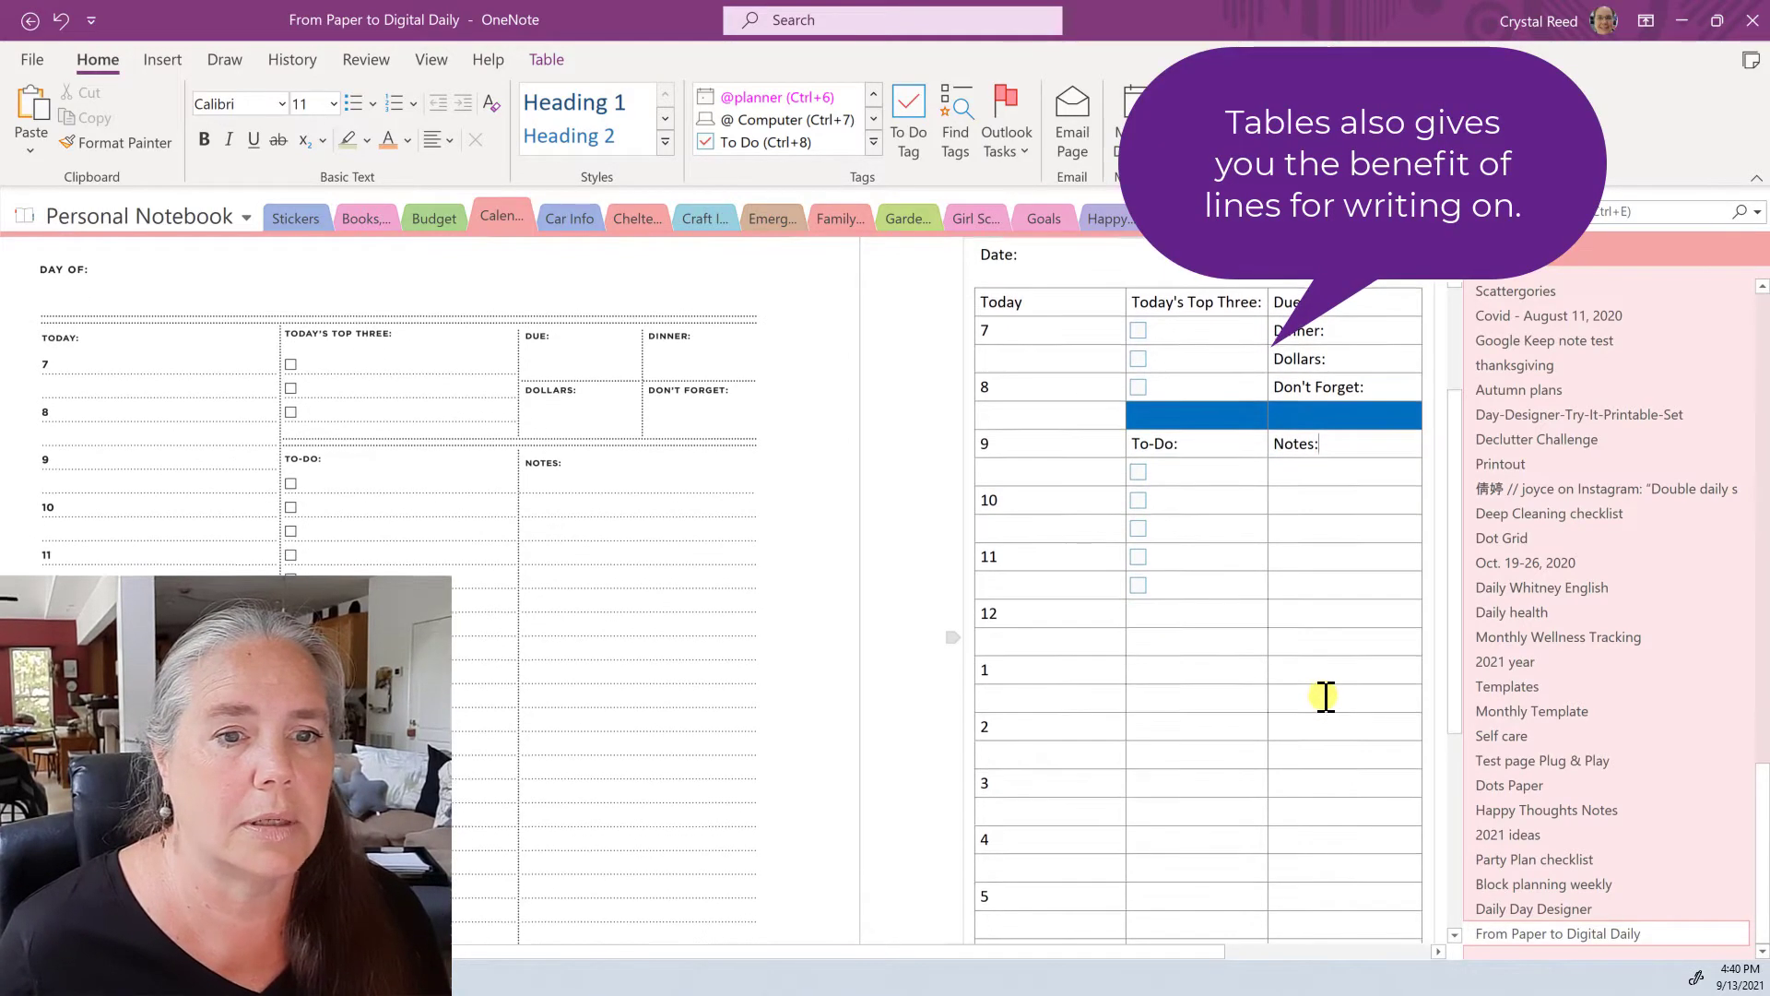
pyautogui.scroll(-5, 1325, 696)
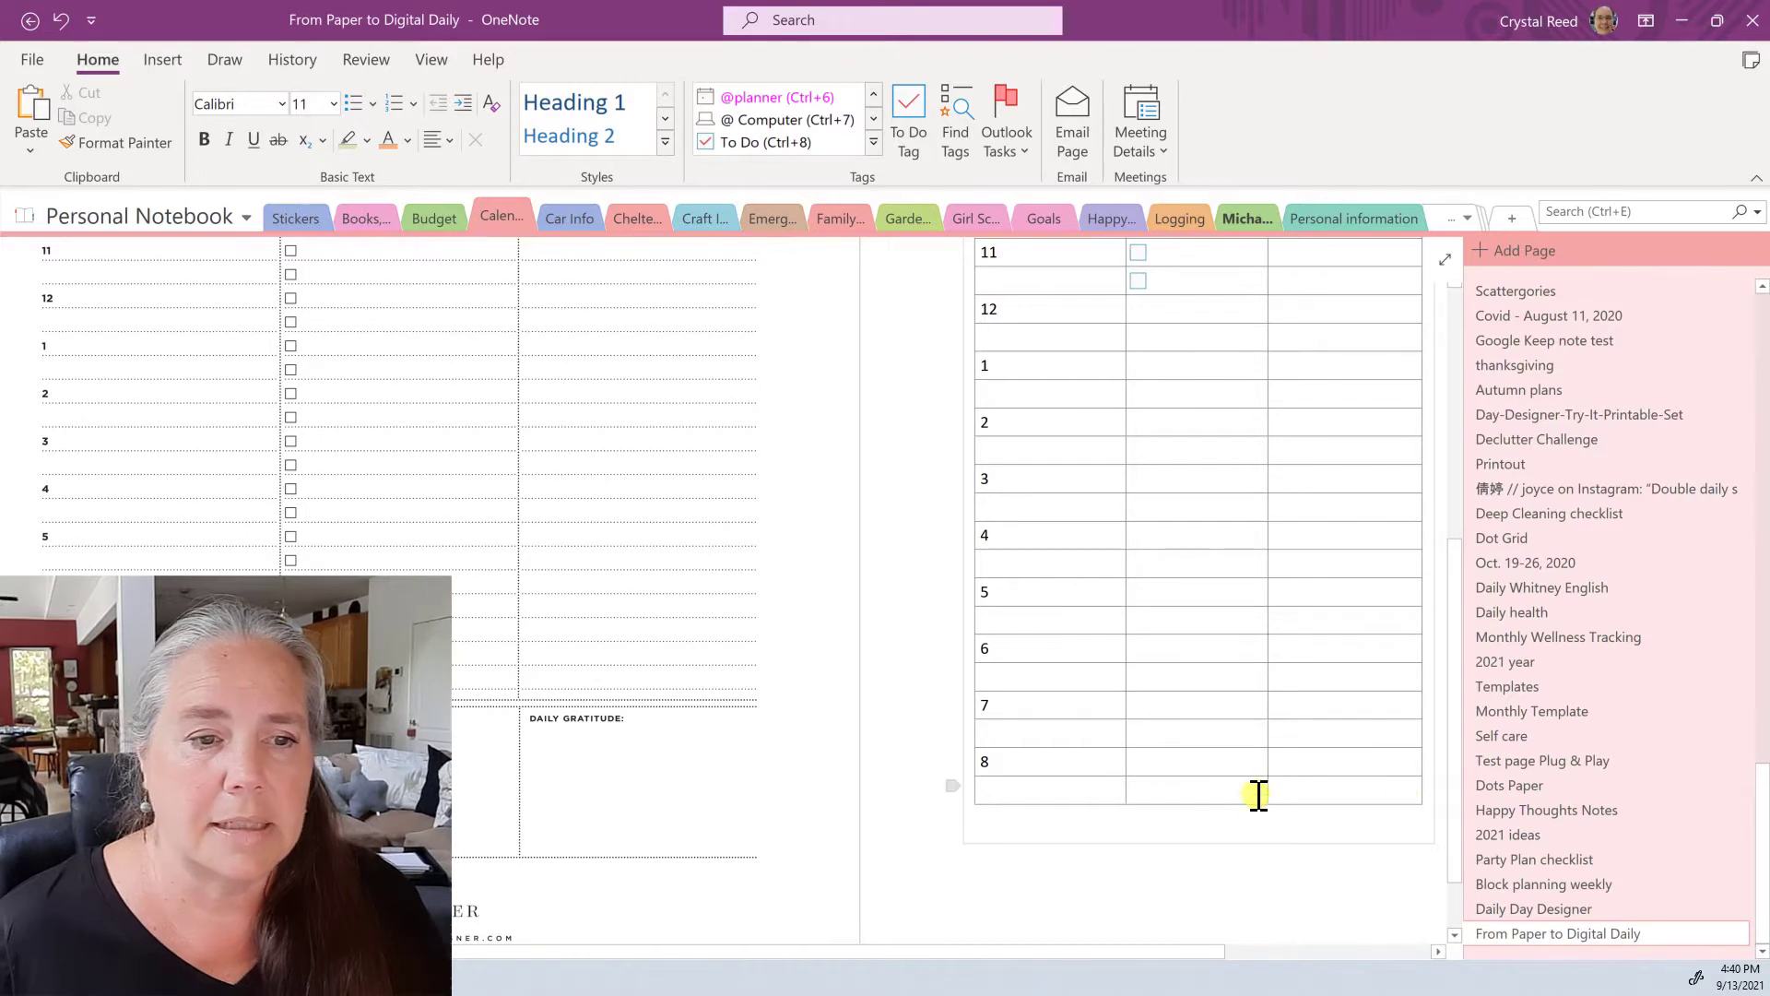
pyautogui.click(988, 823)
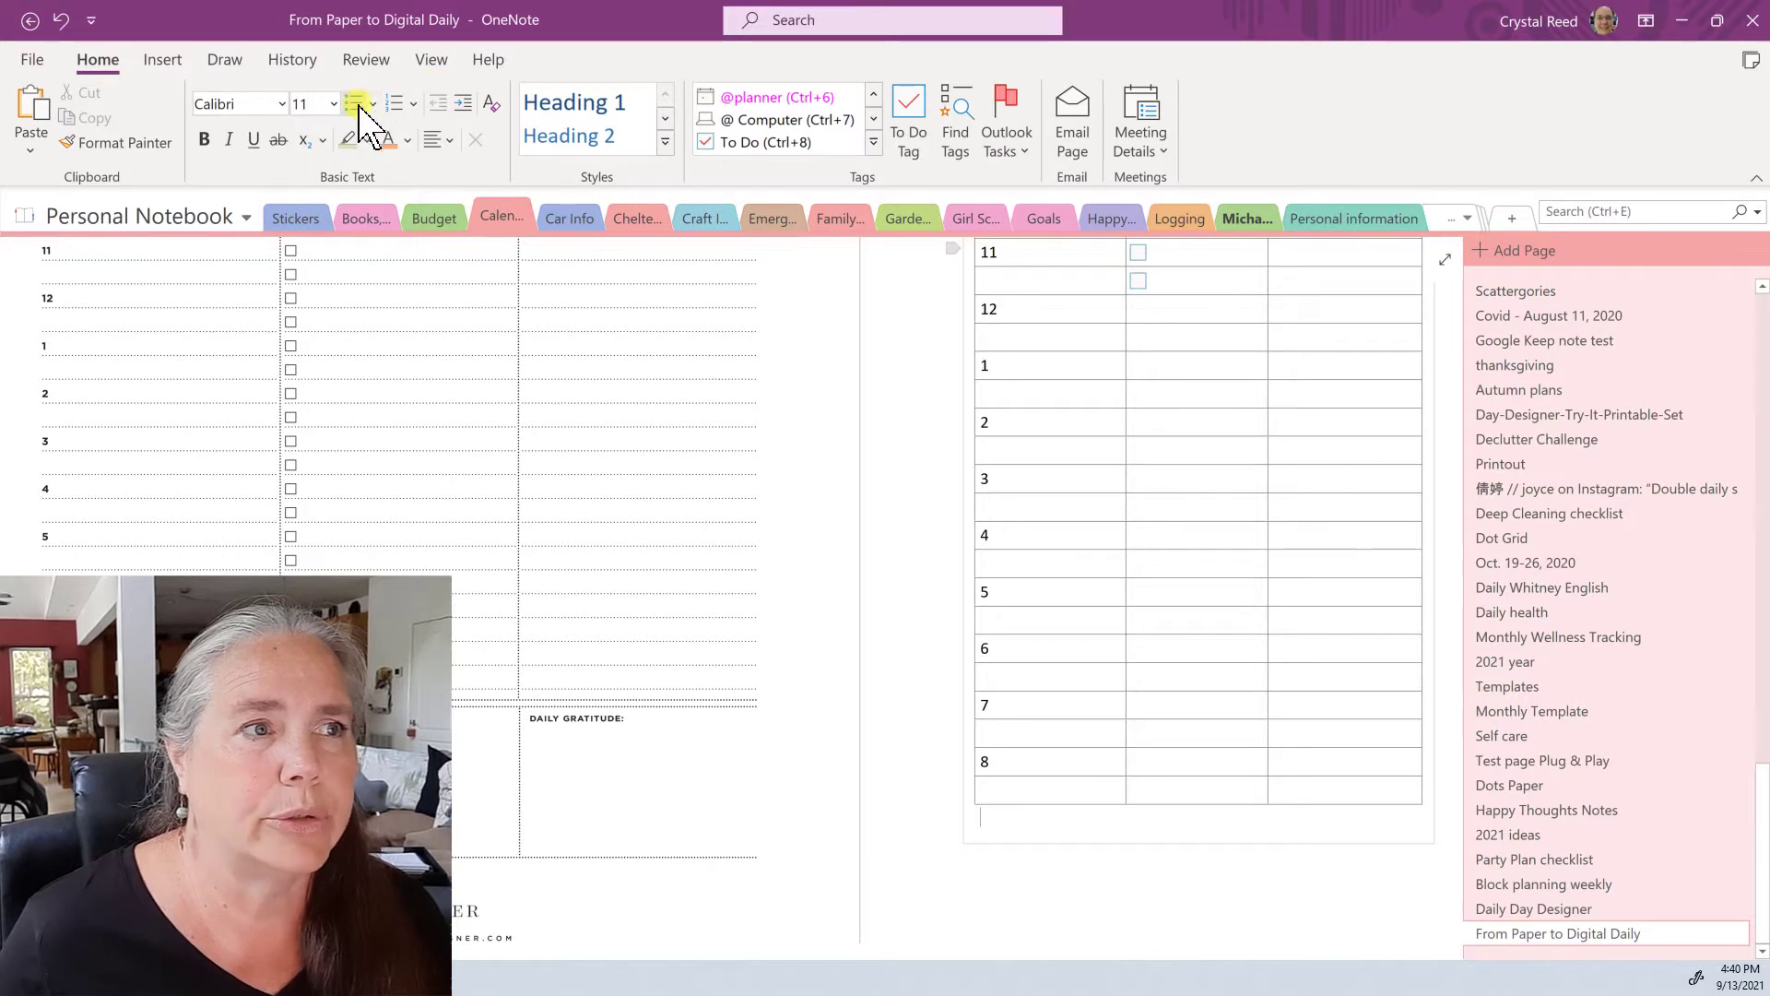
pyautogui.click(225, 60)
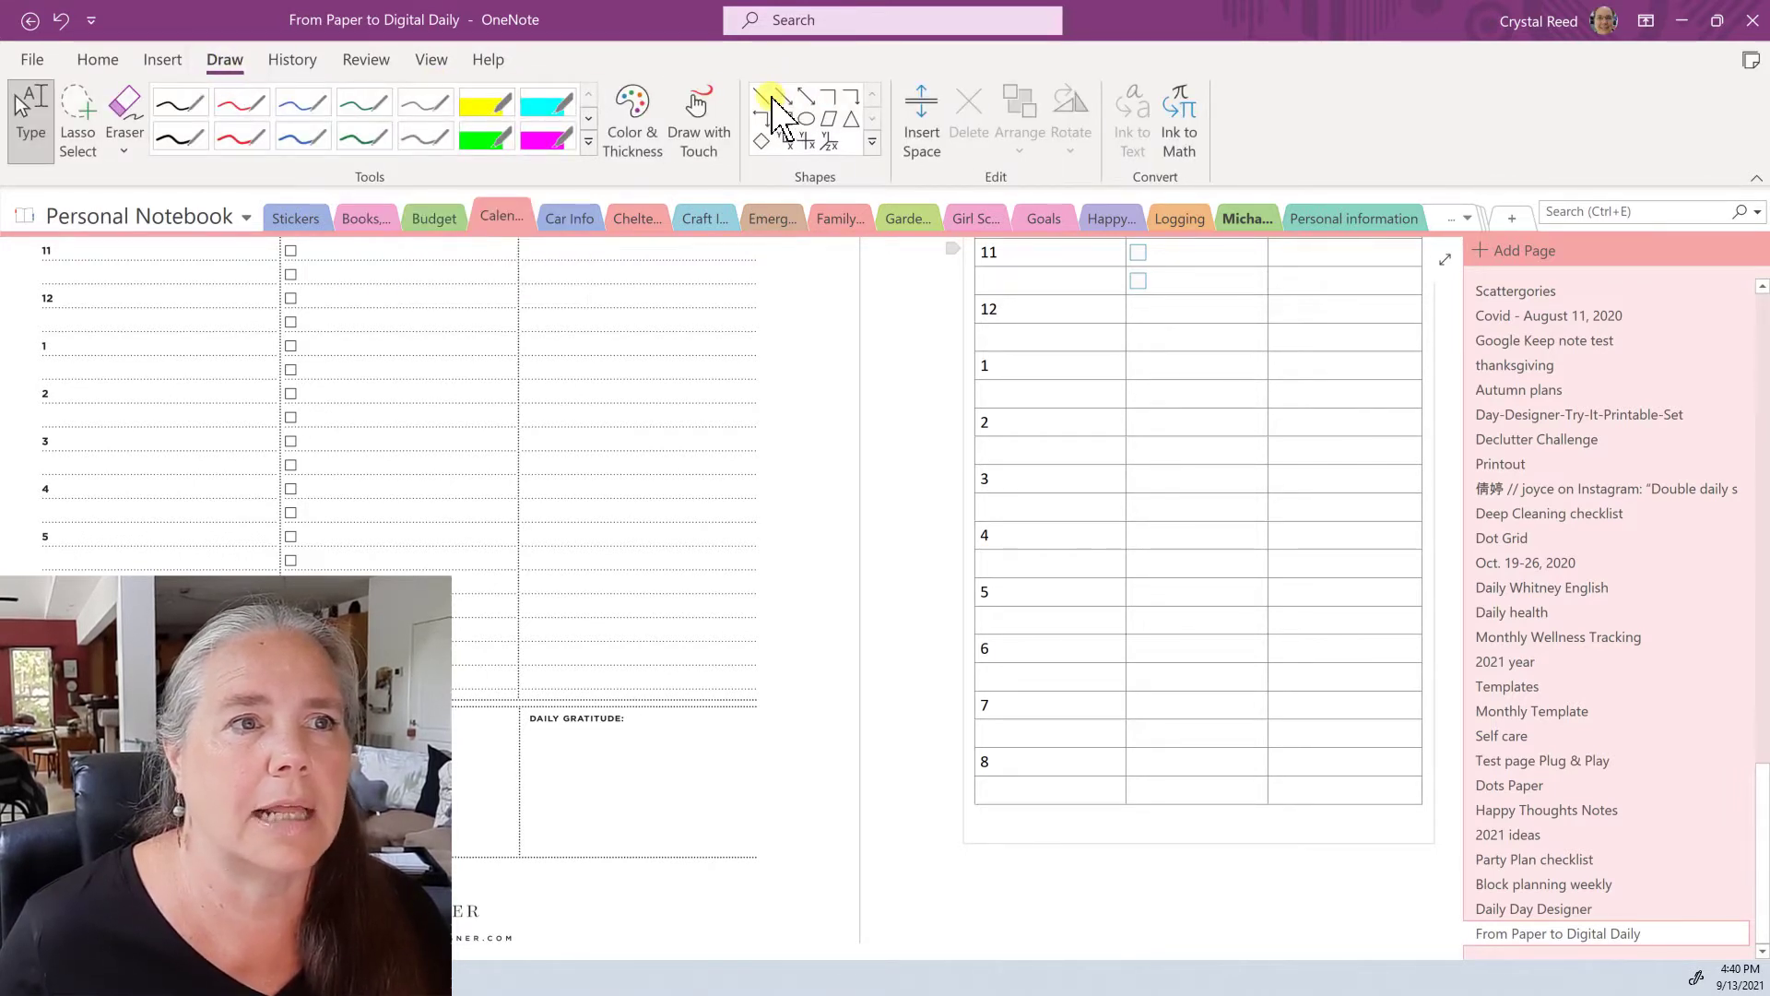
pyautogui.click(760, 98)
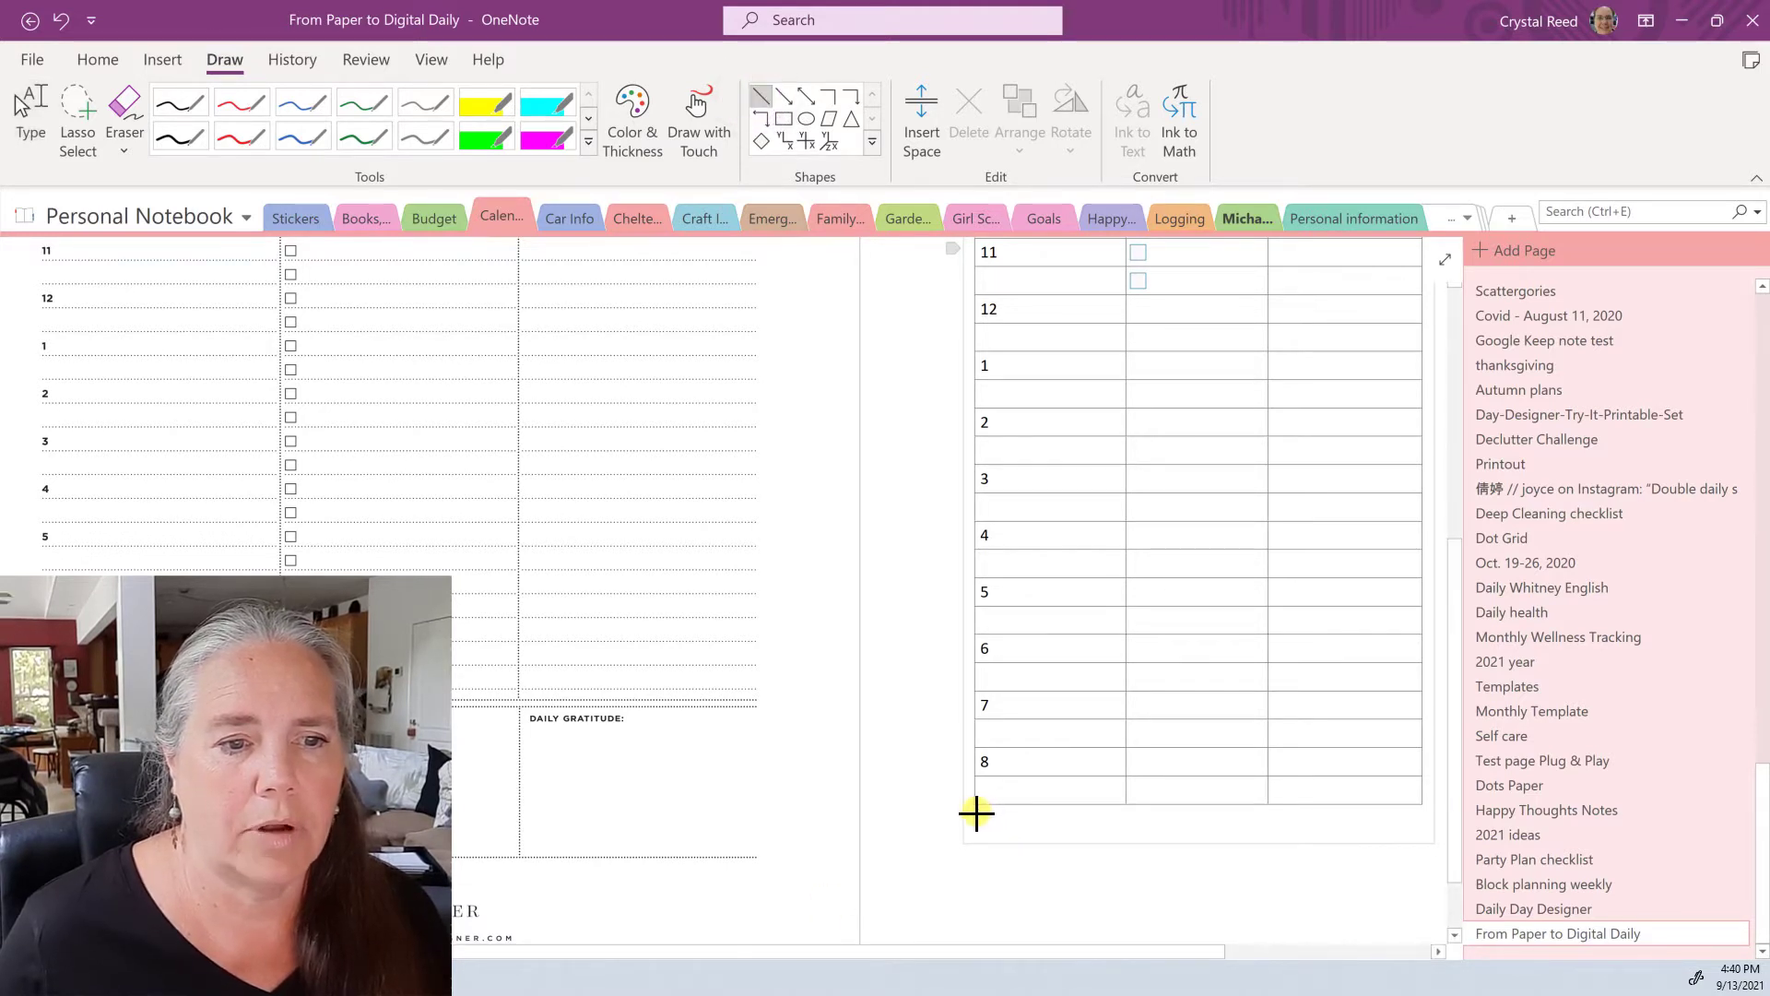
pyautogui.moveTo(977, 813); pyautogui.dragTo(1007, 811)
pyautogui.moveTo(1082, 819); pyautogui.dragTo(1425, 823)
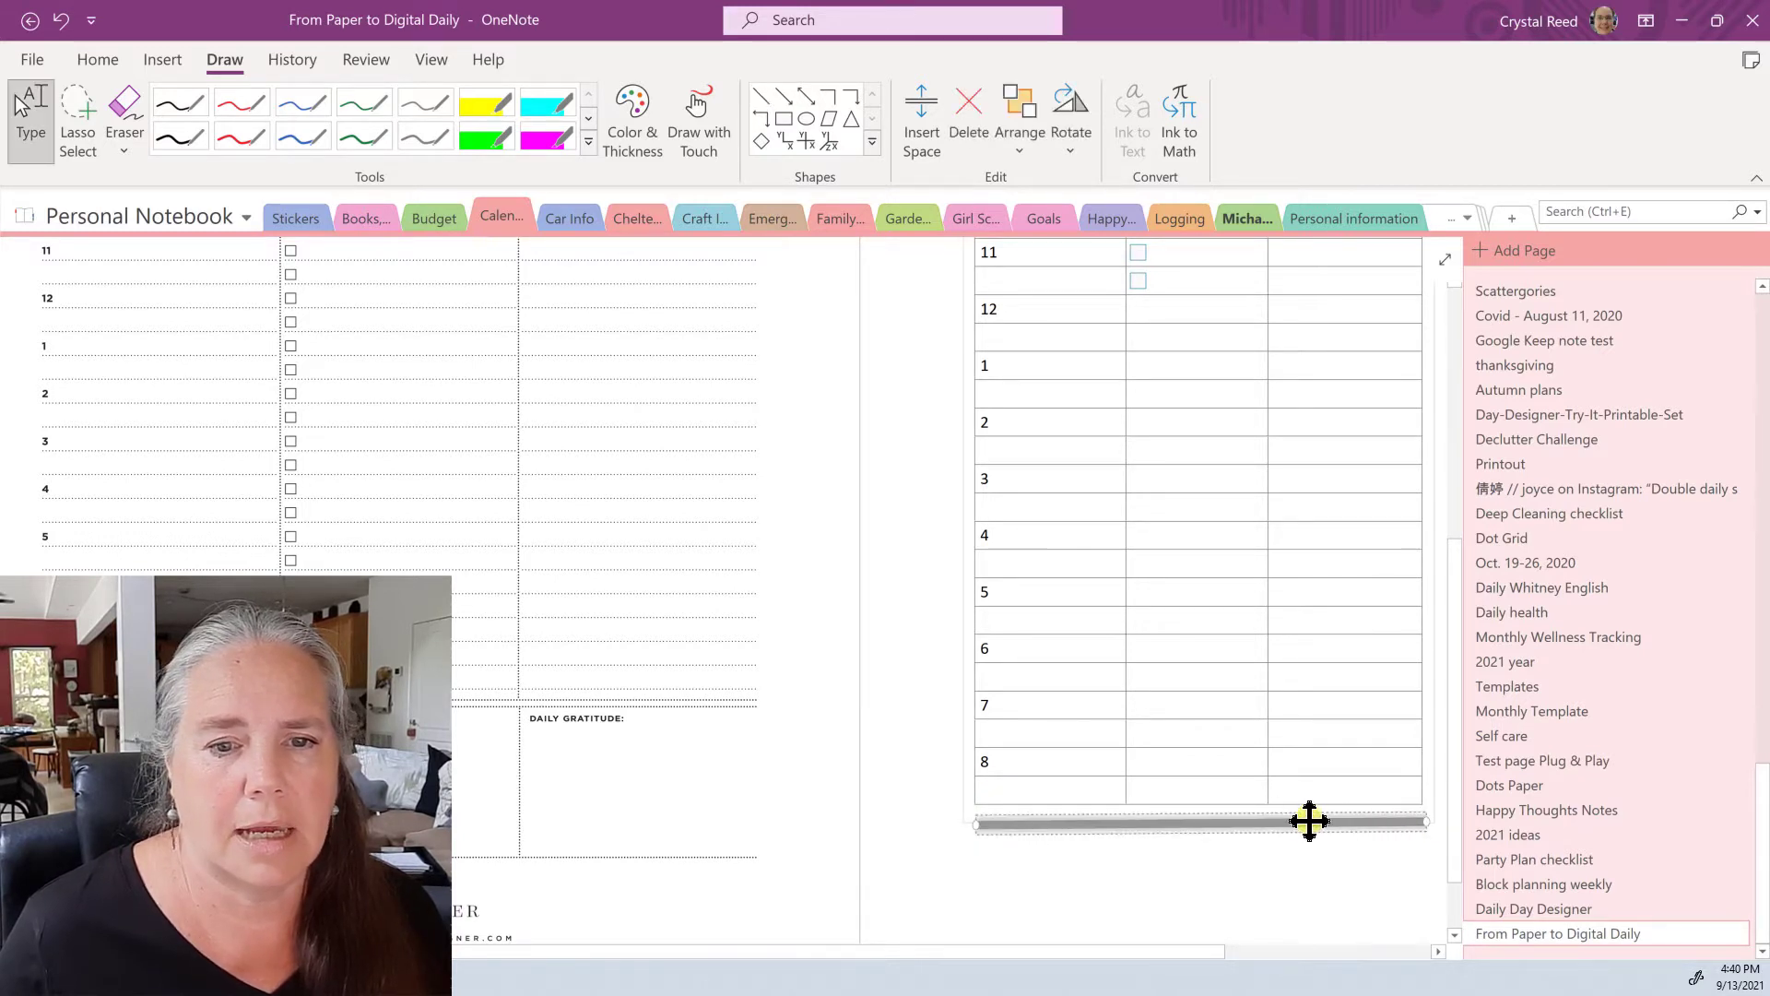
# Step: Change the colour of the line below the table to medium blue, keeping its thickness
pyautogui.rightClick(1257, 823)
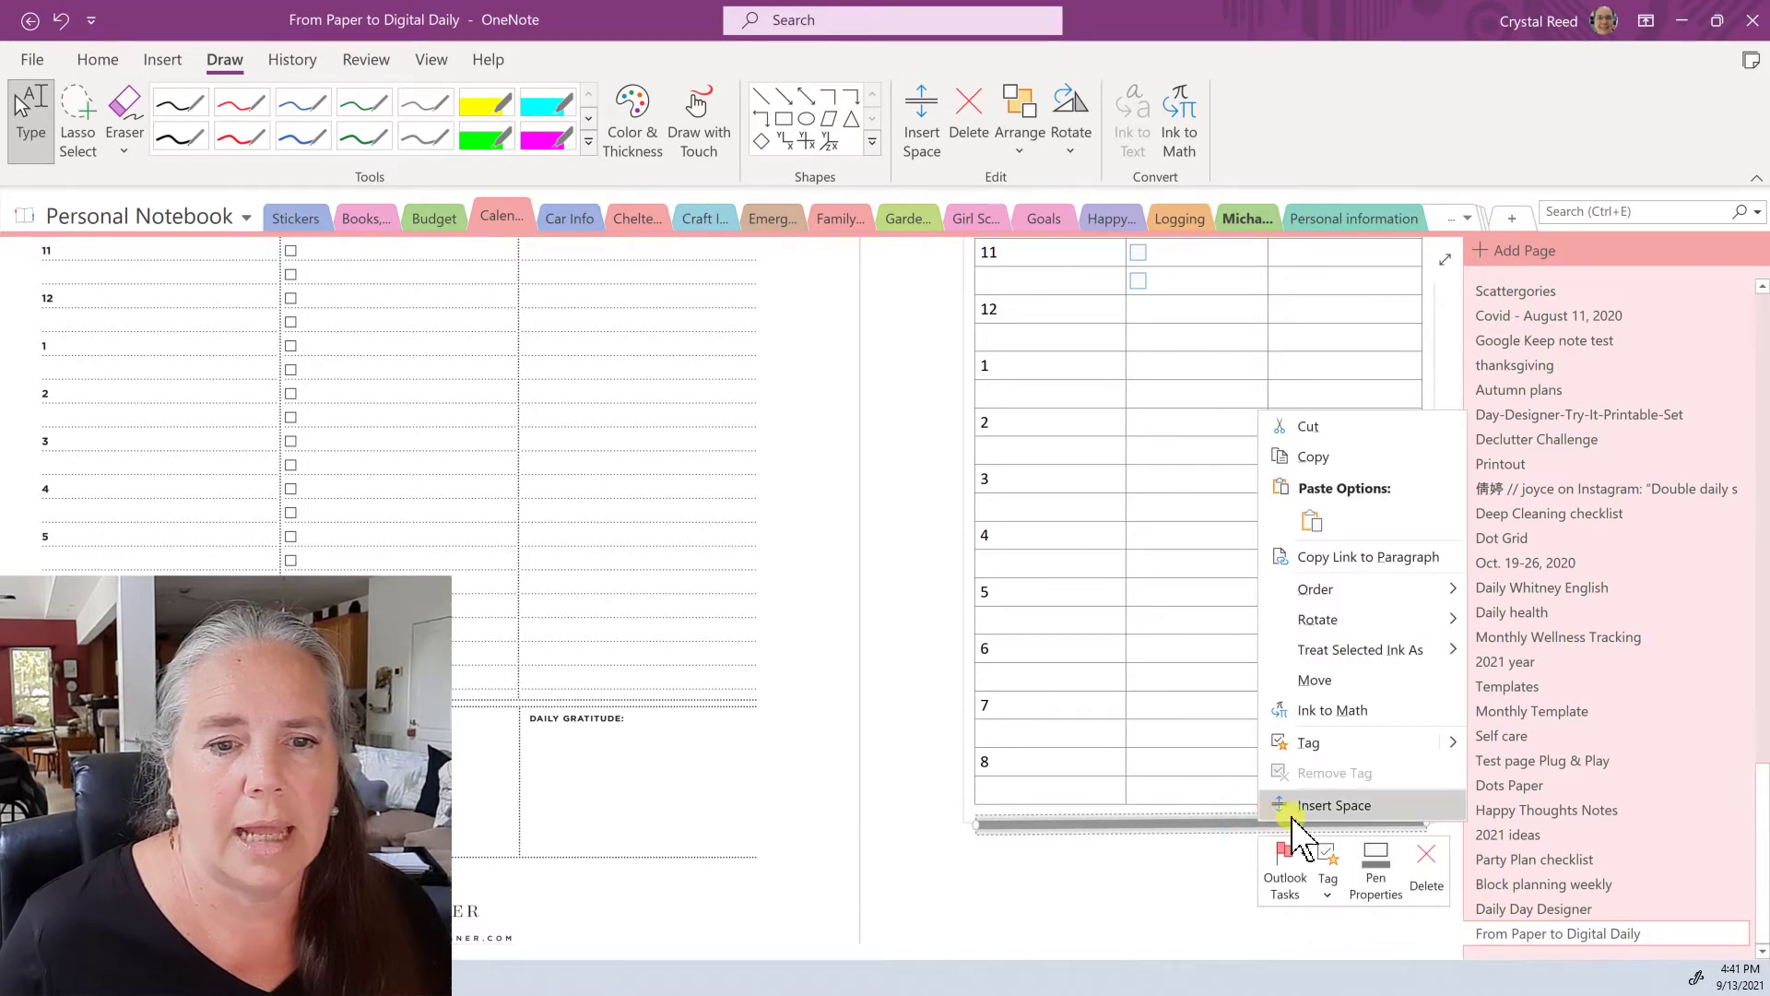
pyautogui.click(1370, 868)
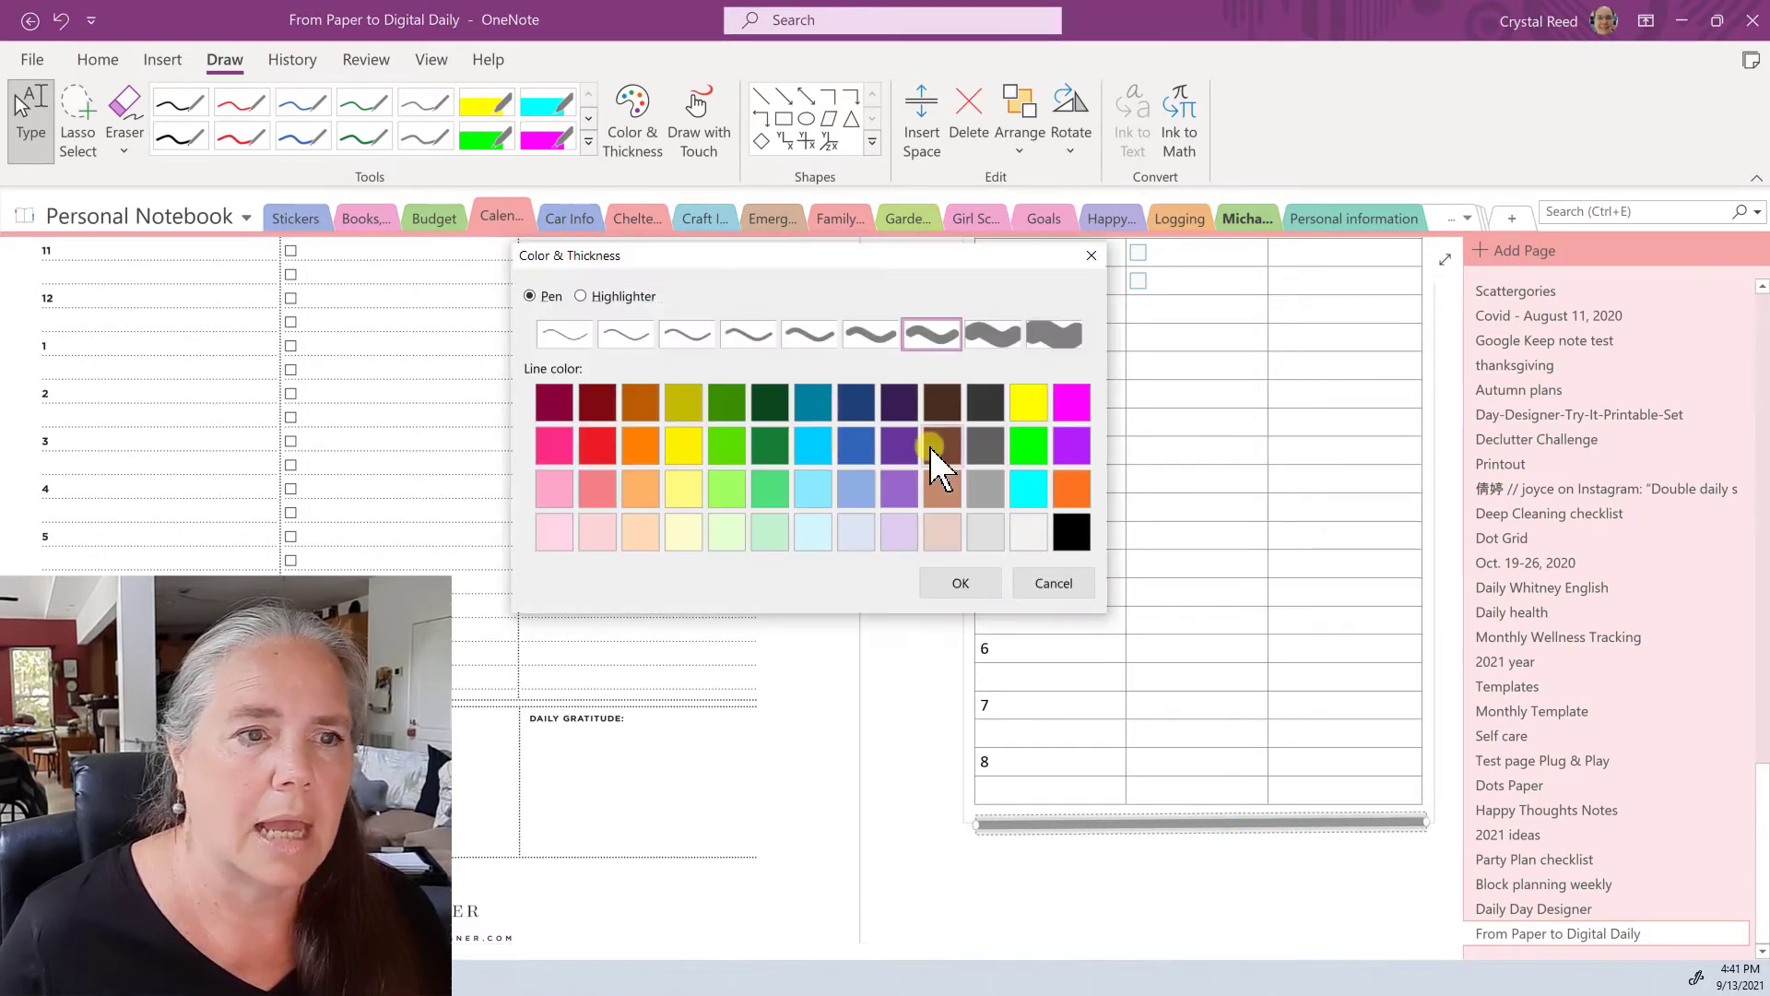
pyautogui.click(867, 439)
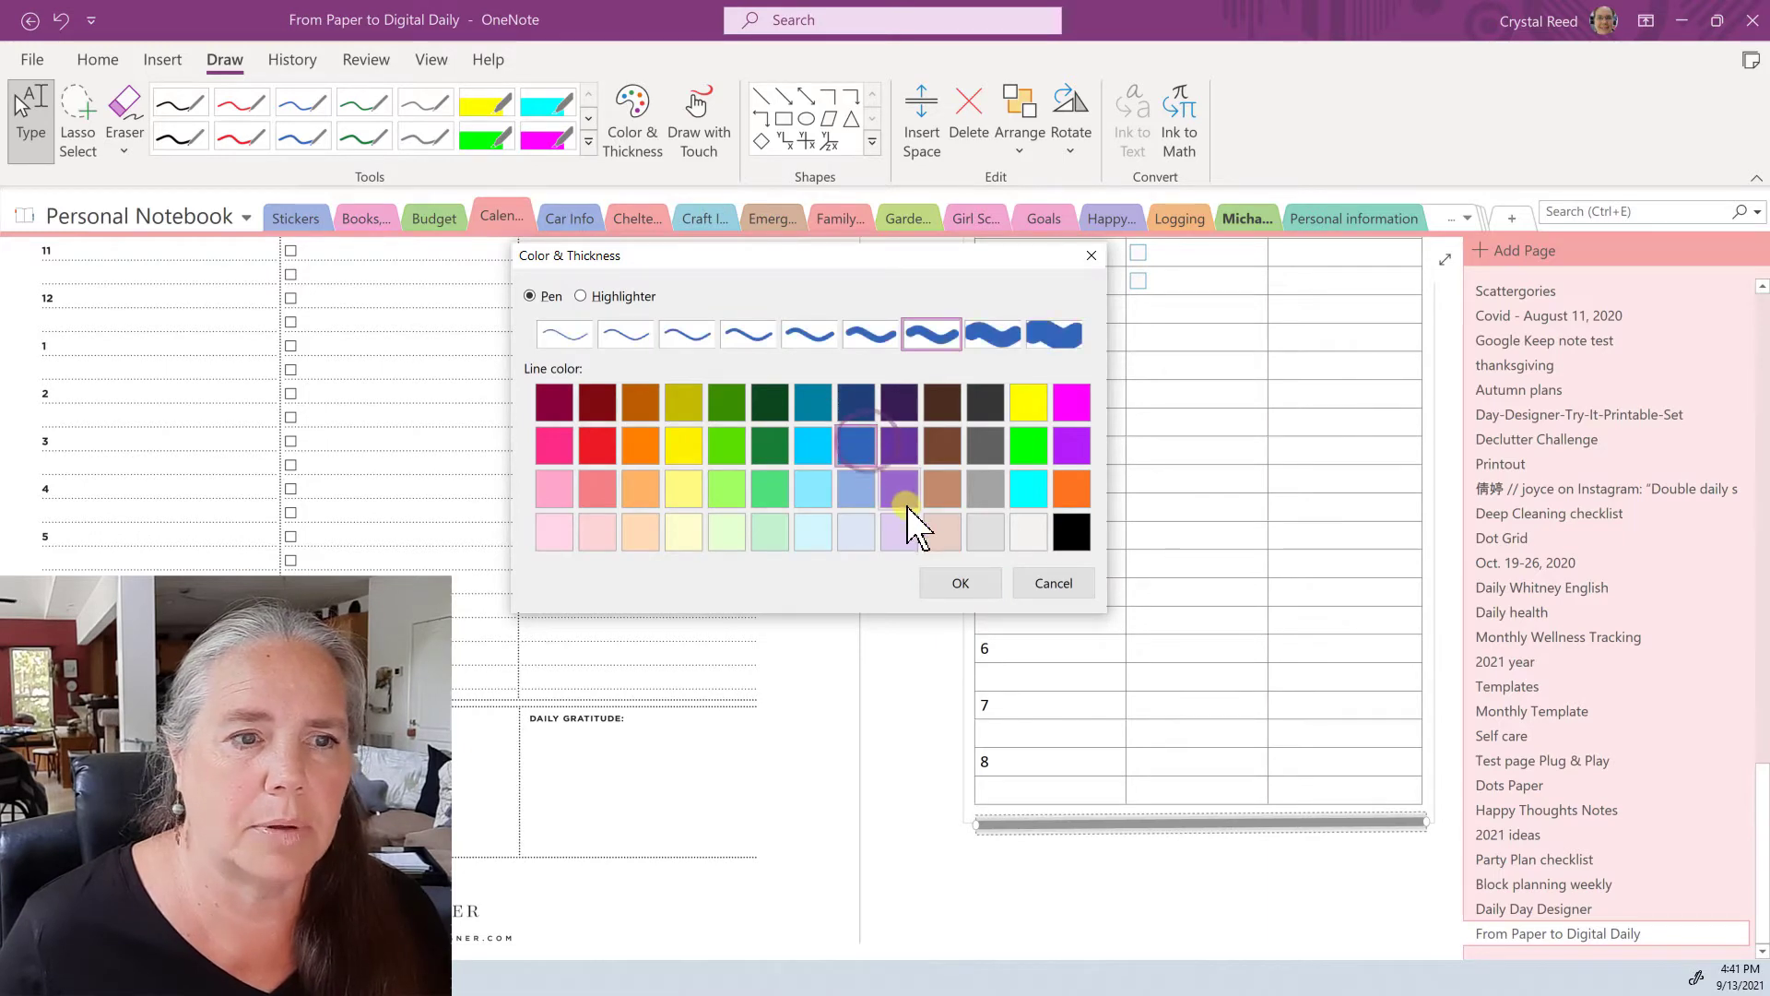
pyautogui.click(947, 581)
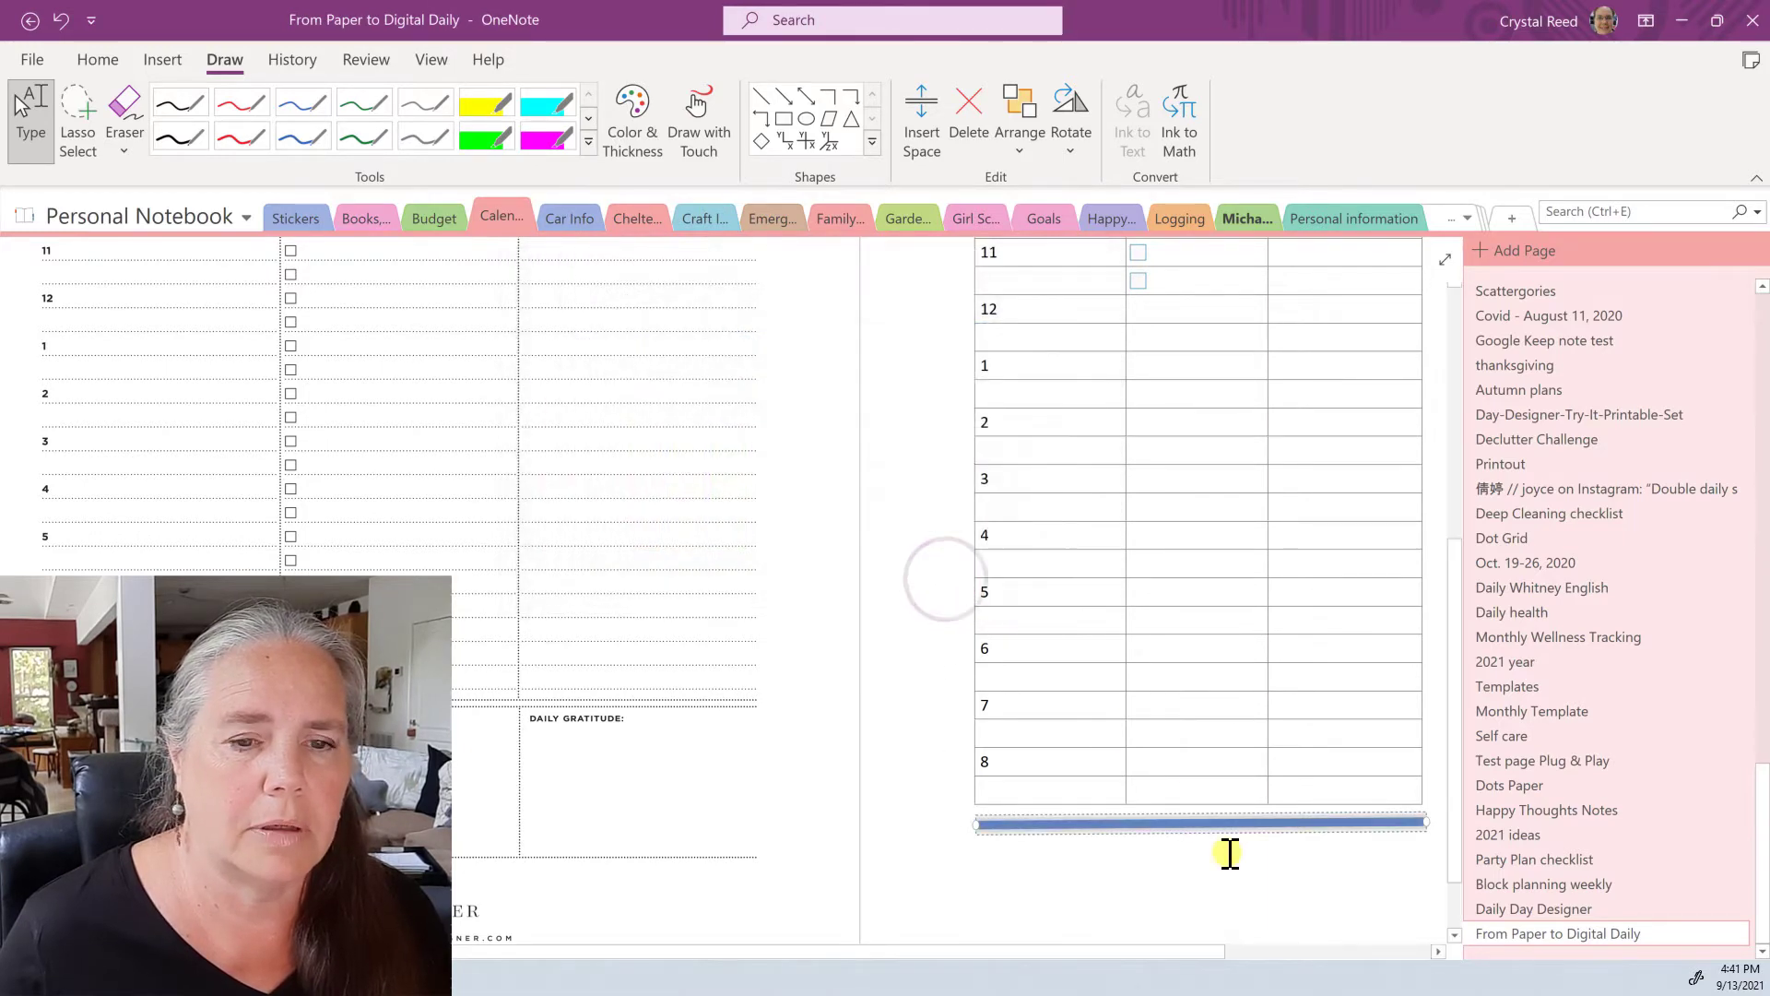
pyautogui.click(1229, 851)
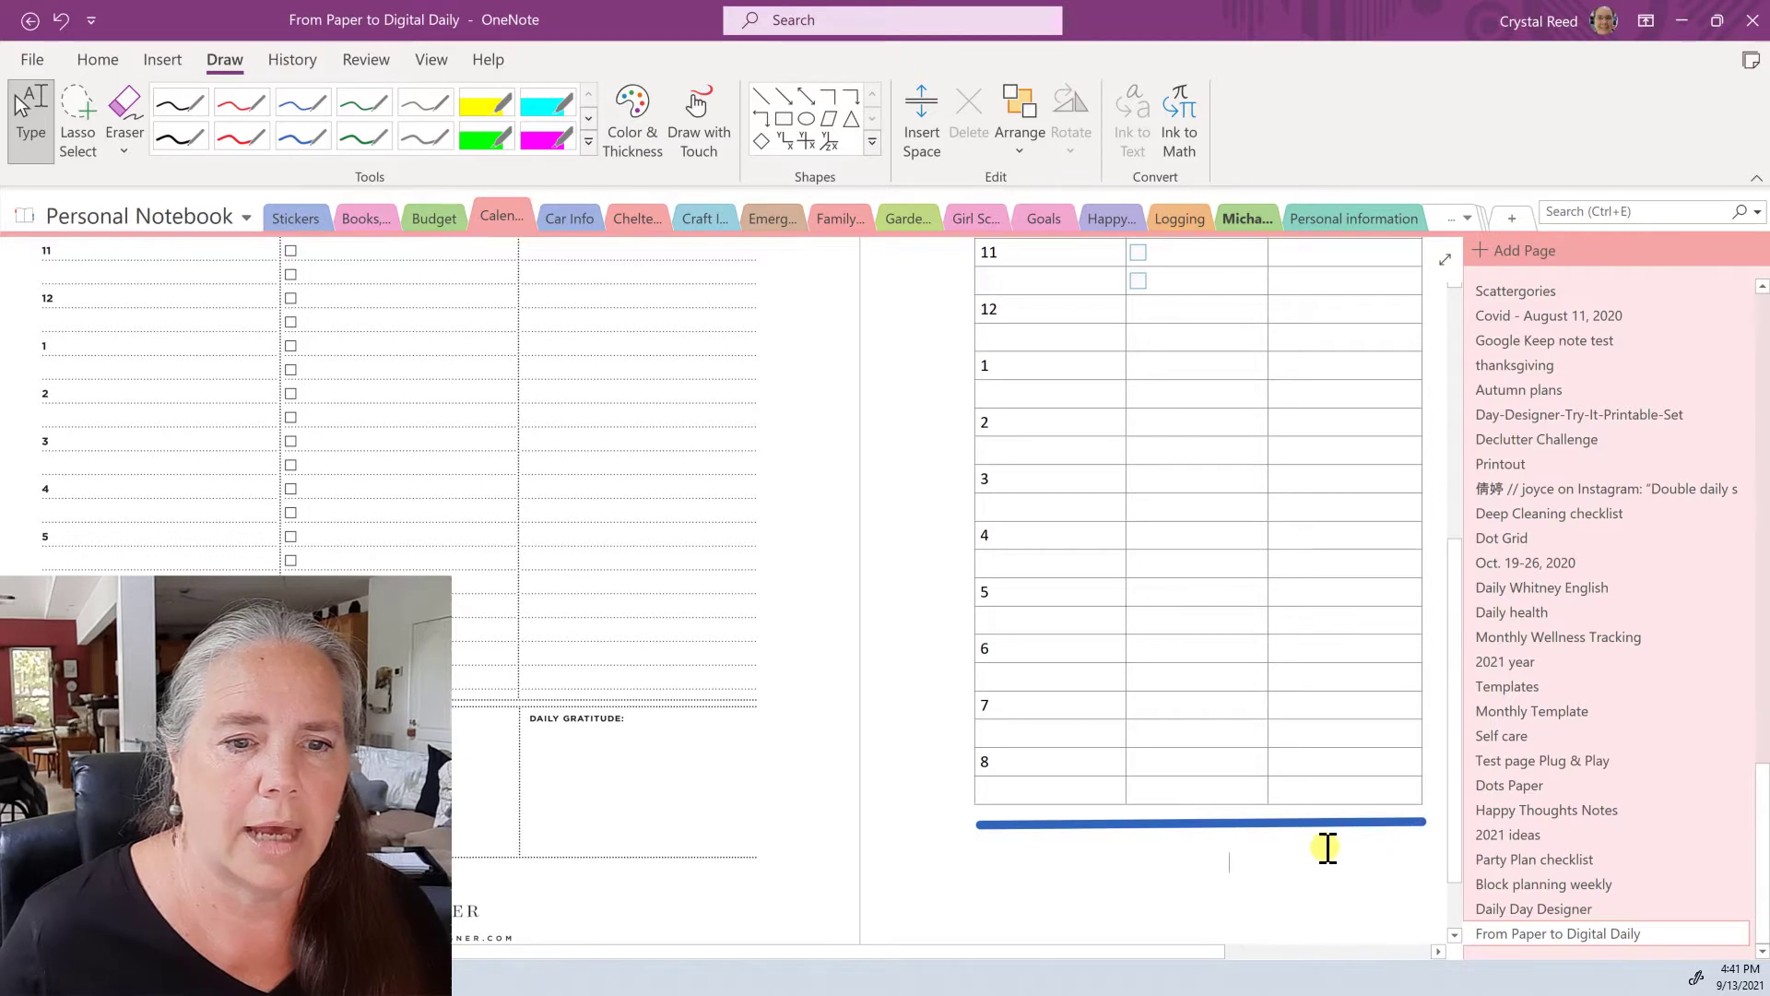
# Step: Insert a table with two columns and four rows directly below the blue line
pyautogui.click(1310, 789)
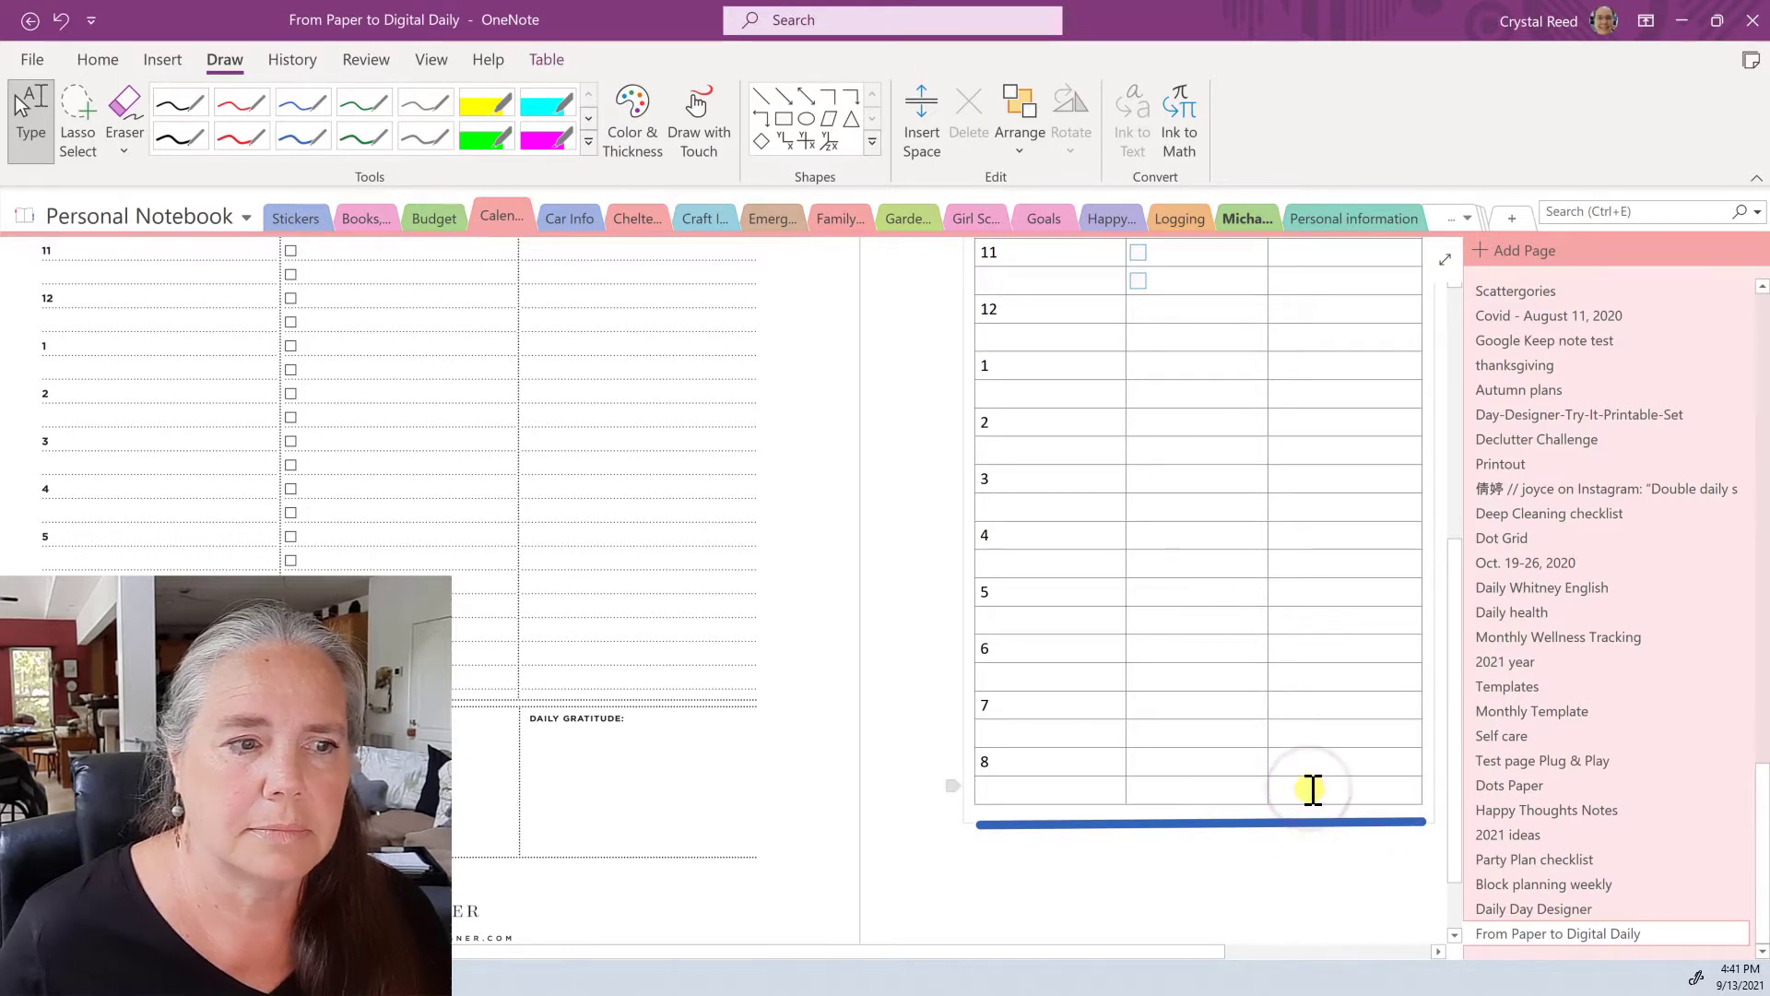
pyautogui.click(1204, 849)
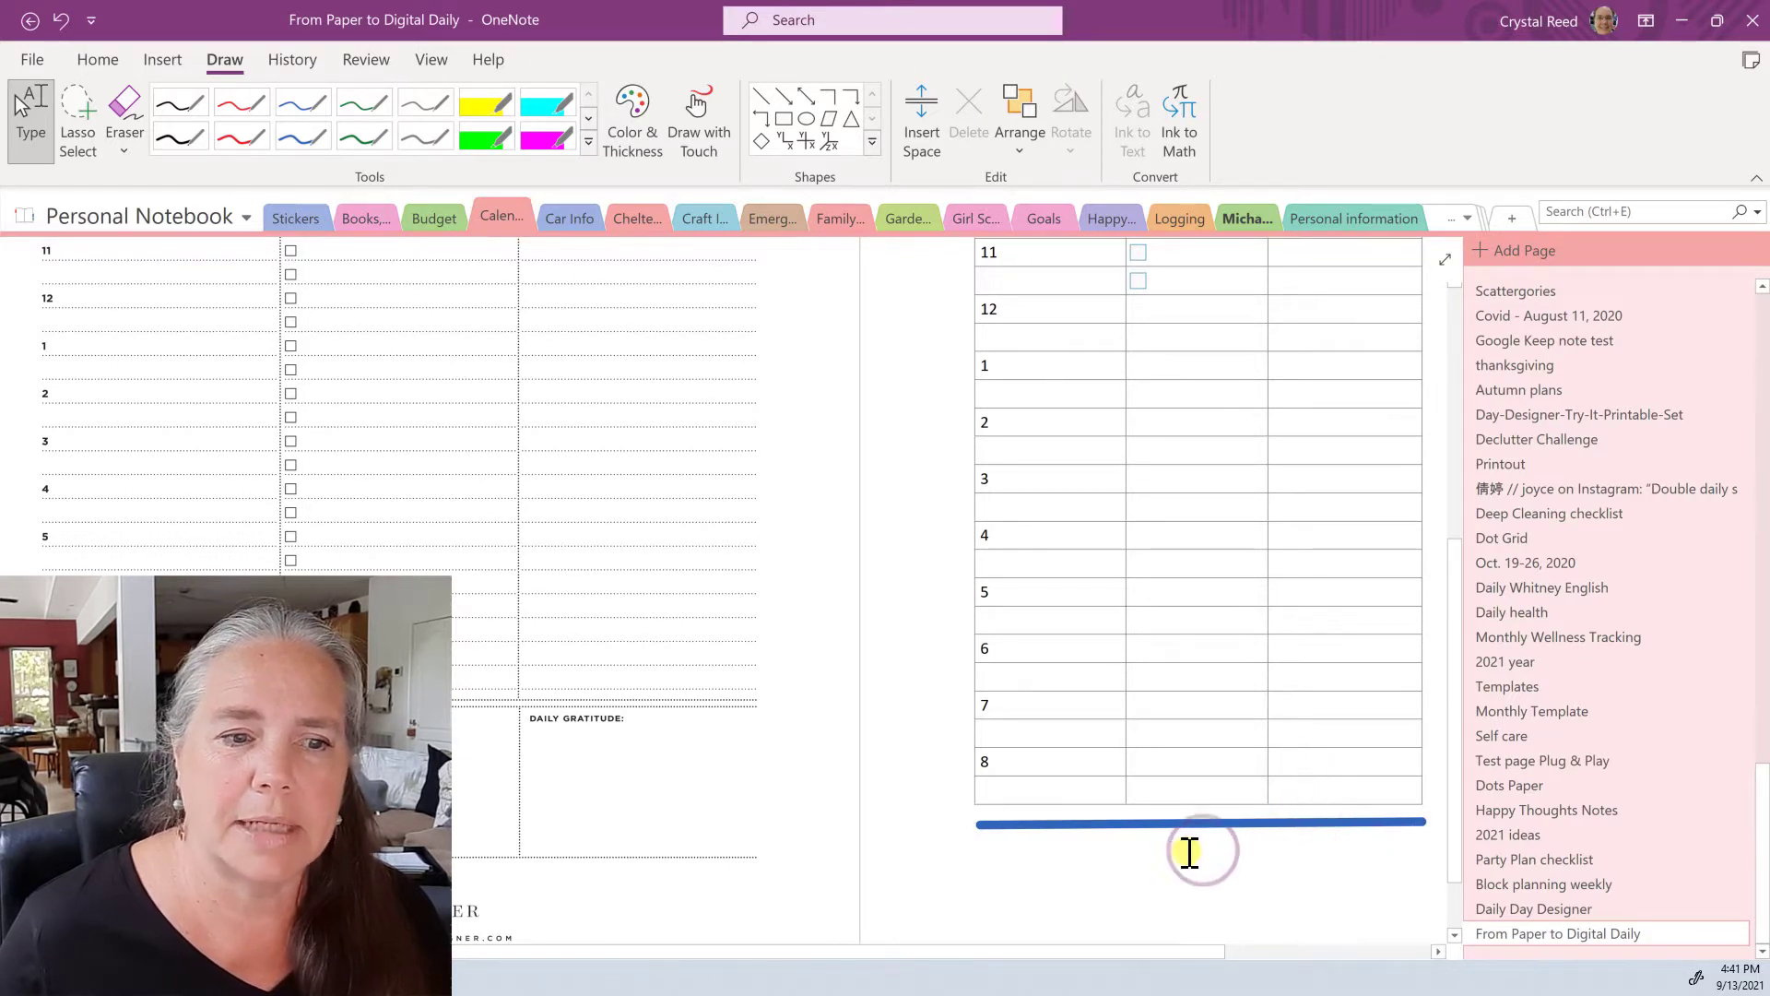
pyautogui.click(982, 848)
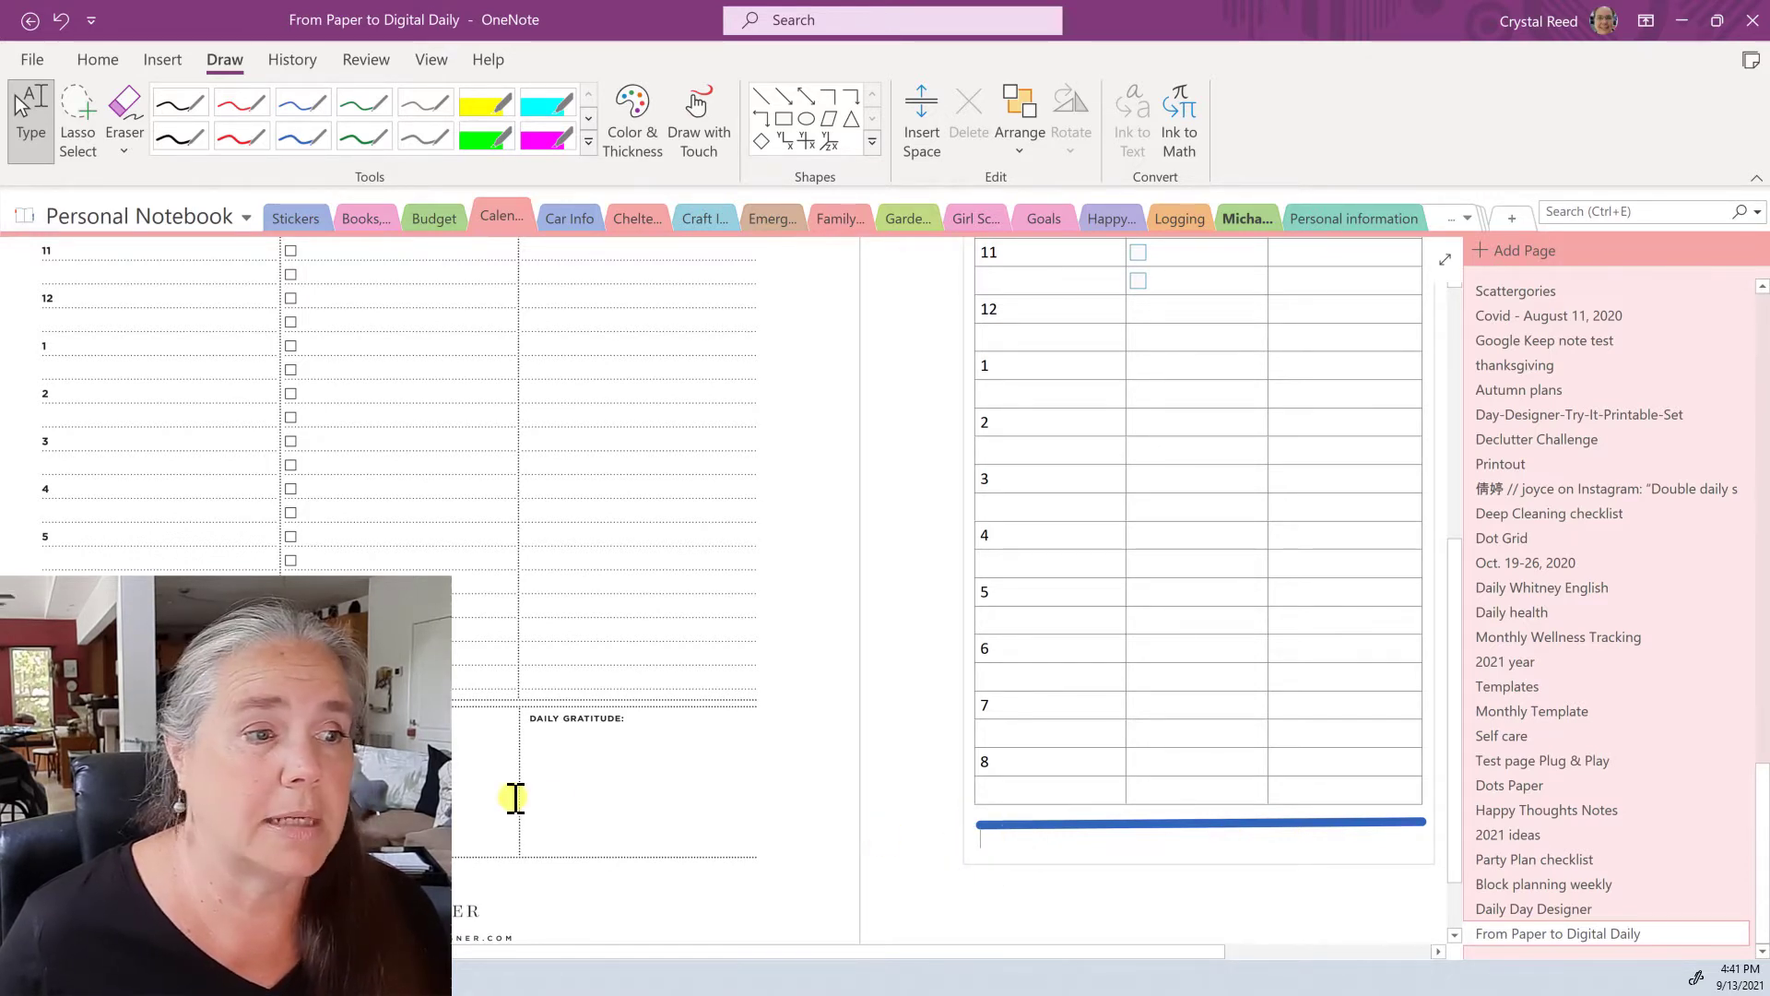
pyautogui.click(163, 59)
pyautogui.click(91, 109)
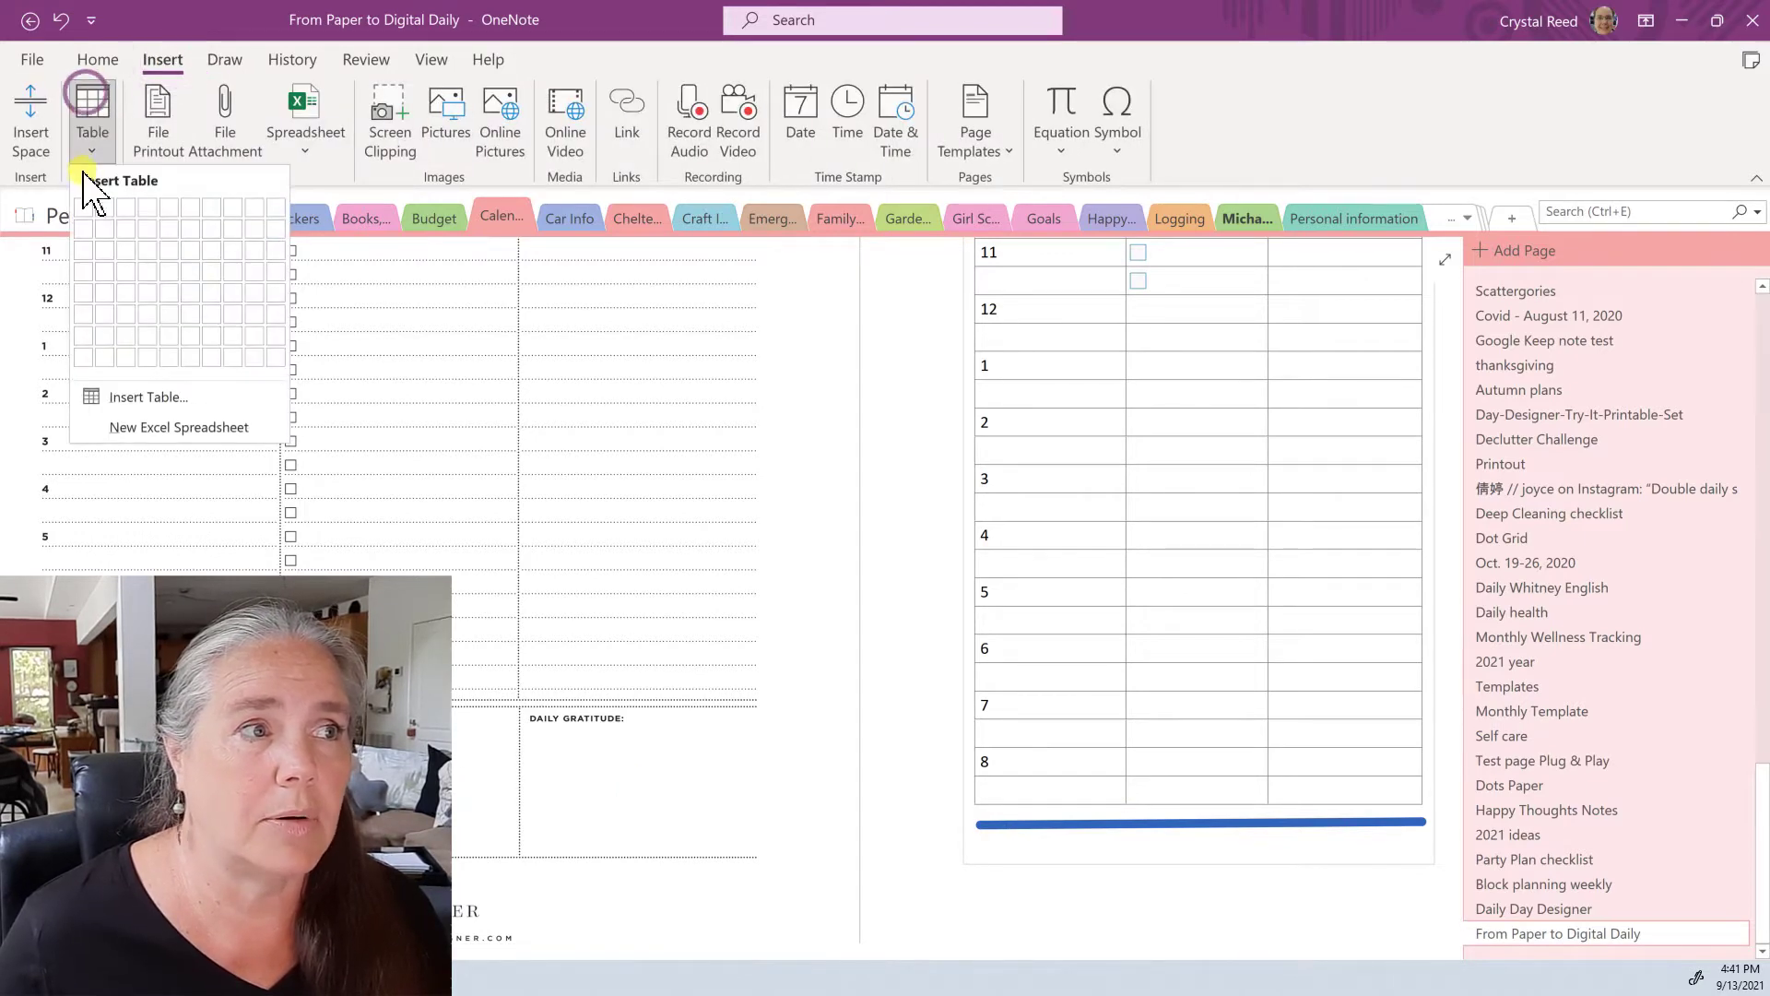
pyautogui.click(105, 270)
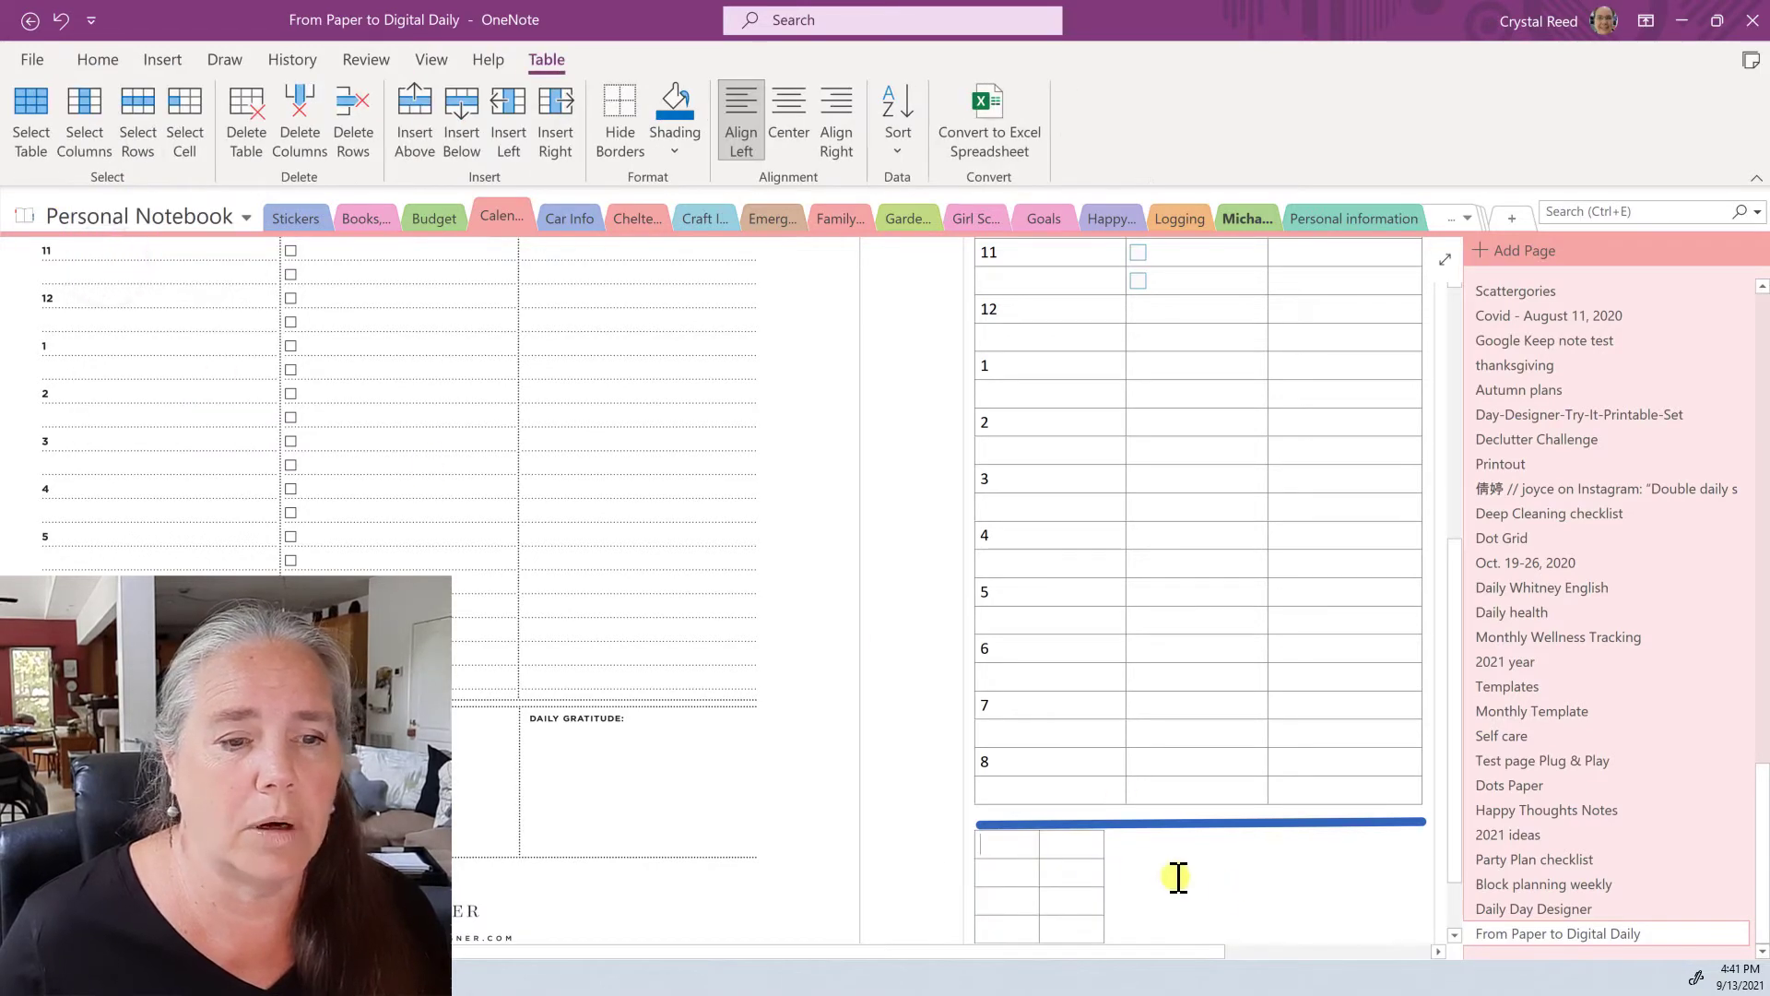
# Step: Enter the headings "Remember:" and "Daily Gratitude:" in the first row of the table below the blue line
pyautogui.write('Re')
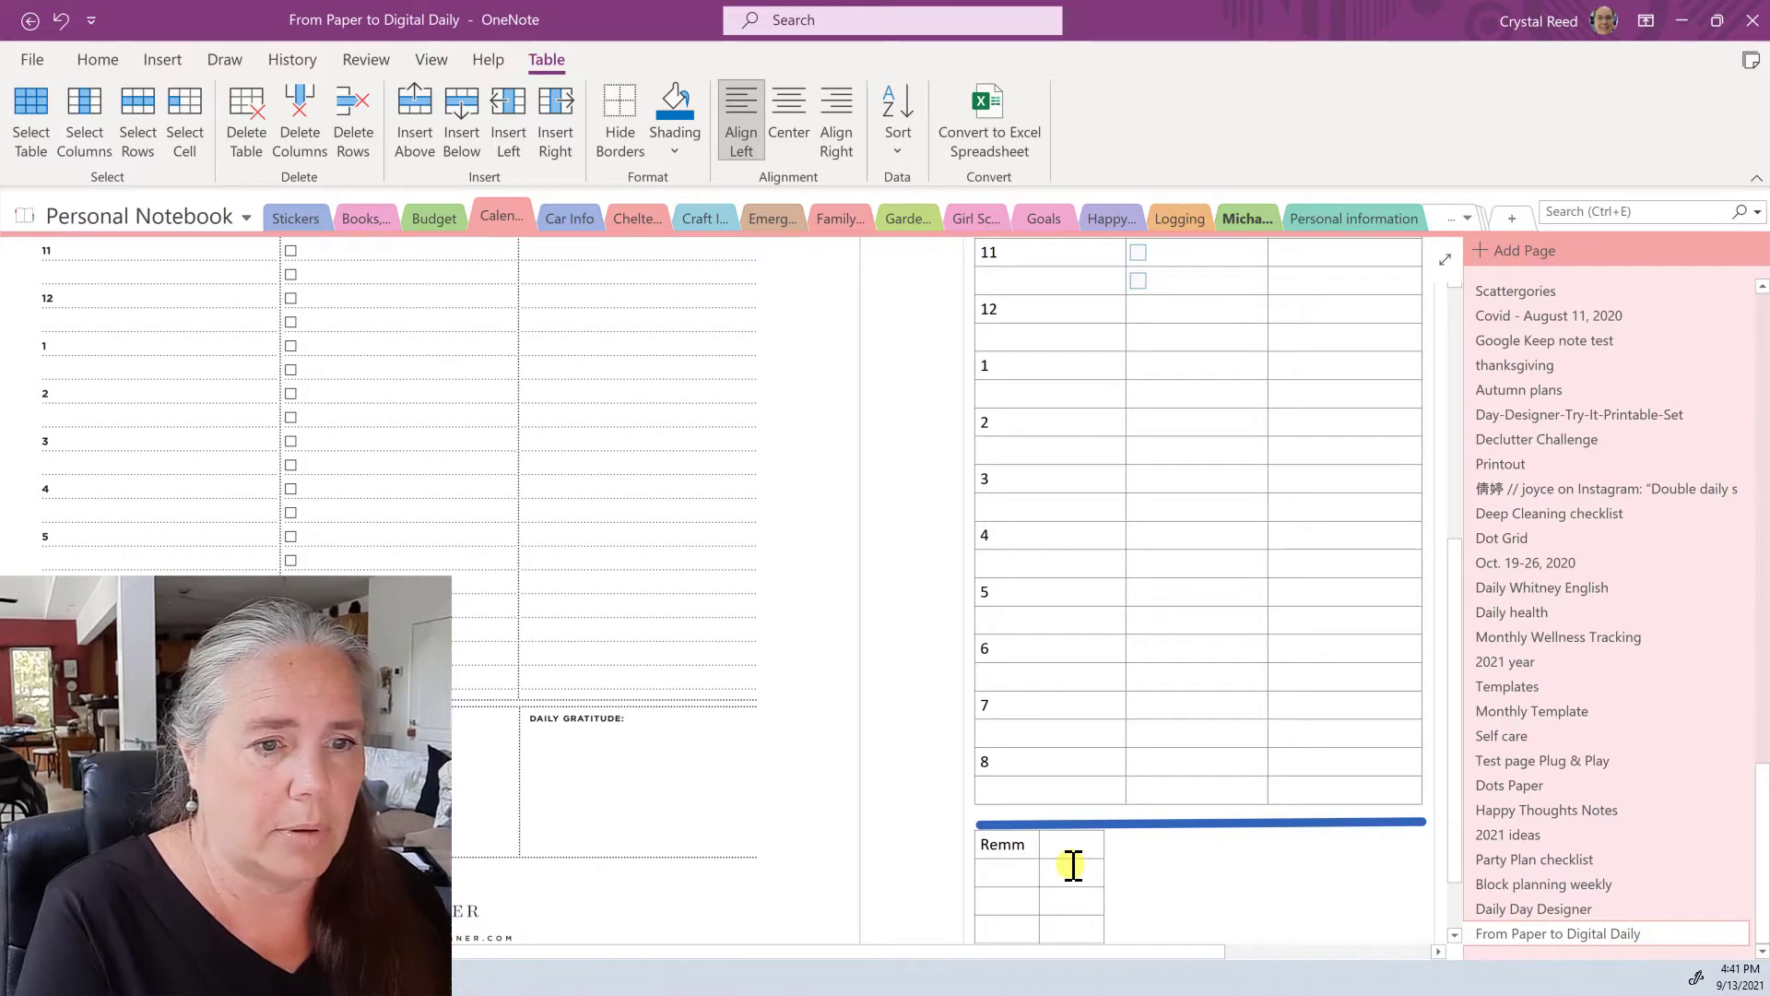
pyautogui.write('member:')
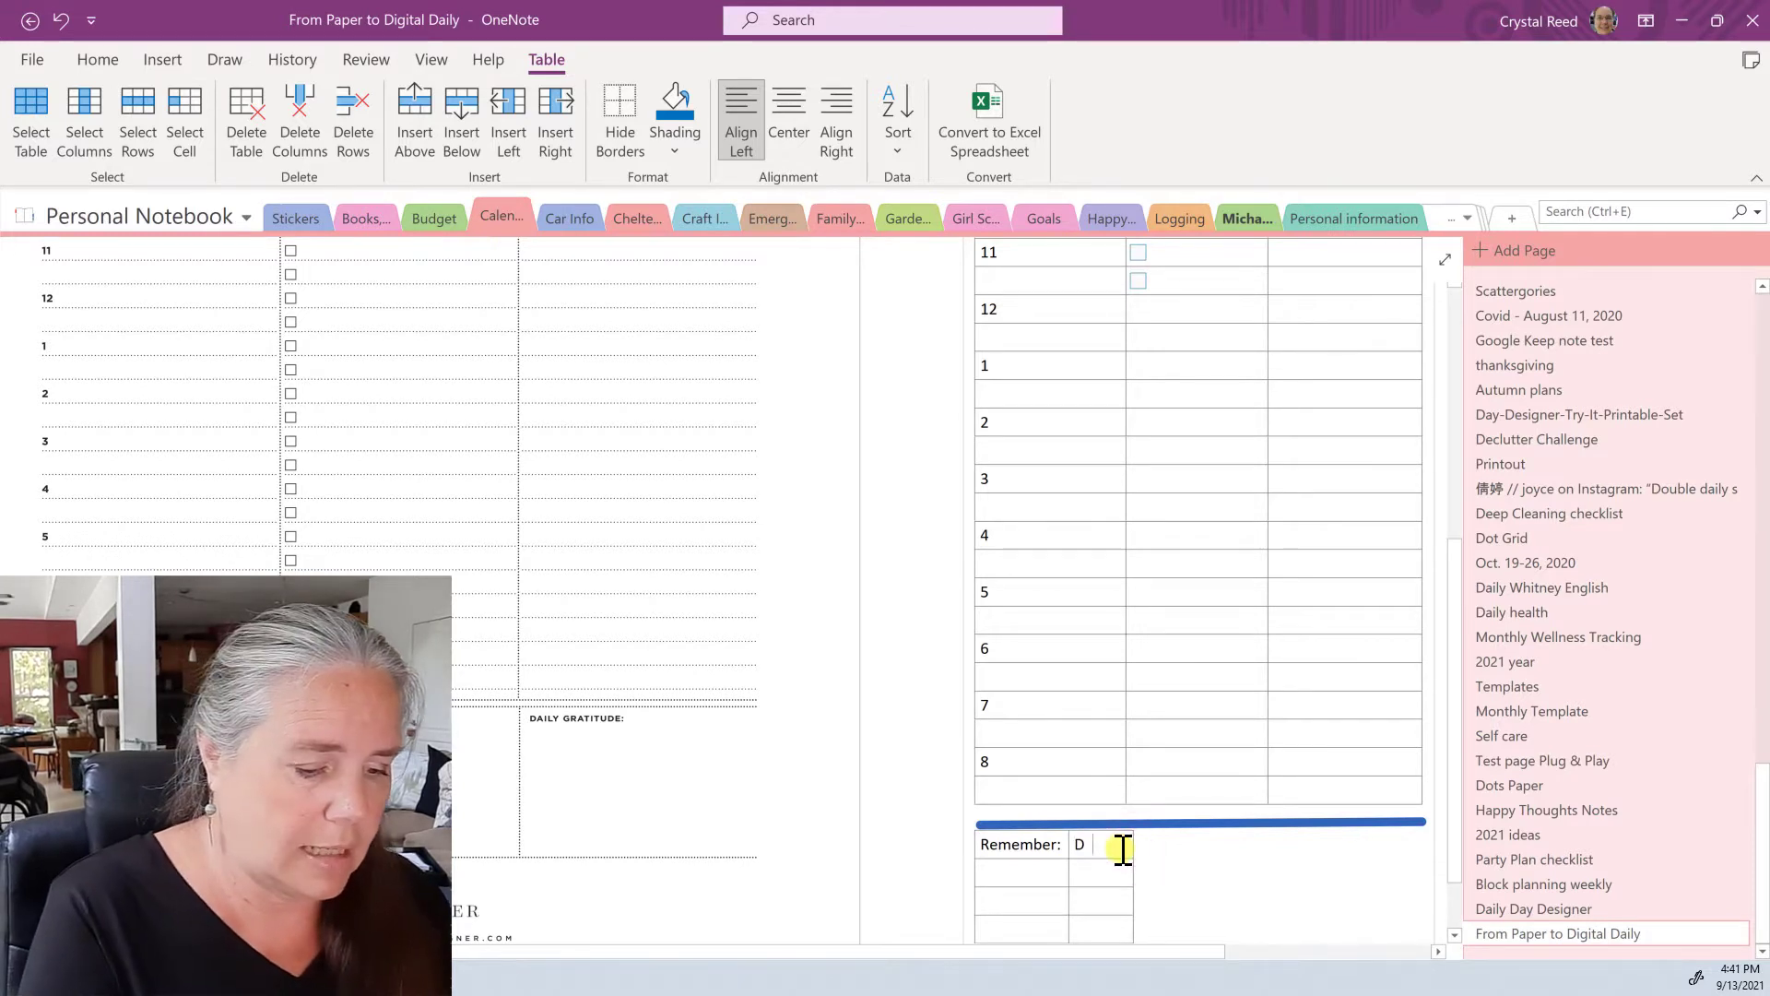
pyautogui.click(1123, 849)
pyautogui.write('Daily ')
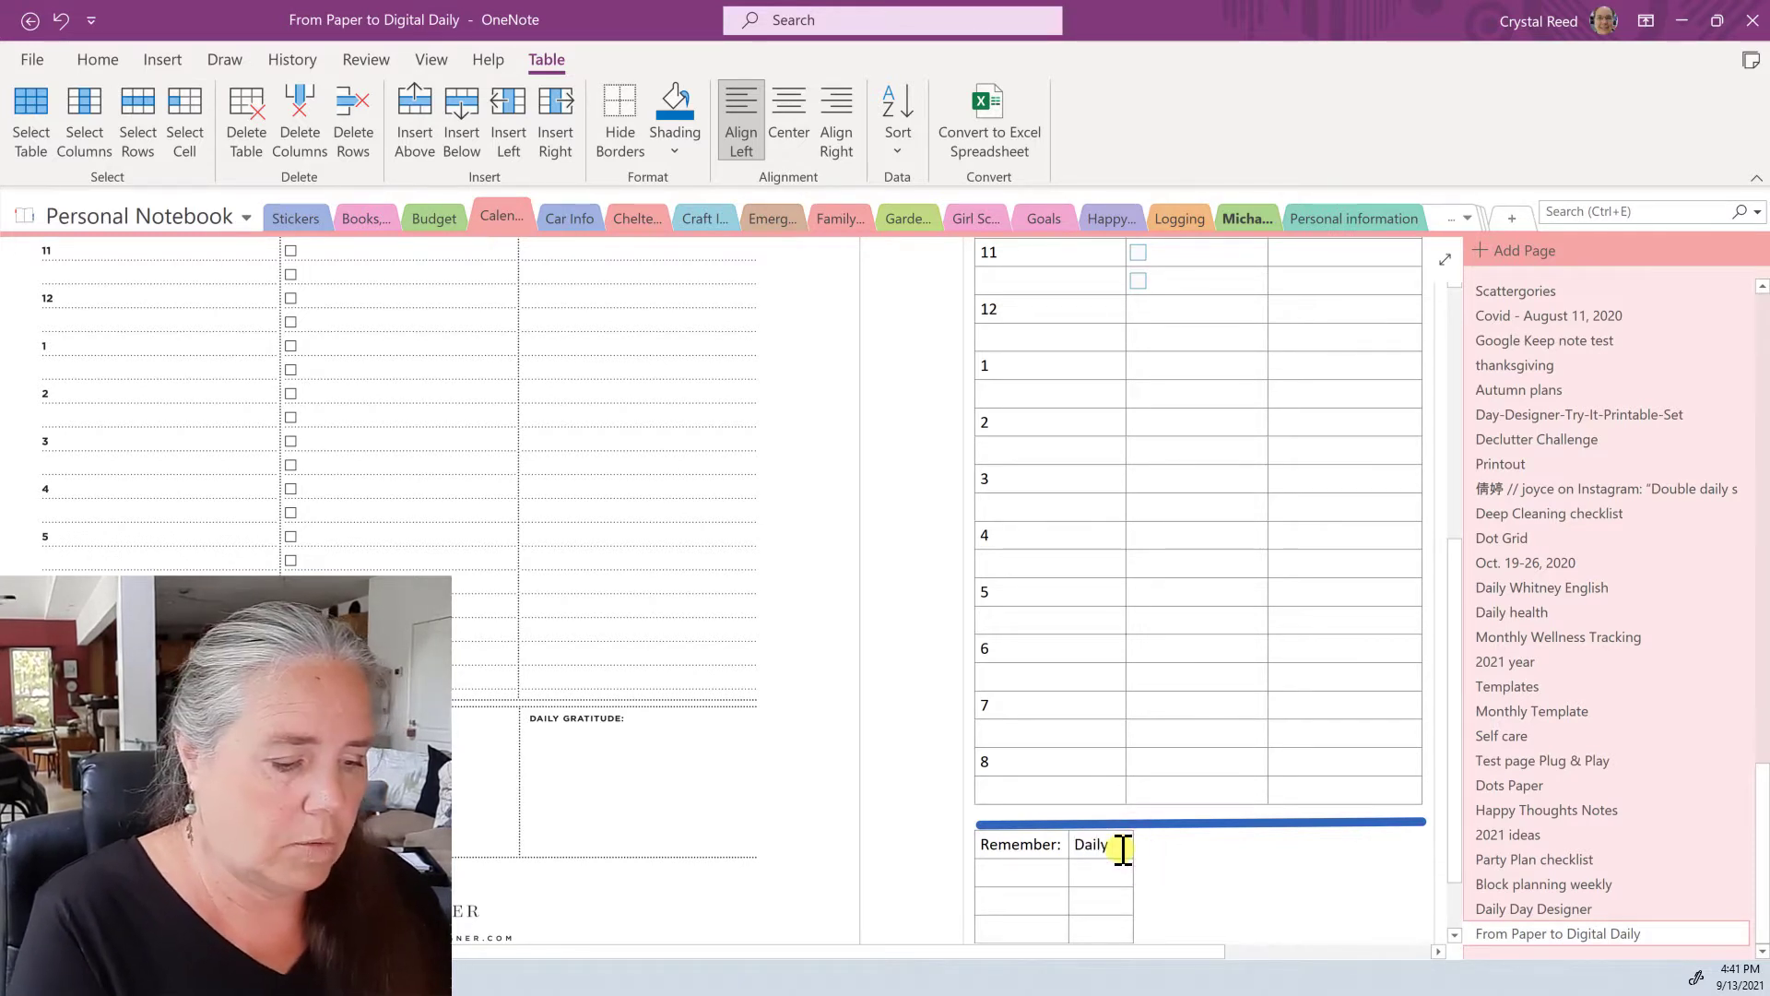
pyautogui.write('Gratitude:')
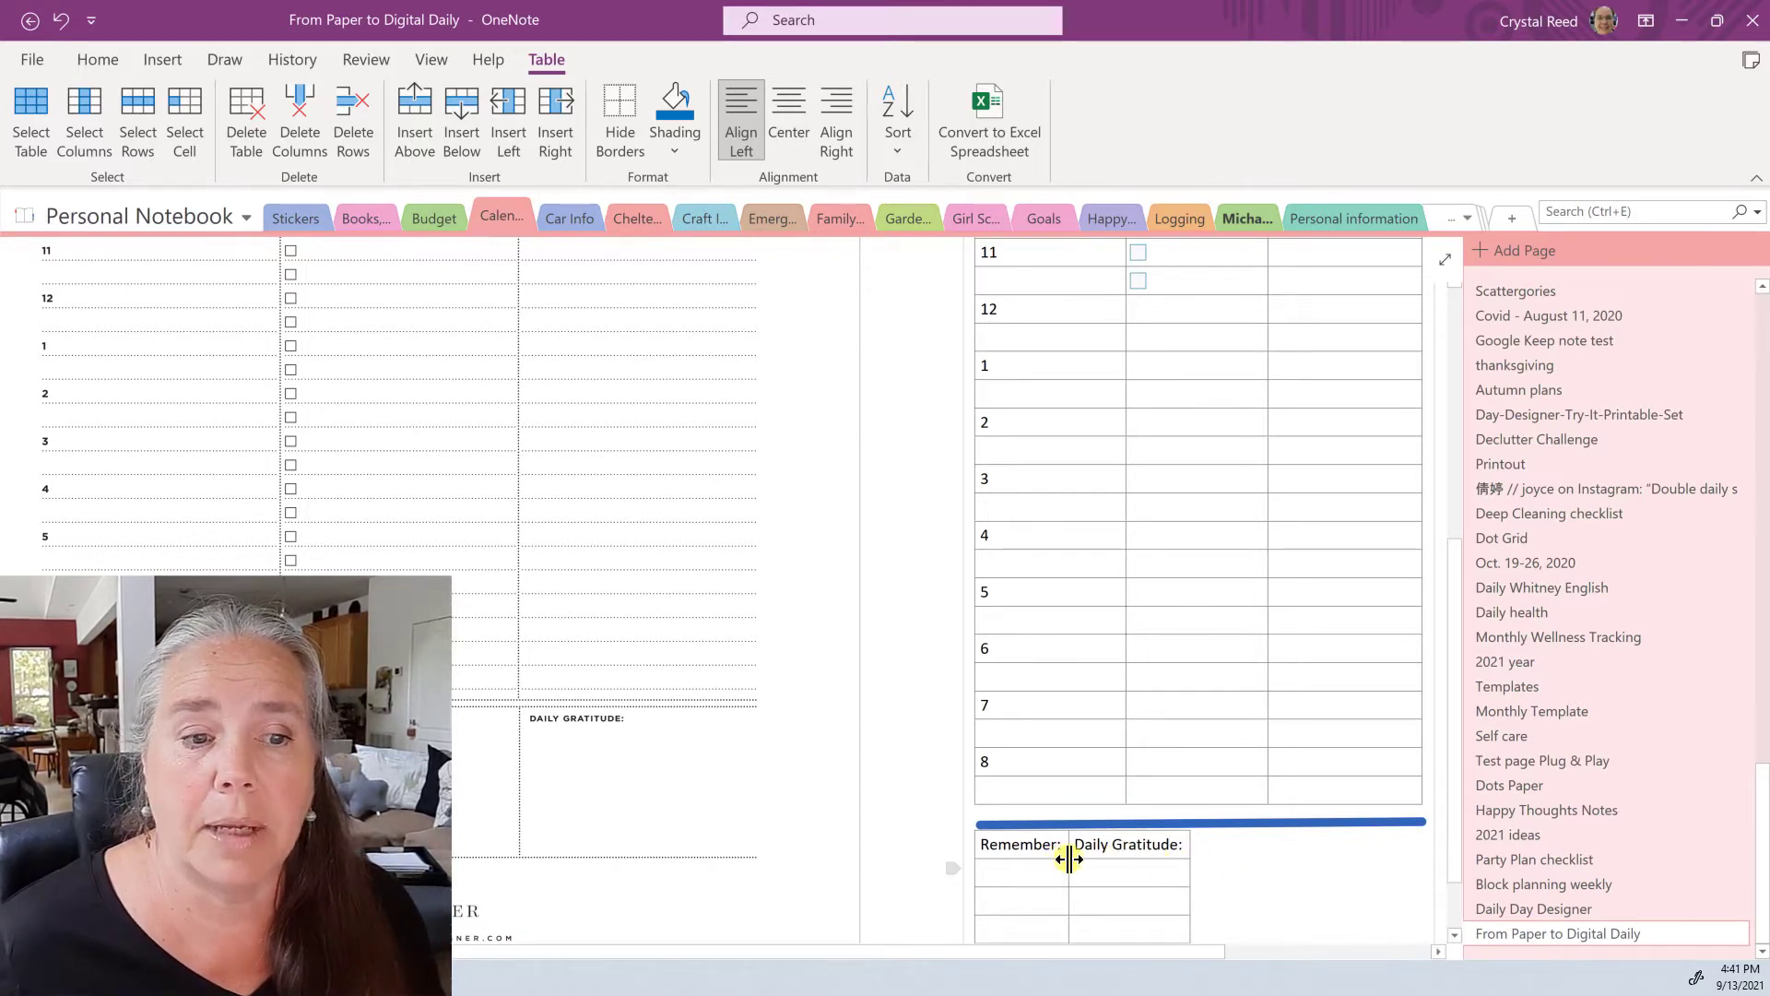
# Step: Widen both columns of the Remember and Daily Gratitude table so its divider and outer edge align with the planner table above
pyautogui.moveTo(1069, 859); pyautogui.dragTo(1270, 864)
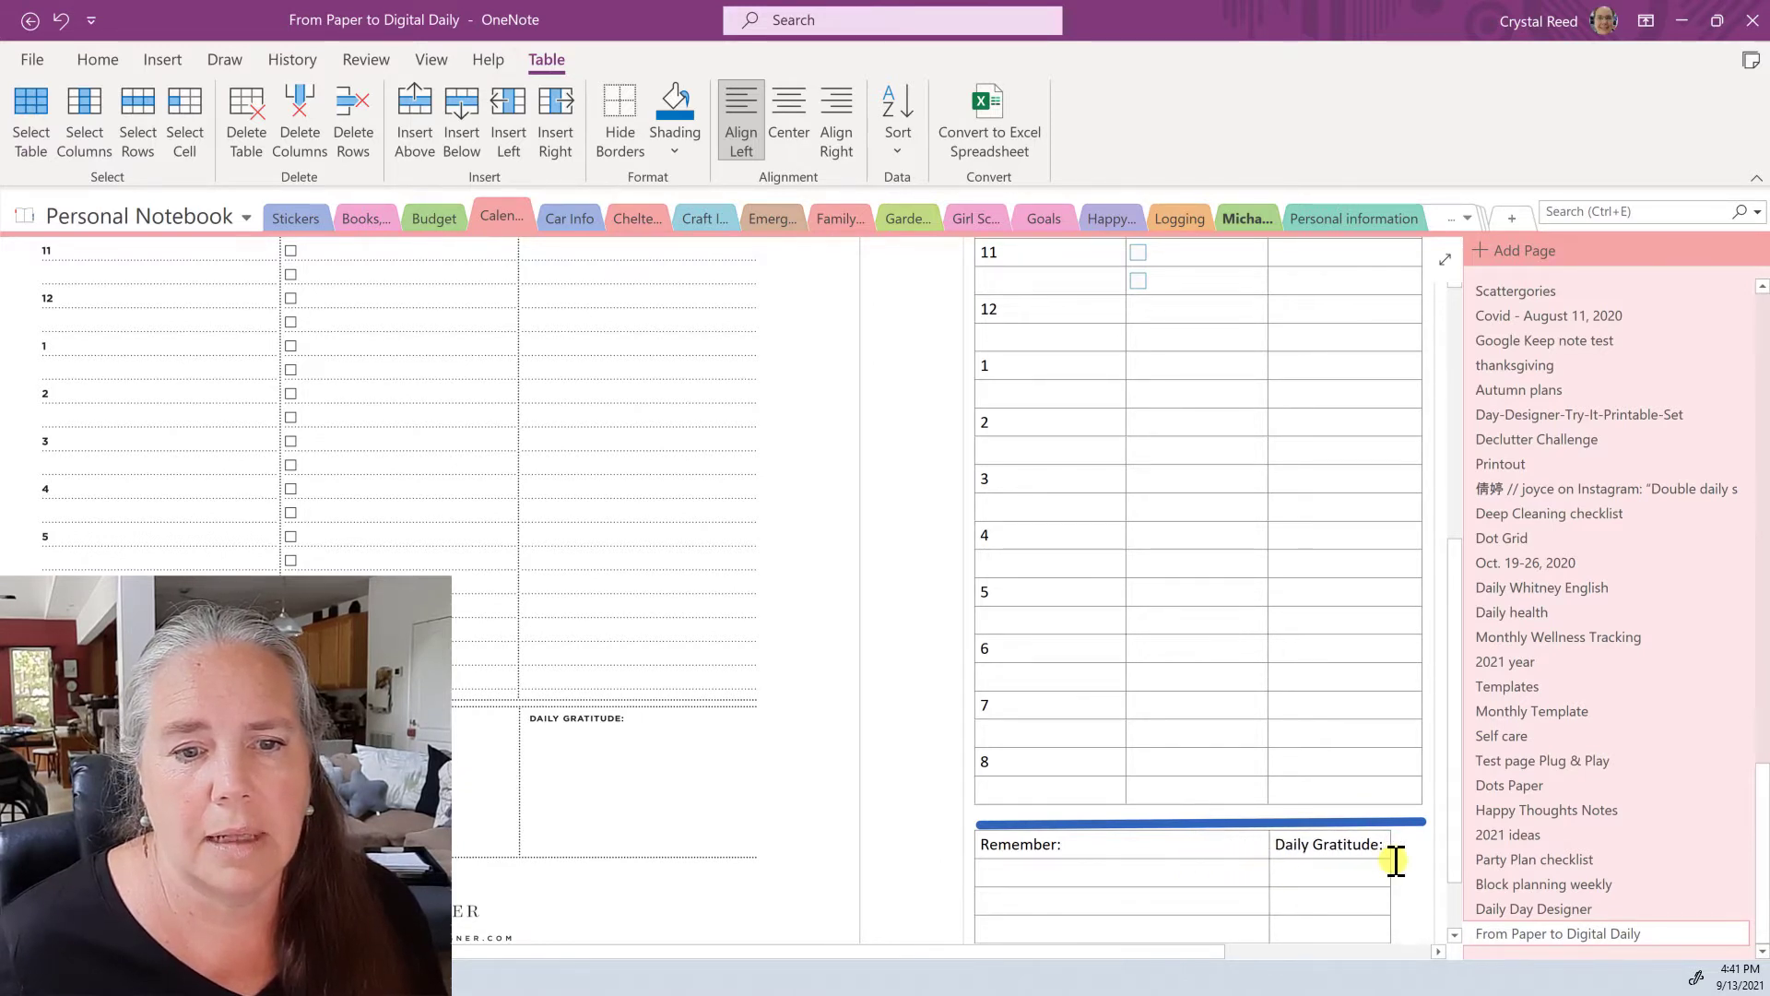
pyautogui.moveTo(1390, 860); pyautogui.dragTo(1421, 859)
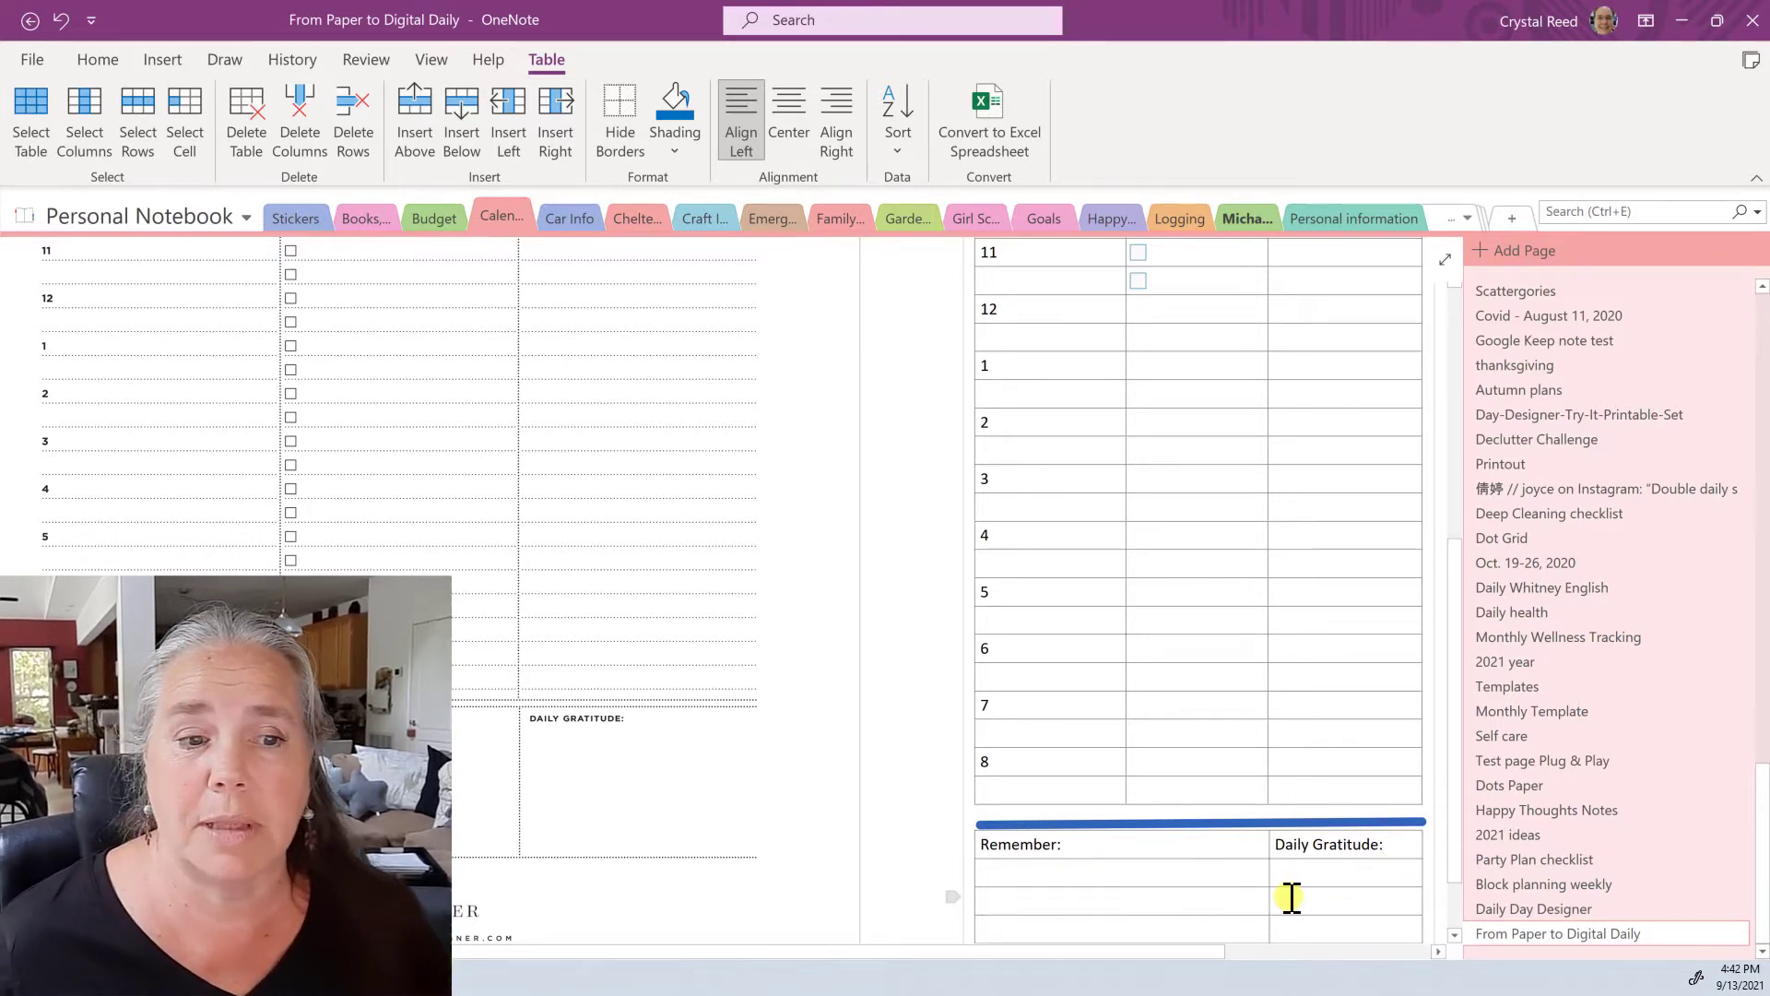
pyautogui.scroll(-1, 1291, 897)
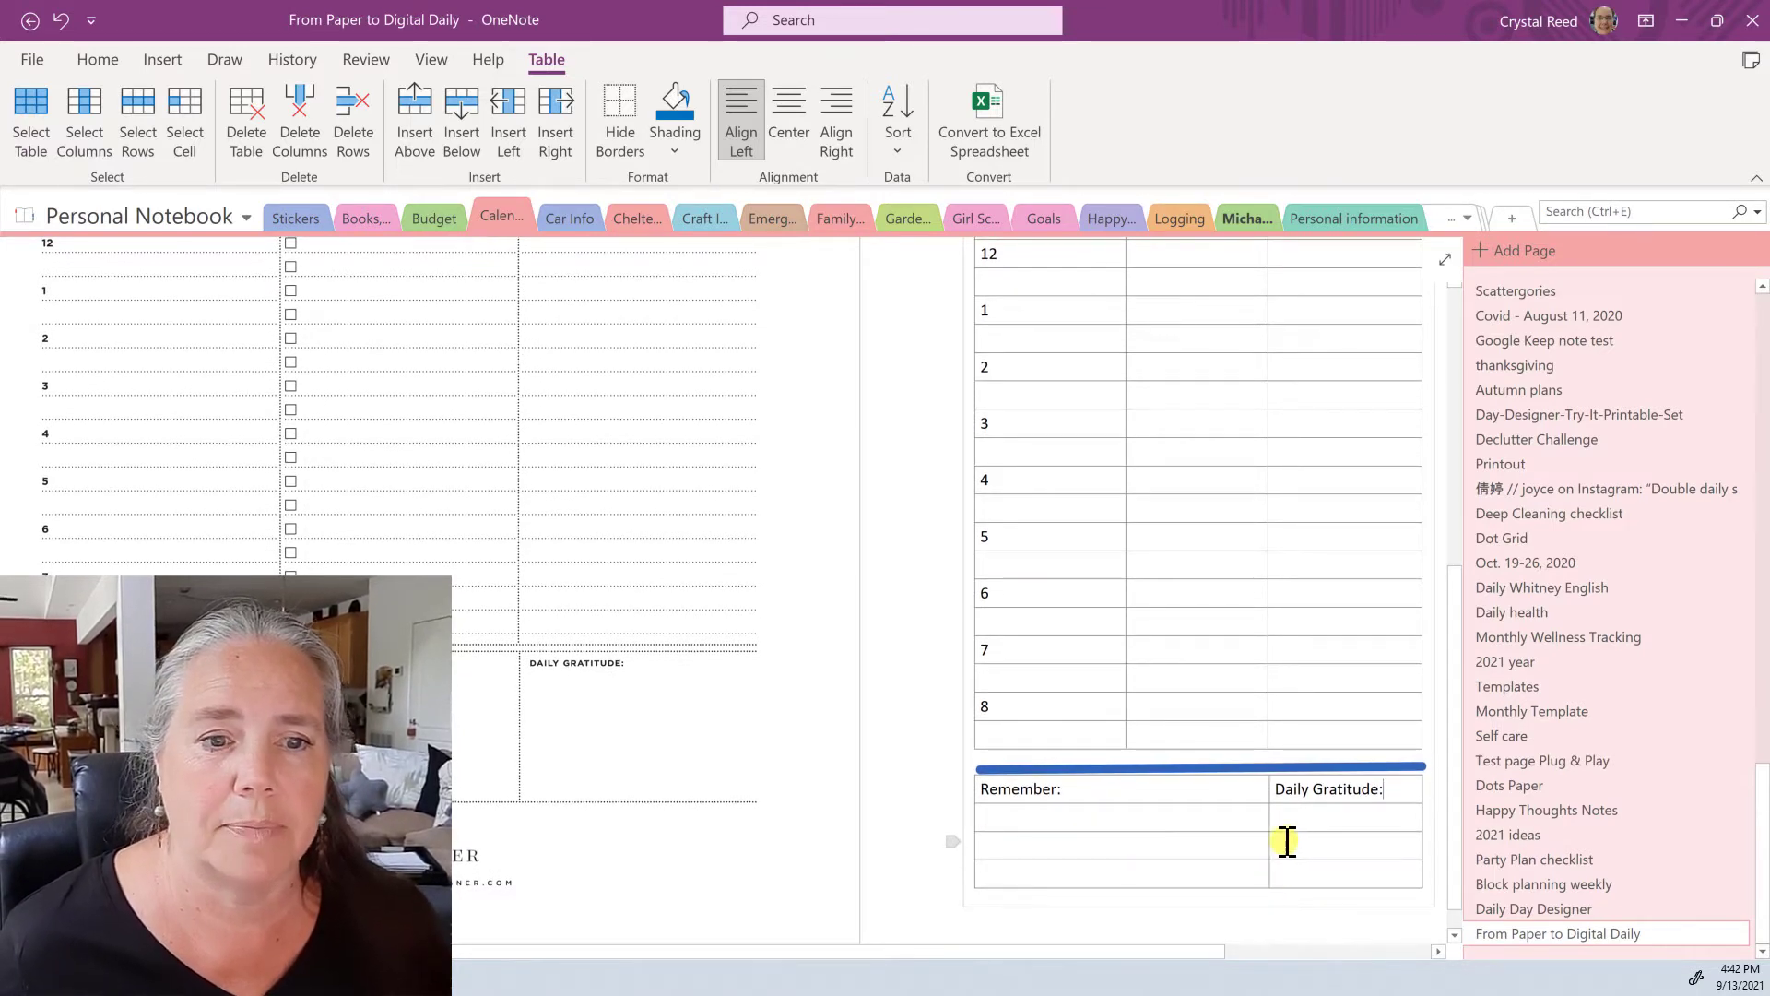
# Step: Copy the blue line below the planner table and paste the copy between "Date:" and the planner table
pyautogui.scroll(5, 1247, 793)
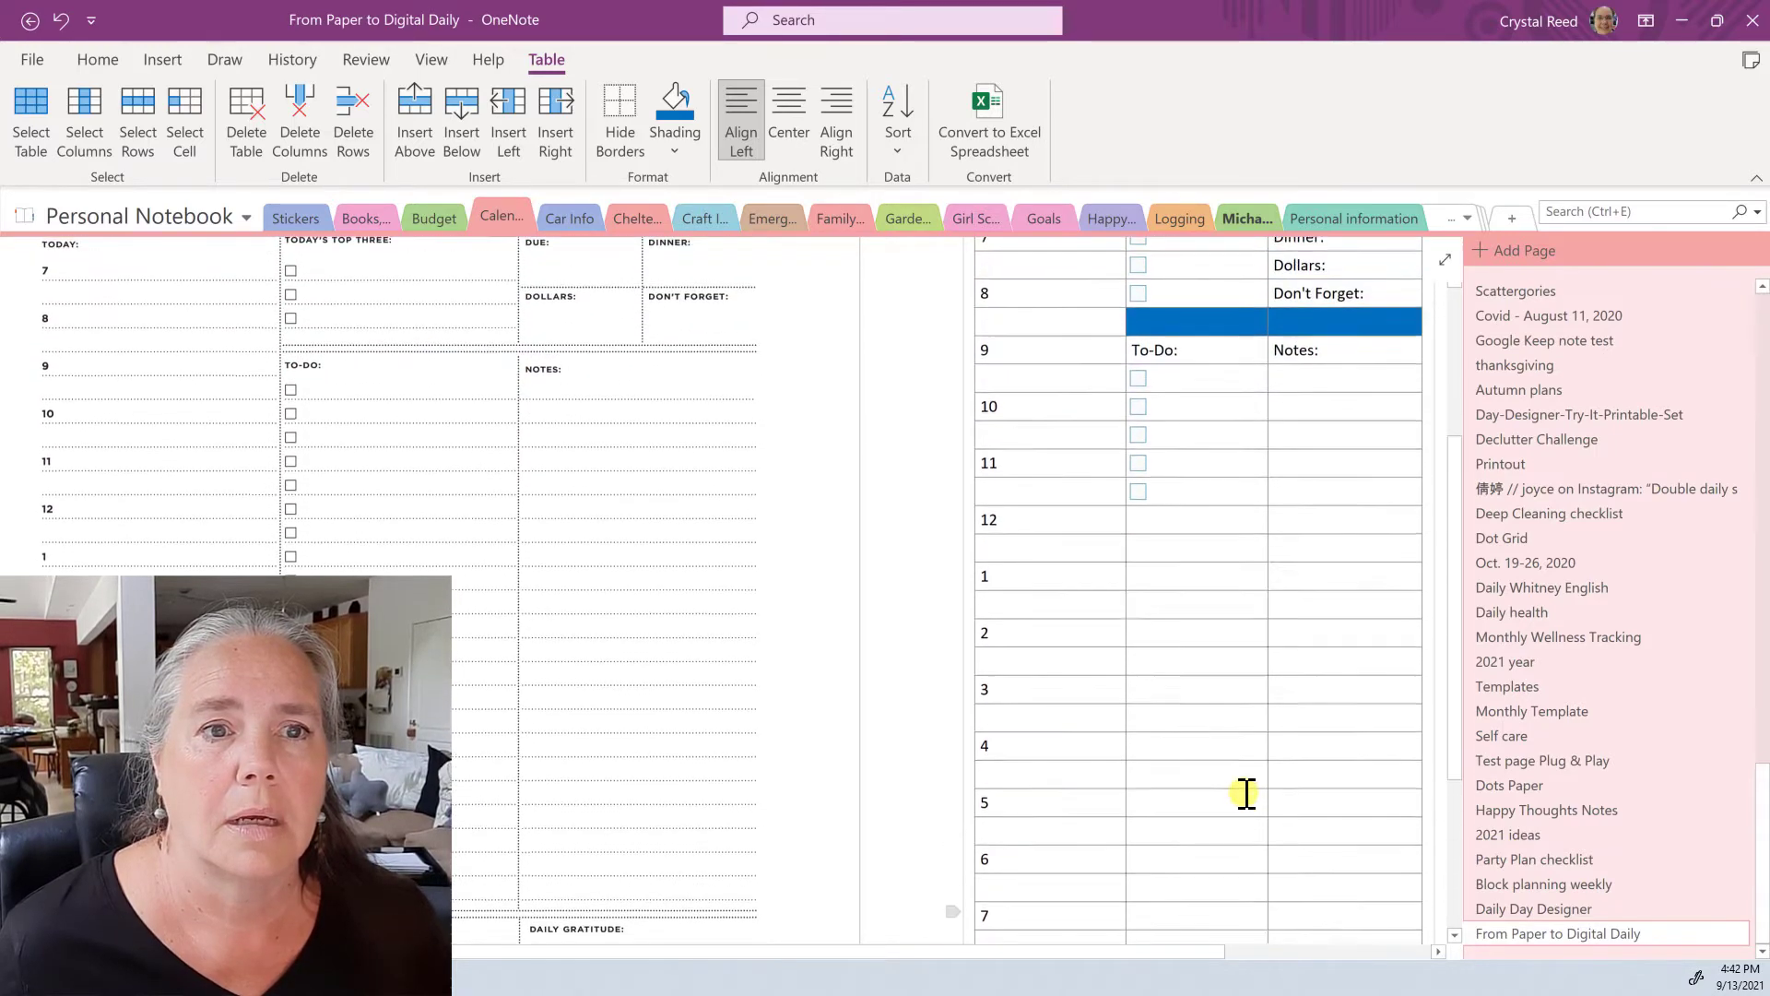
pyautogui.scroll(3, 1246, 793)
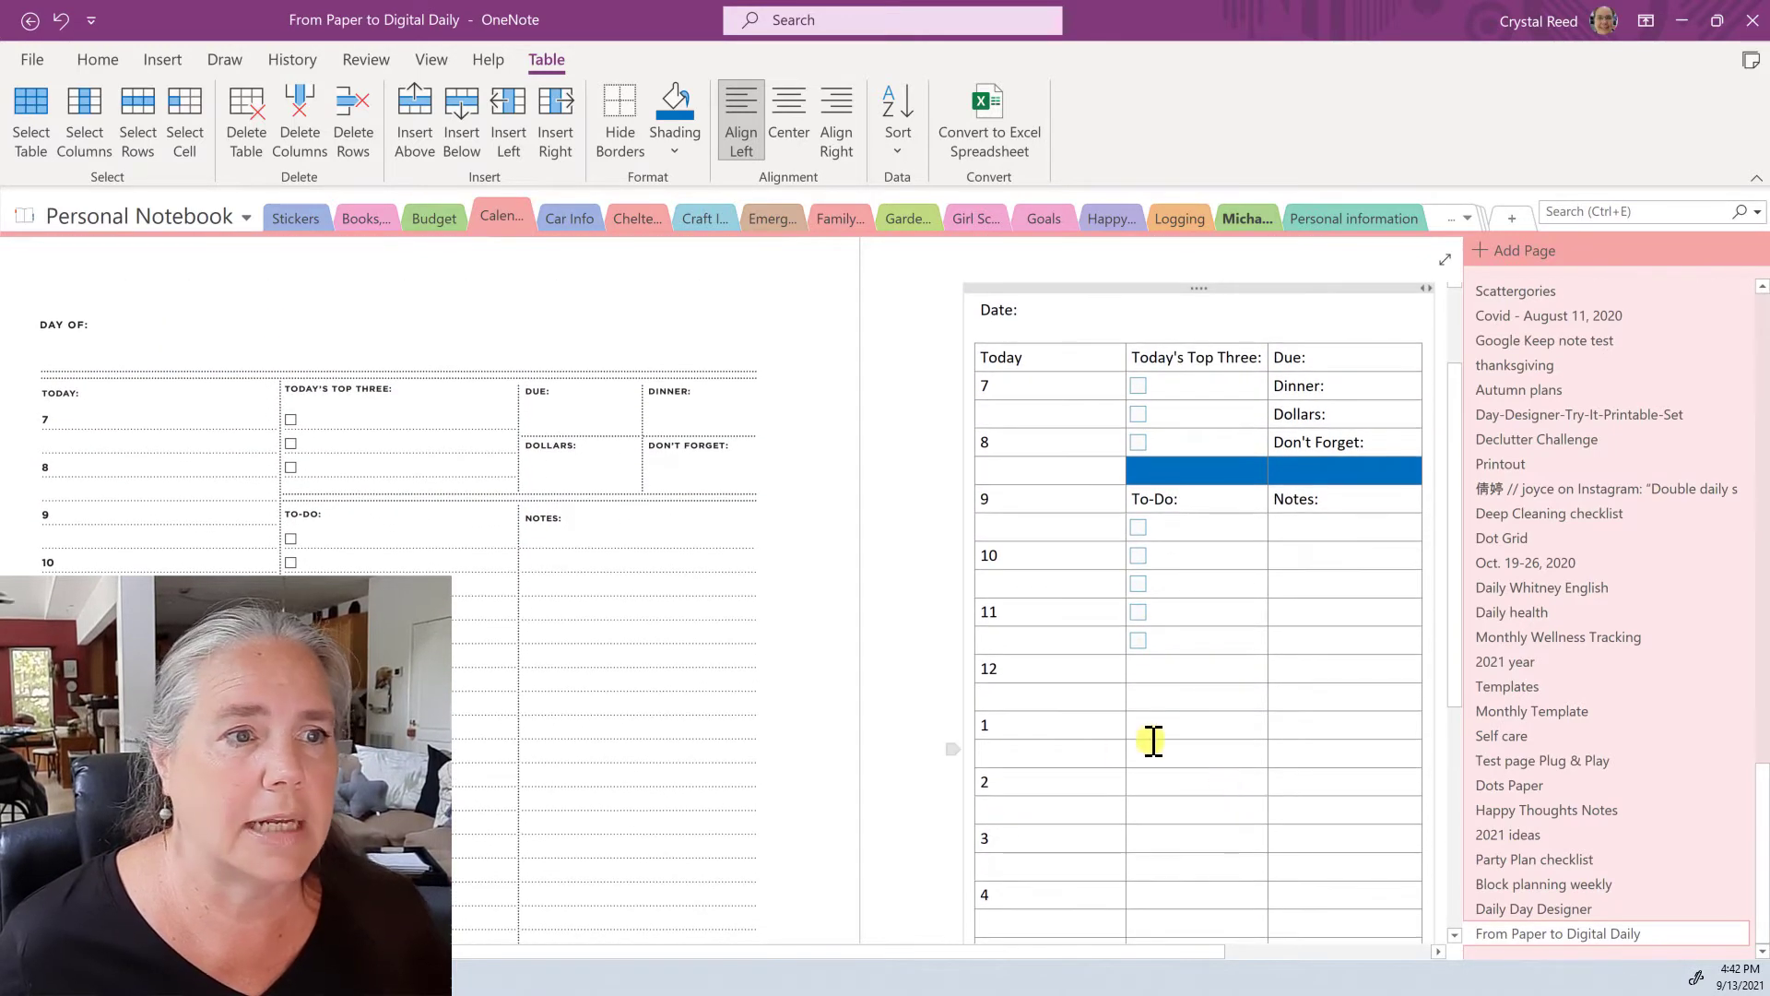
pyautogui.scroll(-6, 1189, 738)
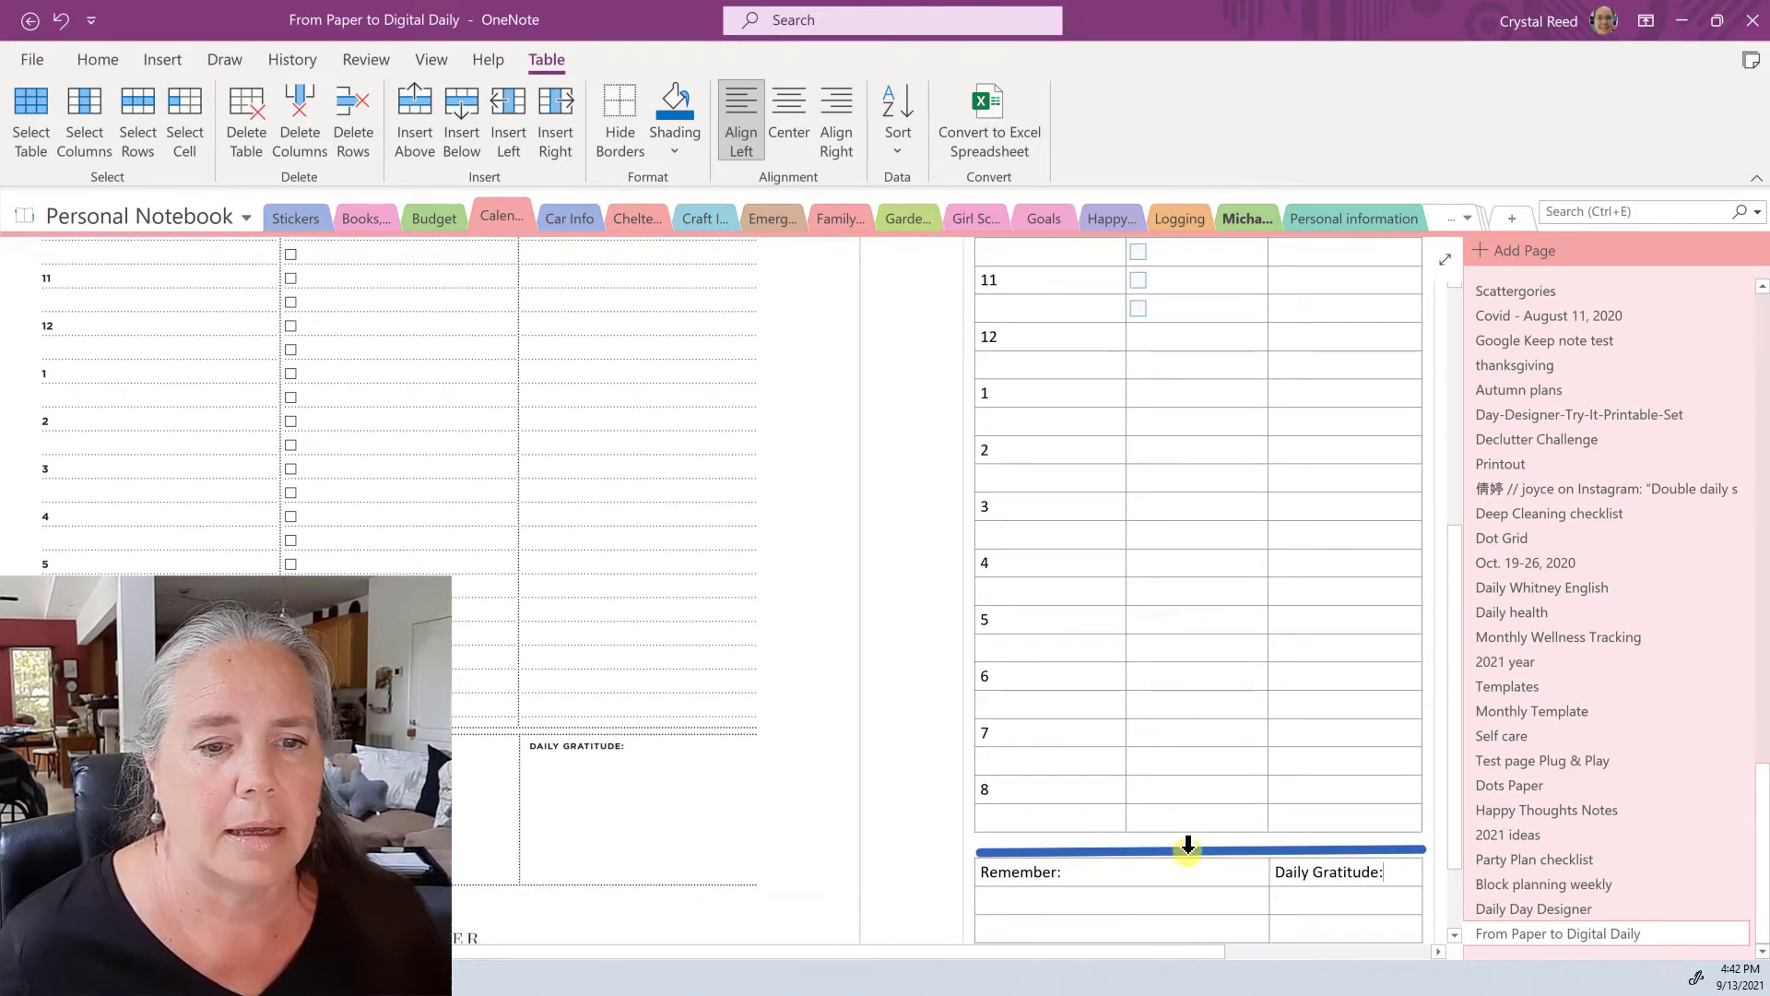
pyautogui.click(1187, 850)
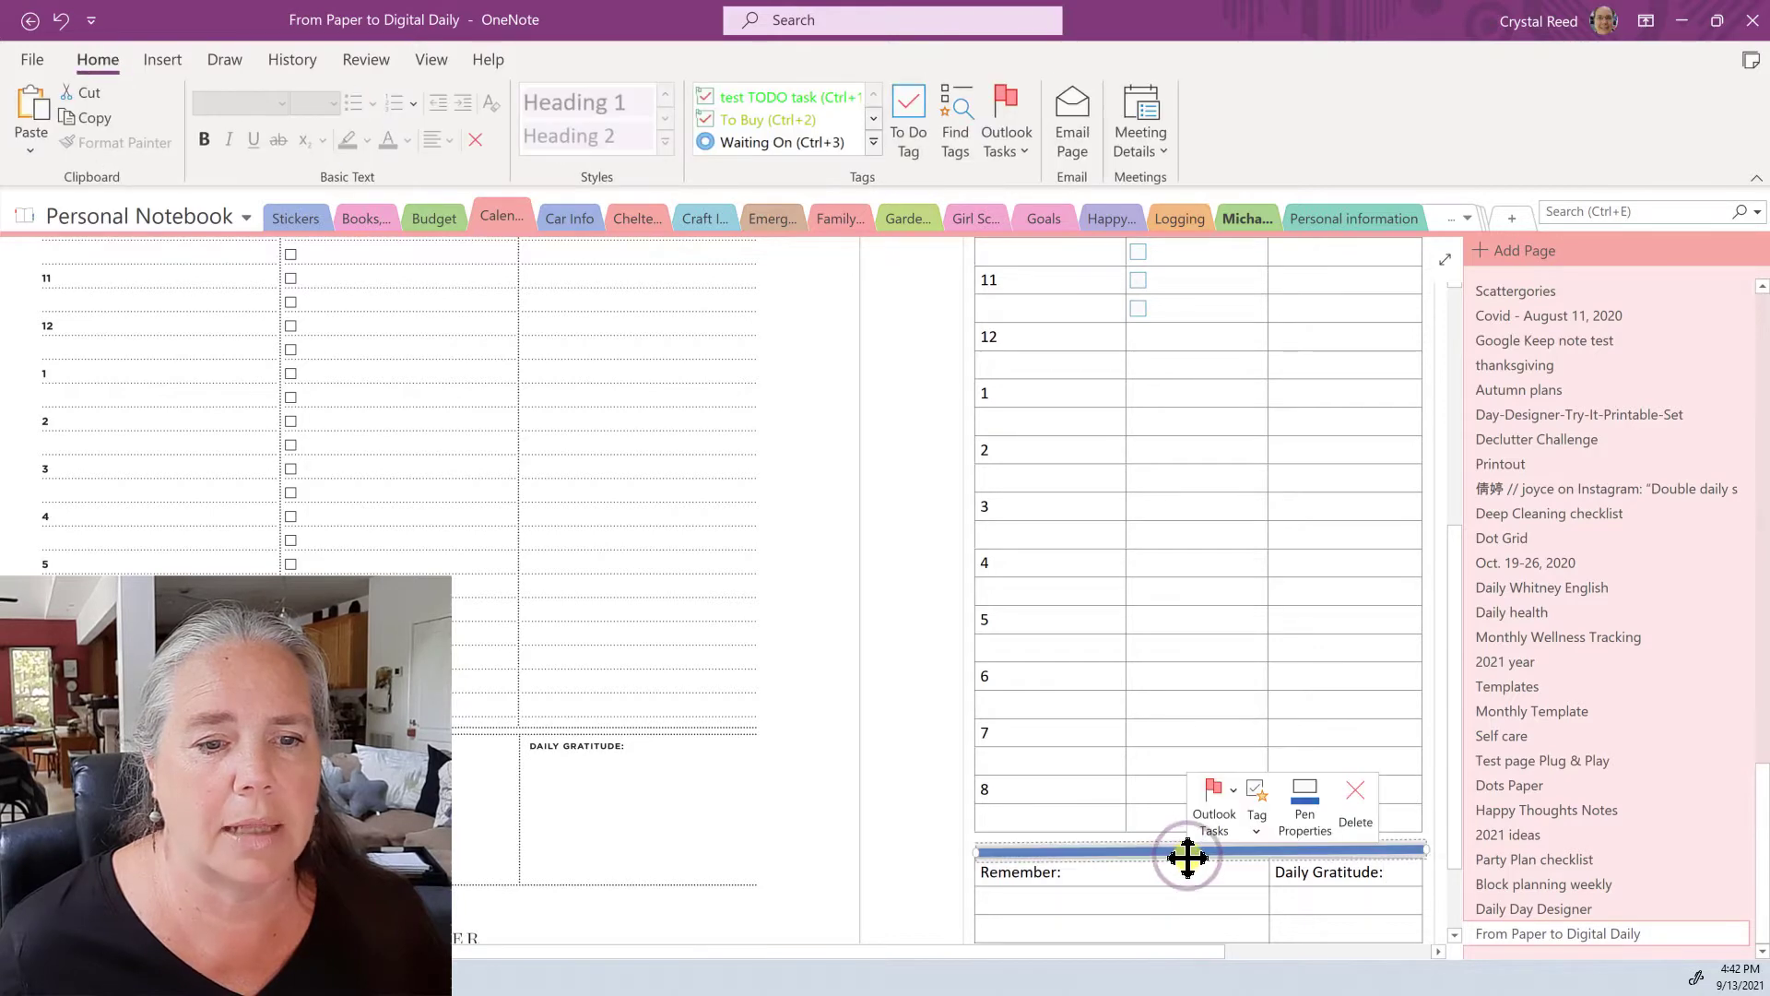
pyautogui.rightClick(1187, 856)
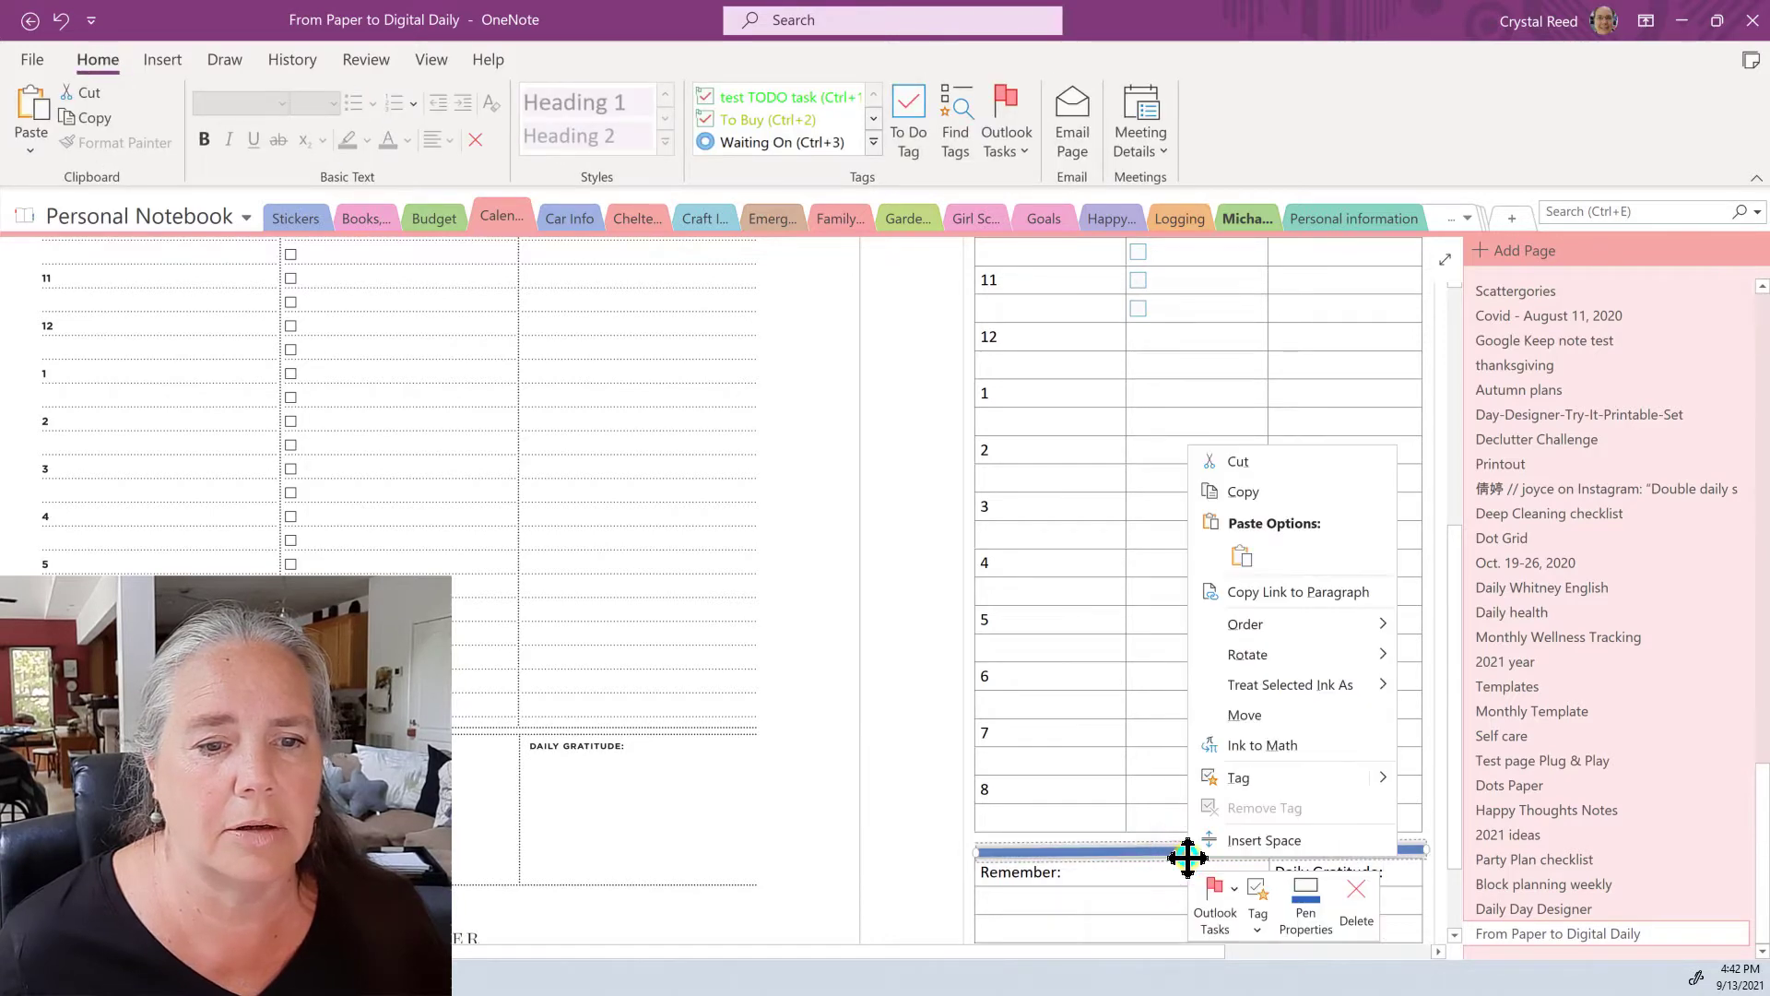
pyautogui.click(1277, 491)
pyautogui.scroll(5, 1247, 514)
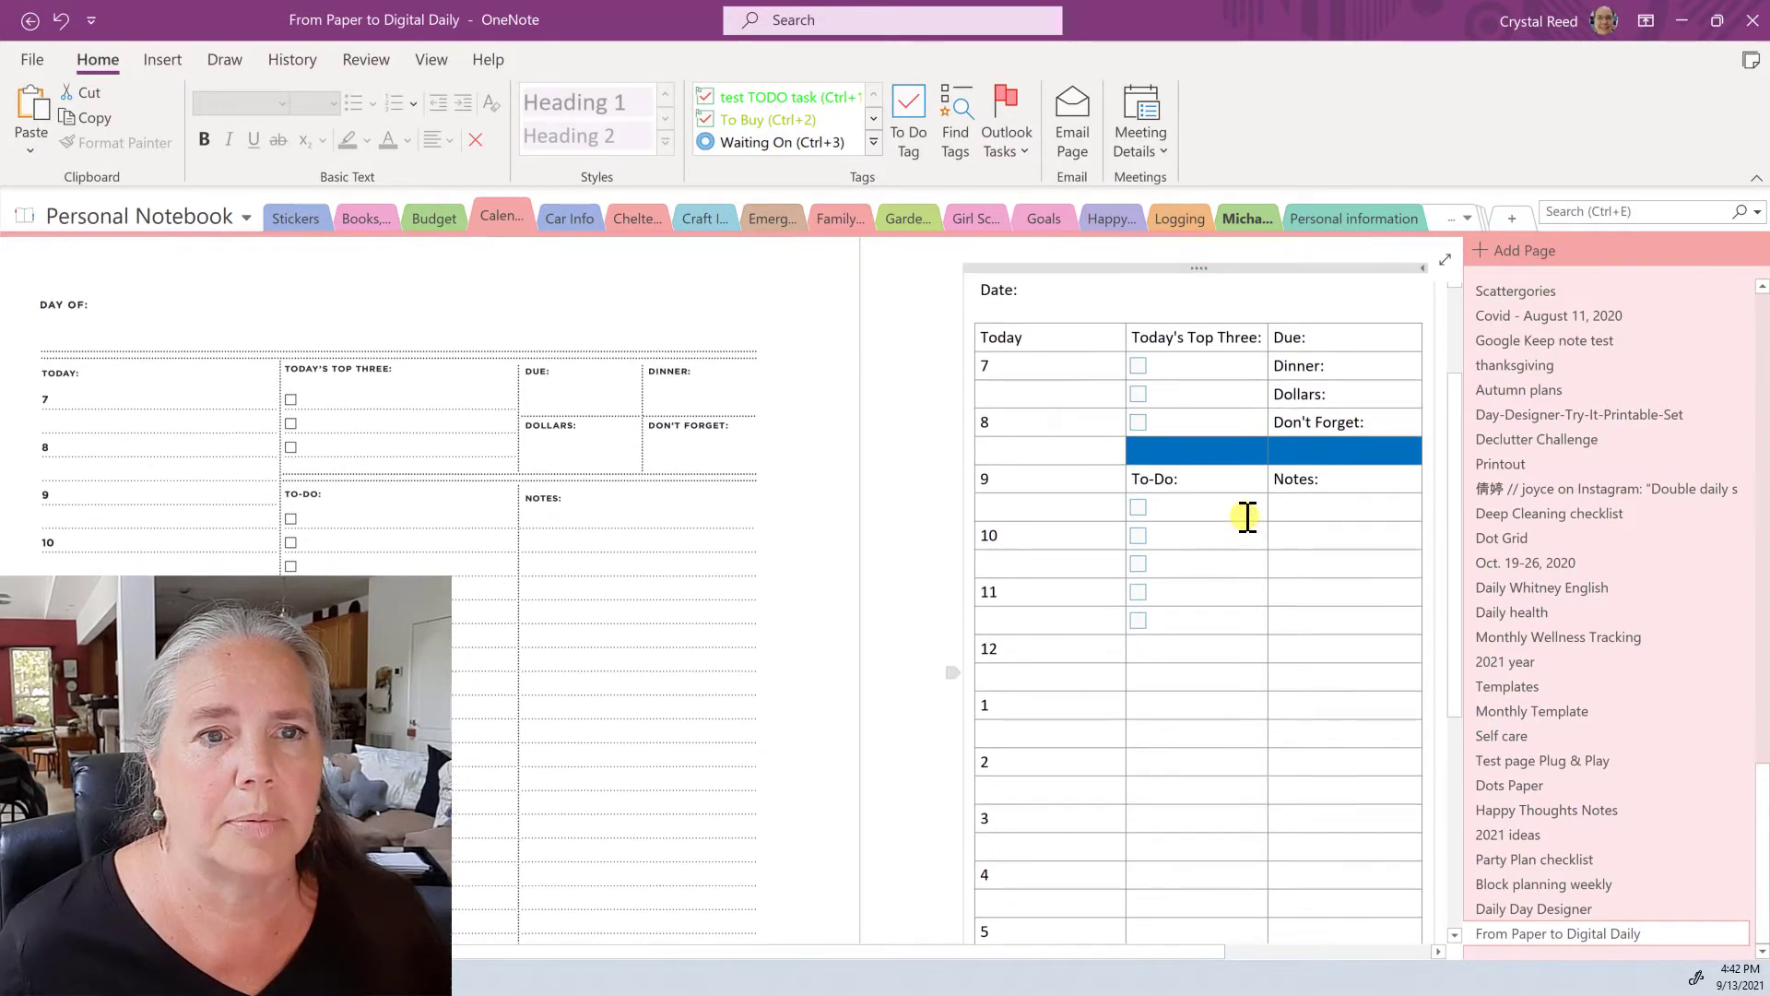
pyautogui.click(1022, 352)
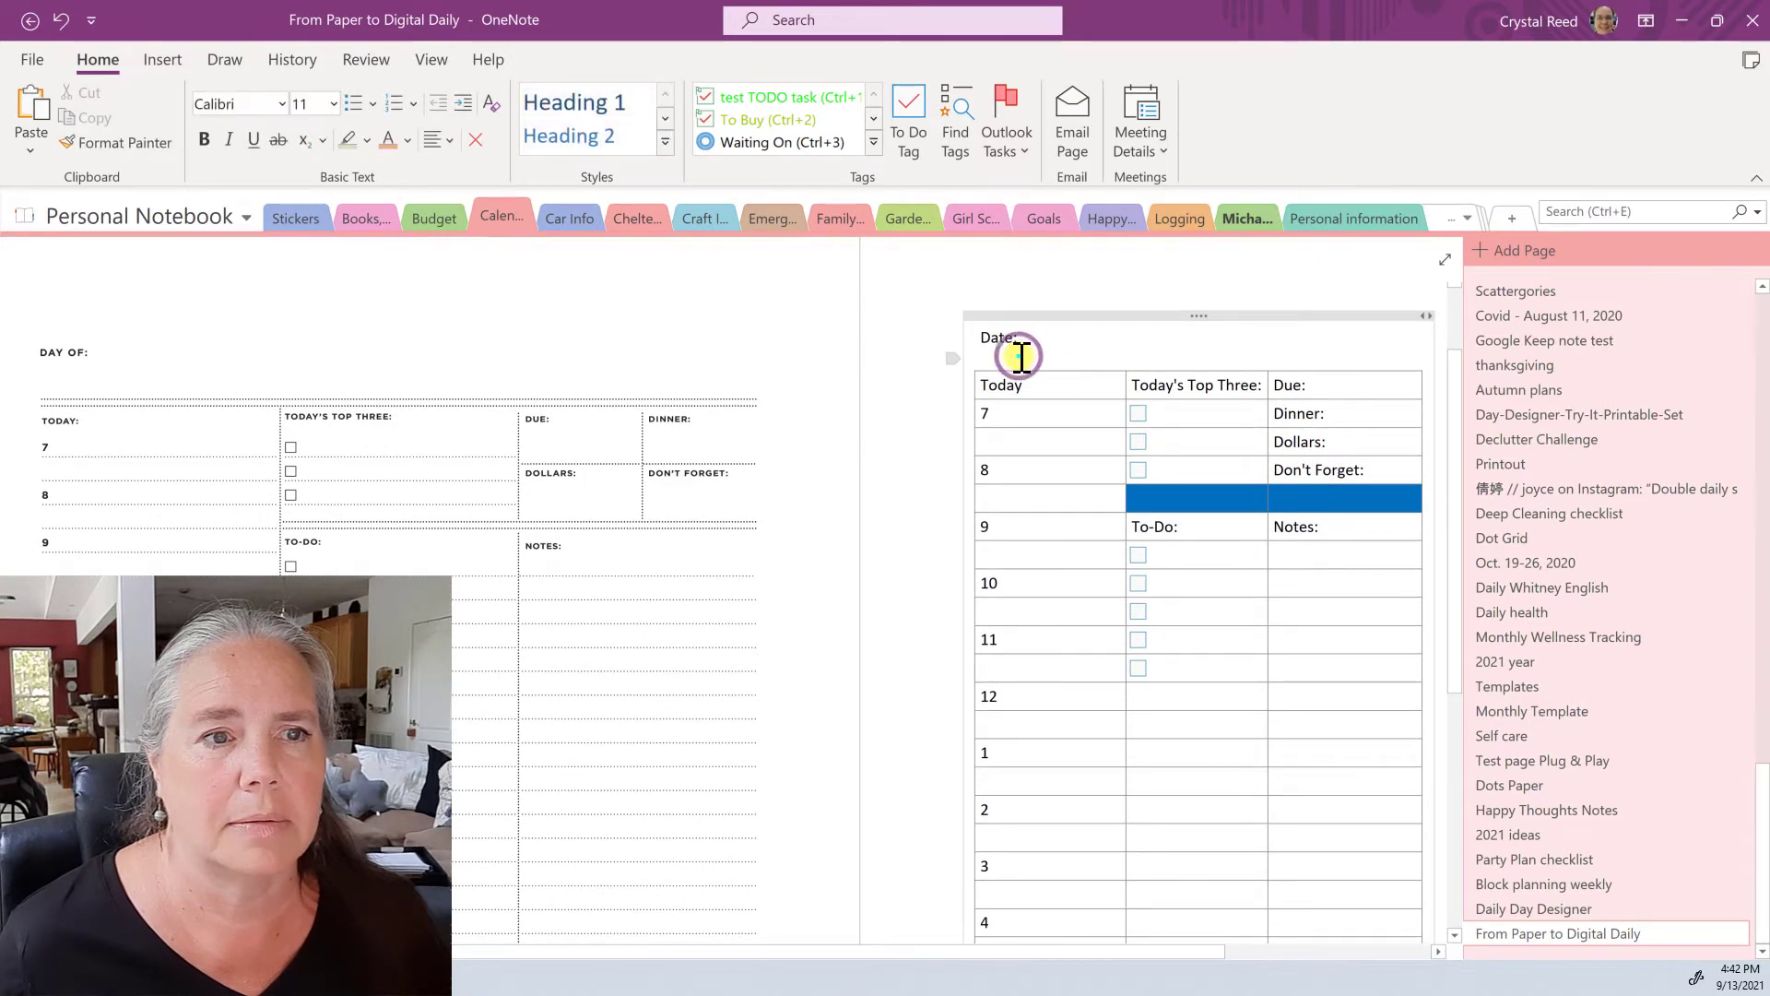
pyautogui.rightClick(1020, 354)
pyautogui.click(1069, 465)
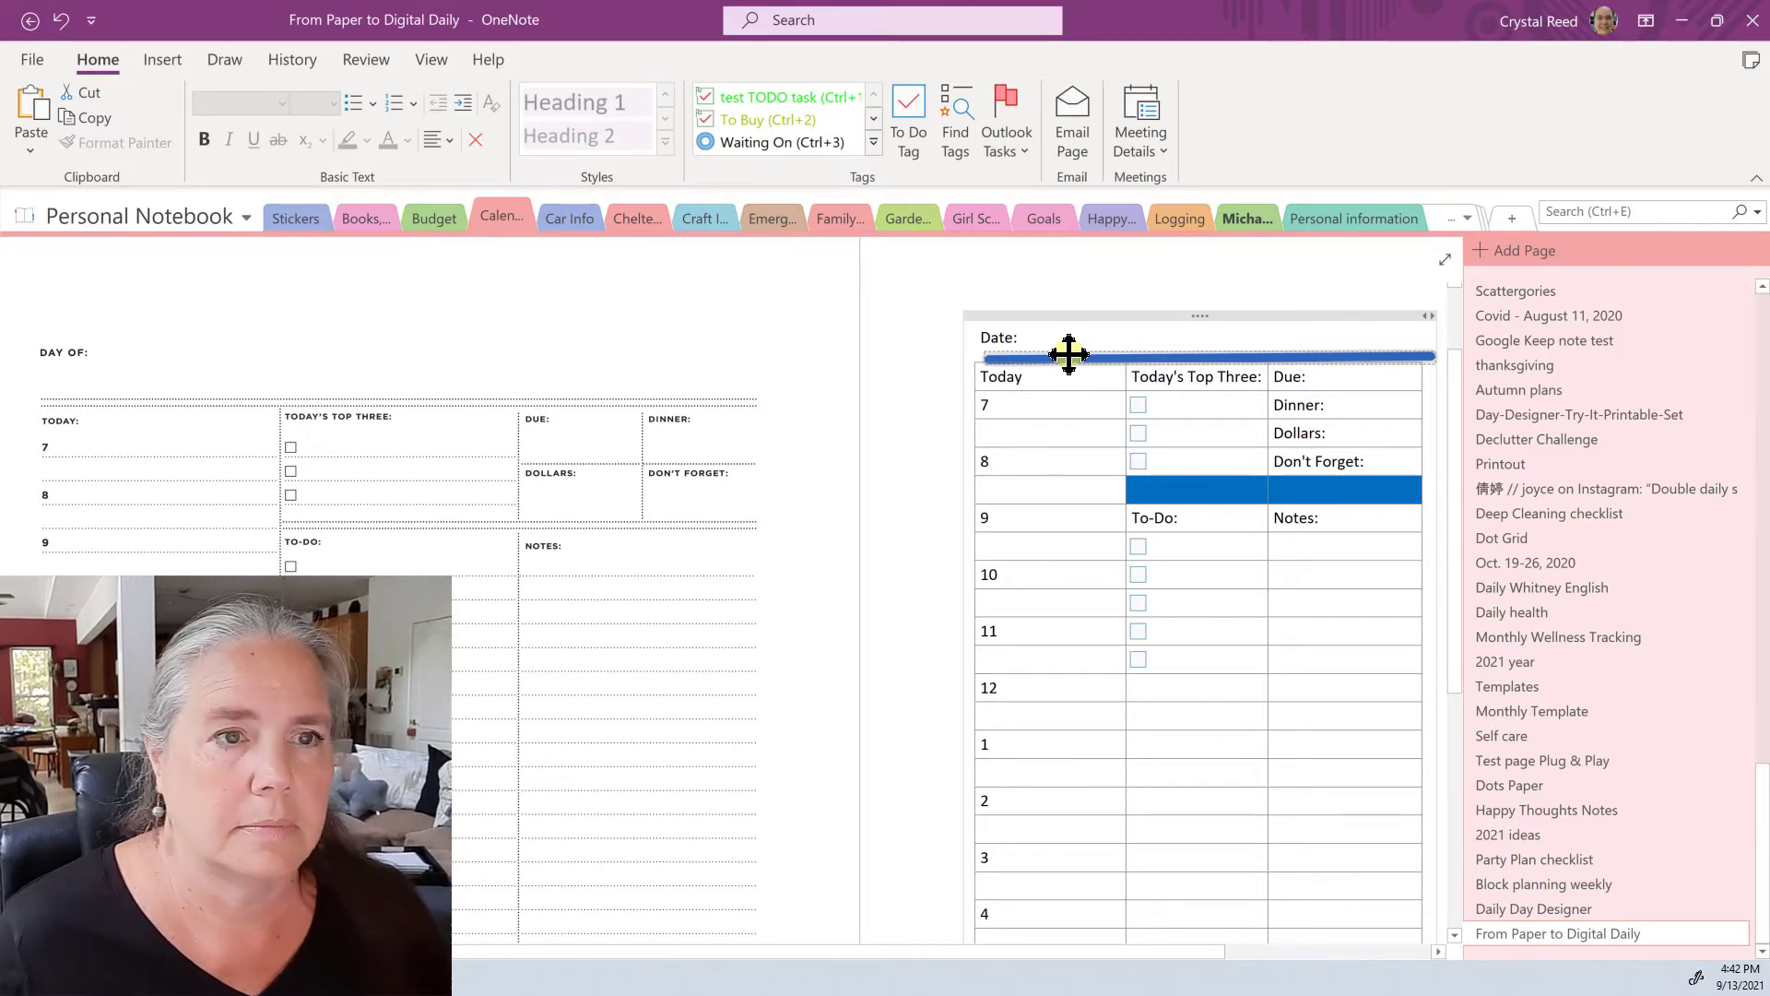
# Step: Align the pasted blue line with the planner table's edges just under "Date:" and add a blank line above the table
pyautogui.moveTo(1062, 362)
pyautogui.mouseDown()
pyautogui.moveTo(1060, 345)
pyautogui.moveTo(1090, 340)
pyautogui.mouseUp()
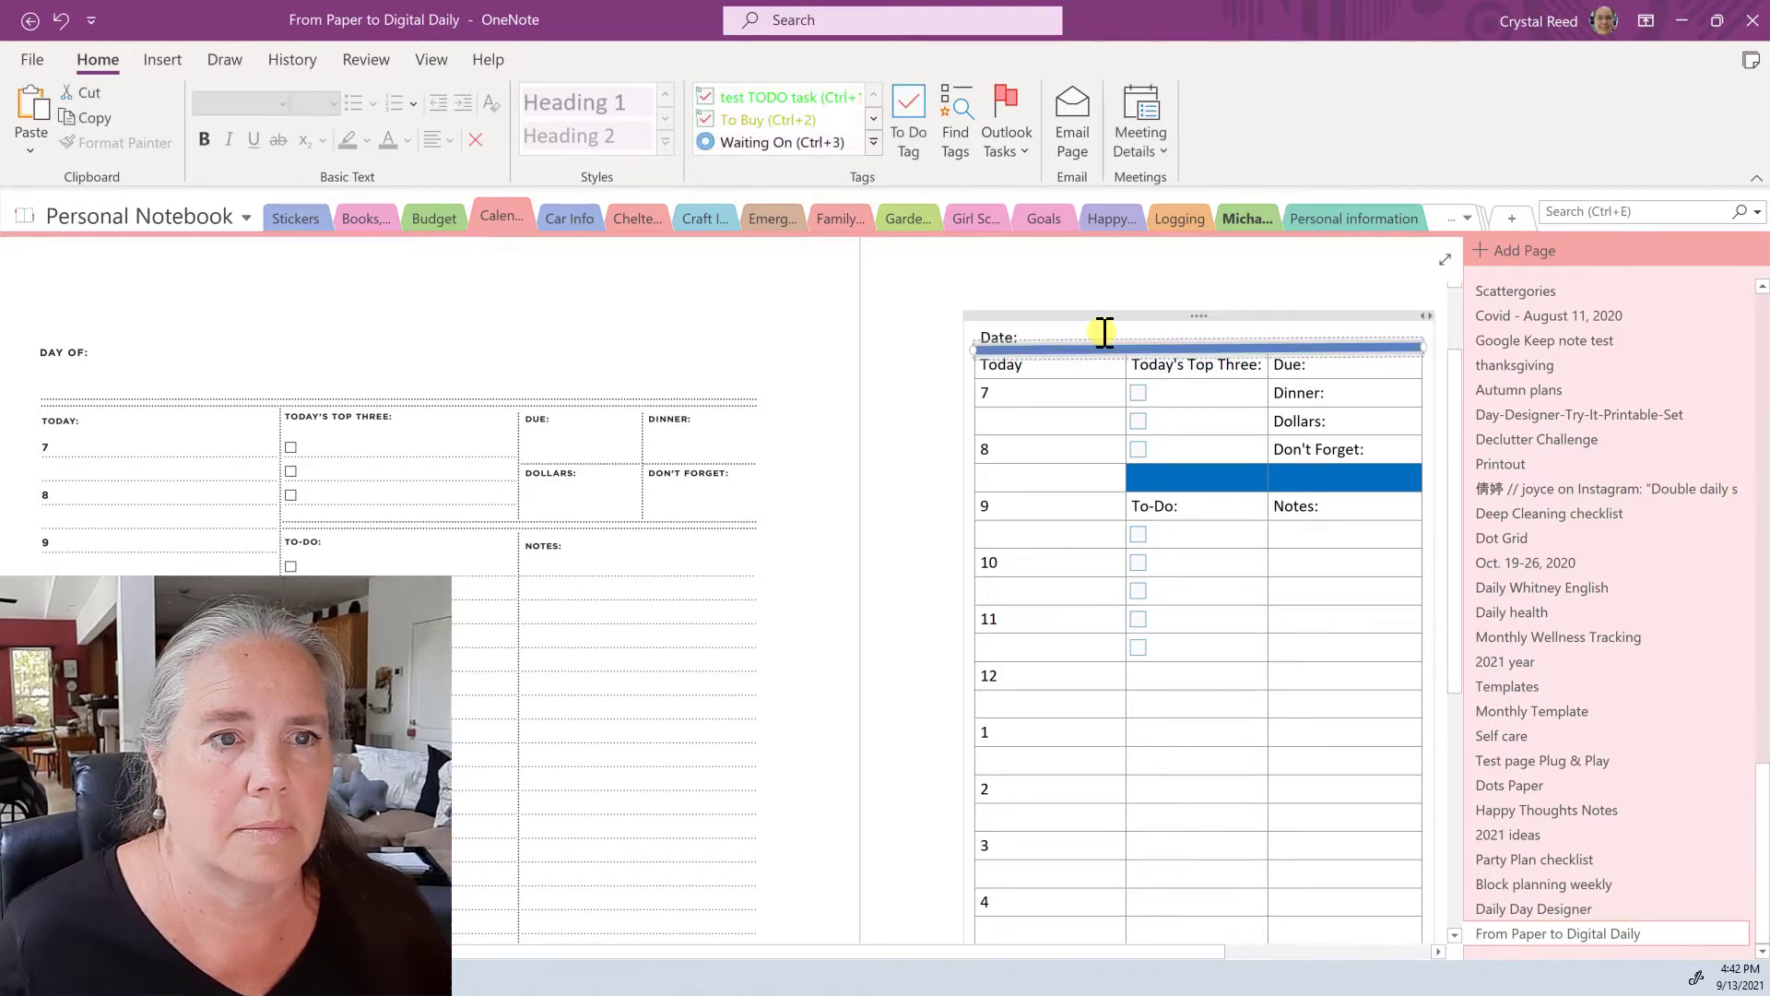
pyautogui.click(1101, 332)
pyautogui.press('Return')
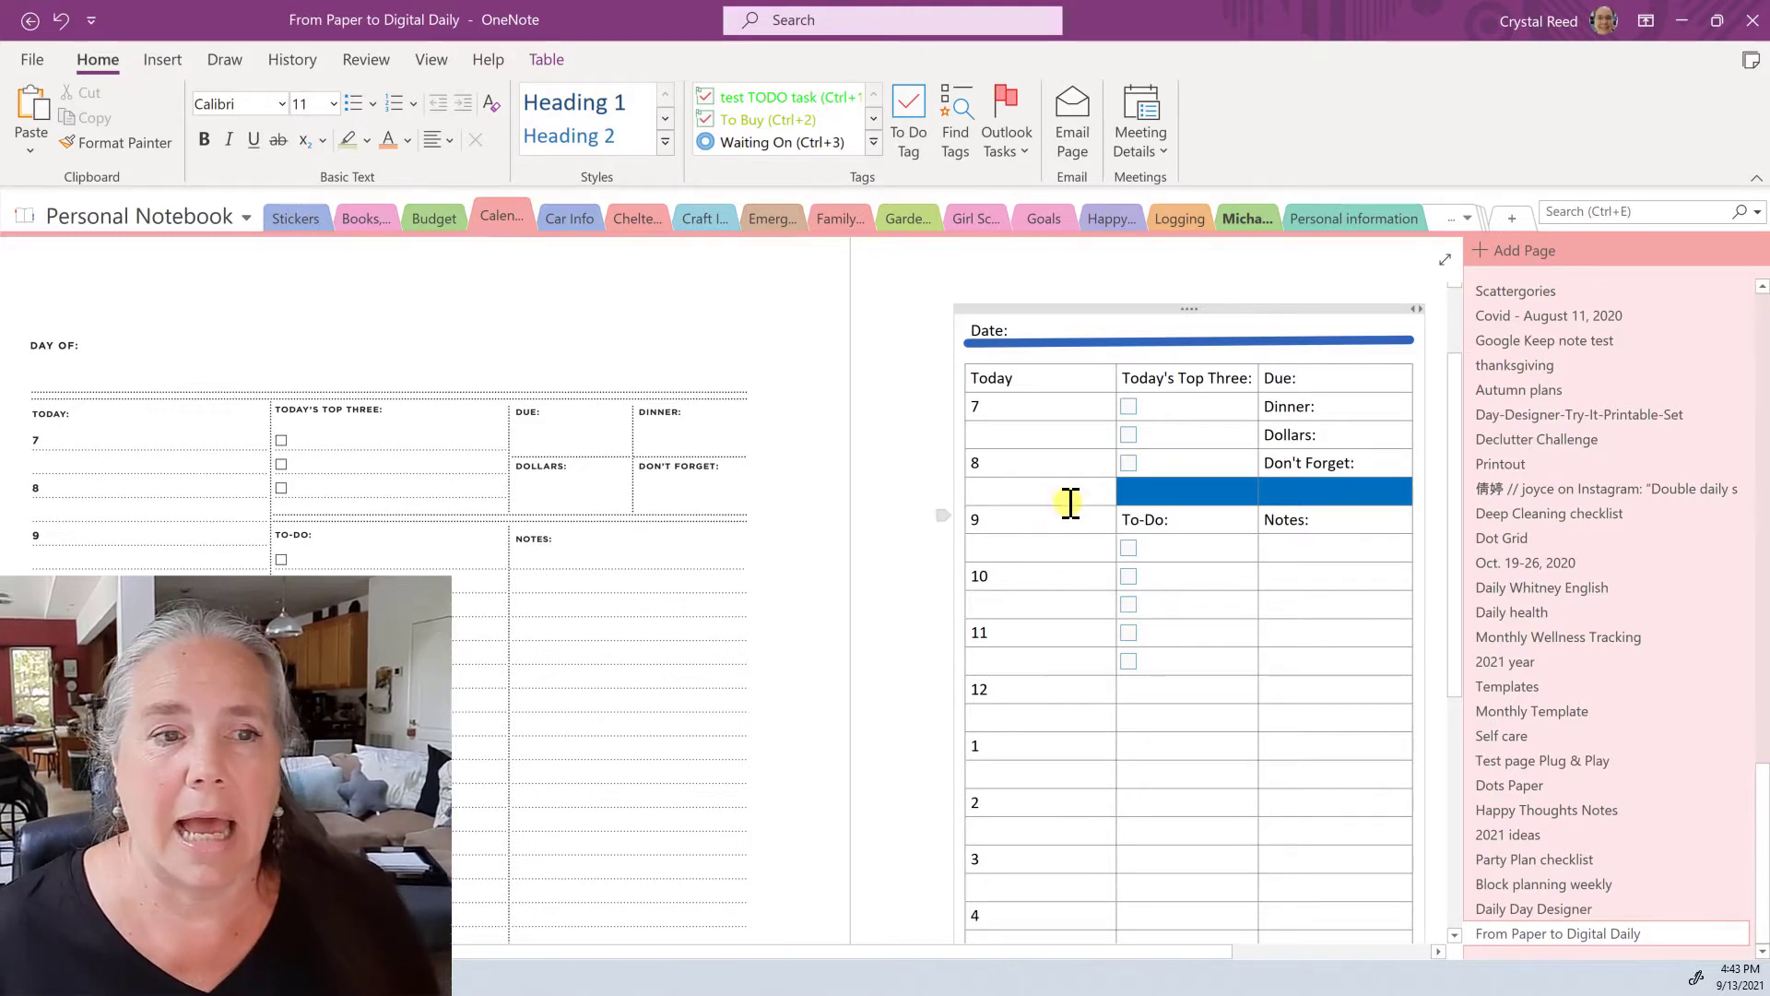
# Step: Enter "Dentist Apt." in the table's 10 o'clock cell, with the street address and phone number on separate lines below it
pyautogui.click(1014, 575)
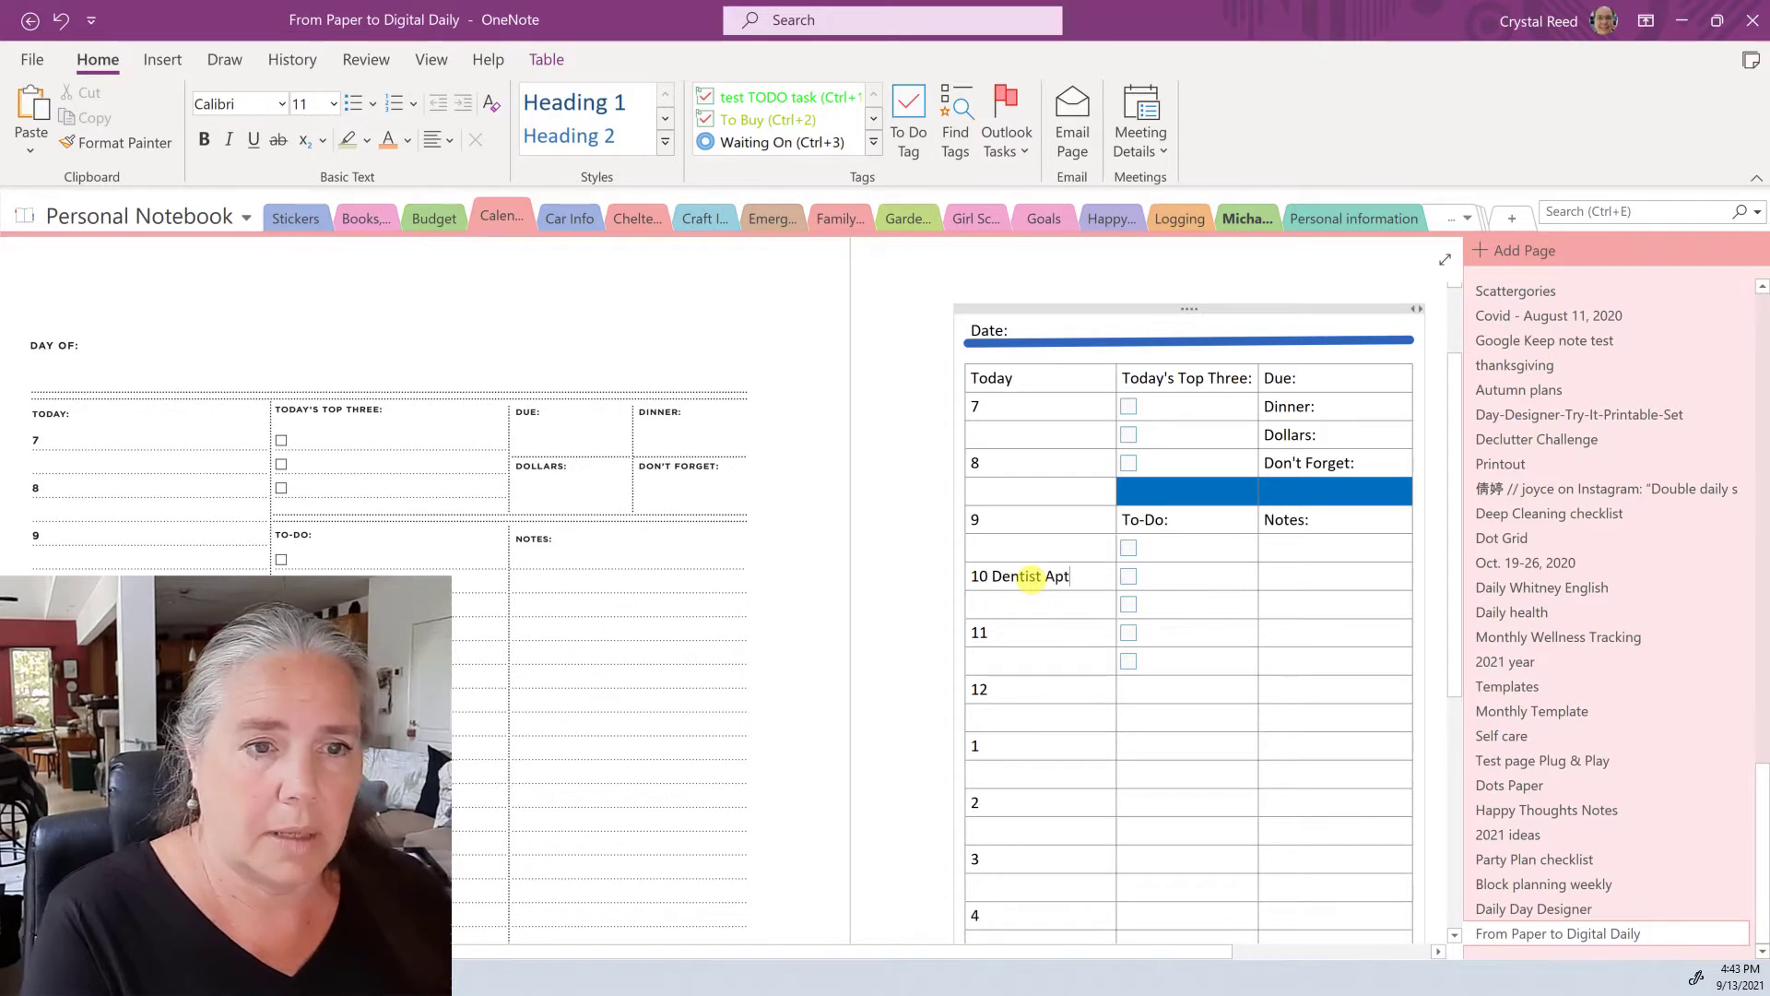
pyautogui.write('tist Apt.')
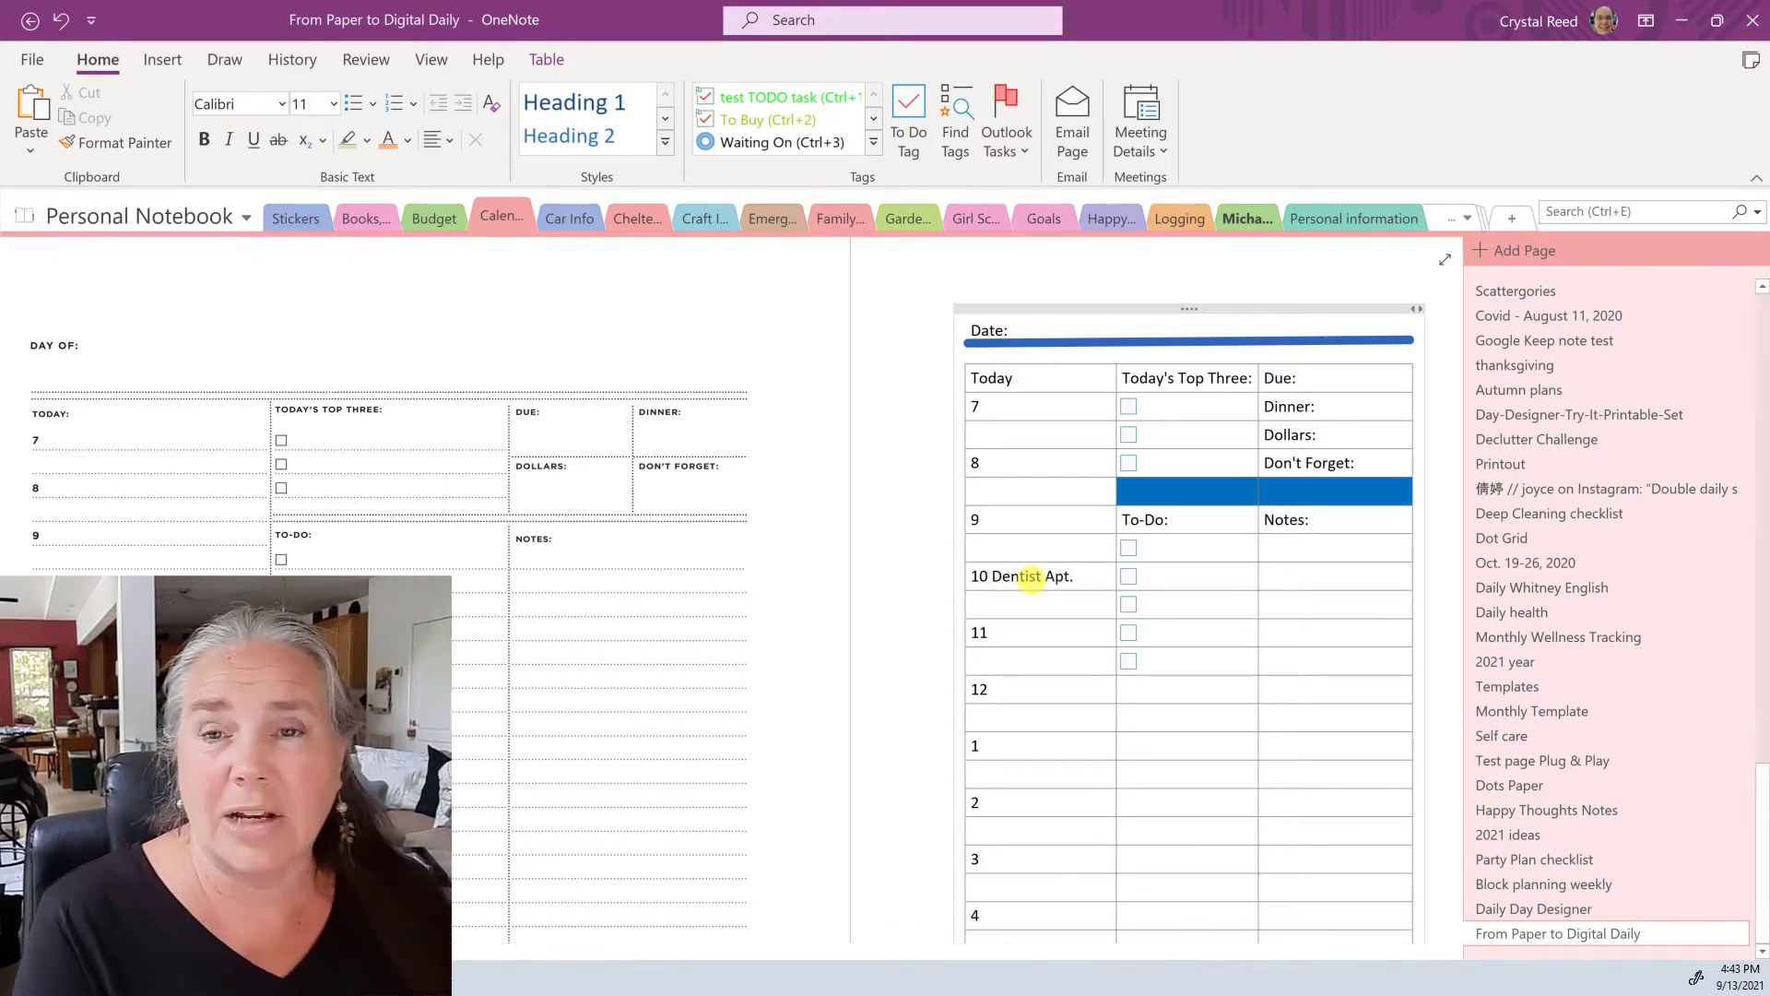
pyautogui.press('Return')
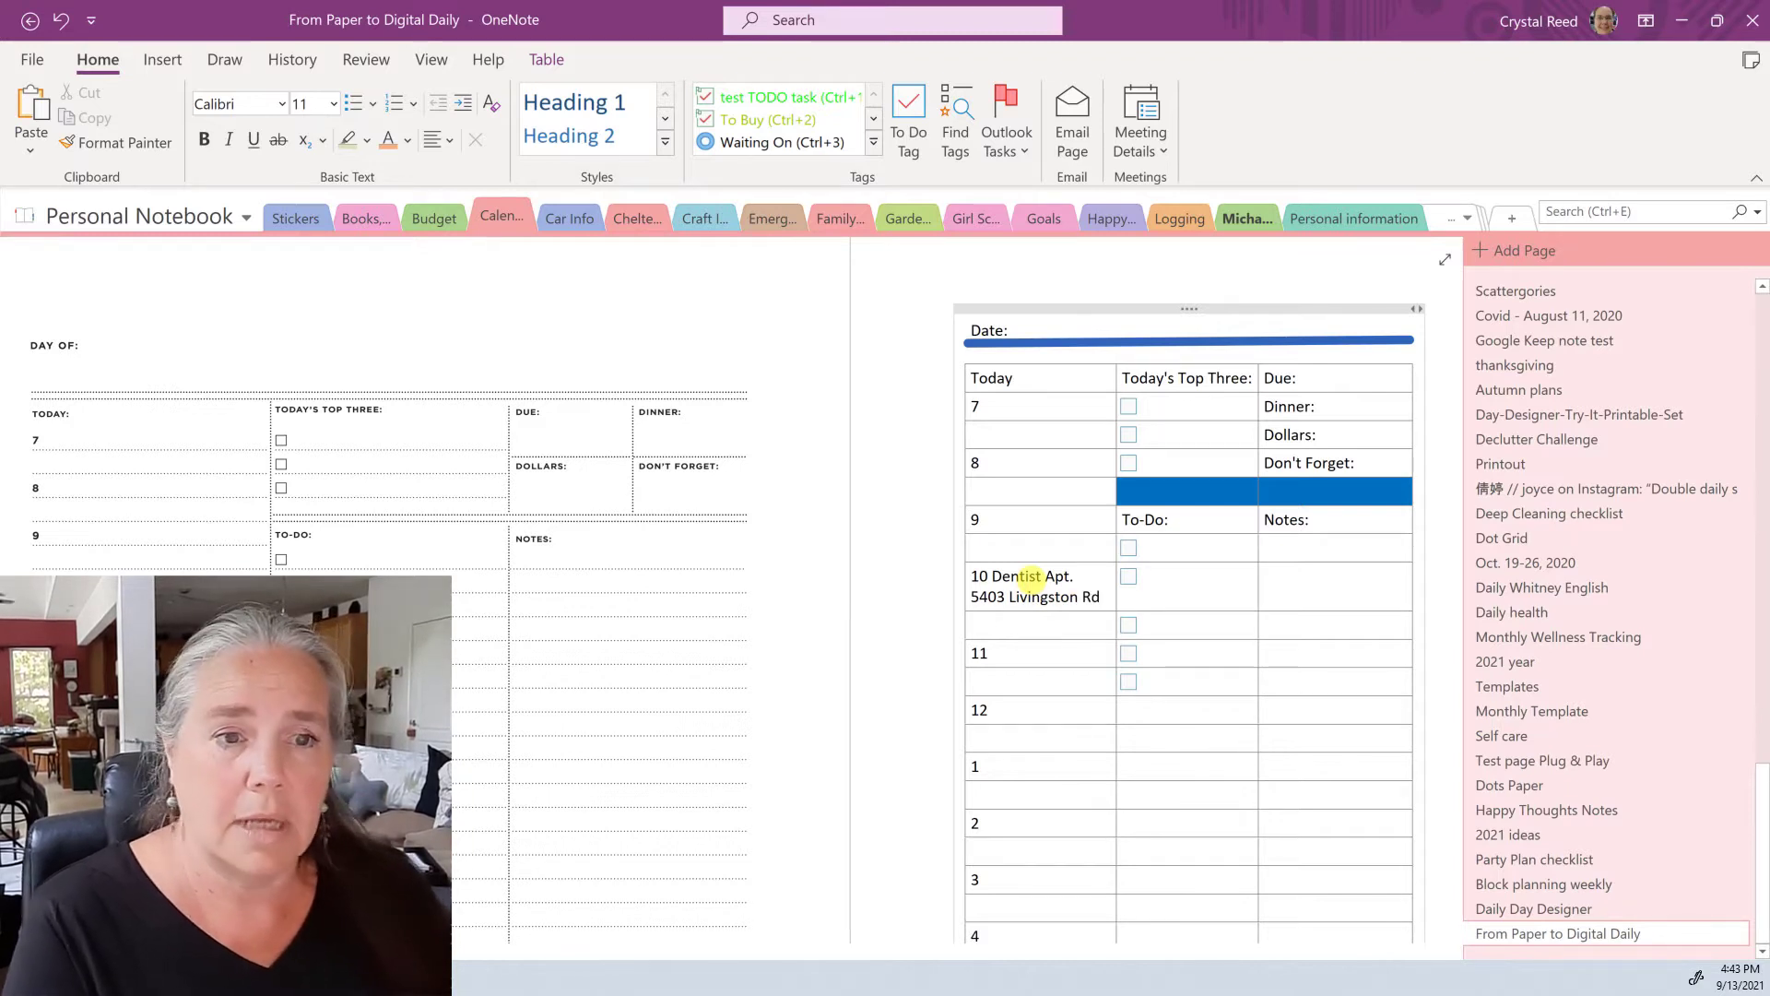
pyautogui.press('Return')
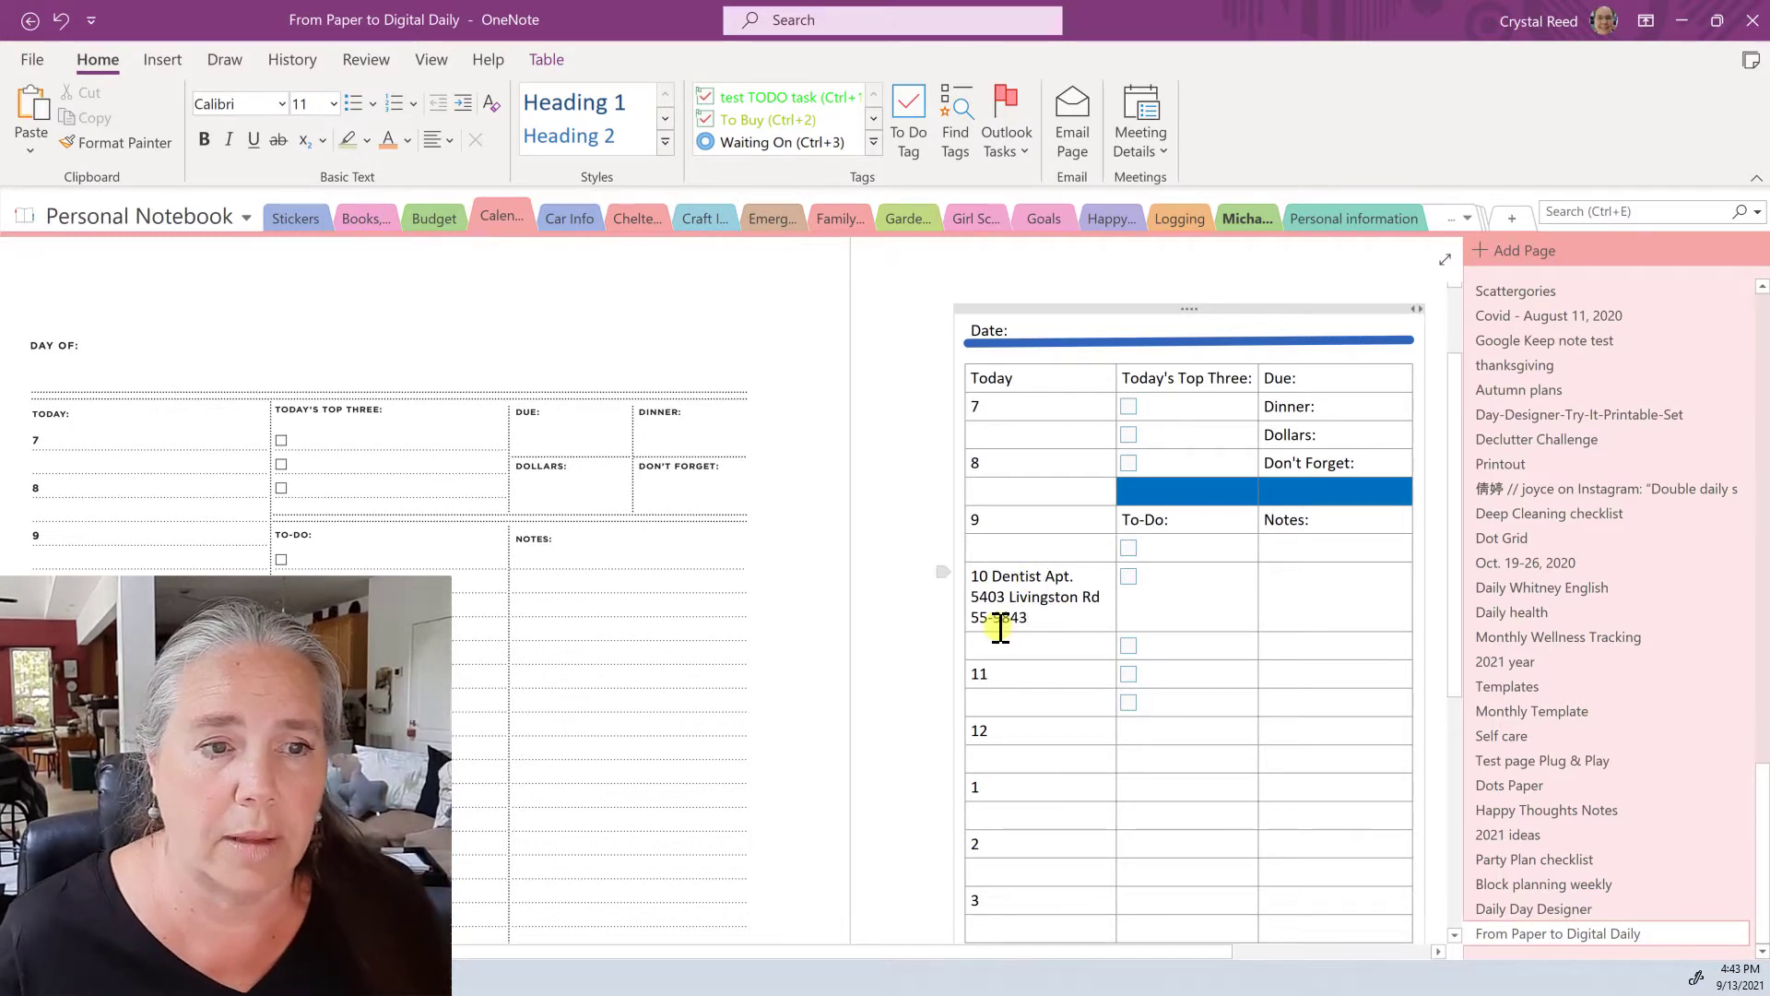
pyautogui.click(990, 622)
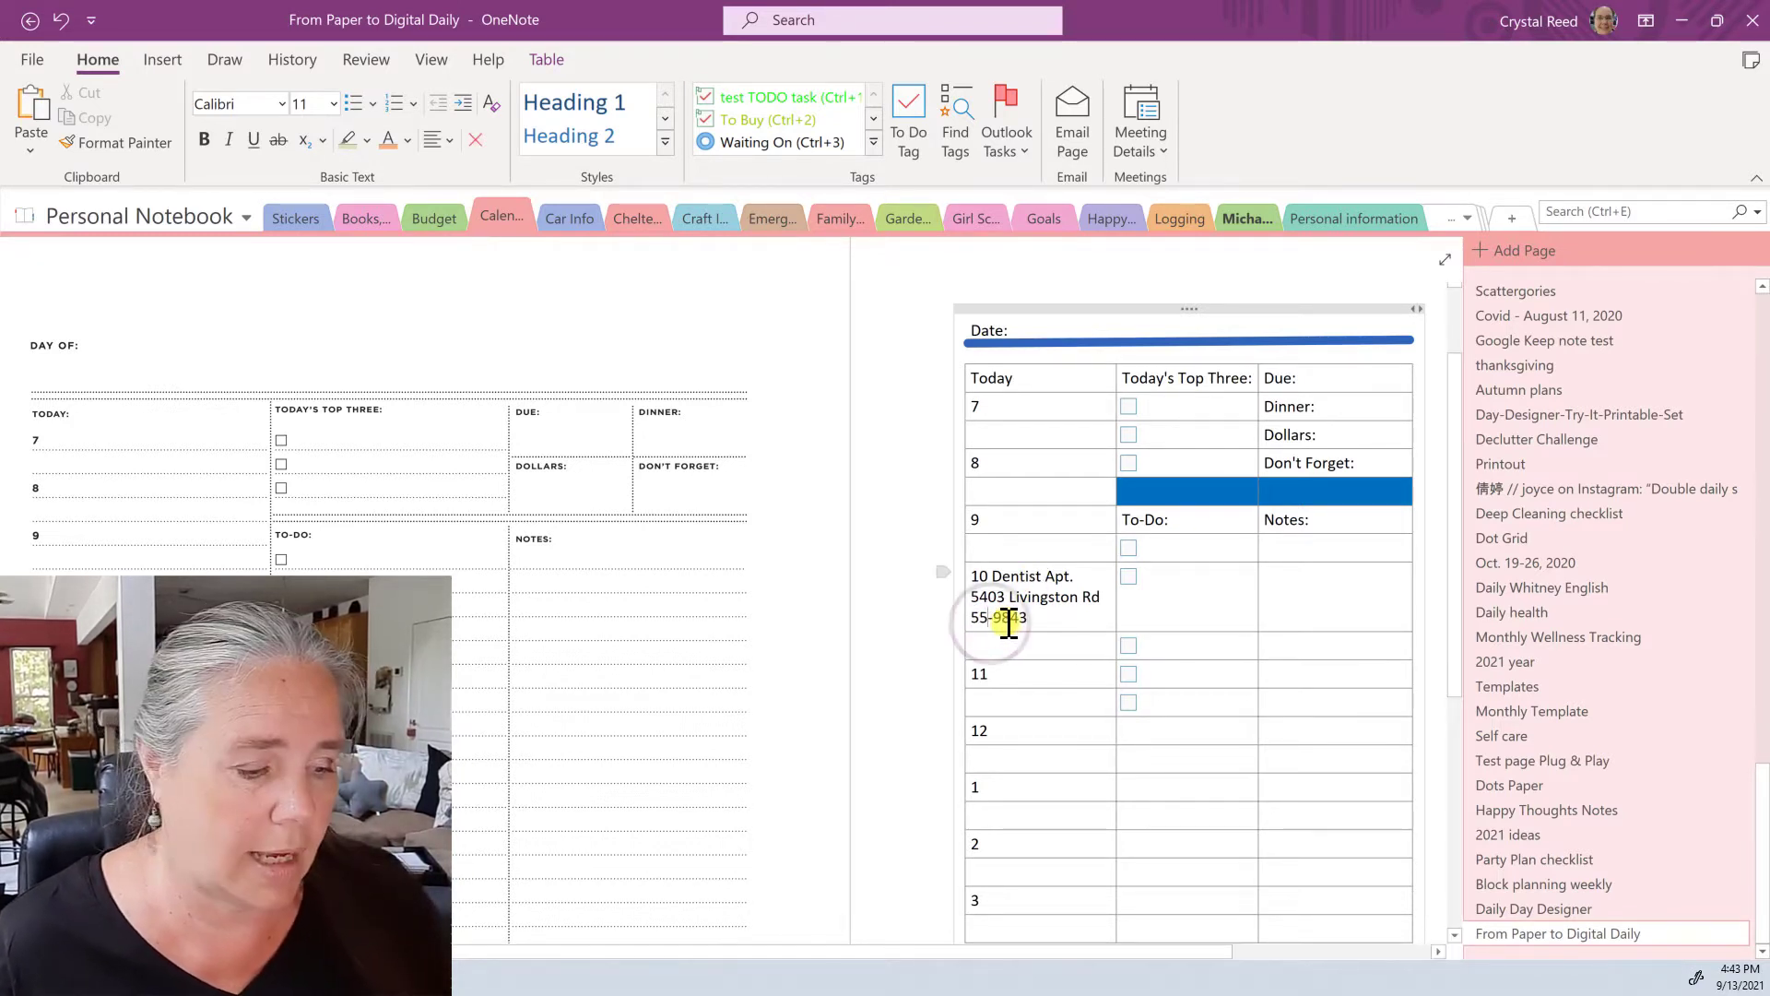
pyautogui.write('3')
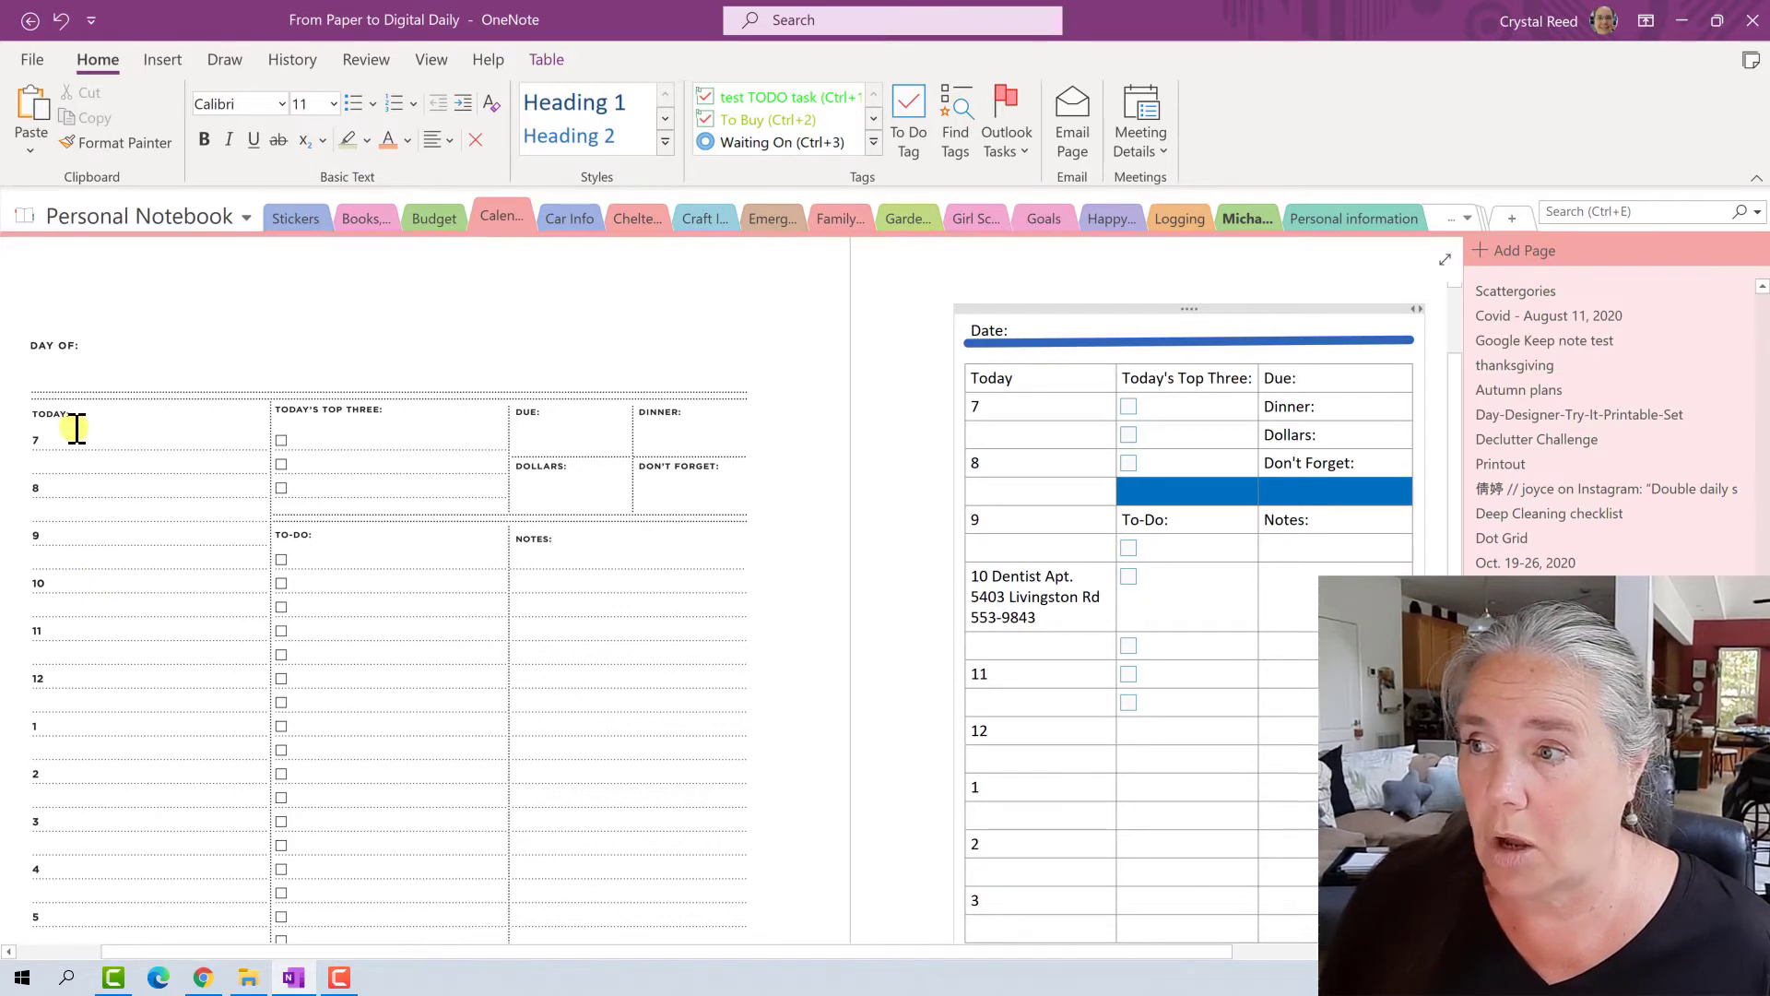
# Step: Add a text note beside 10 on the planner printout with "Dentist Apt.", the street address and the phone number on separate lines
pyautogui.click(57, 582)
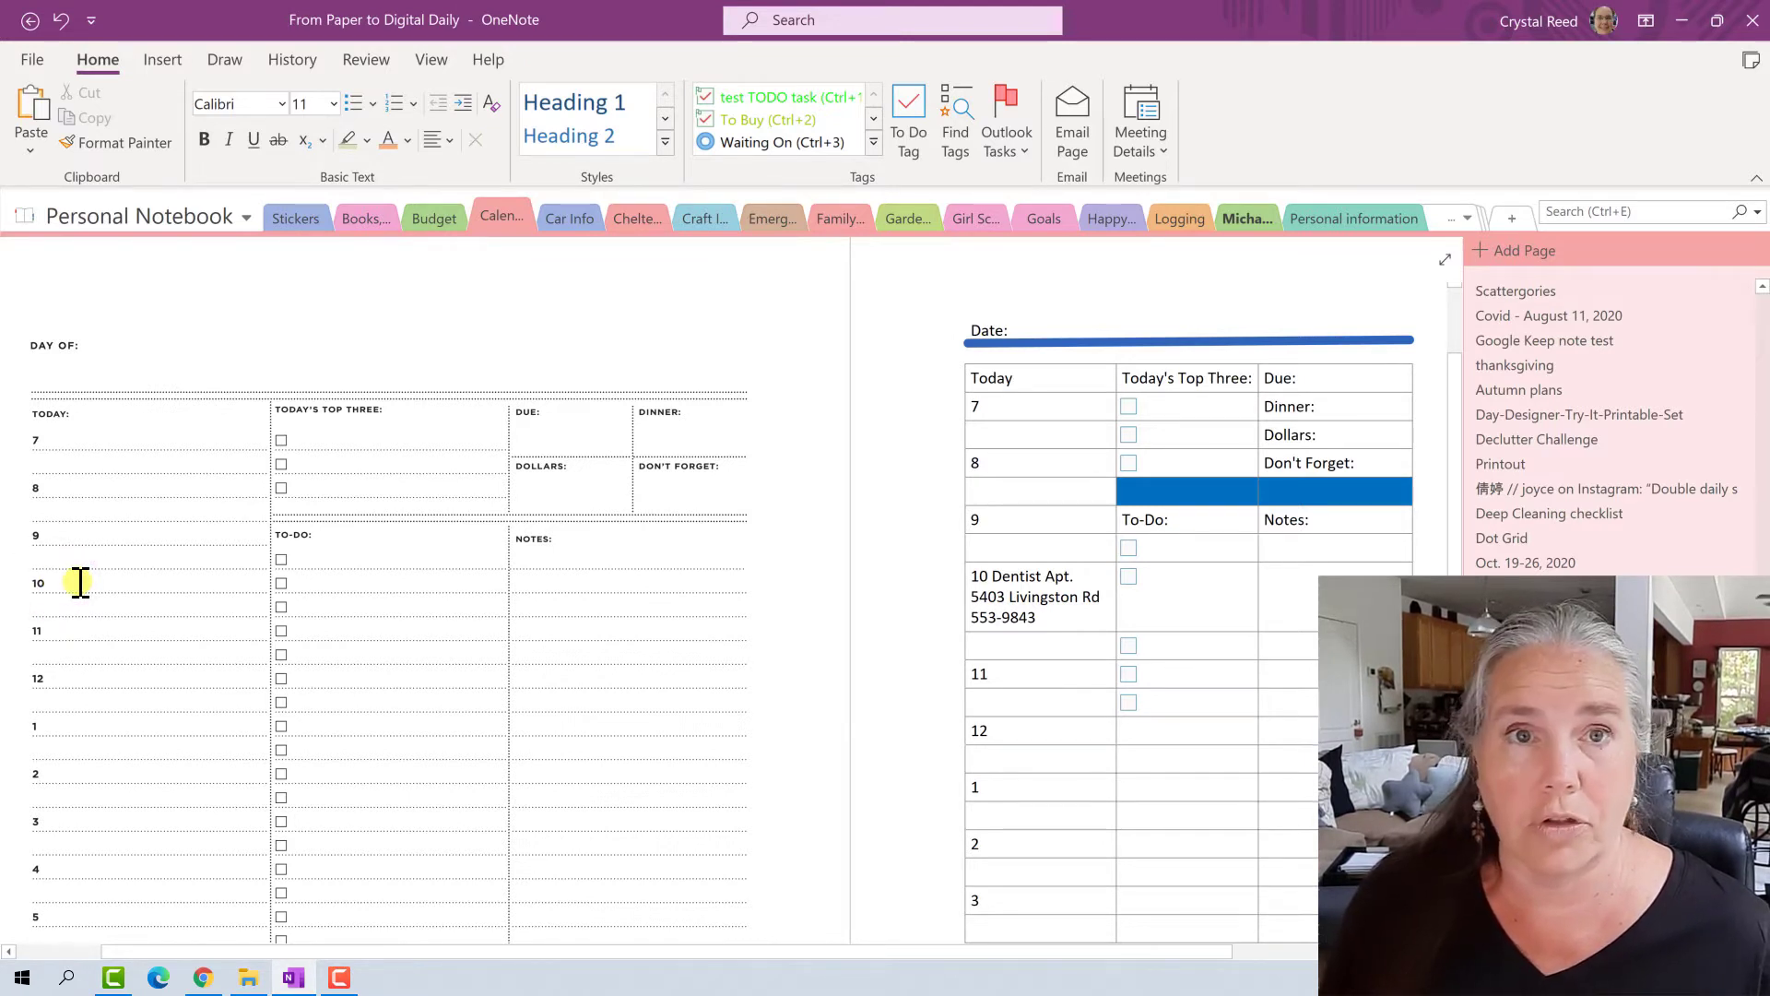
pyautogui.write('Den')
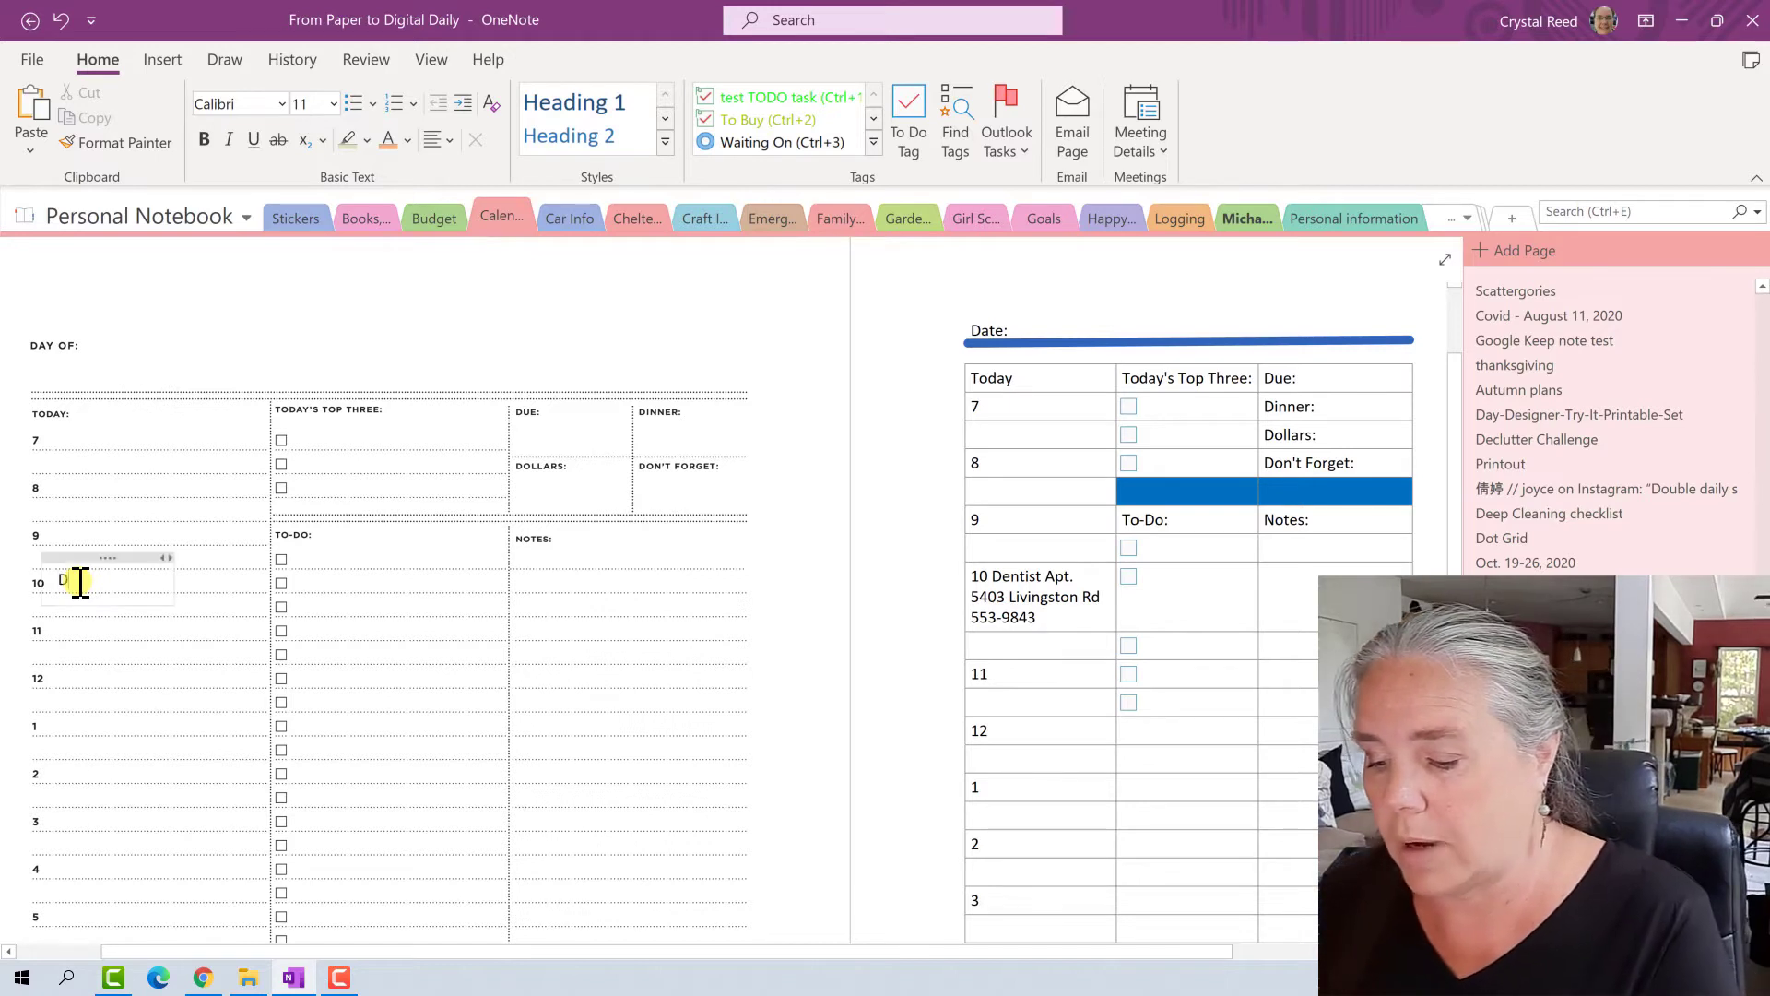
pyautogui.write('tist')
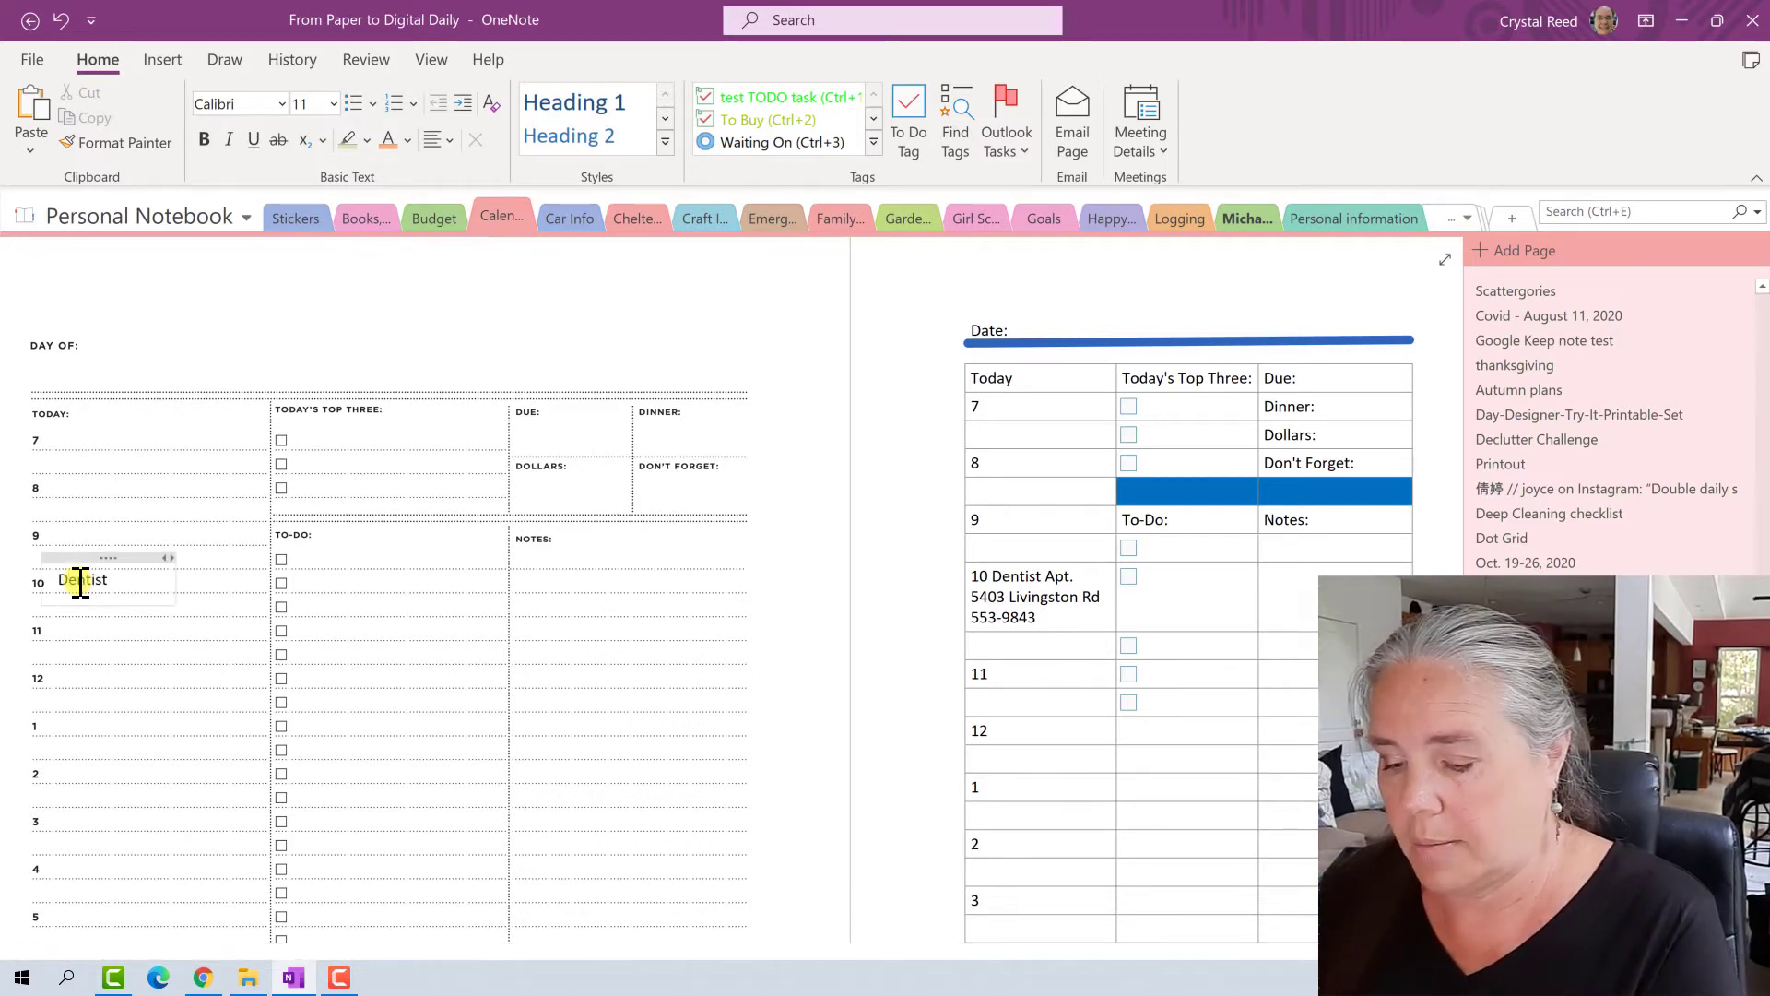
pyautogui.write(' Ap')
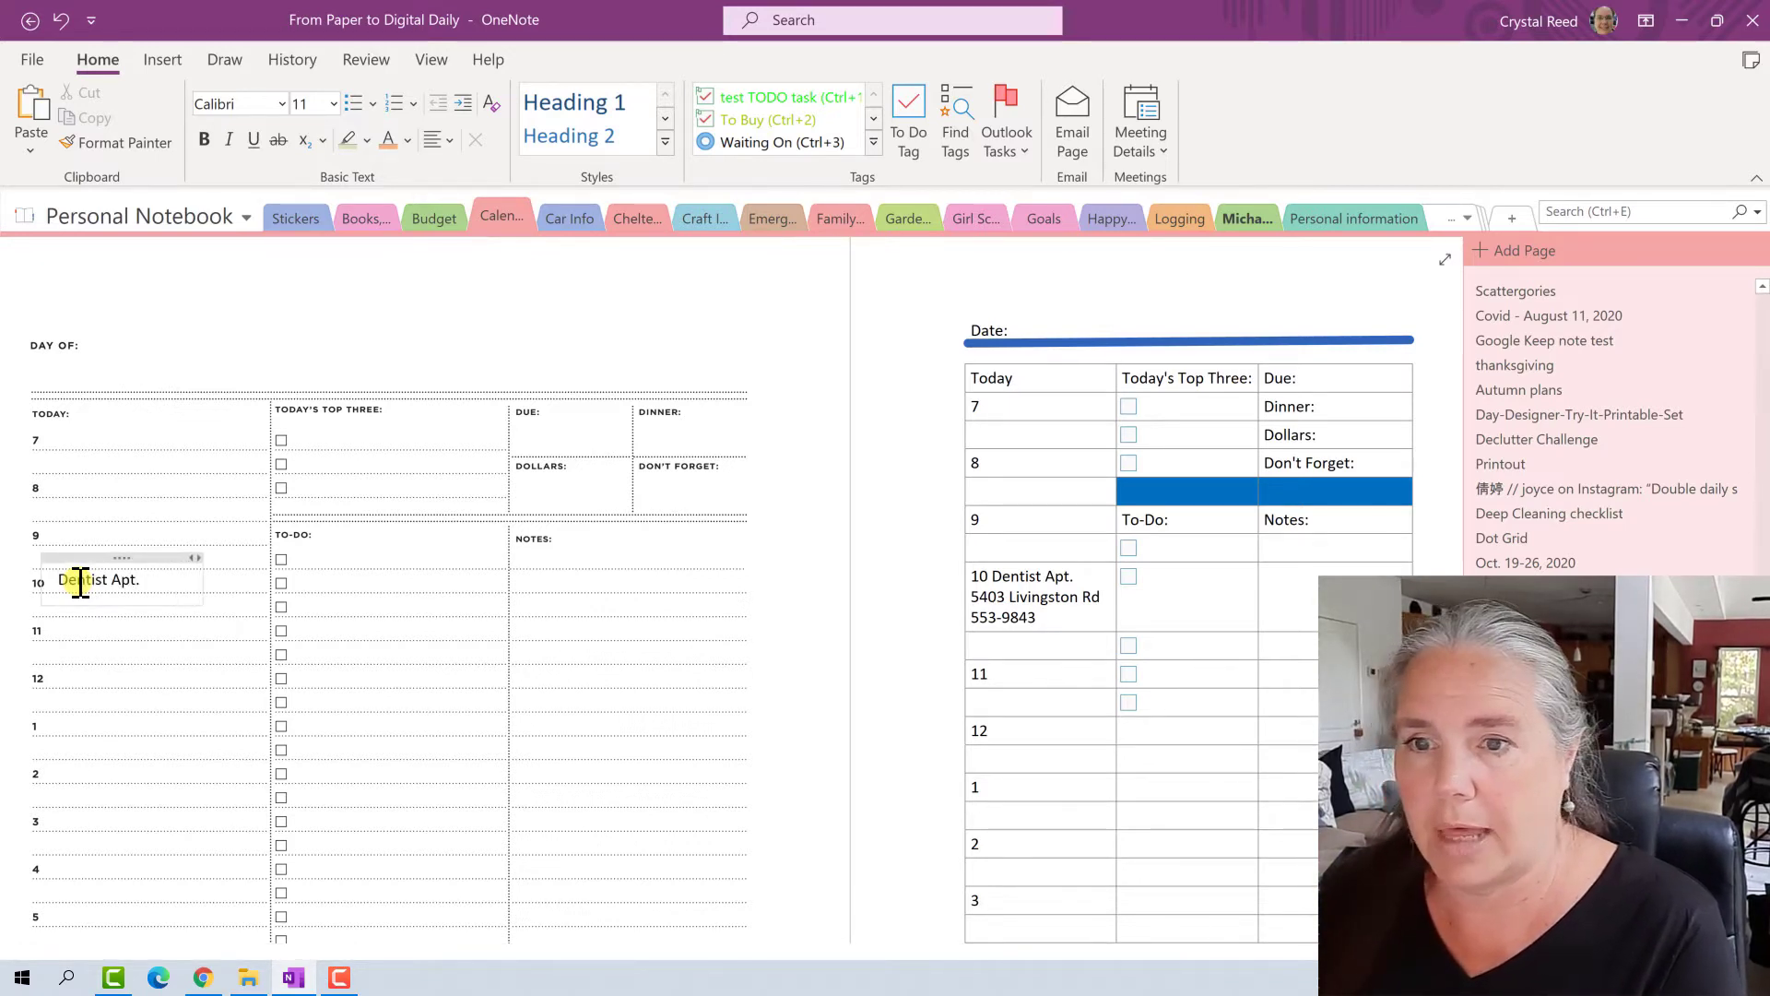
pyautogui.write('t.')
pyautogui.press('Return')
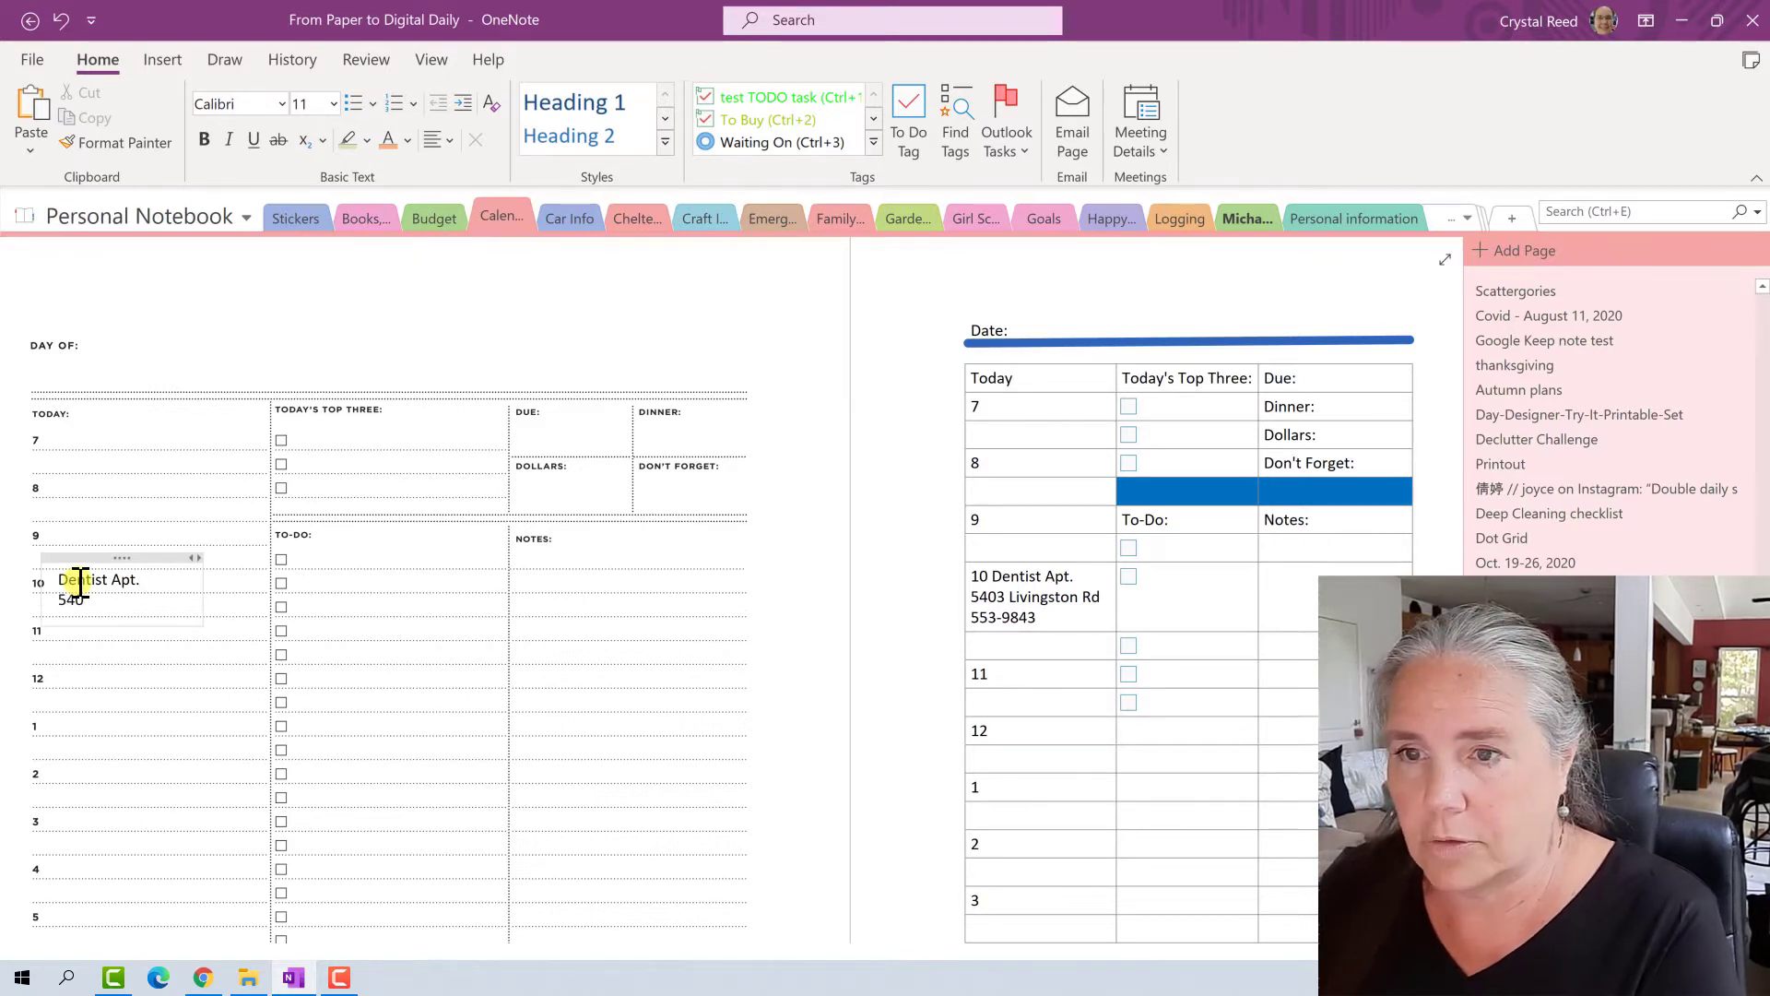
pyautogui.write('5403 Livings')
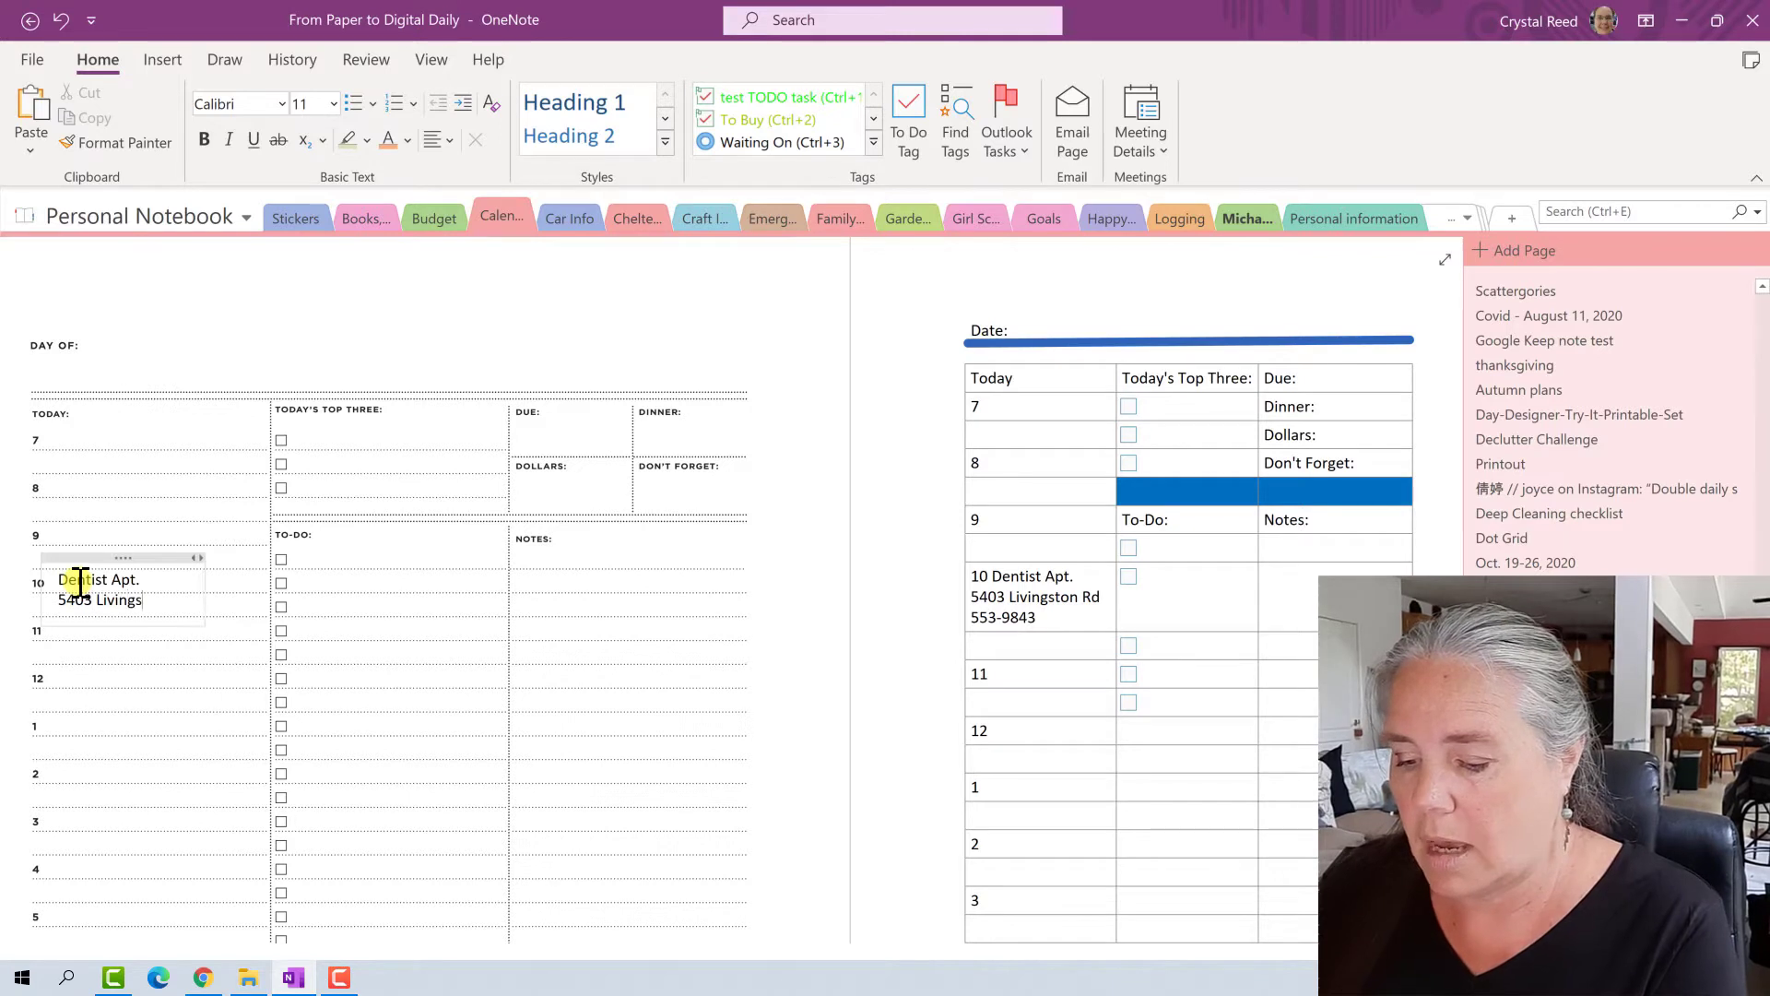
pyautogui.write('ton D')
pyautogui.press('BackSpace')
pyautogui.write('Rd')
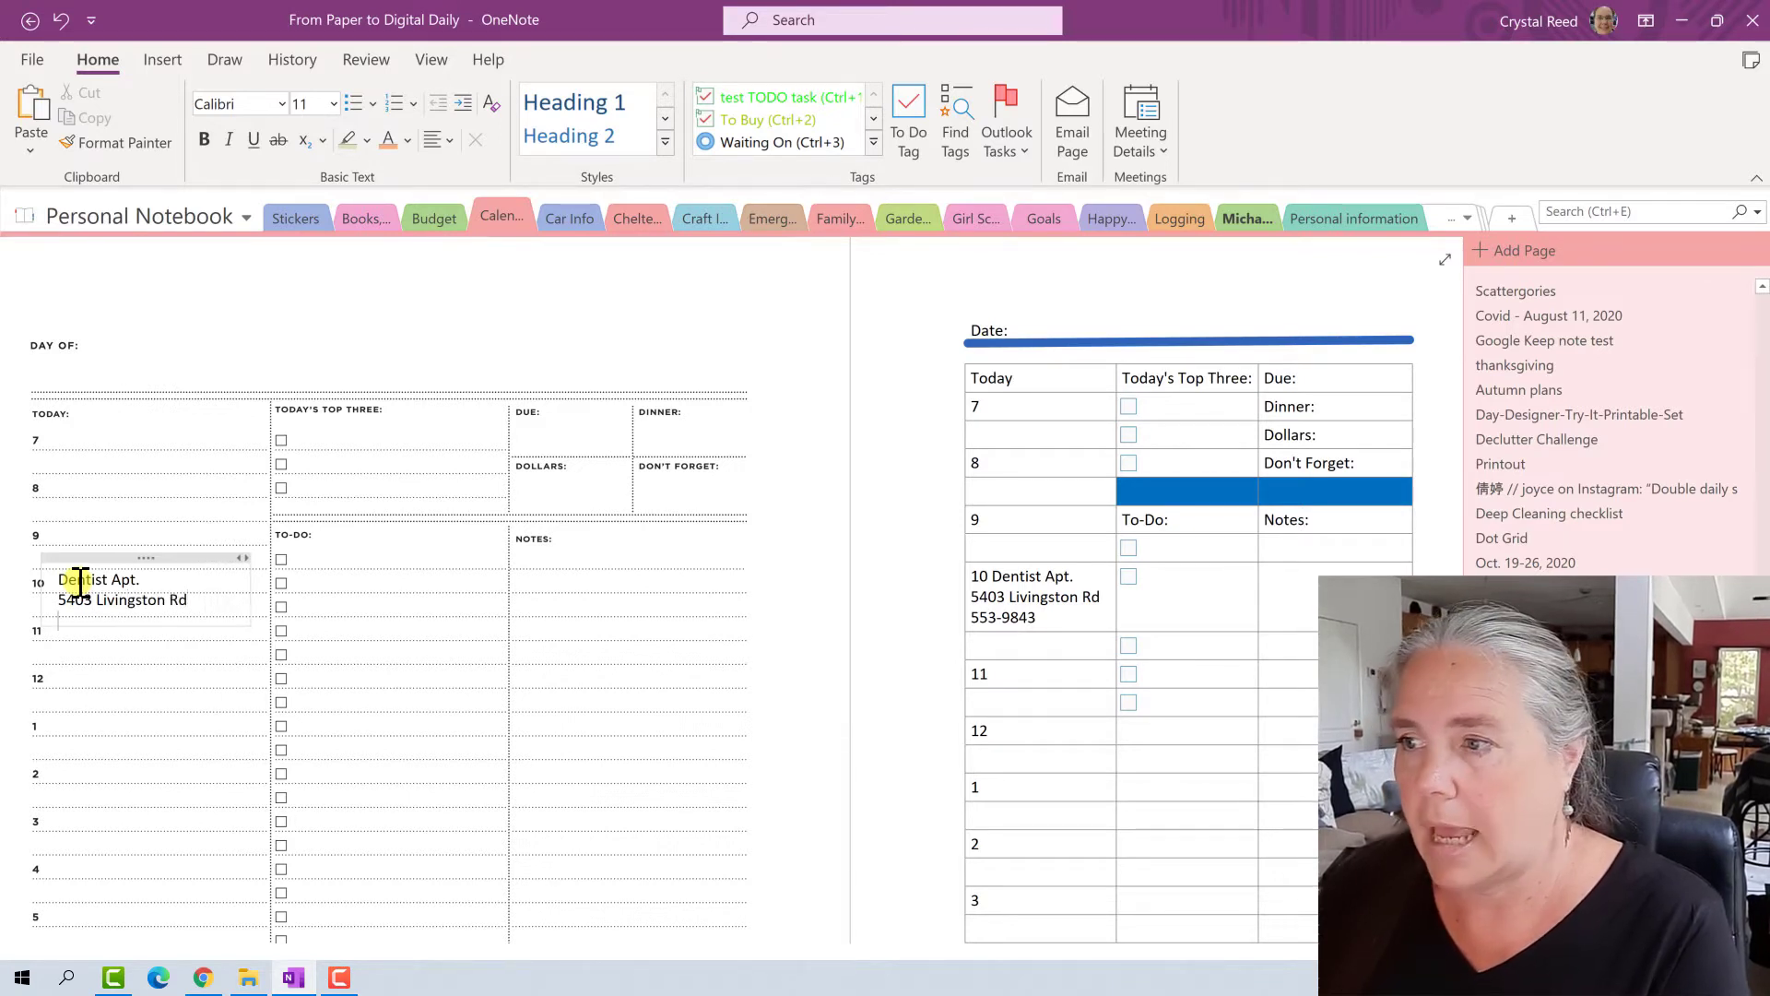
pyautogui.press('Return')
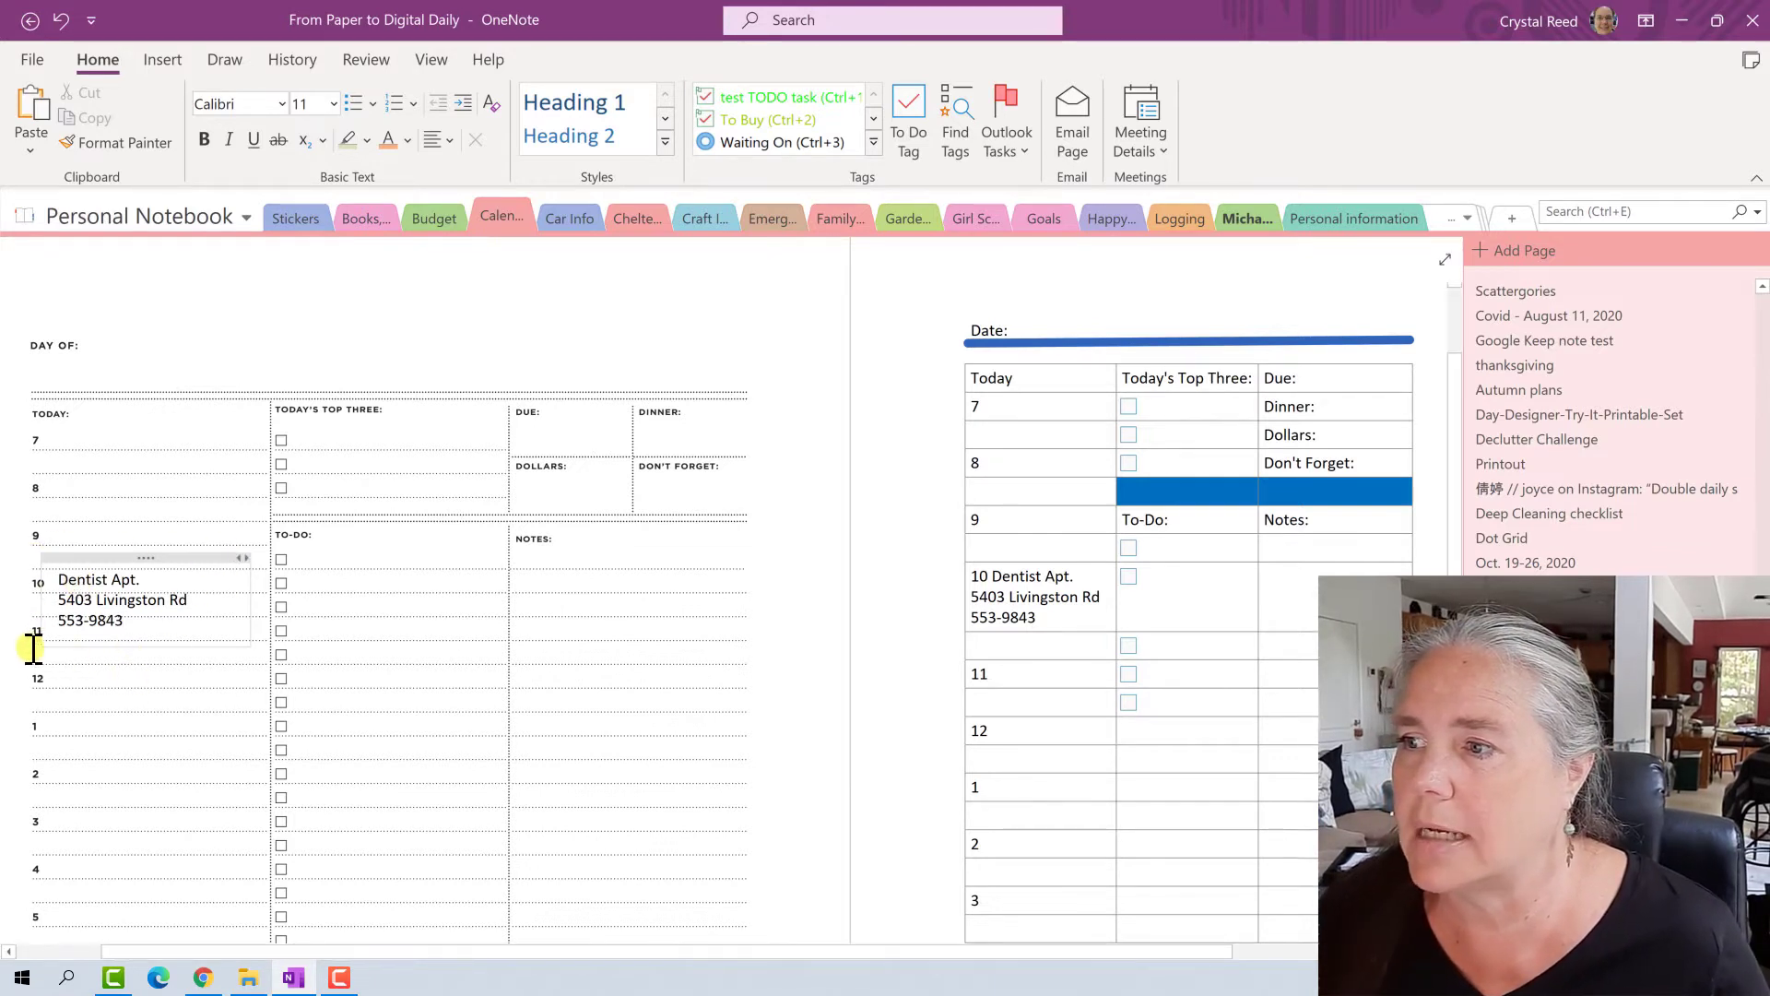
# Step: Move the dentist note on the printout slightly down so its first line sits just below the 10 o'clock line, and deselect it
pyautogui.click(156, 556)
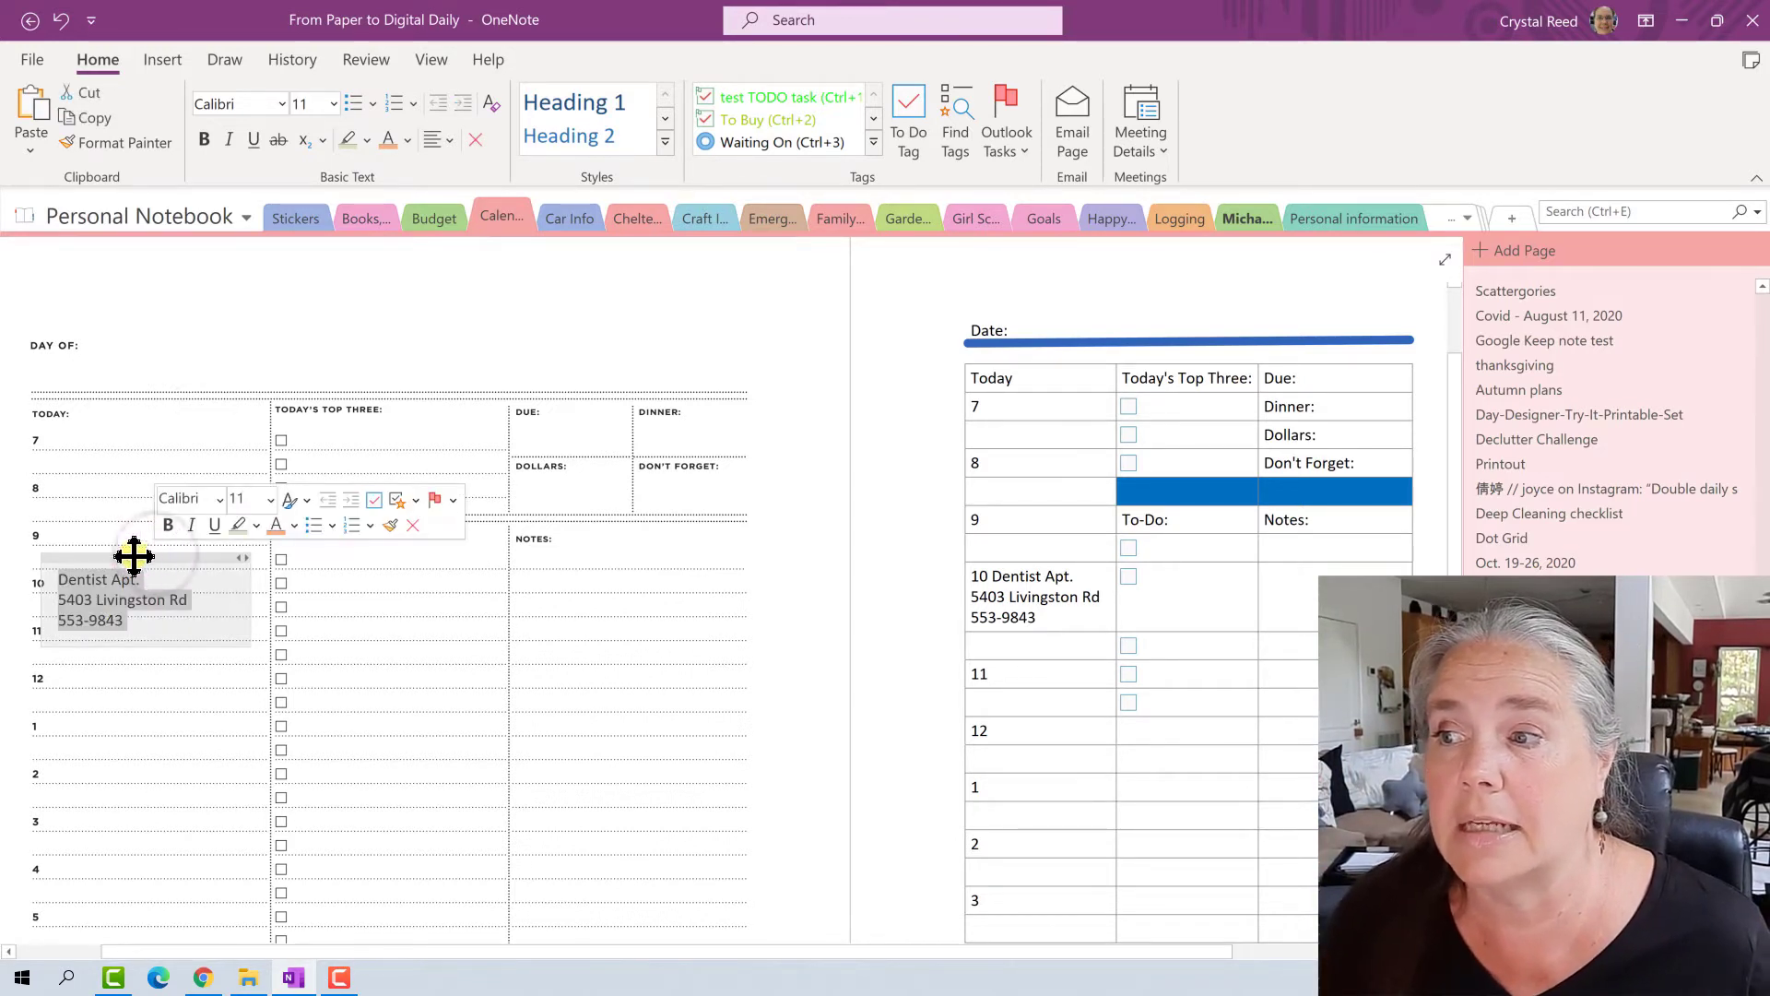
pyautogui.moveTo(135, 557)
pyautogui.mouseDown()
pyautogui.moveTo(134, 695)
pyautogui.moveTo(142, 575)
pyautogui.mouseUp()
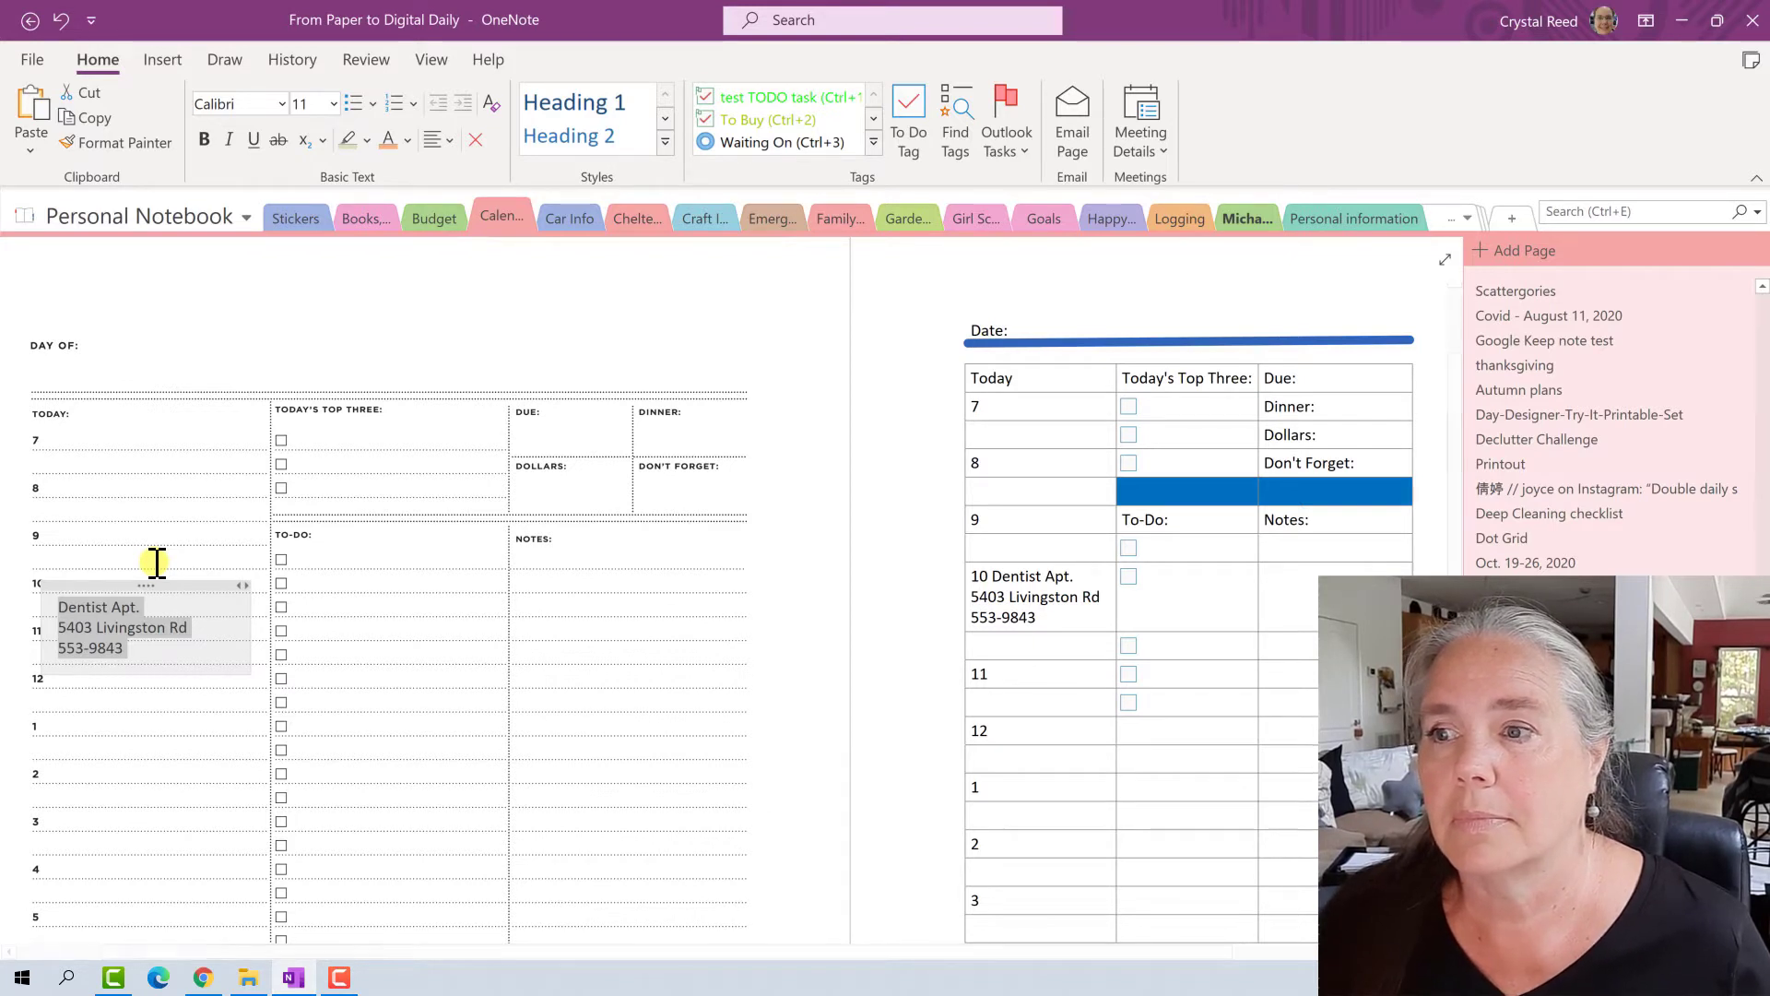
pyautogui.click(334, 554)
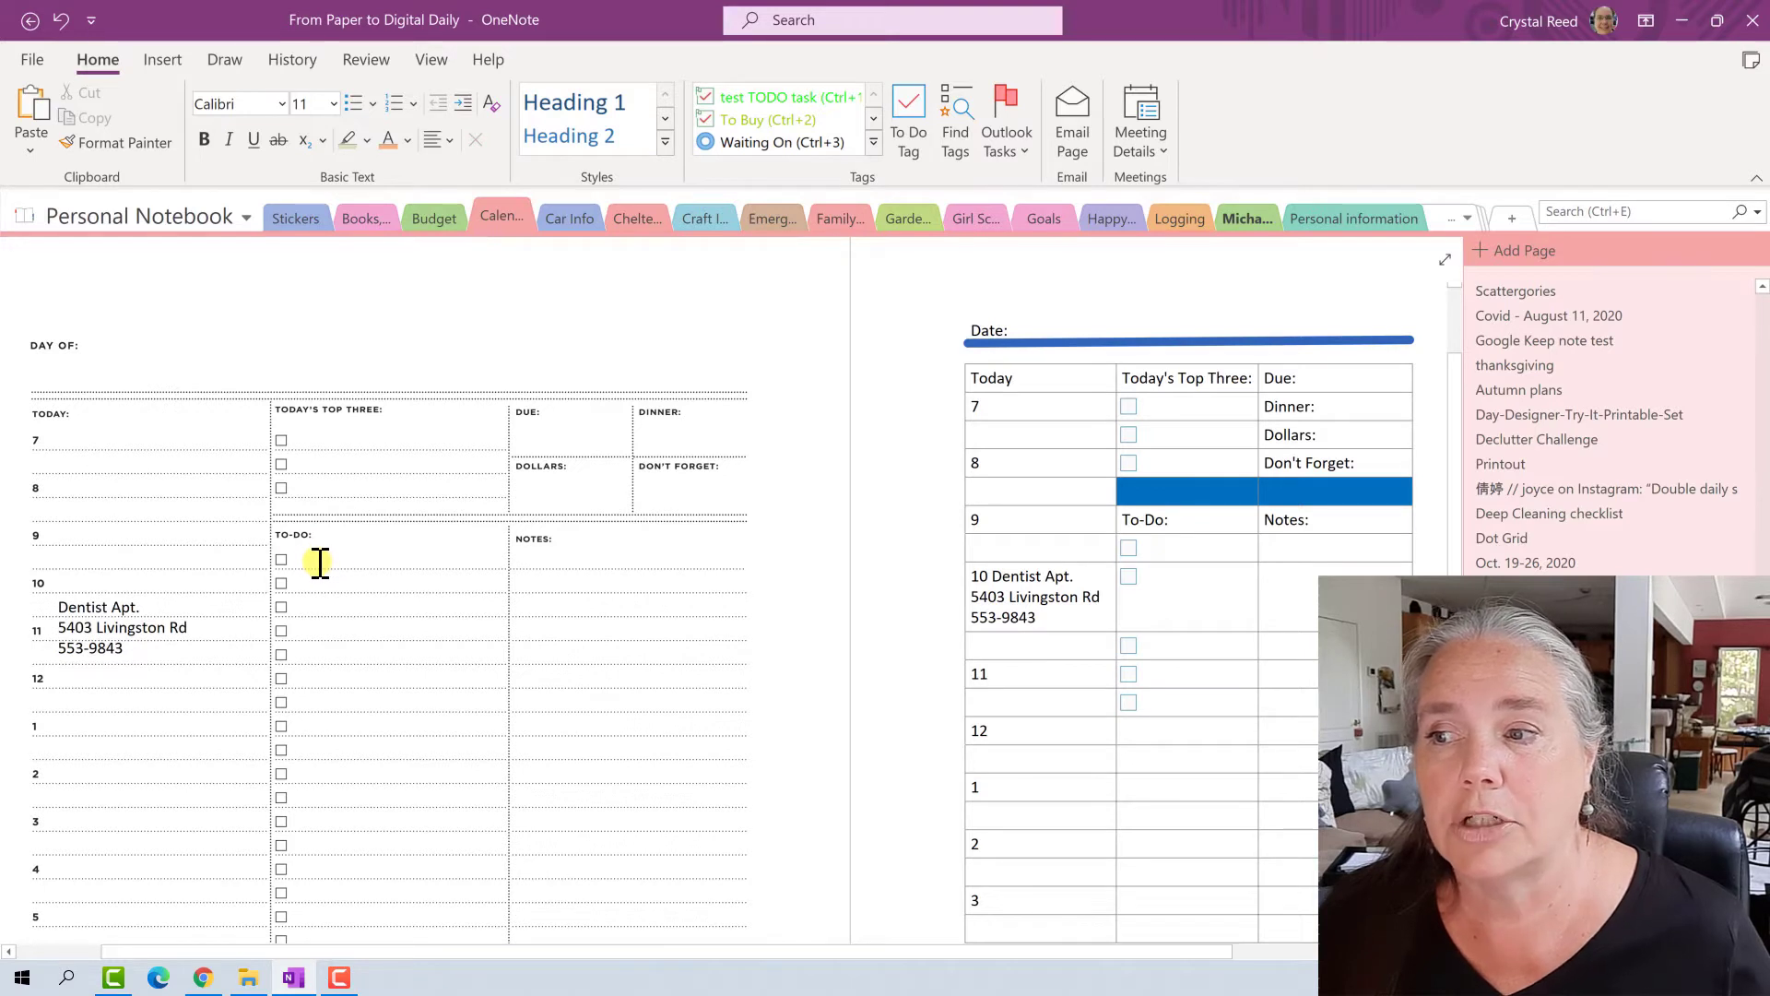
pyautogui.click(303, 556)
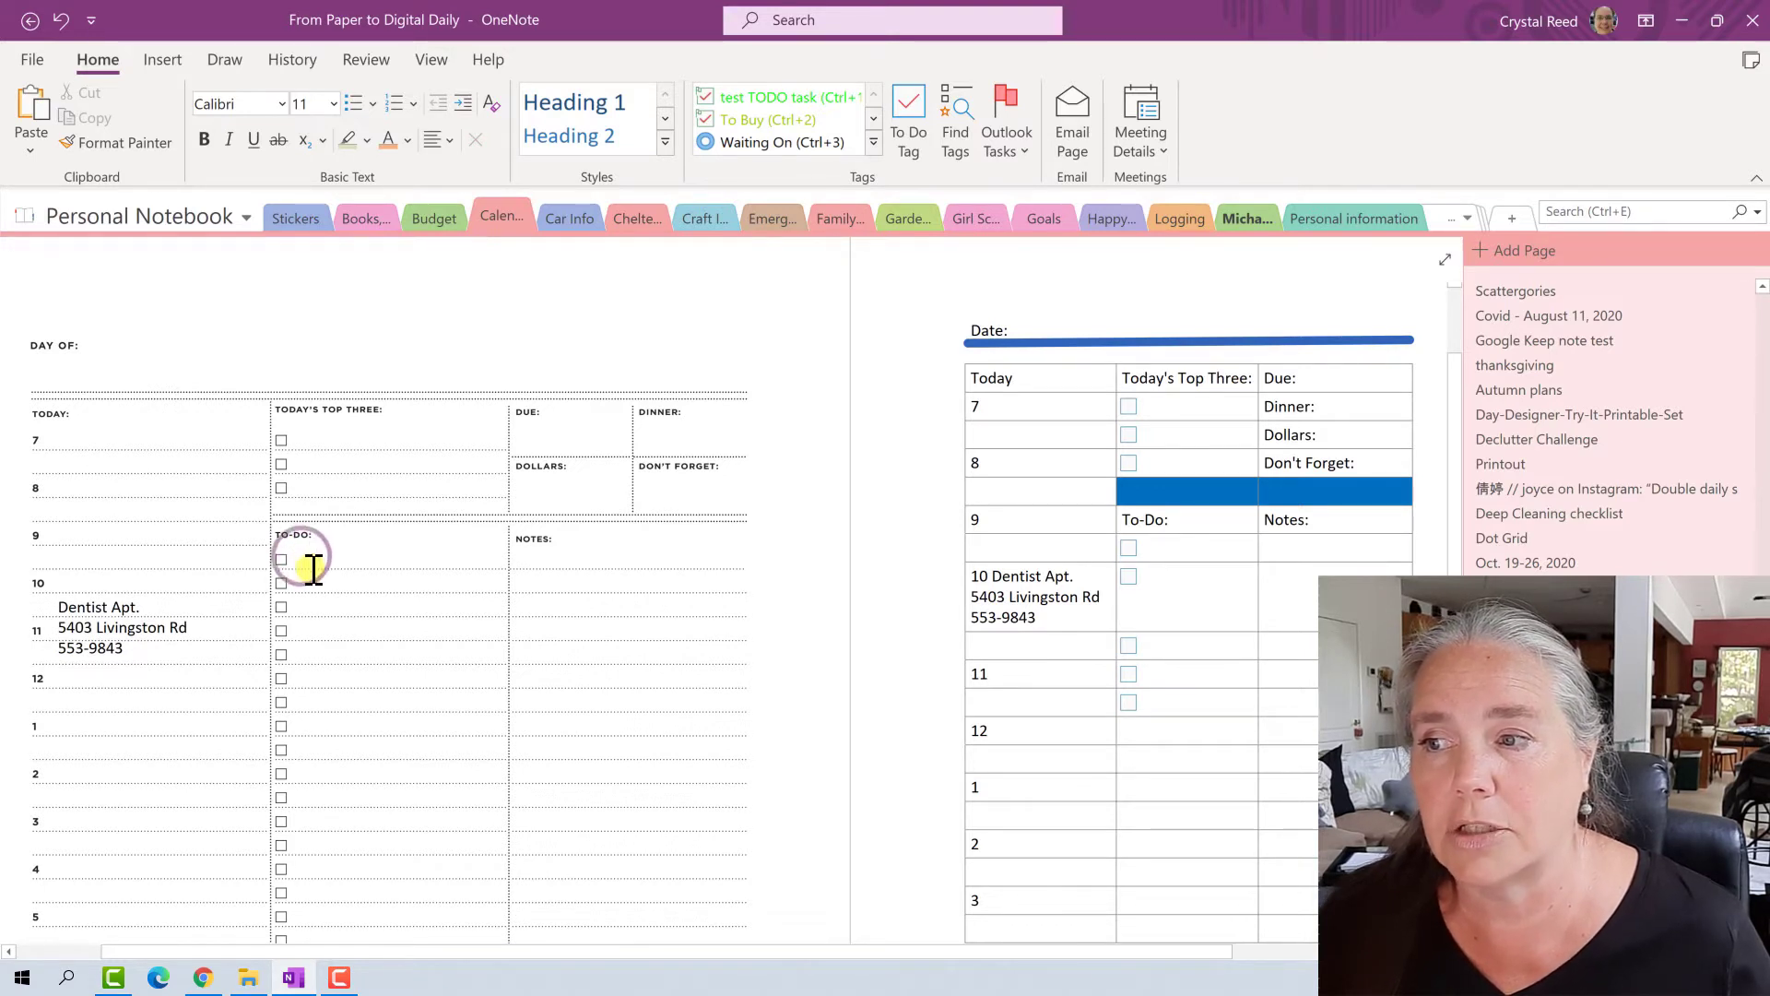
# Step: Add the text note "Mail the mortgage payment" beside the second To-Do checkbox on the planner printout
pyautogui.click(297, 564)
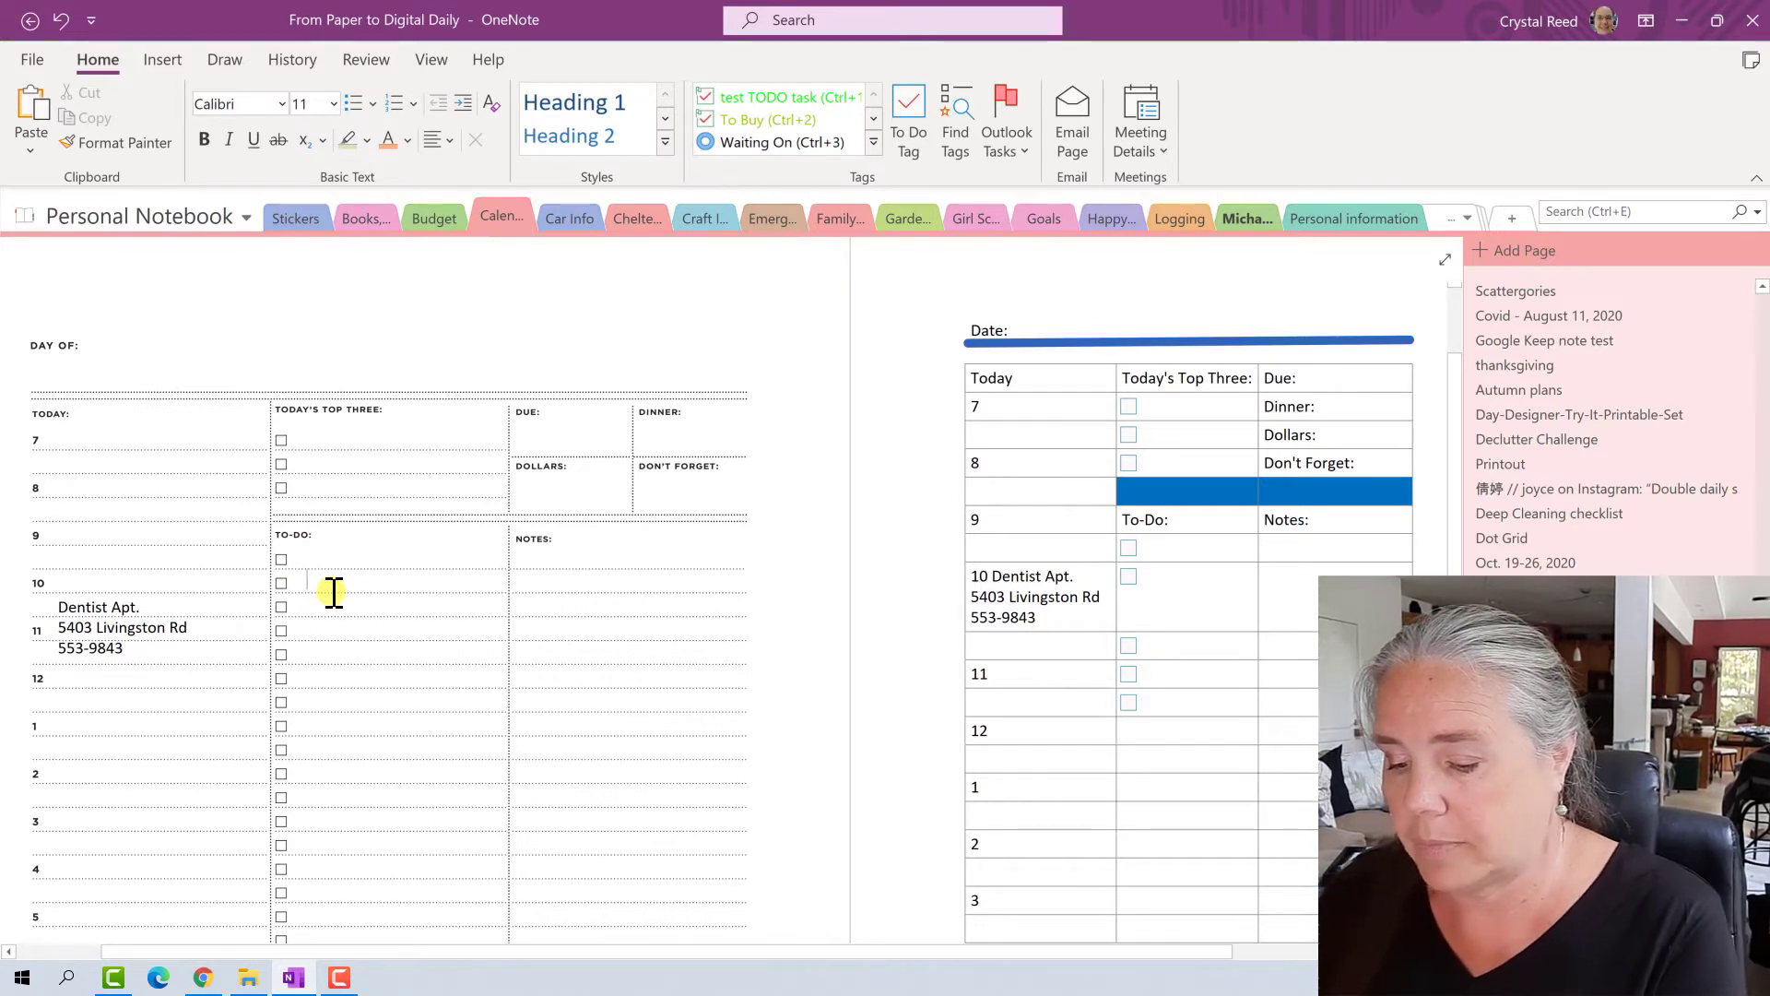
pyautogui.write('Mail th')
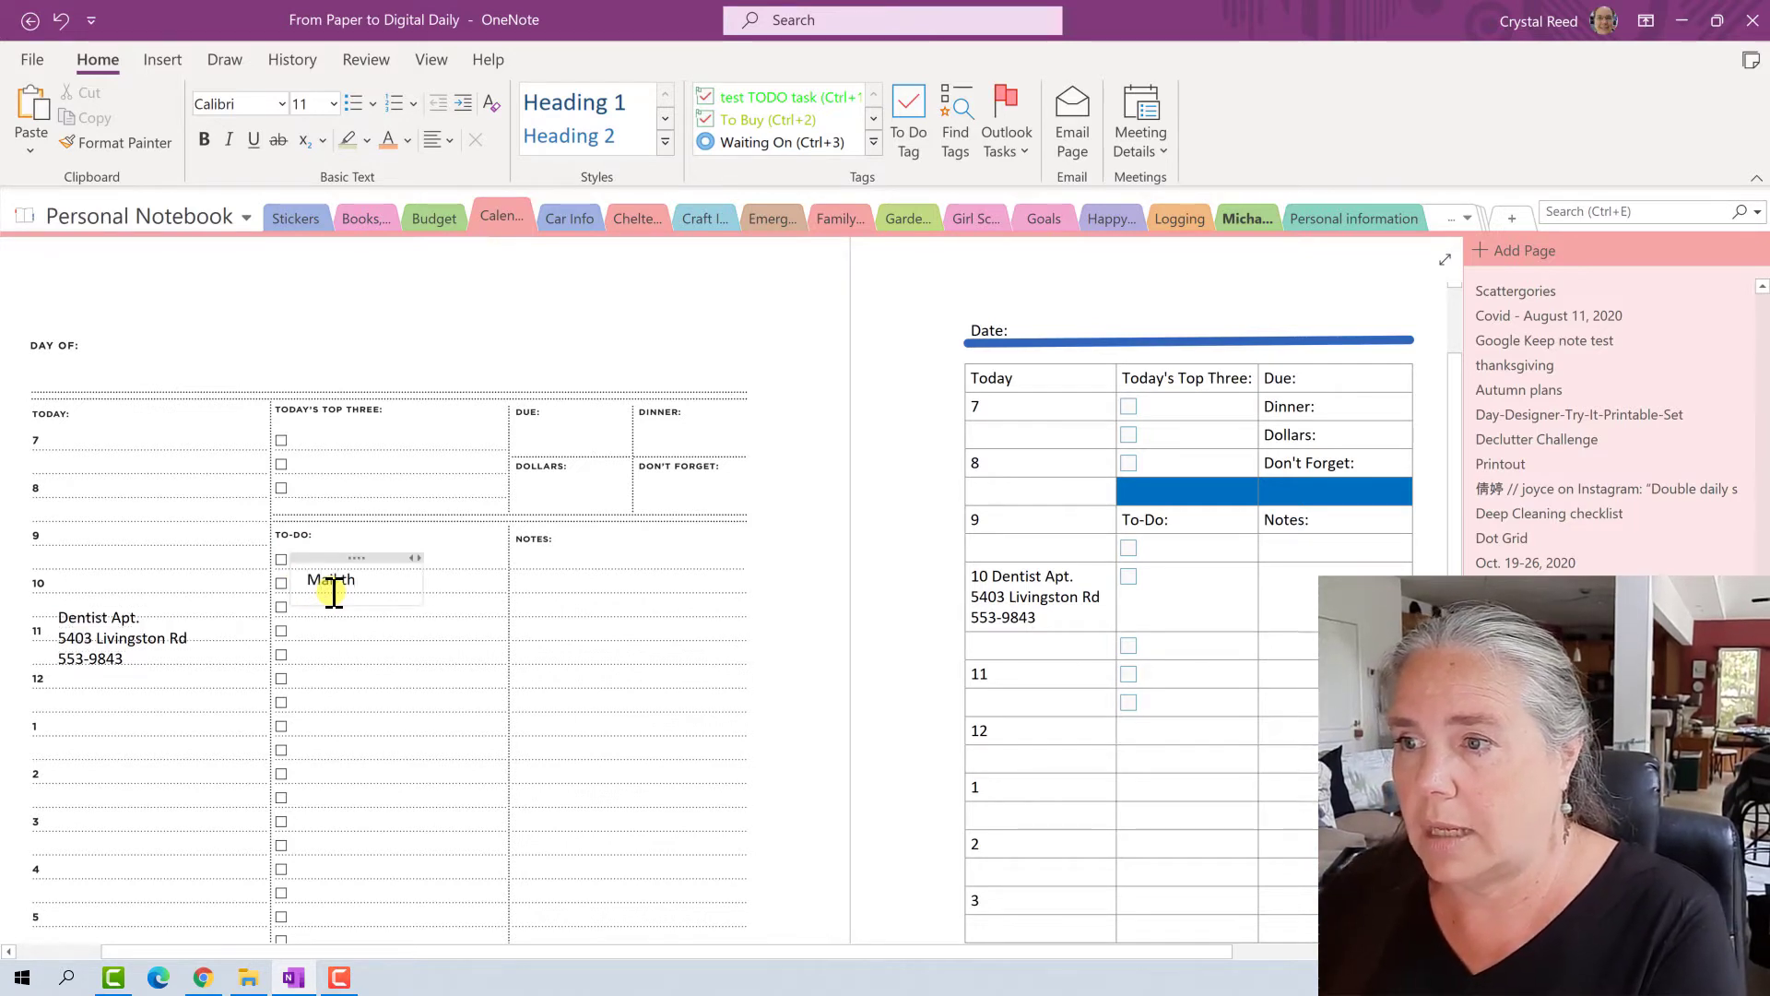
pyautogui.write('e mort')
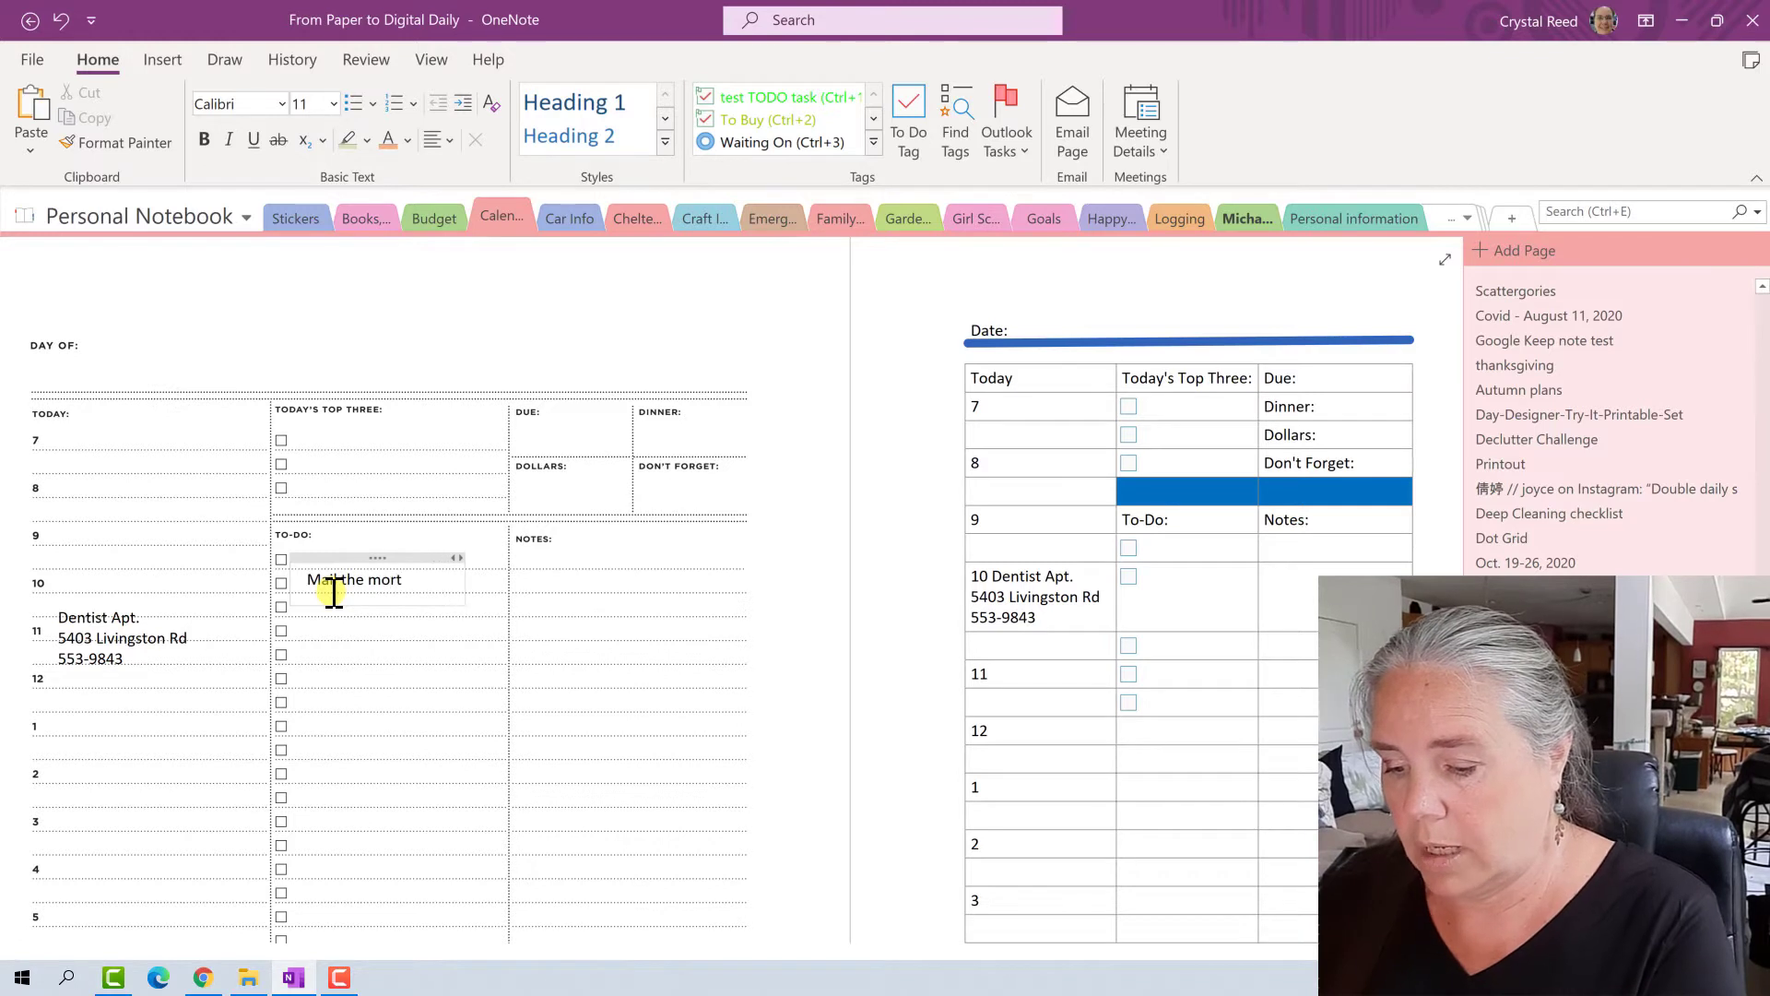
pyautogui.write('gage payment')
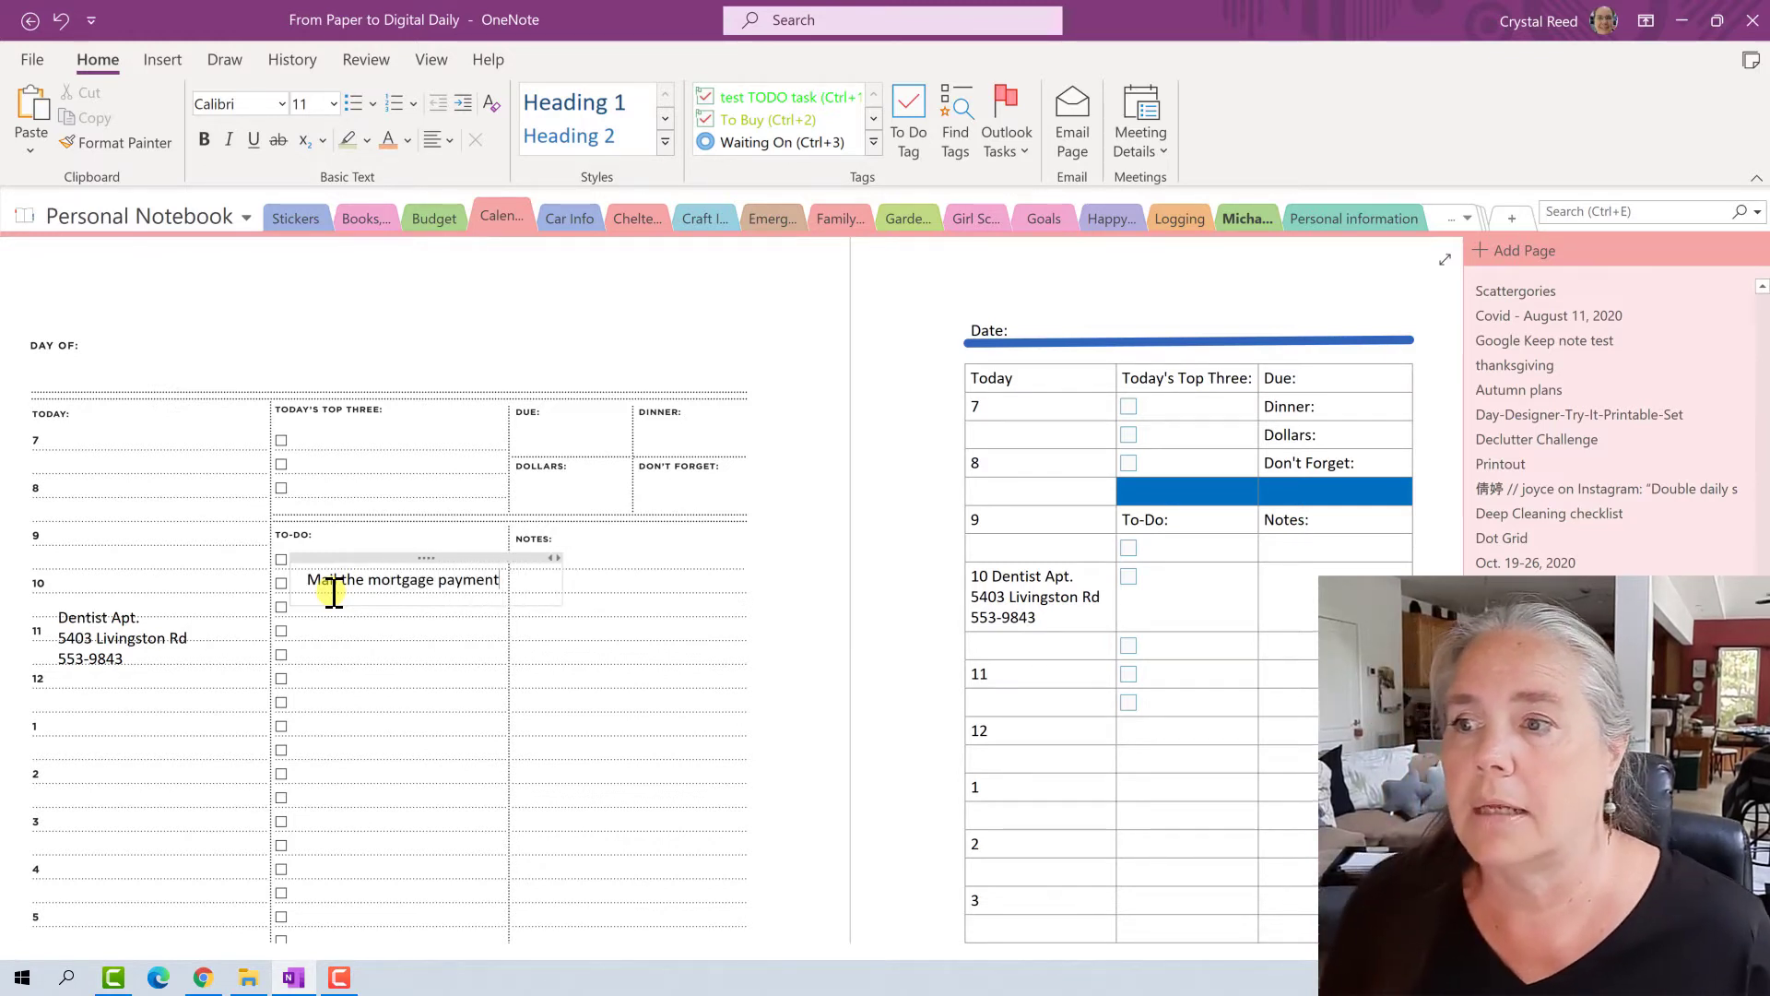
pyautogui.click(364, 635)
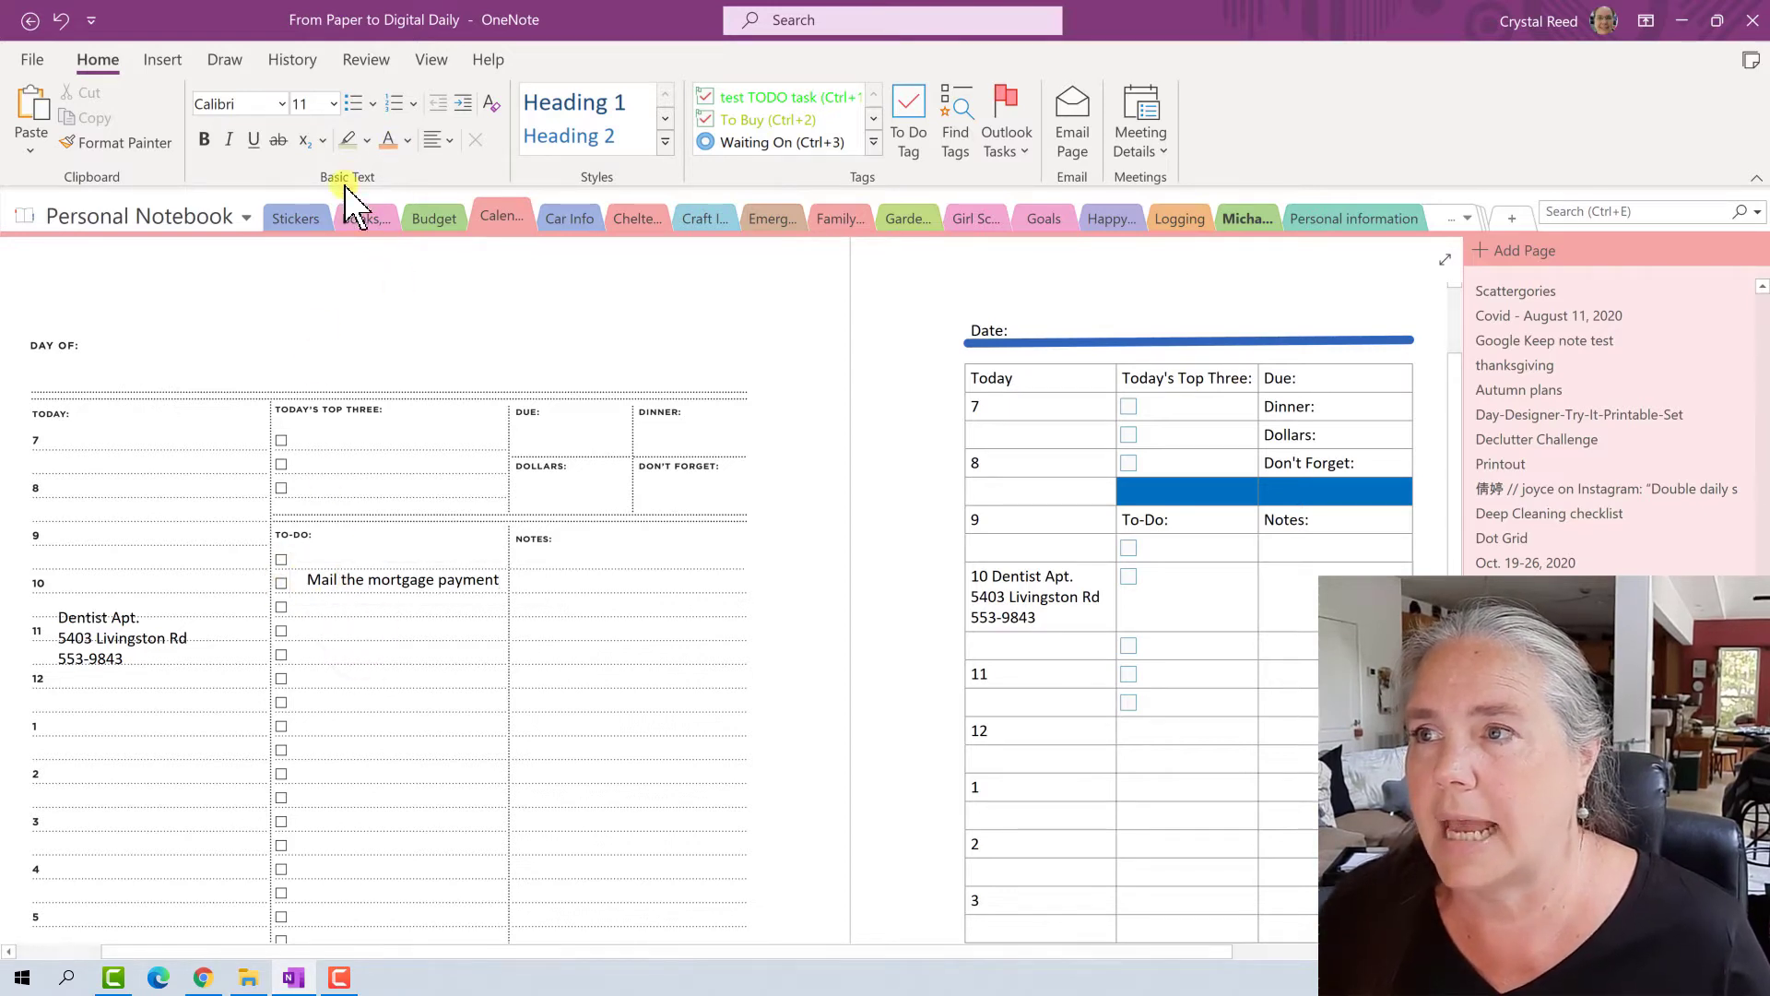
# Step: Highlight the "Mail the mortgage payment" note on the printout in pale green and deselect it
pyautogui.click(348, 139)
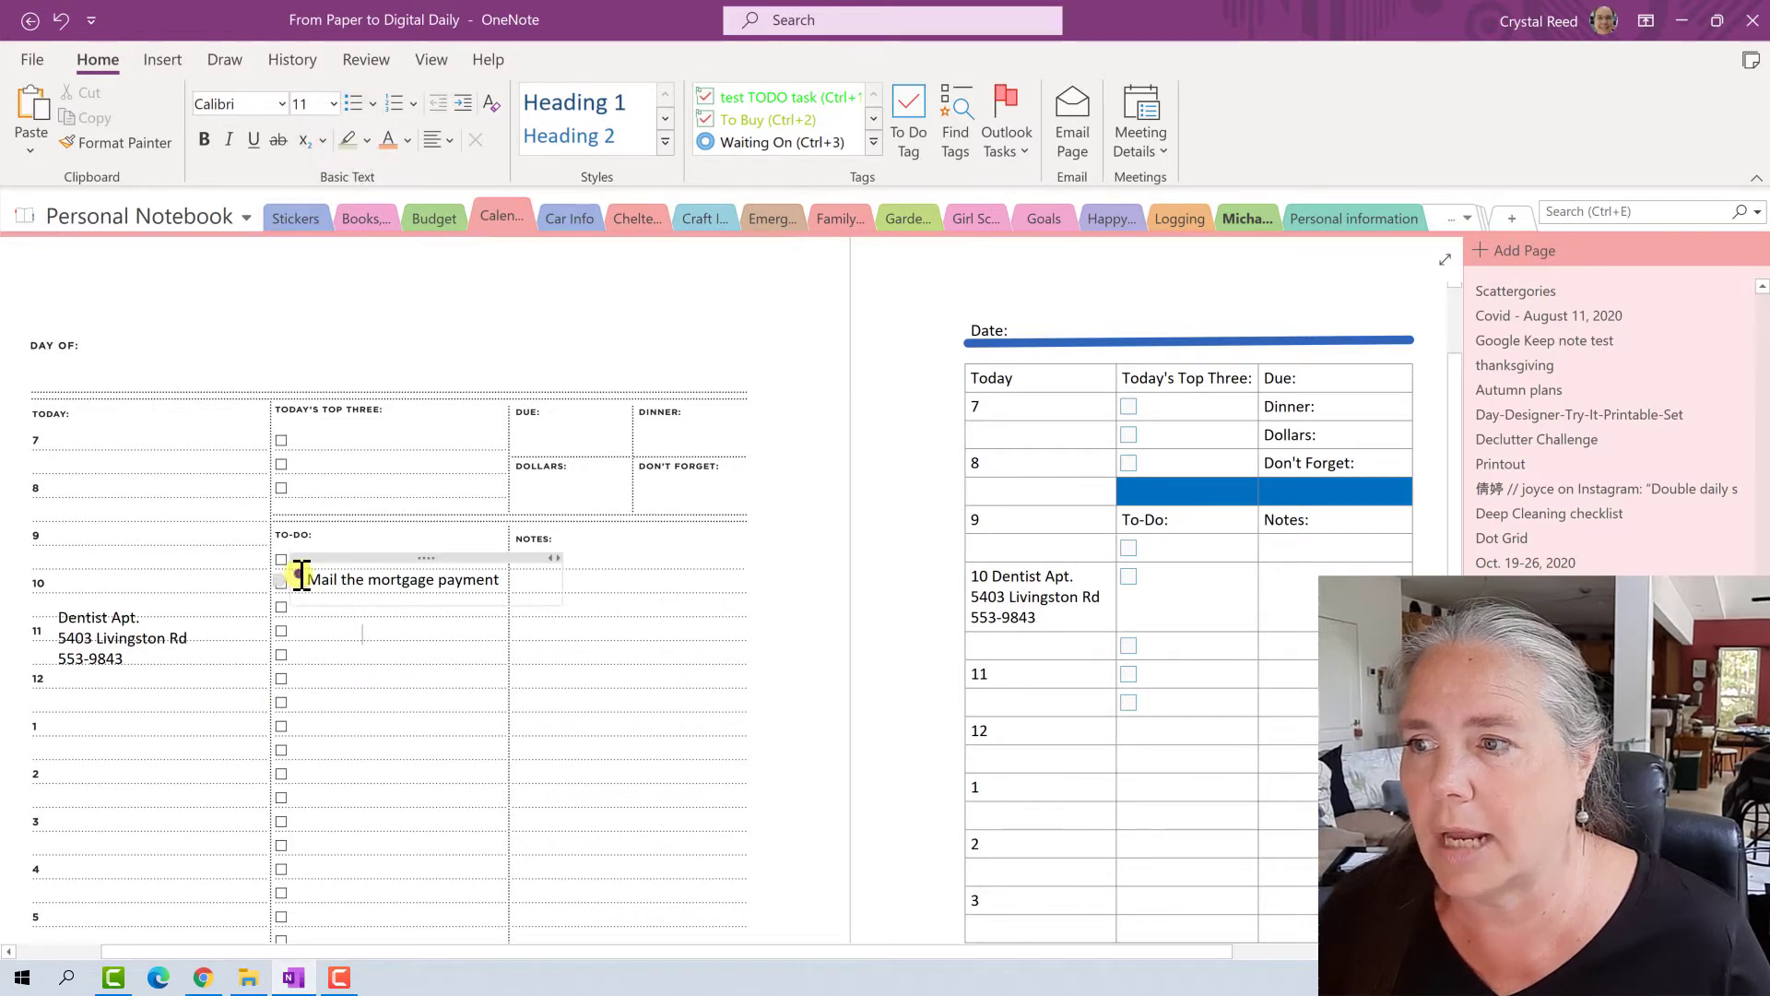
pyautogui.moveTo(296, 577); pyautogui.dragTo(496, 579)
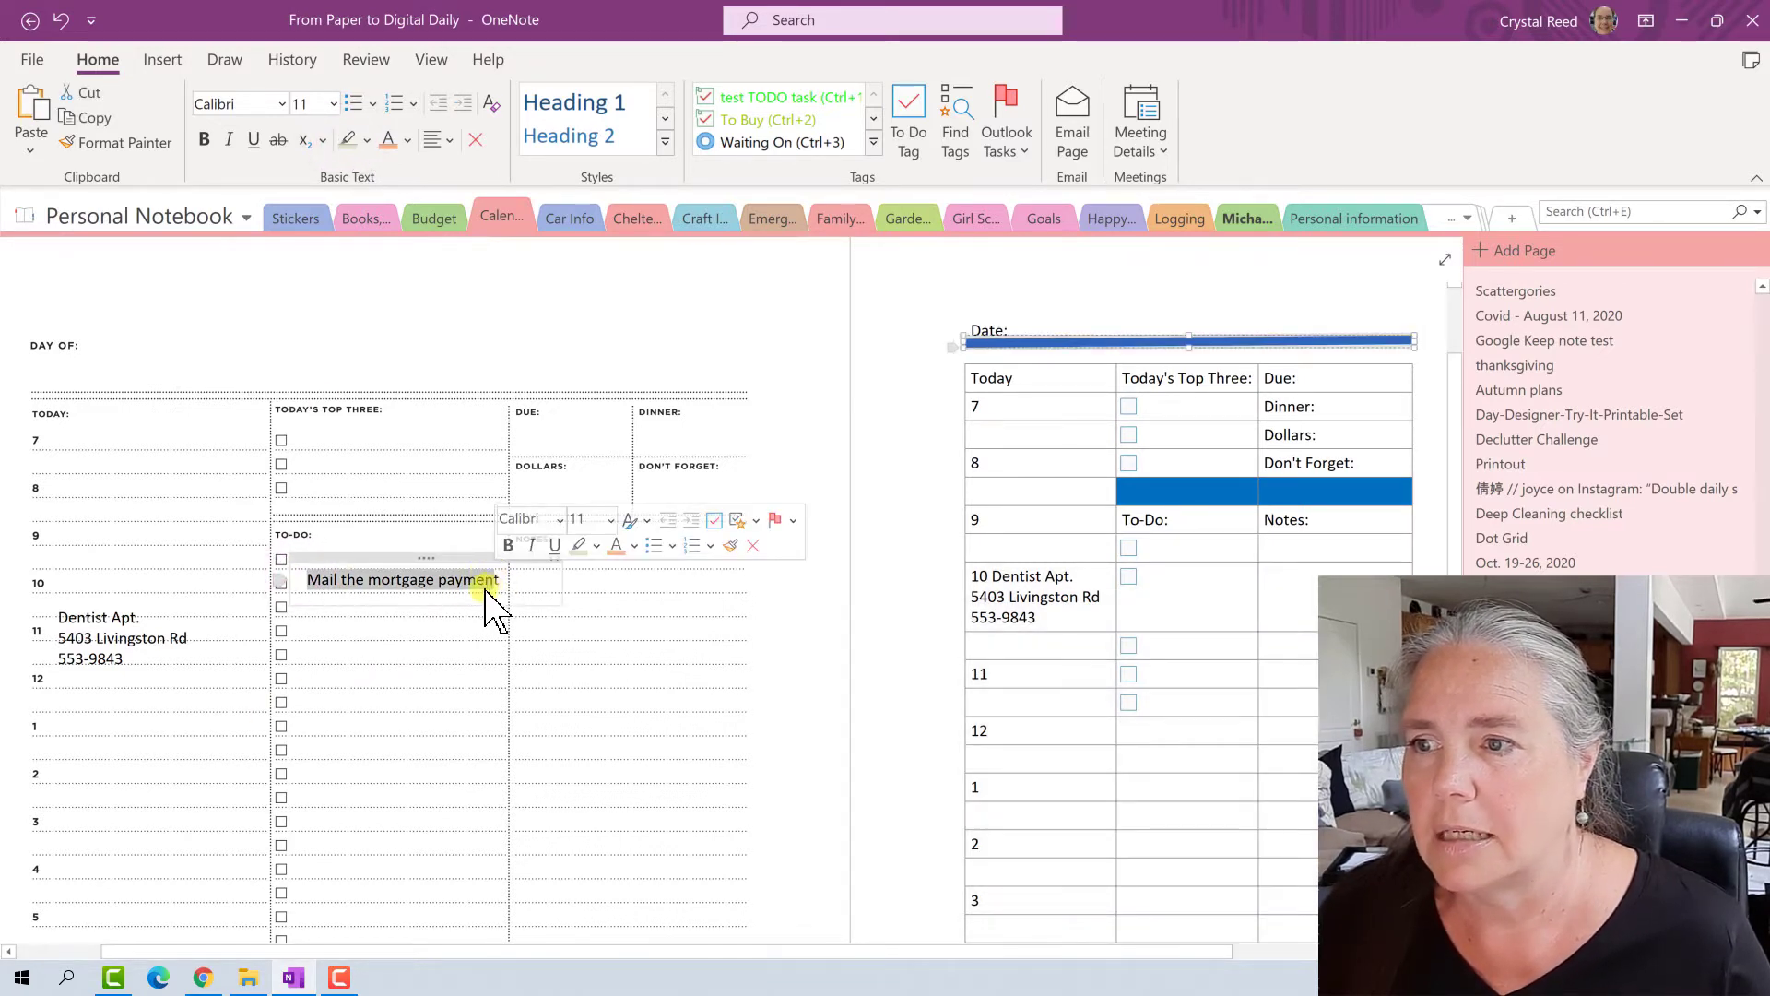
pyautogui.click(582, 546)
pyautogui.click(478, 658)
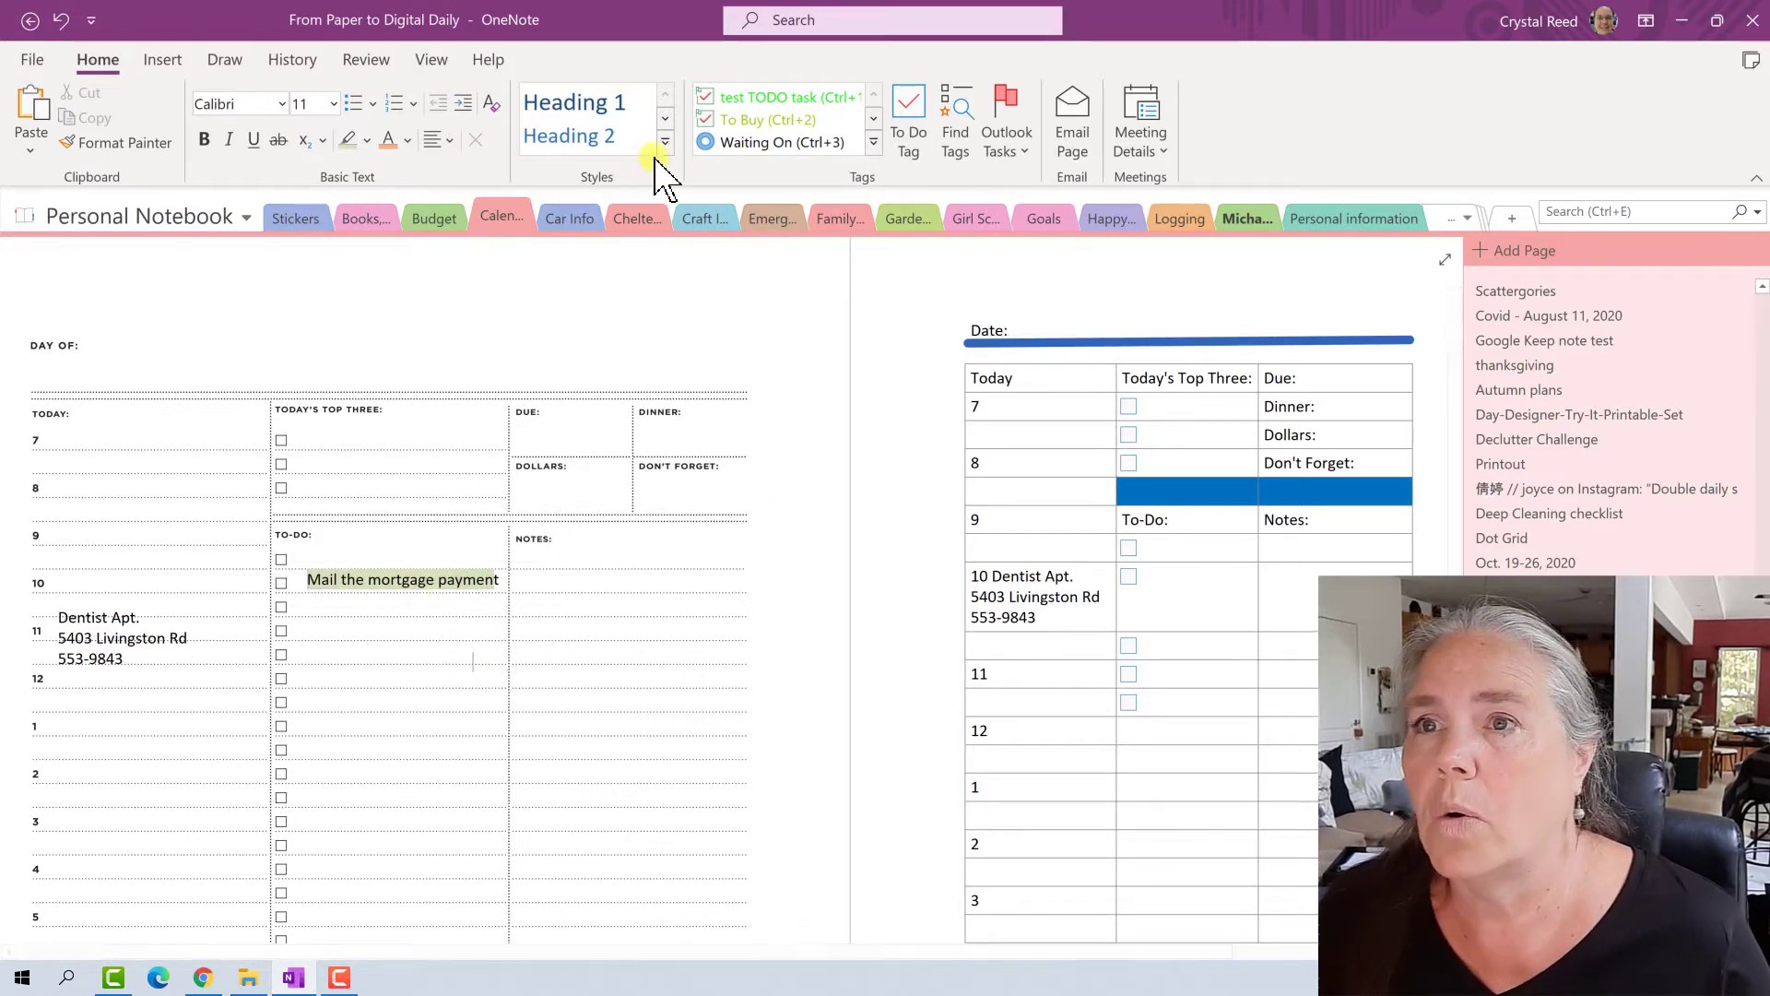
# Step: Choose a green pen and set its line to the sixth thickness
pyautogui.click(221, 61)
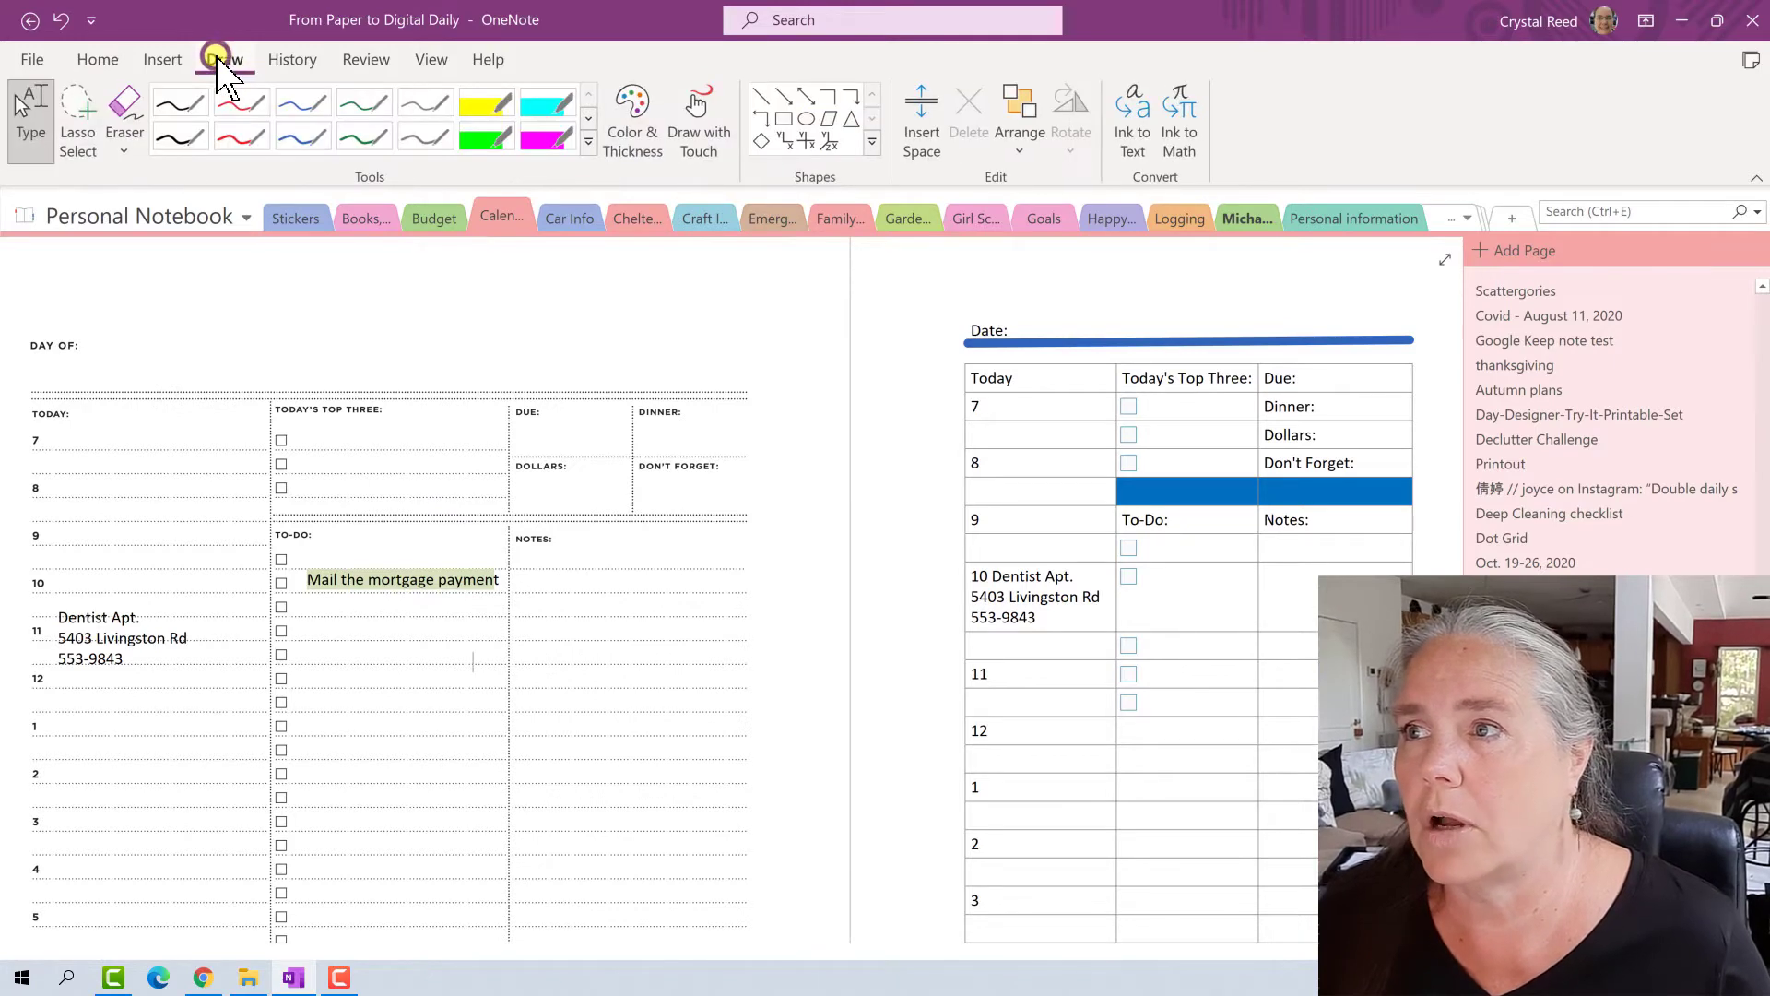
pyautogui.click(364, 136)
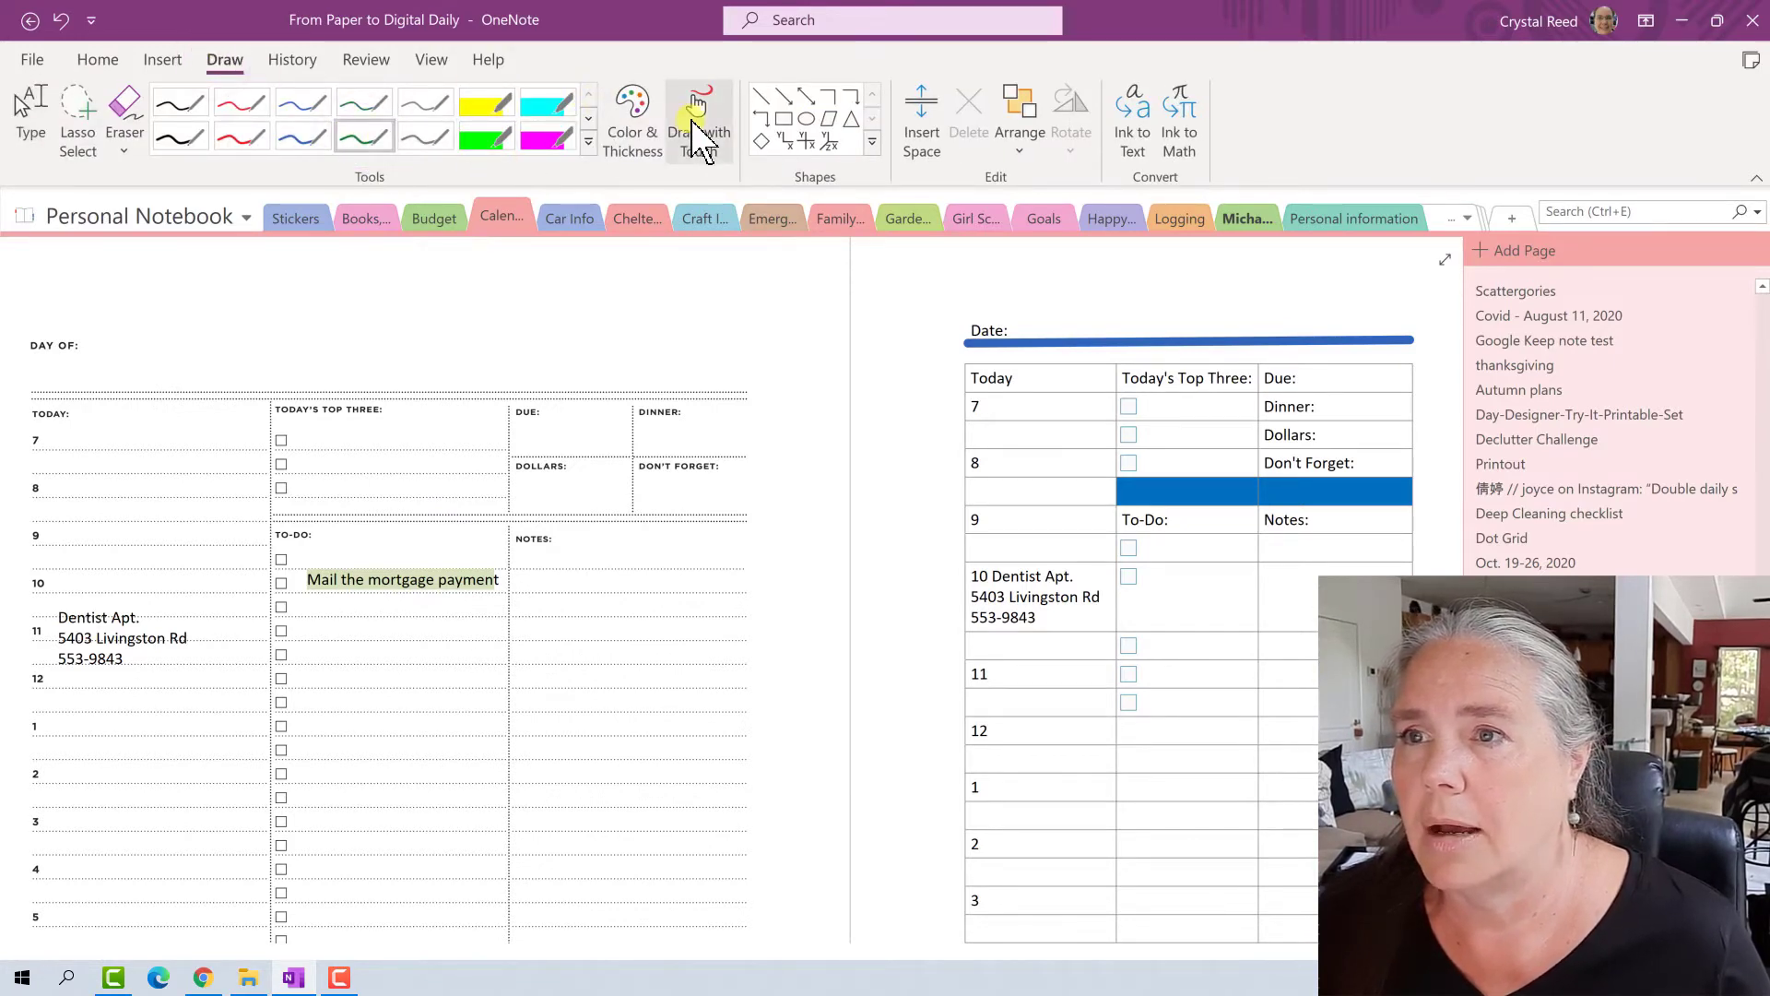
pyautogui.click(650, 115)
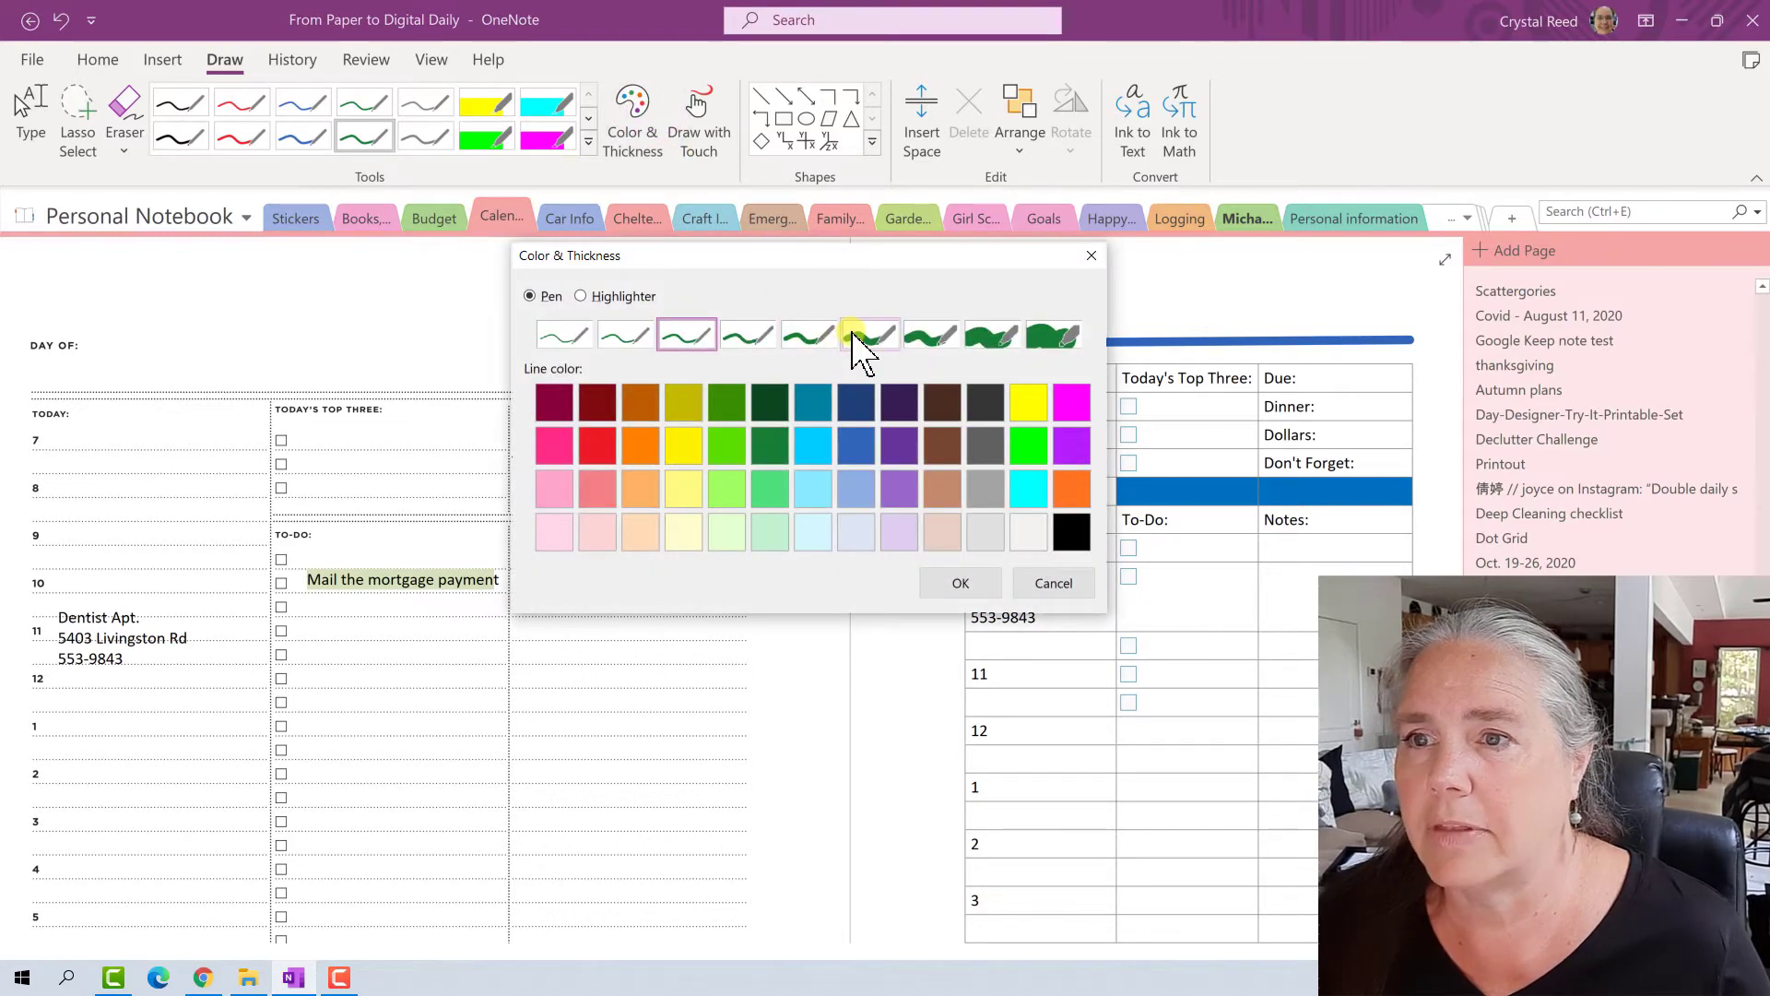
pyautogui.click(850, 332)
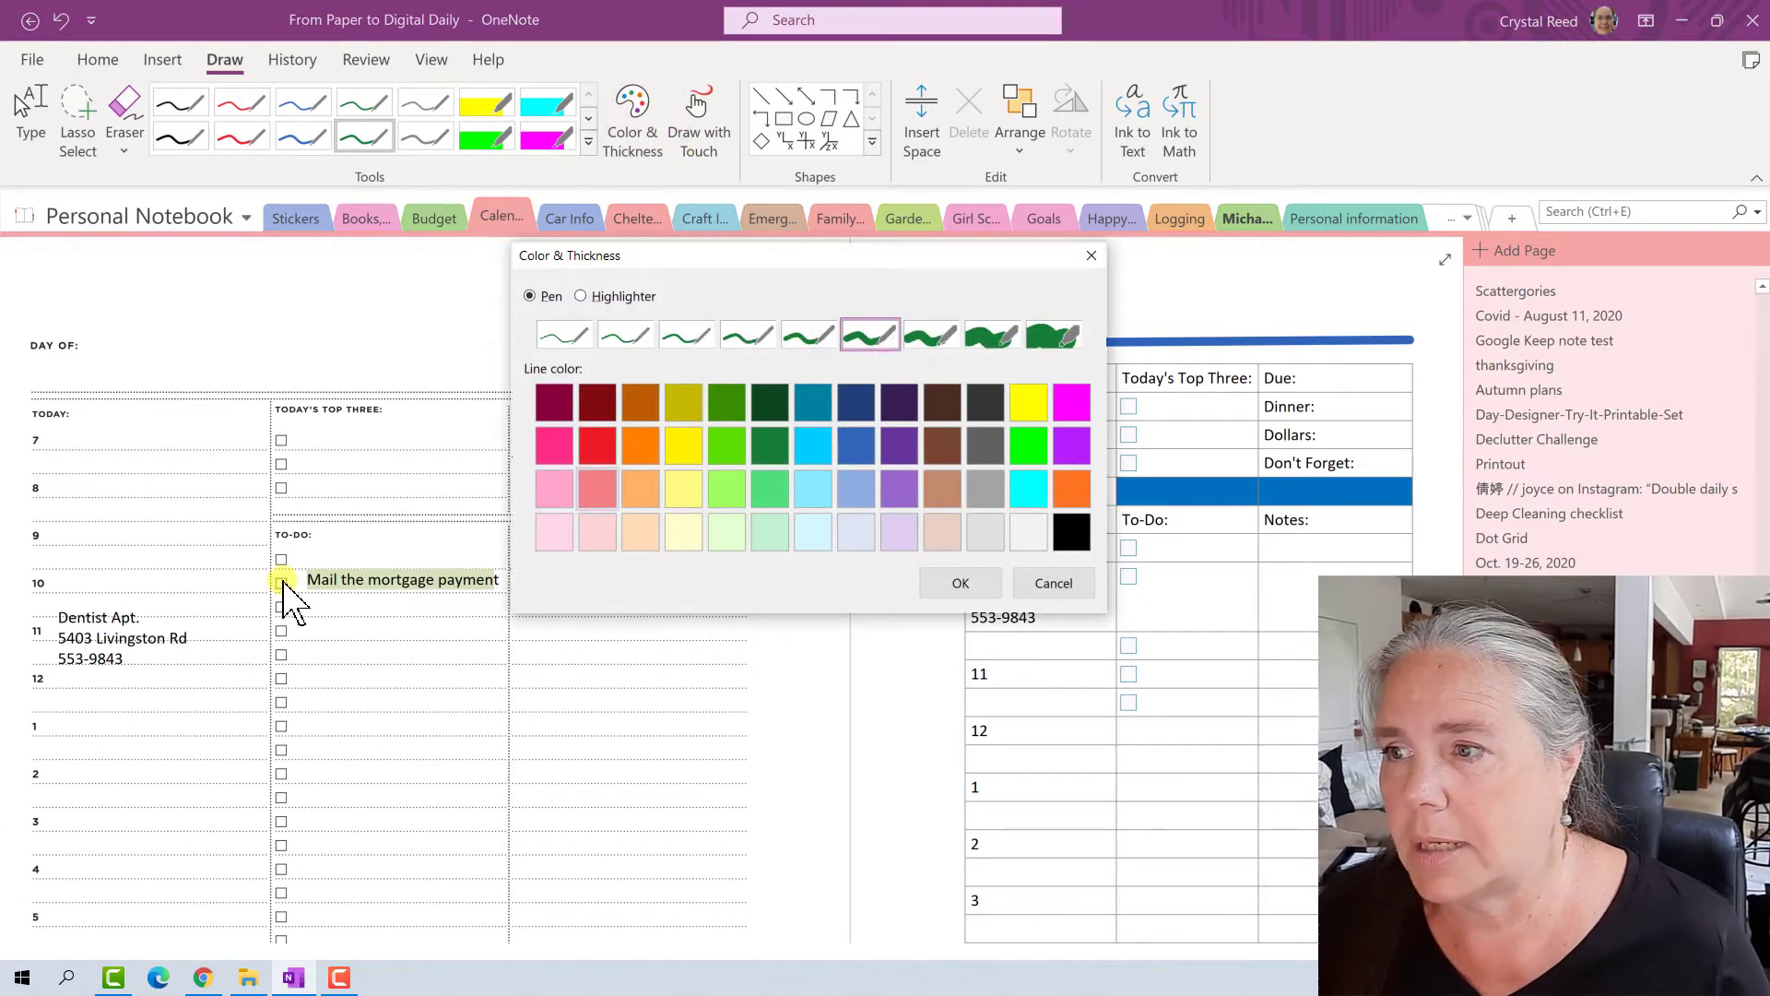
pyautogui.click(963, 583)
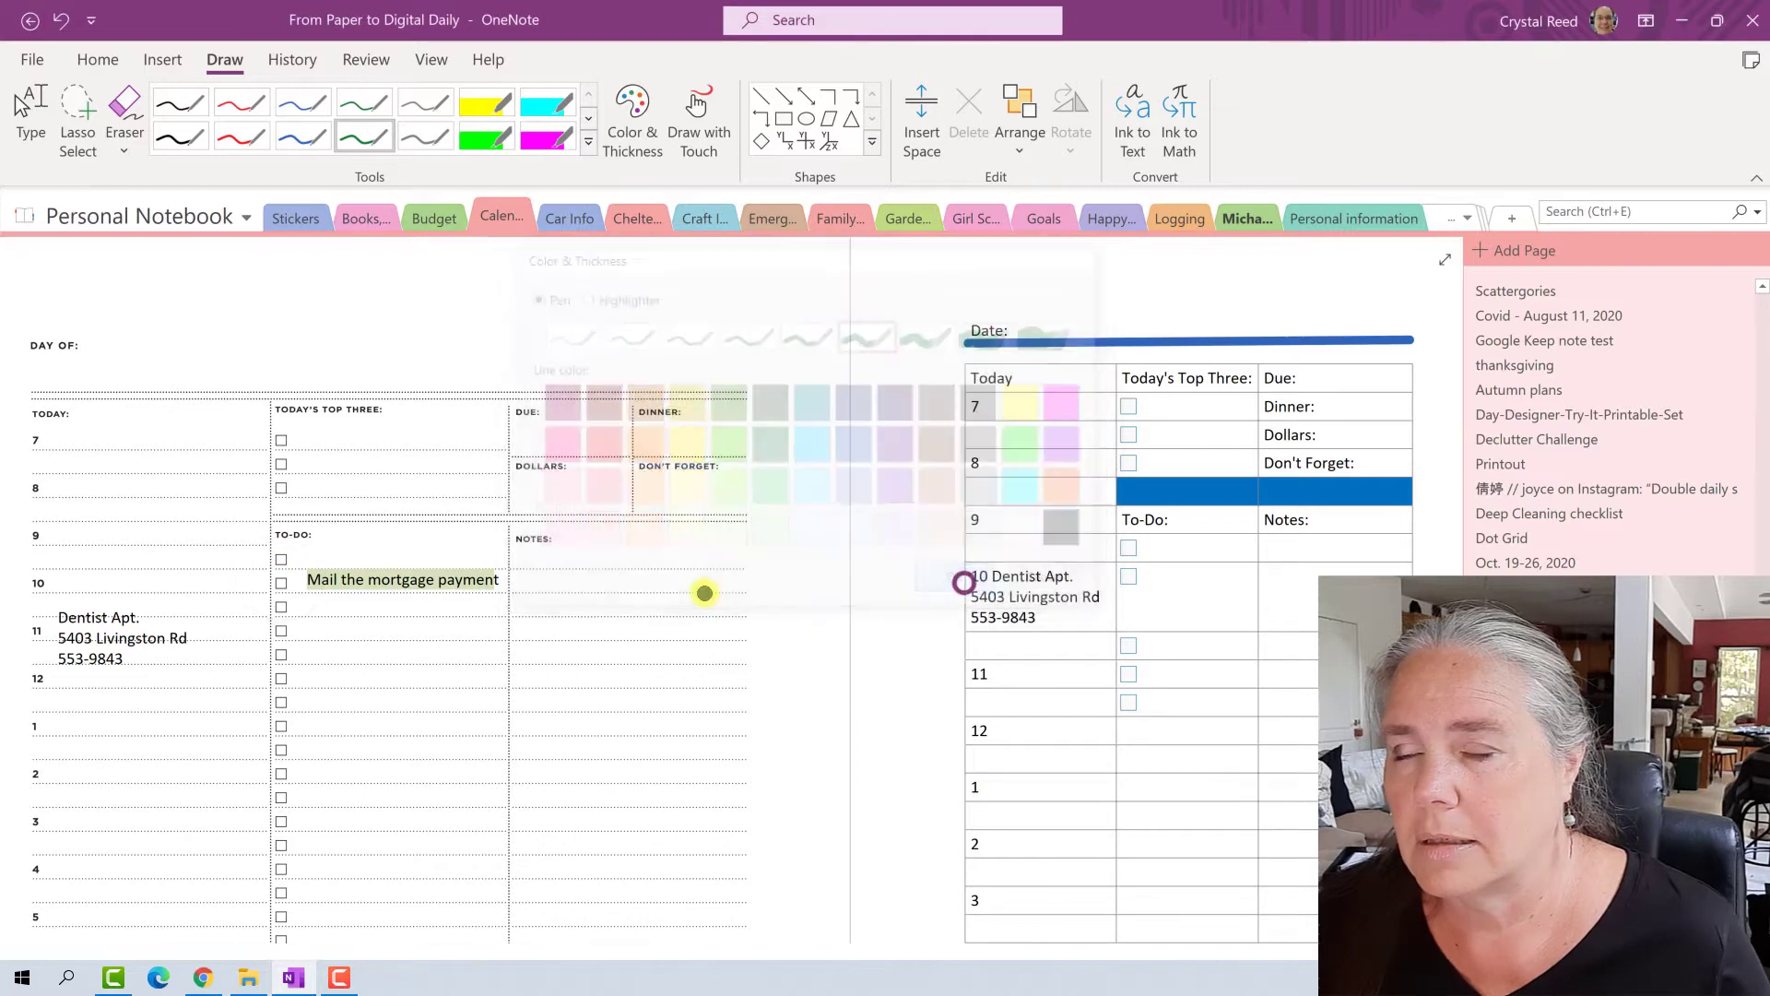
# Step: Draw a check mark over the mortgage note's checkbox and a line through its text, and return to typing mode
pyautogui.click(282, 581)
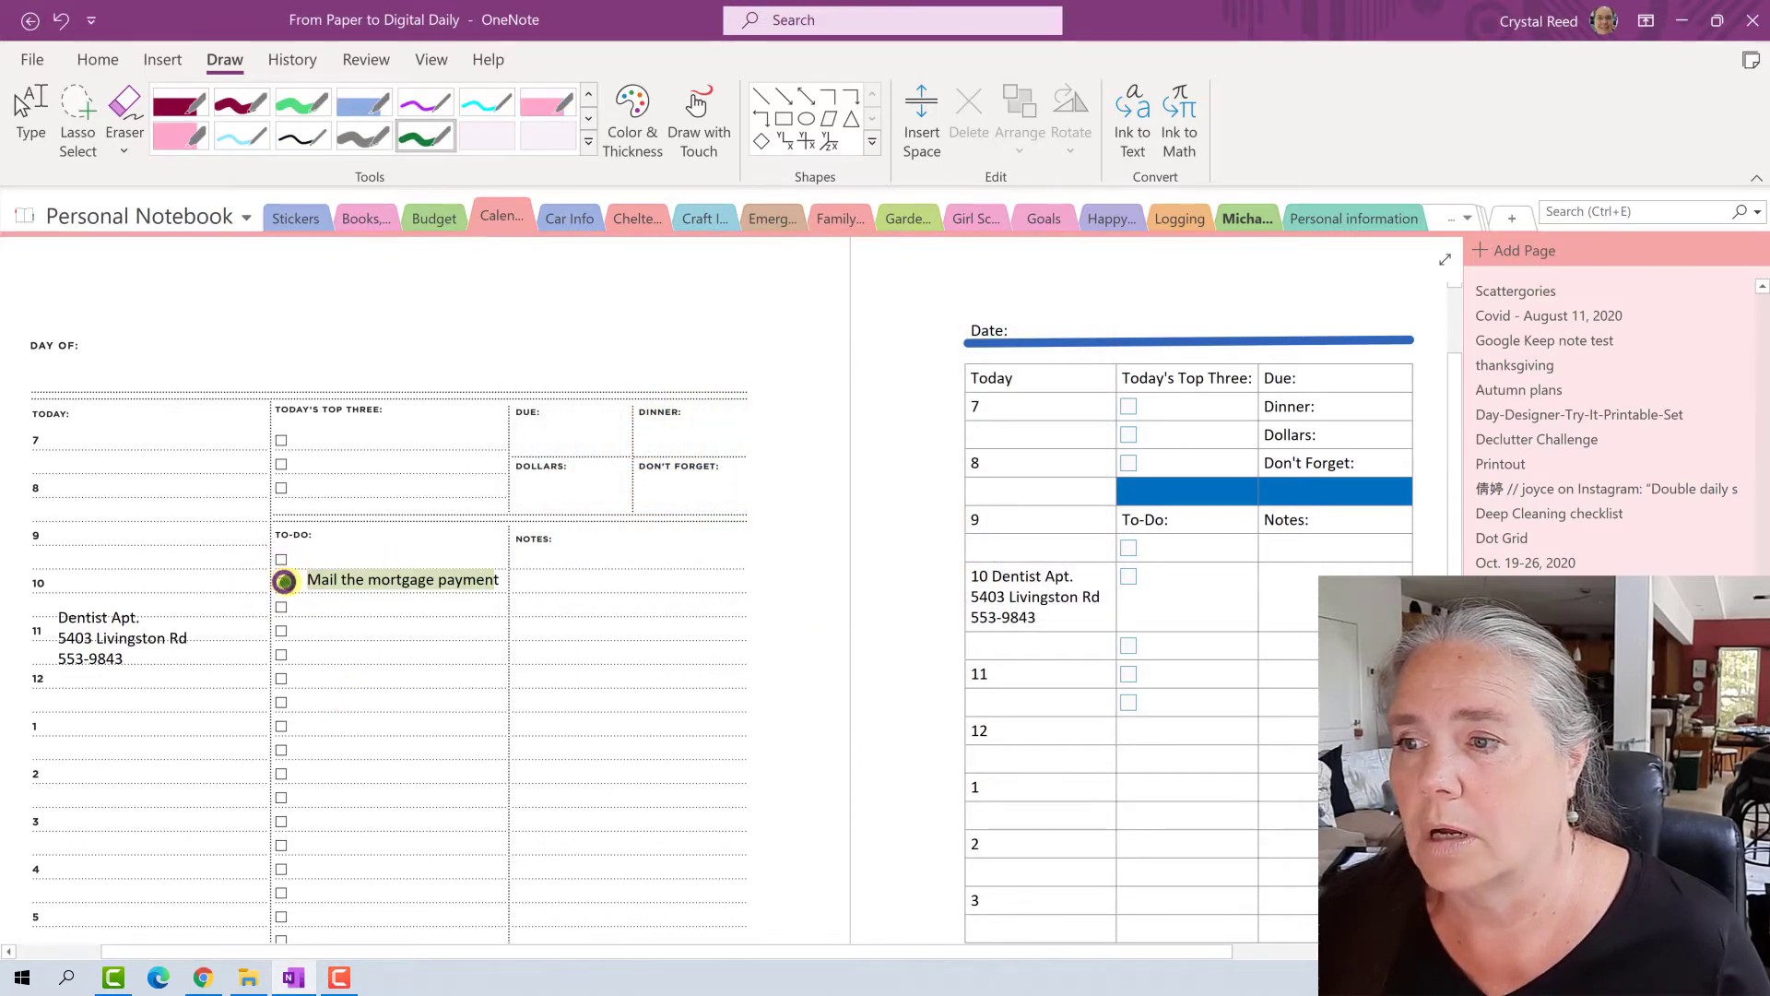
pyautogui.moveTo(284, 581)
pyautogui.mouseDown()
pyautogui.moveTo(318, 554)
pyautogui.moveTo(369, 592)
pyautogui.moveTo(475, 583)
pyautogui.mouseUp()
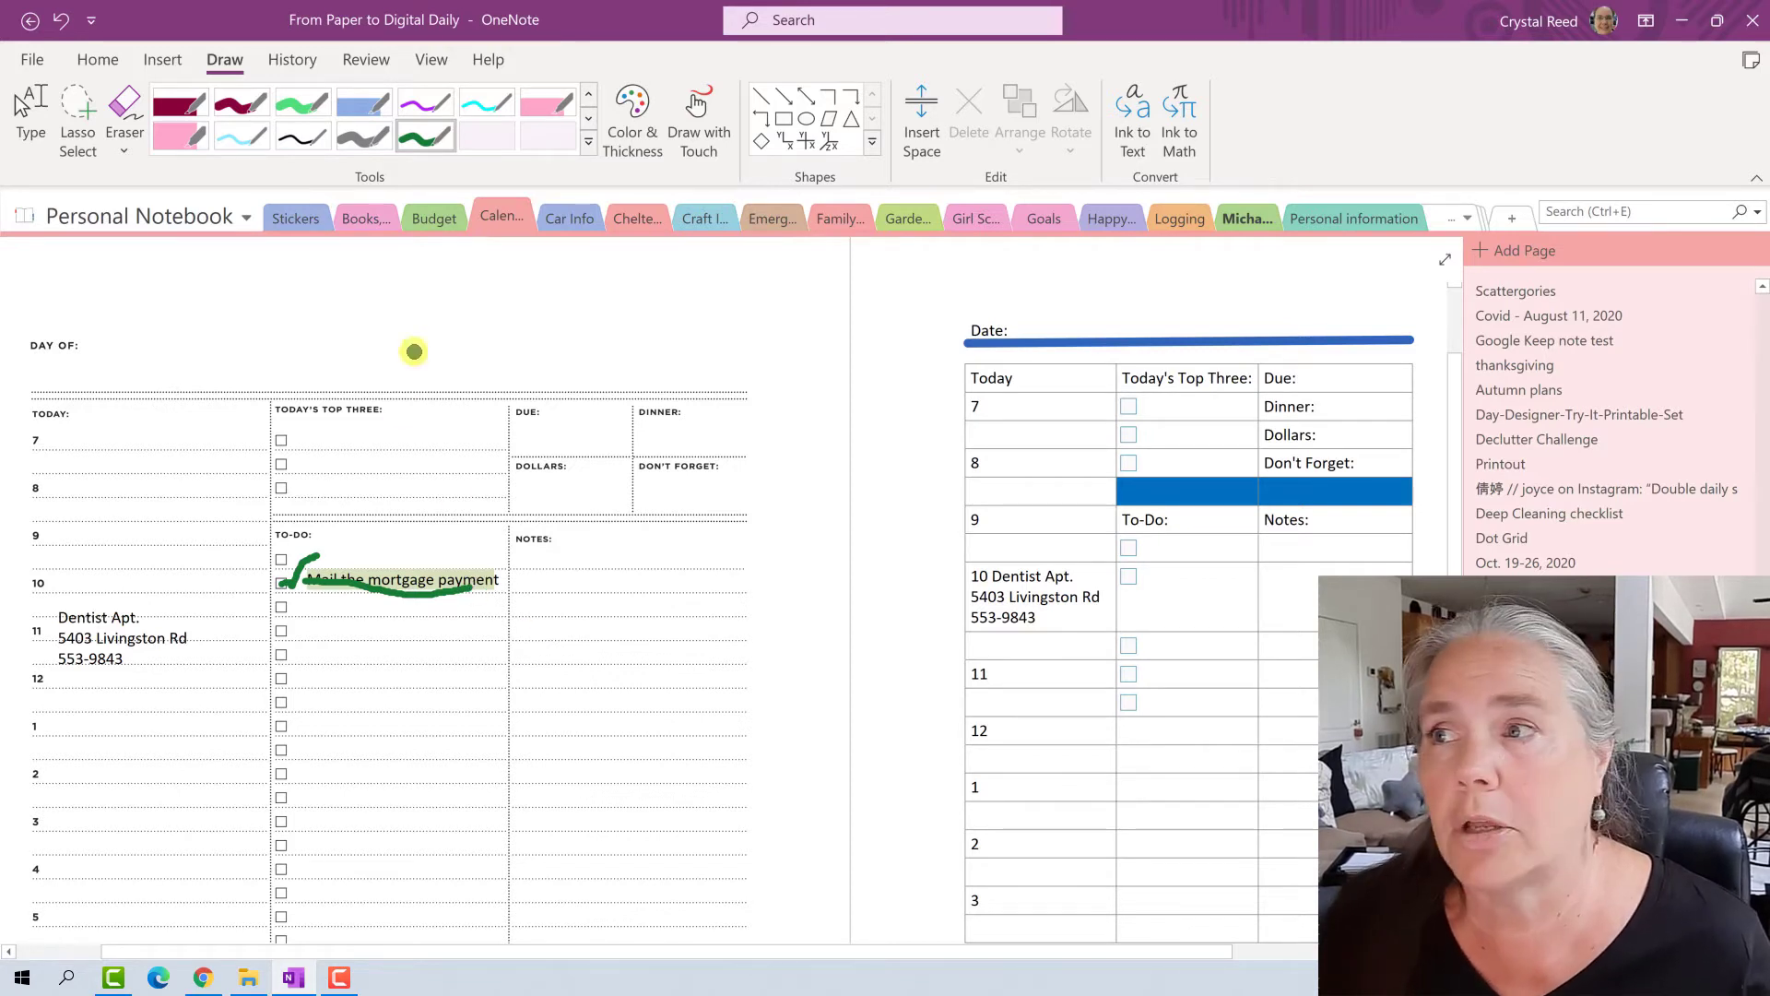
pyautogui.click(12, 118)
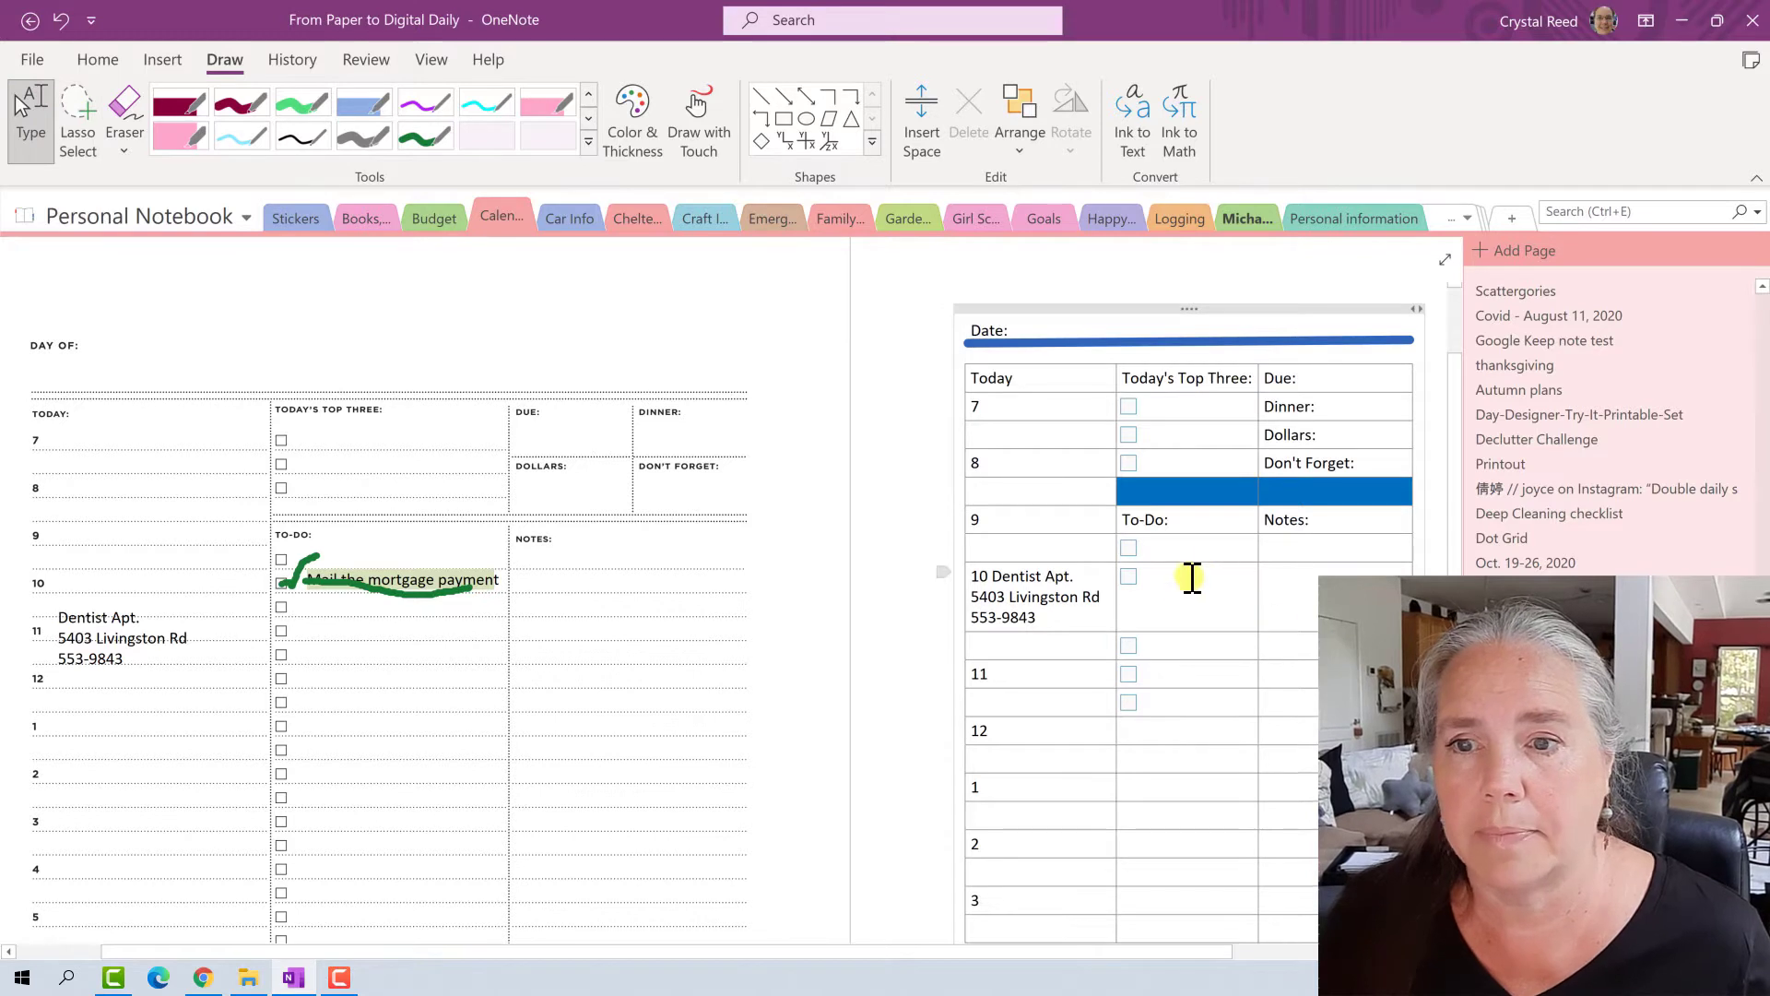
# Step: Enter "Mail the mortgage payment" at the table's To-Do checkbox just above the 11 o'clock row and check it off
pyautogui.click(1176, 639)
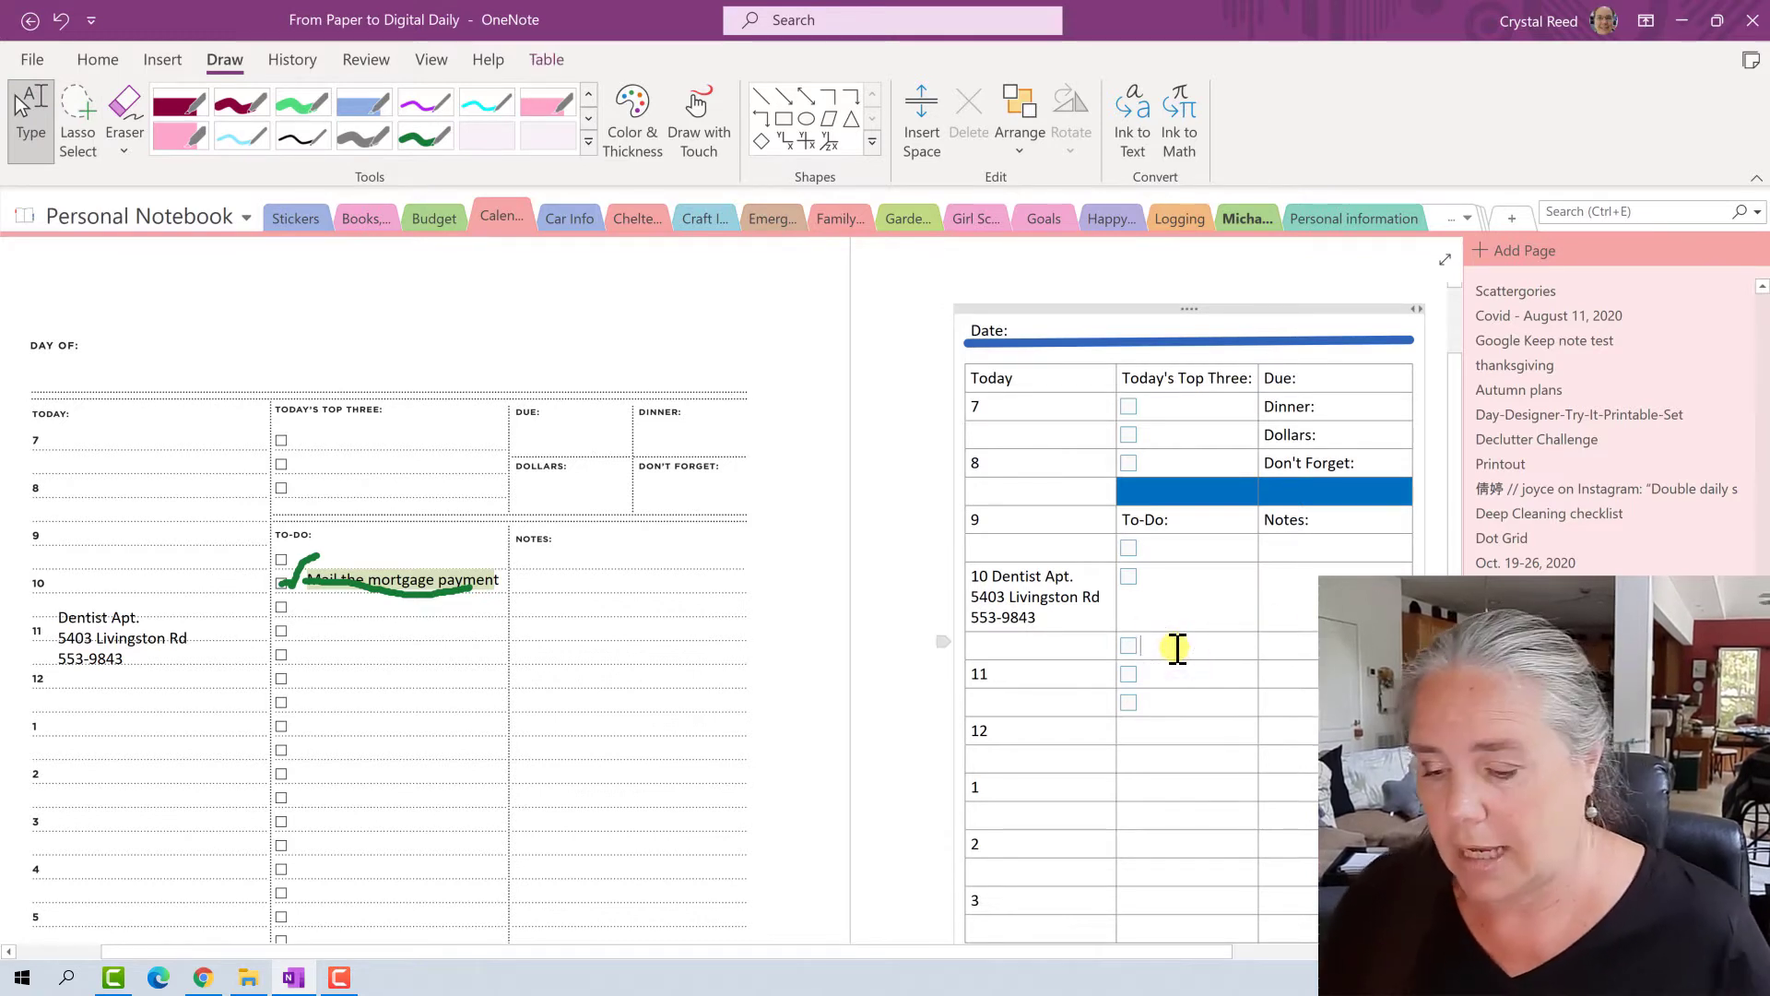
pyautogui.write('m')
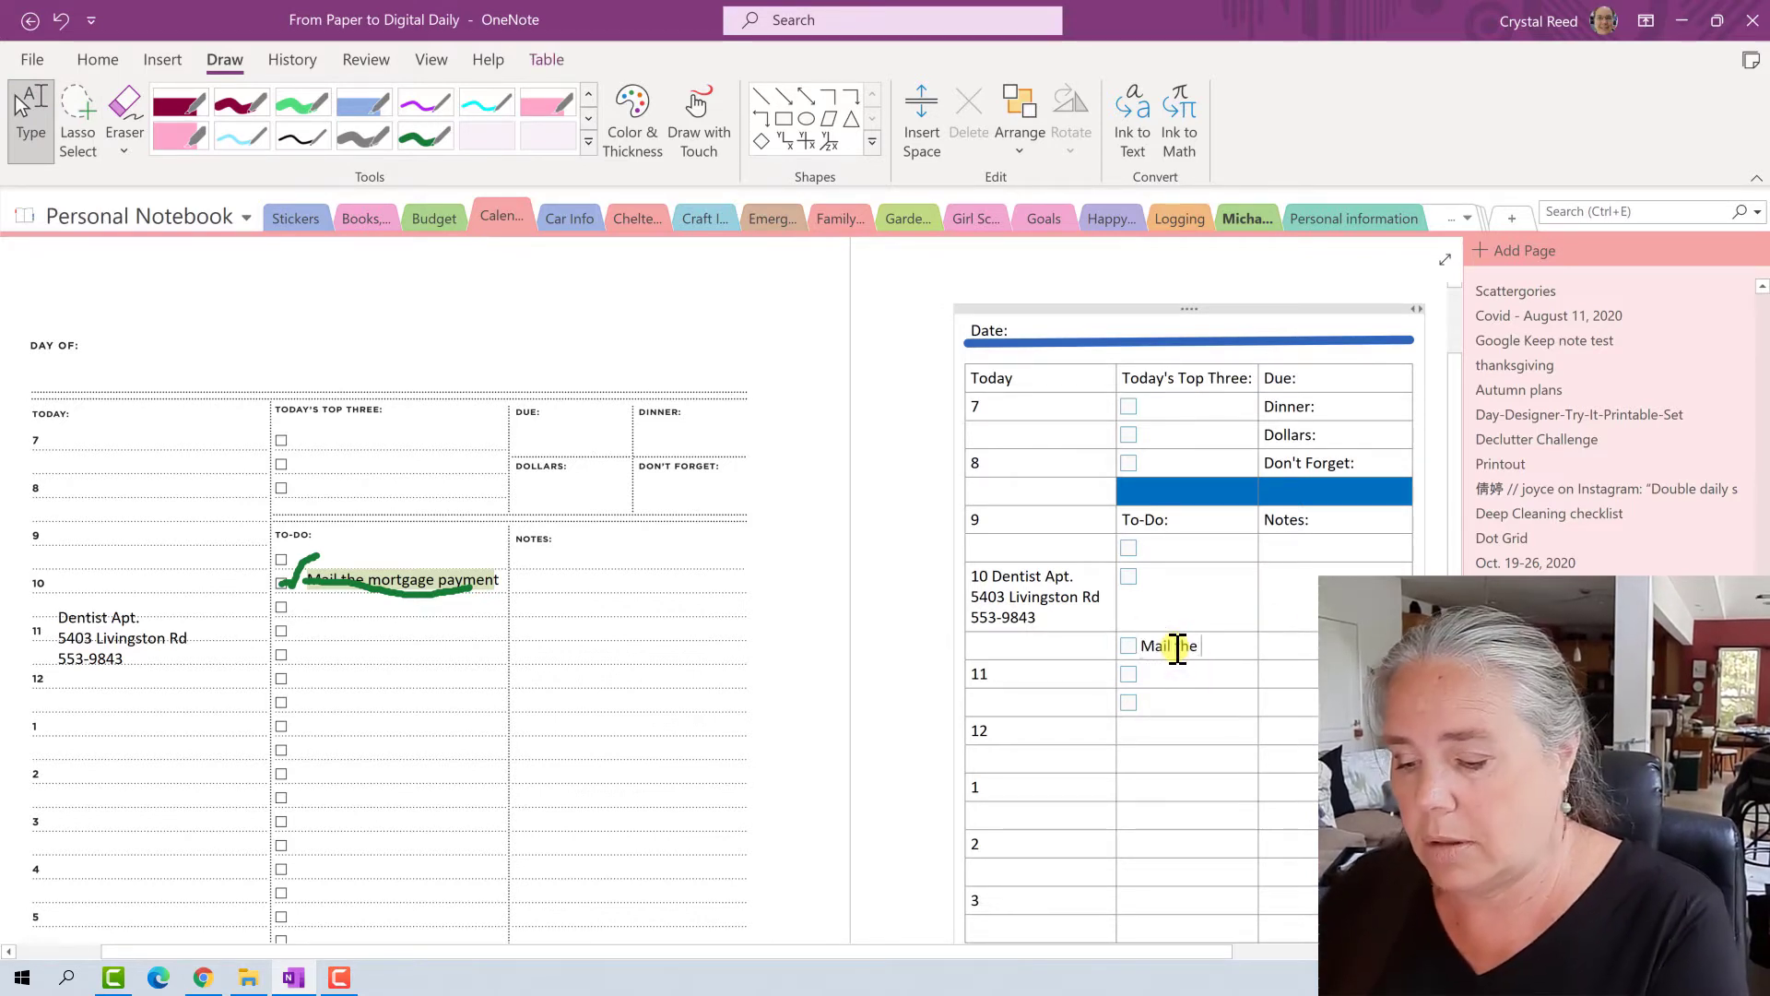
pyautogui.write('ail the mortg')
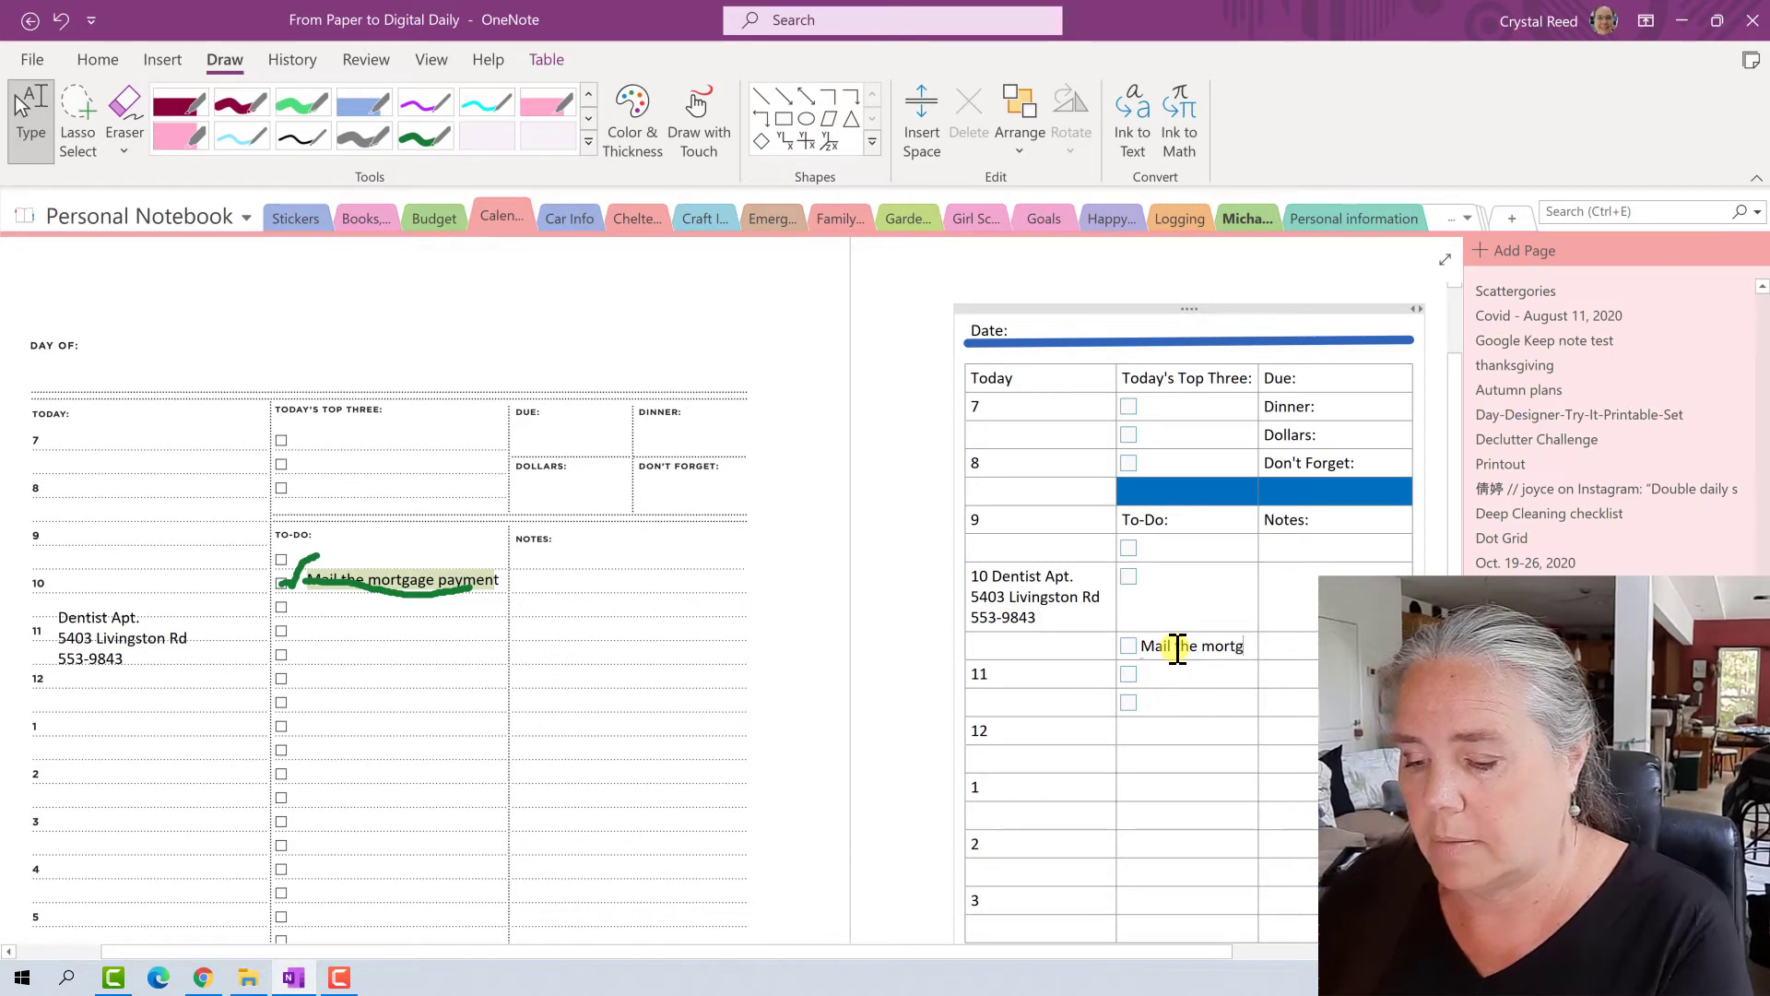
pyautogui.write('age payme')
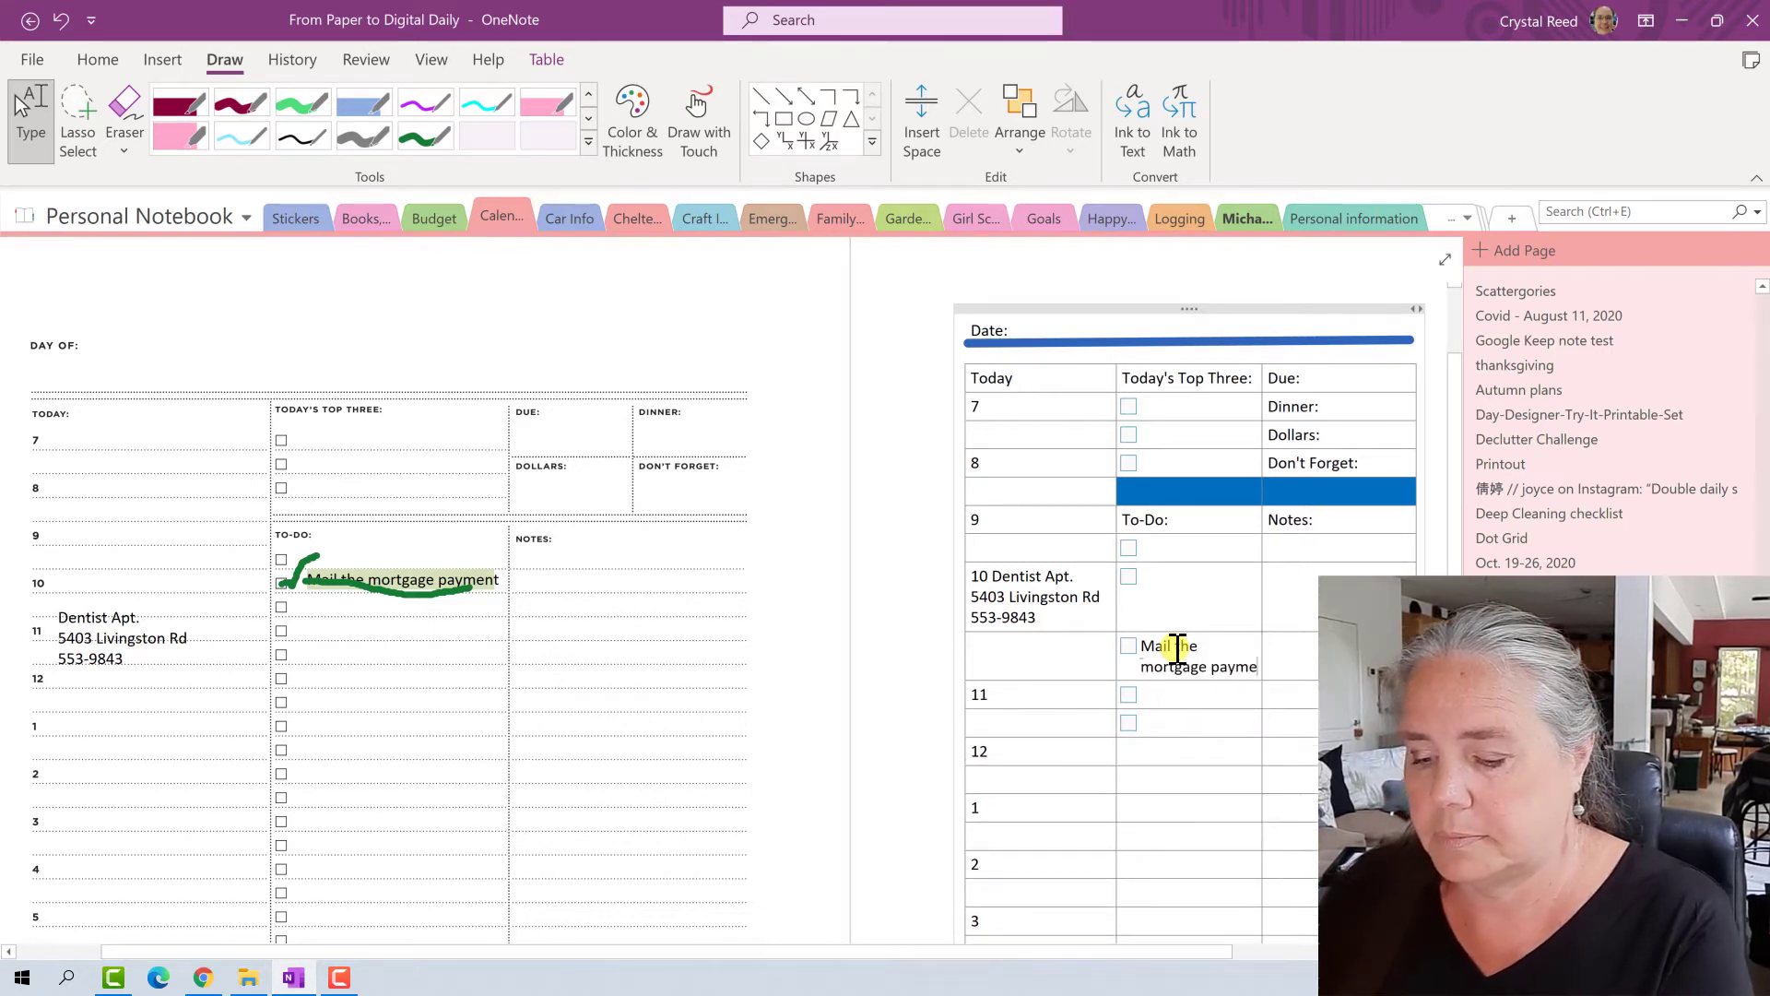
pyautogui.write('nt')
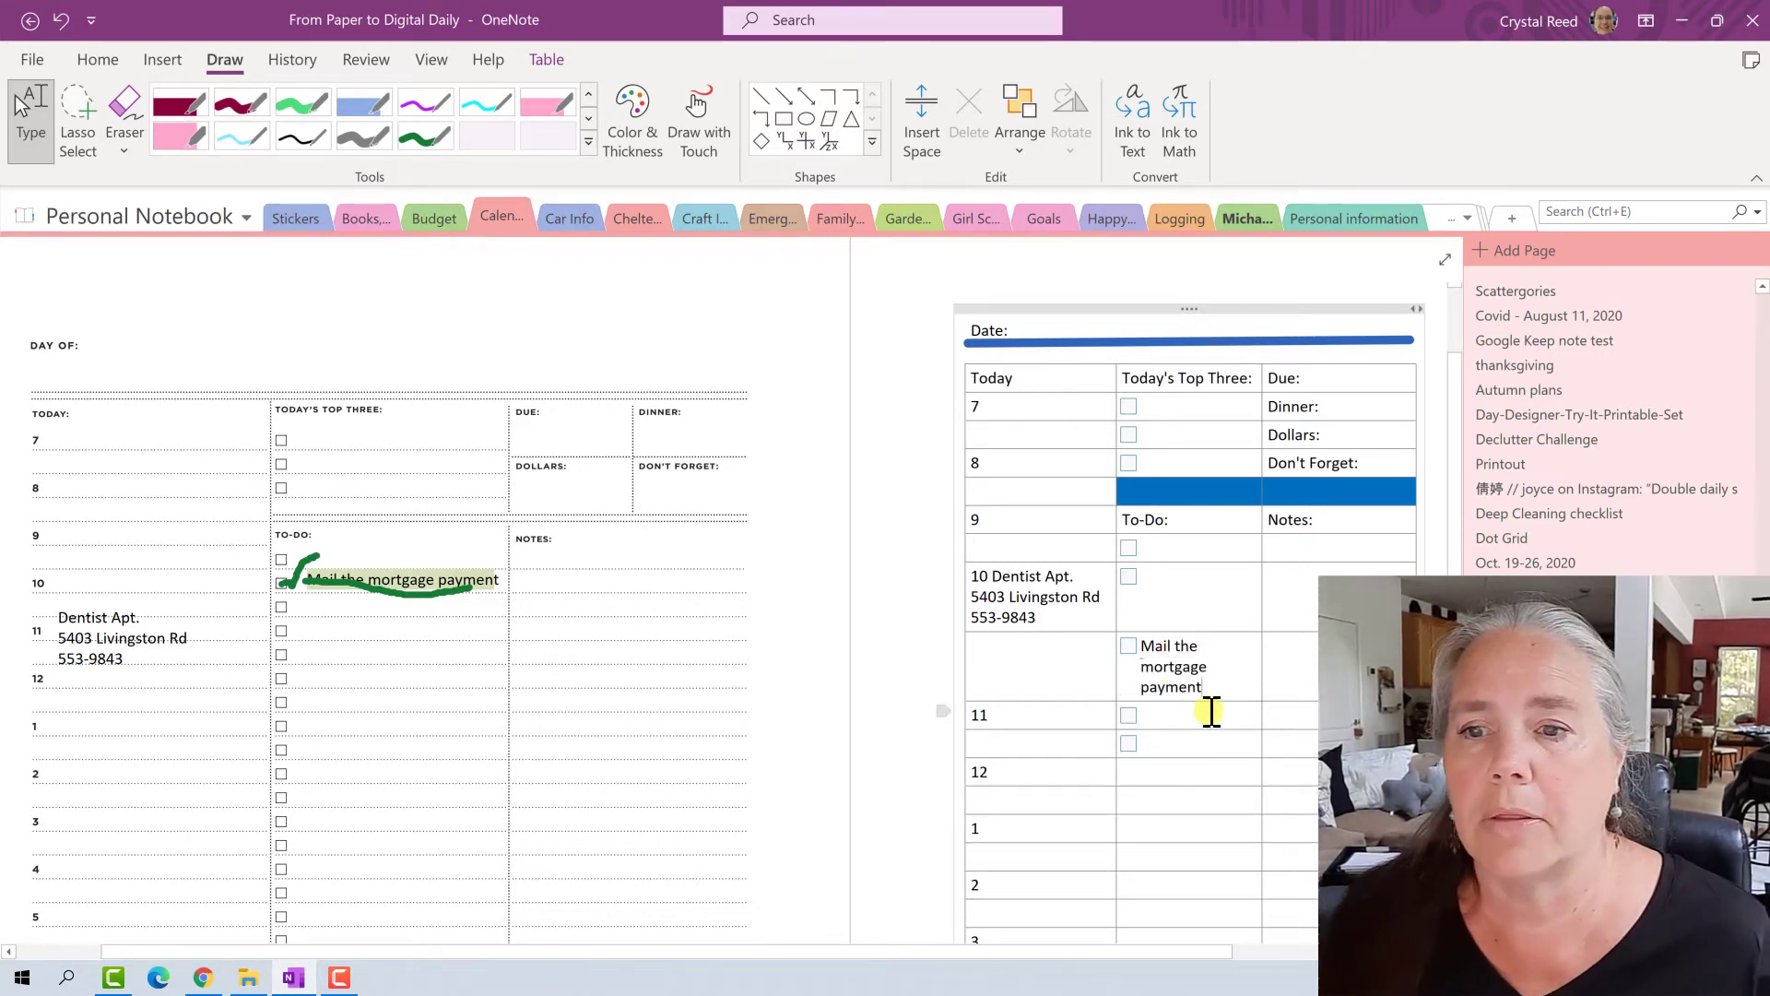
pyautogui.click(1129, 646)
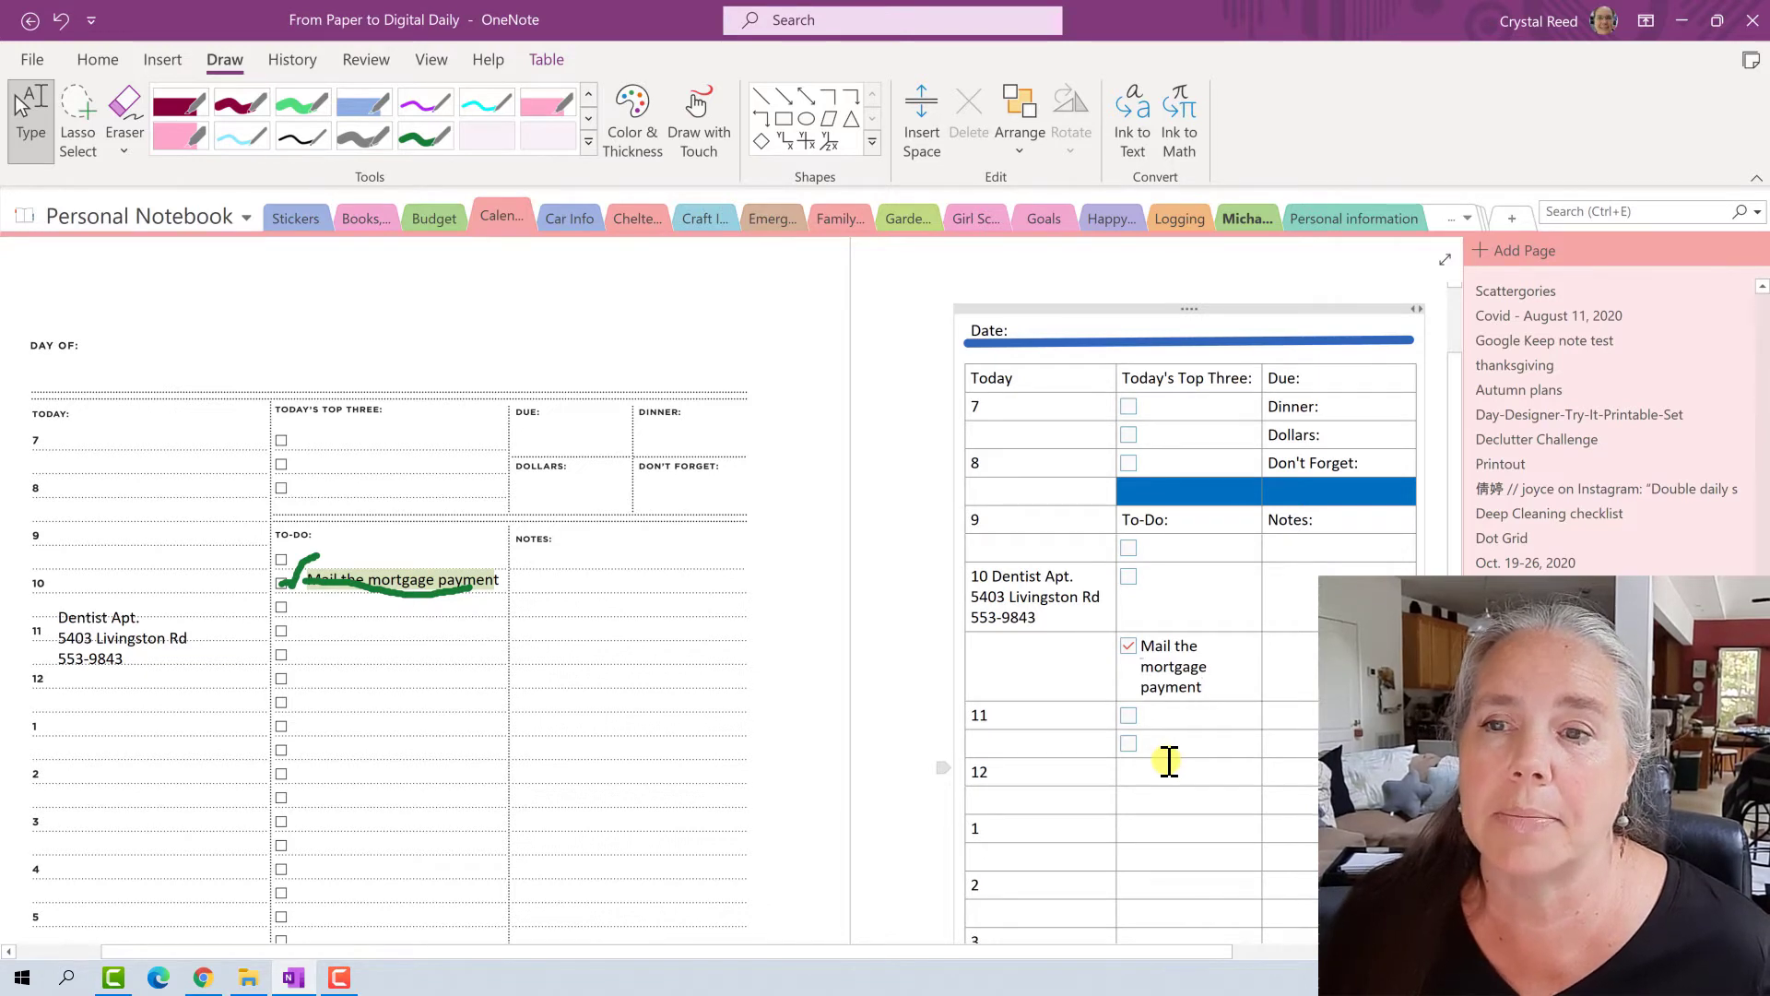
pyautogui.click(1189, 693)
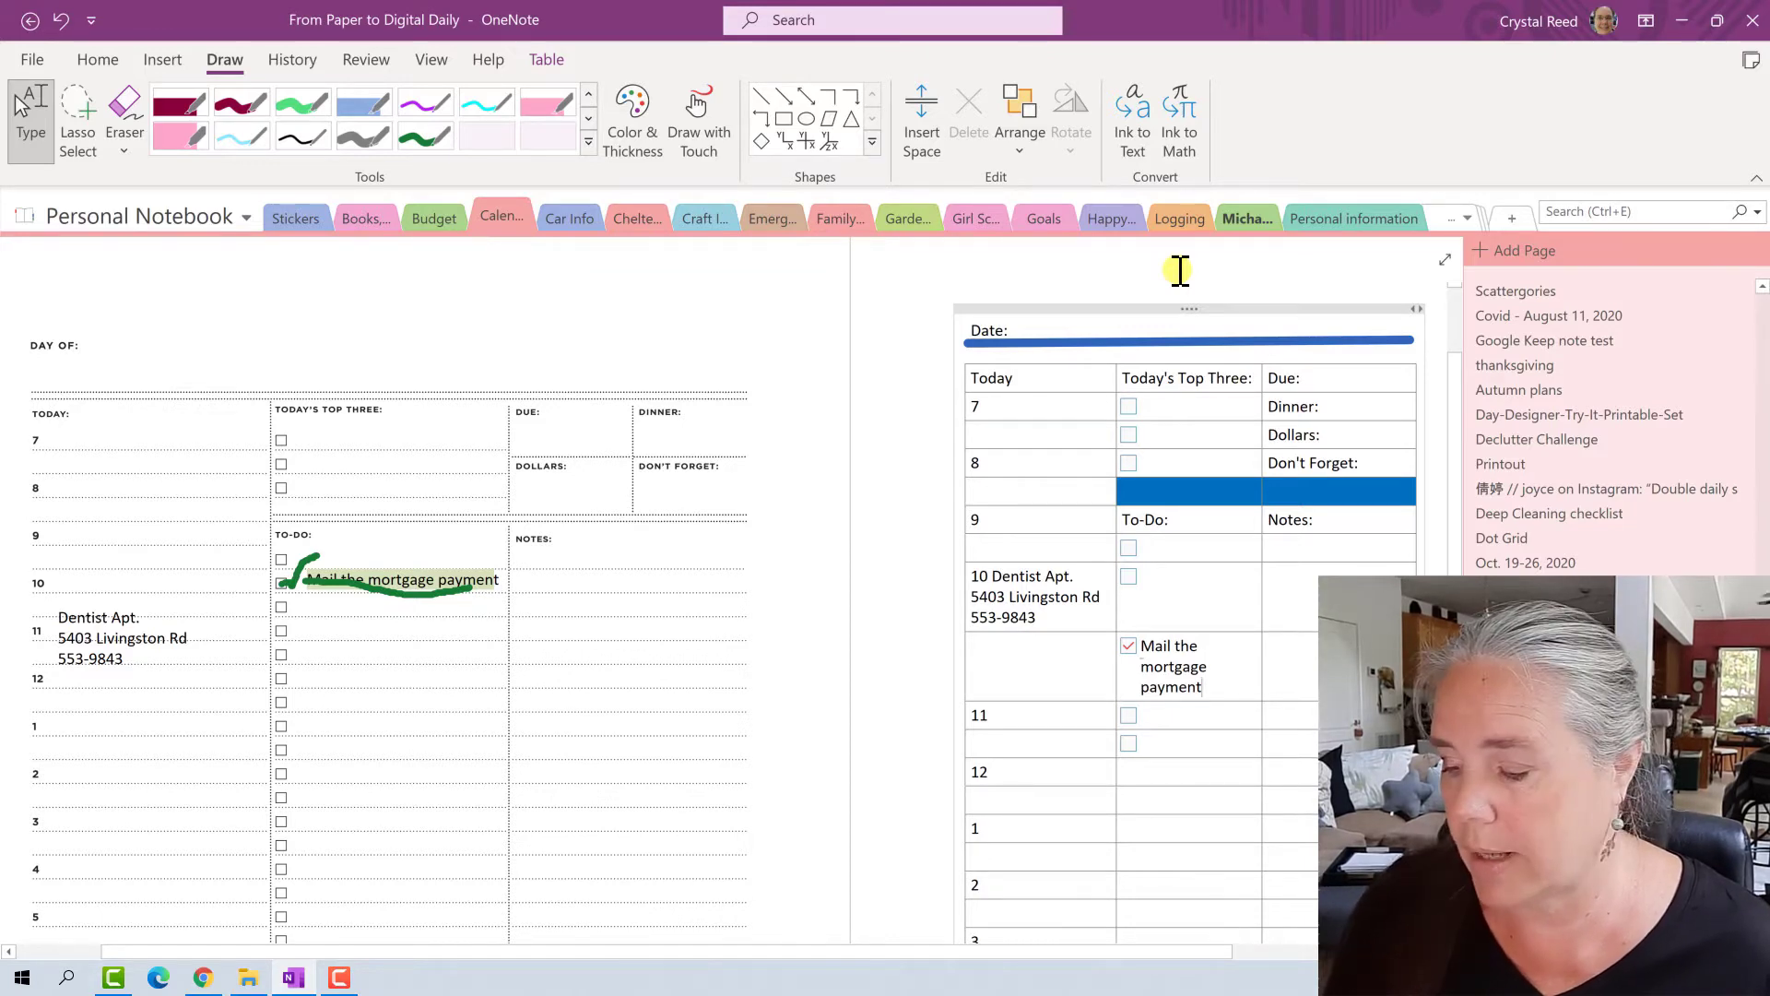
# Step: Set the font size of the 12 to 4 o'clock cells in the table's Today column to 8
pyautogui.scroll(-3, 1180, 270)
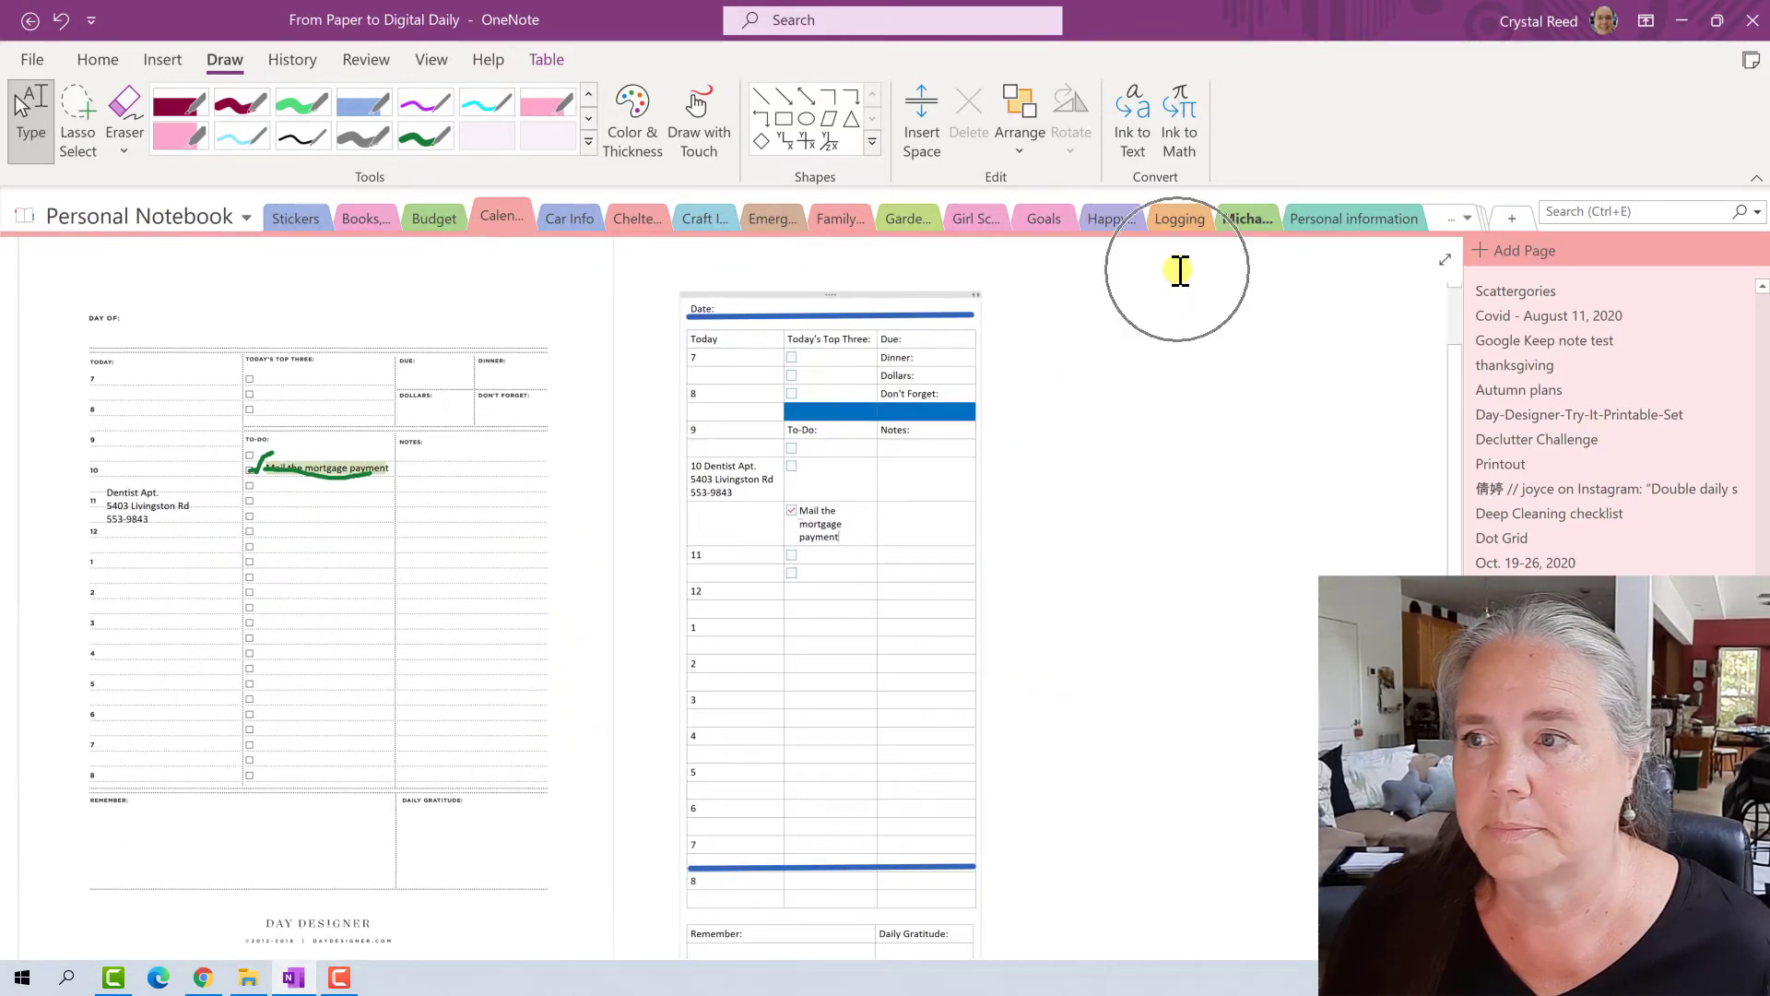
pyautogui.scroll(-2, 1180, 270)
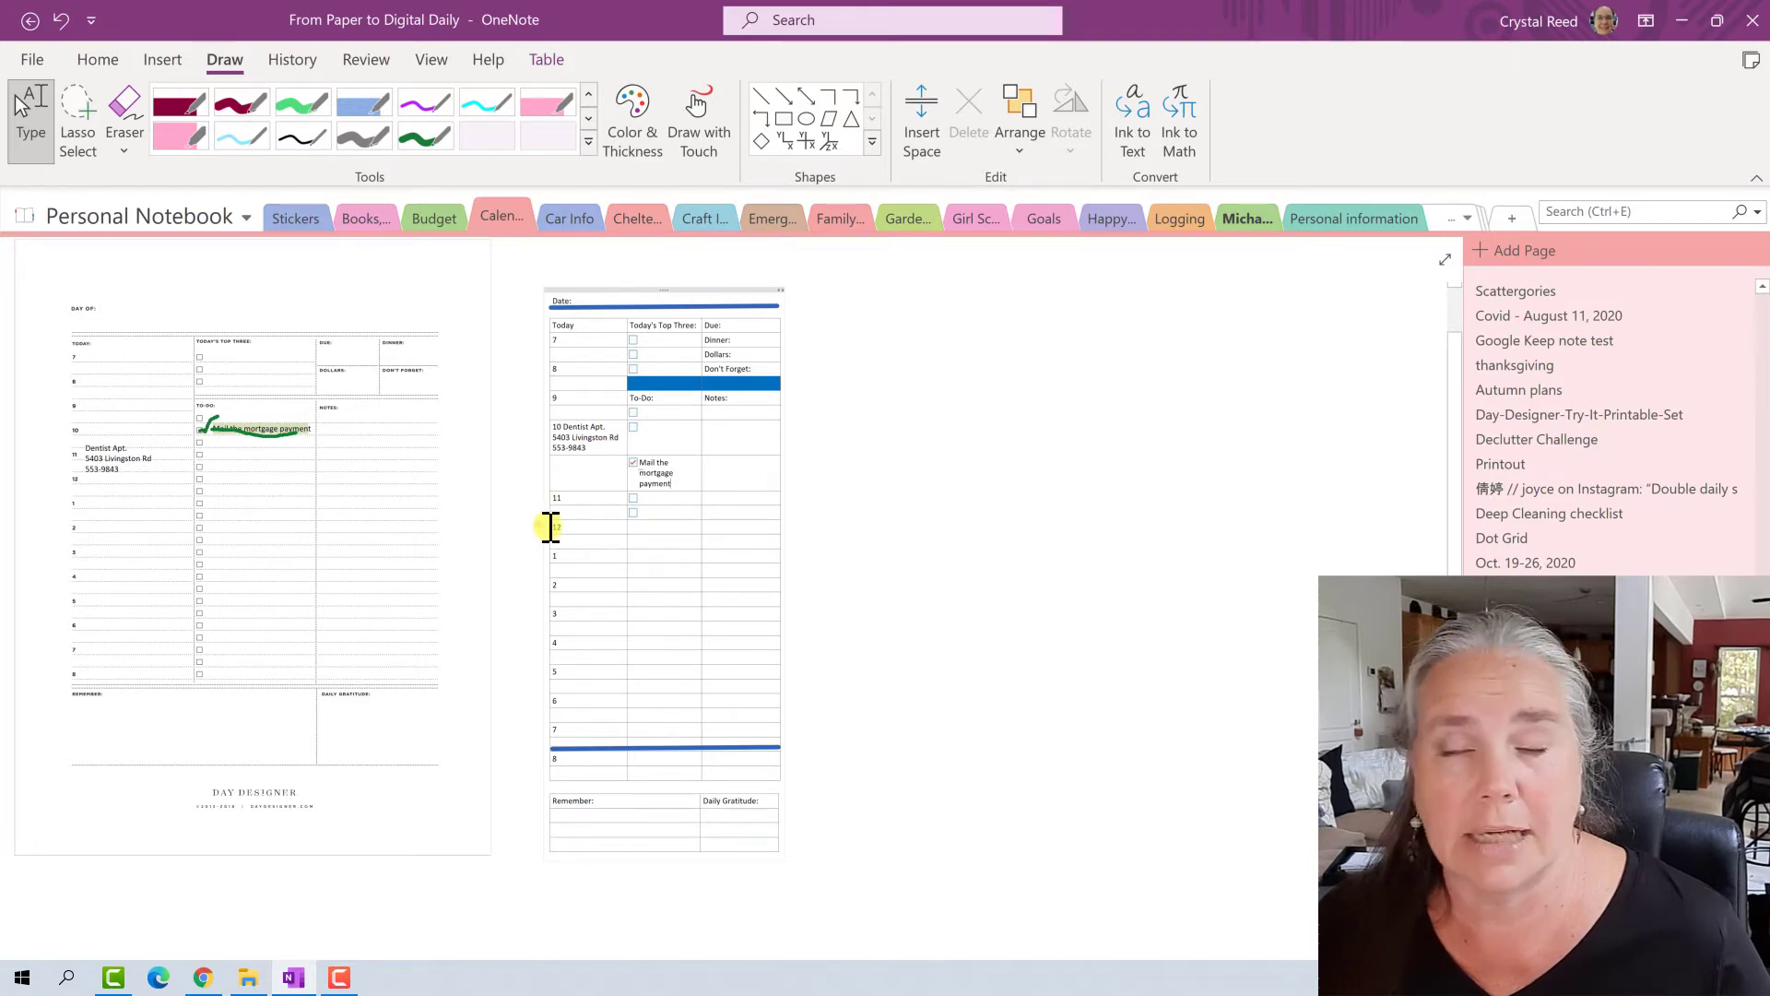
pyautogui.moveTo(550, 525); pyautogui.dragTo(565, 578)
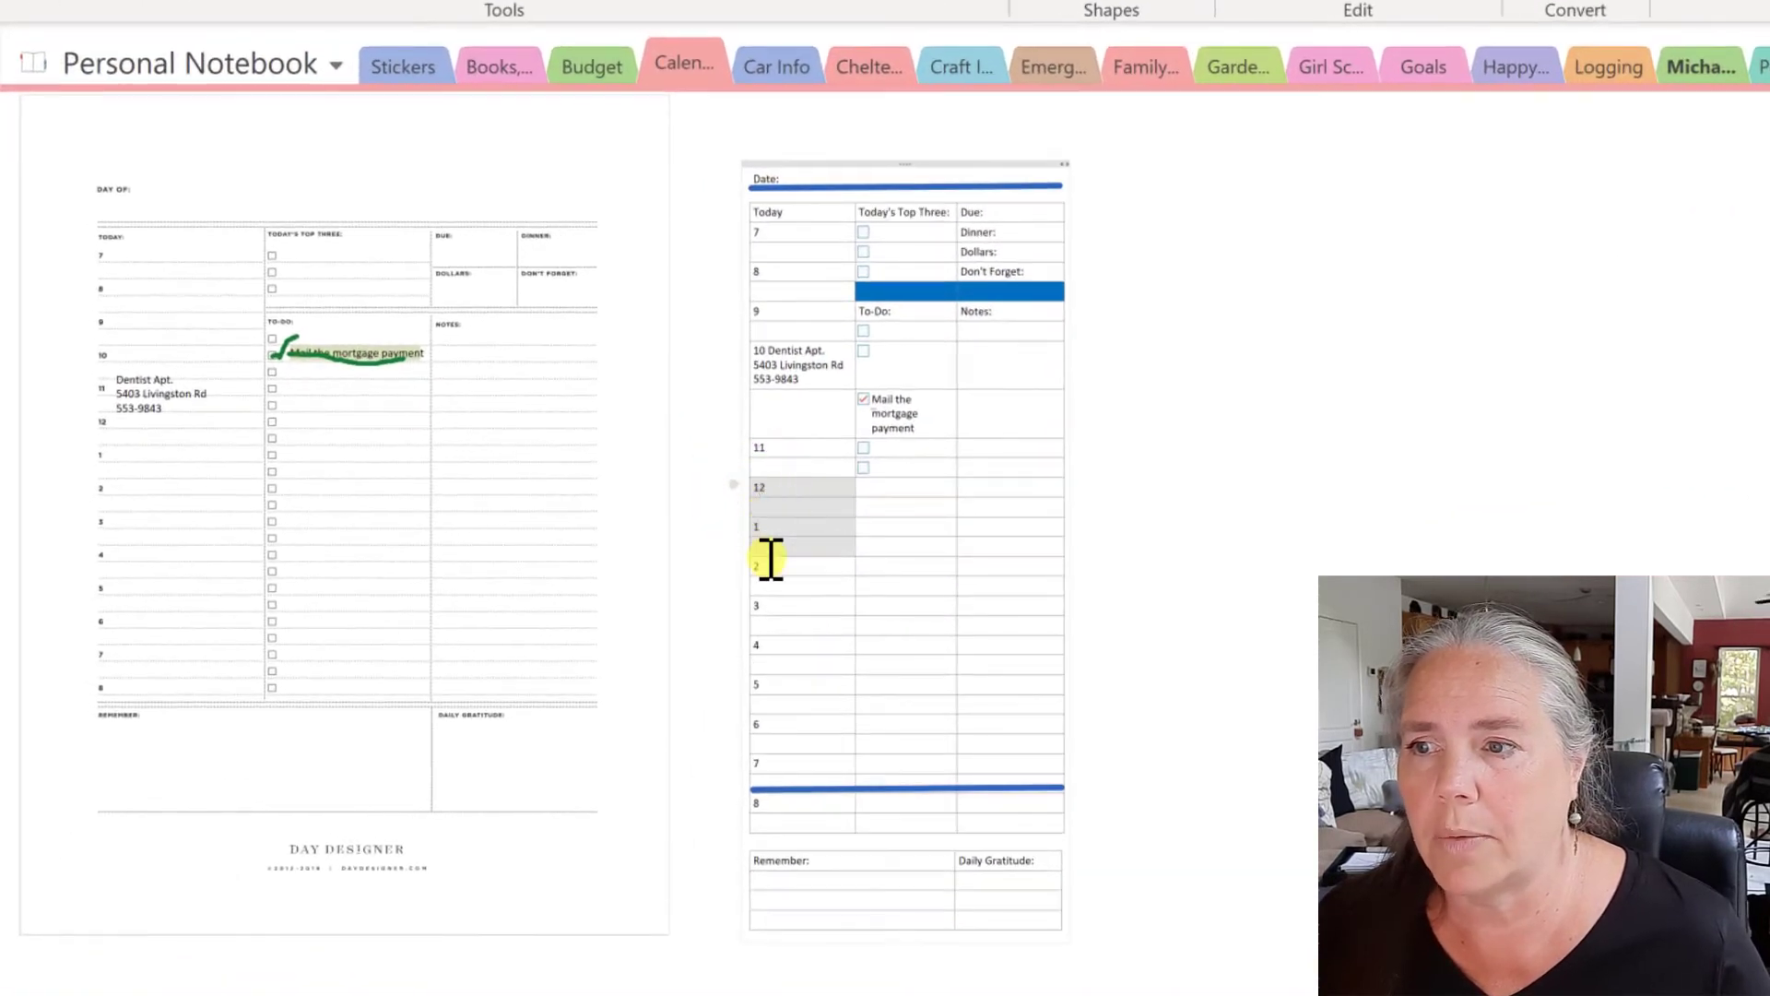
pyautogui.moveTo(771, 559); pyautogui.dragTo(777, 665)
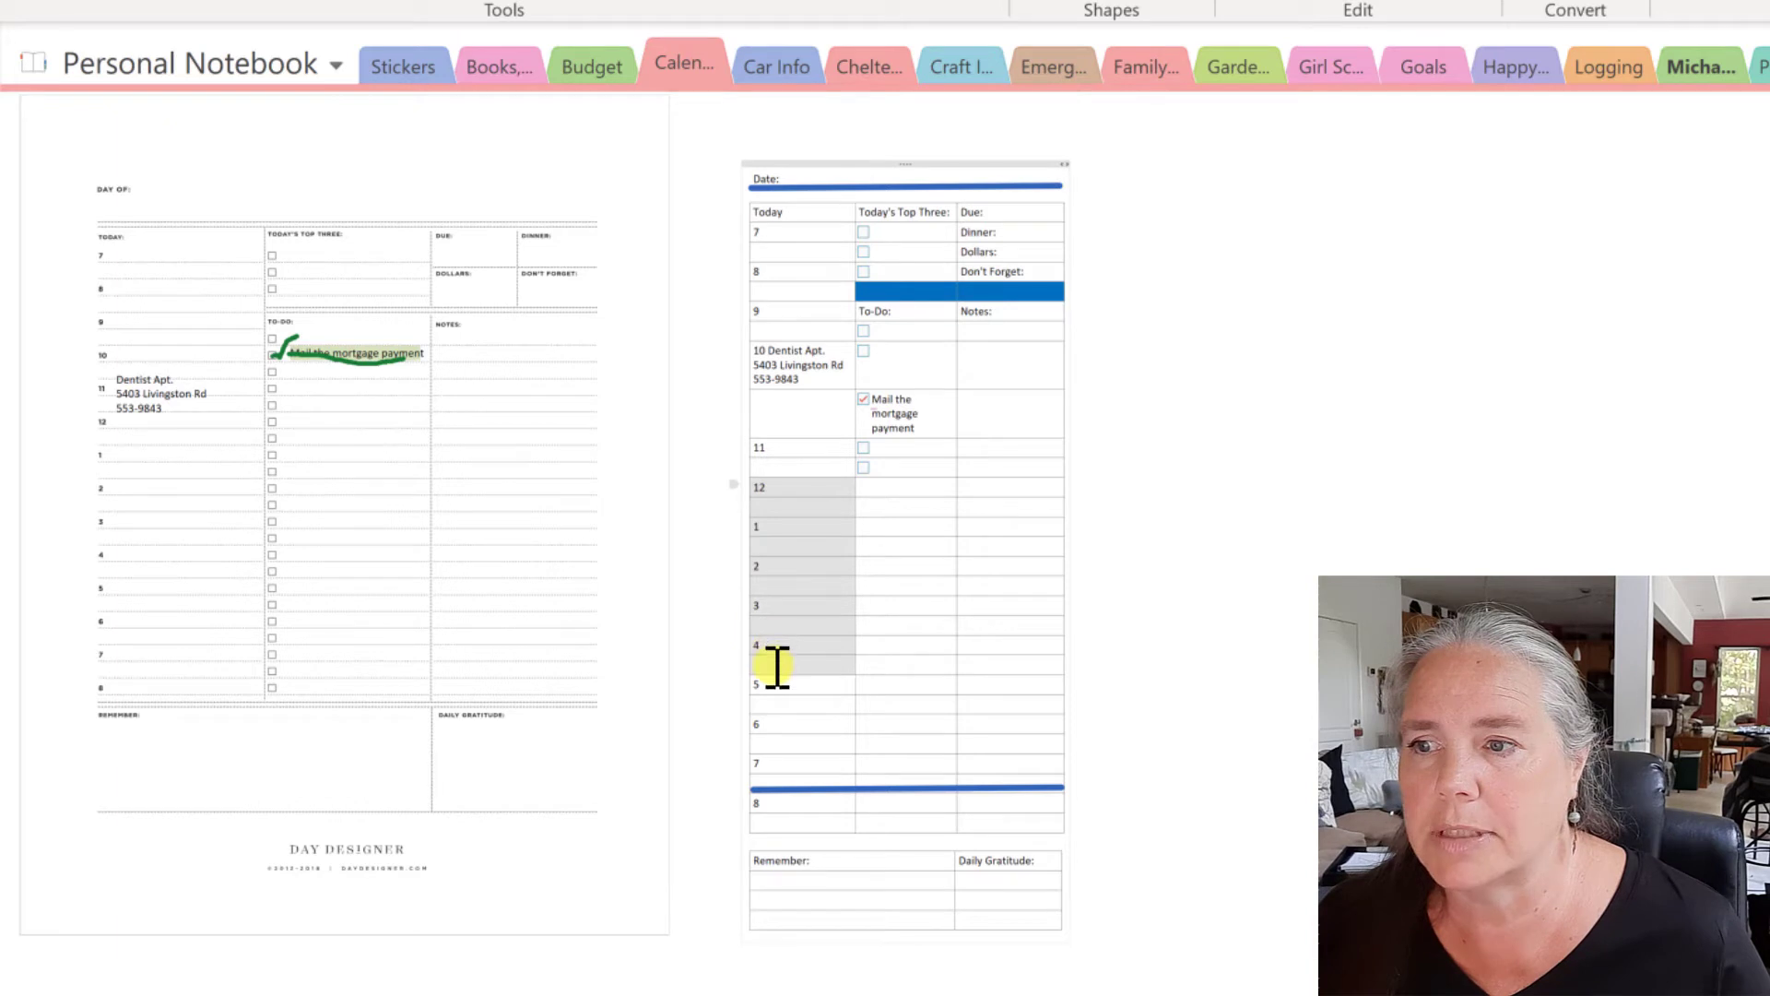
pyautogui.rightClick(819, 632)
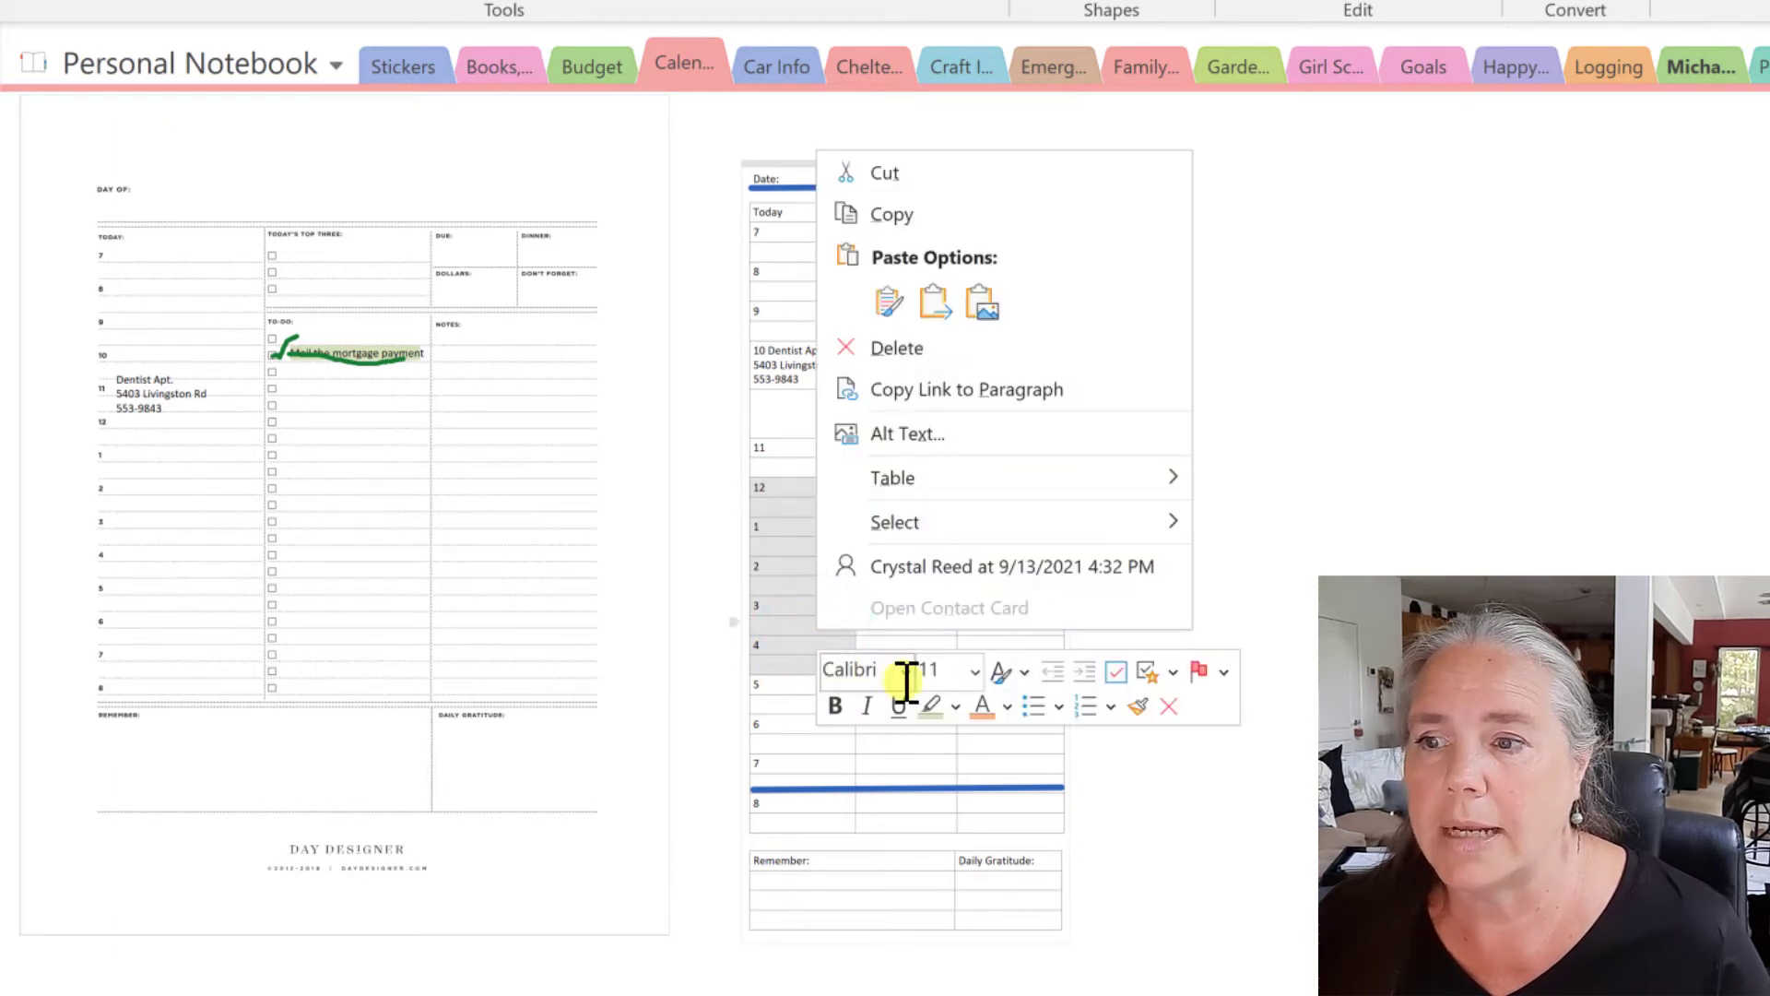
pyautogui.click(974, 673)
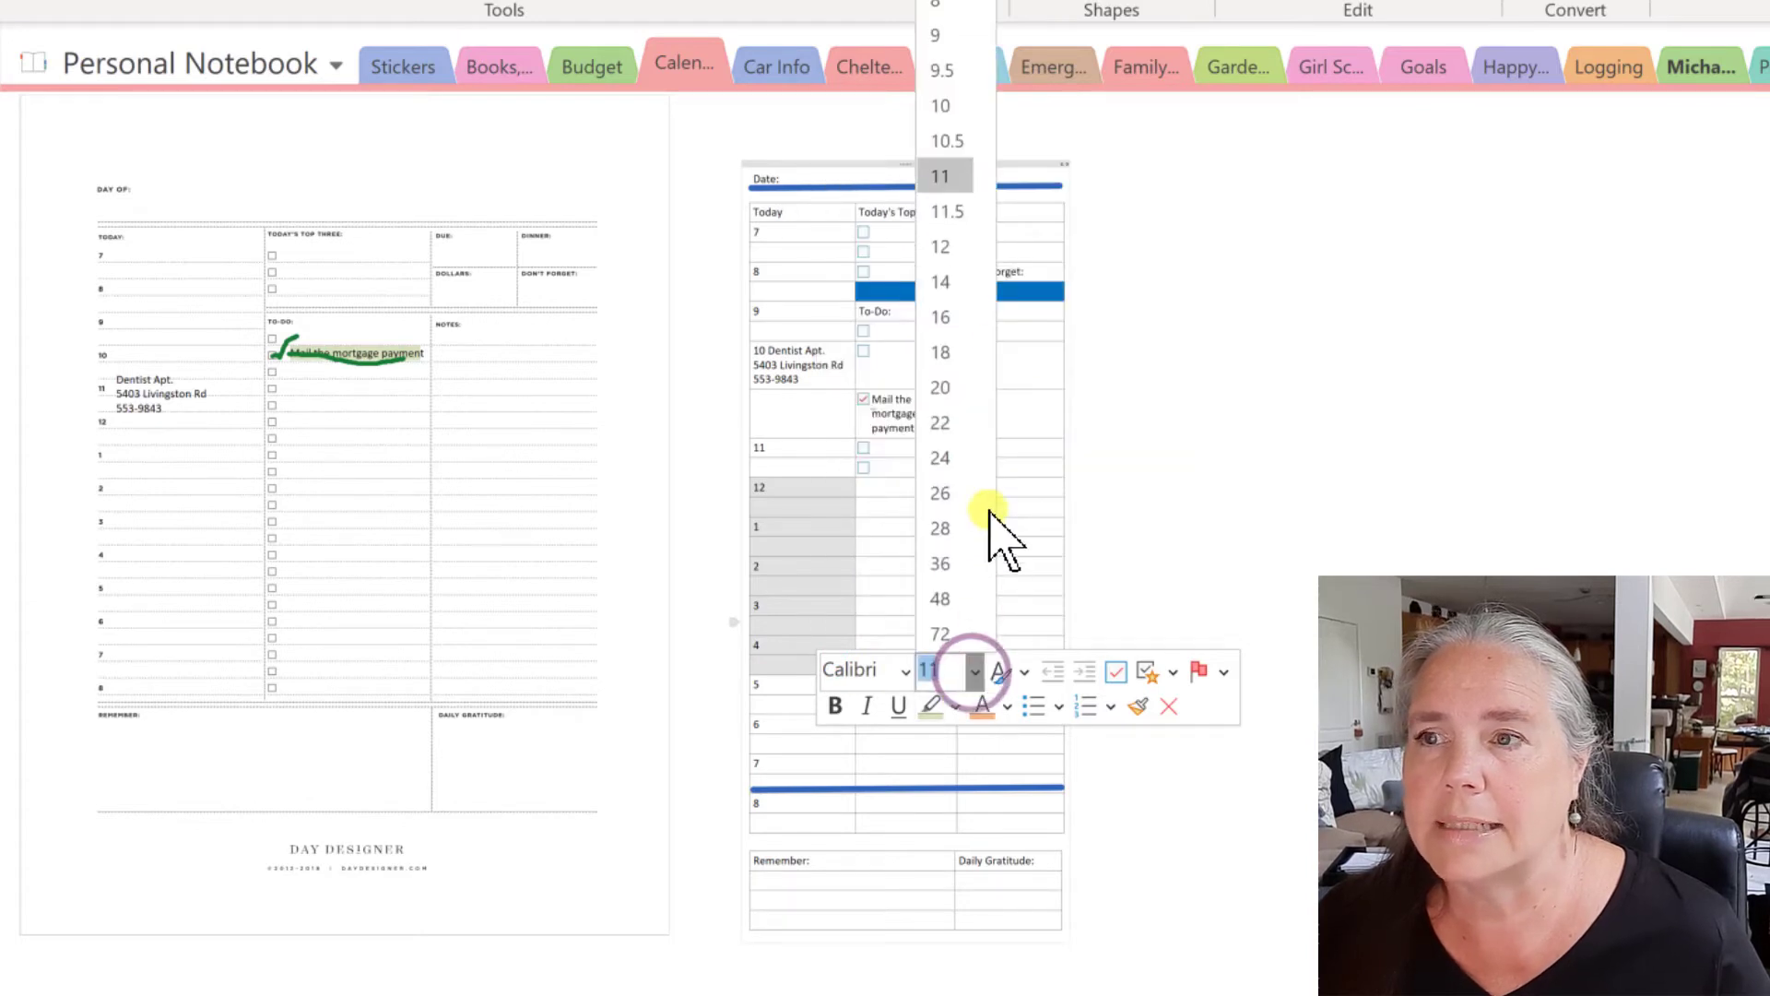
pyautogui.click(939, 6)
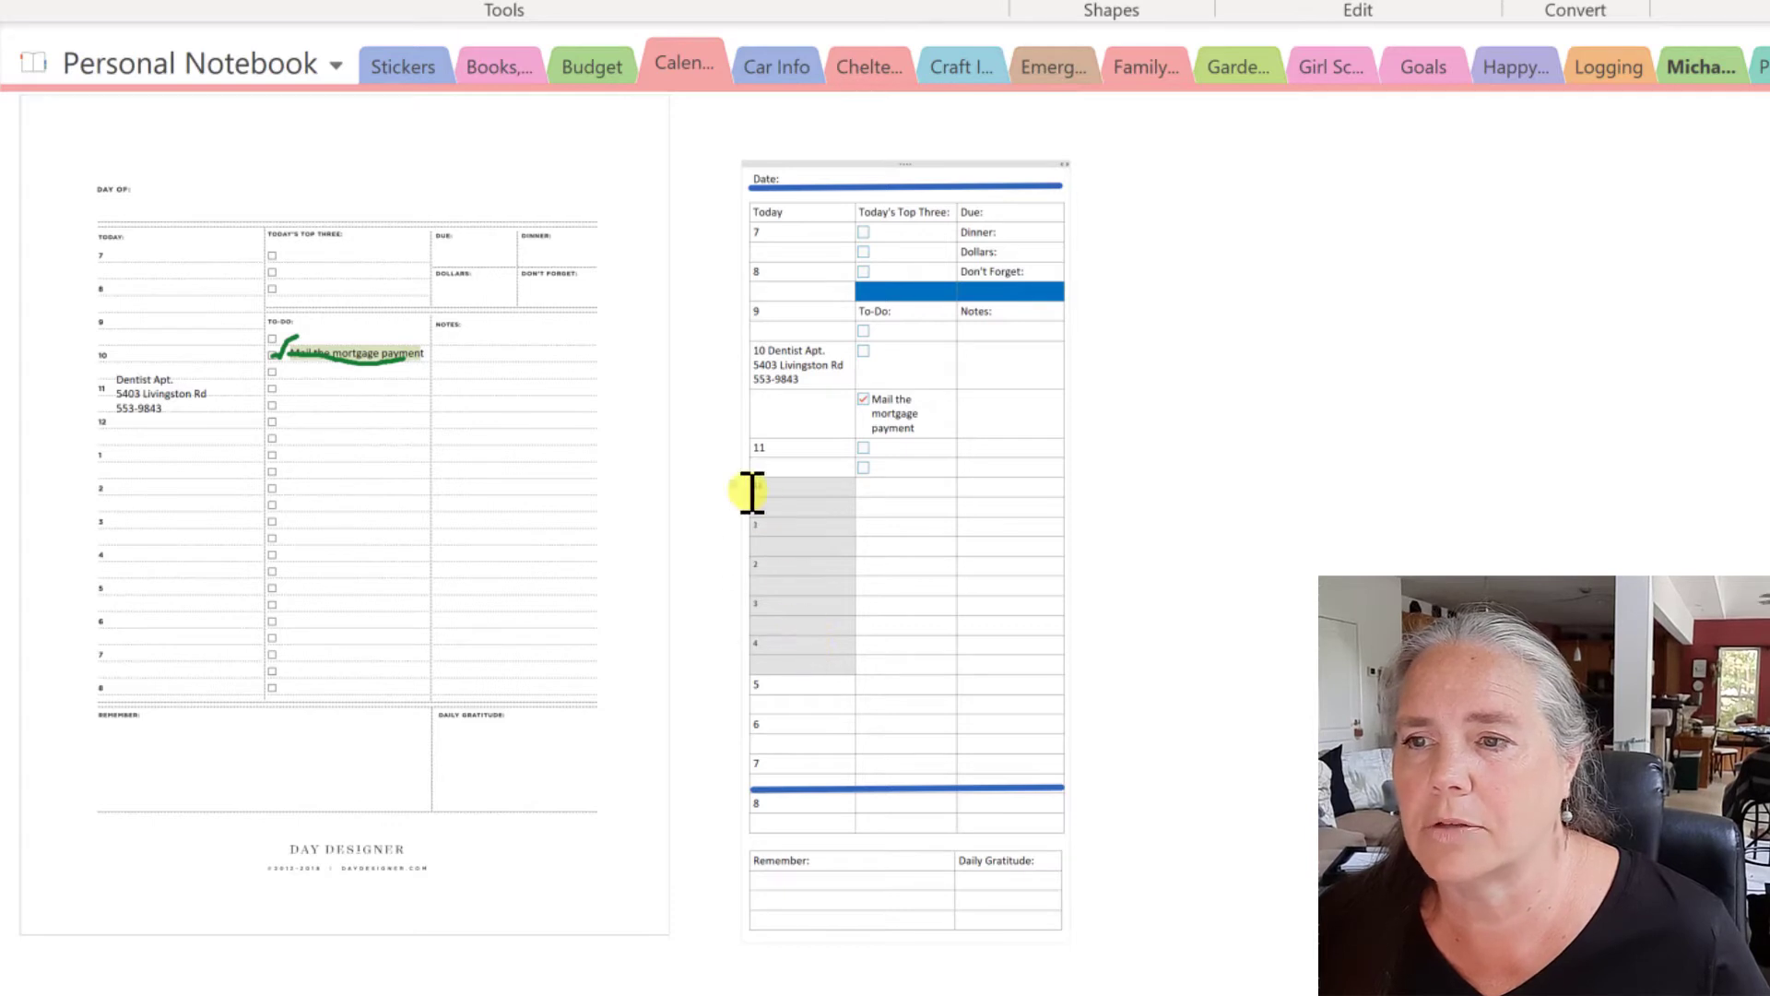
# Step: Set the font size of the 12 to 4 o'clock rows in the table's first two columns to 16
pyautogui.moveTo(752, 492); pyautogui.dragTo(794, 661)
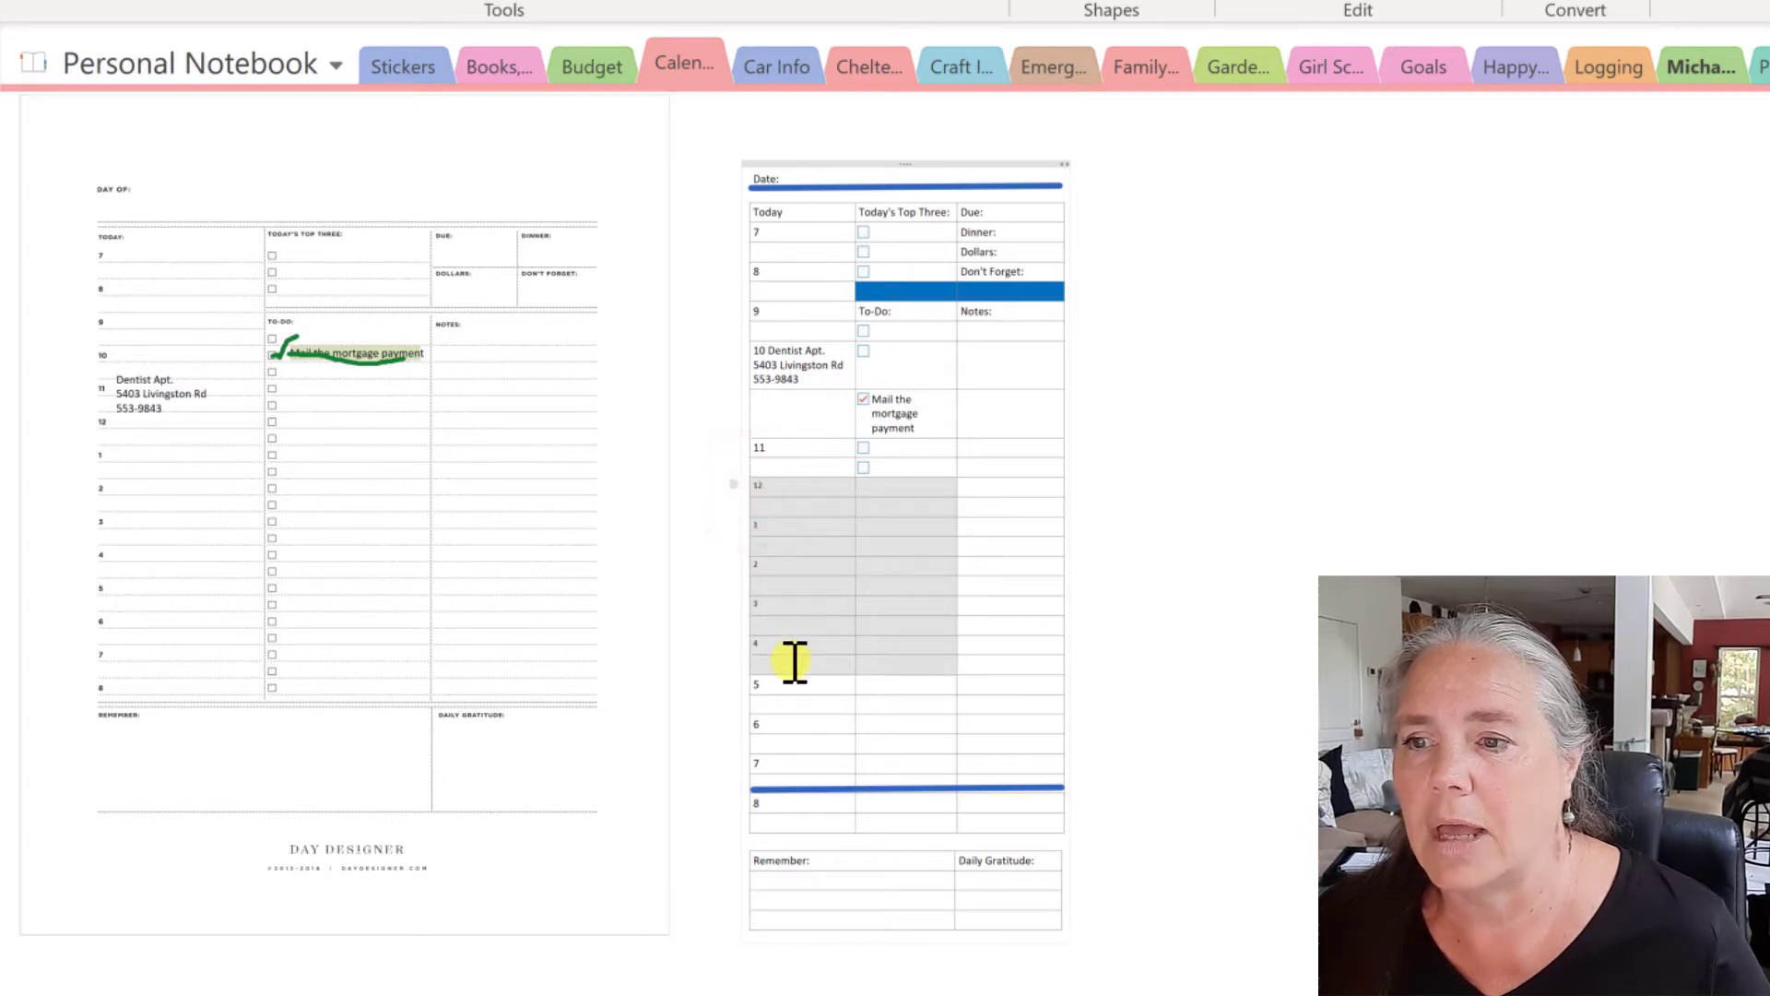
pyautogui.rightClick(794, 661)
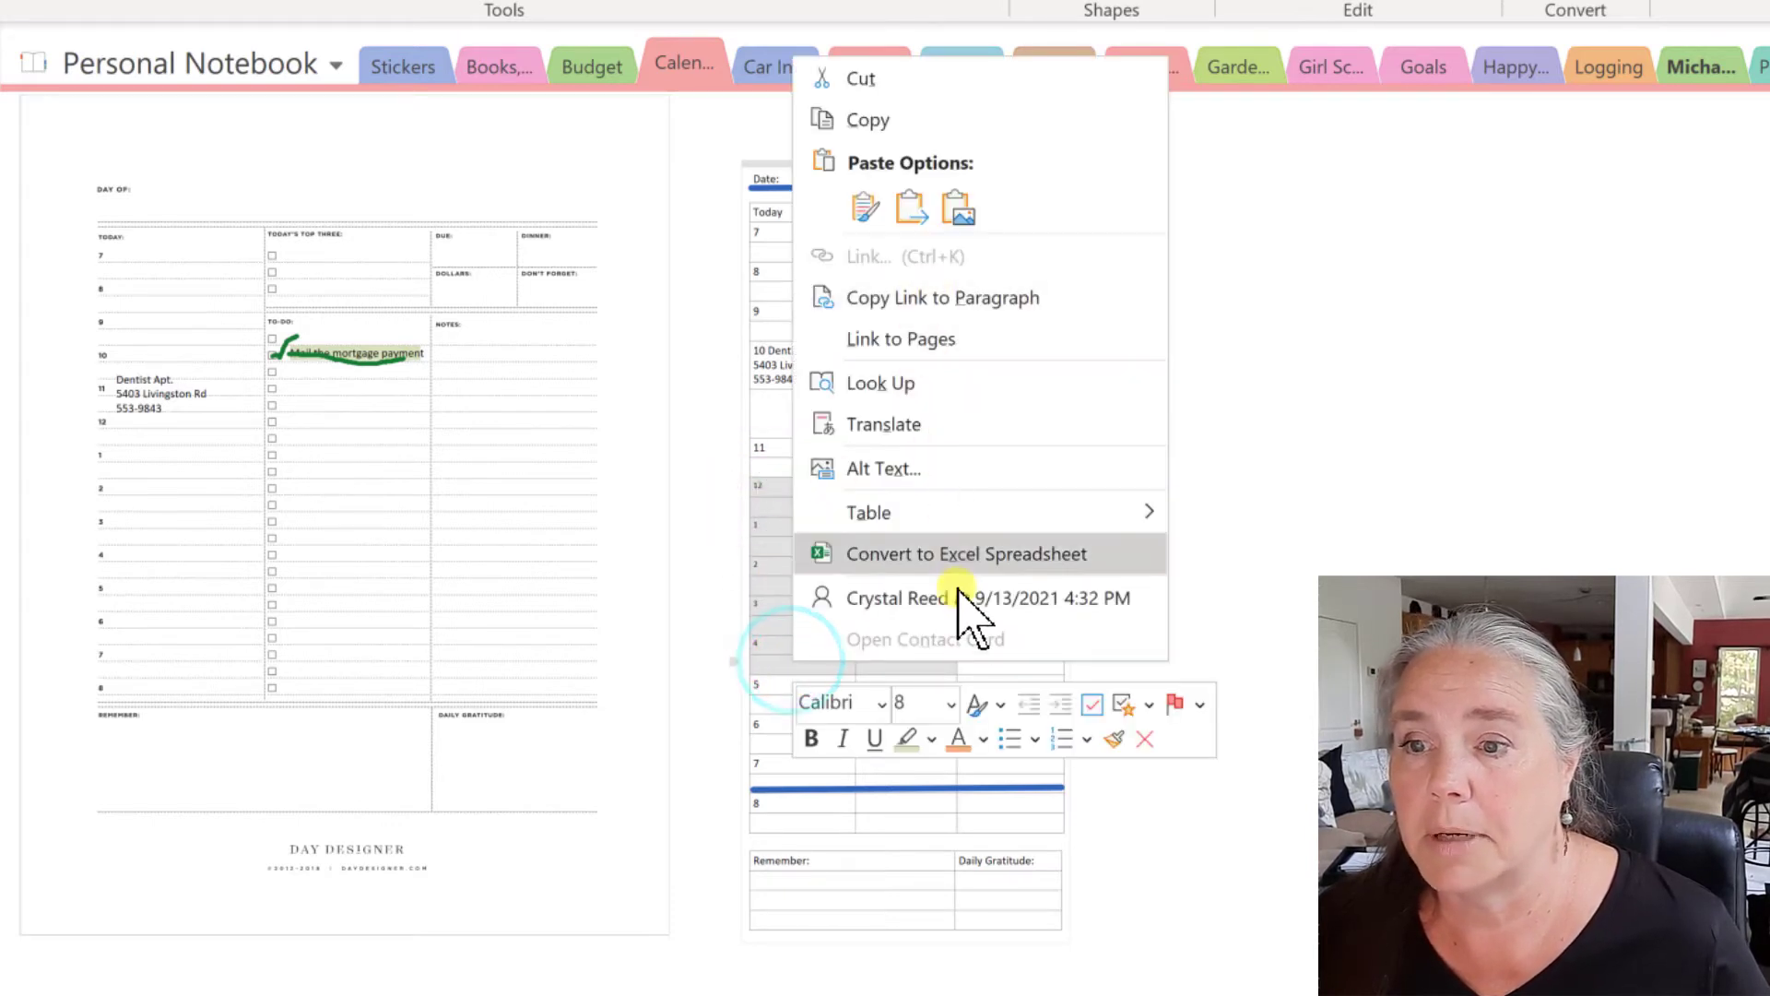
pyautogui.click(949, 706)
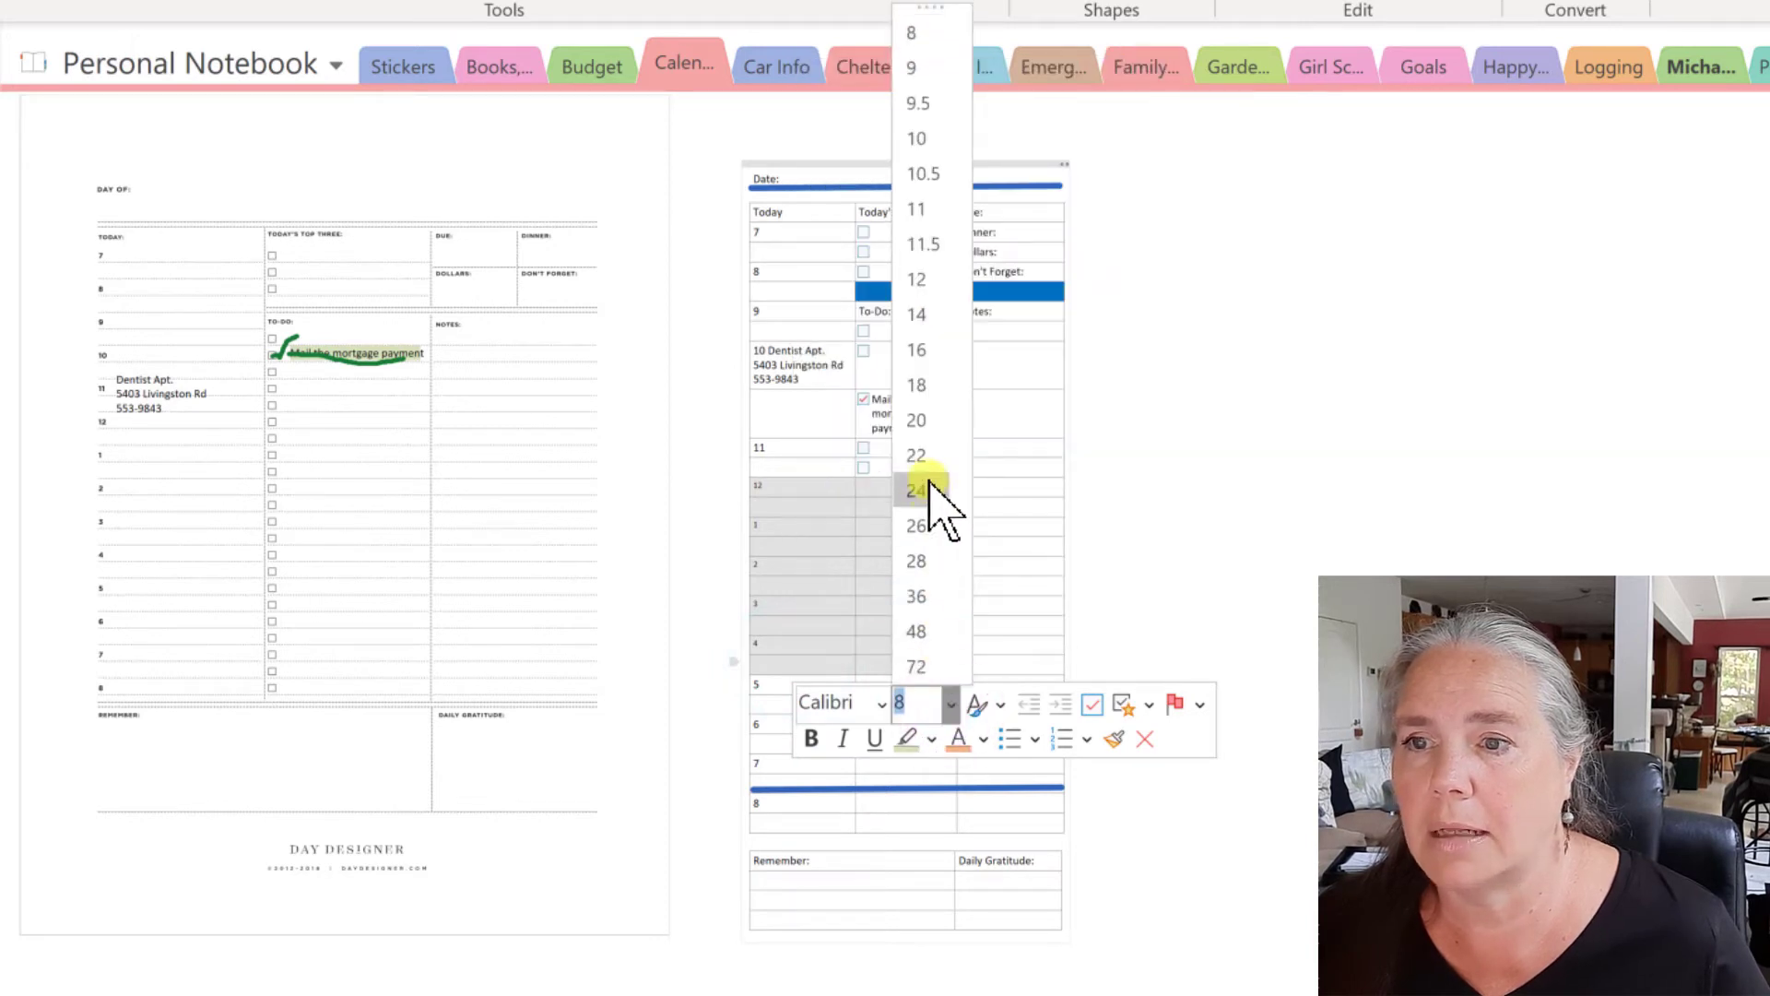
pyautogui.click(931, 358)
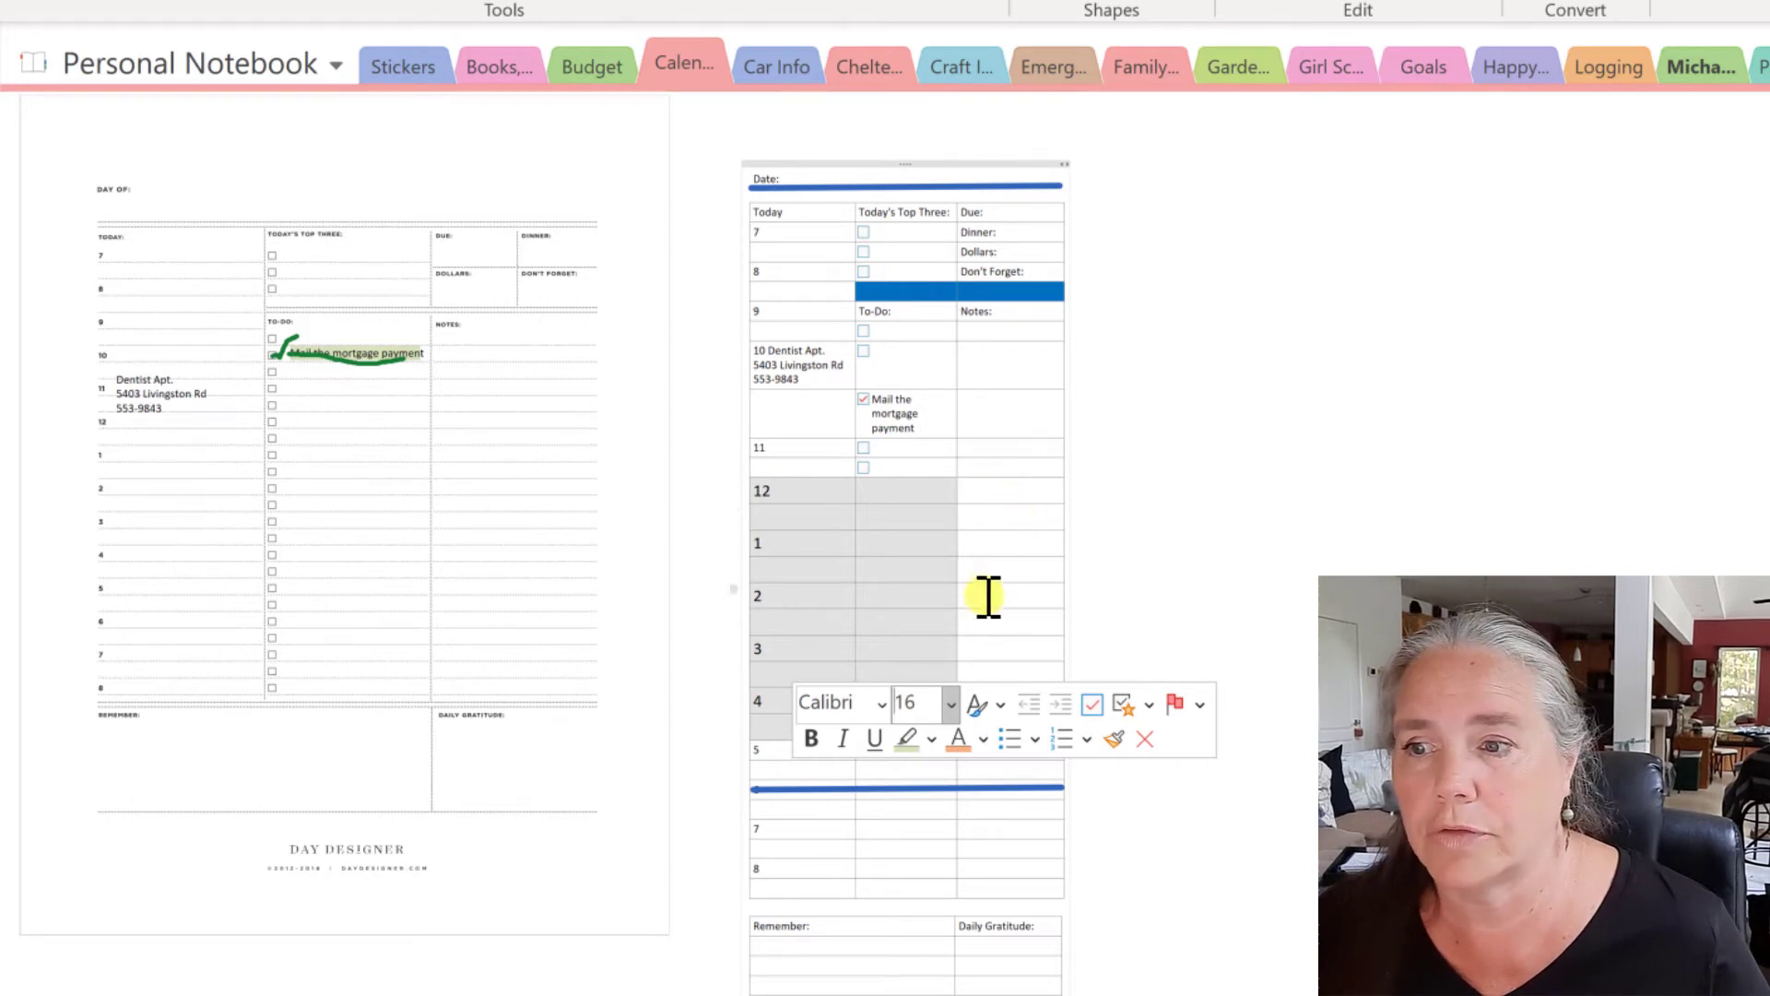
# Step: Set the font size of the 12 to 4 o'clock rows in the table's first two columns to 11
pyautogui.click(950, 703)
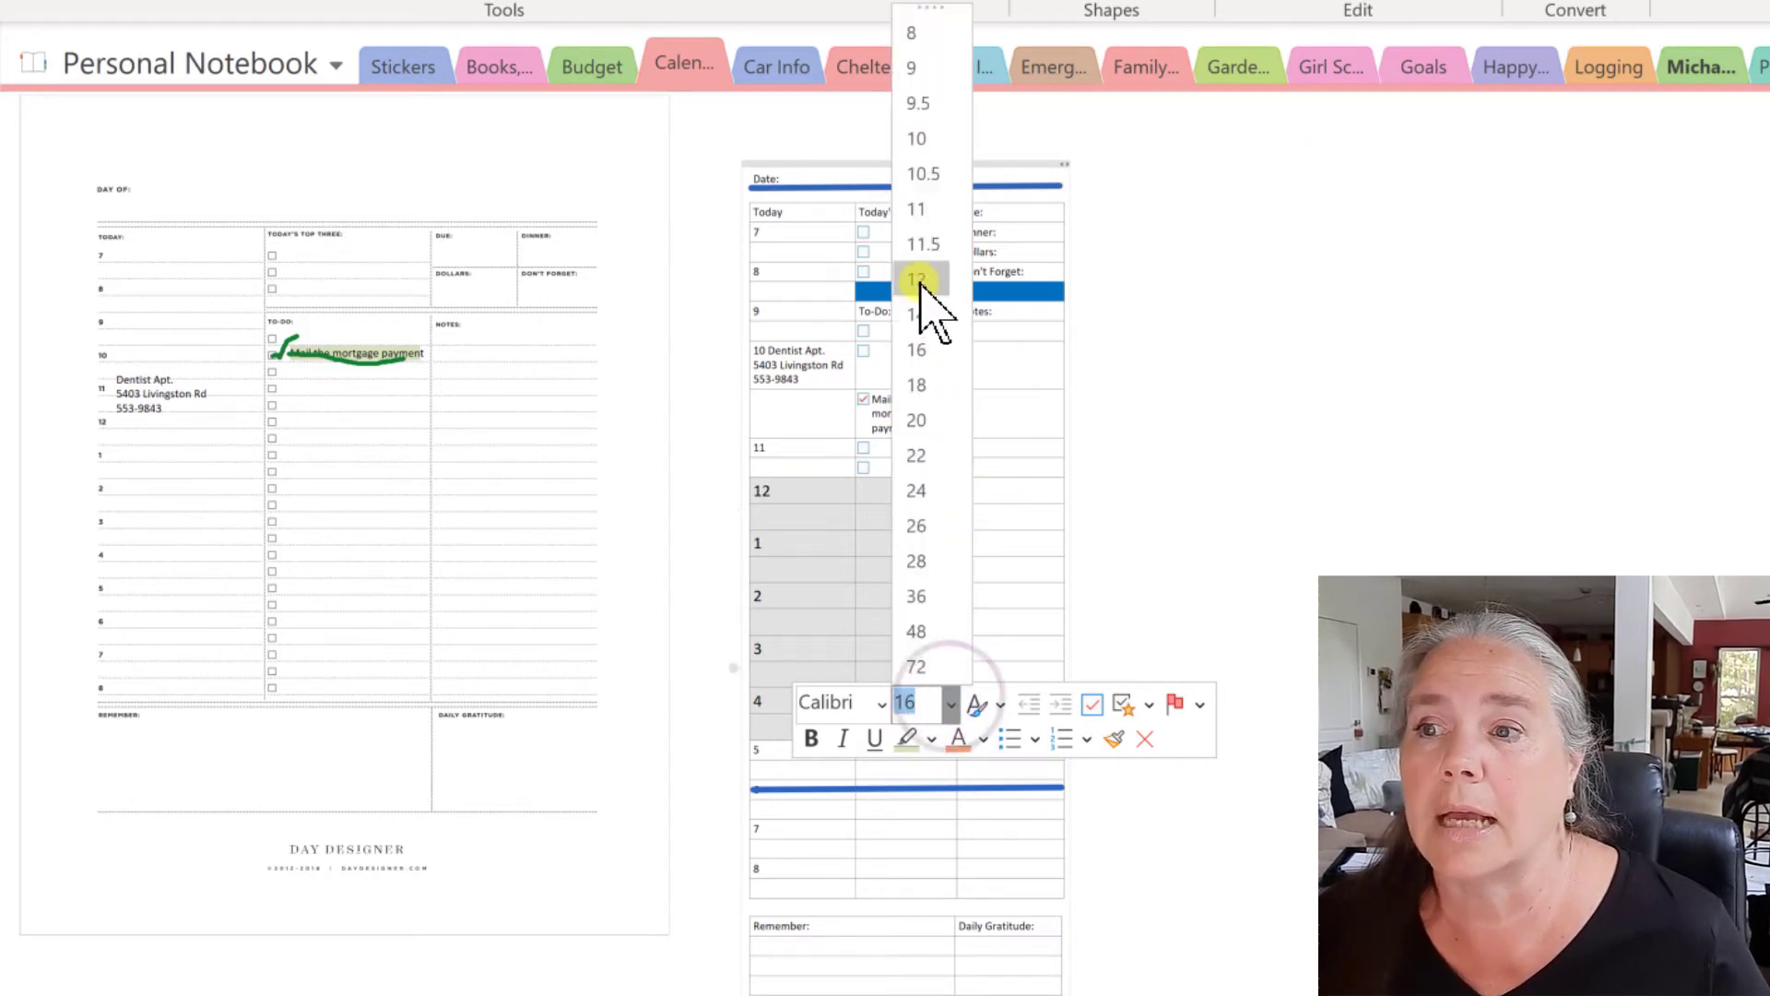
pyautogui.click(934, 216)
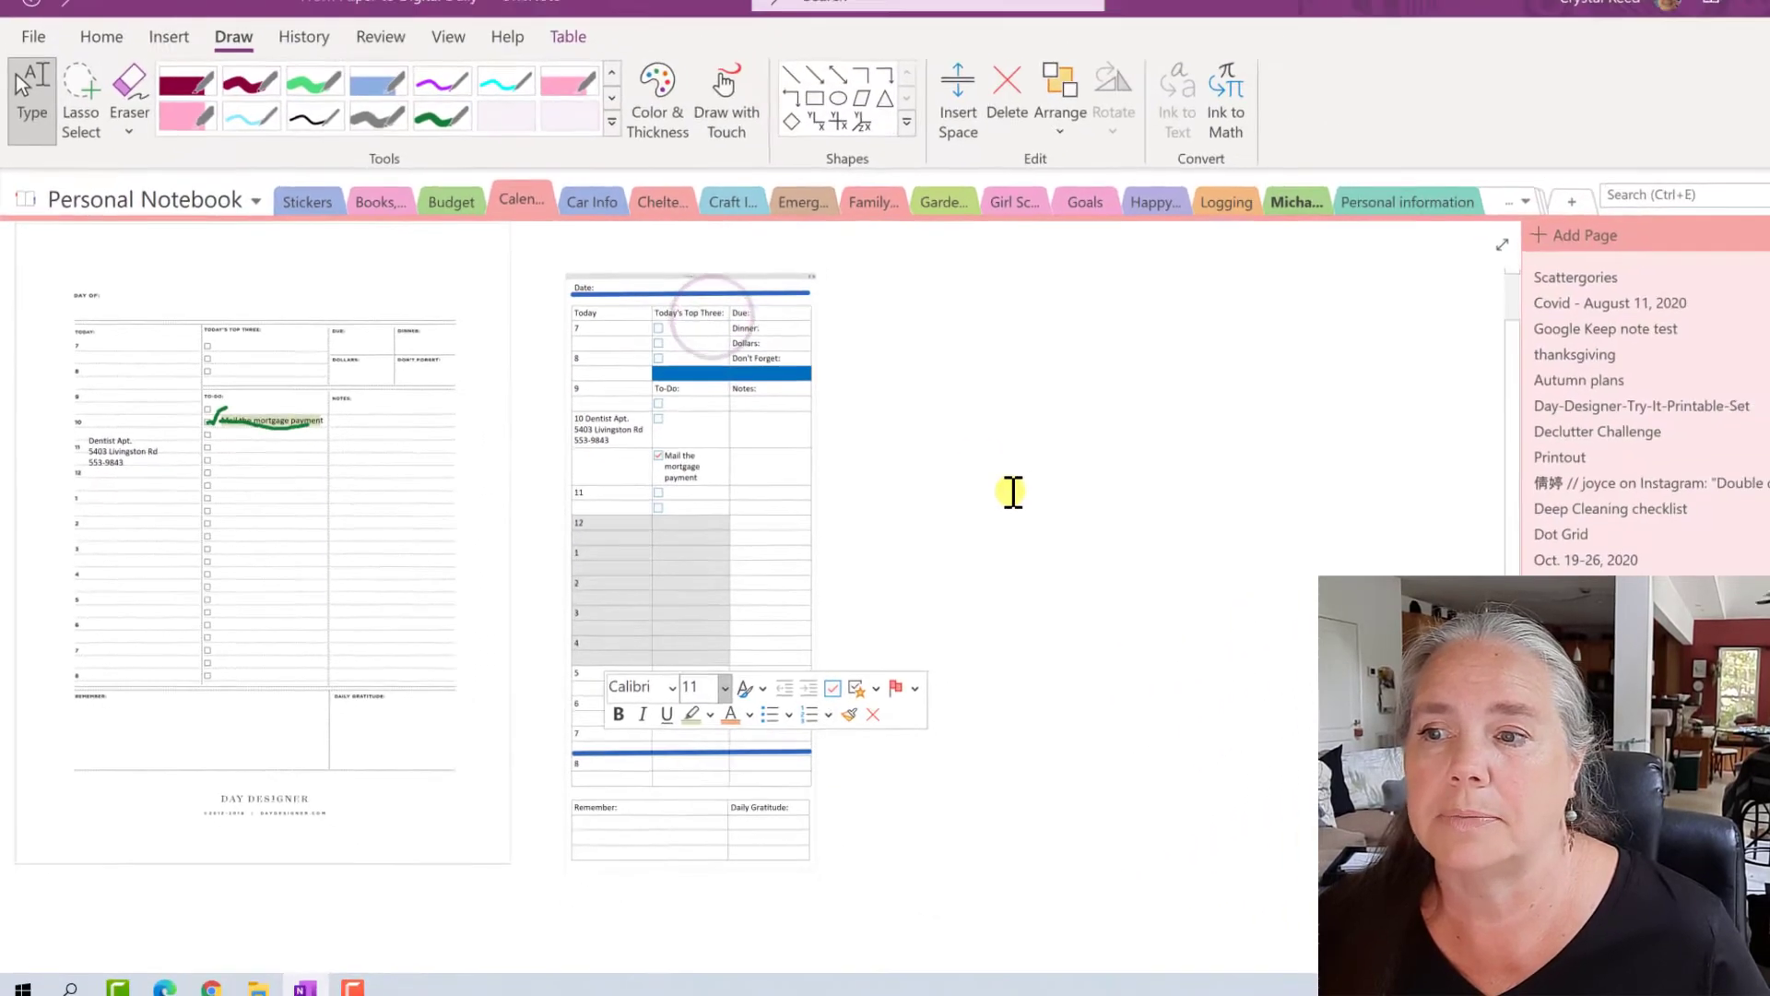
pyautogui.click(1337, 445)
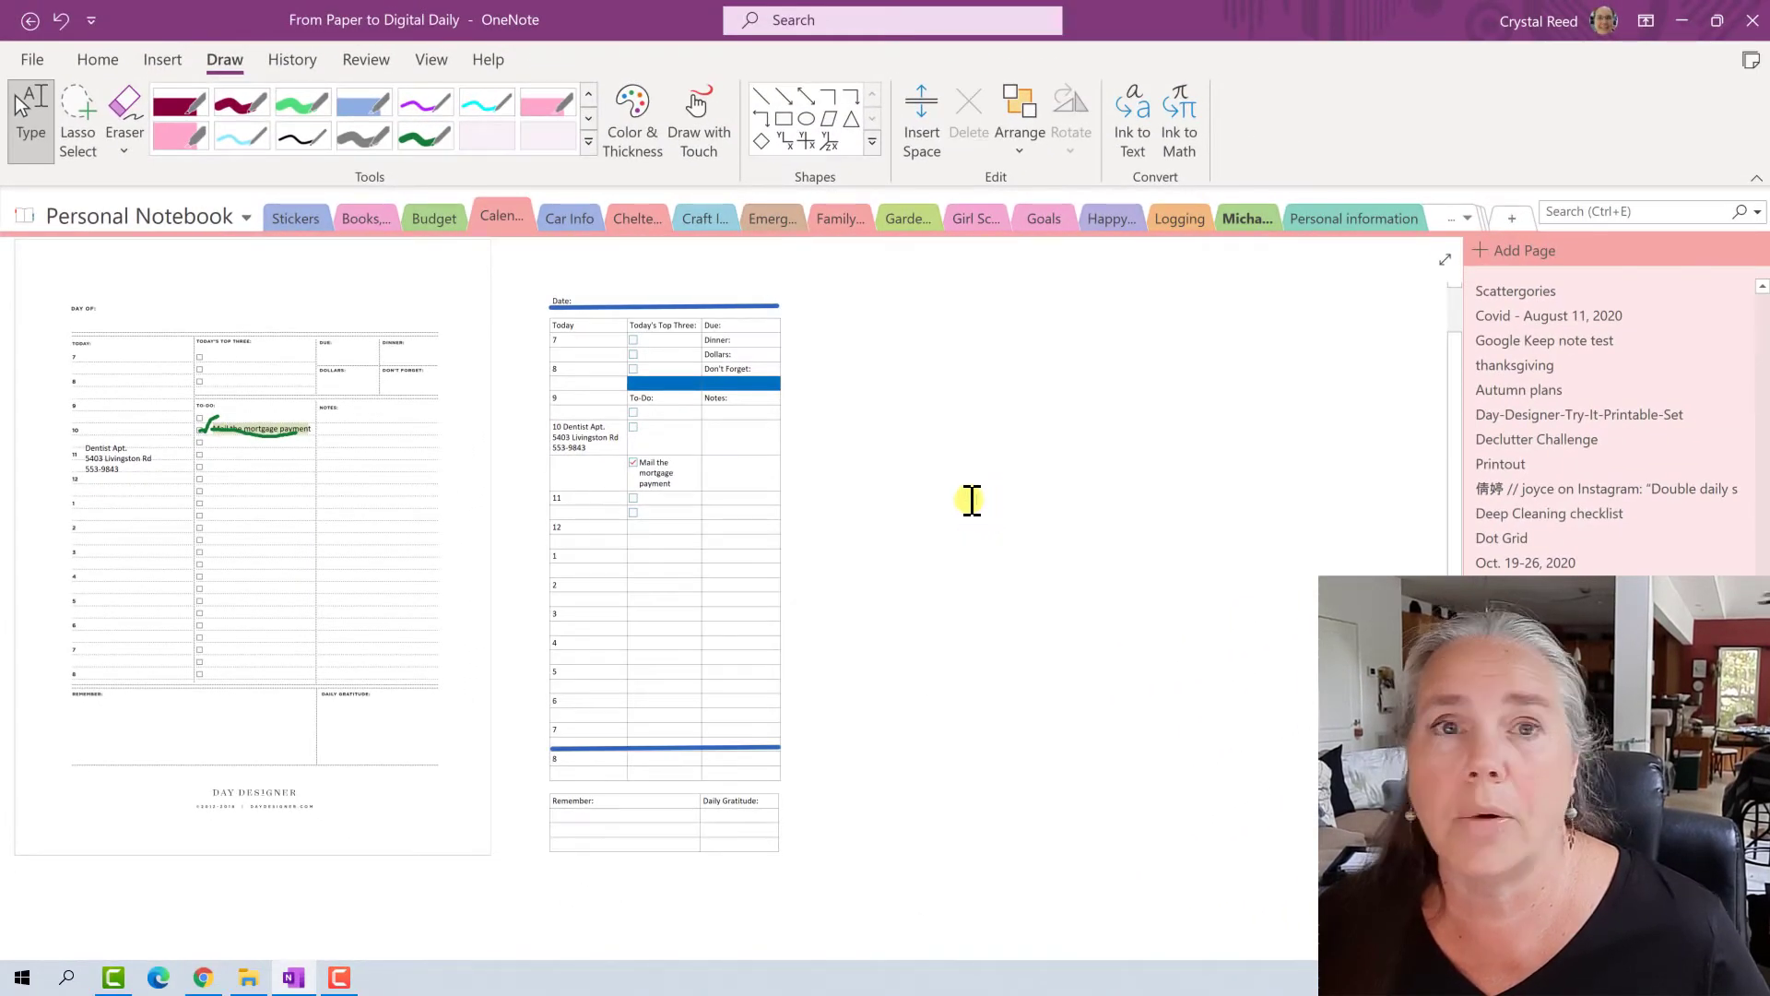
# Step: Lasso the whole table planner with its blue lines, copy it, and paste the duplicate in the blank space beside it
pyautogui.click(77, 116)
pyautogui.moveTo(591, 268)
pyautogui.mouseDown()
pyautogui.moveTo(541, 280)
pyautogui.moveTo(507, 400)
pyautogui.moveTo(483, 645)
pyautogui.moveTo(535, 876)
pyautogui.moveTo(750, 921)
pyautogui.moveTo(877, 715)
pyautogui.moveTo(901, 391)
pyautogui.moveTo(777, 269)
pyautogui.moveTo(580, 268)
pyautogui.moveTo(551, 295)
pyautogui.mouseUp()
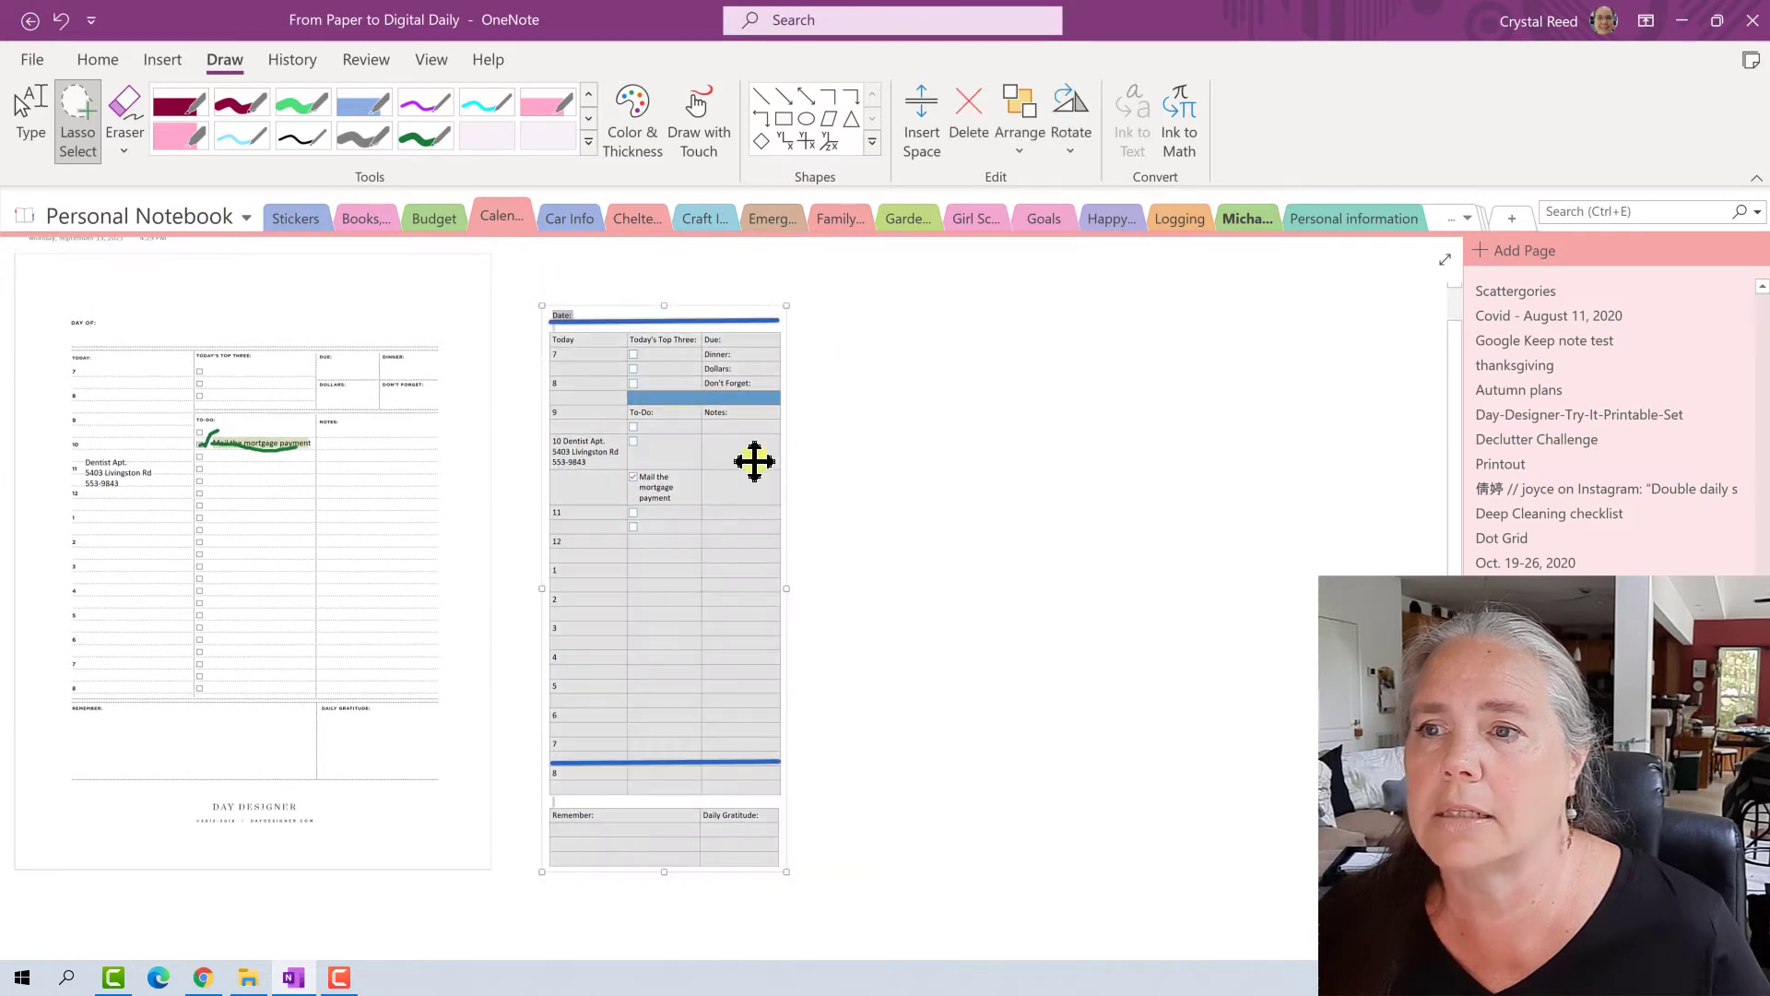
pyautogui.rightClick(657, 457)
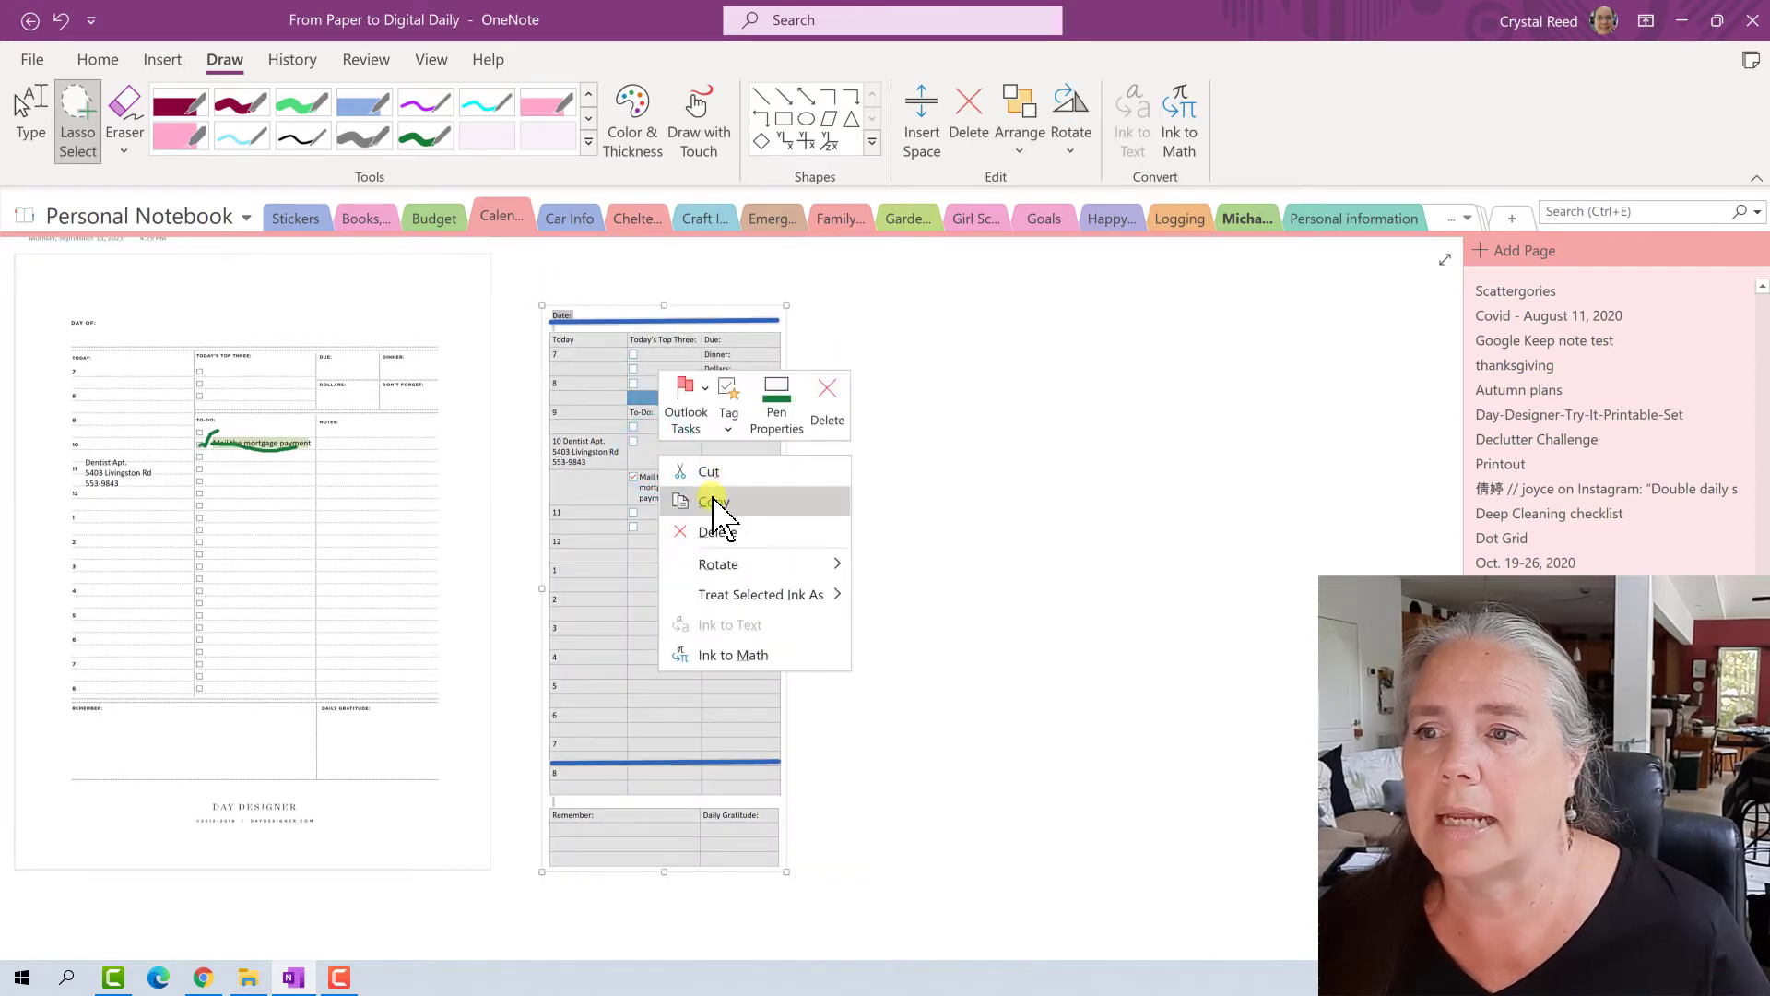
pyautogui.click(715, 504)
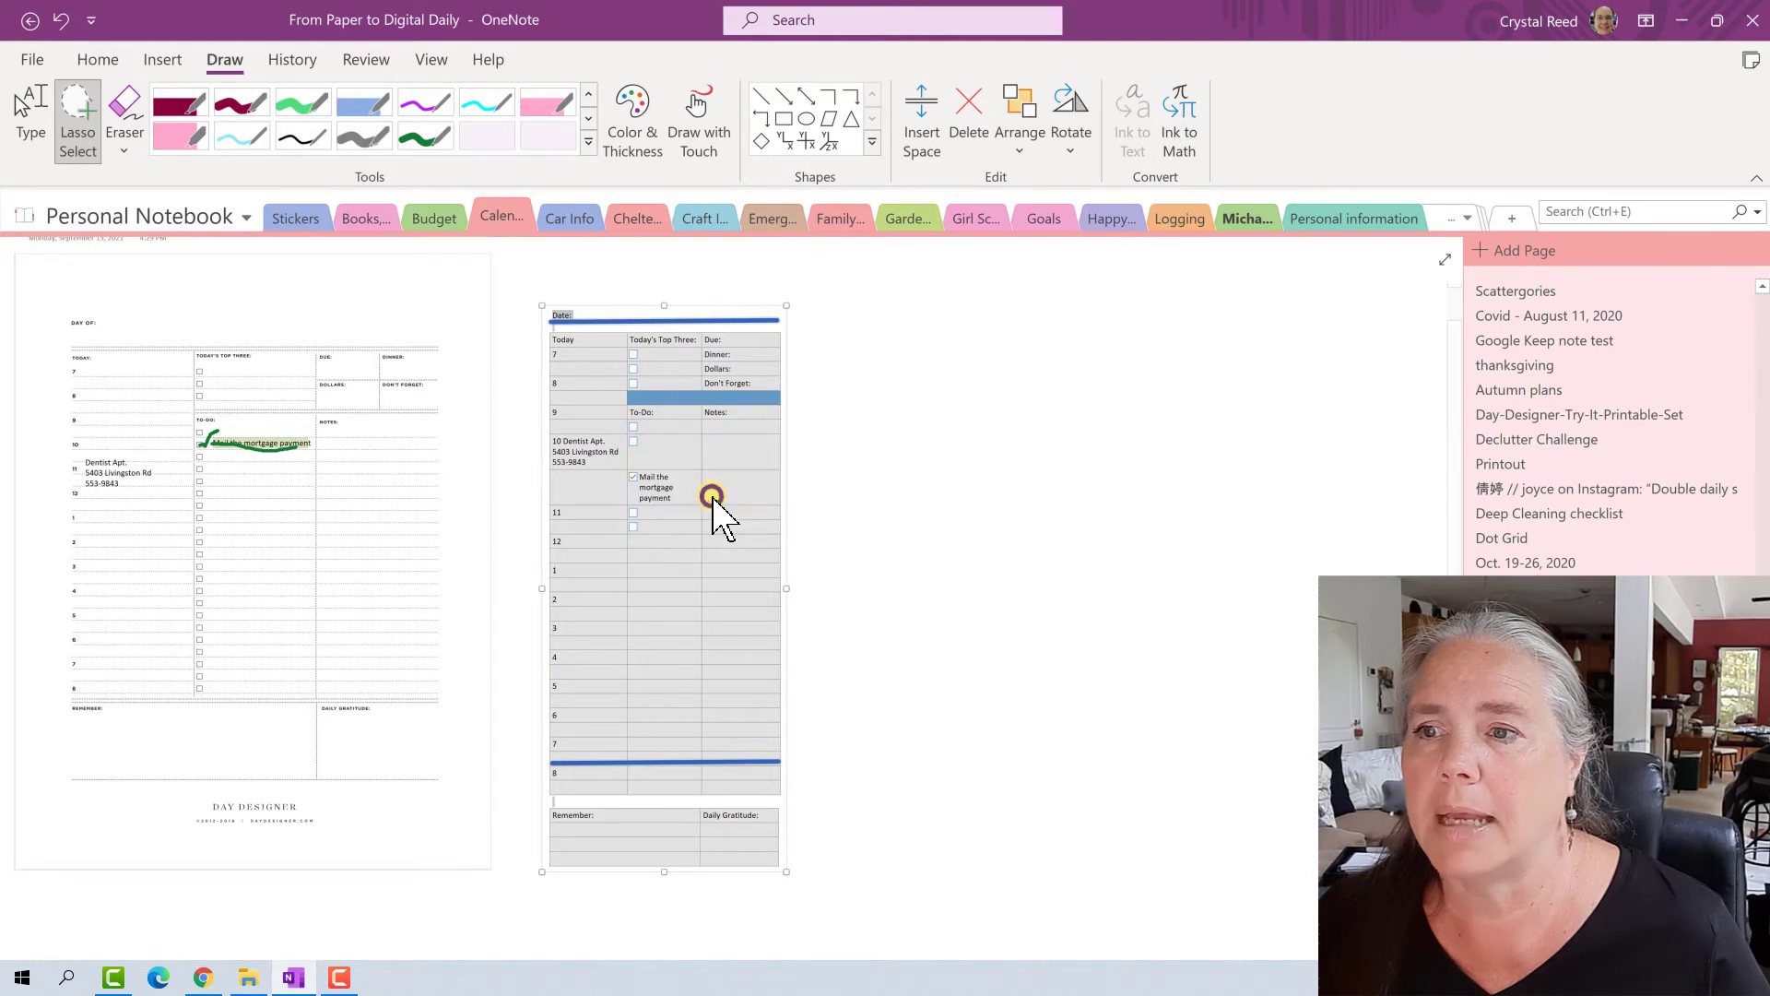
pyautogui.click(853, 314)
pyautogui.rightClick(849, 314)
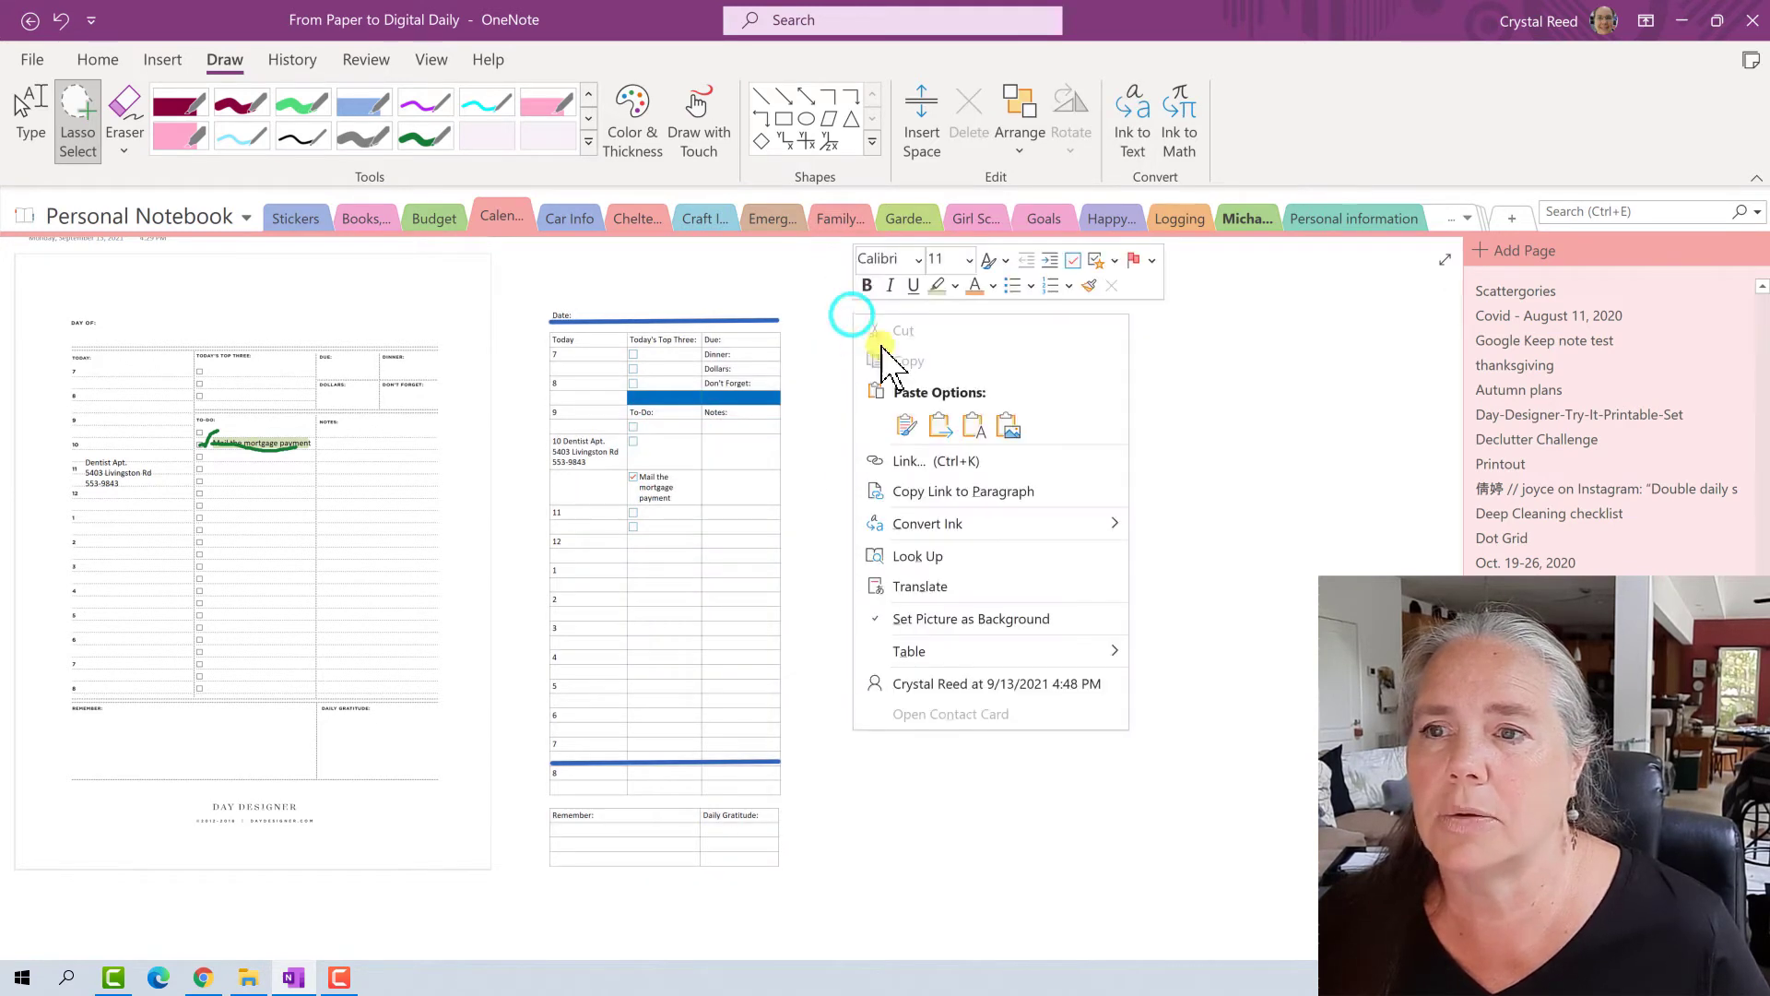
pyautogui.click(904, 423)
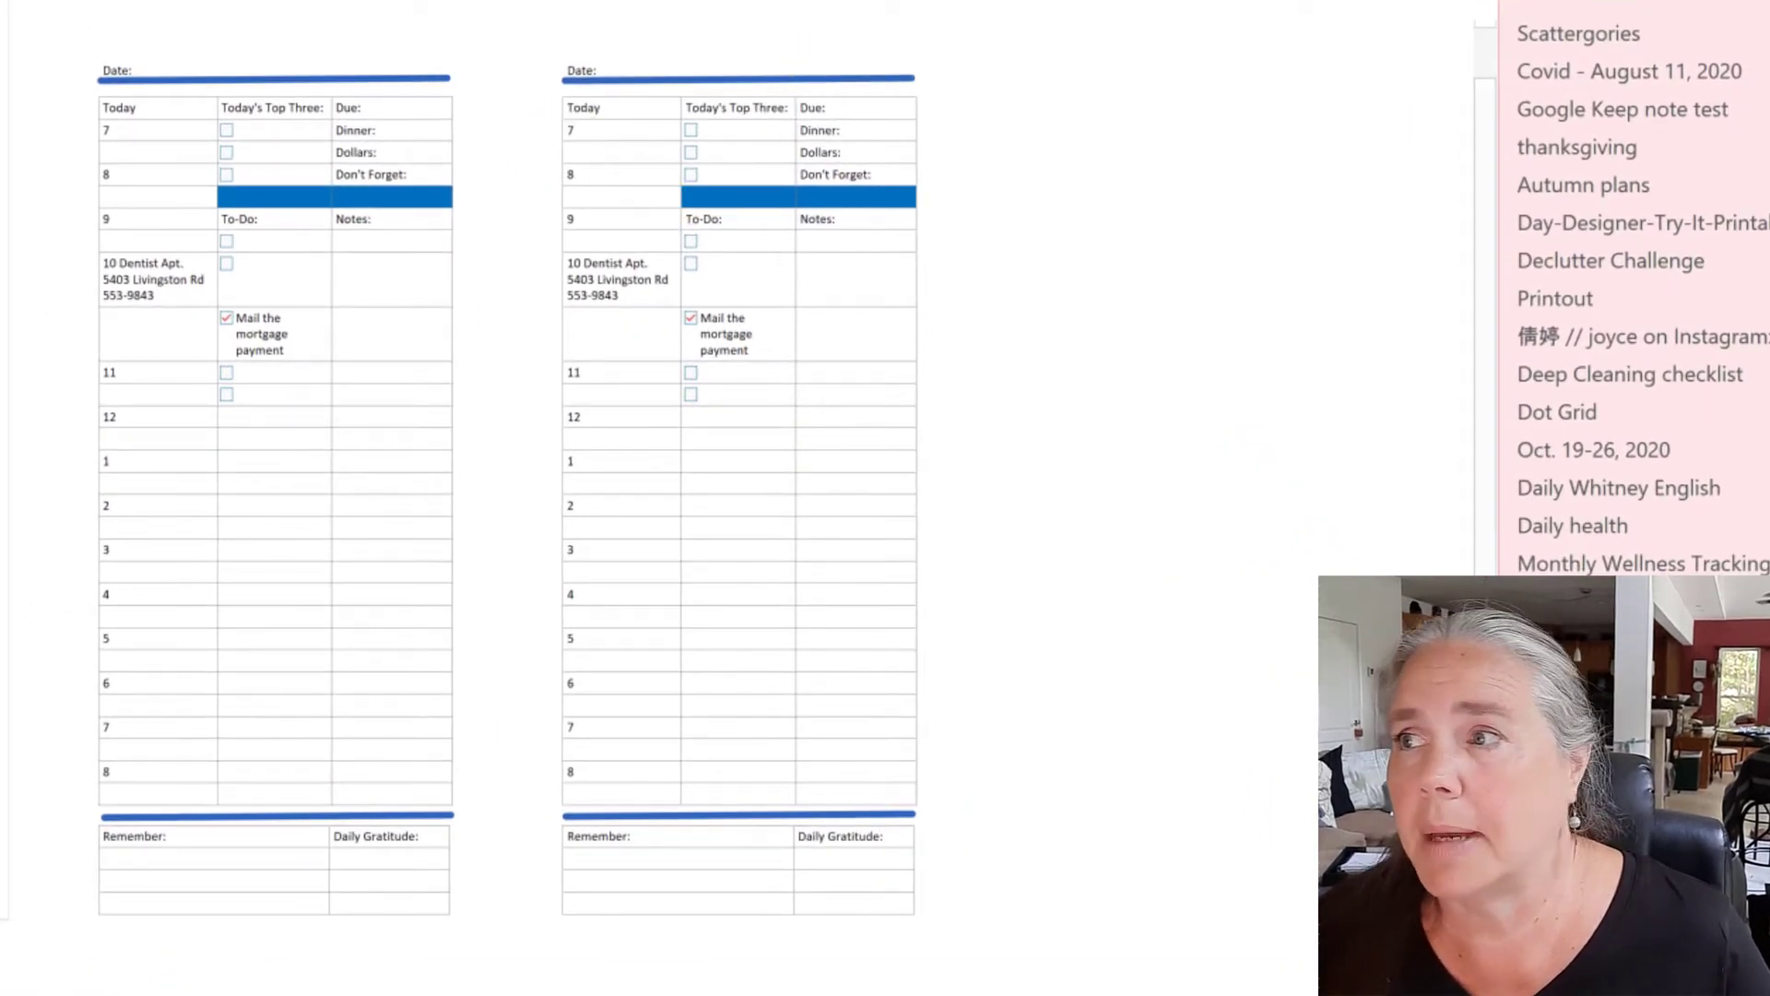
# Step: Clear the hours and the dentist appointment from the Today column of the duplicated planner
pyautogui.click(573, 129)
pyautogui.moveTo(570, 133); pyautogui.dragTo(594, 777)
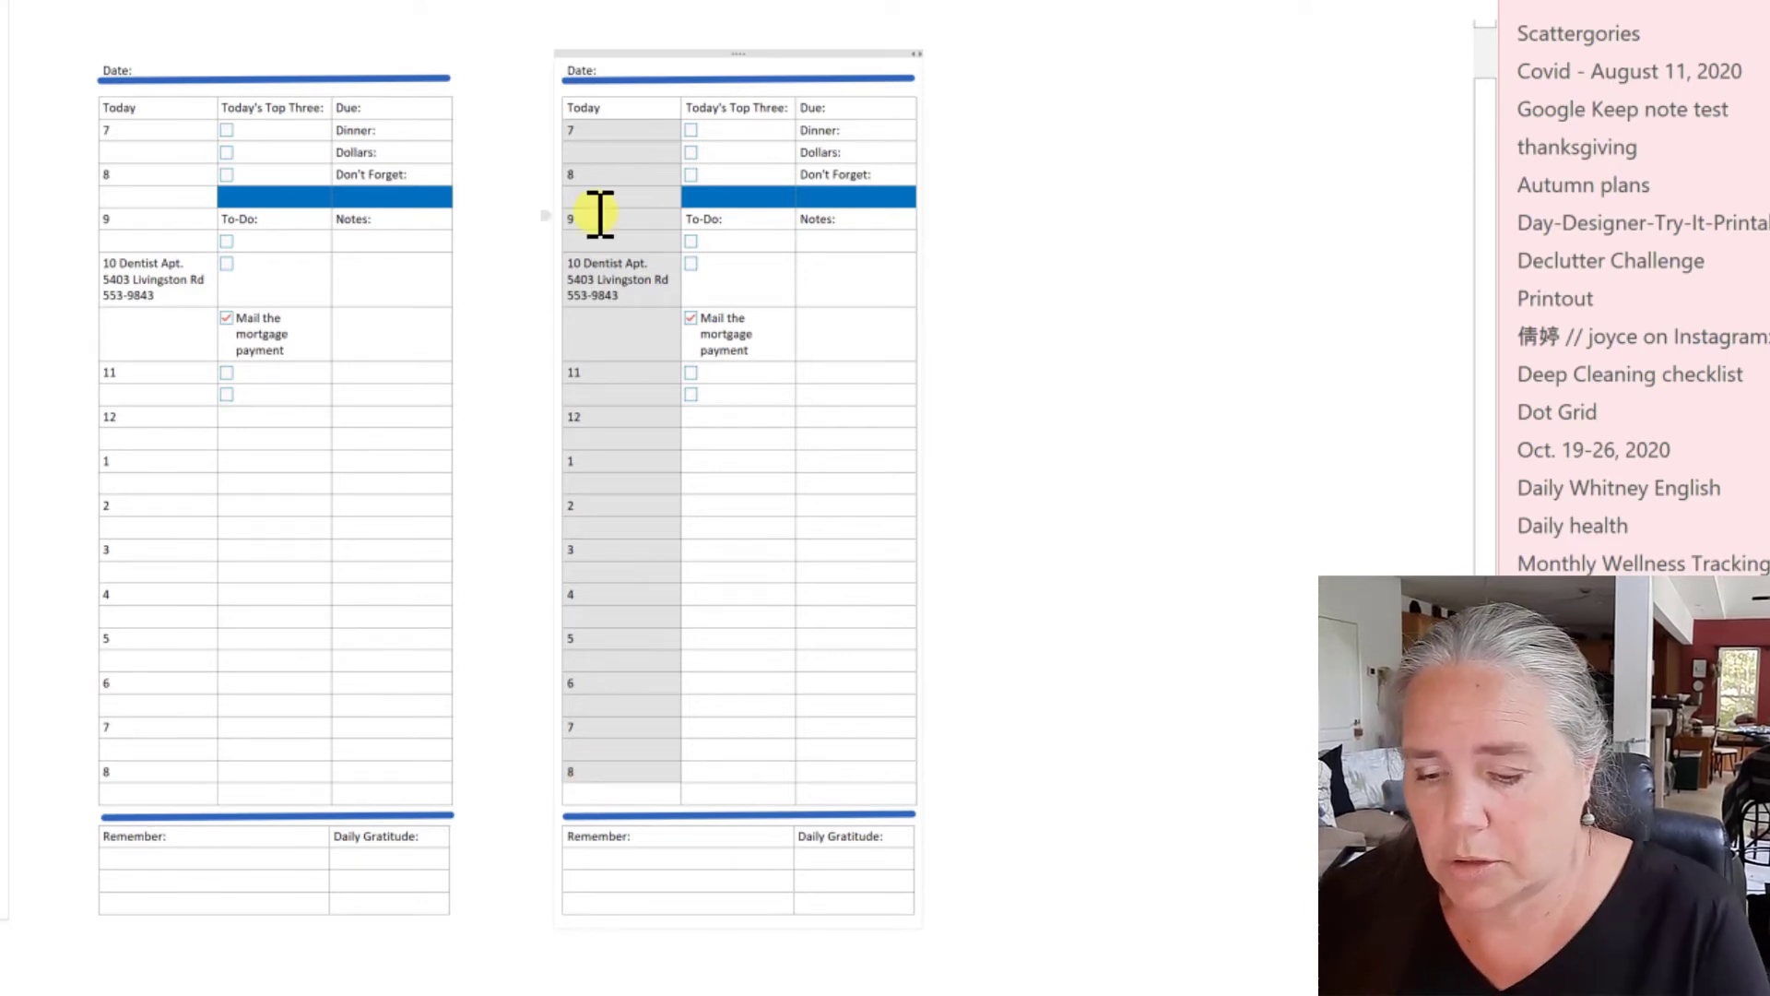
pyautogui.press('Delete')
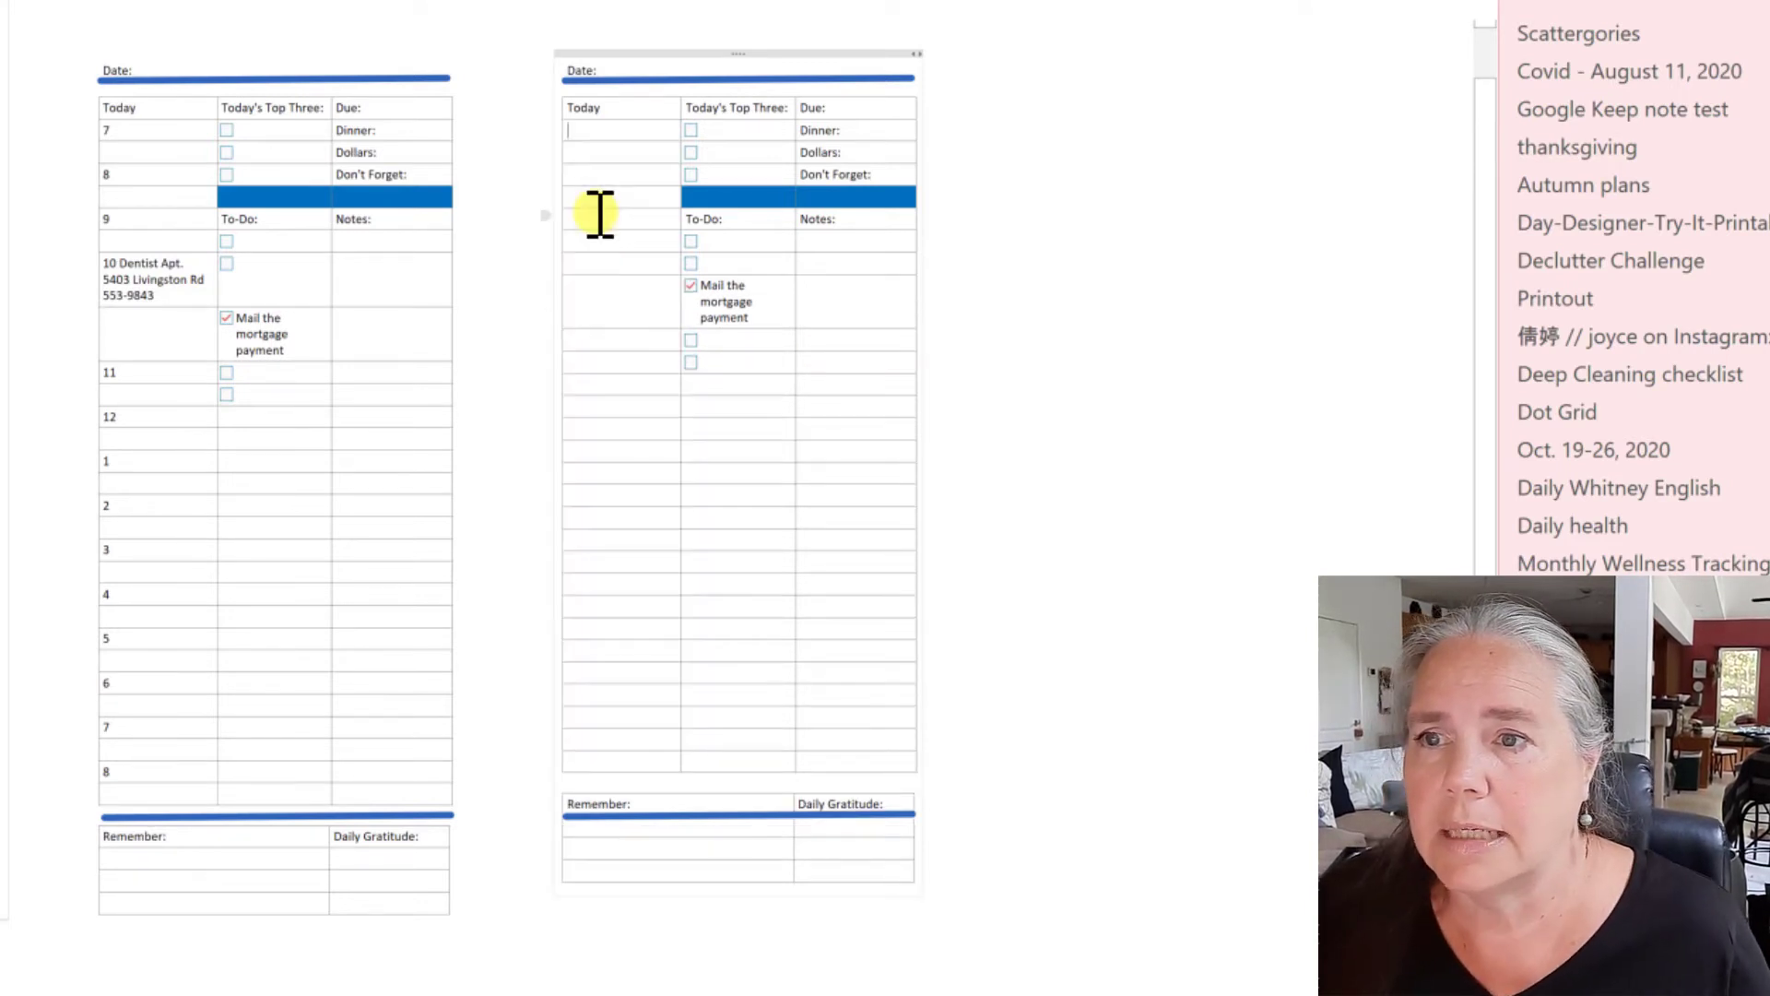
# Step: Enter the hours 5, 6, 7, 8 and 9 in every other cell of the duplicate's Today column, starting directly below the heading
pyautogui.click(590, 141)
pyautogui.write('5')
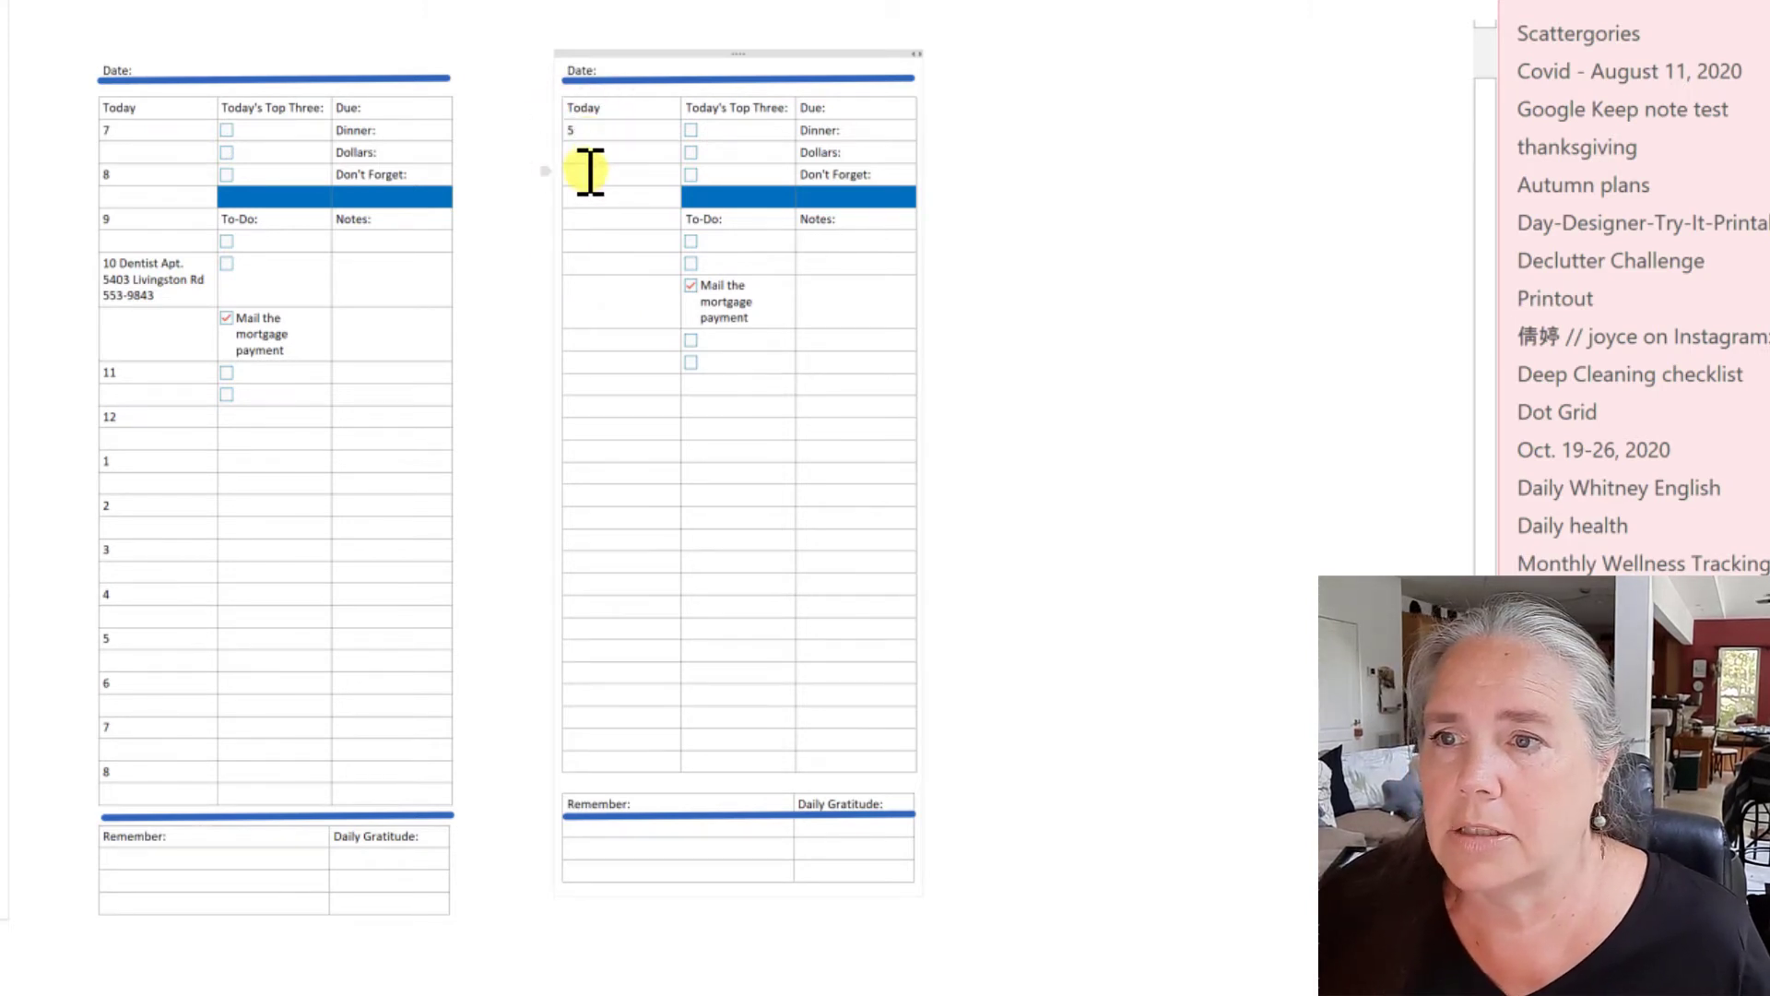
pyautogui.click(590, 173)
pyautogui.write('6')
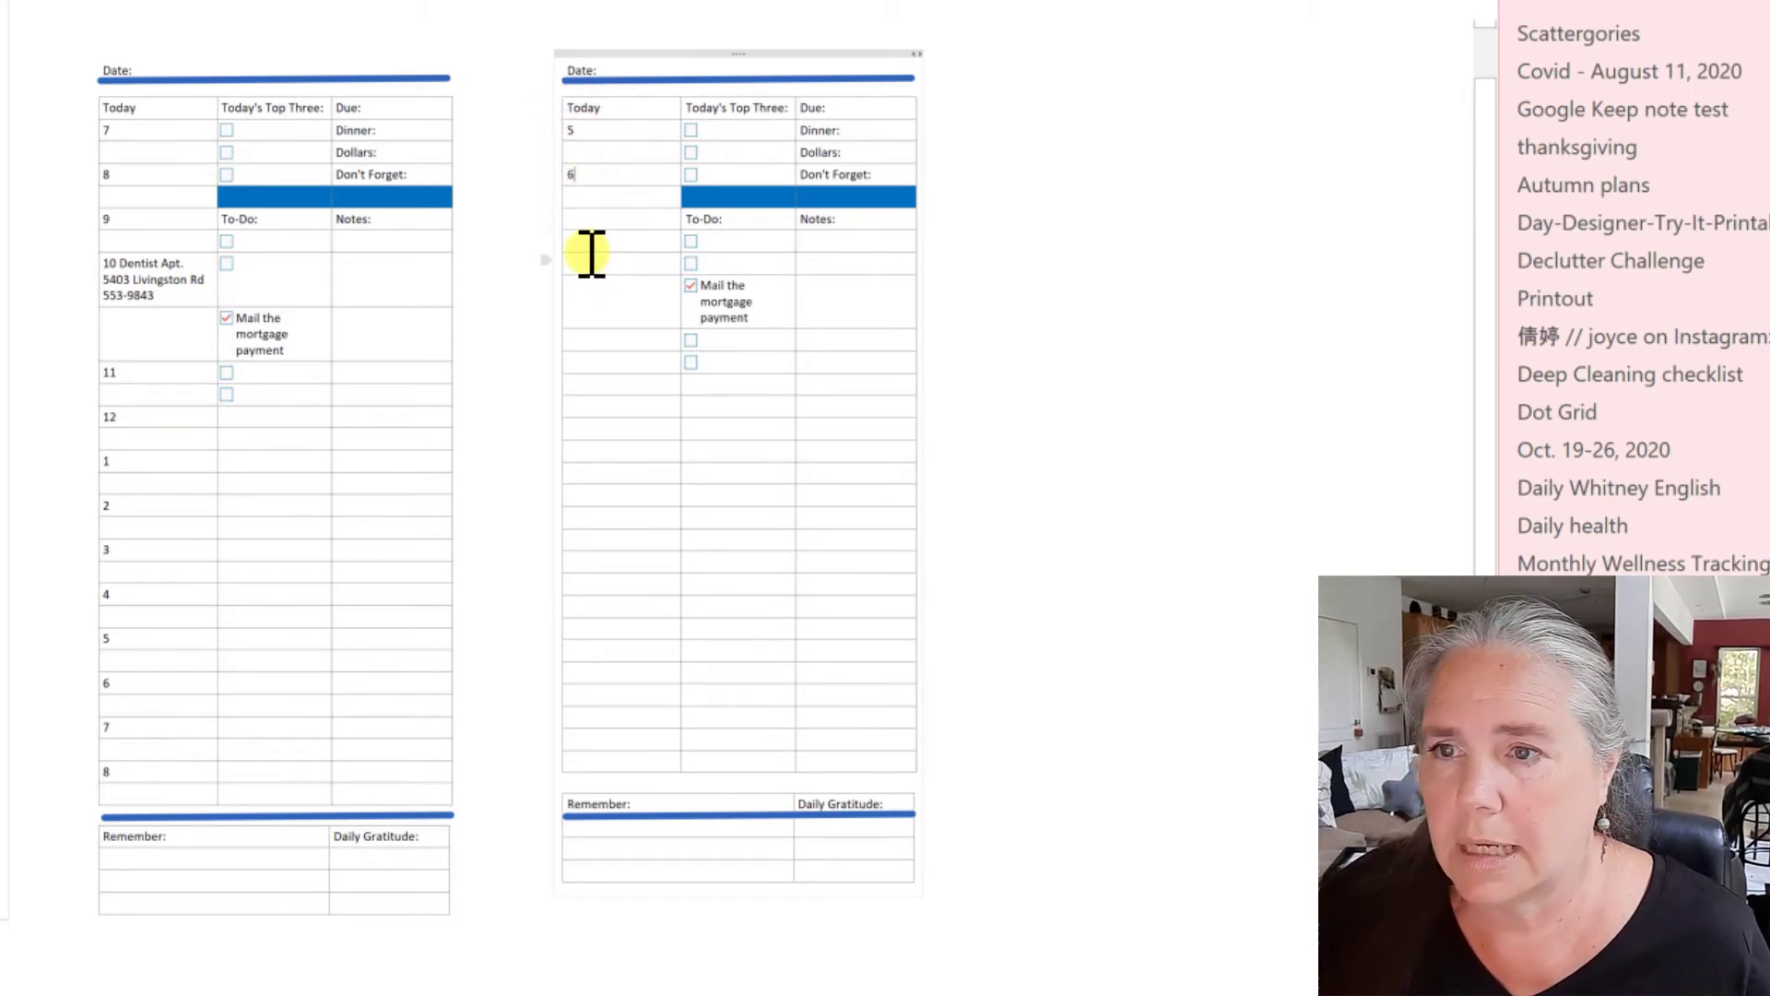
pyautogui.click(590, 218)
pyautogui.write('7')
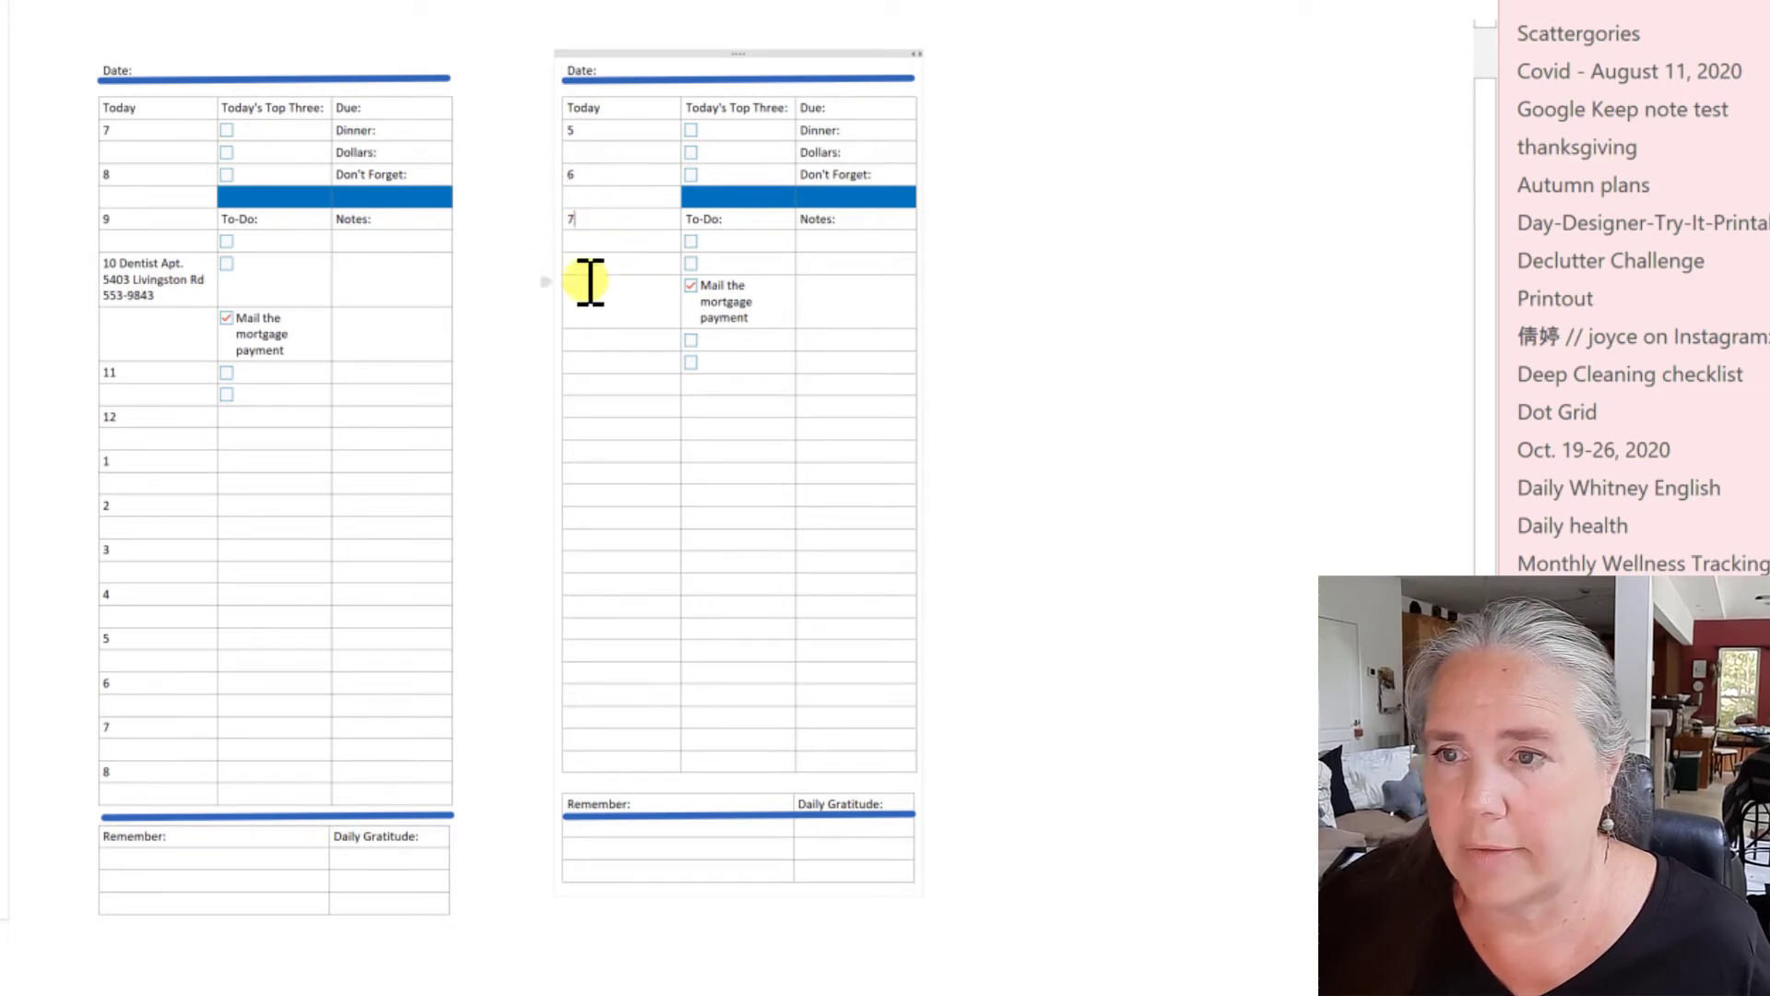
pyautogui.click(578, 262)
pyautogui.write('8')
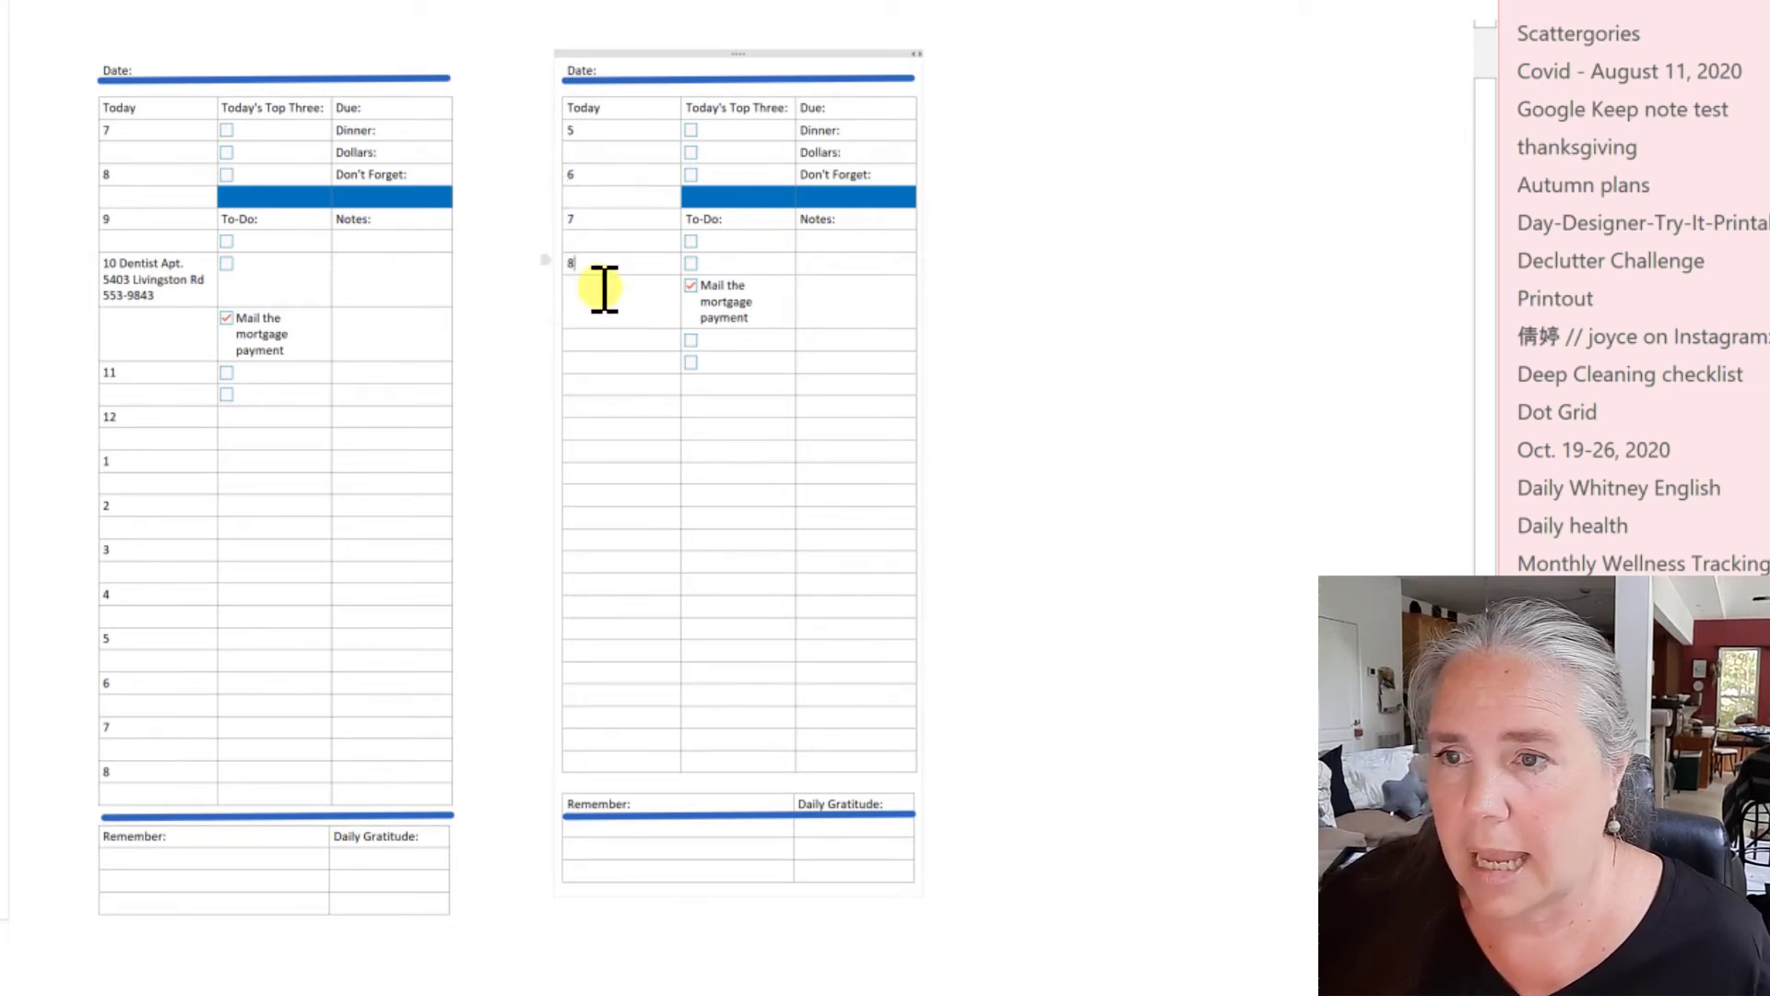
pyautogui.click(591, 340)
pyautogui.write('9')
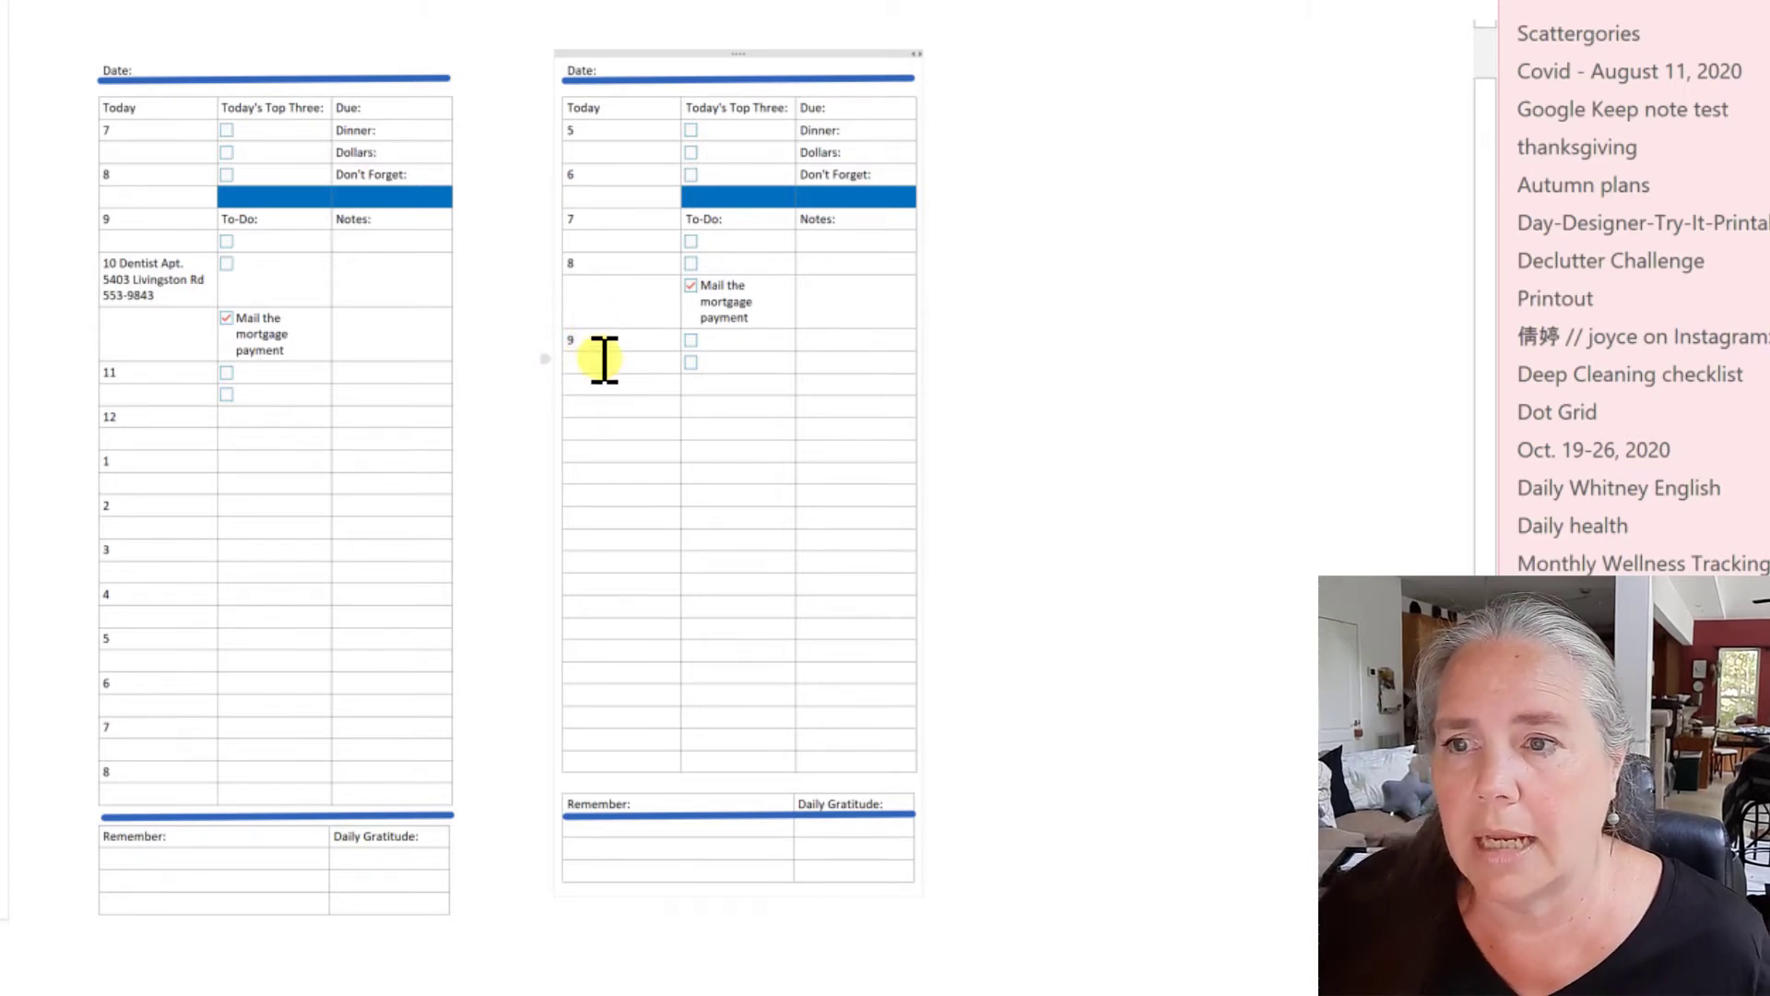
# Step: Enter 9:15, 9:30 and 9:45 in the three cells below 9 in the duplicate's Today column
pyautogui.click(600, 357)
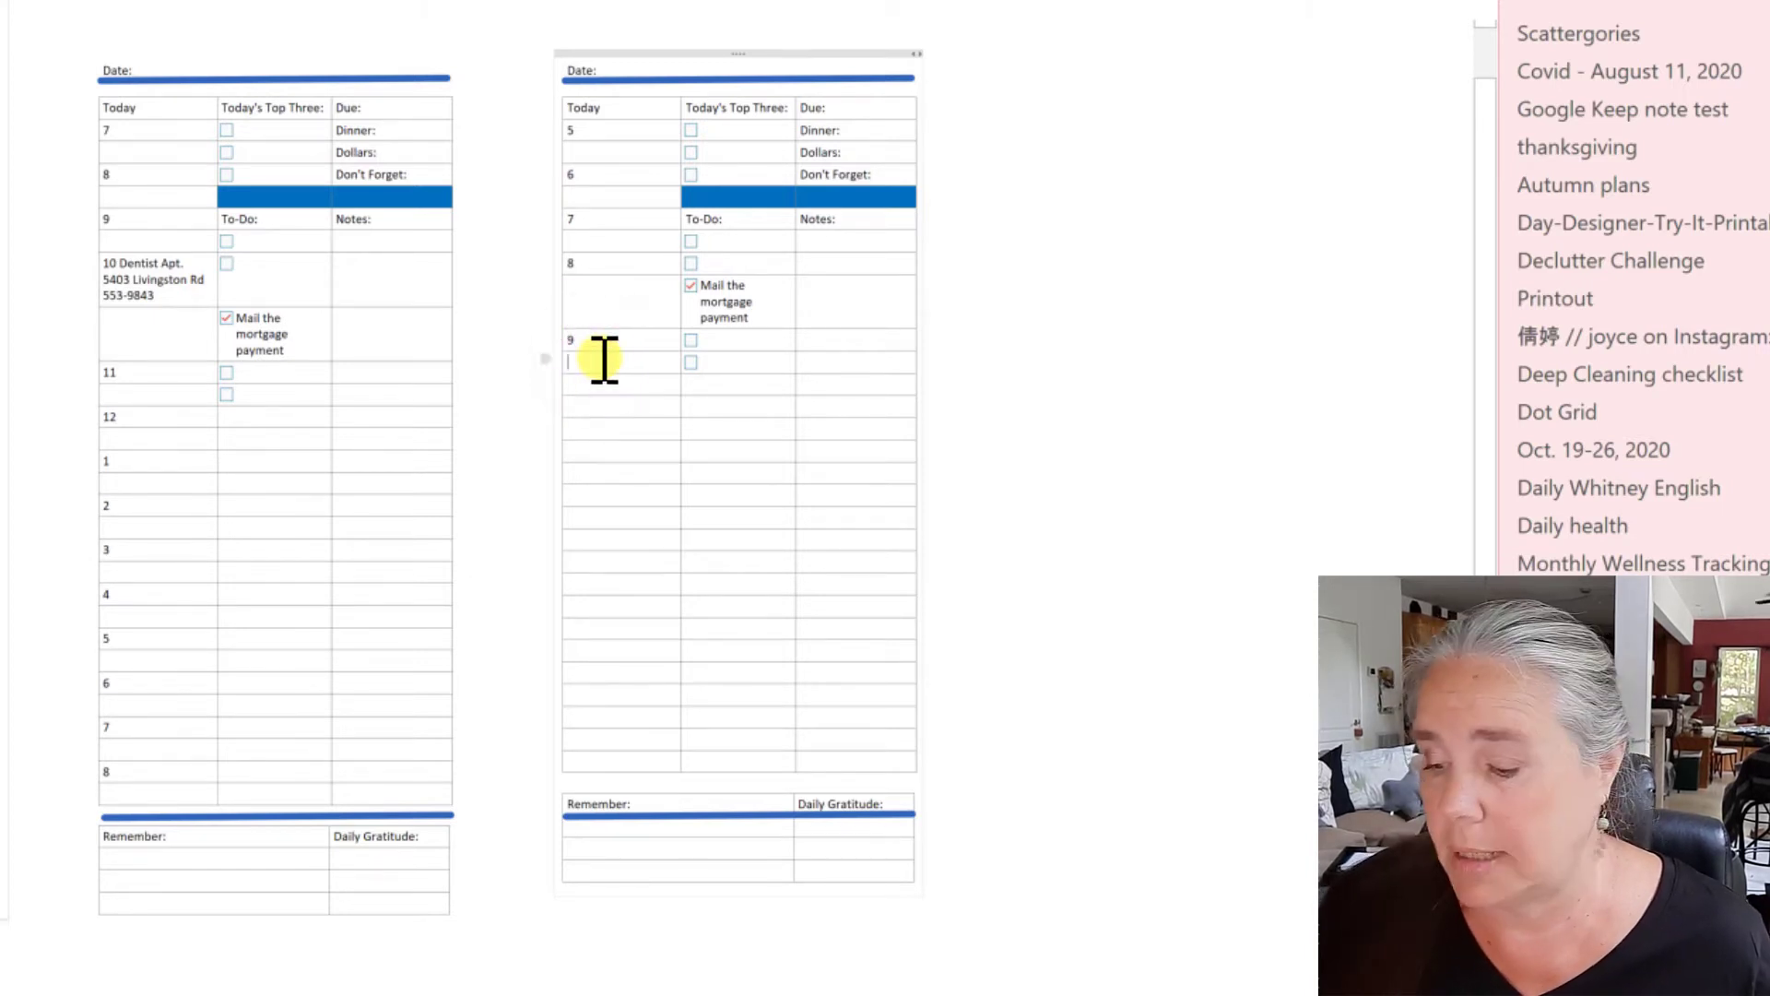
pyautogui.write('9:30')
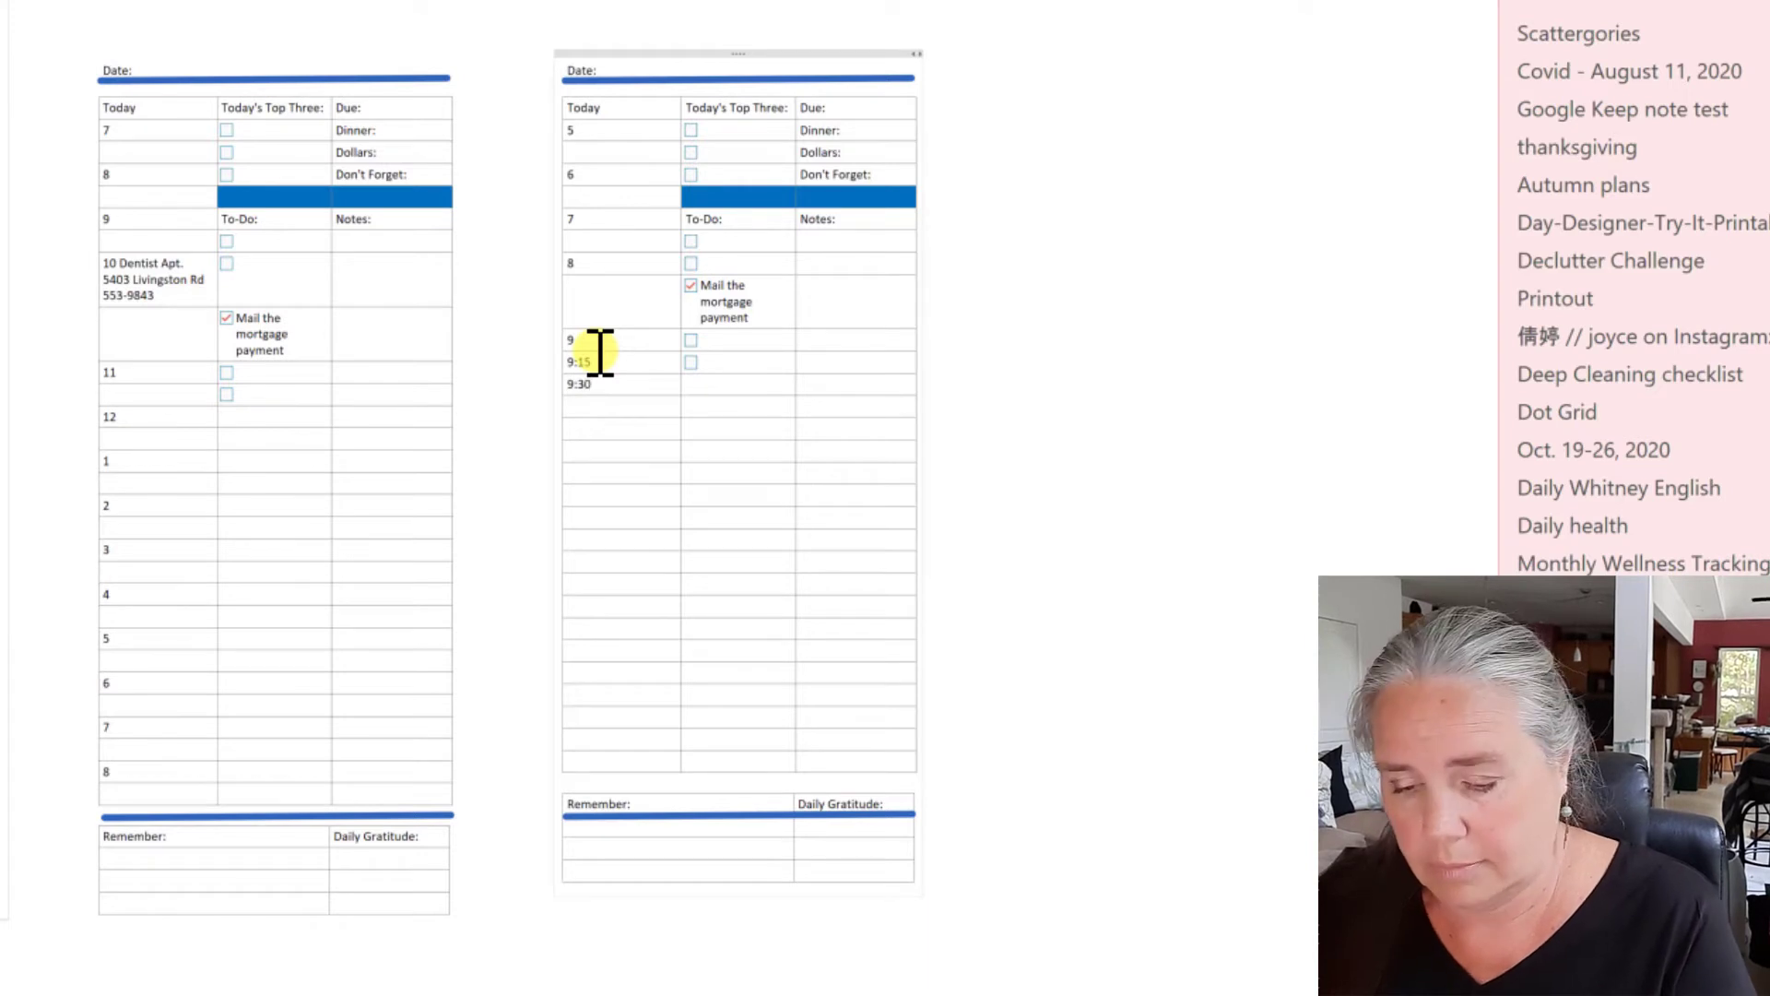
pyautogui.press('Return')
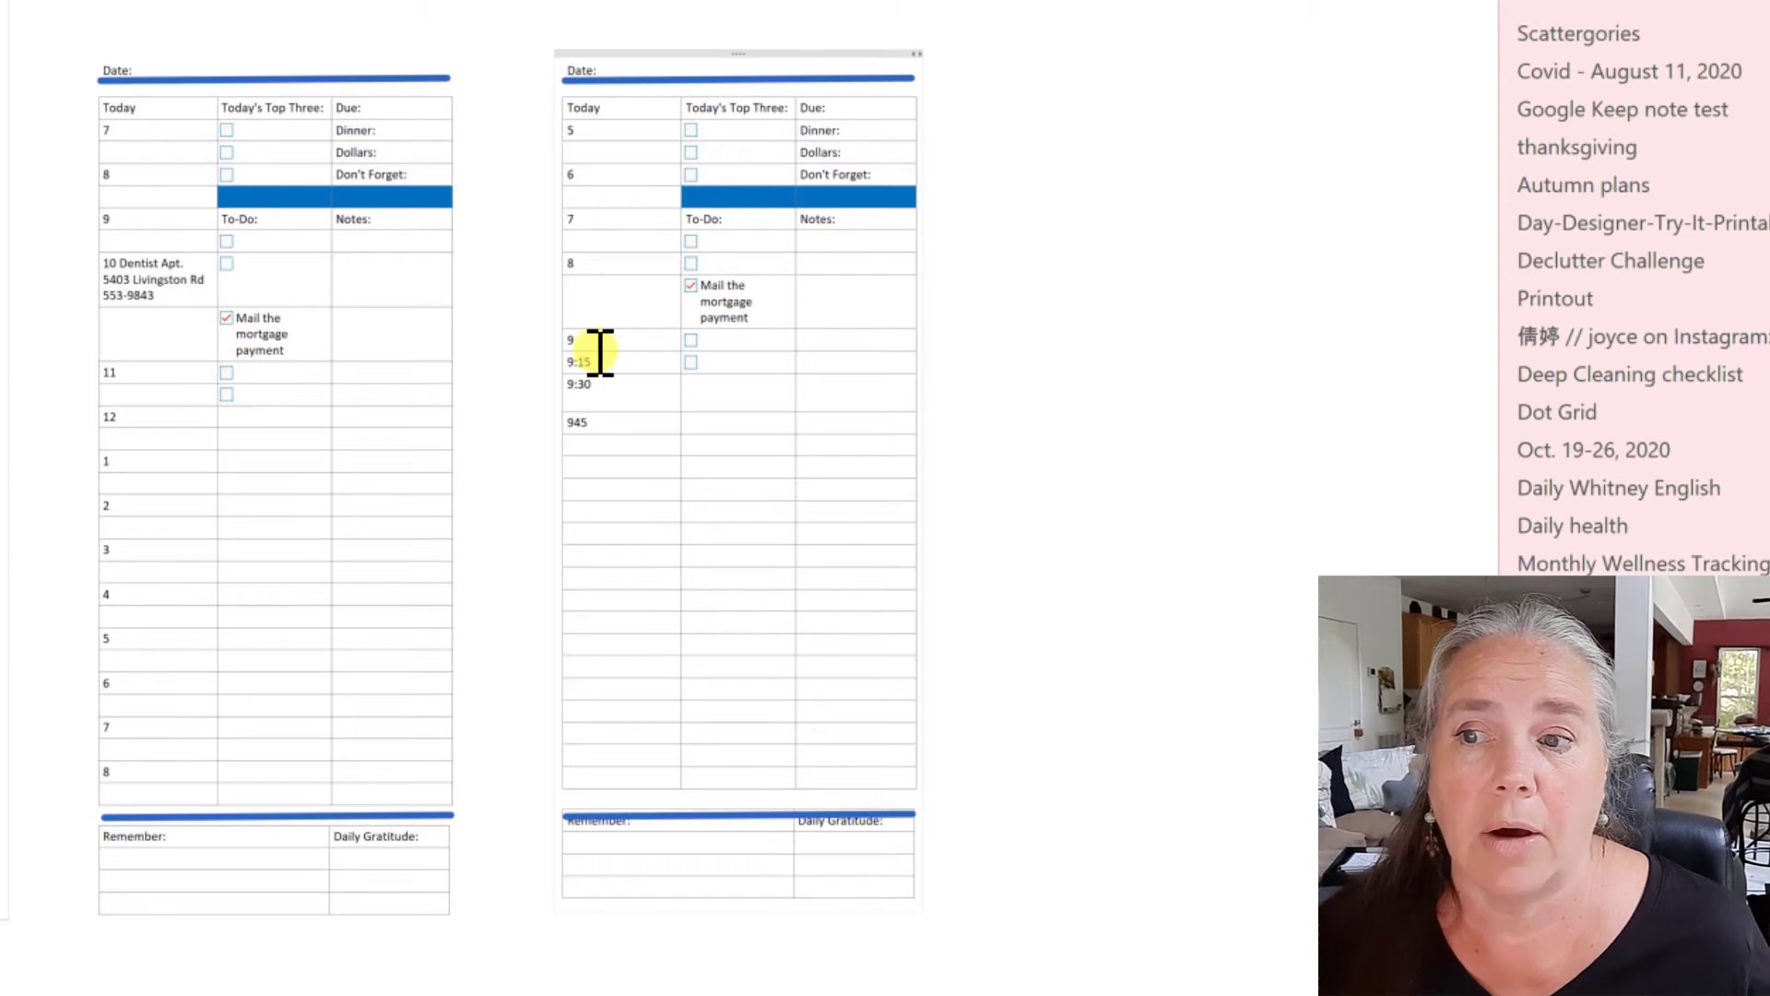
pyautogui.click(599, 401)
pyautogui.press('BackSpace')
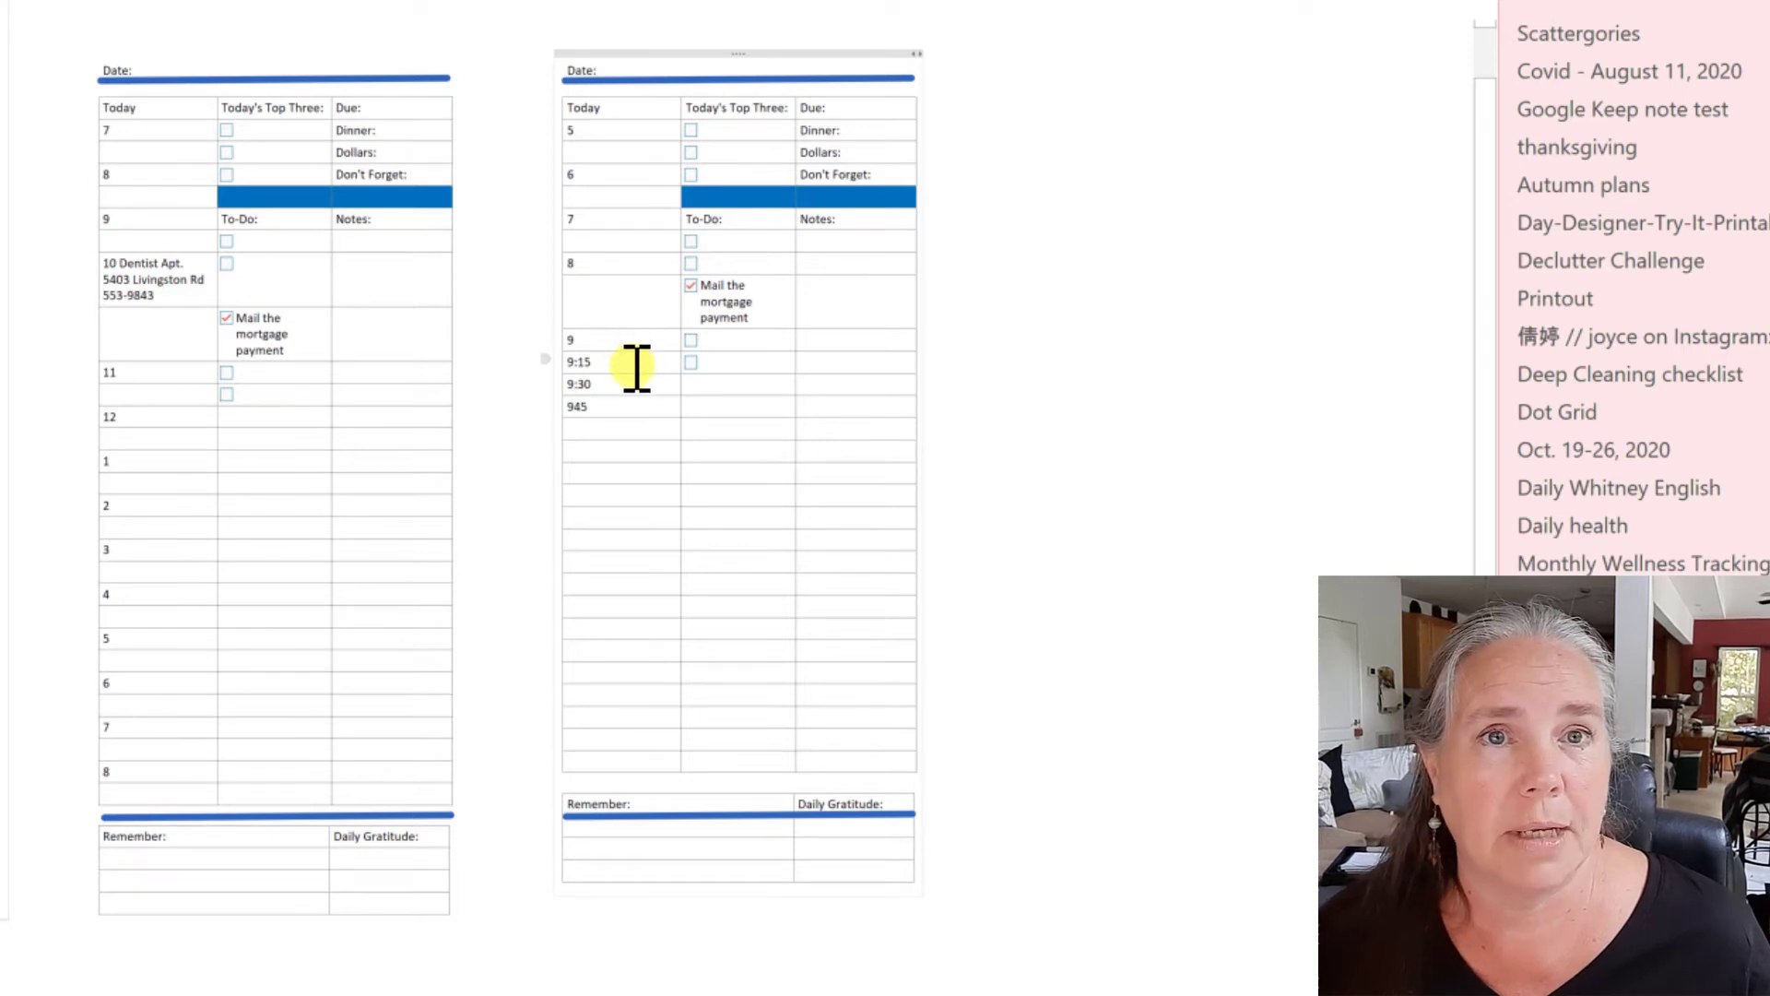
pyautogui.click(571, 417)
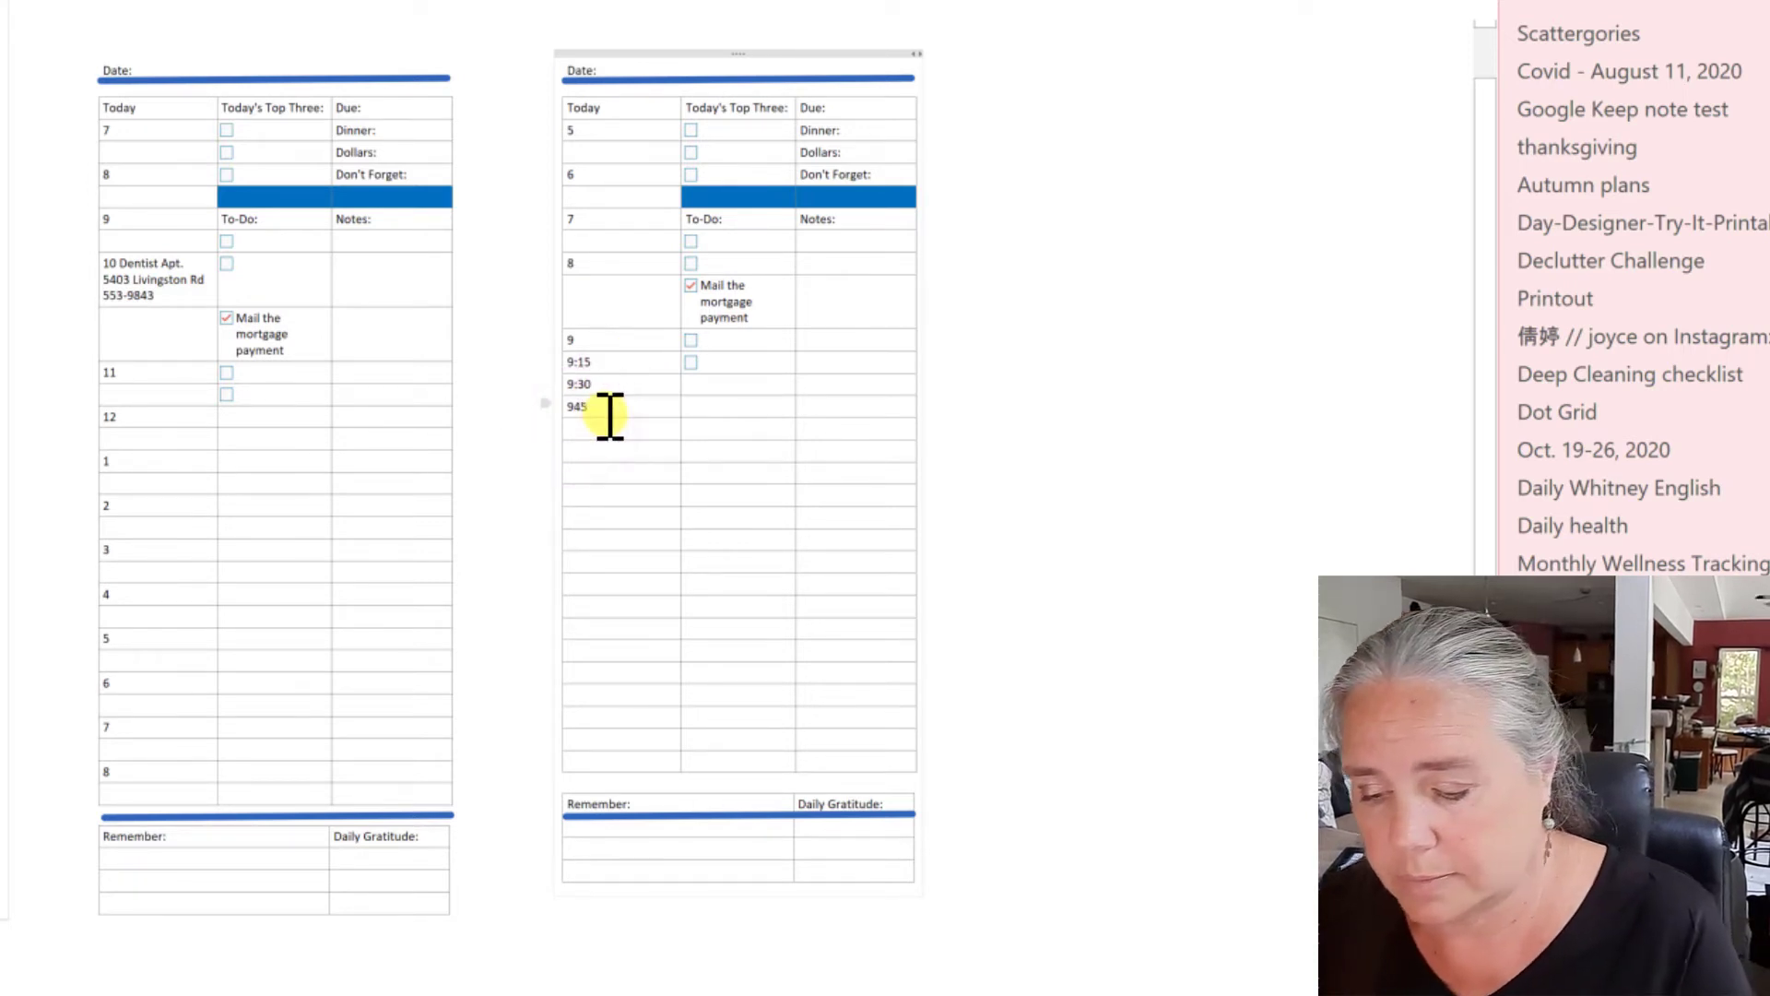
pyautogui.write(':')
pyautogui.click(628, 445)
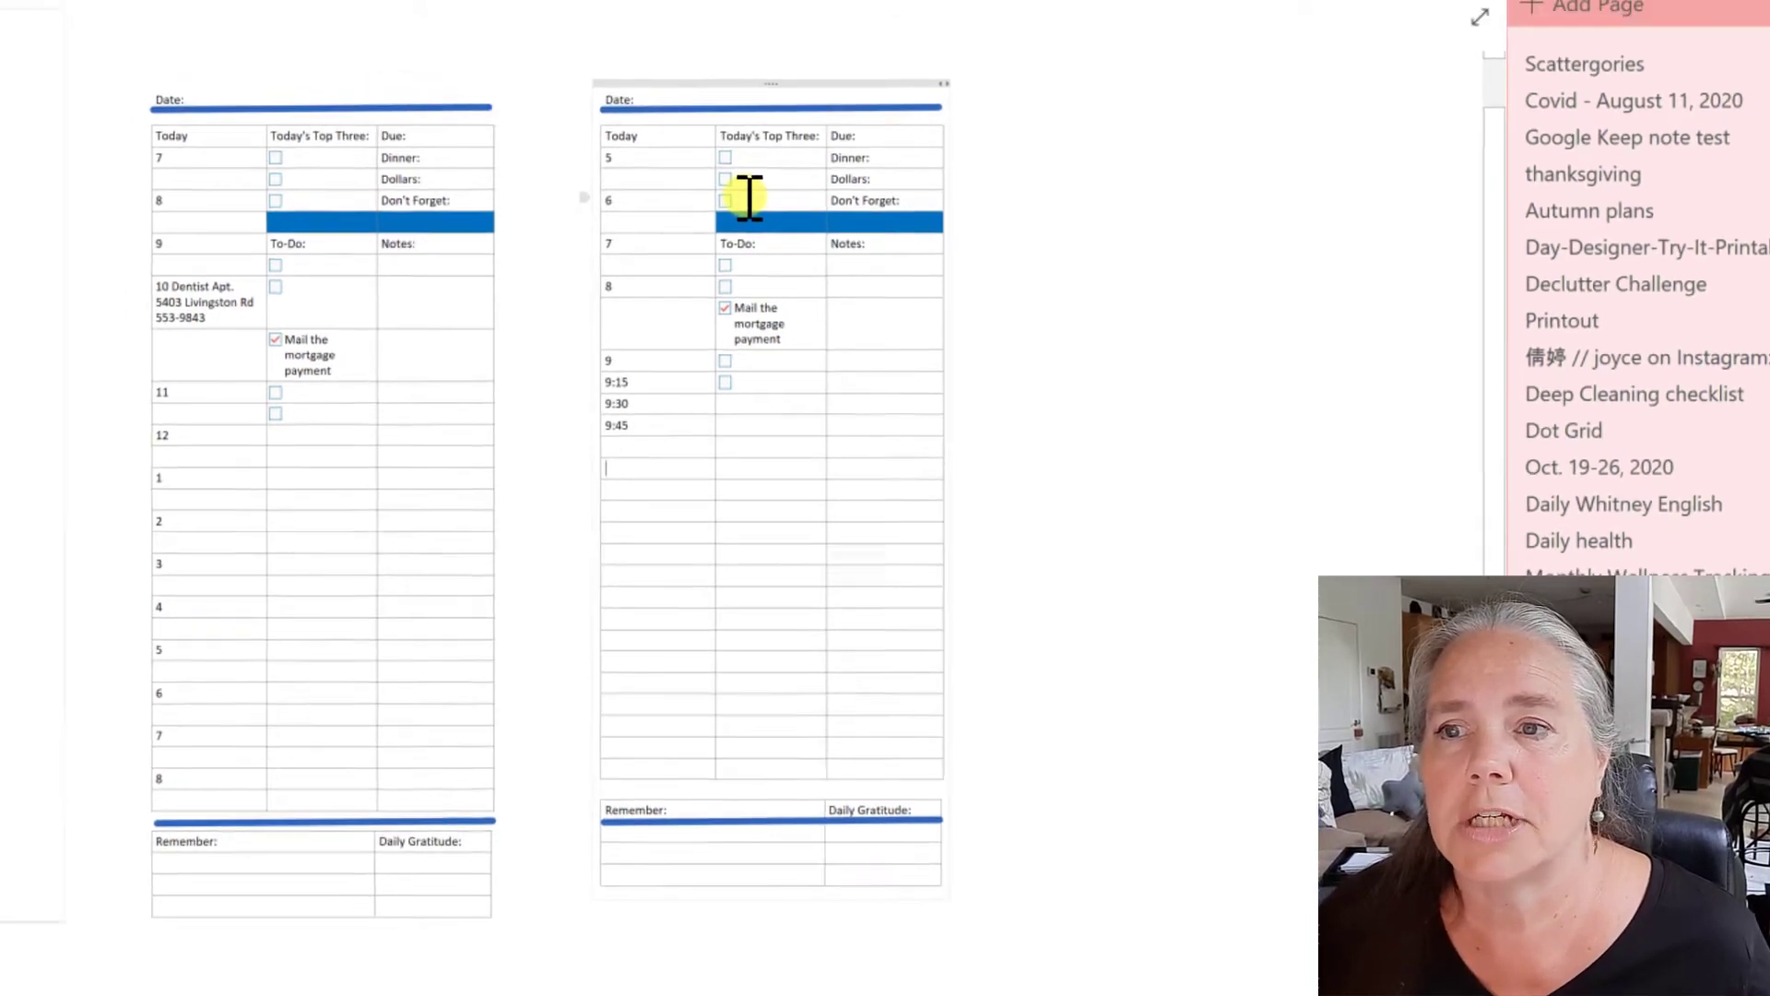
# Step: Replace the three checkboxes under Today's Top Three in the duplicated planner with Important star tags
pyautogui.click(712, 175)
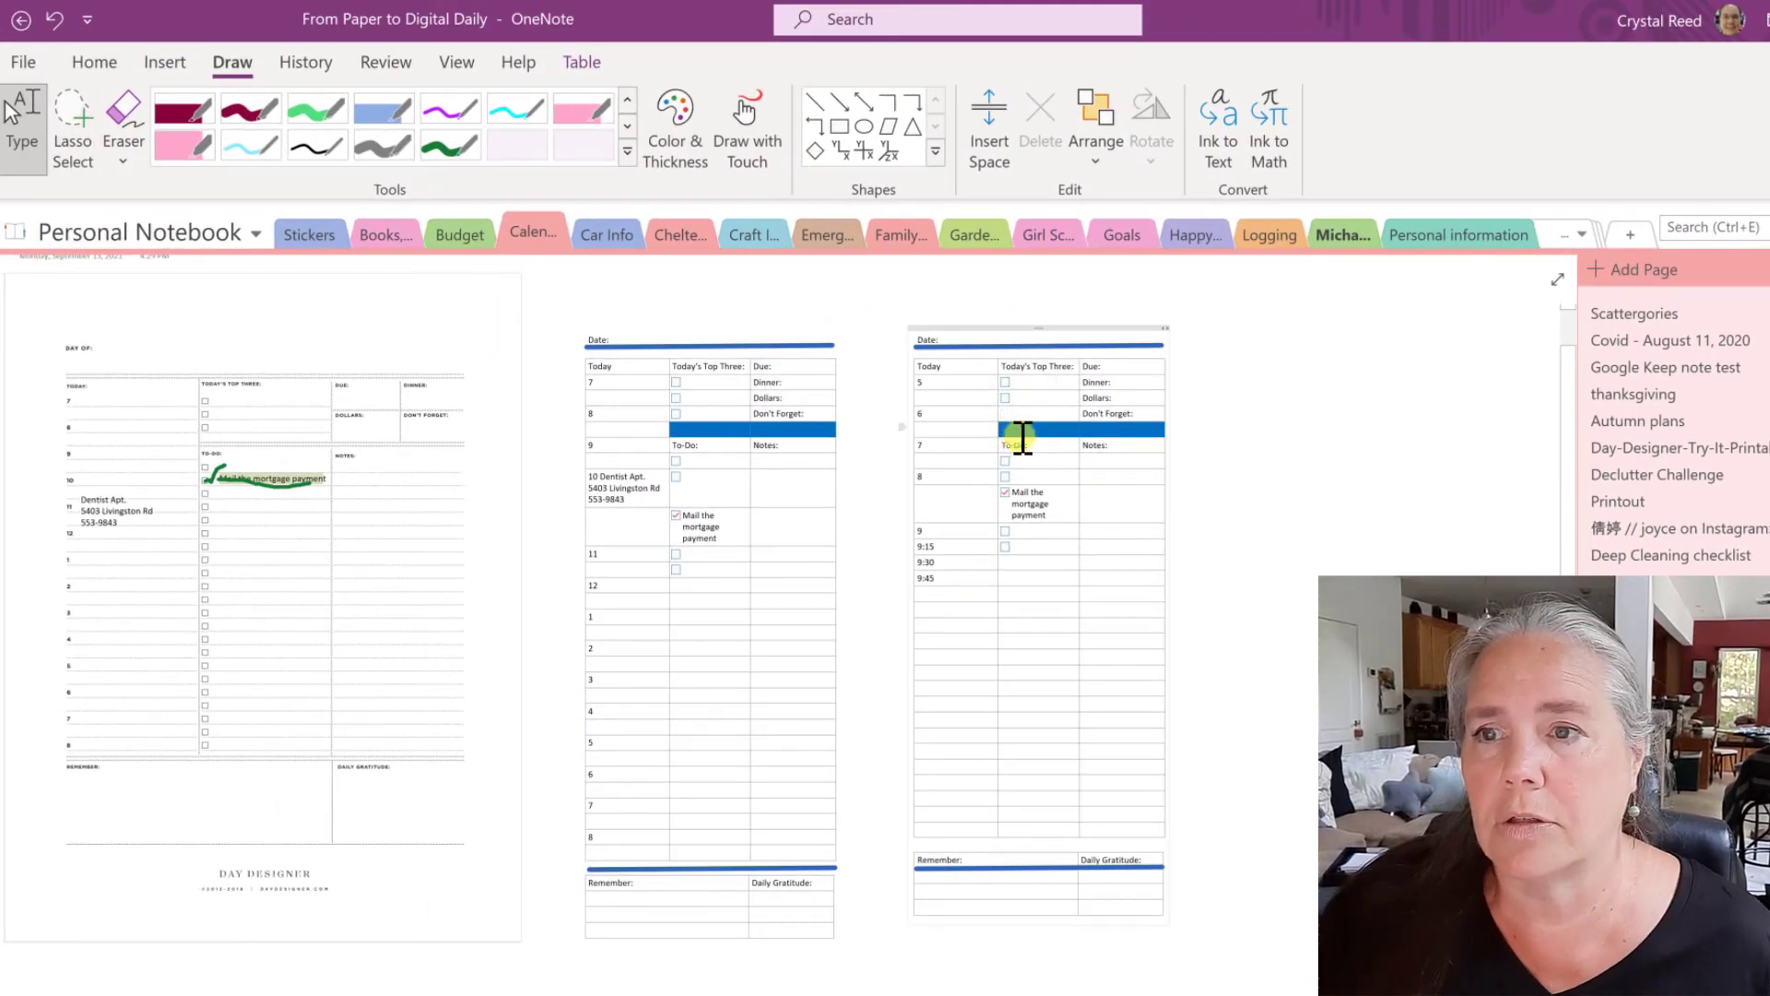
pyautogui.click(1028, 400)
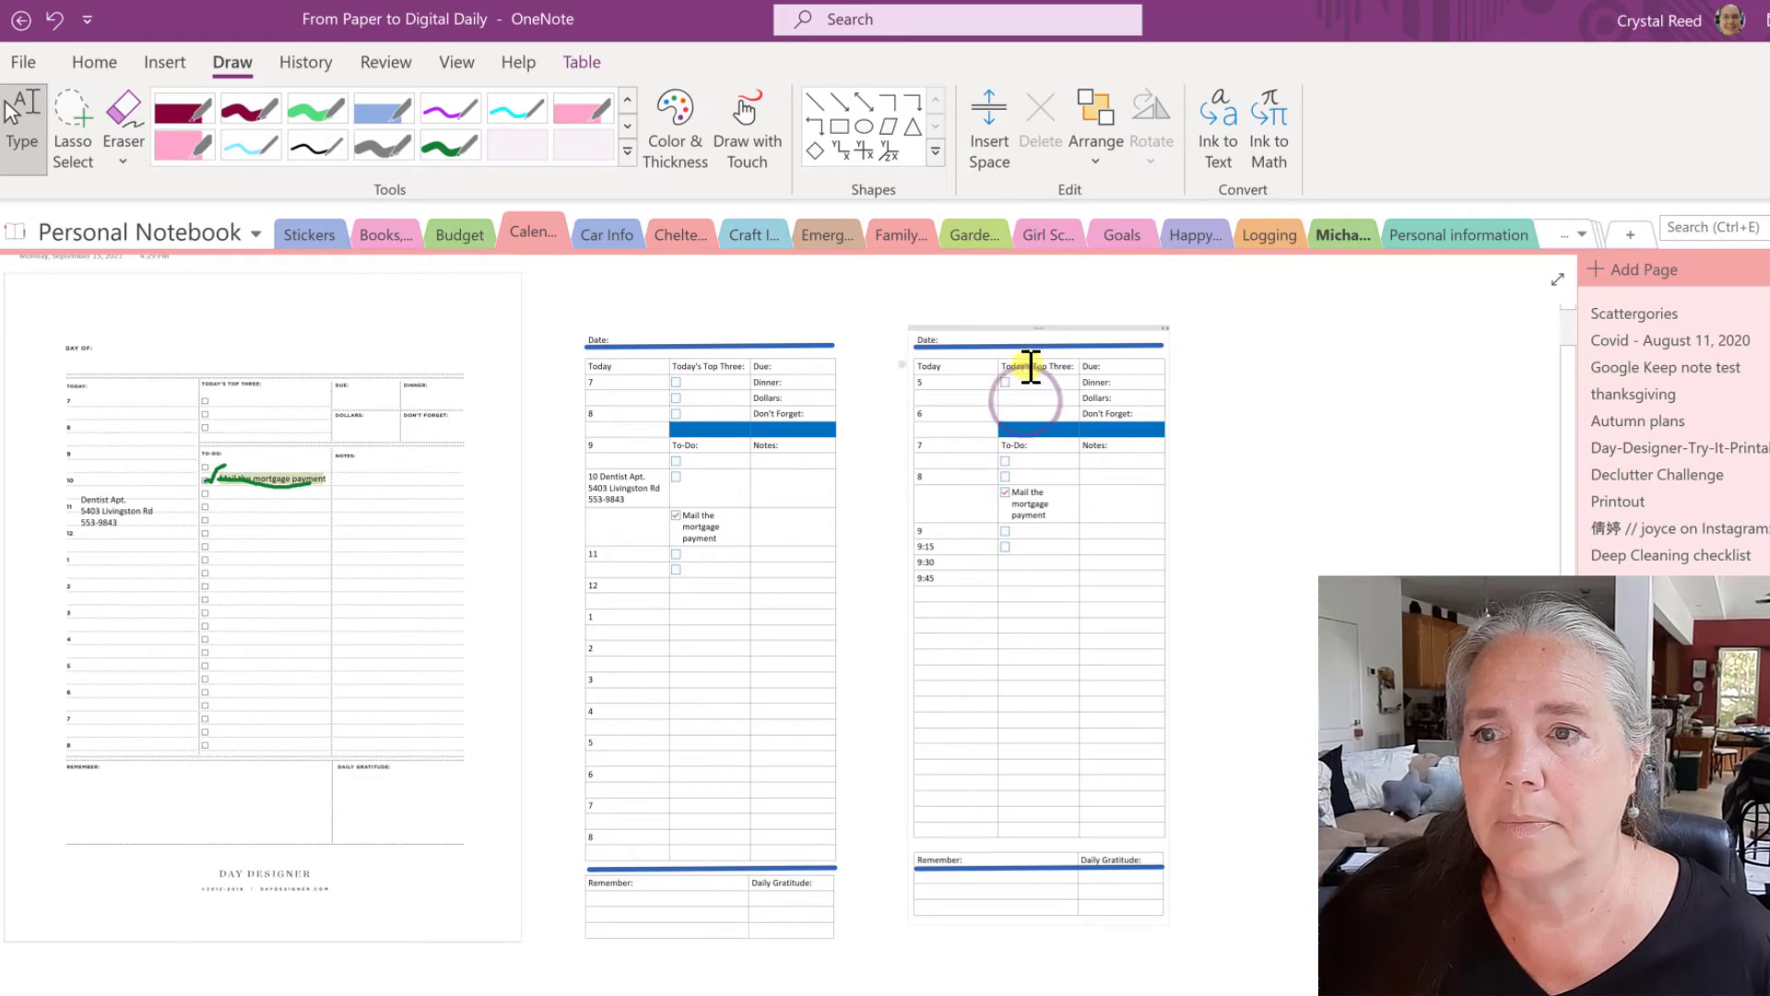
pyautogui.press('BackSpace')
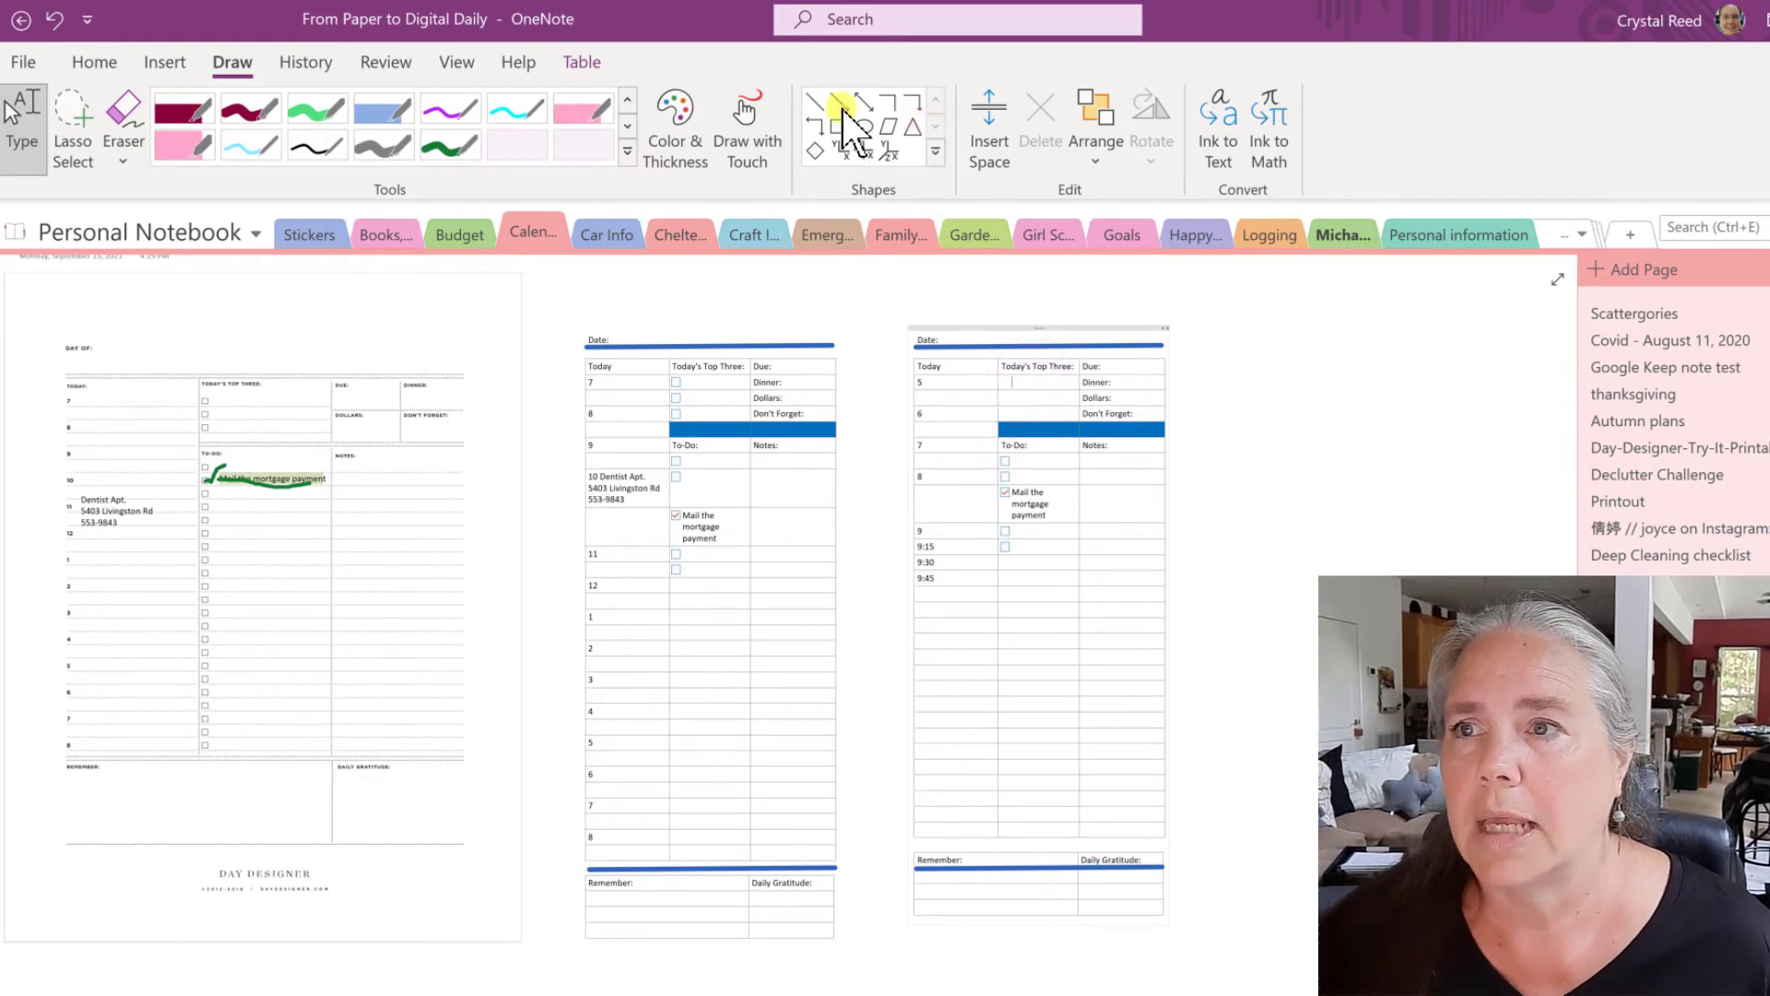
pyautogui.click(91, 64)
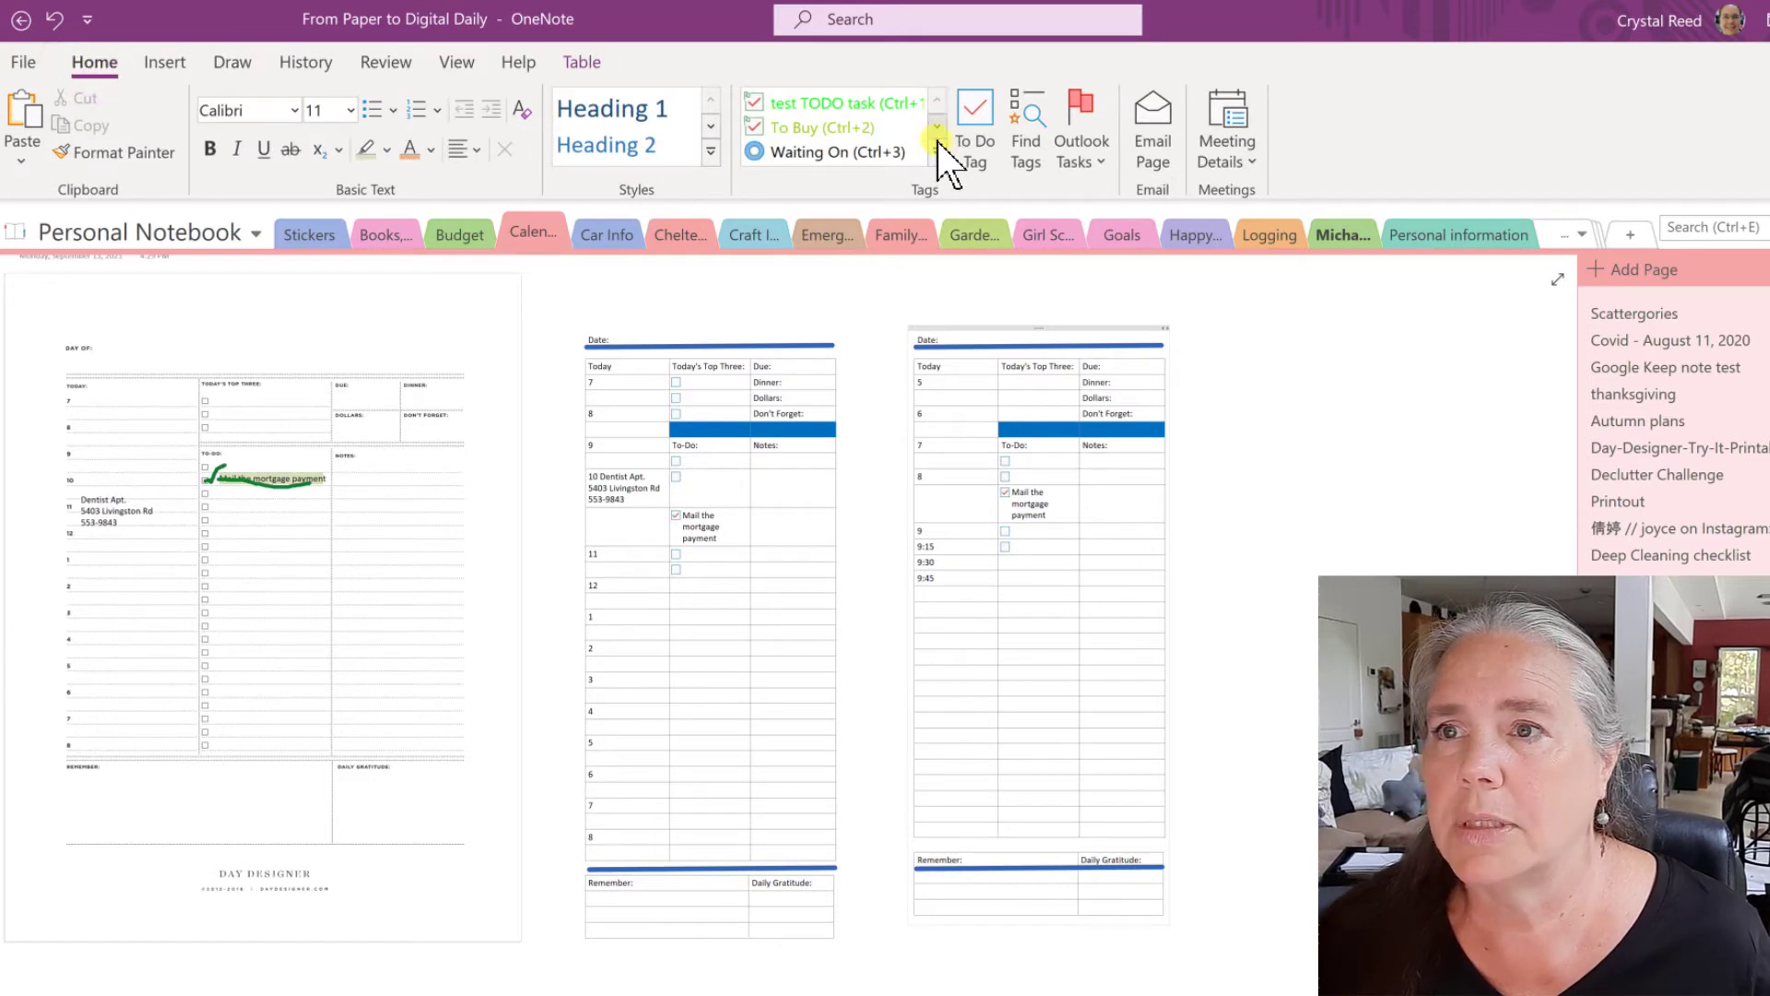
pyautogui.click(938, 146)
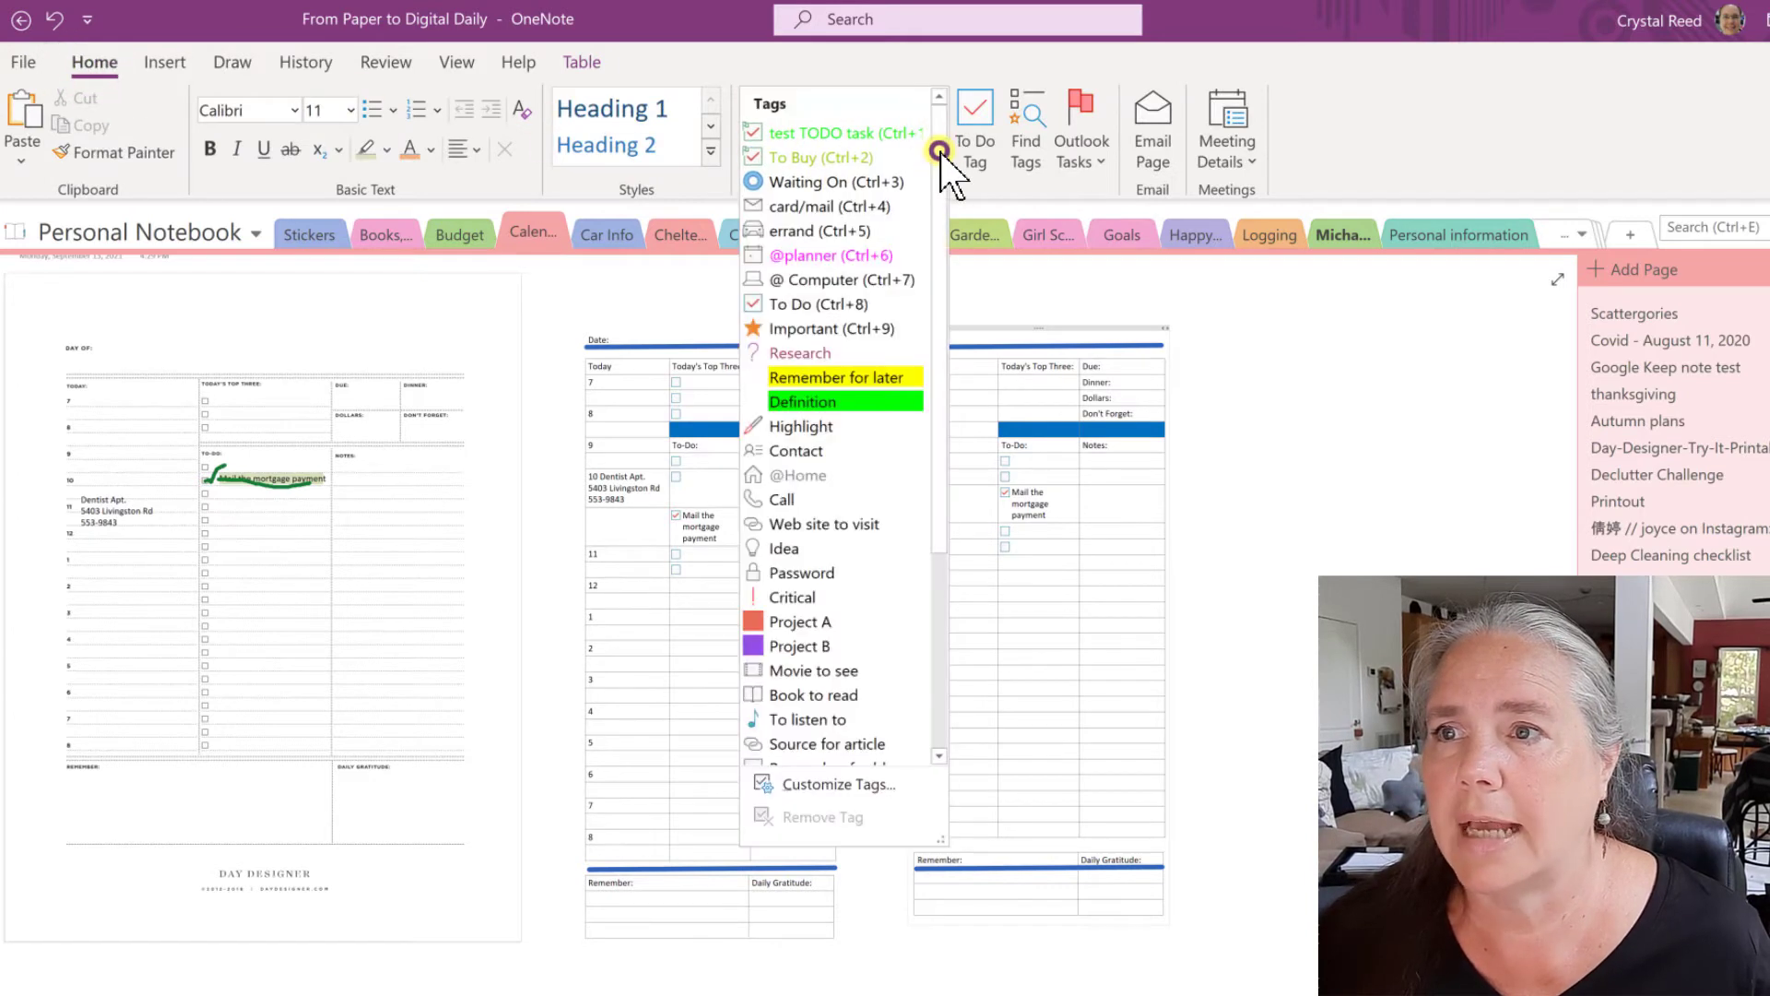
pyautogui.click(821, 328)
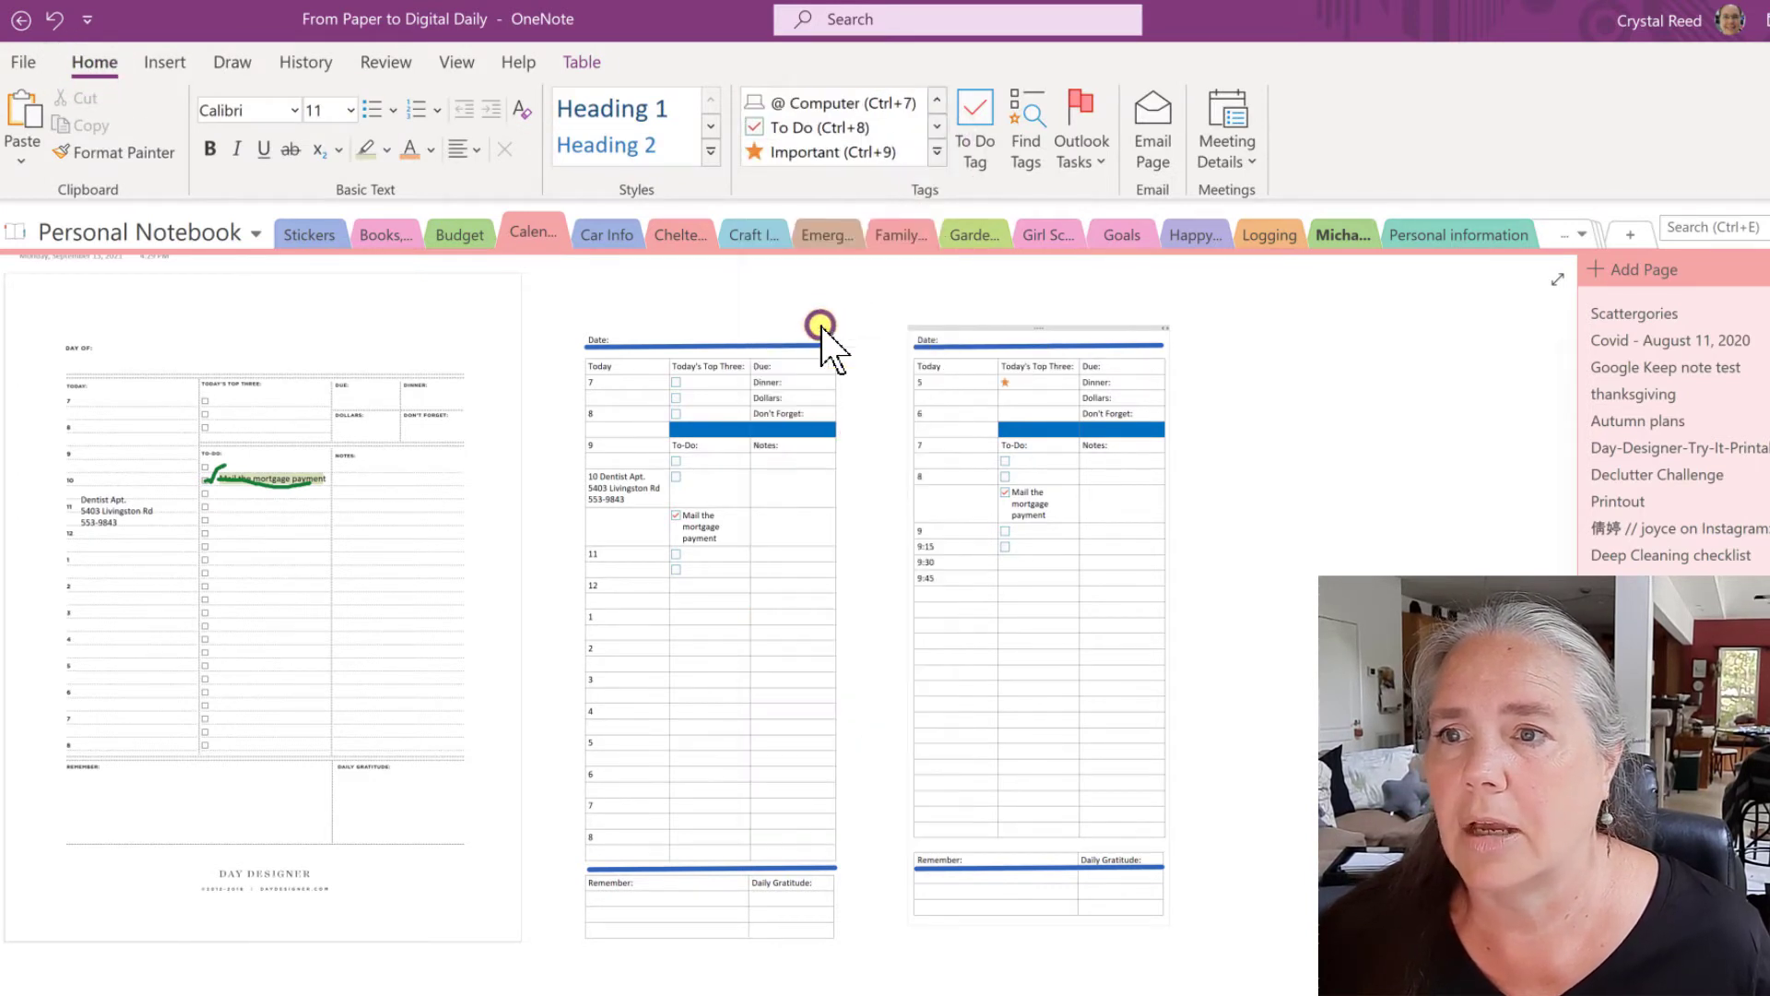
pyautogui.click(813, 148)
pyautogui.click(1011, 415)
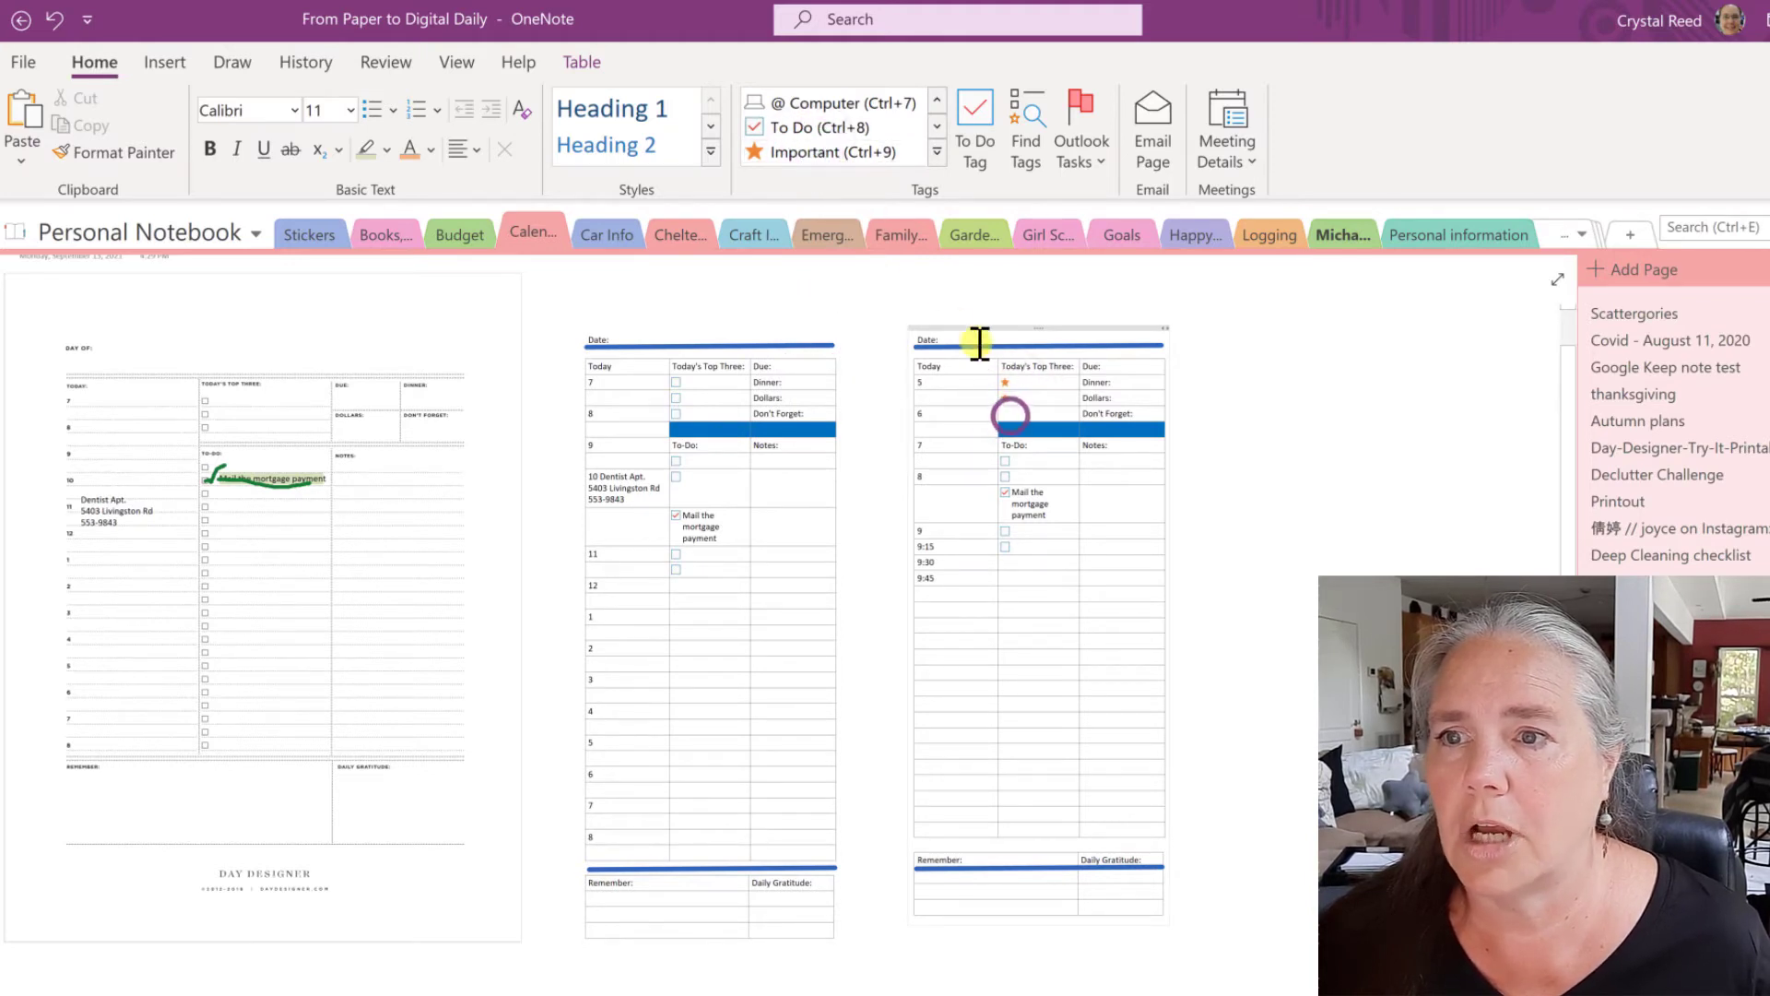
pyautogui.click(821, 152)
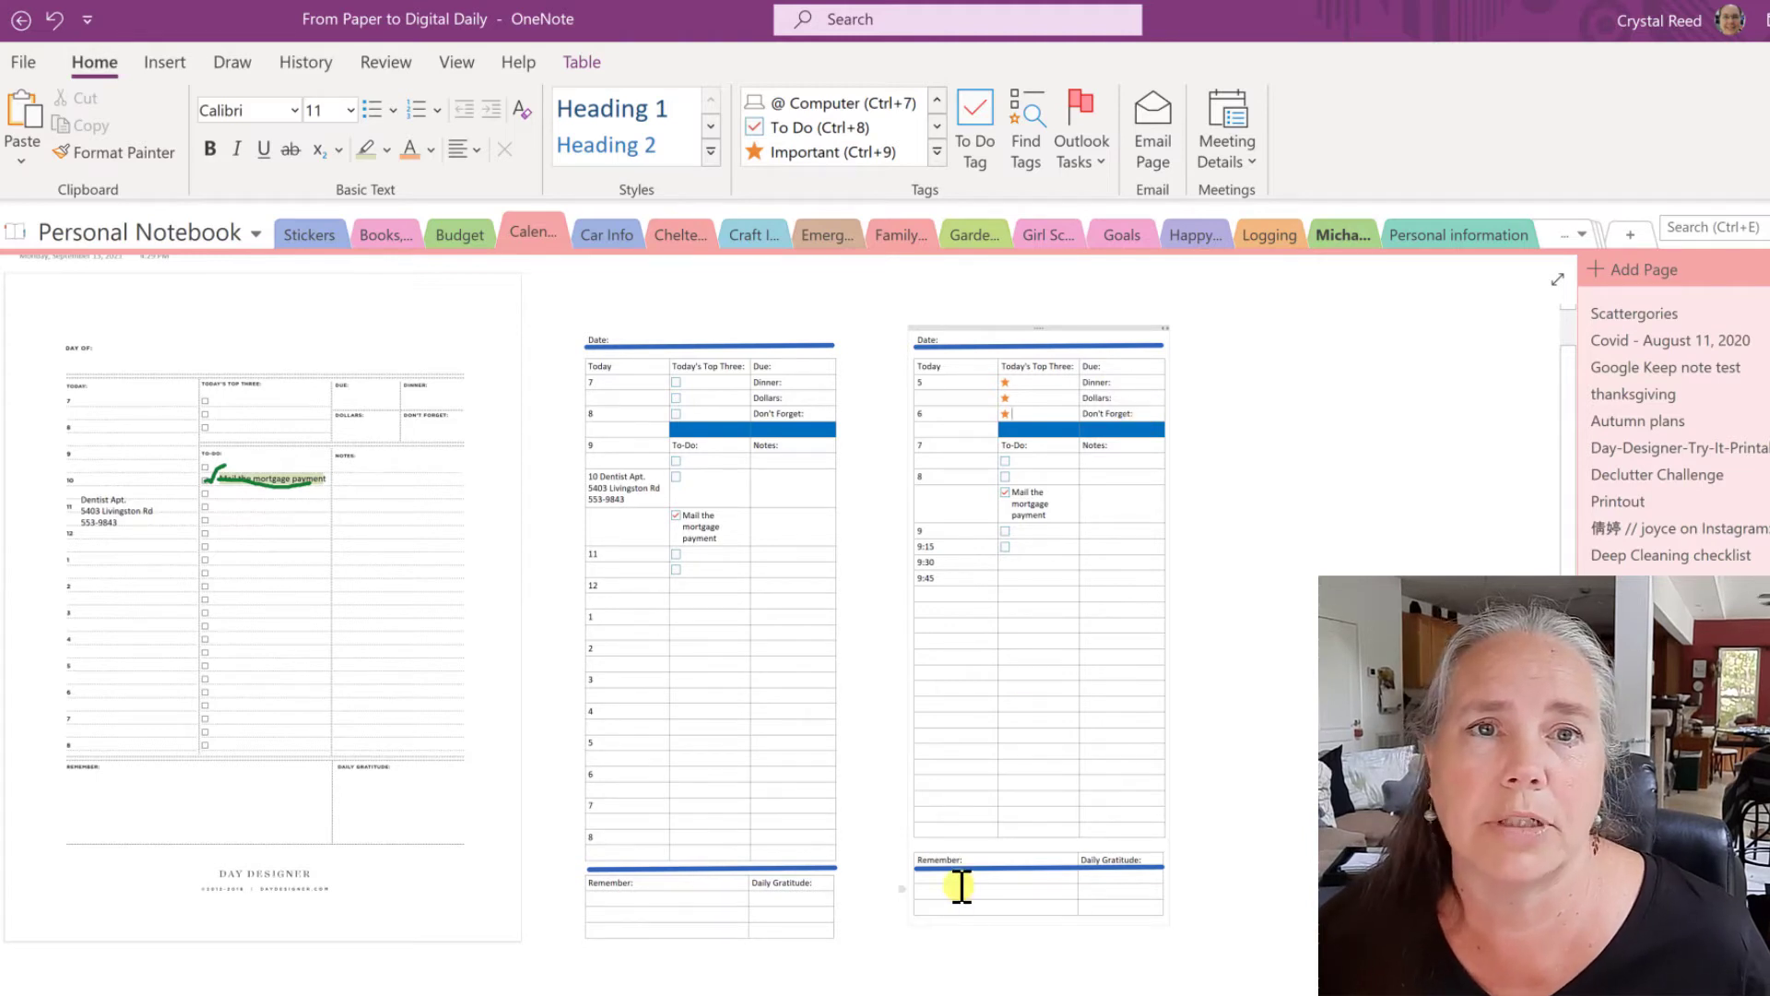
# Step: Clear the Don't Forget: and Dollars: labels from the third column of the duplicated planner
pyautogui.click(1125, 414)
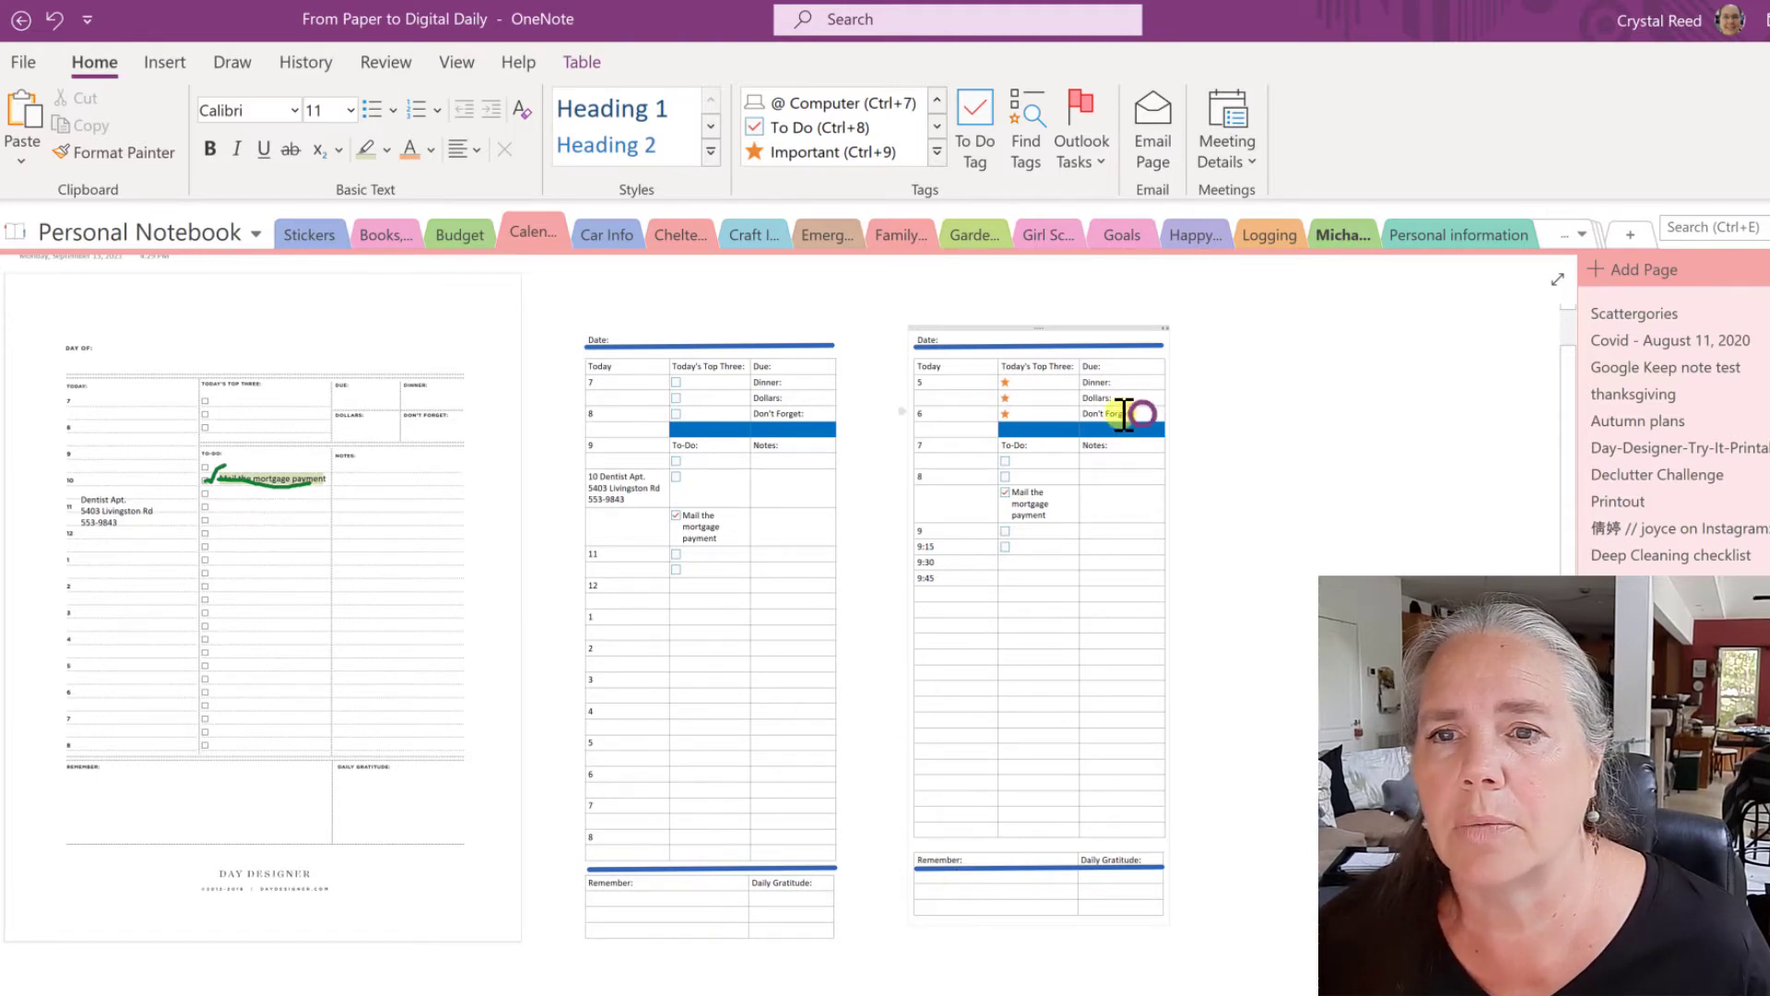
pyautogui.moveTo(1142, 414); pyautogui.dragTo(1082, 413)
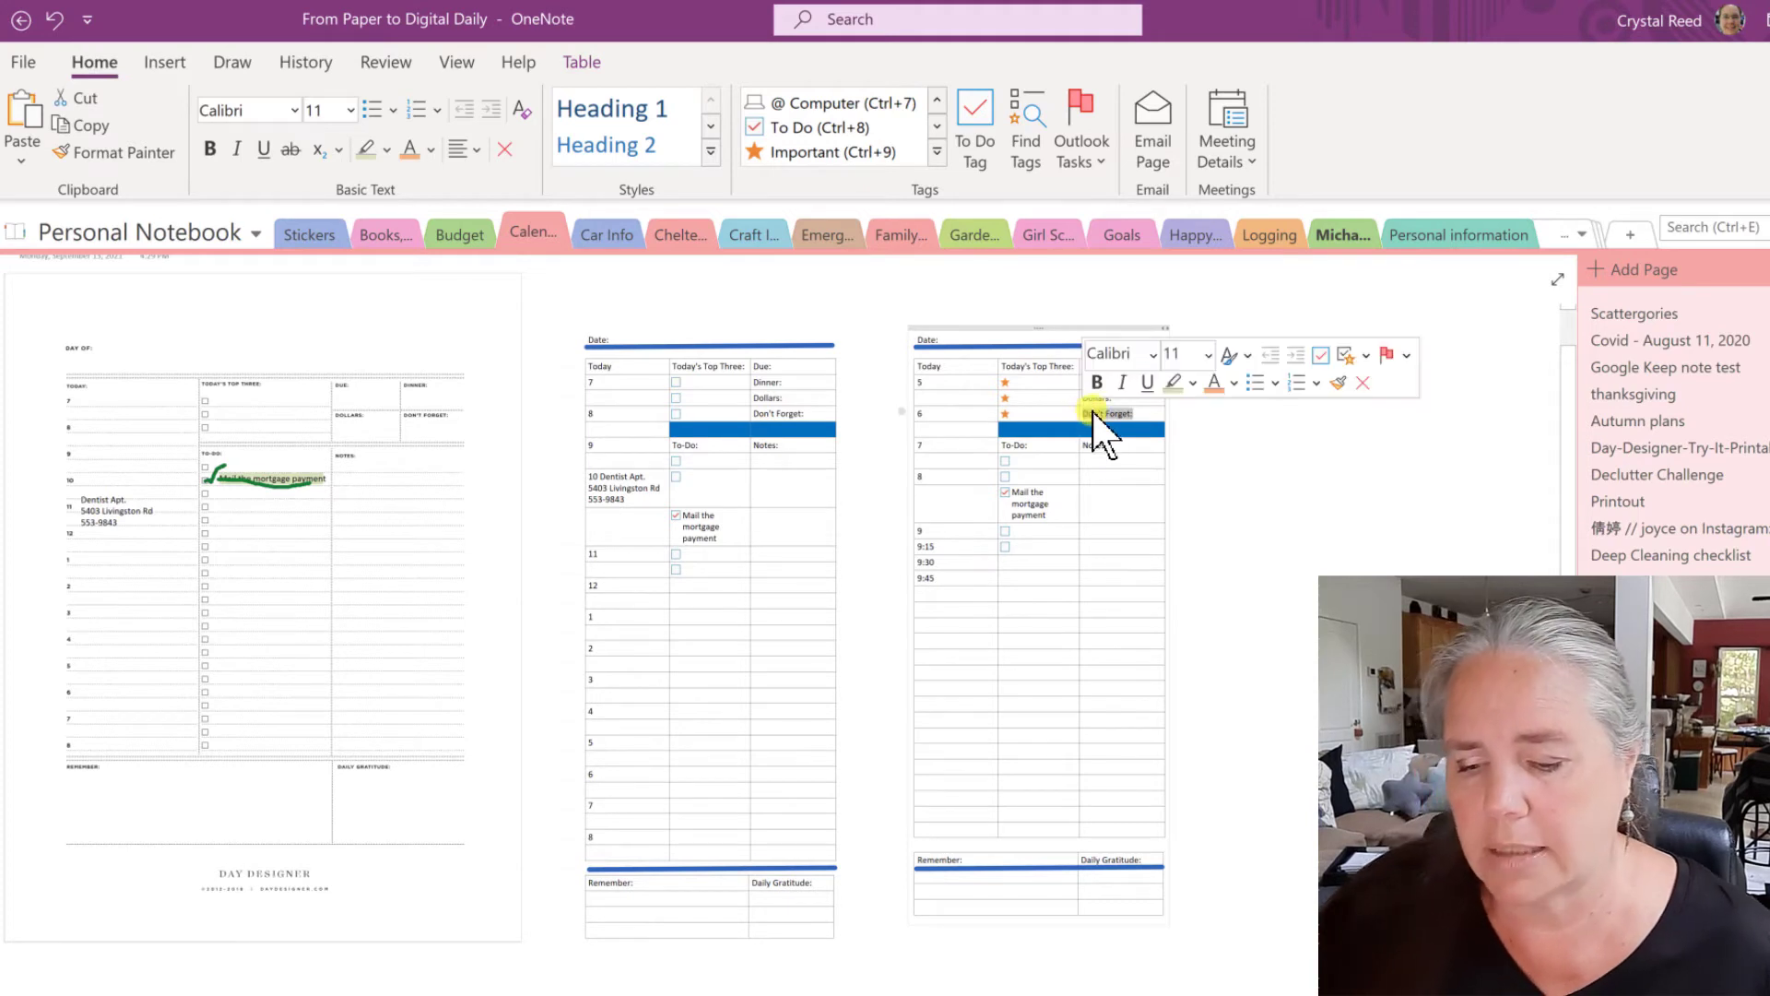
pyautogui.press('Delete')
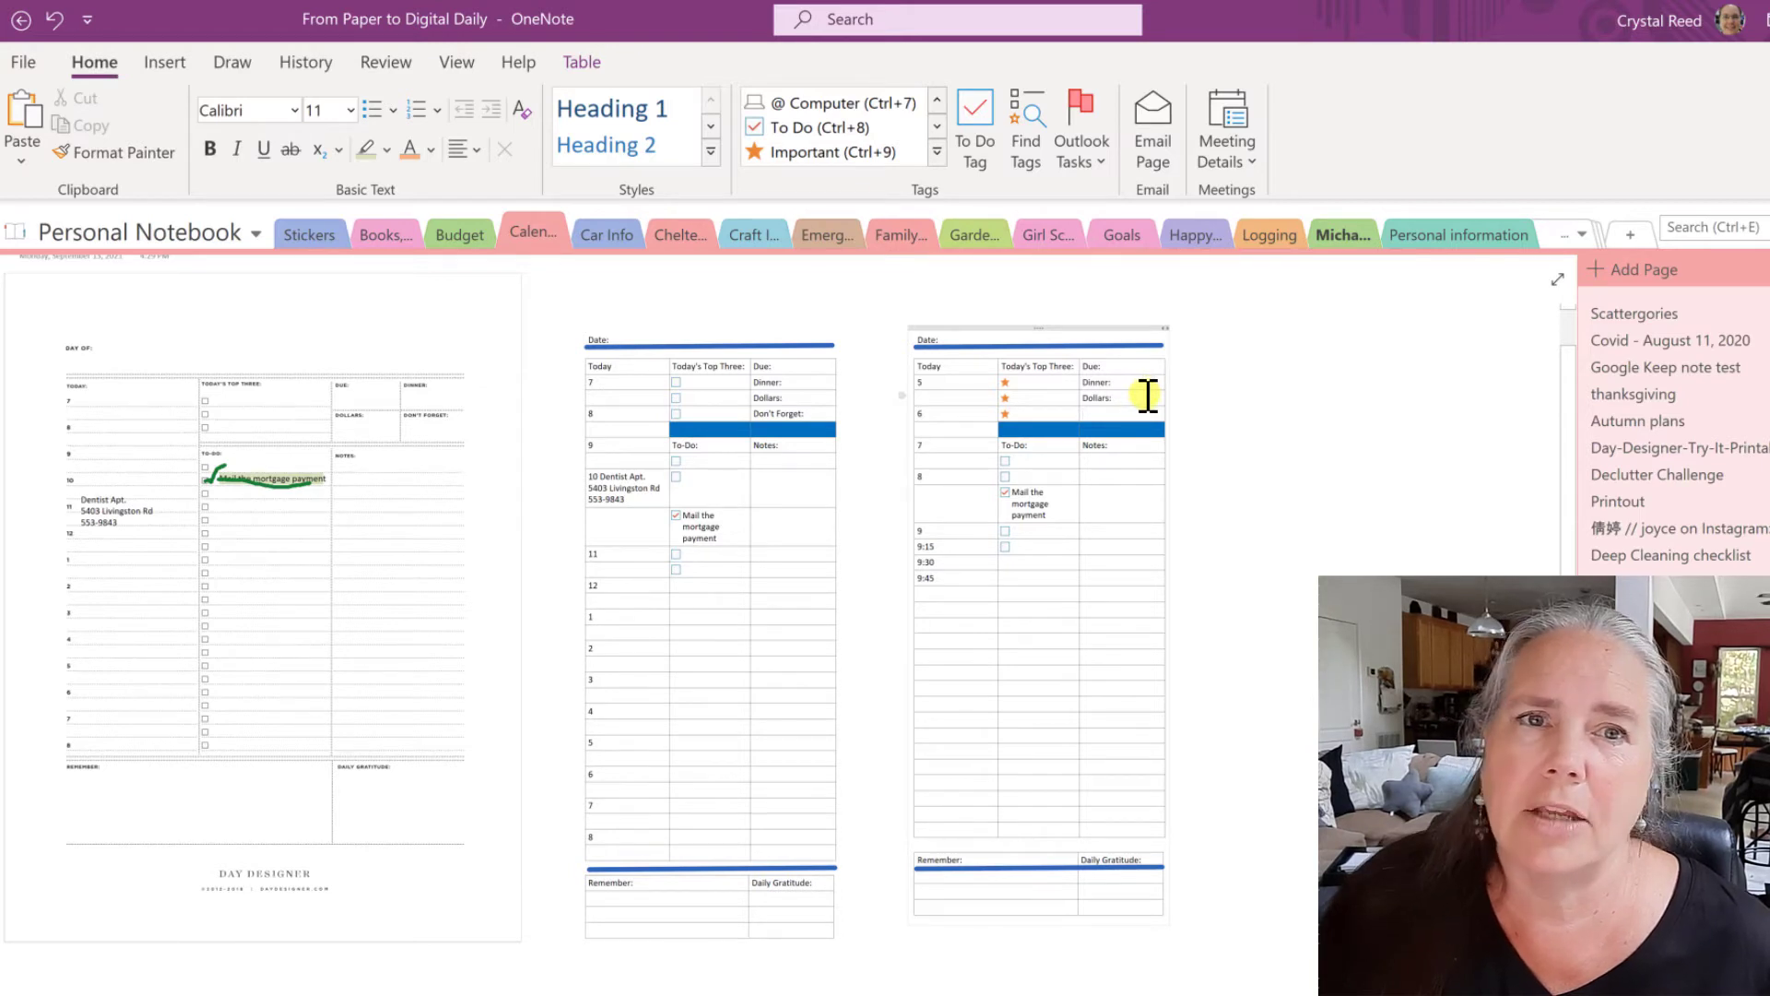
pyautogui.moveTo(1145, 396); pyautogui.dragTo(1088, 396)
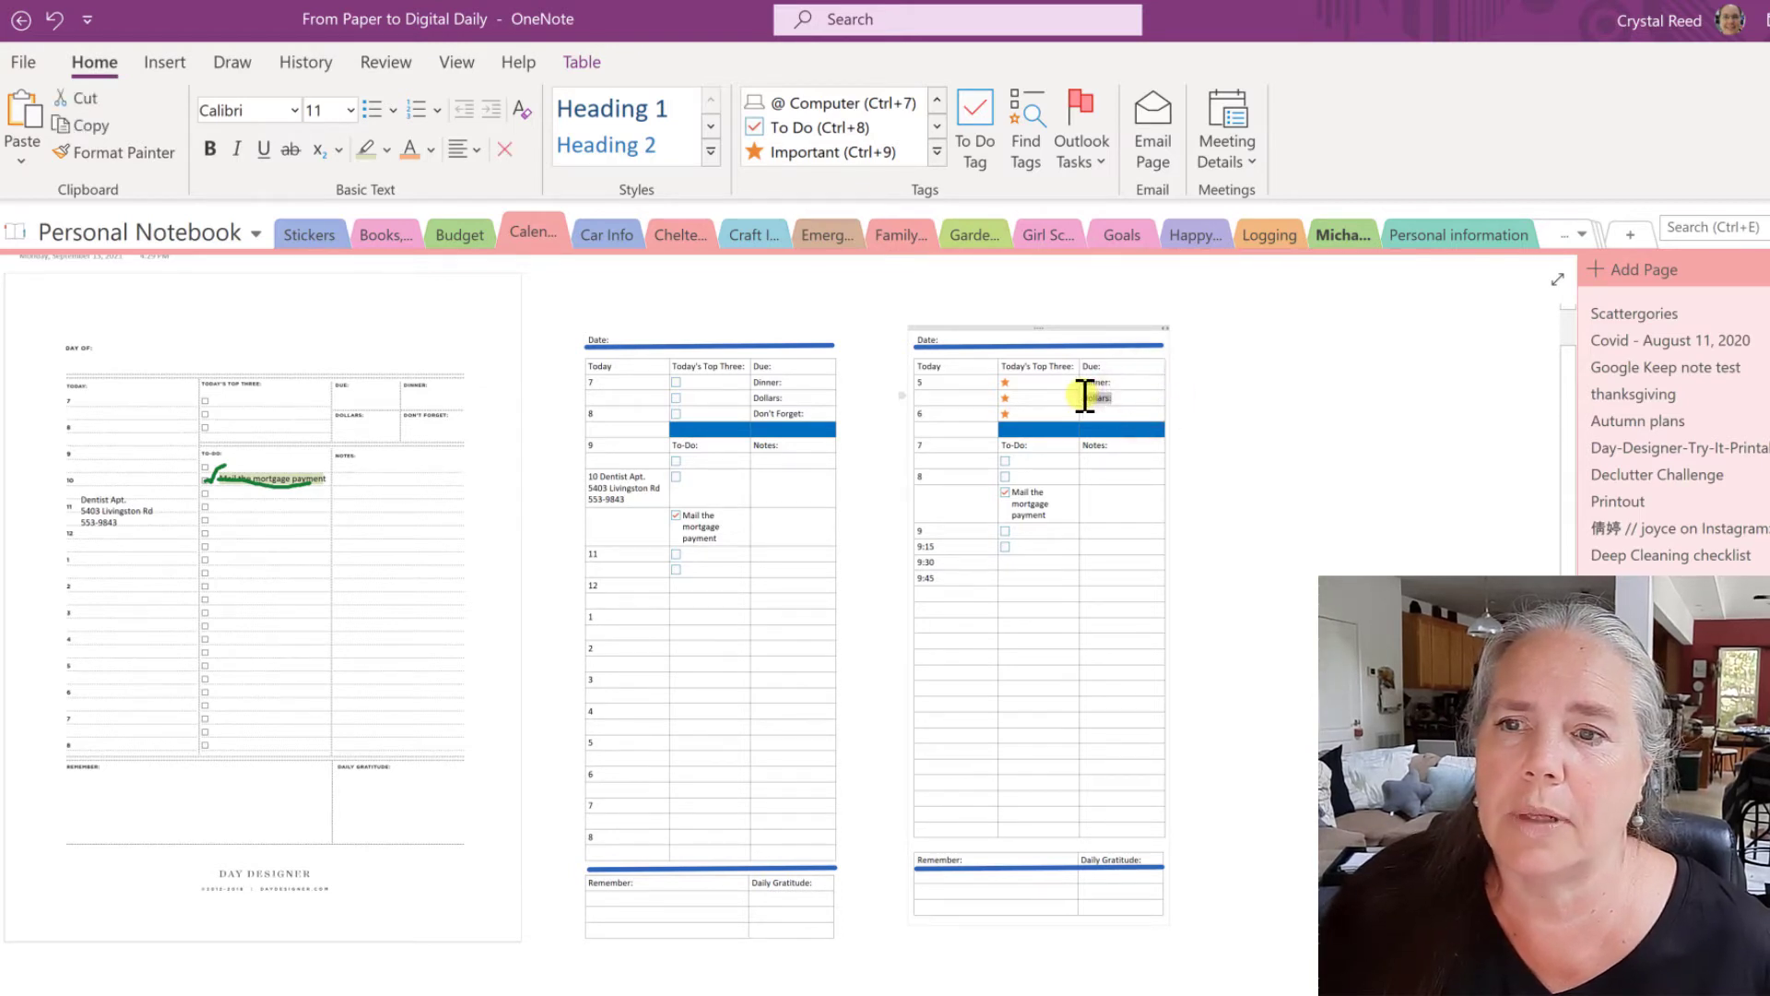
pyautogui.press('Delete')
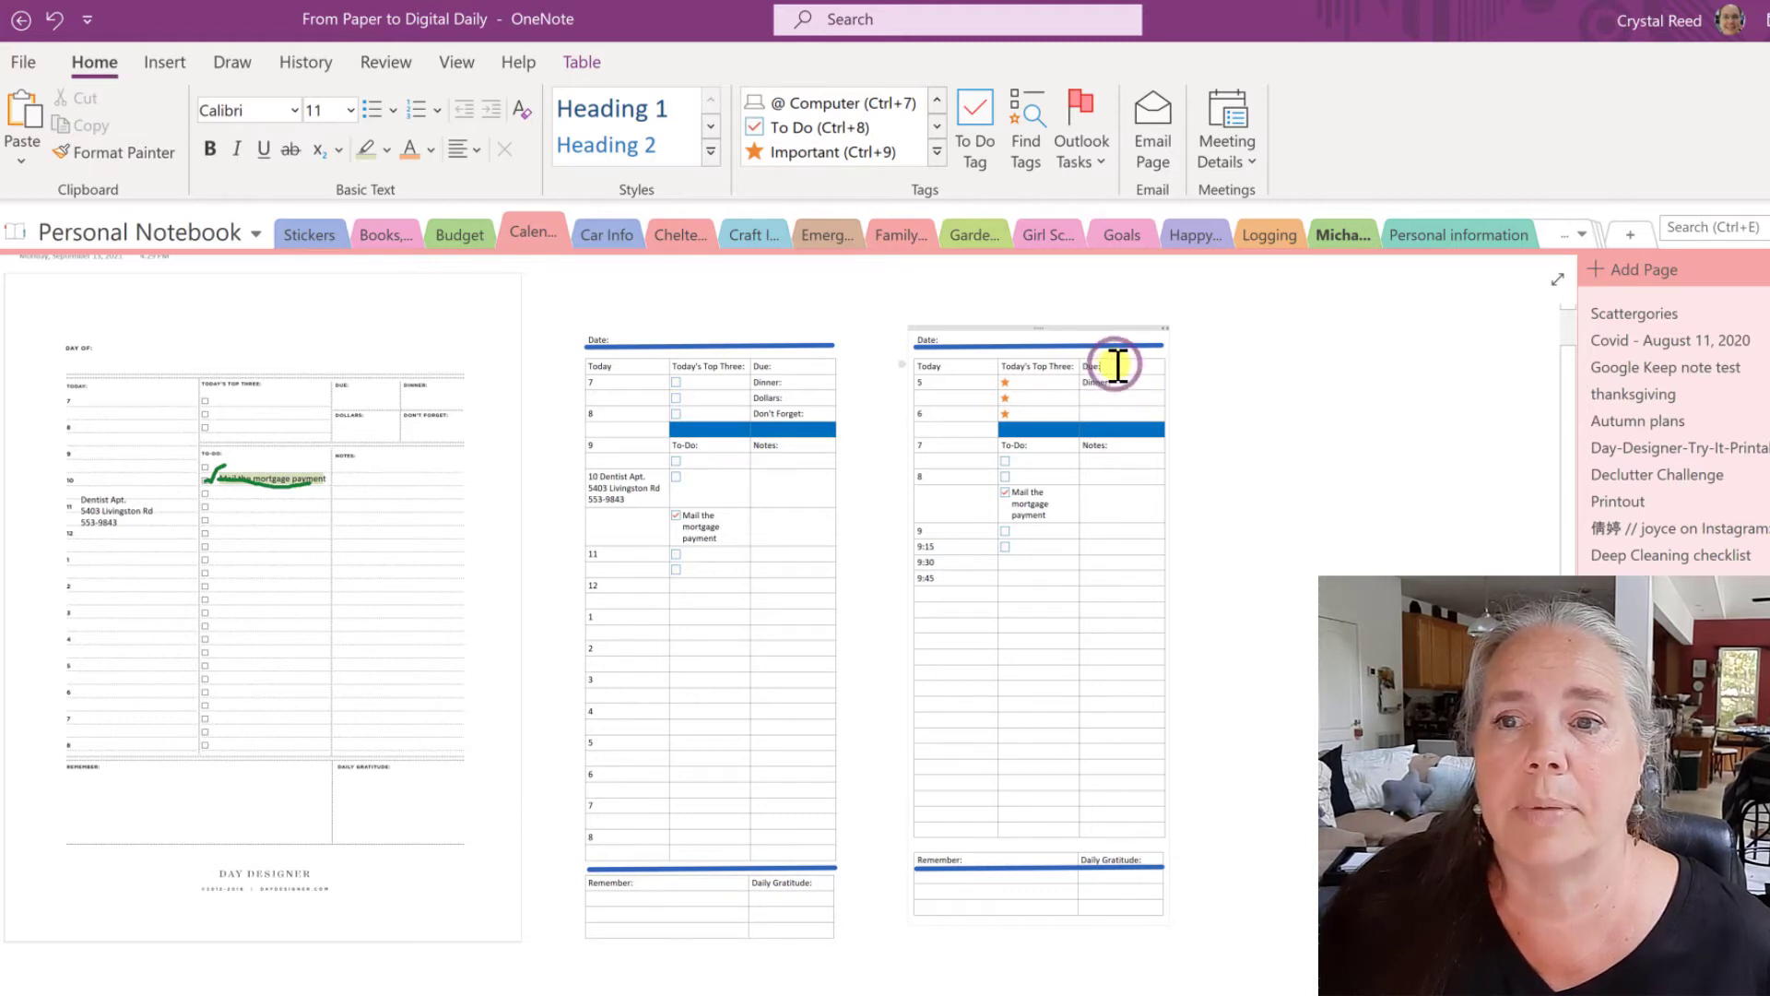
# Step: Replace the duplicate's Due: and Dinner: labels with the heading Meals: and B, L and D in the three cells below
pyautogui.moveTo(1117, 361); pyautogui.dragTo(1086, 373)
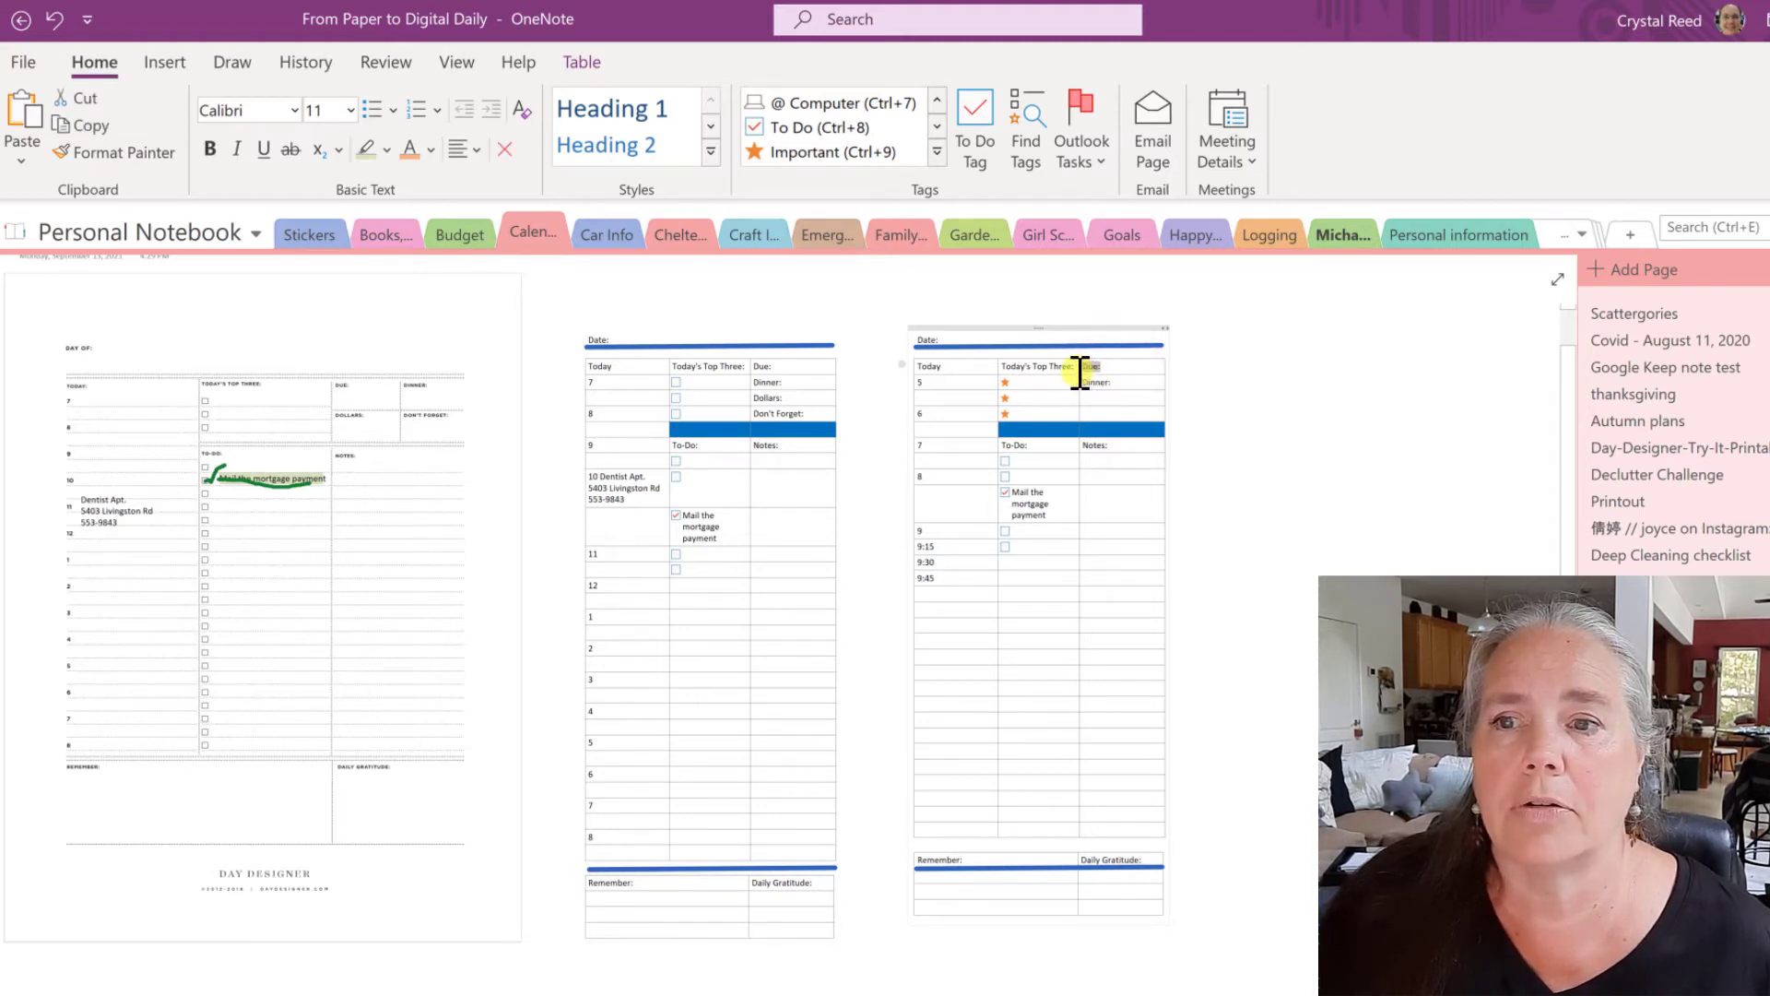
pyautogui.press('Delete')
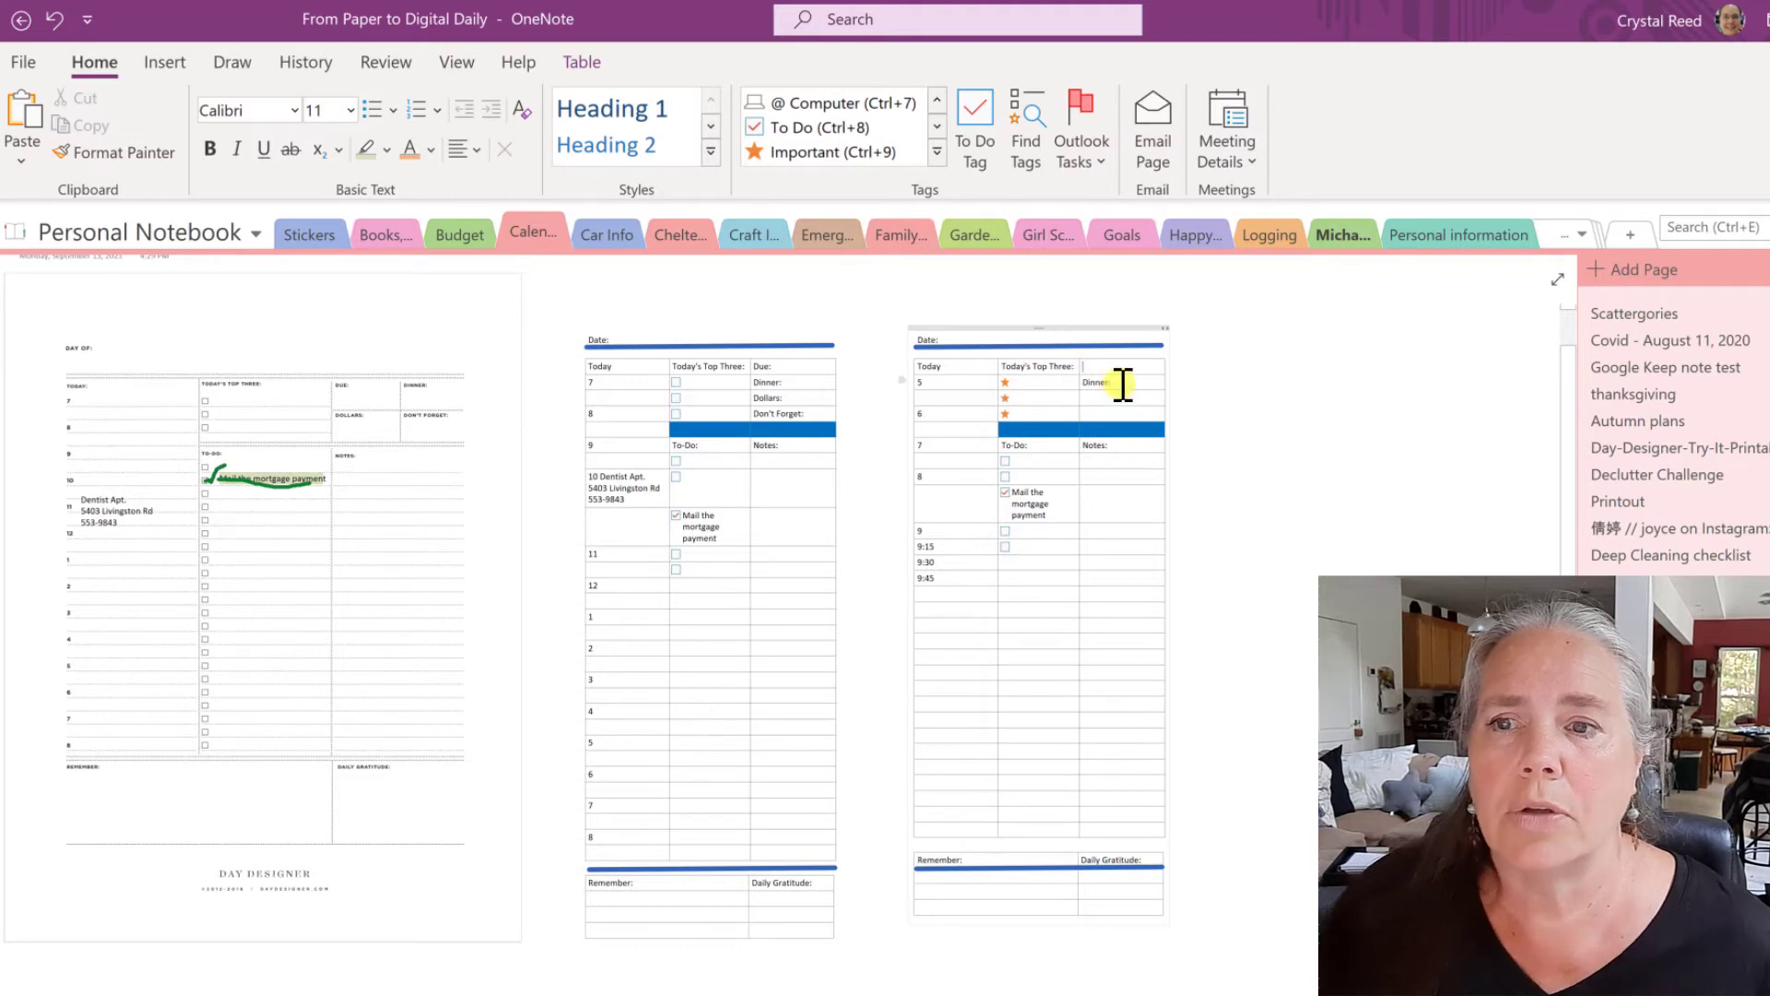
pyautogui.moveTo(1123, 377); pyautogui.dragTo(1115, 375)
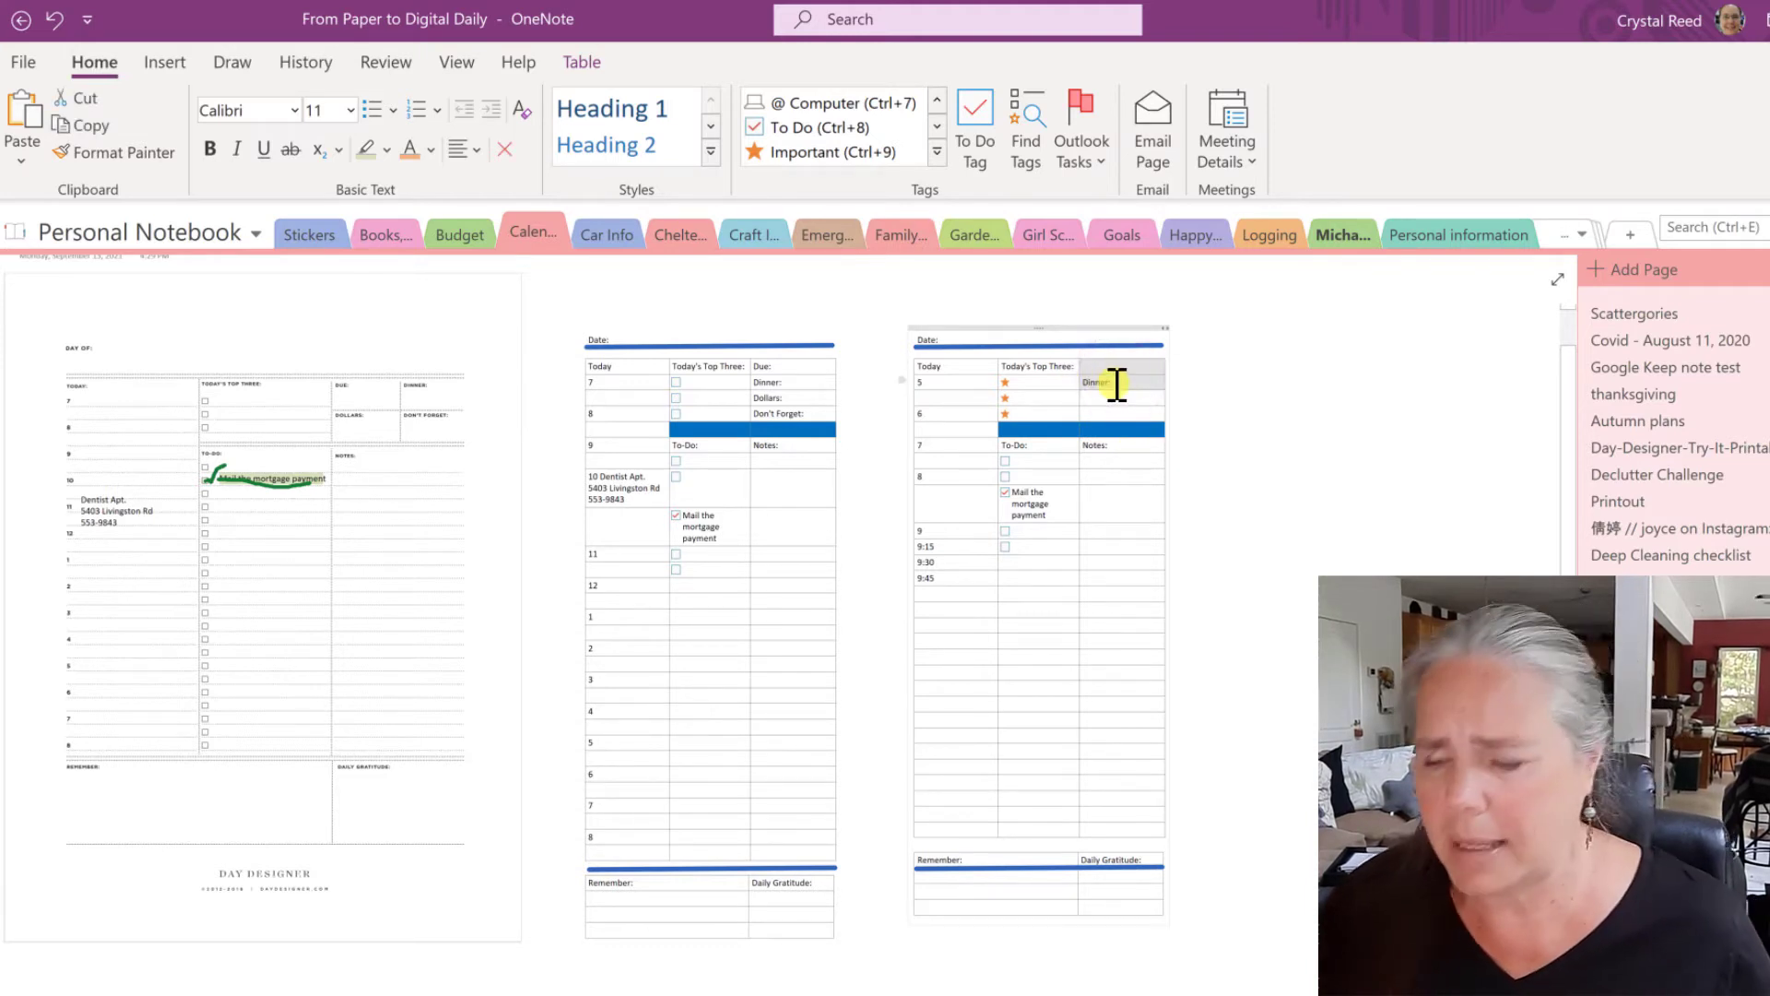
pyautogui.write('Meals:')
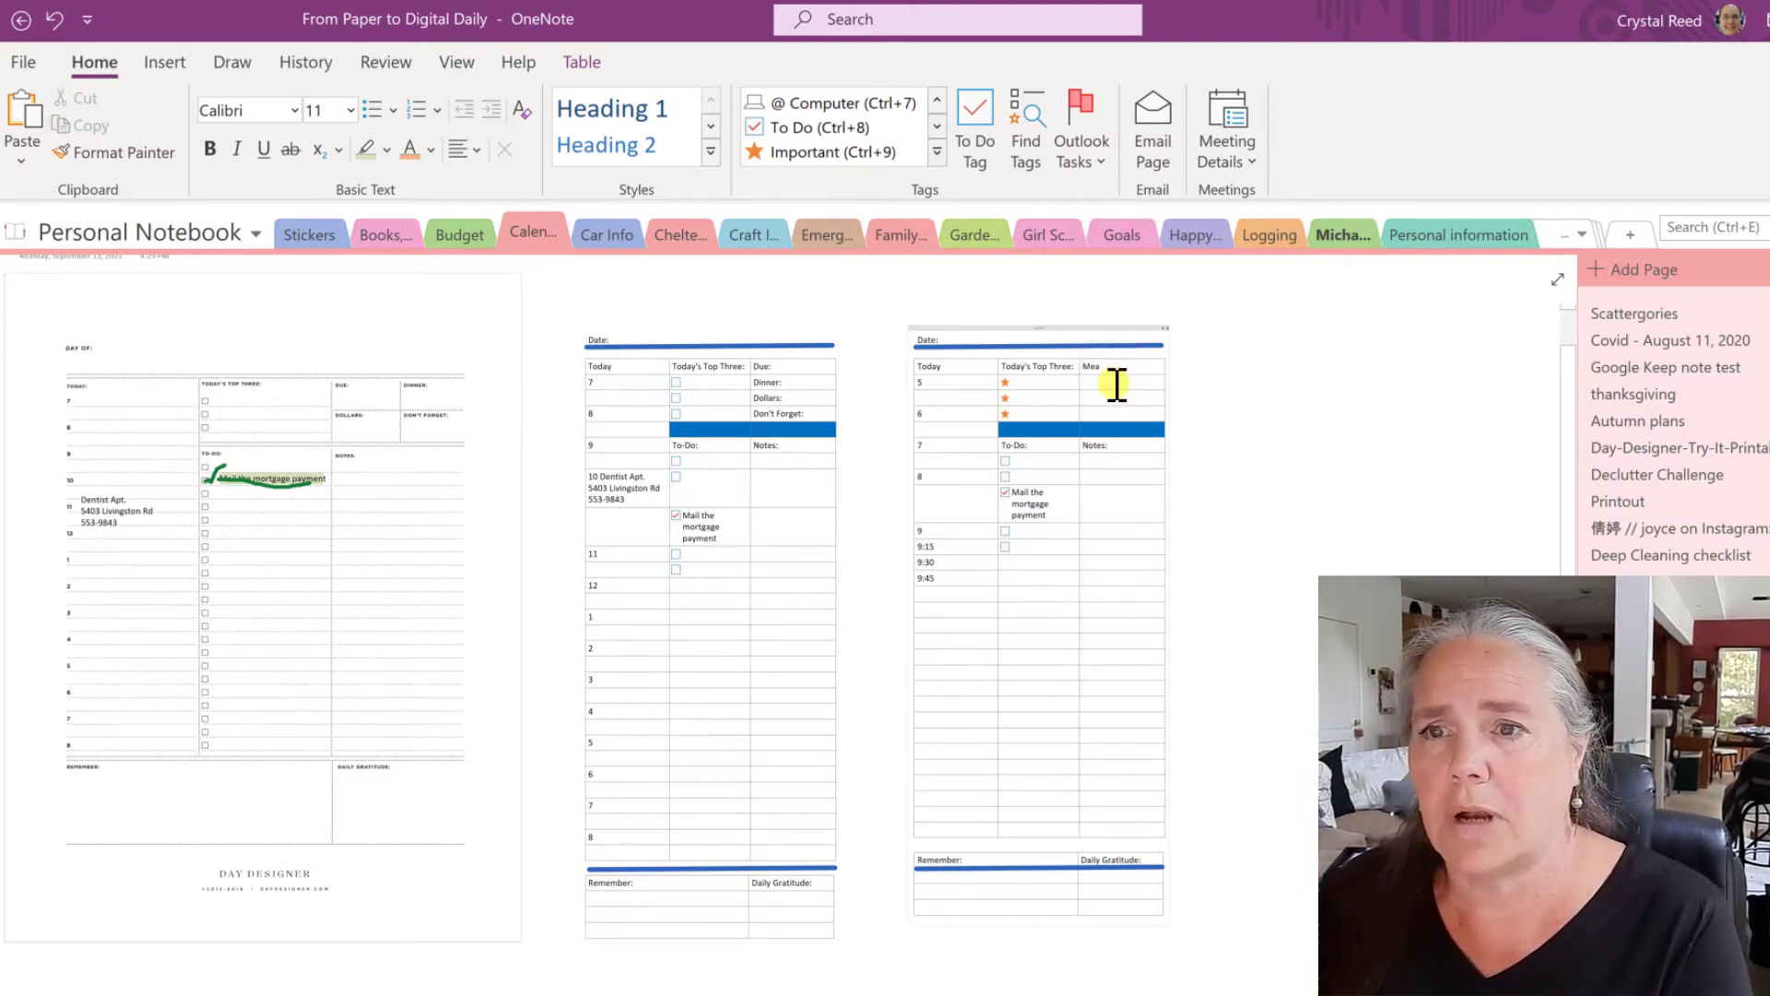
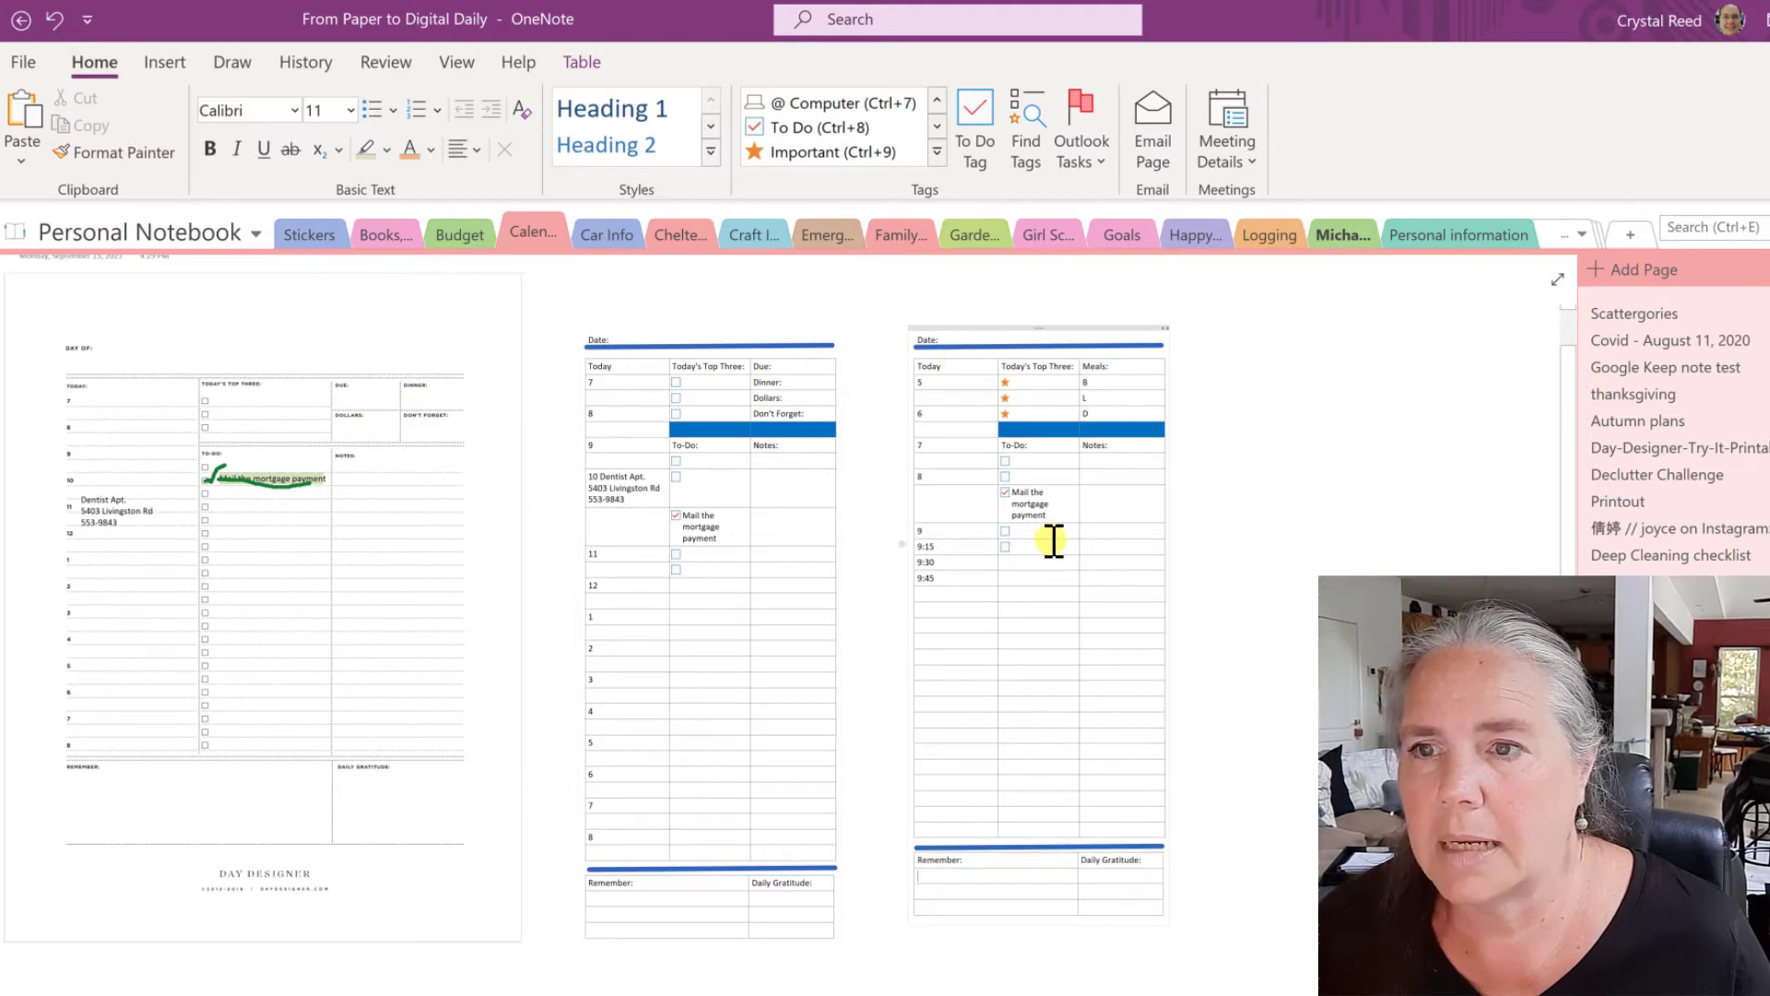
# Step: Delete the mortgage payment text from the duplicate's To-Do list, leaving an empty unchecked checkbox
pyautogui.moveTo(1058, 512); pyautogui.dragTo(1029, 498)
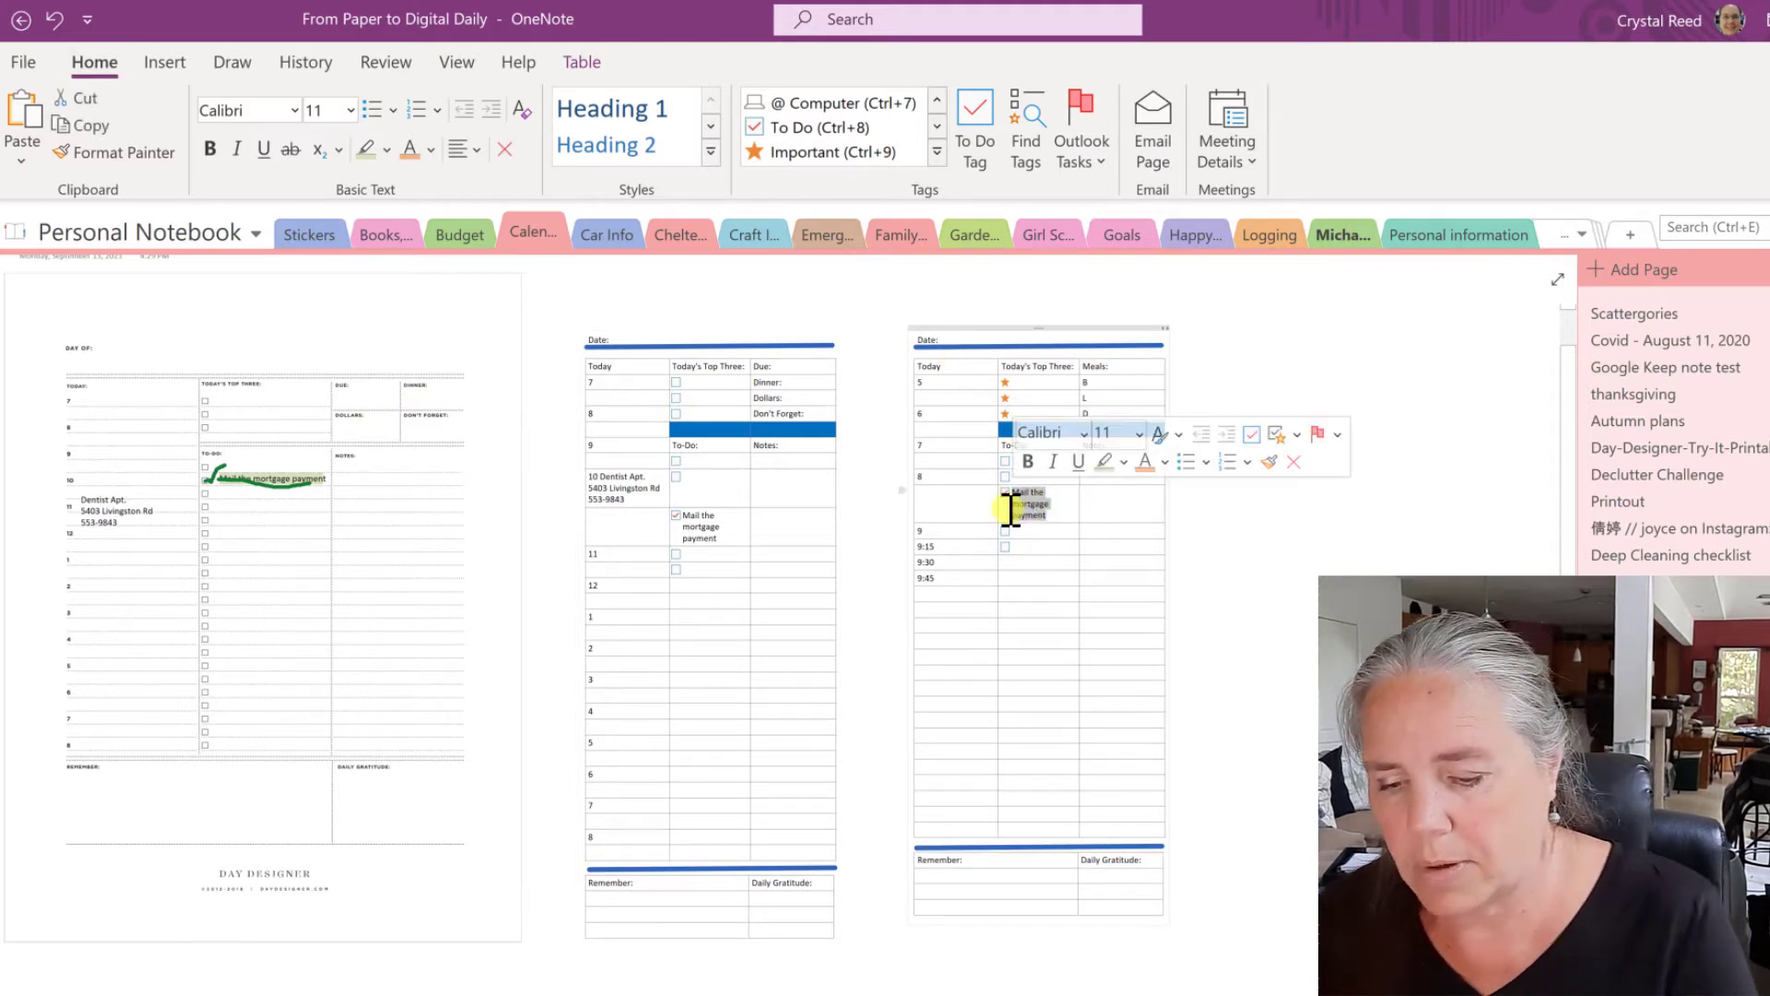
pyautogui.press('Delete')
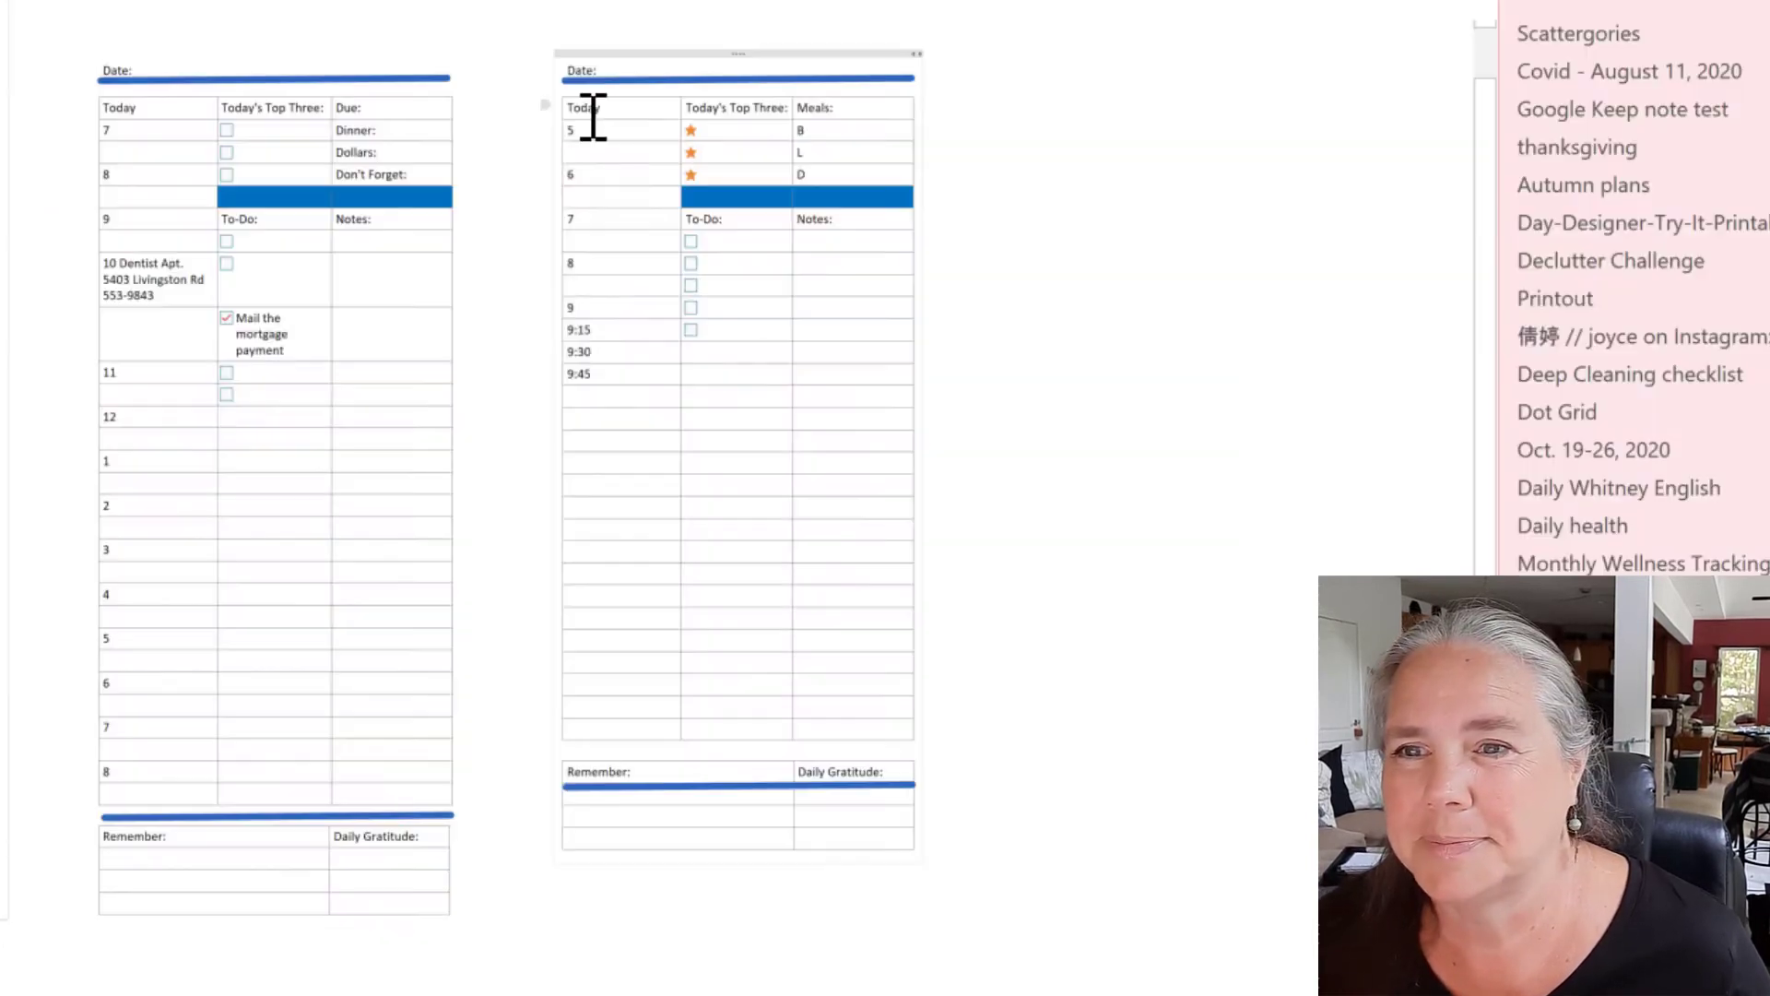
# Step: Replace the hours in the duplicate's Today column with 8 through 12 and 1 through 9, one in every other cell
pyautogui.moveTo(935, 380); pyautogui.dragTo(927, 555)
pyautogui.press('Delete')
pyautogui.click(958, 382)
pyautogui.write('8')
pyautogui.write('10')
pyautogui.press('Down')
pyautogui.press('Down')
pyautogui.write('11')
pyautogui.press('Down')
pyautogui.press('Down')
pyautogui.write('2')
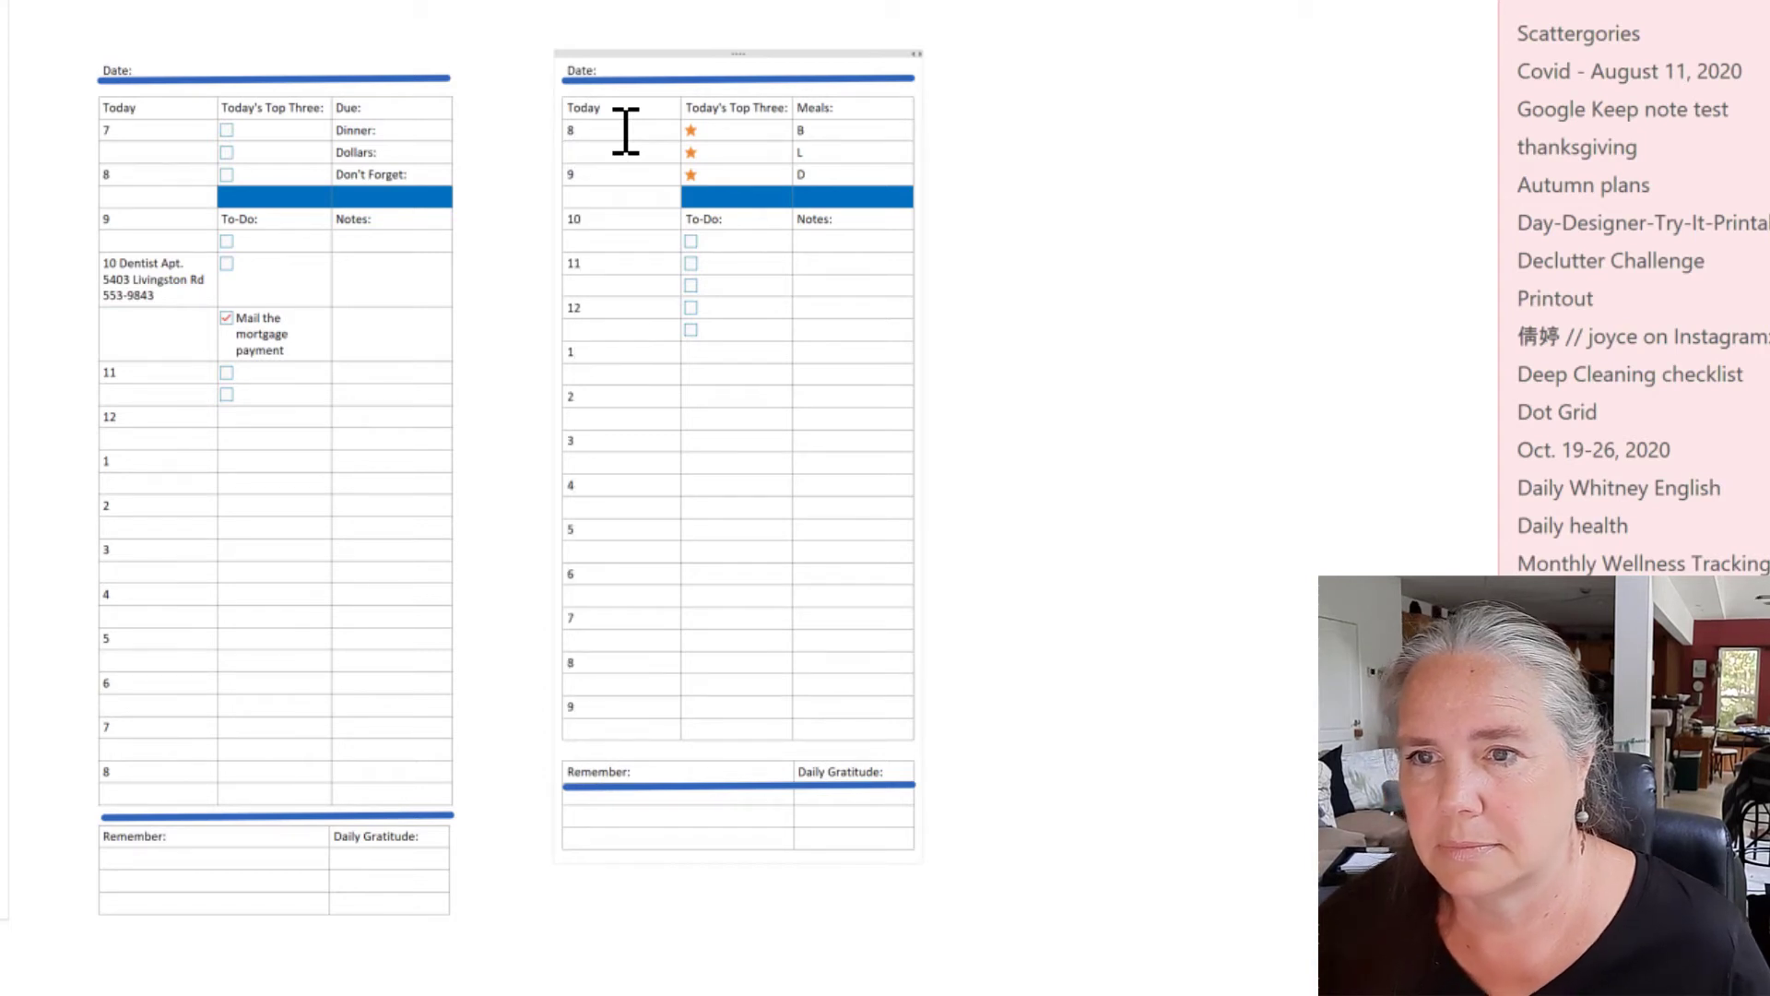
# Step: Add two rows below the last hour, entering 10 in the first, and narrow the Remember column of the duplicate's lower table
pyautogui.press('Return')
pyautogui.write('10')
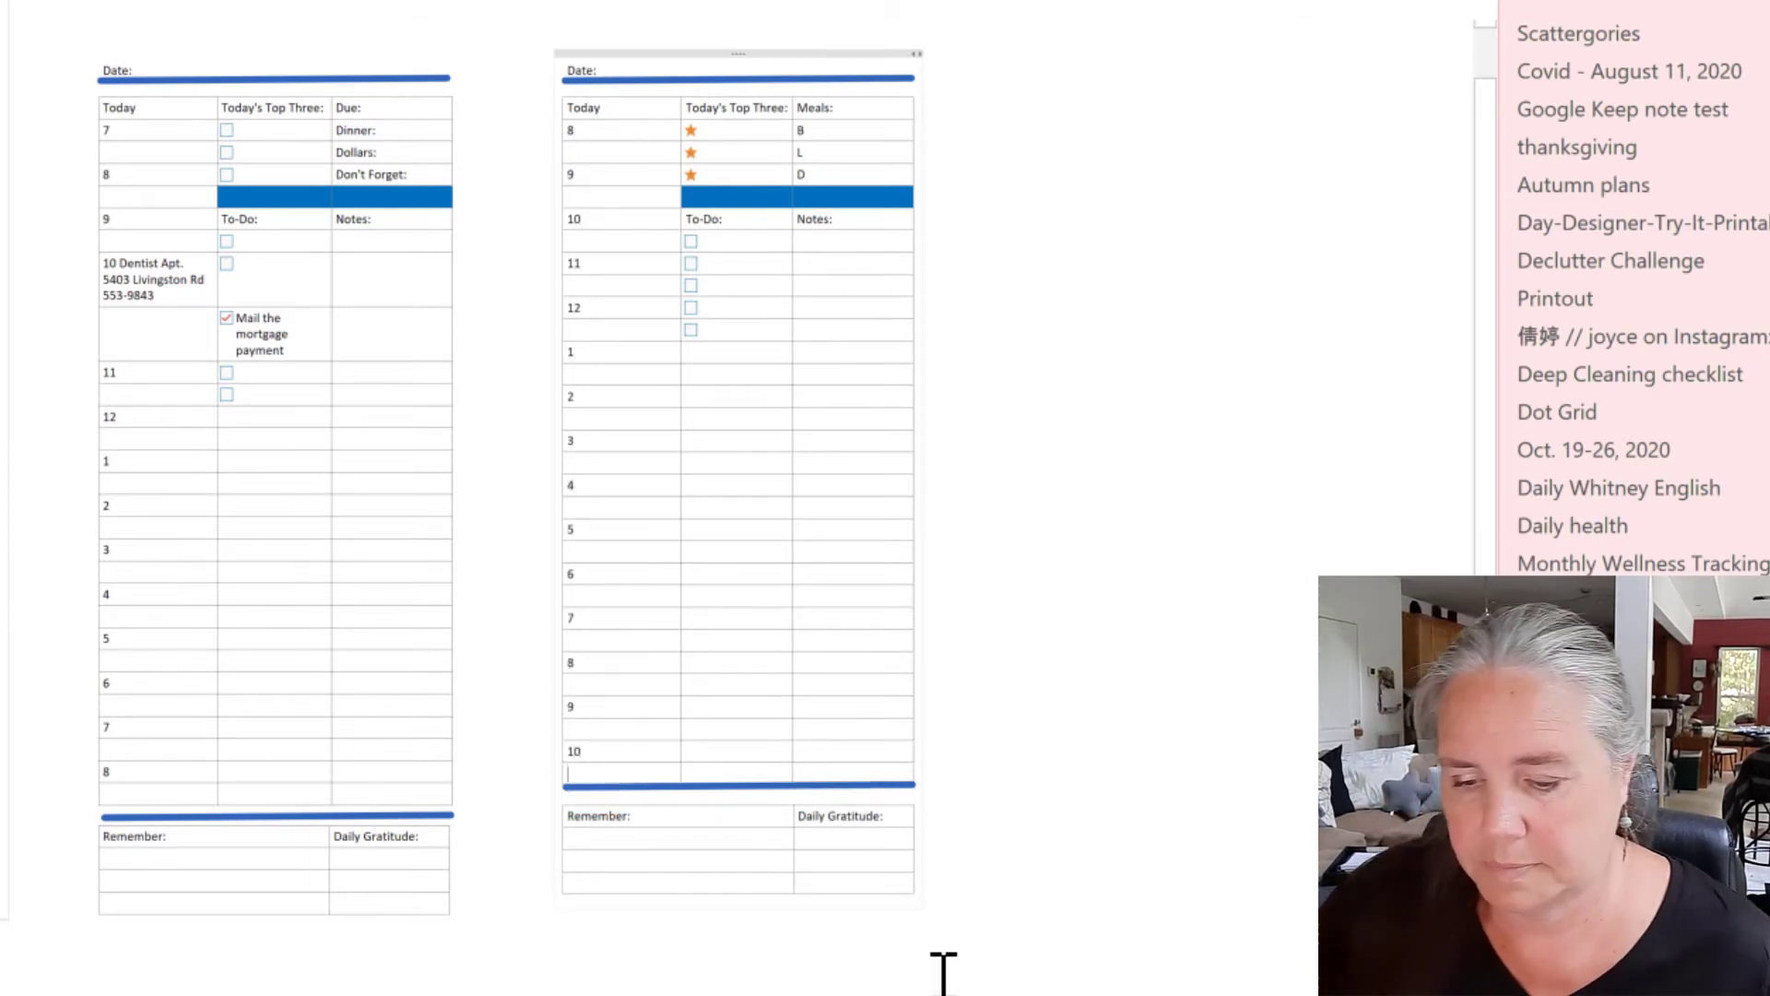
pyautogui.moveTo(793, 836); pyautogui.dragTo(735, 835)
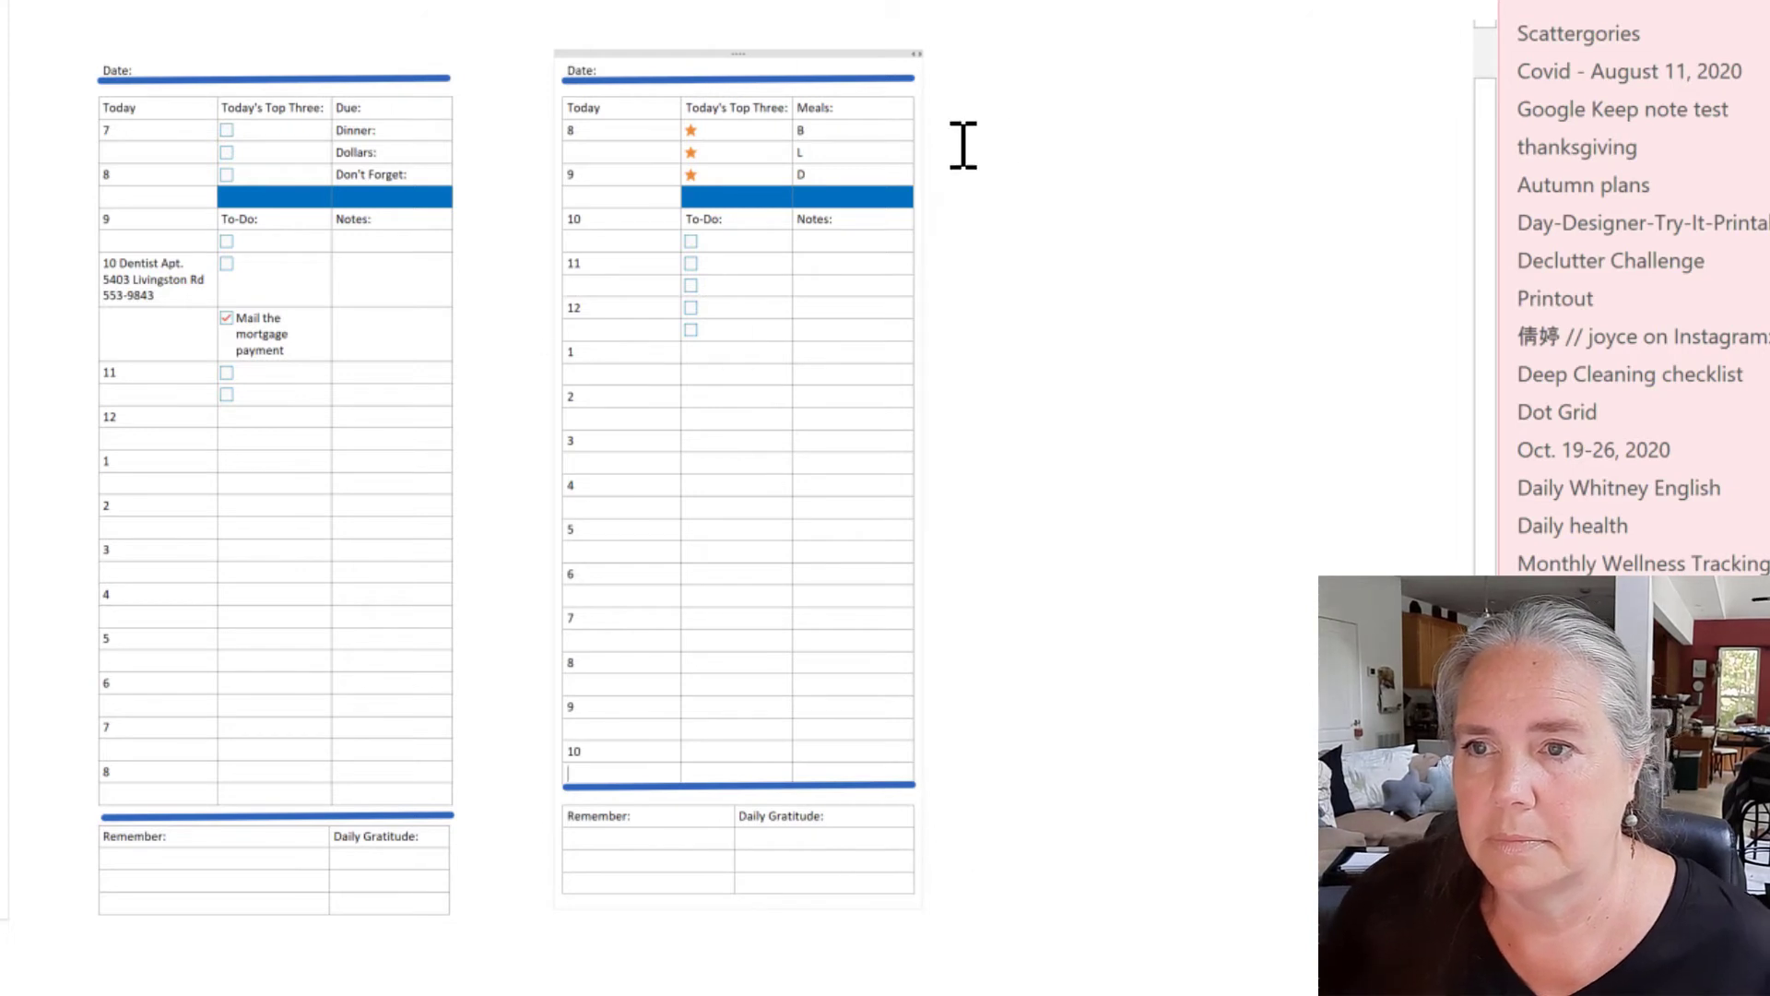
# Step: Change the font of all text in the duplicated planner to Segoe Script
pyautogui.click(620, 98)
pyautogui.hotkey('ctrl', 'a')
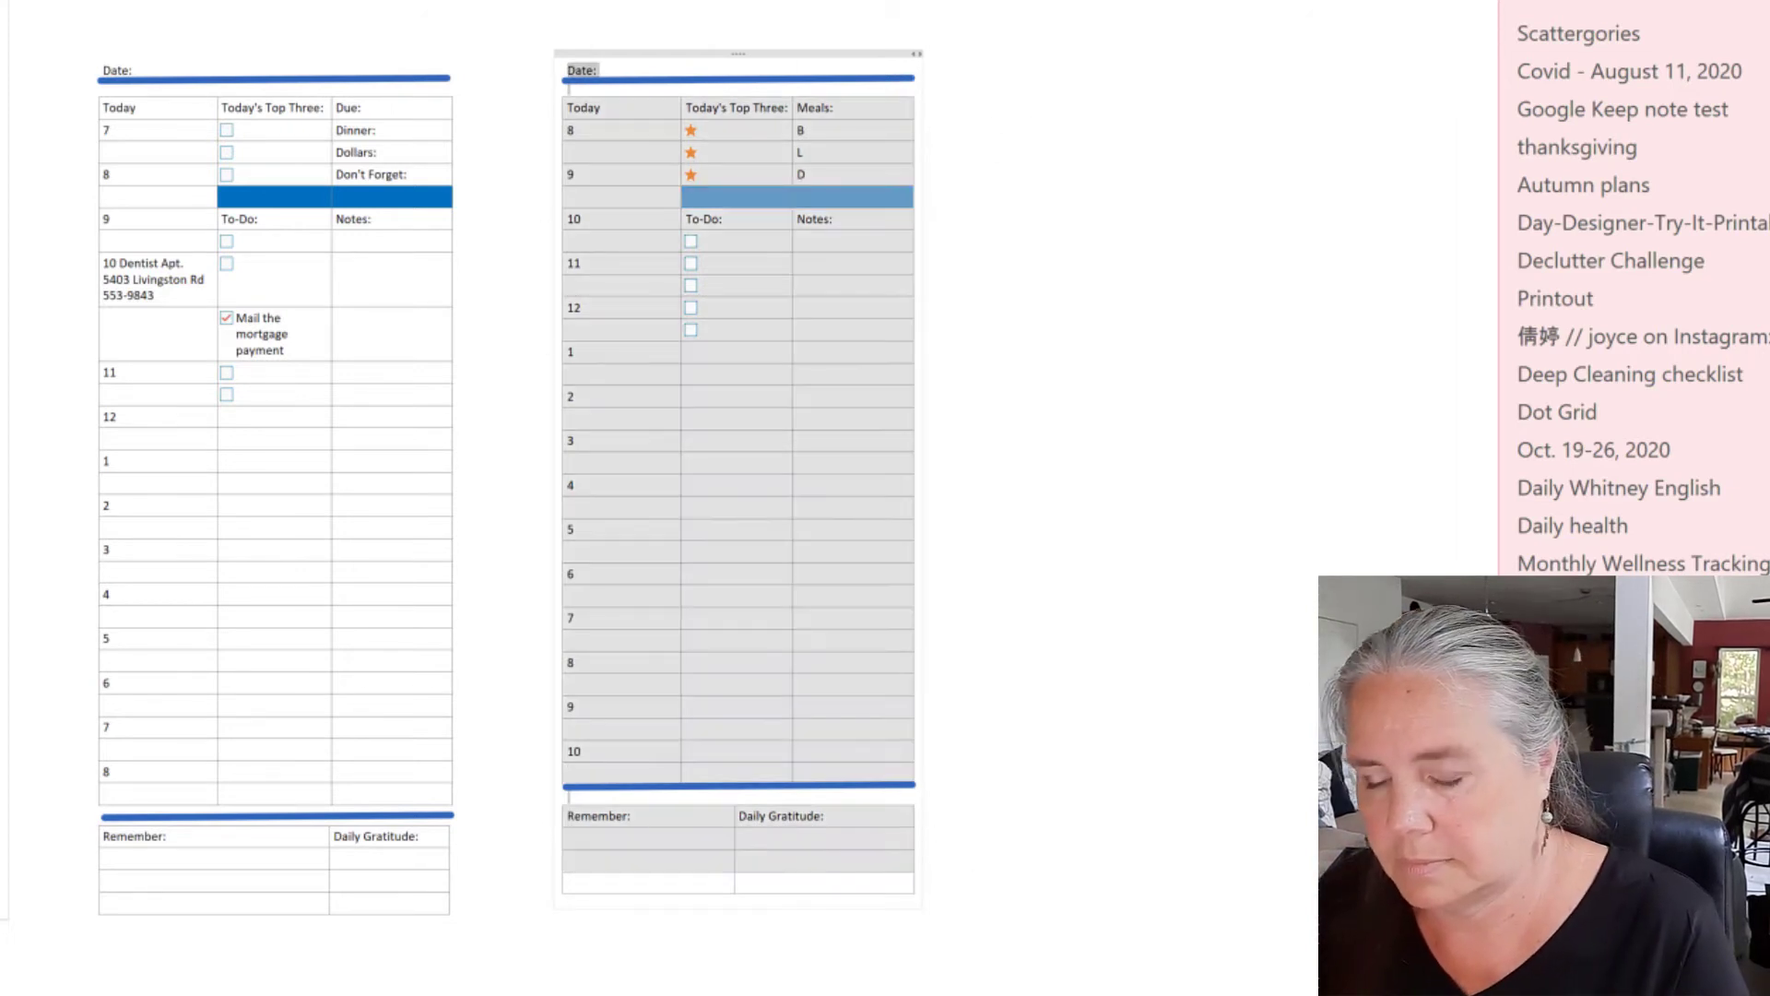
pyautogui.scroll(-20, 27, 396)
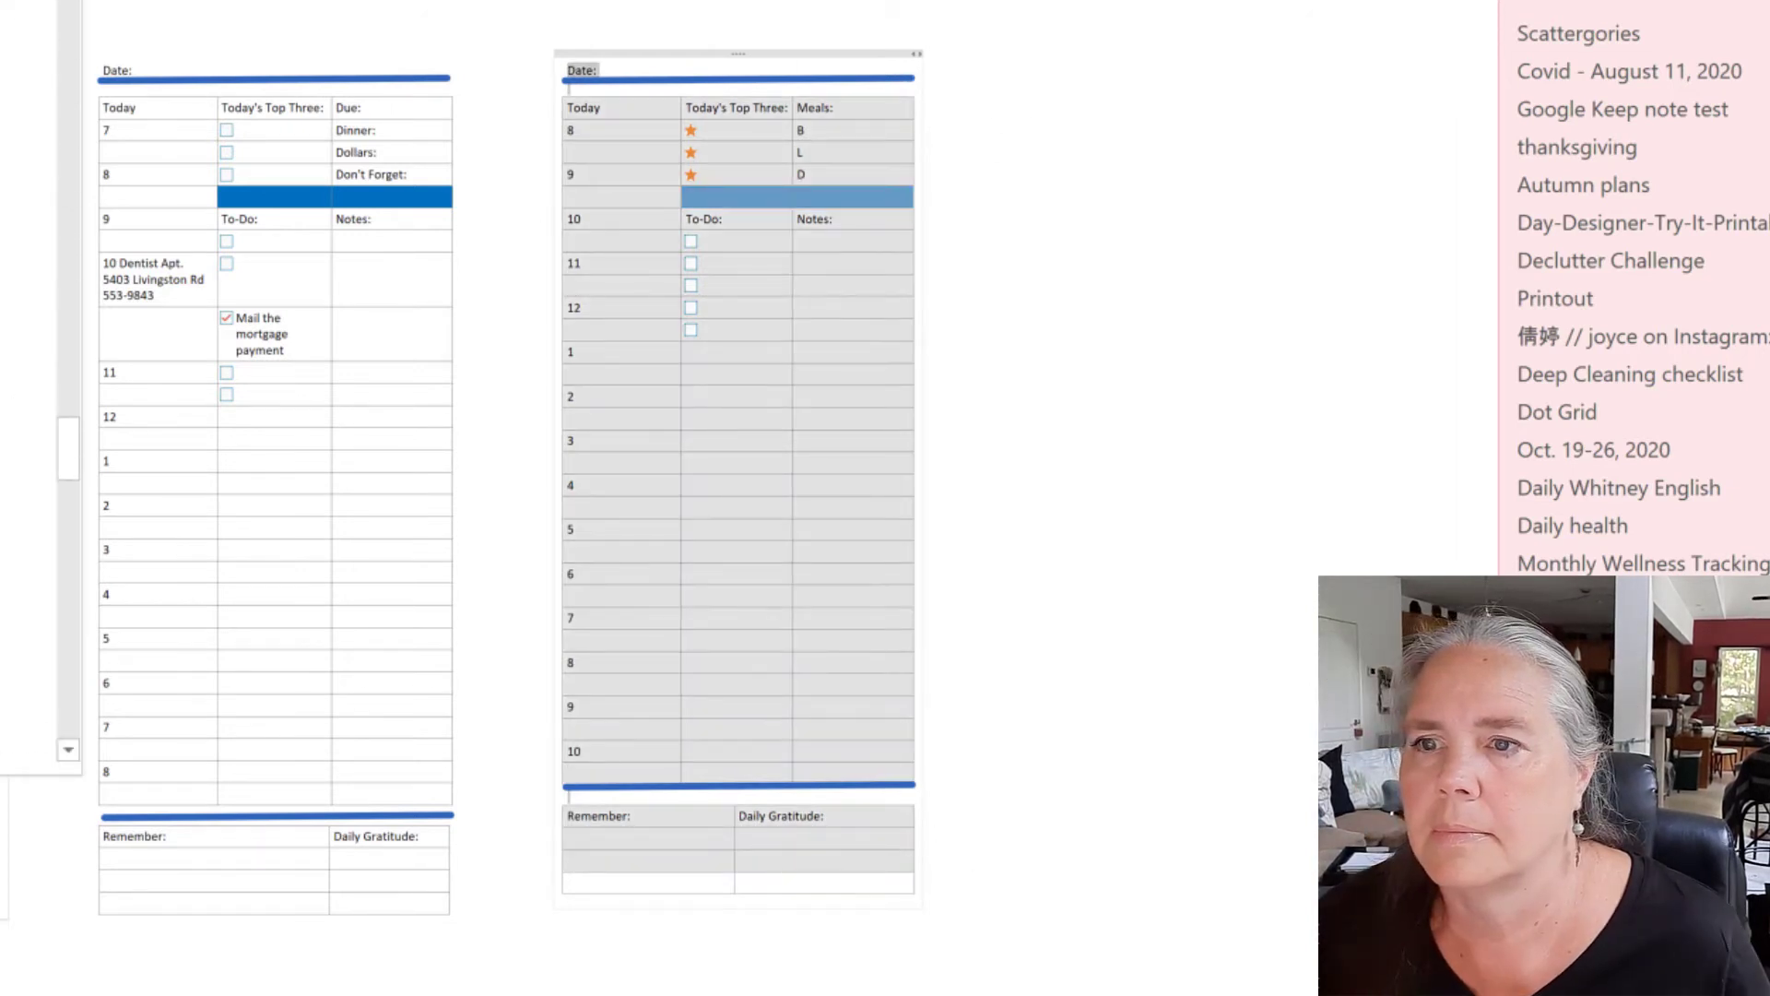
pyautogui.scroll(-5, 28, 313)
pyautogui.click(27, 644)
pyautogui.click(1145, 567)
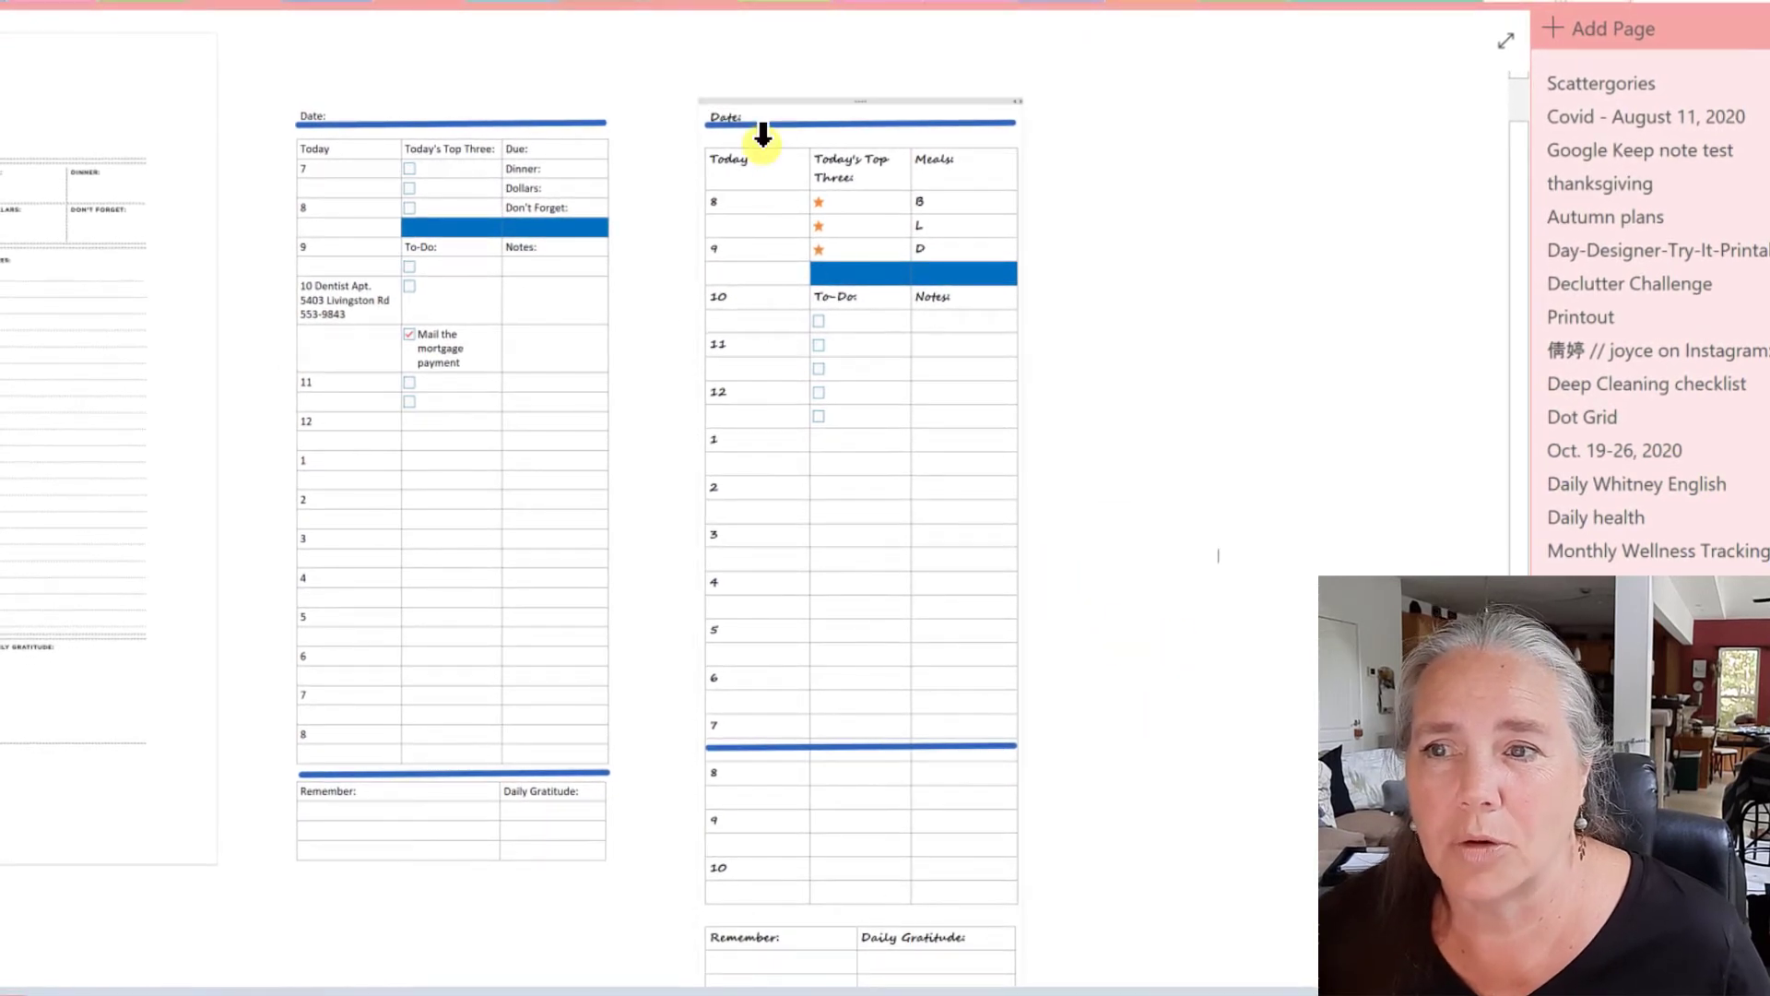
# Step: Select all content of the duplicated planner, from Date: through the lower table, and set the font size to 10
pyautogui.scroll(-1, 909, 553)
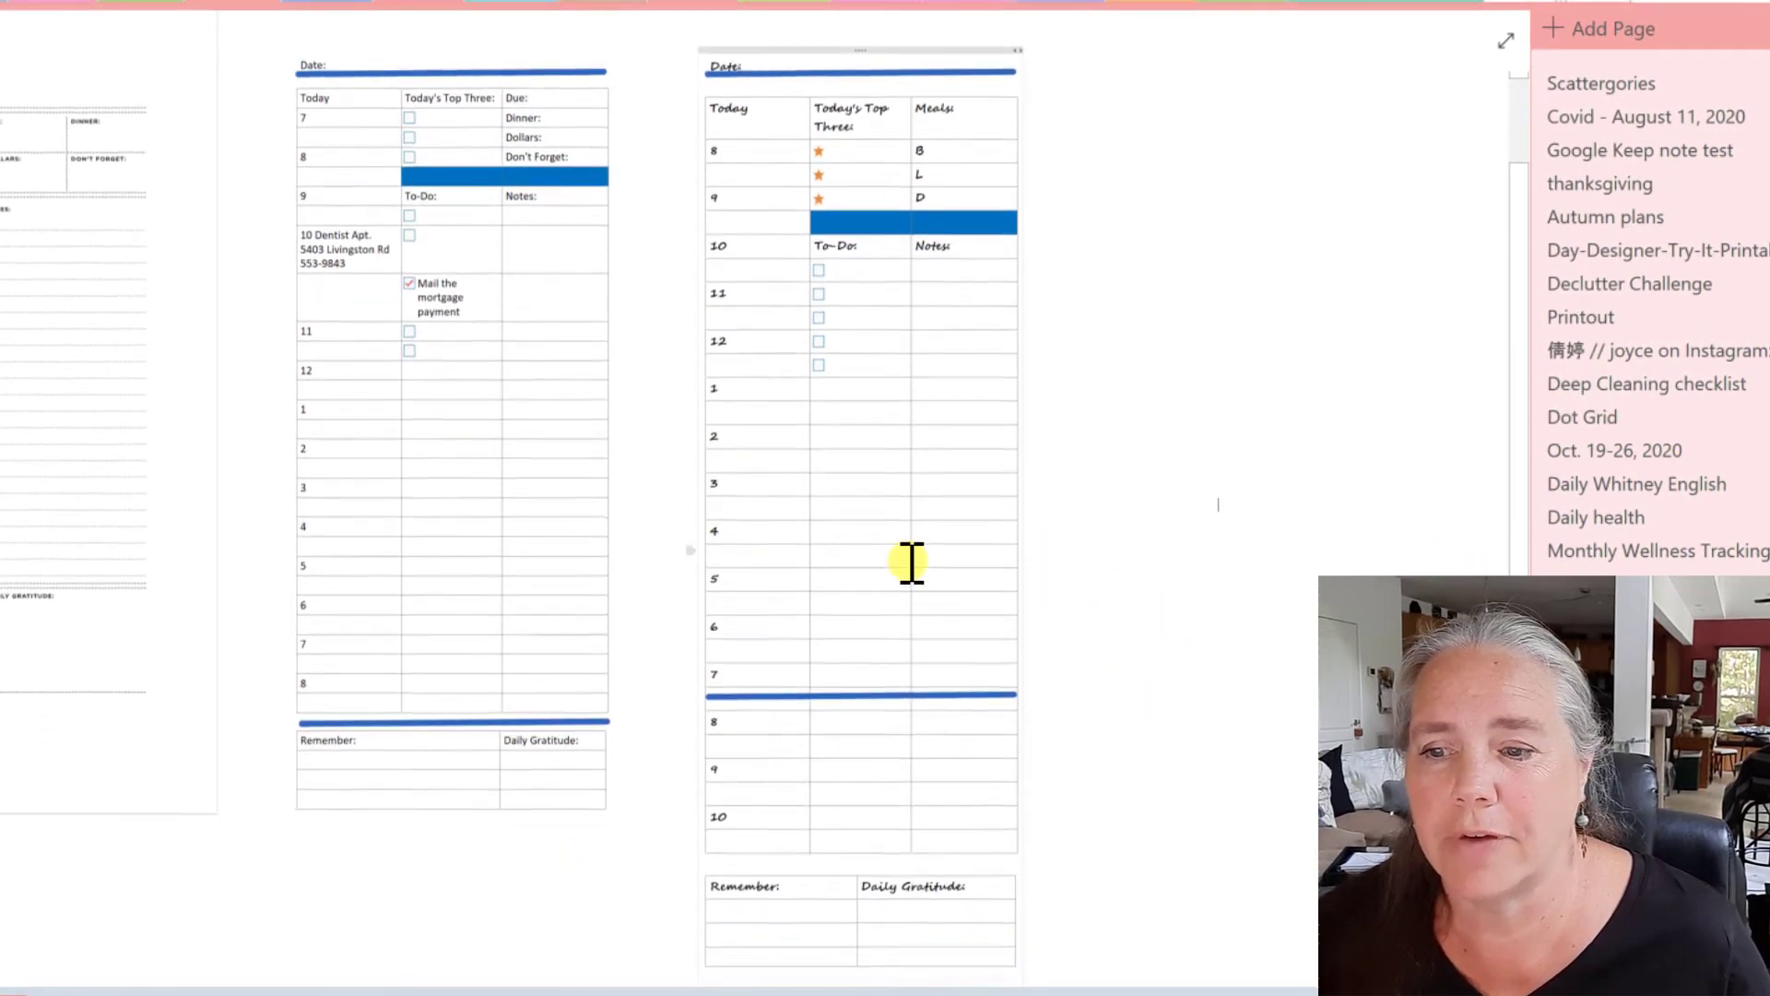
pyautogui.scroll(1, 911, 566)
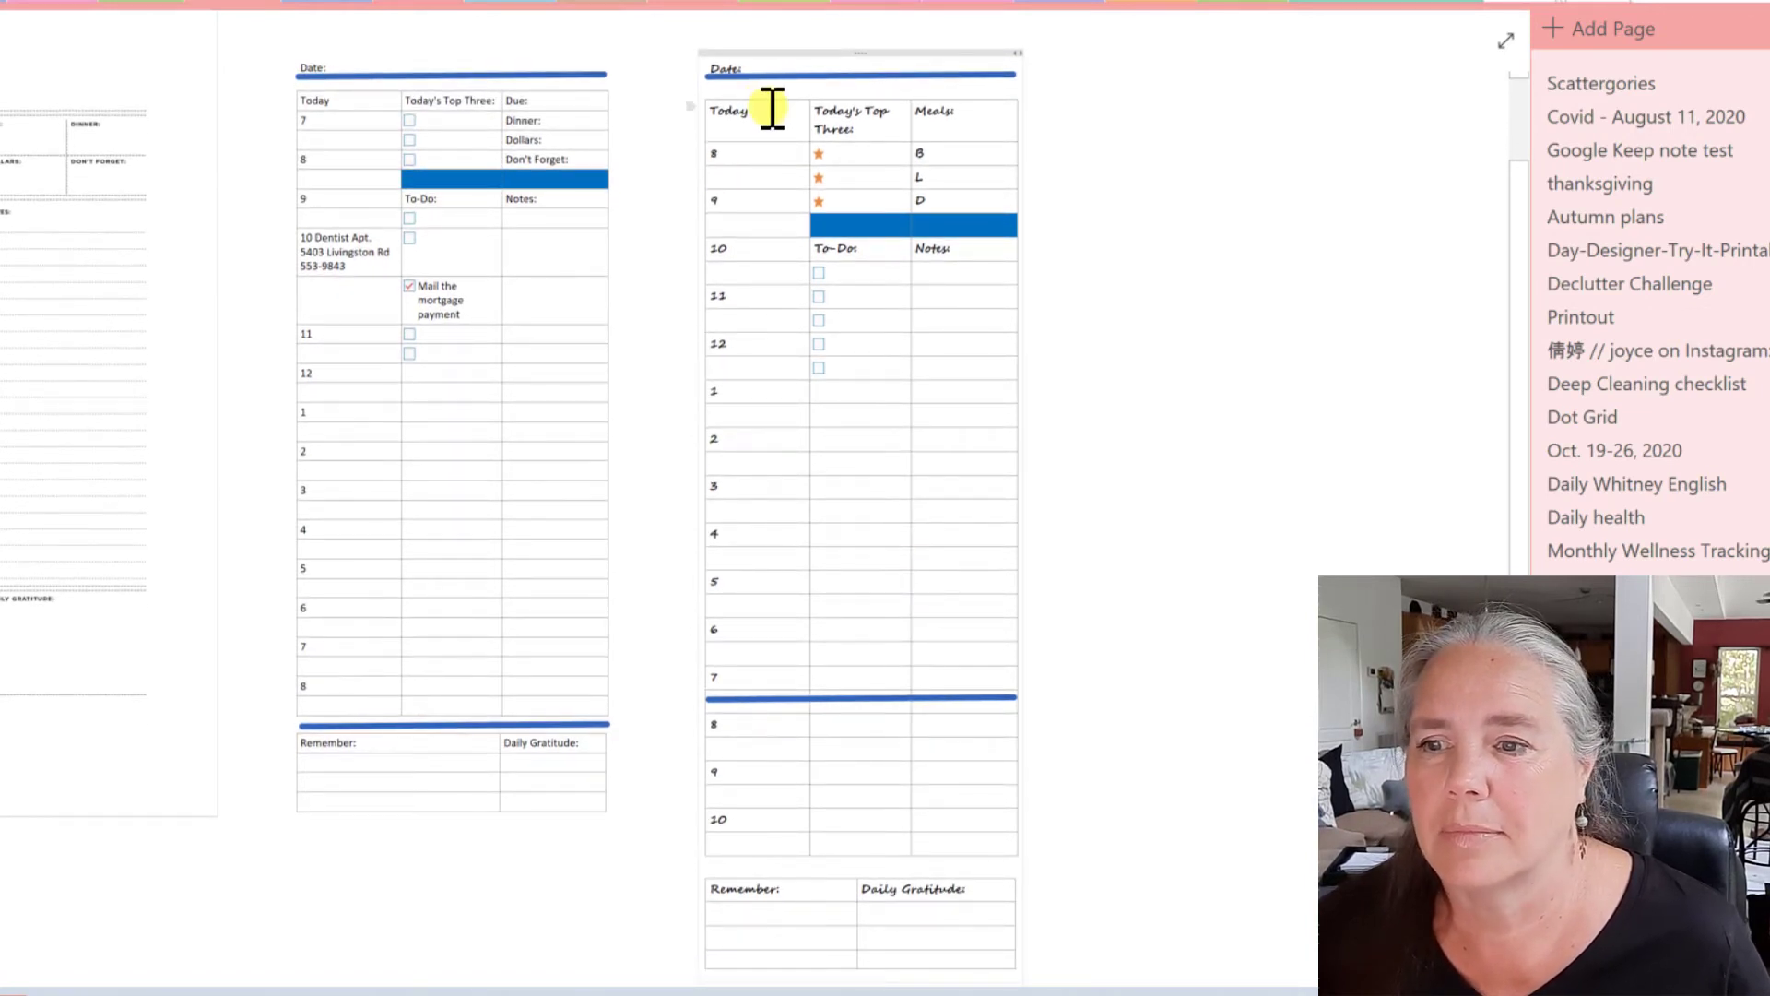
pyautogui.moveTo(715, 74); pyautogui.dragTo(952, 975)
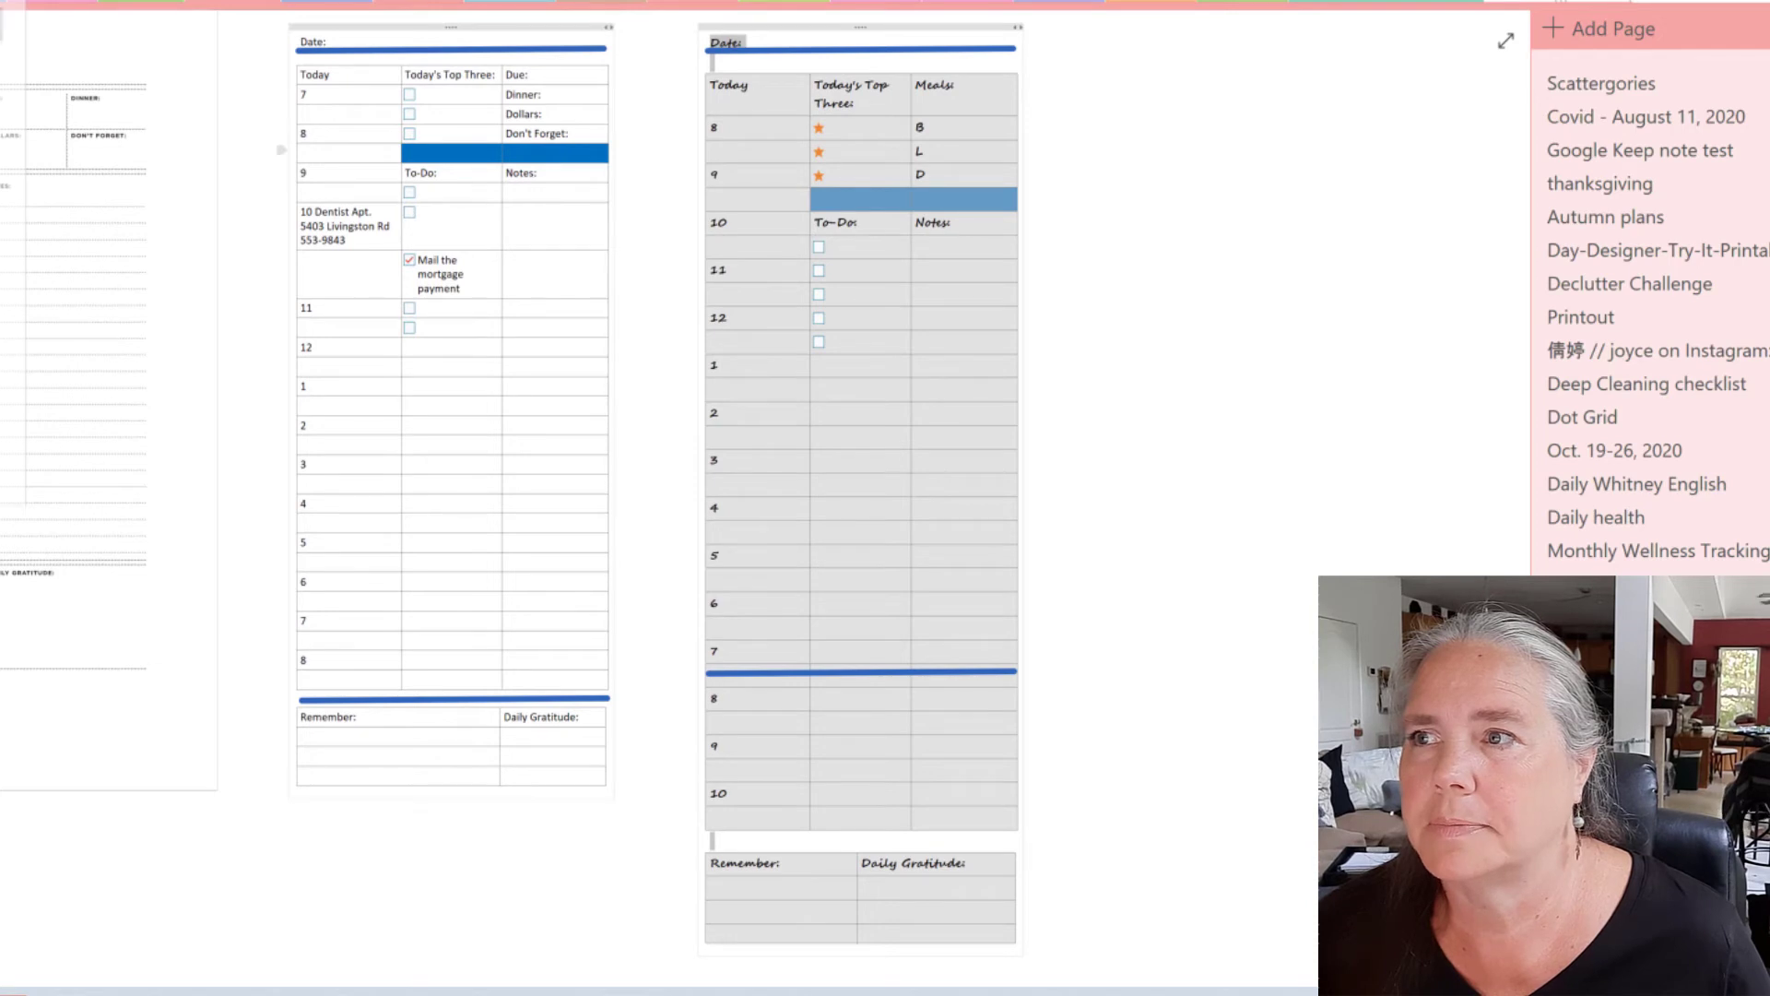
pyautogui.click(2, 6)
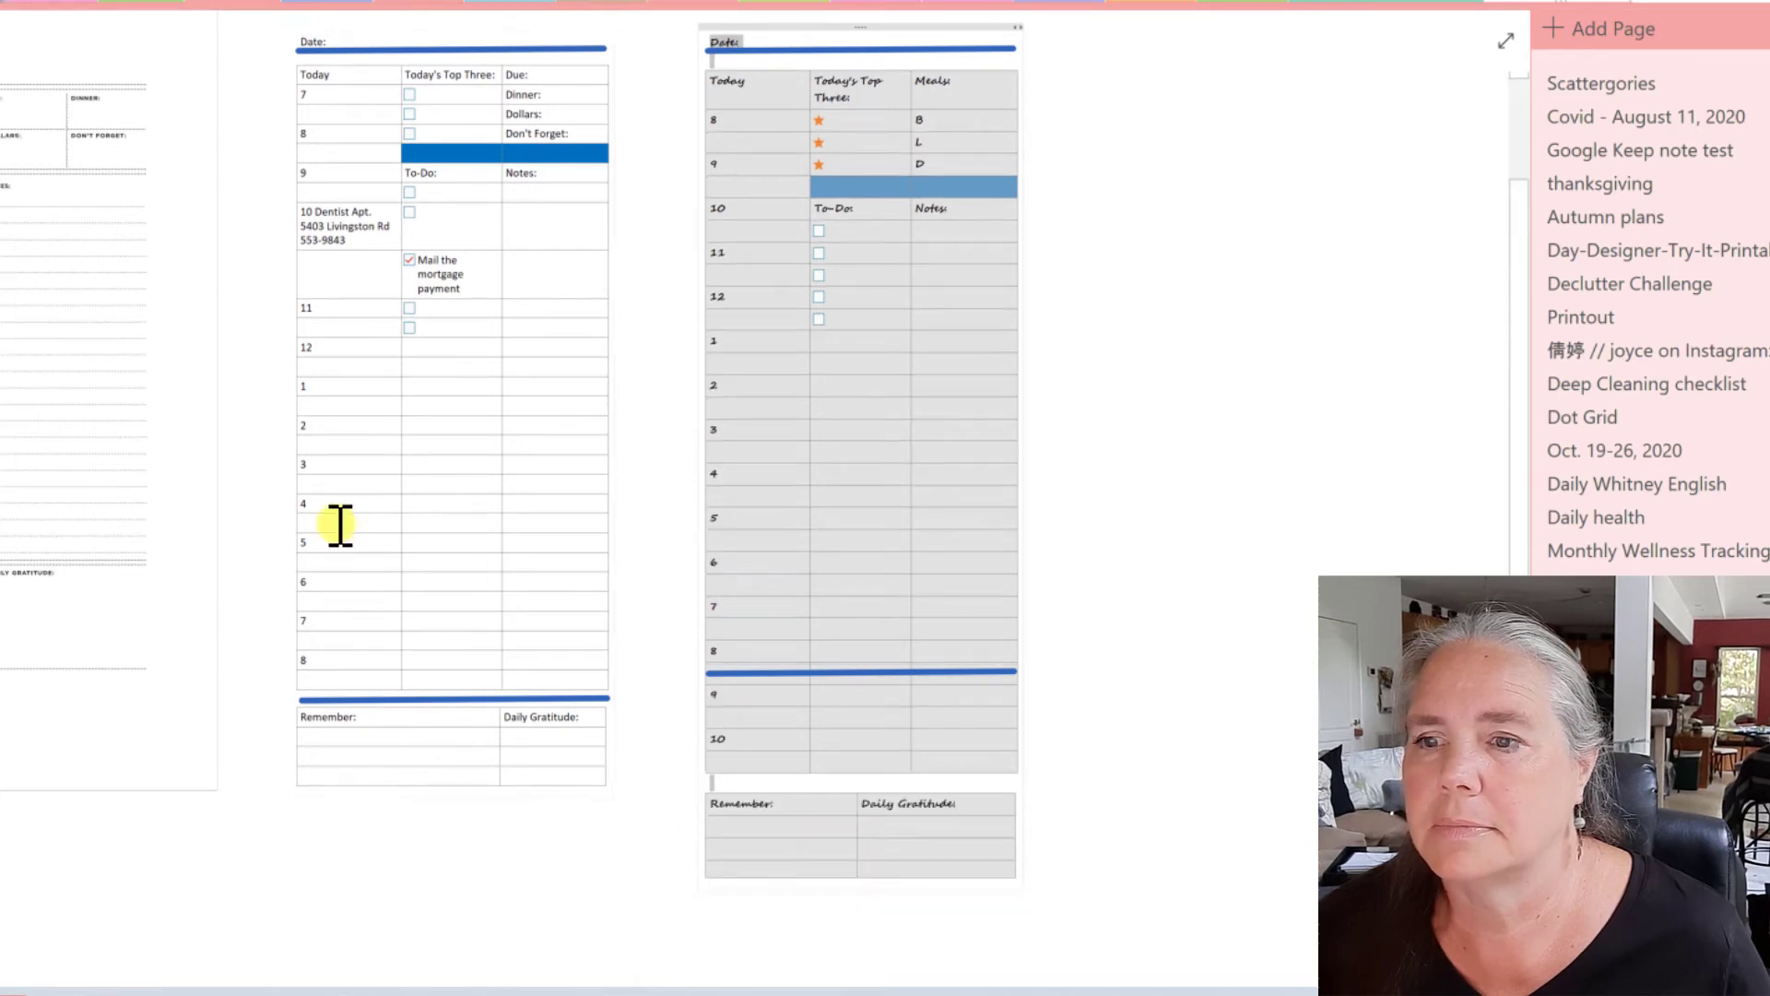
pyautogui.click(923, 737)
# Step: Move the blue line crossing the duplicate's evening hours down to the gap above the Remember table
pyautogui.click(869, 671)
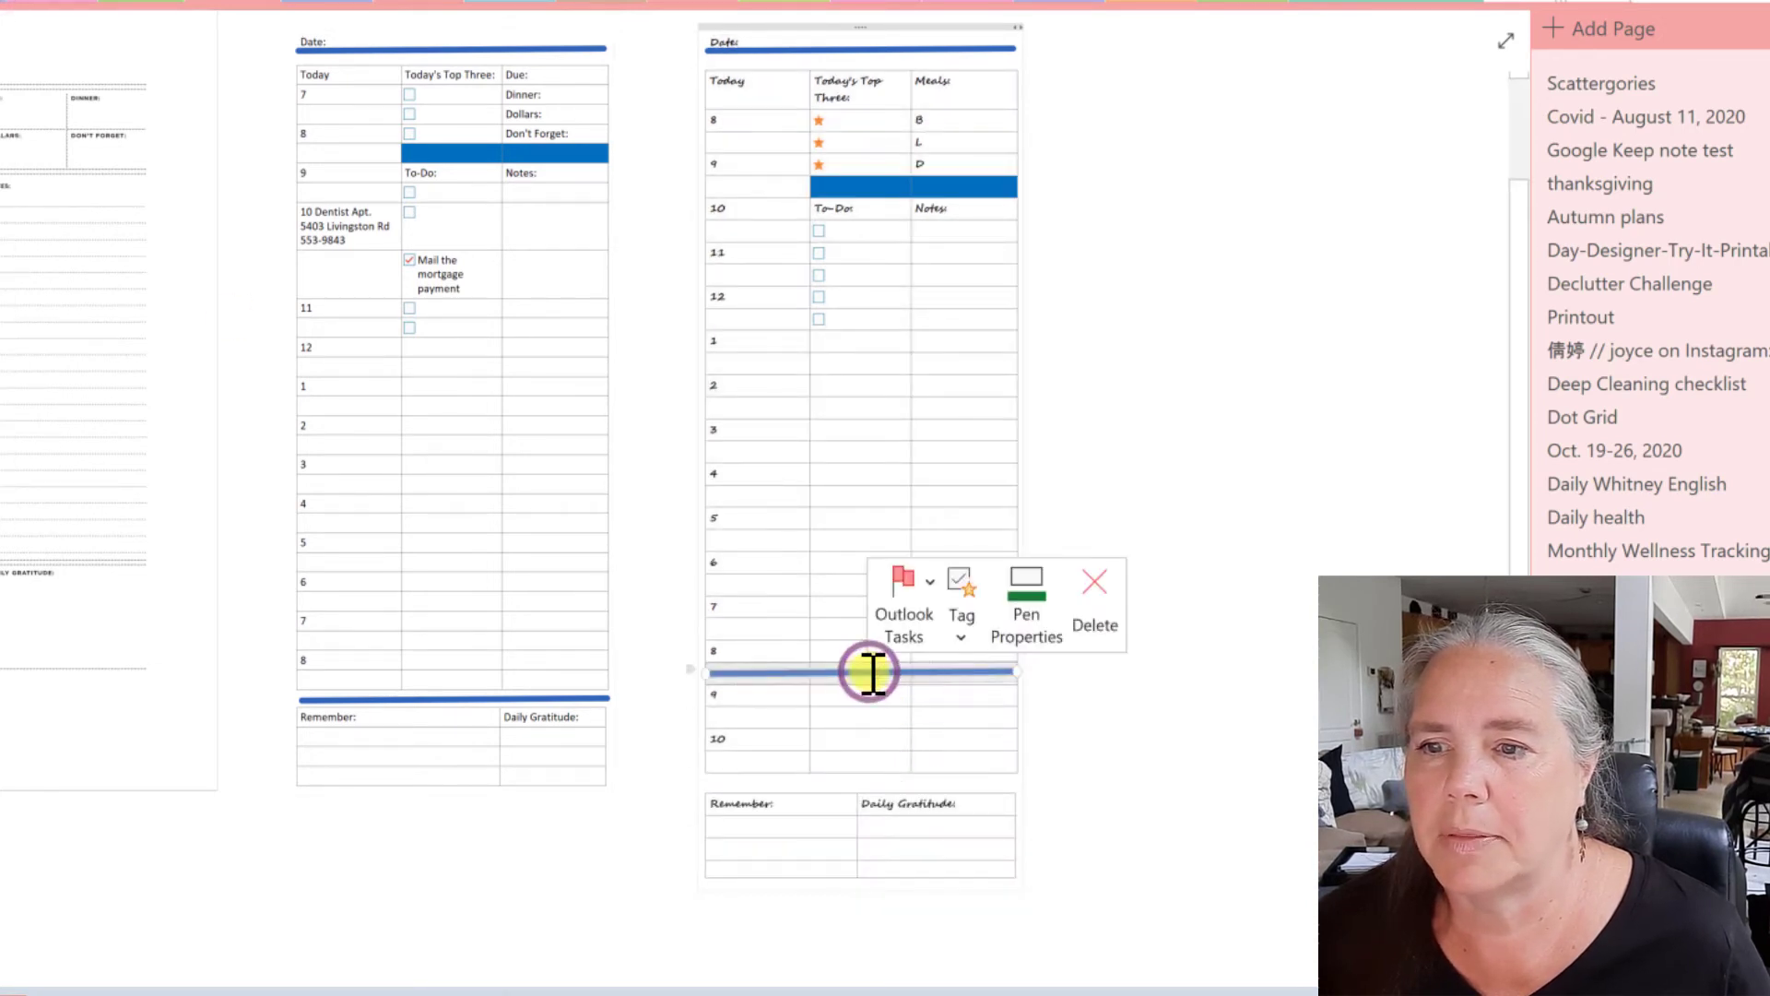
pyautogui.moveTo(869, 671); pyautogui.dragTo(869, 783)
pyautogui.click(842, 671)
pyautogui.click(845, 666)
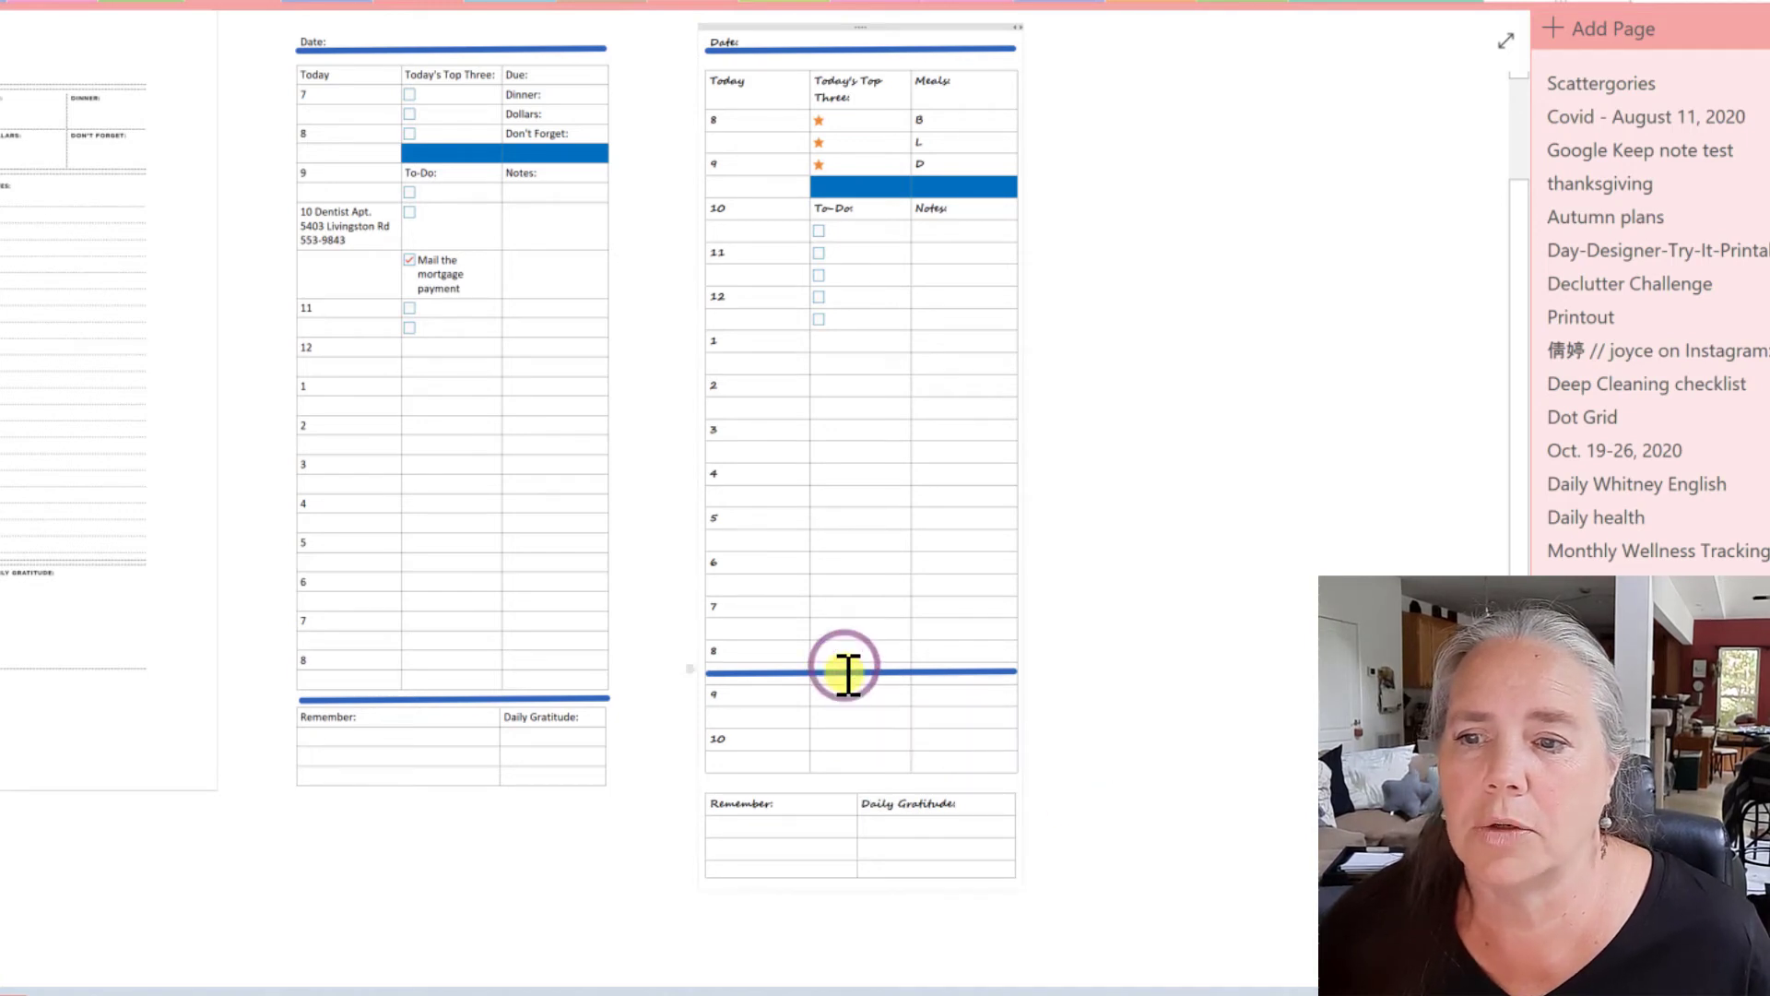
pyautogui.moveTo(843, 672); pyautogui.dragTo(840, 781)
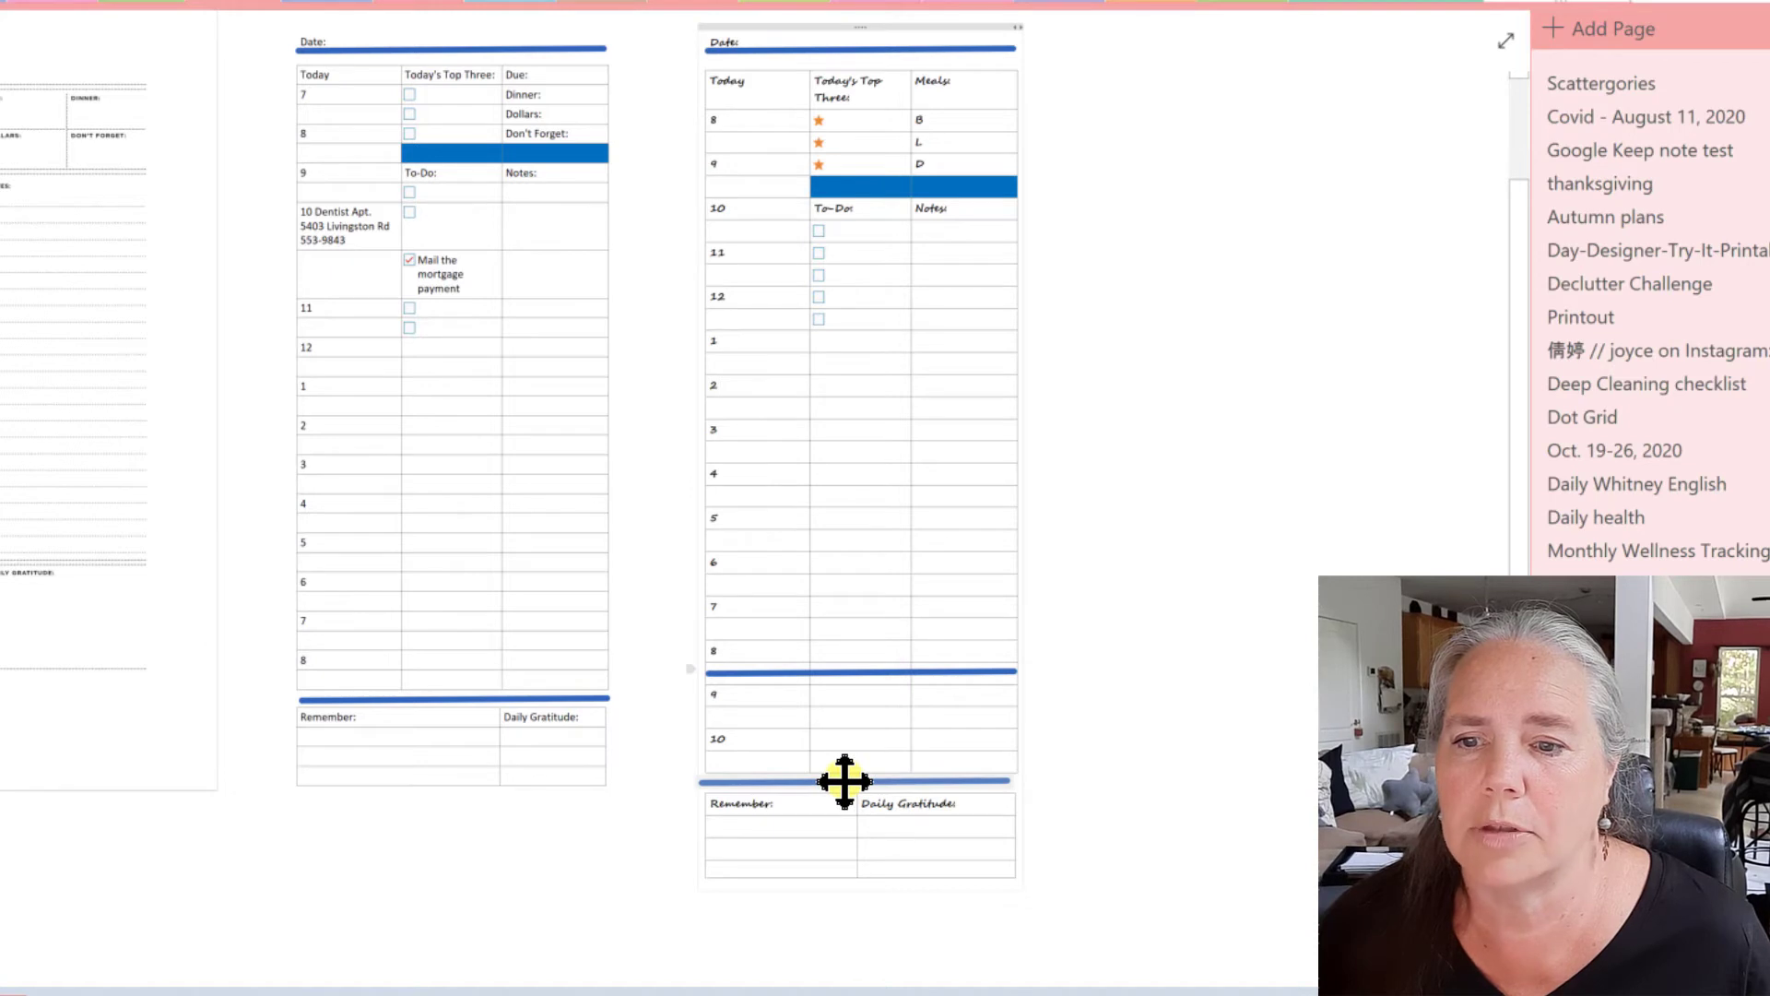
pyautogui.moveTo(844, 780); pyautogui.dragTo(845, 781)
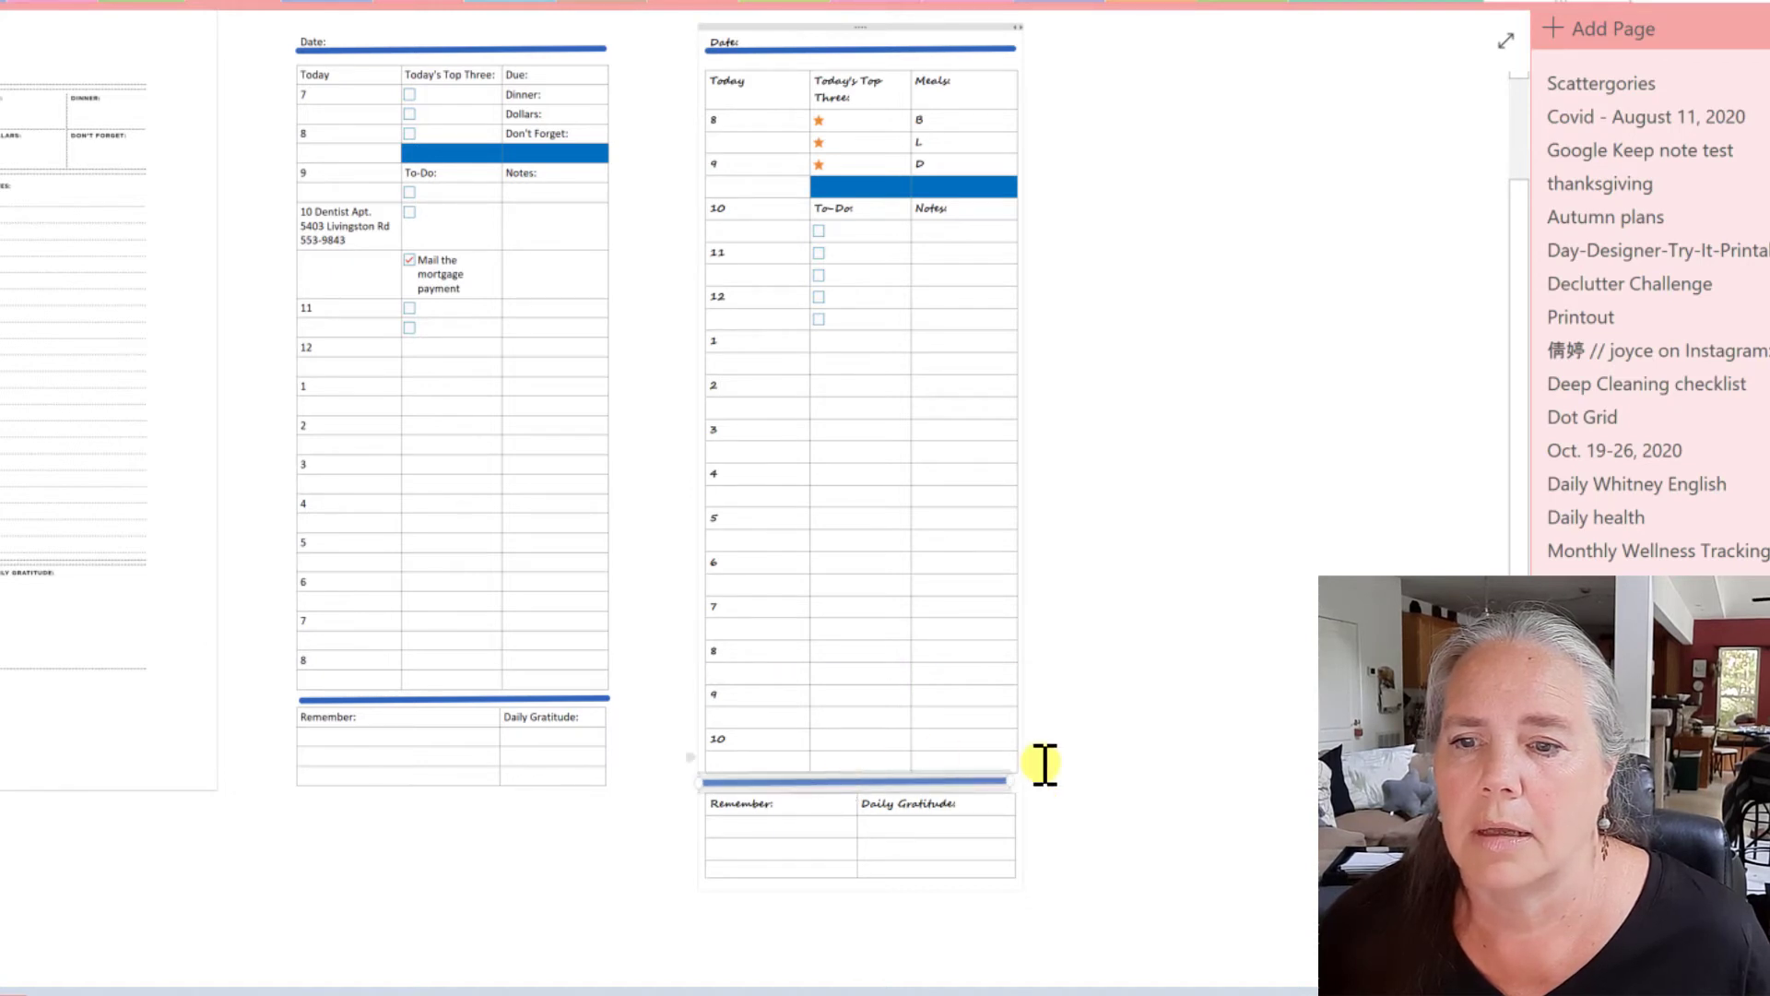
# Step: Delete the blue ink line between the duplicate's hours table and the Remember table
pyautogui.click(937, 758)
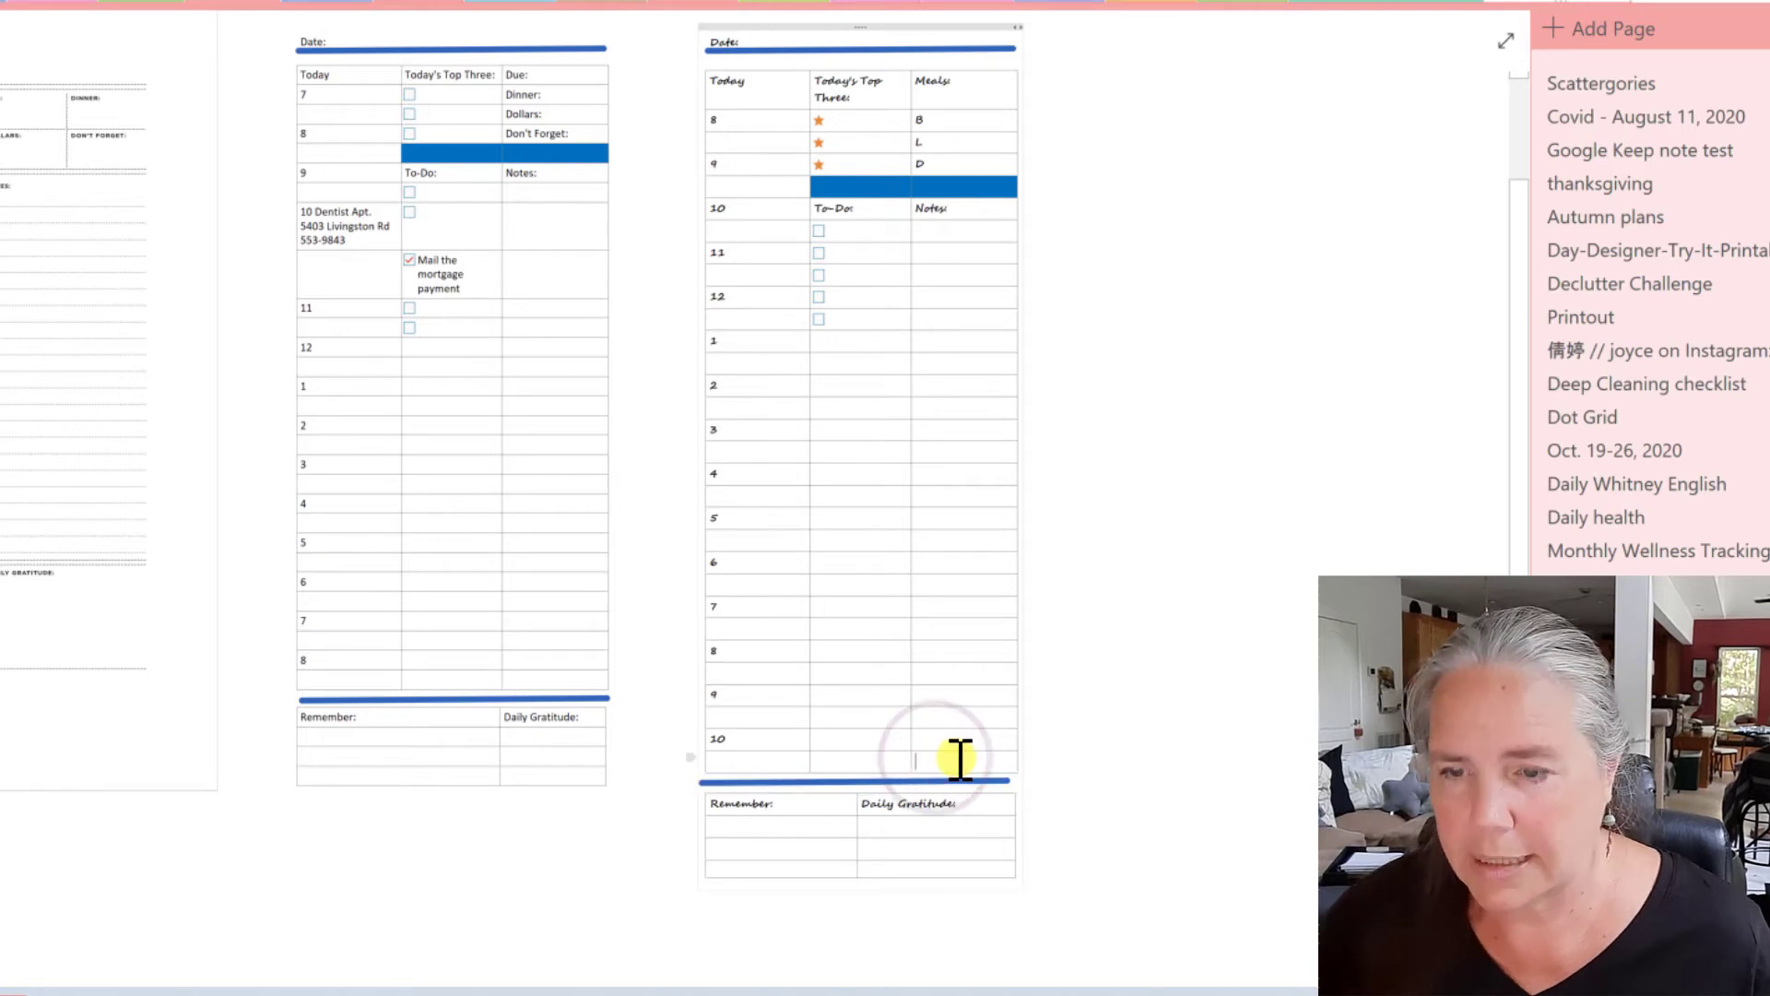
pyautogui.click(946, 781)
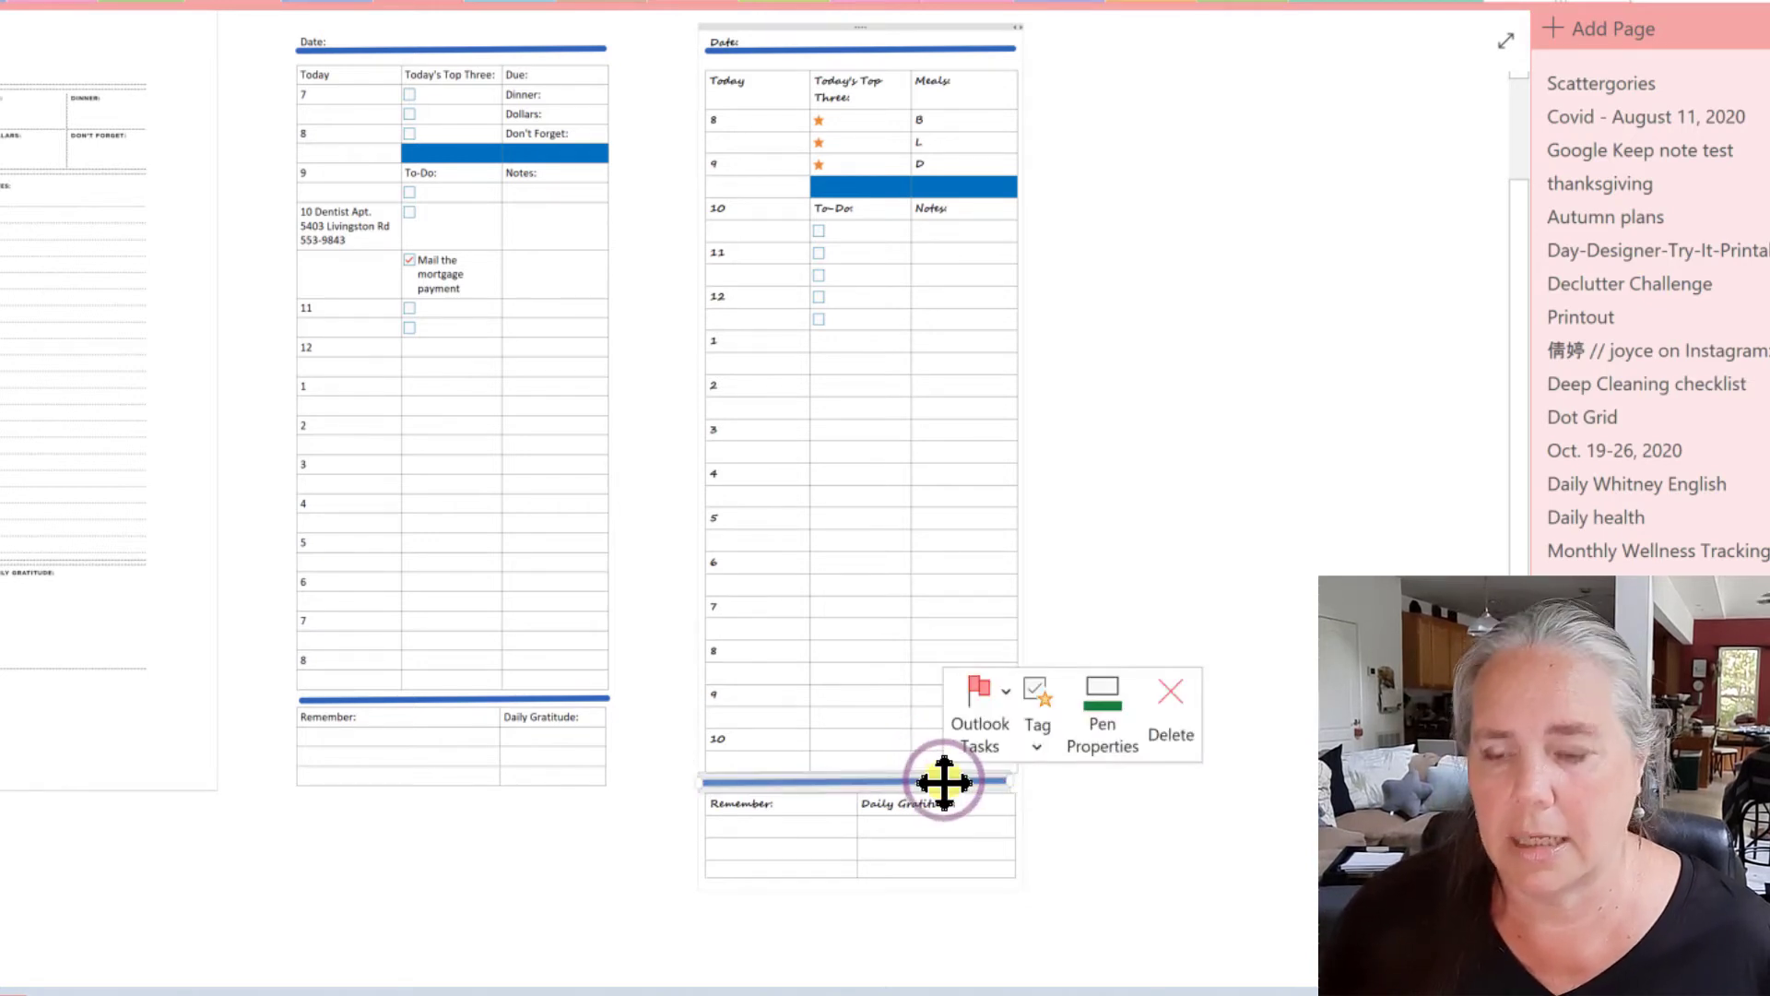
pyautogui.press('Delete')
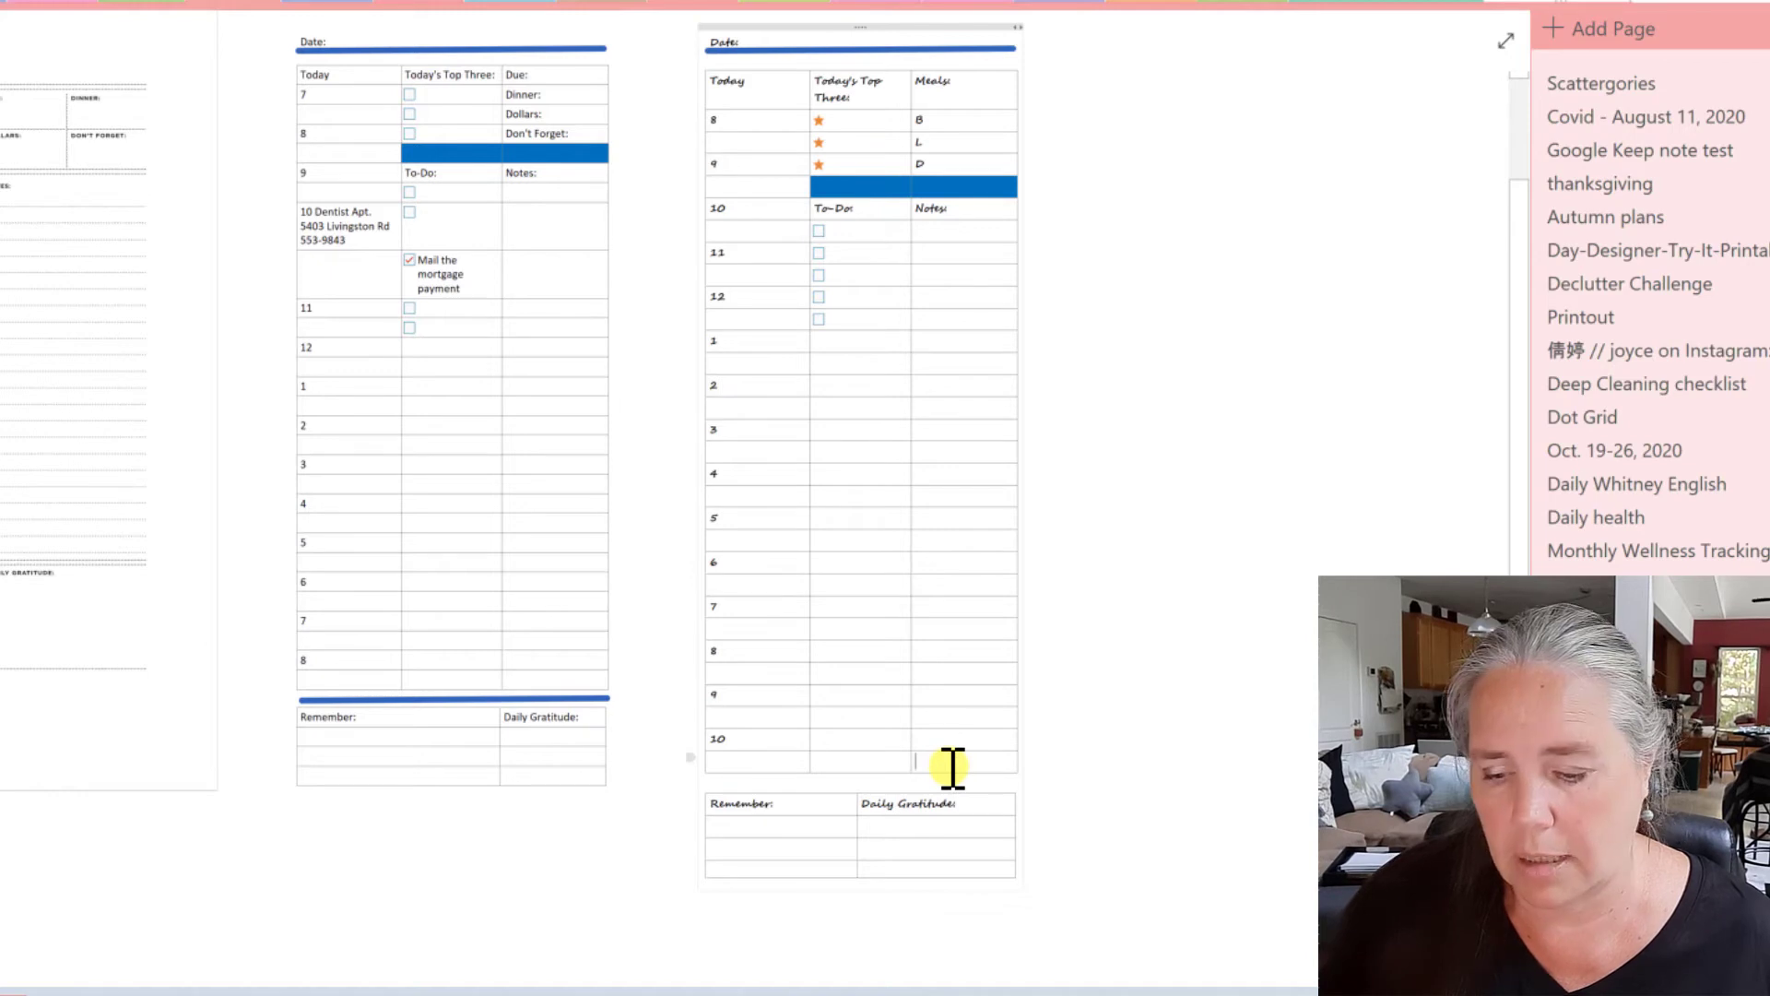
# Step: Add an empty row at the end of the duplicate's hours table
pyautogui.moveTo(949, 757); pyautogui.dragTo(951, 743)
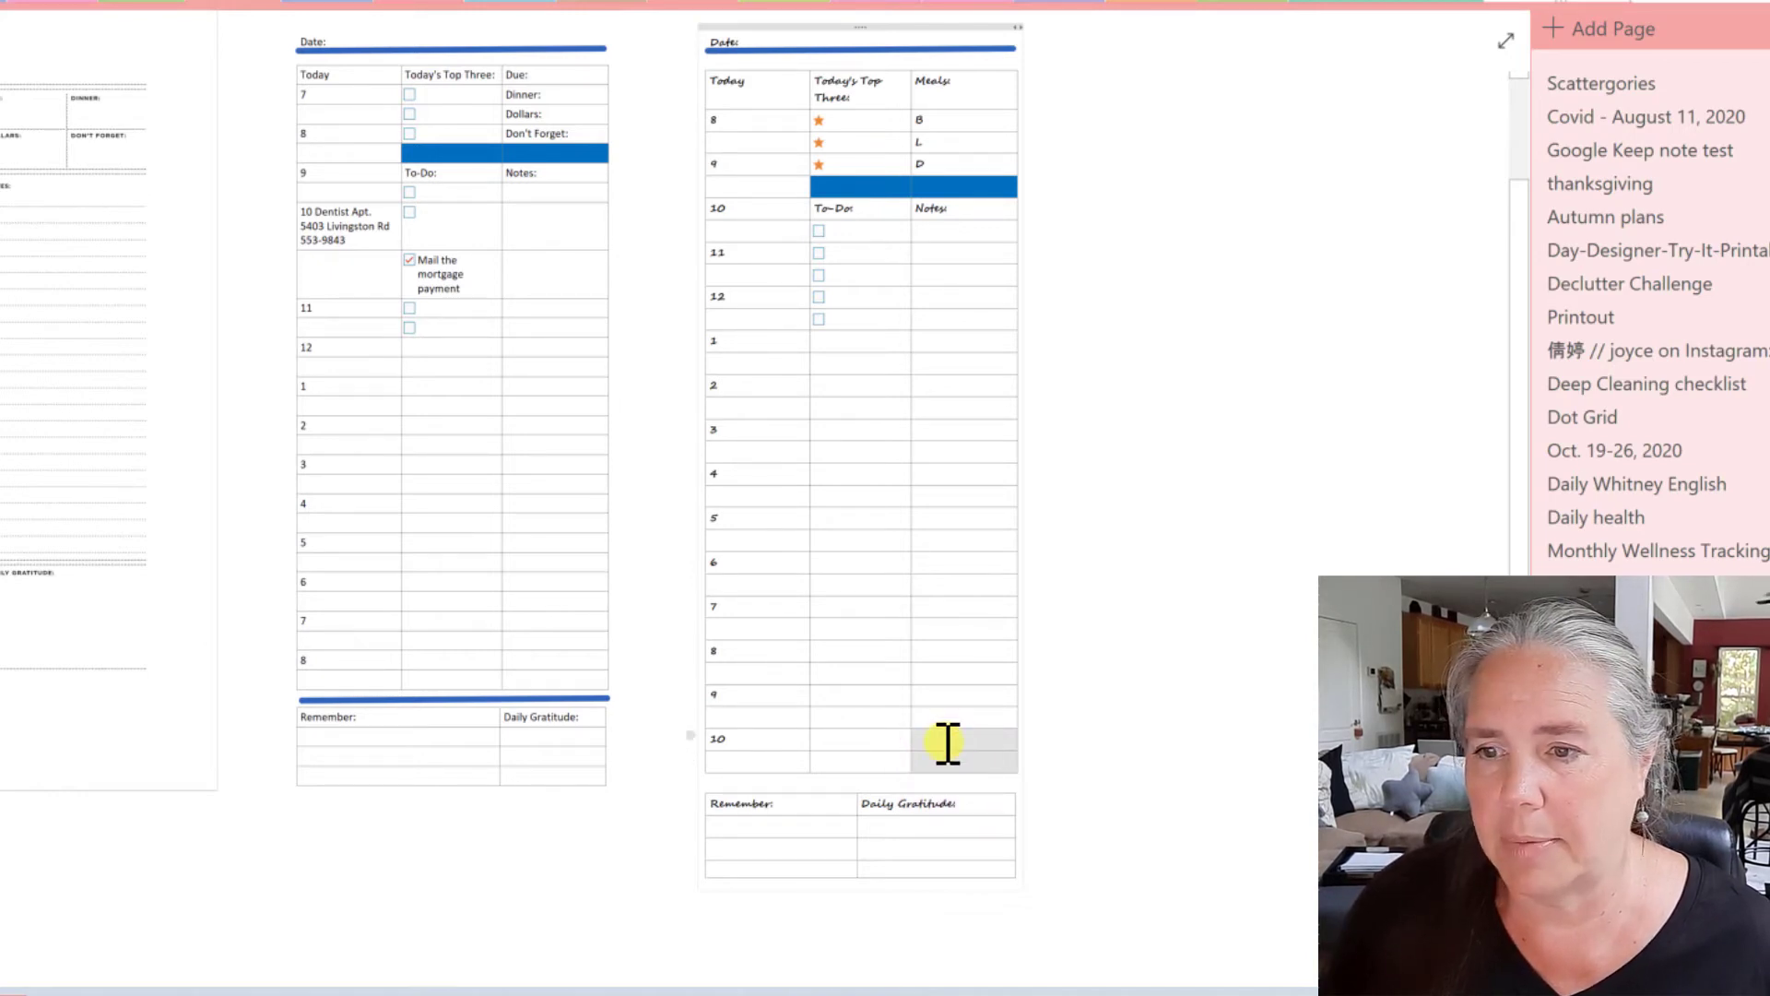
pyautogui.click(979, 764)
pyautogui.press('Tab')
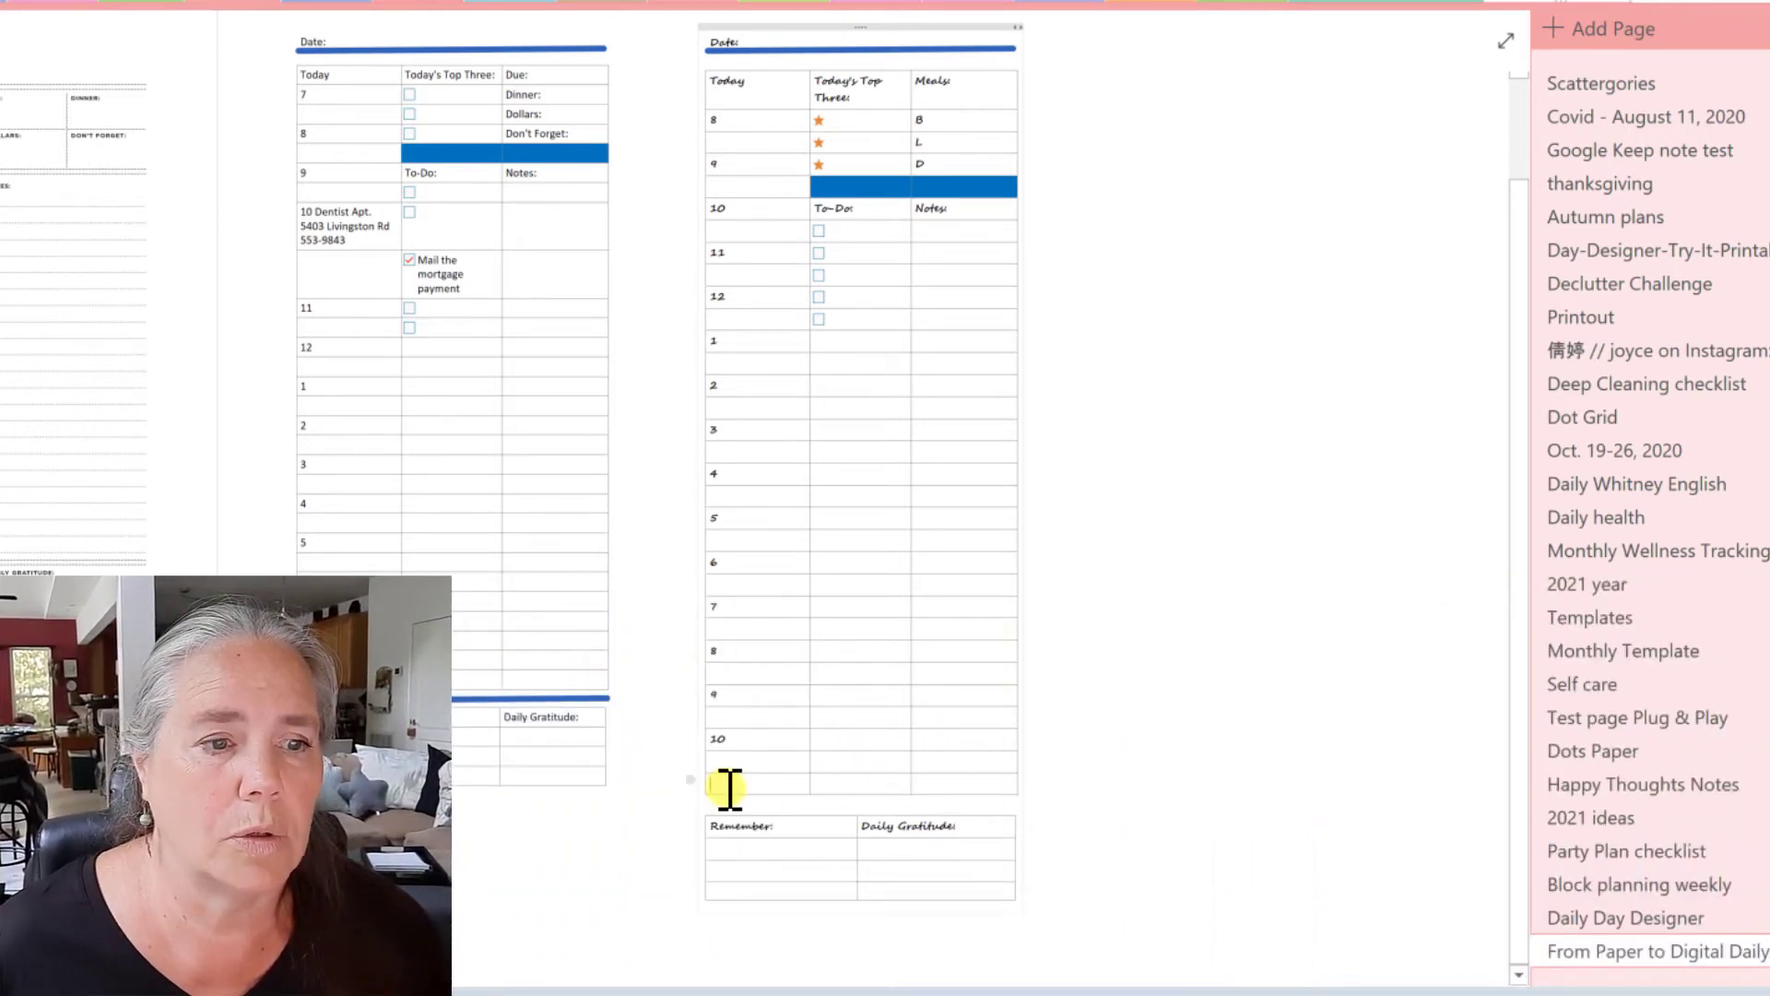
# Step: Shade all three cells of the duplicate's new last row blue as a divider above the Remember table
pyautogui.moveTo(733, 782); pyautogui.dragTo(956, 782)
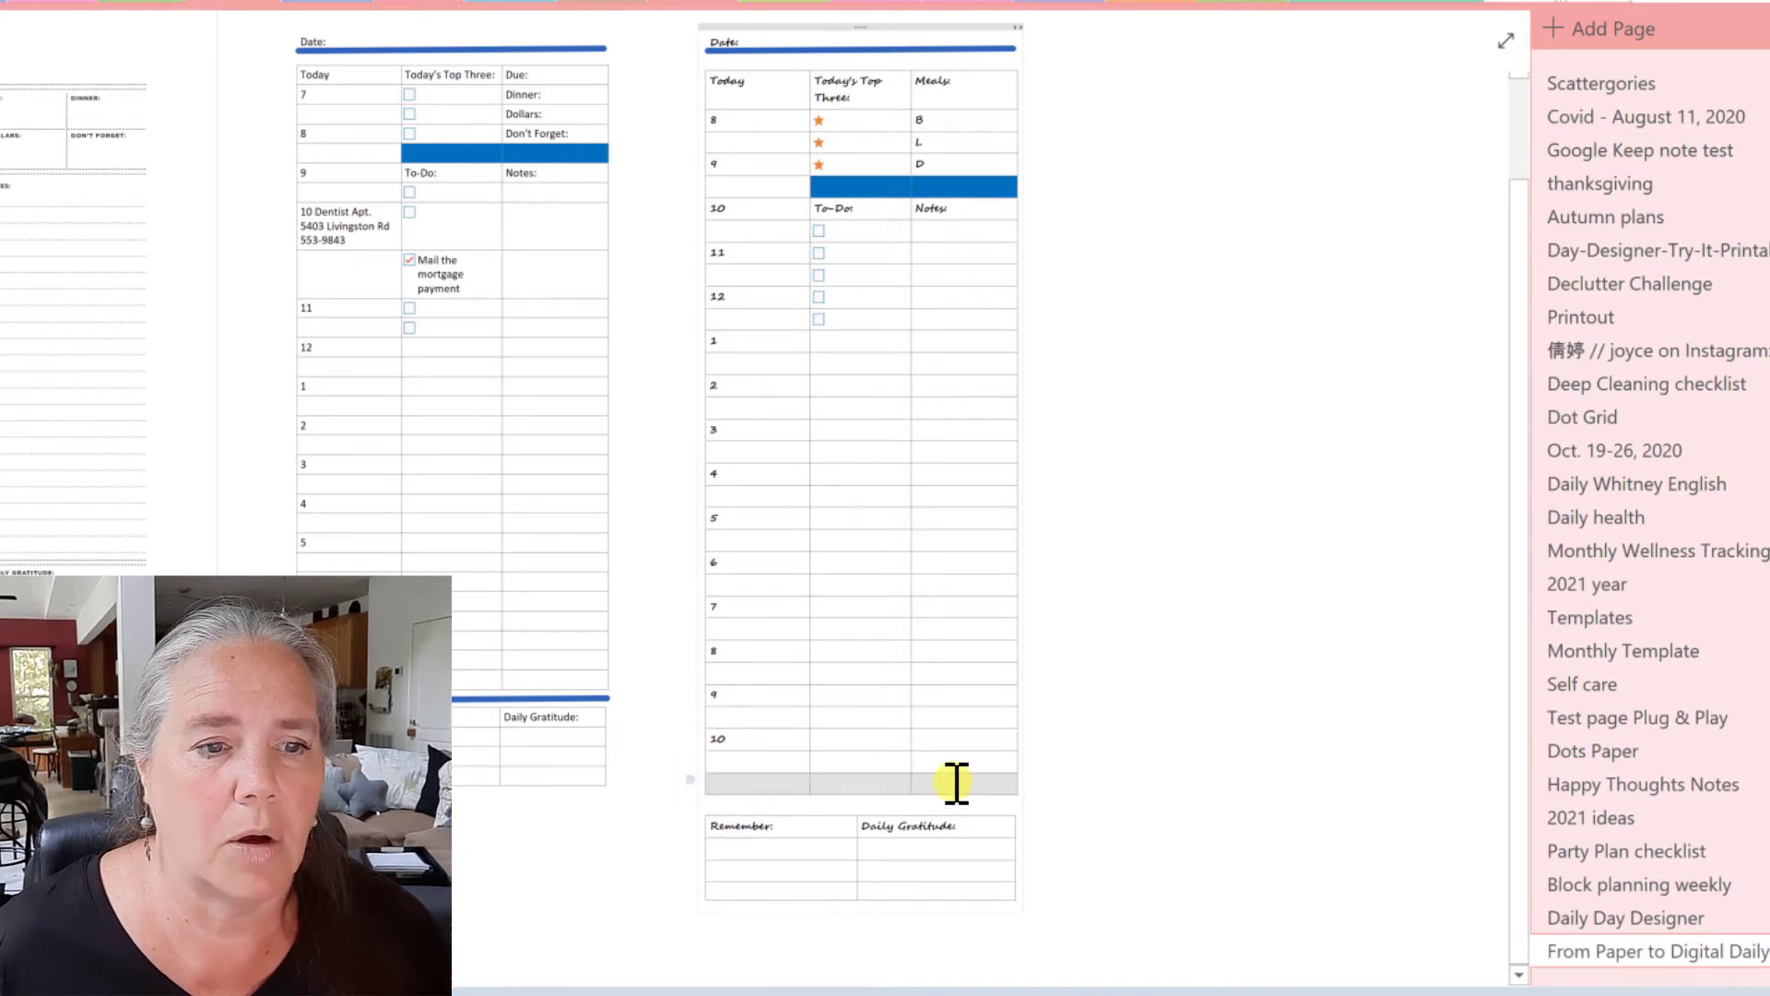
pyautogui.rightClick(956, 782)
pyautogui.moveTo(1281, 630)
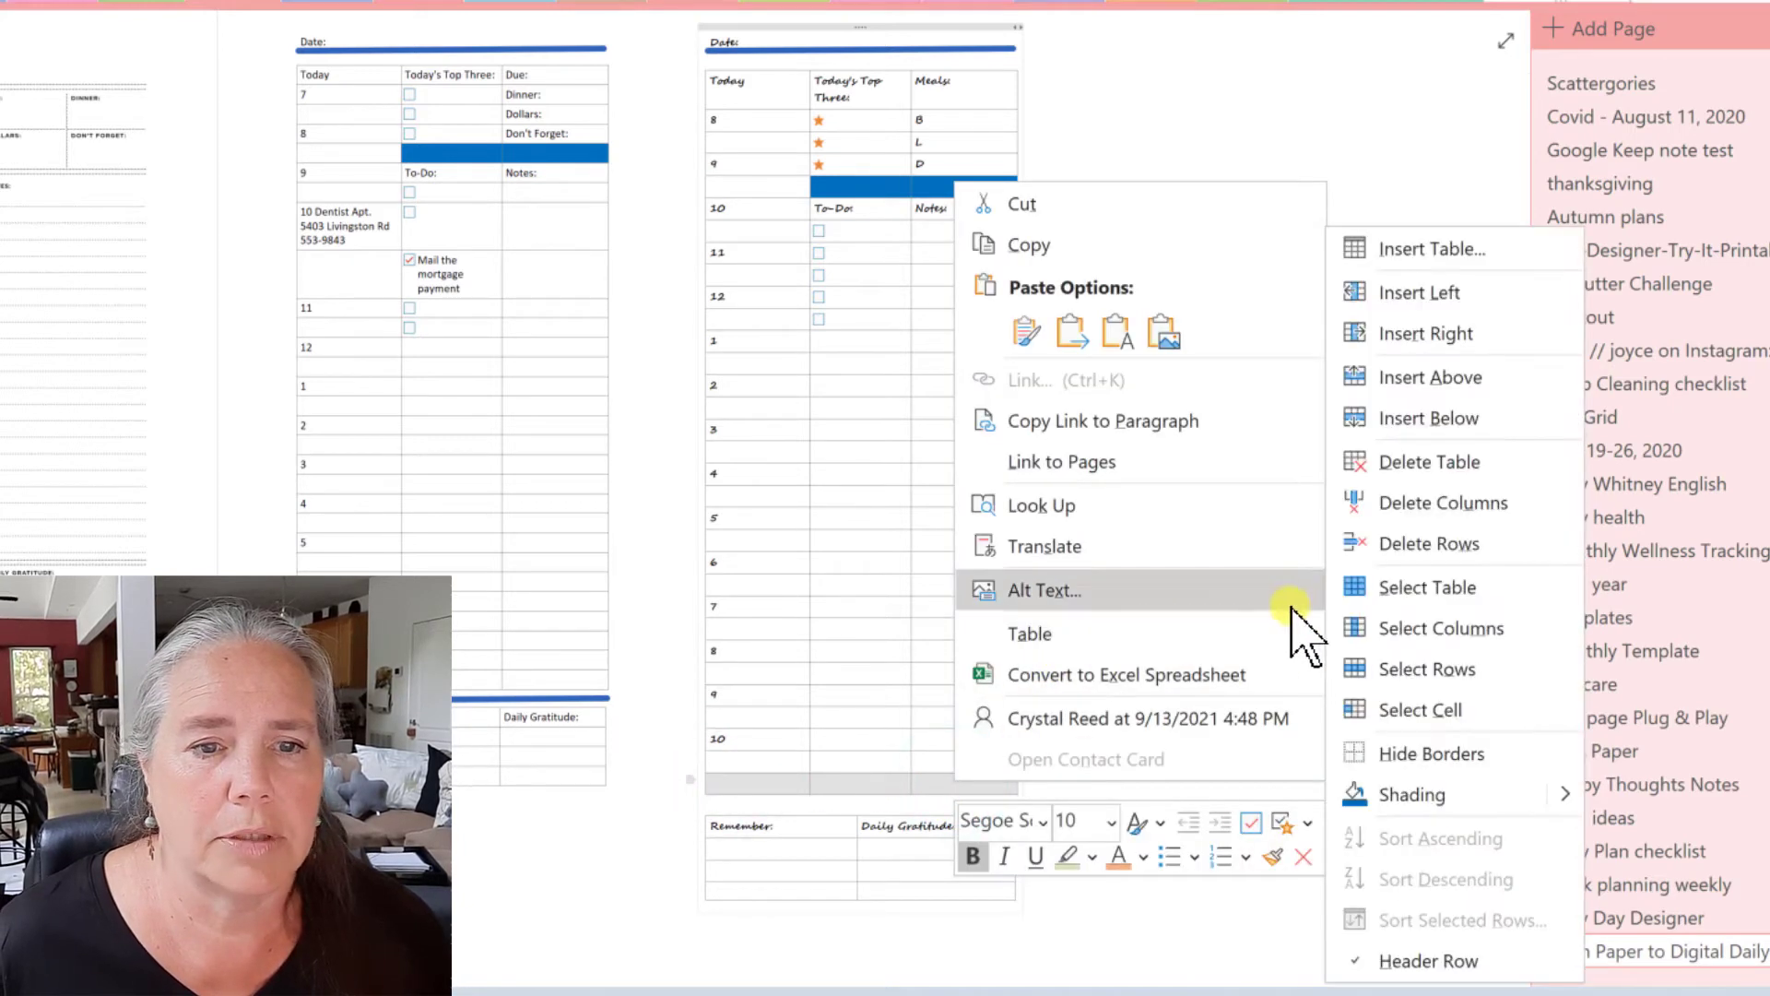
pyautogui.click(1355, 795)
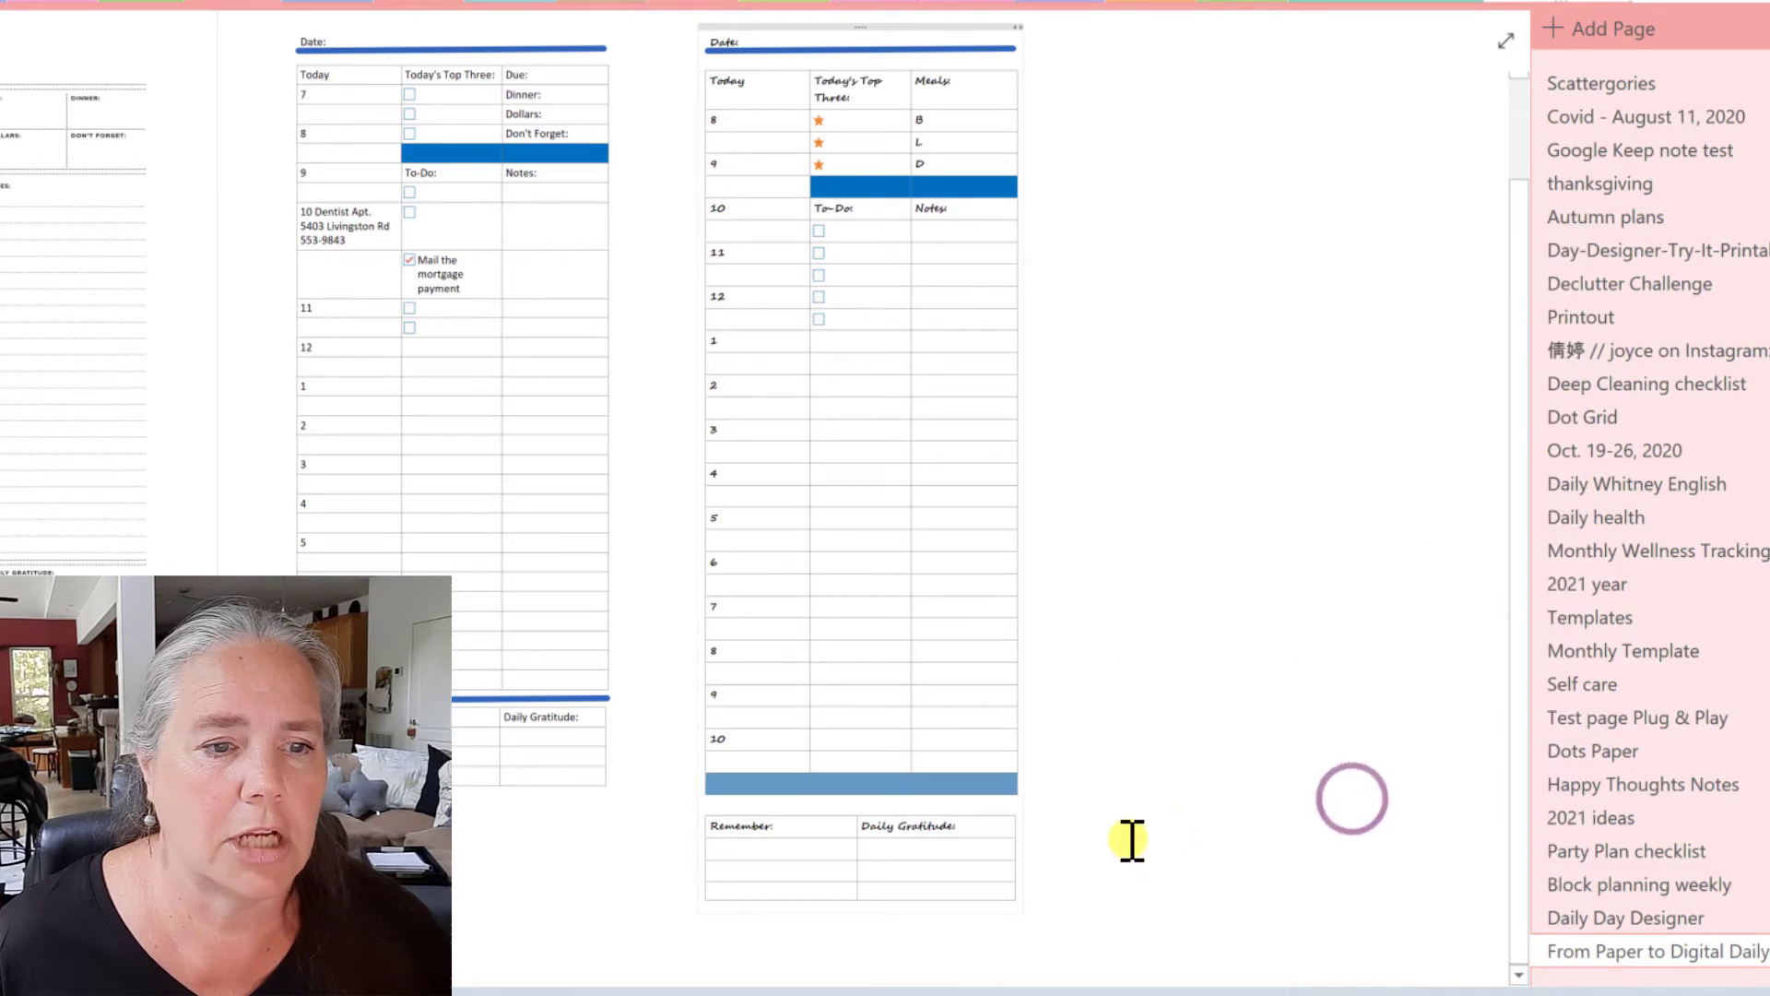
pyautogui.click(1120, 844)
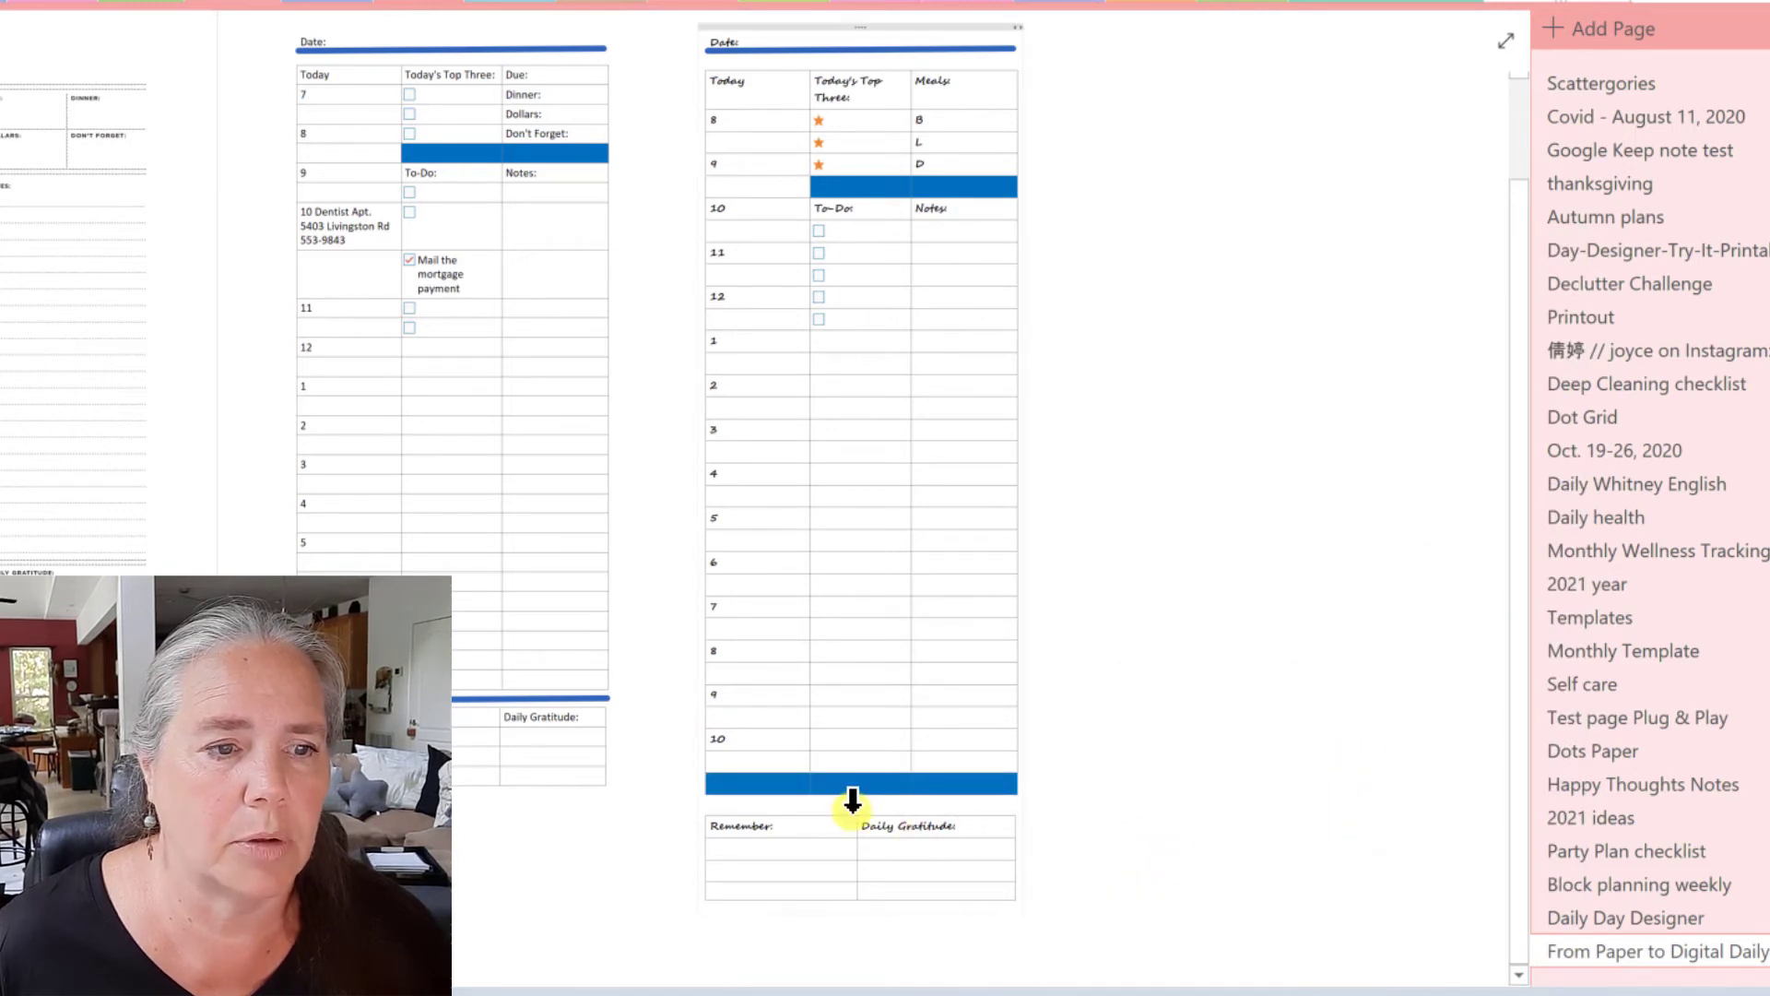
# Step: Remove the blank line above the Remember table and slim the blue divider row above it by setting its font size to 6
pyautogui.click(800, 800)
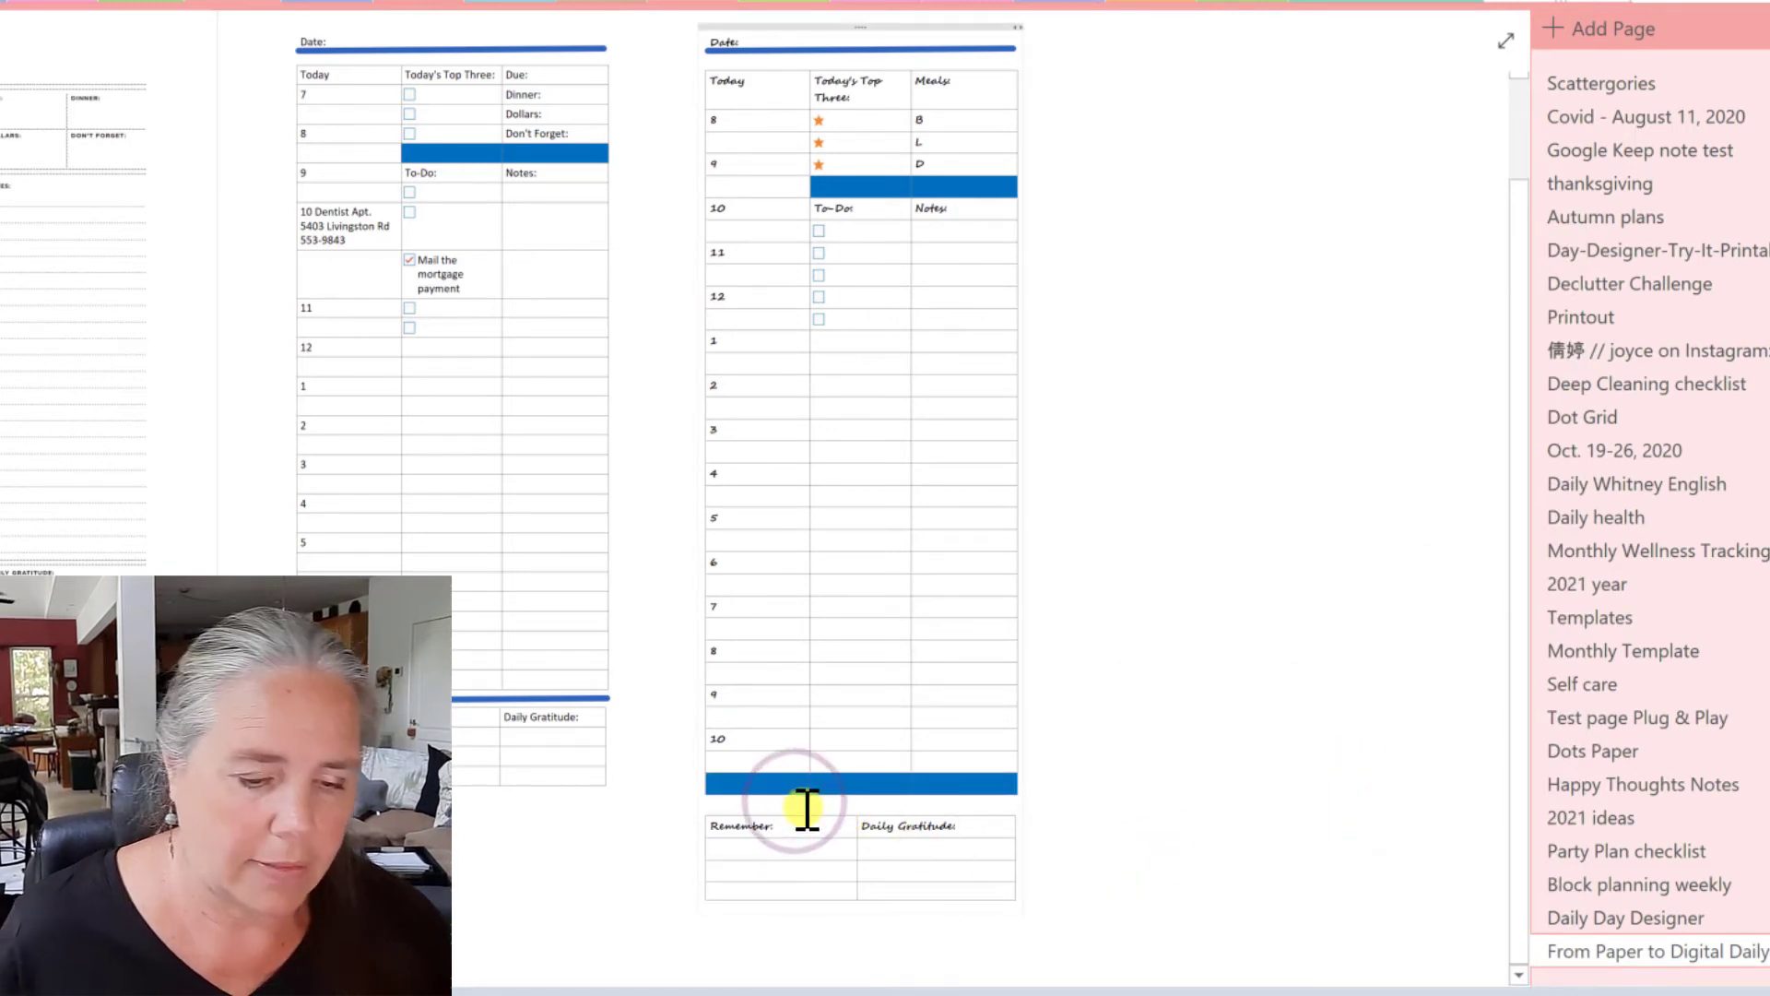
pyautogui.press('BackSpace')
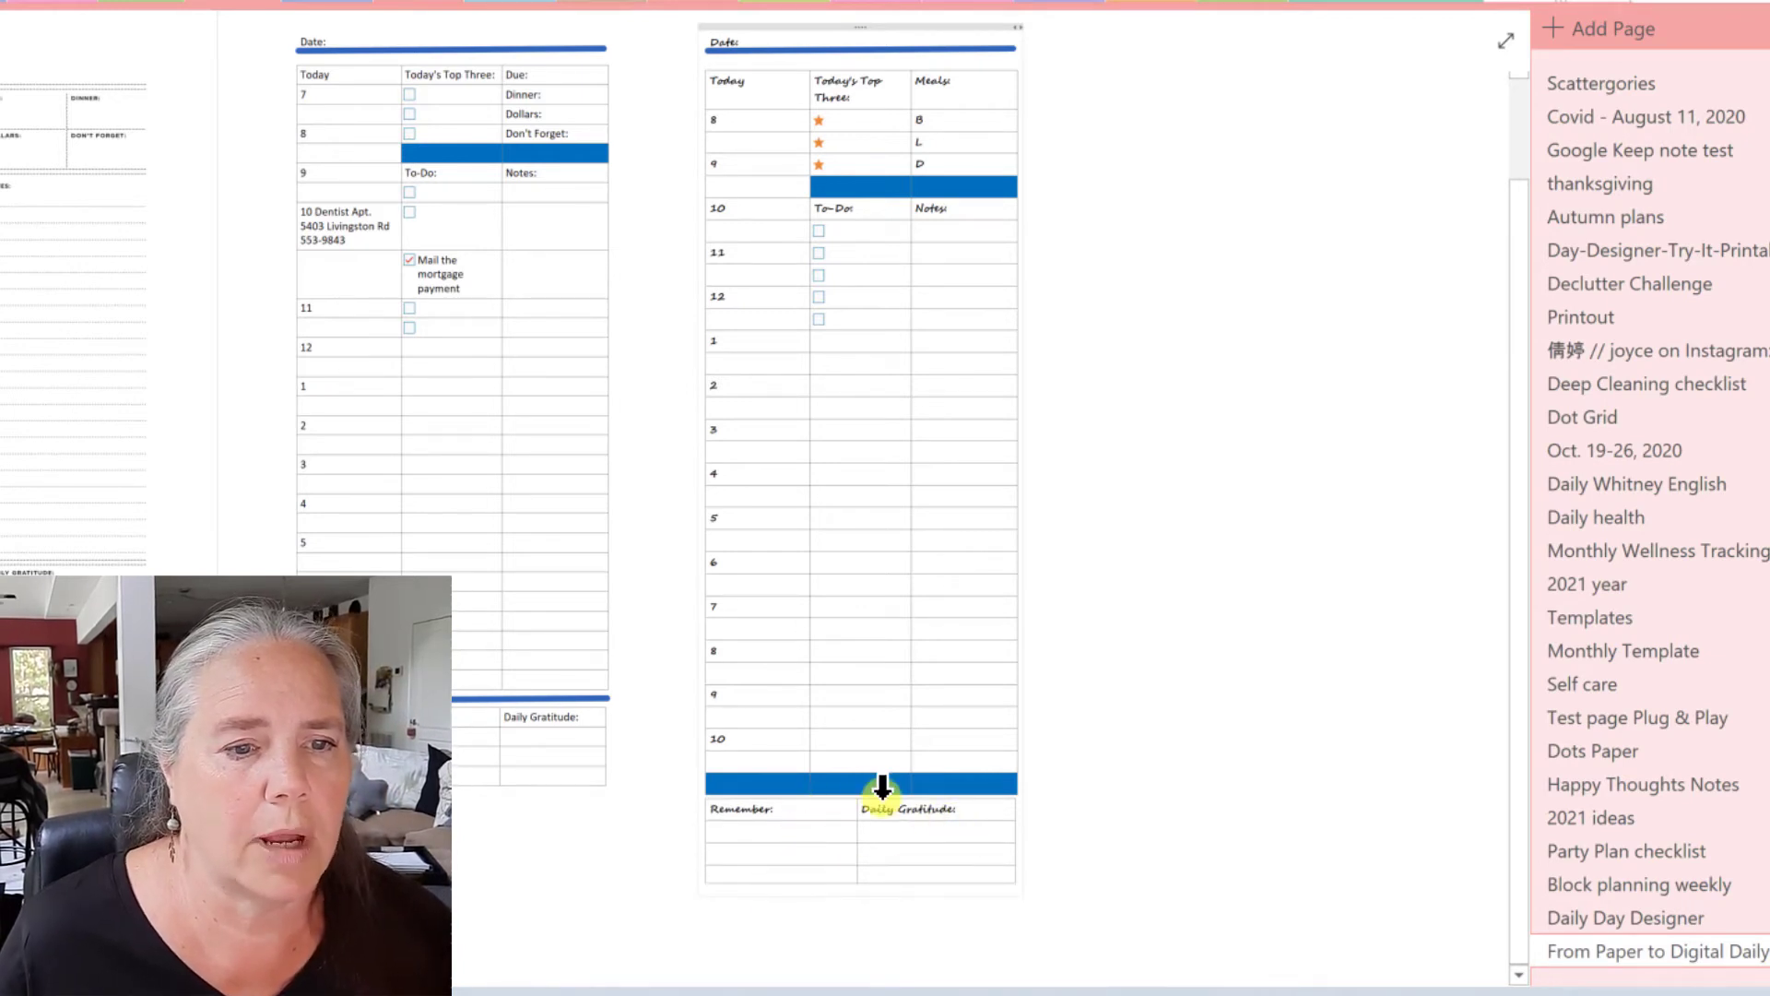
pyautogui.moveTo(722, 779); pyautogui.dragTo(989, 786)
pyautogui.rightClick(989, 787)
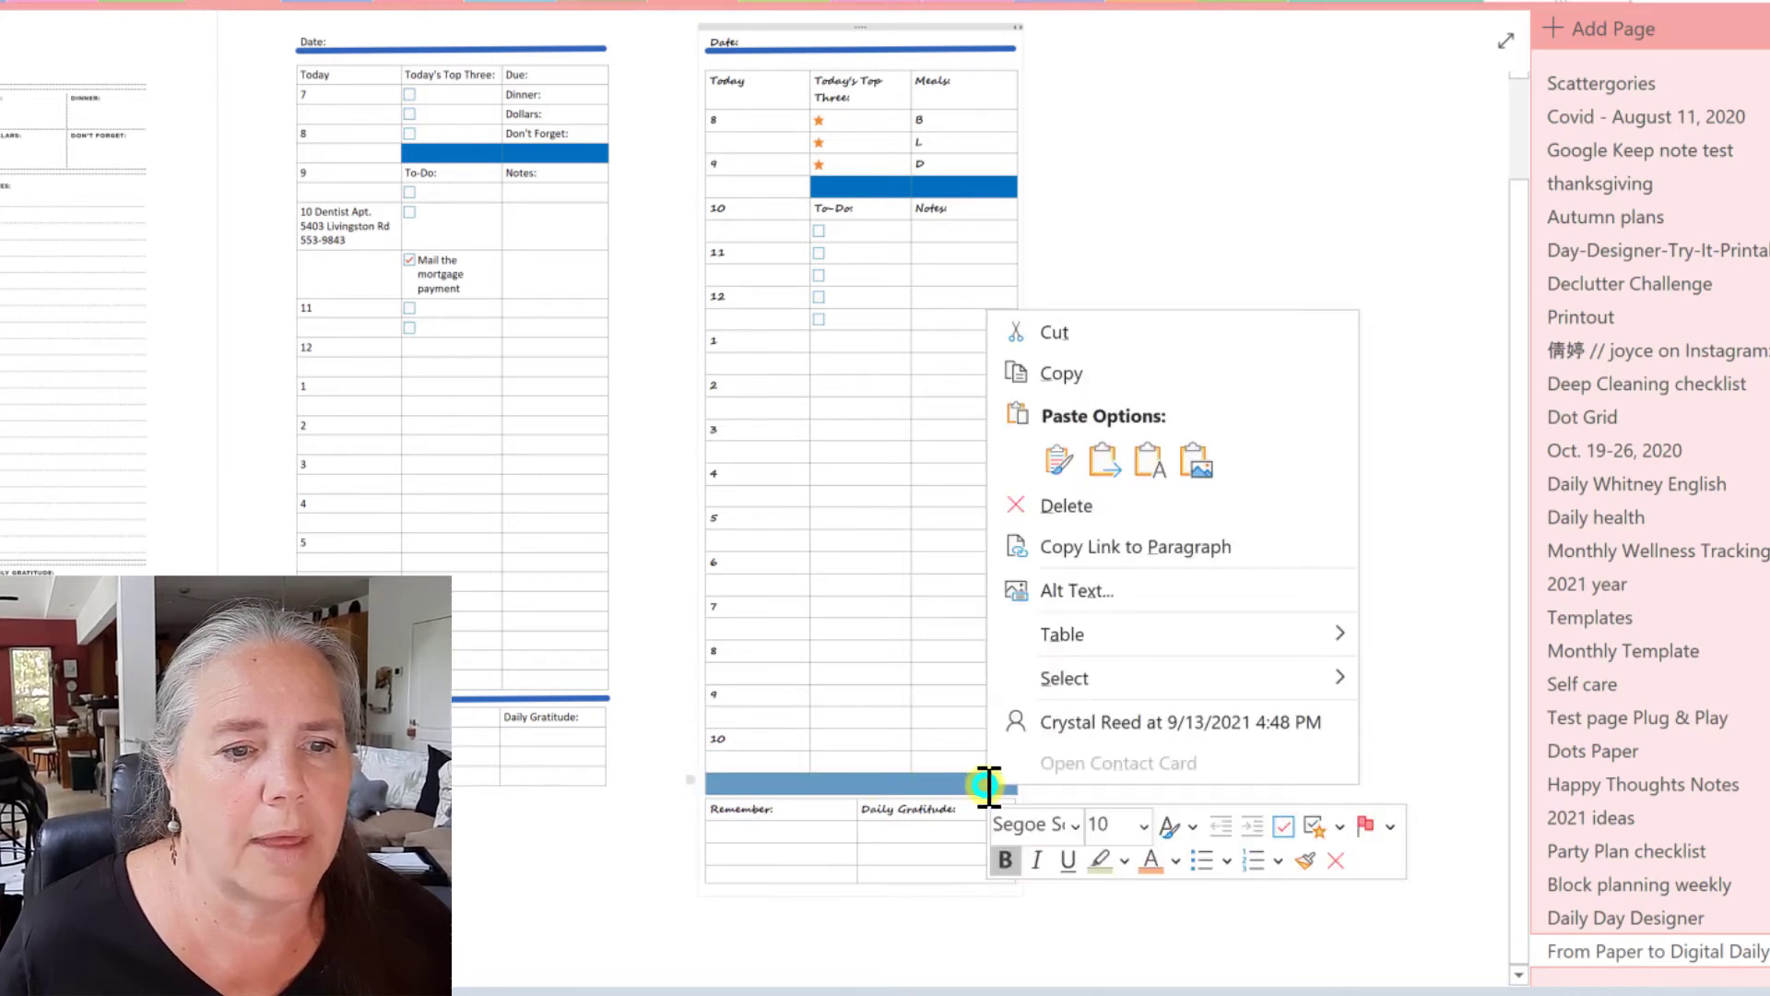
pyautogui.click(1141, 825)
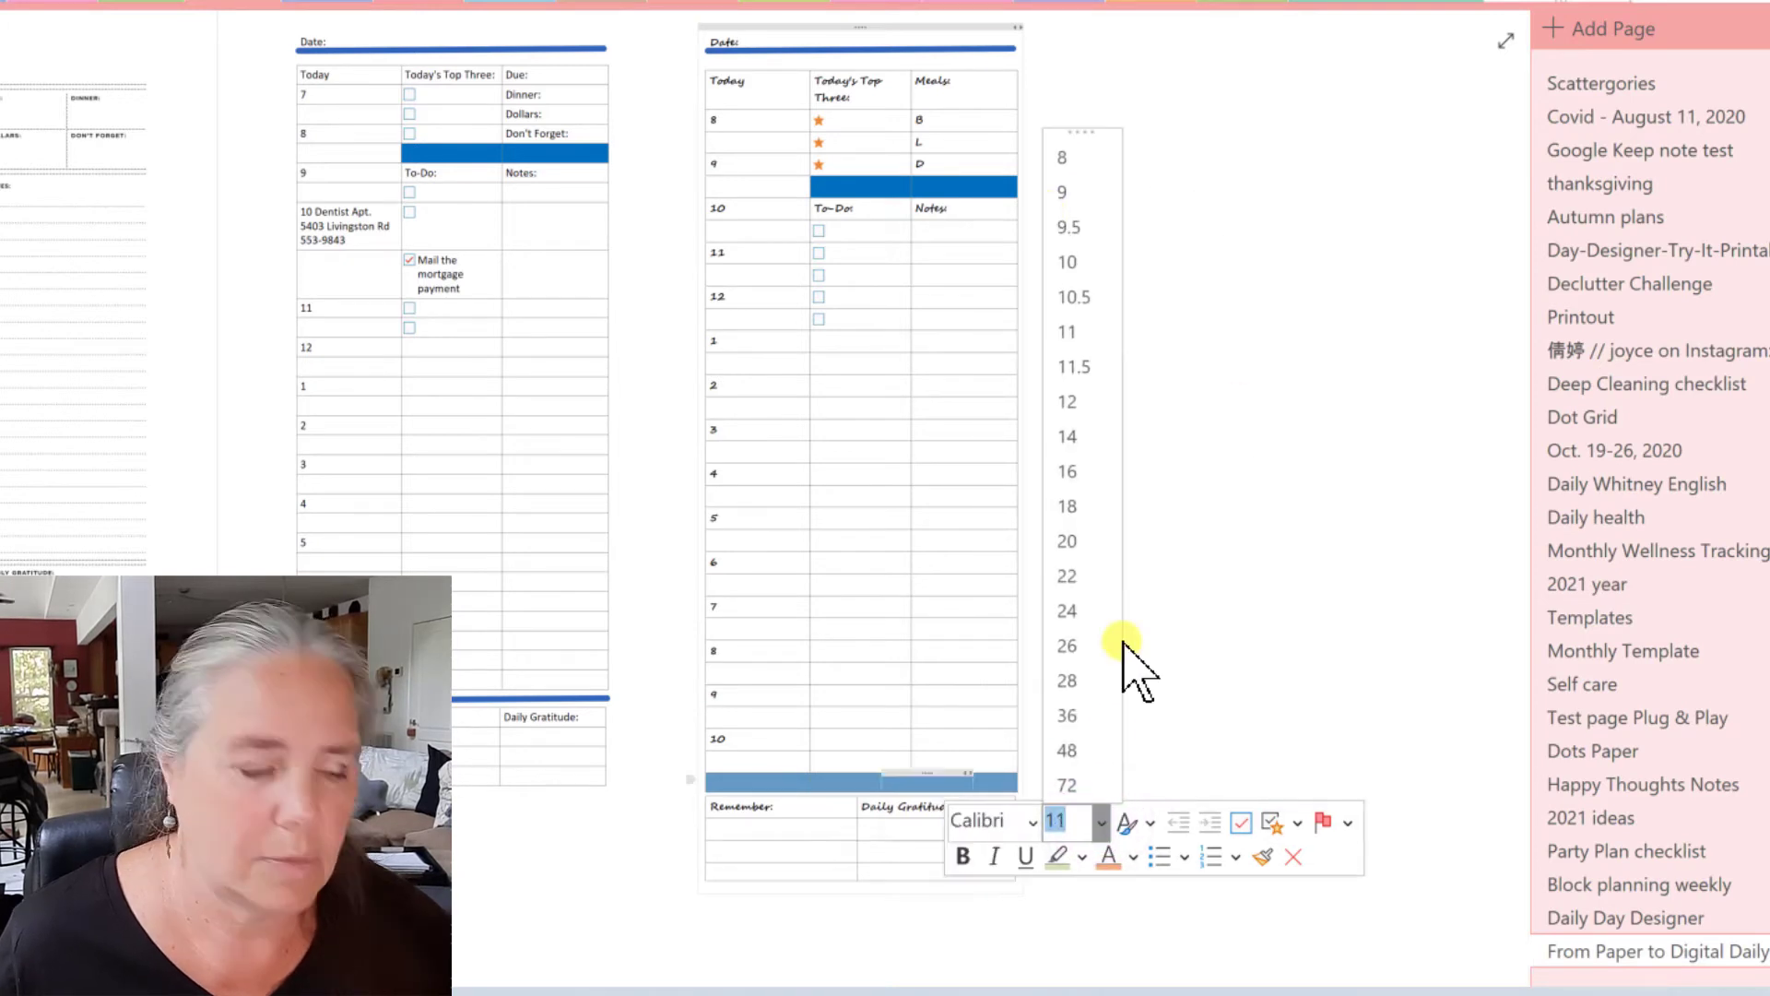
pyautogui.write('6')
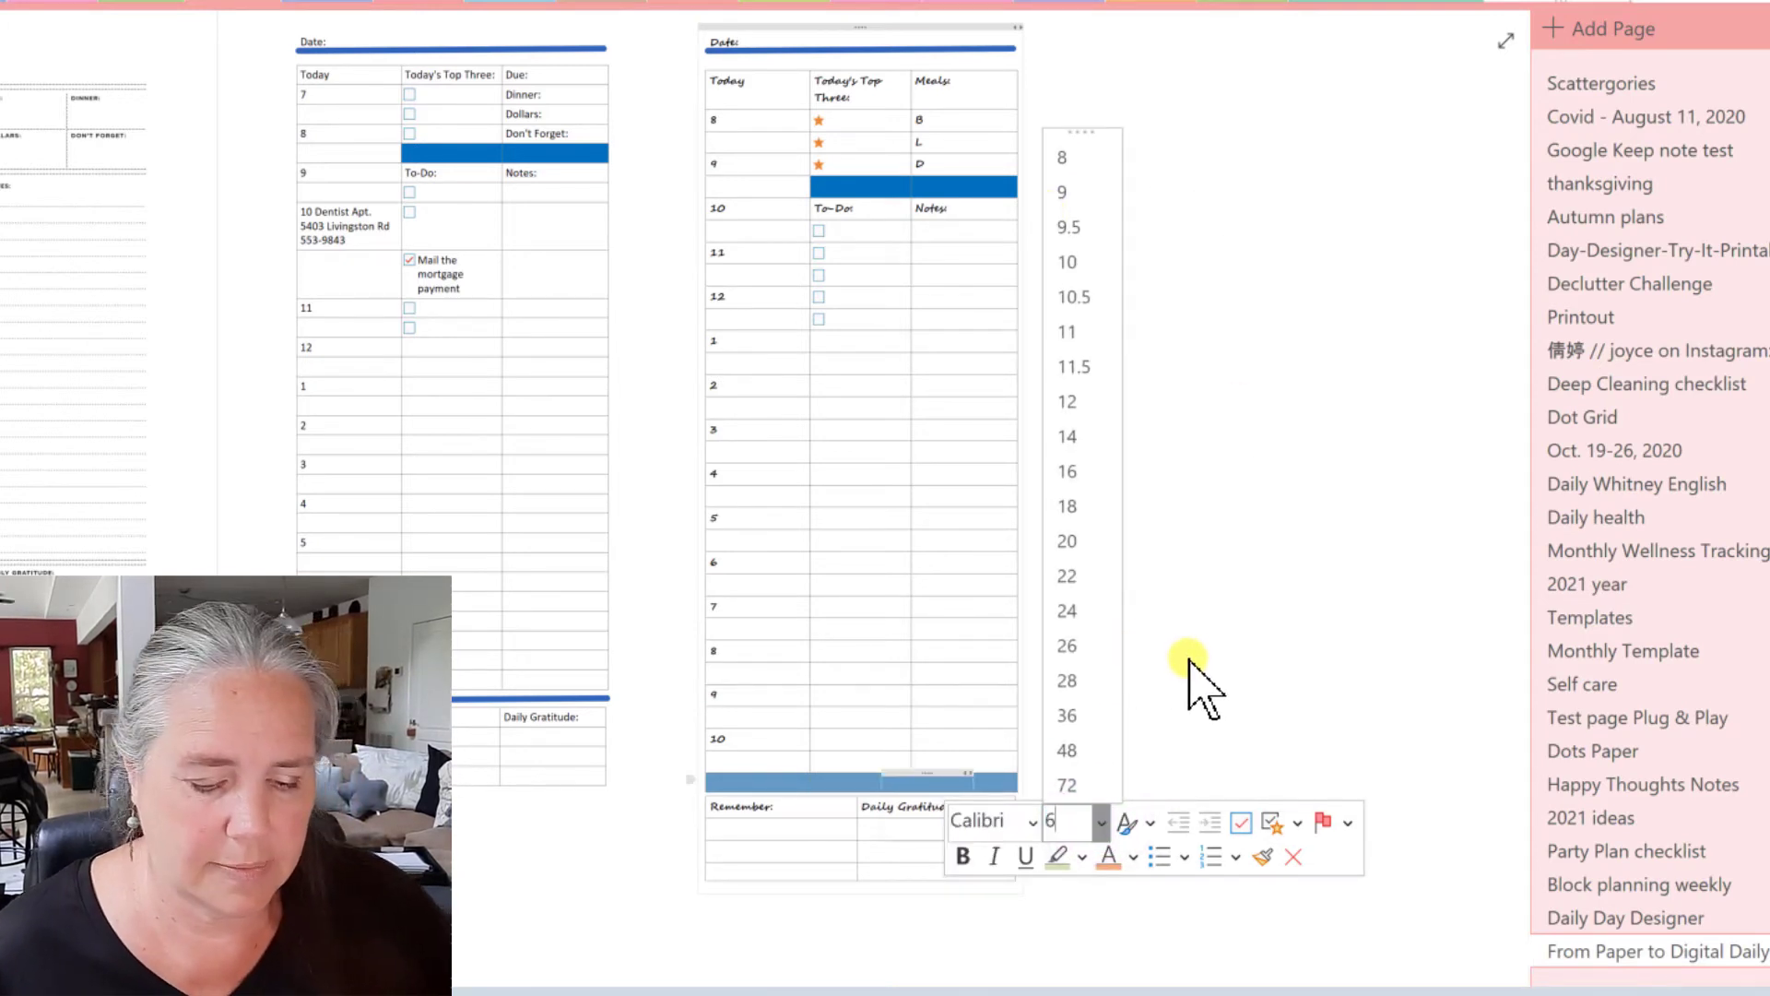
pyautogui.press('Return')
pyautogui.click(1170, 694)
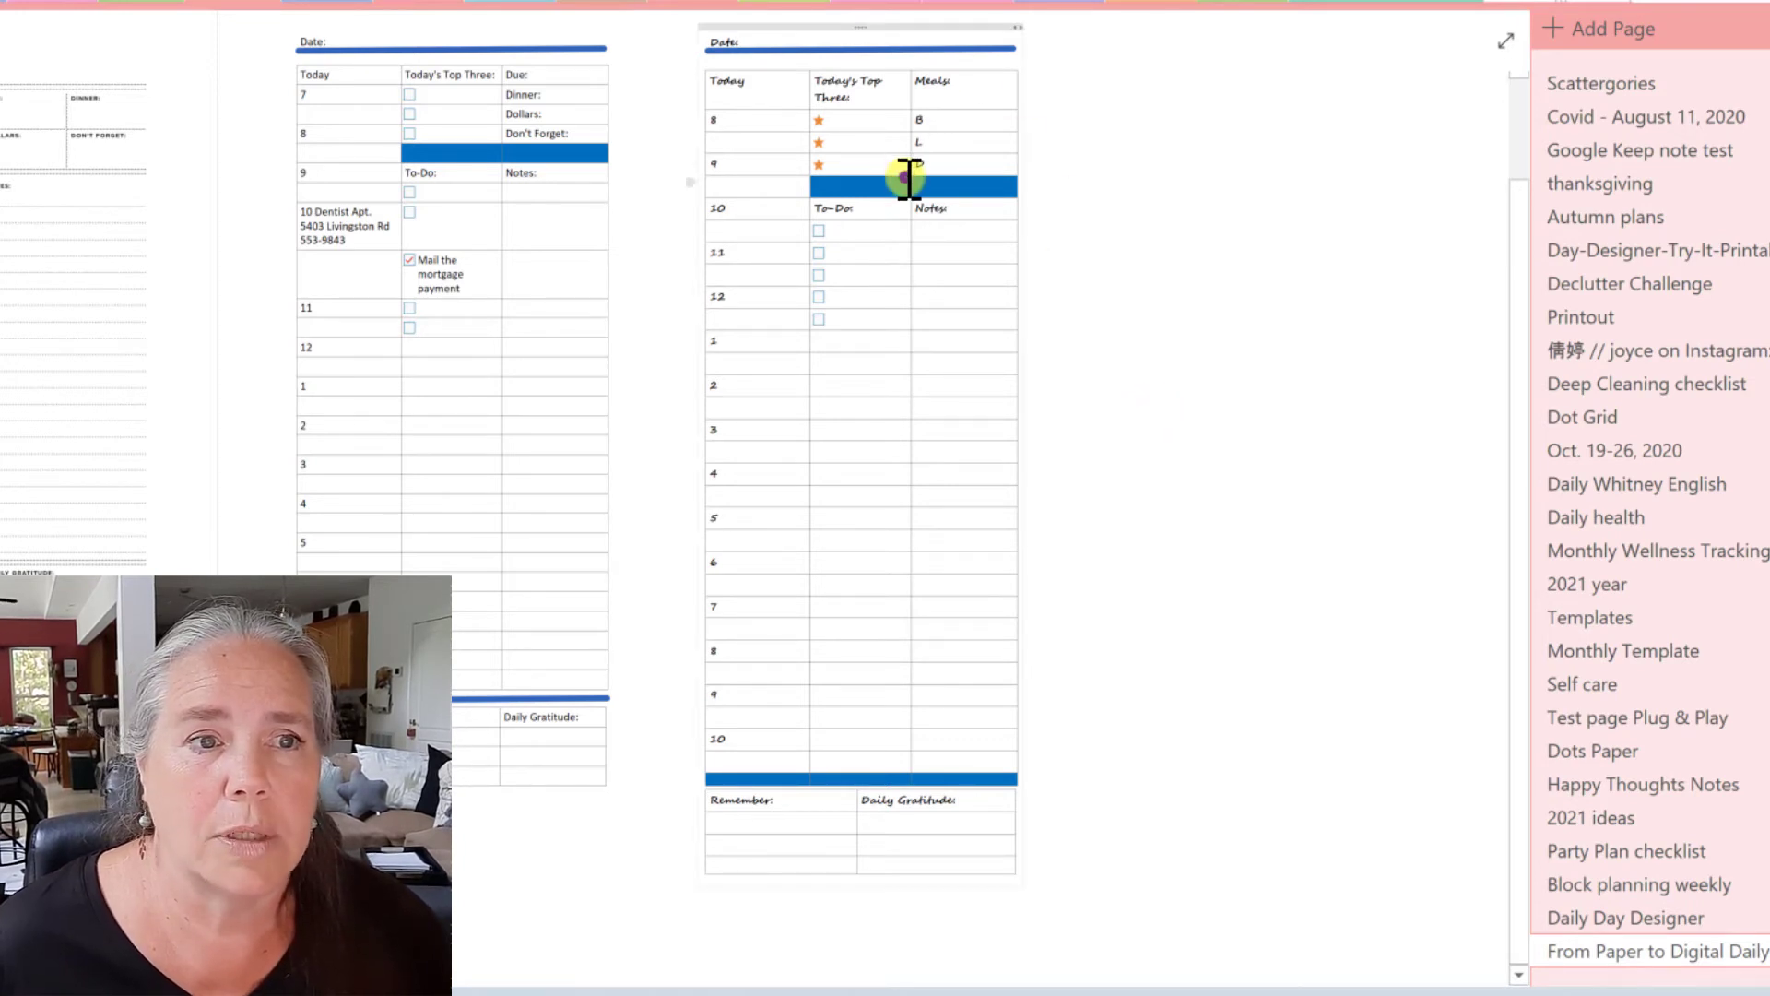
# Step: Try dark orange shading on the two divider cells above To-Do and Notes in the customized planner
pyautogui.click(853, 182)
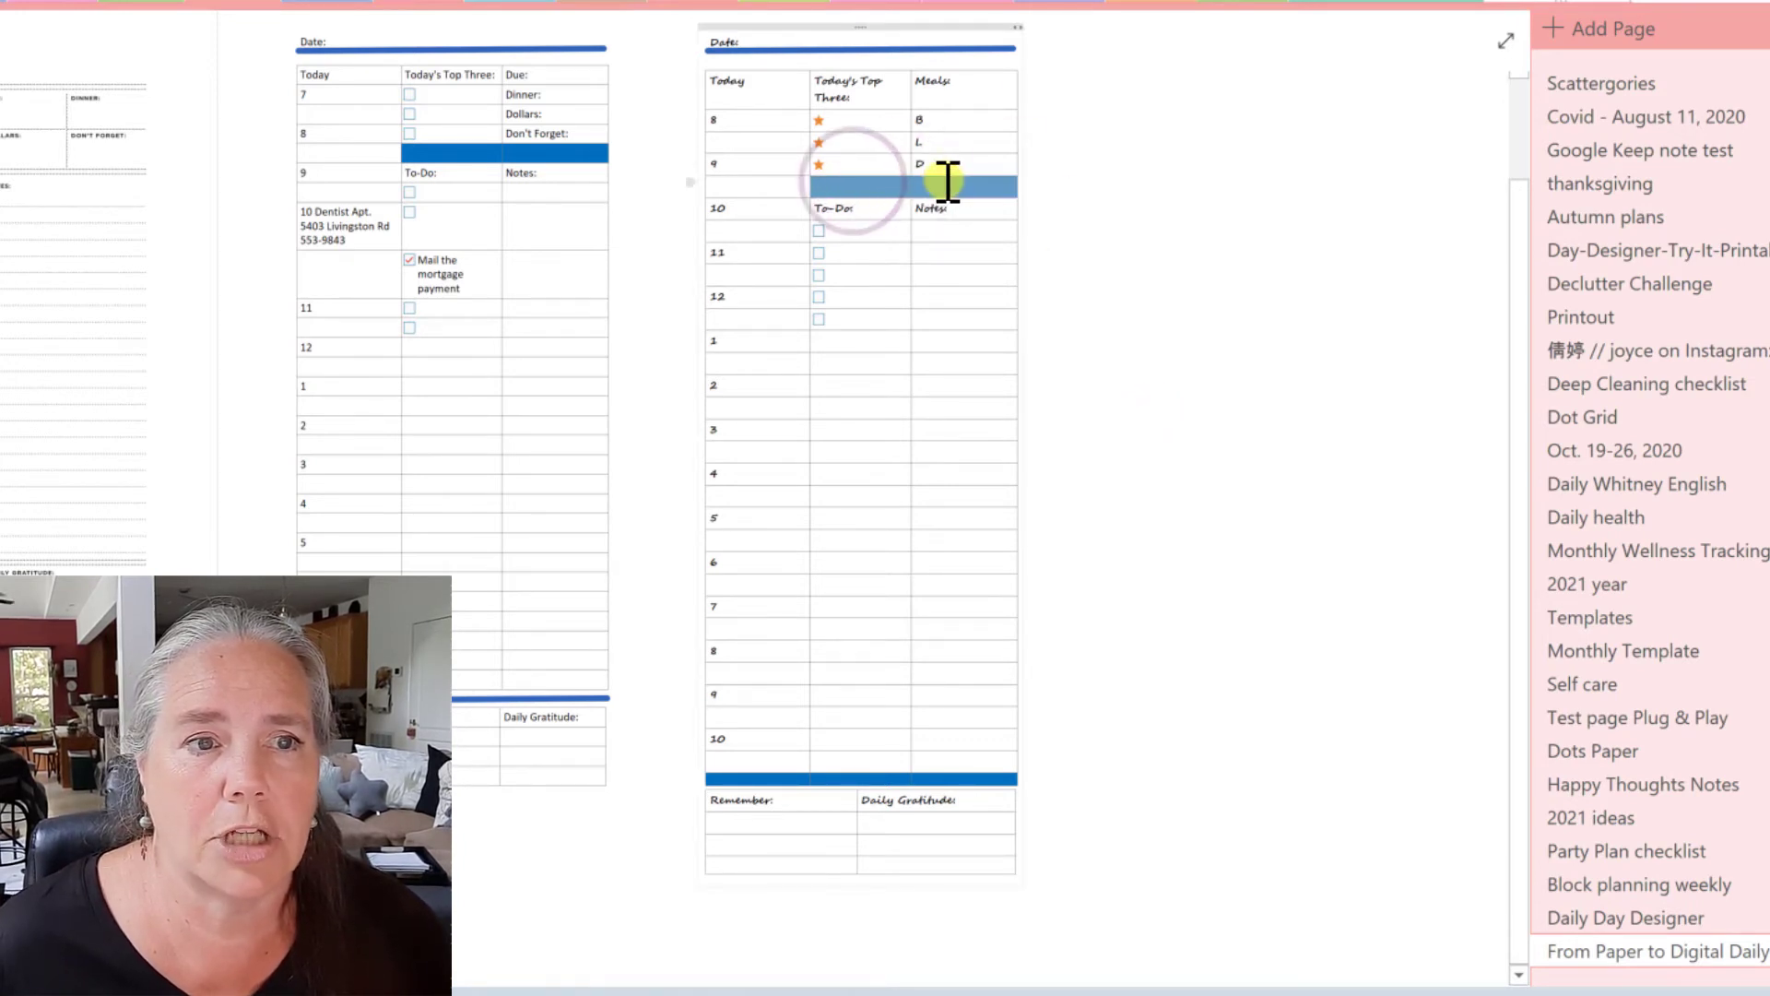
pyautogui.rightClick(947, 182)
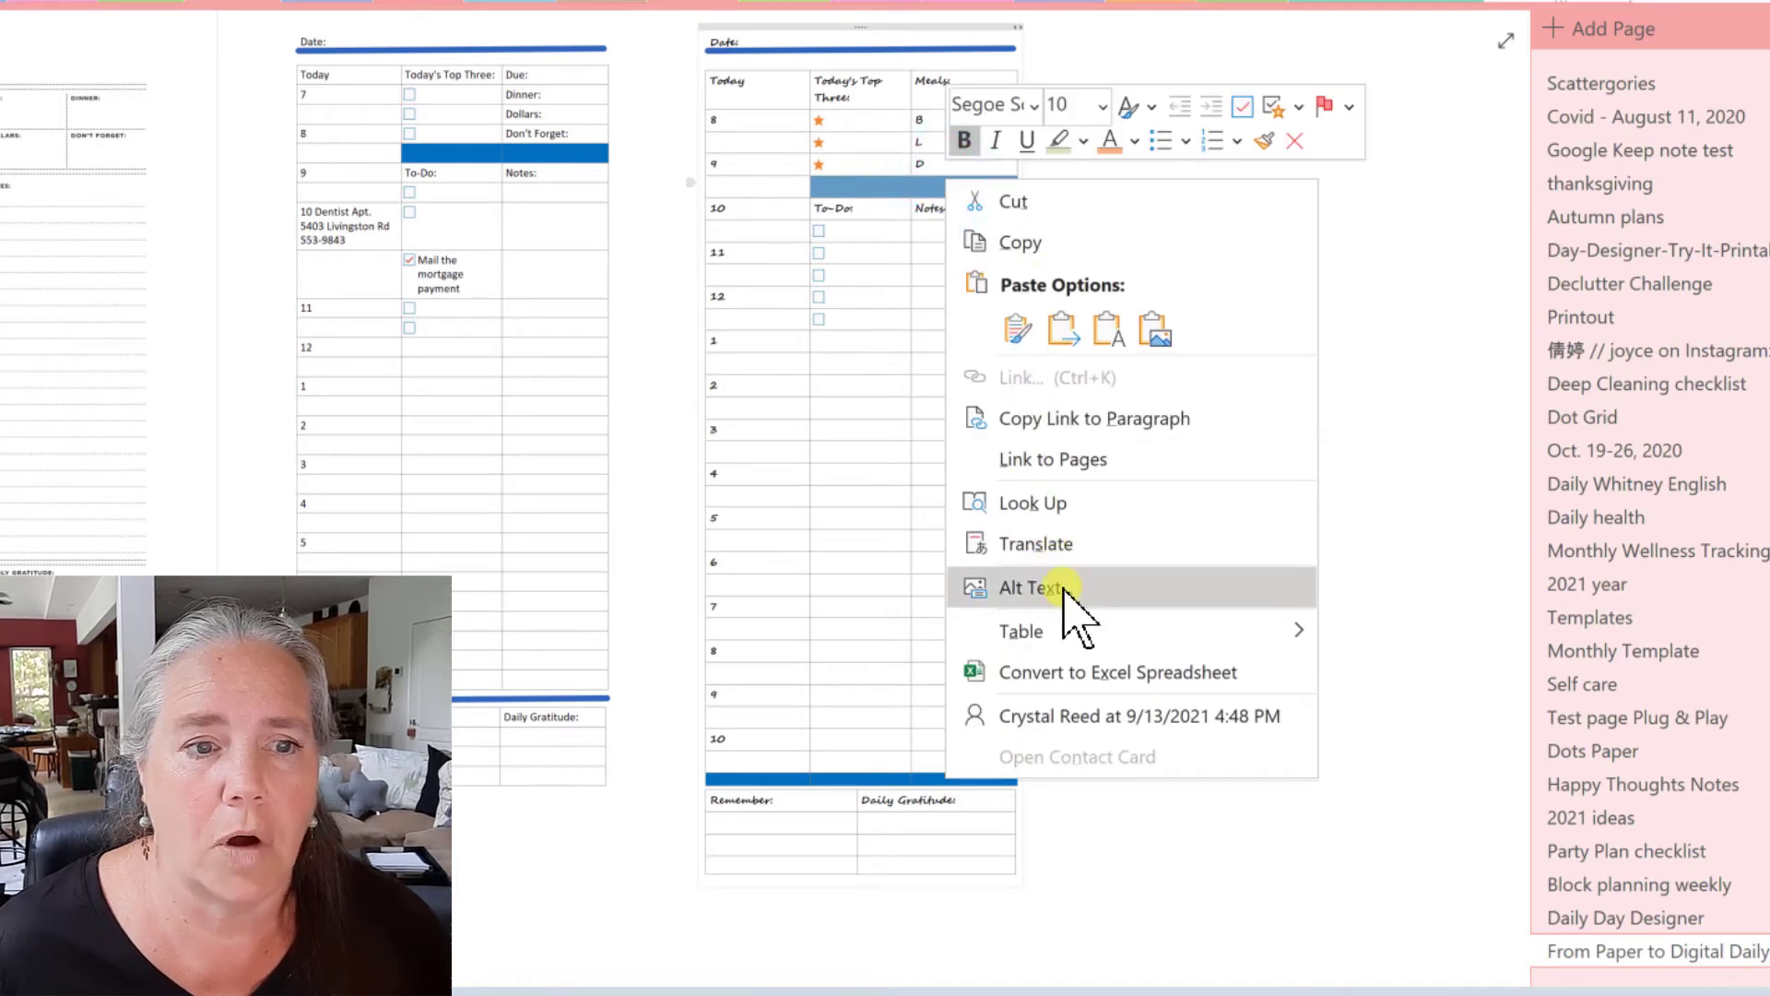
pyautogui.moveTo(1069, 637)
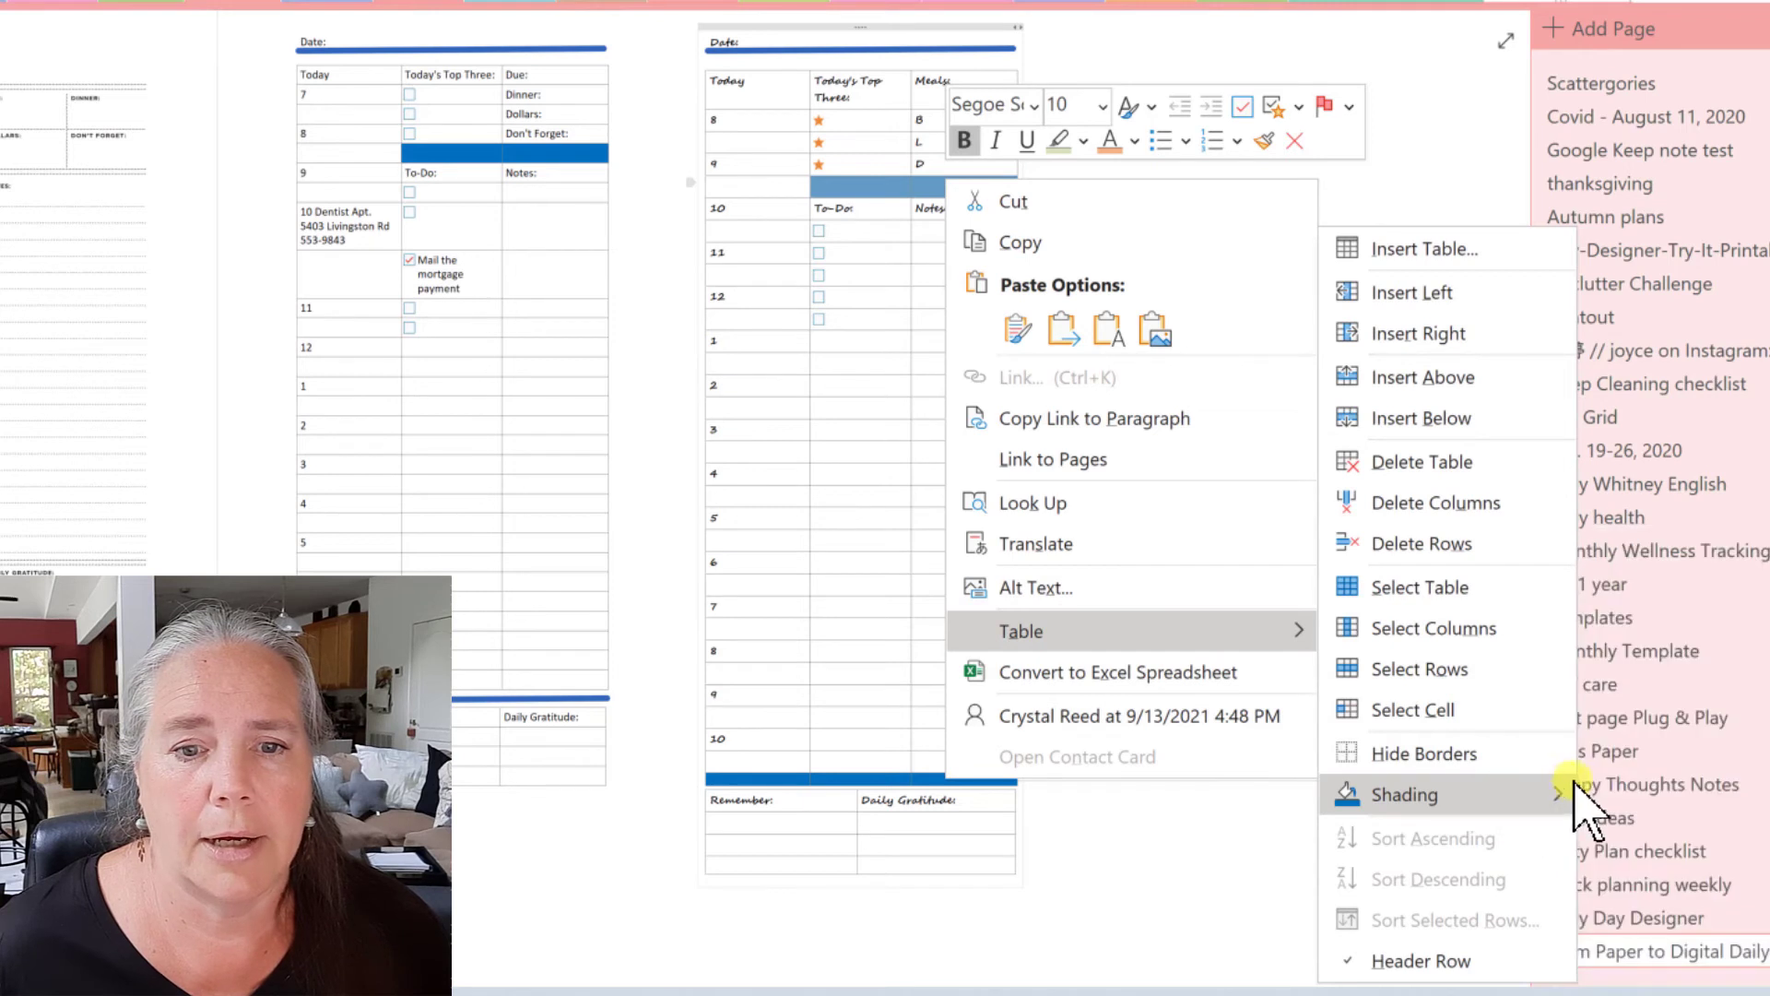
pyautogui.moveTo(1577, 798)
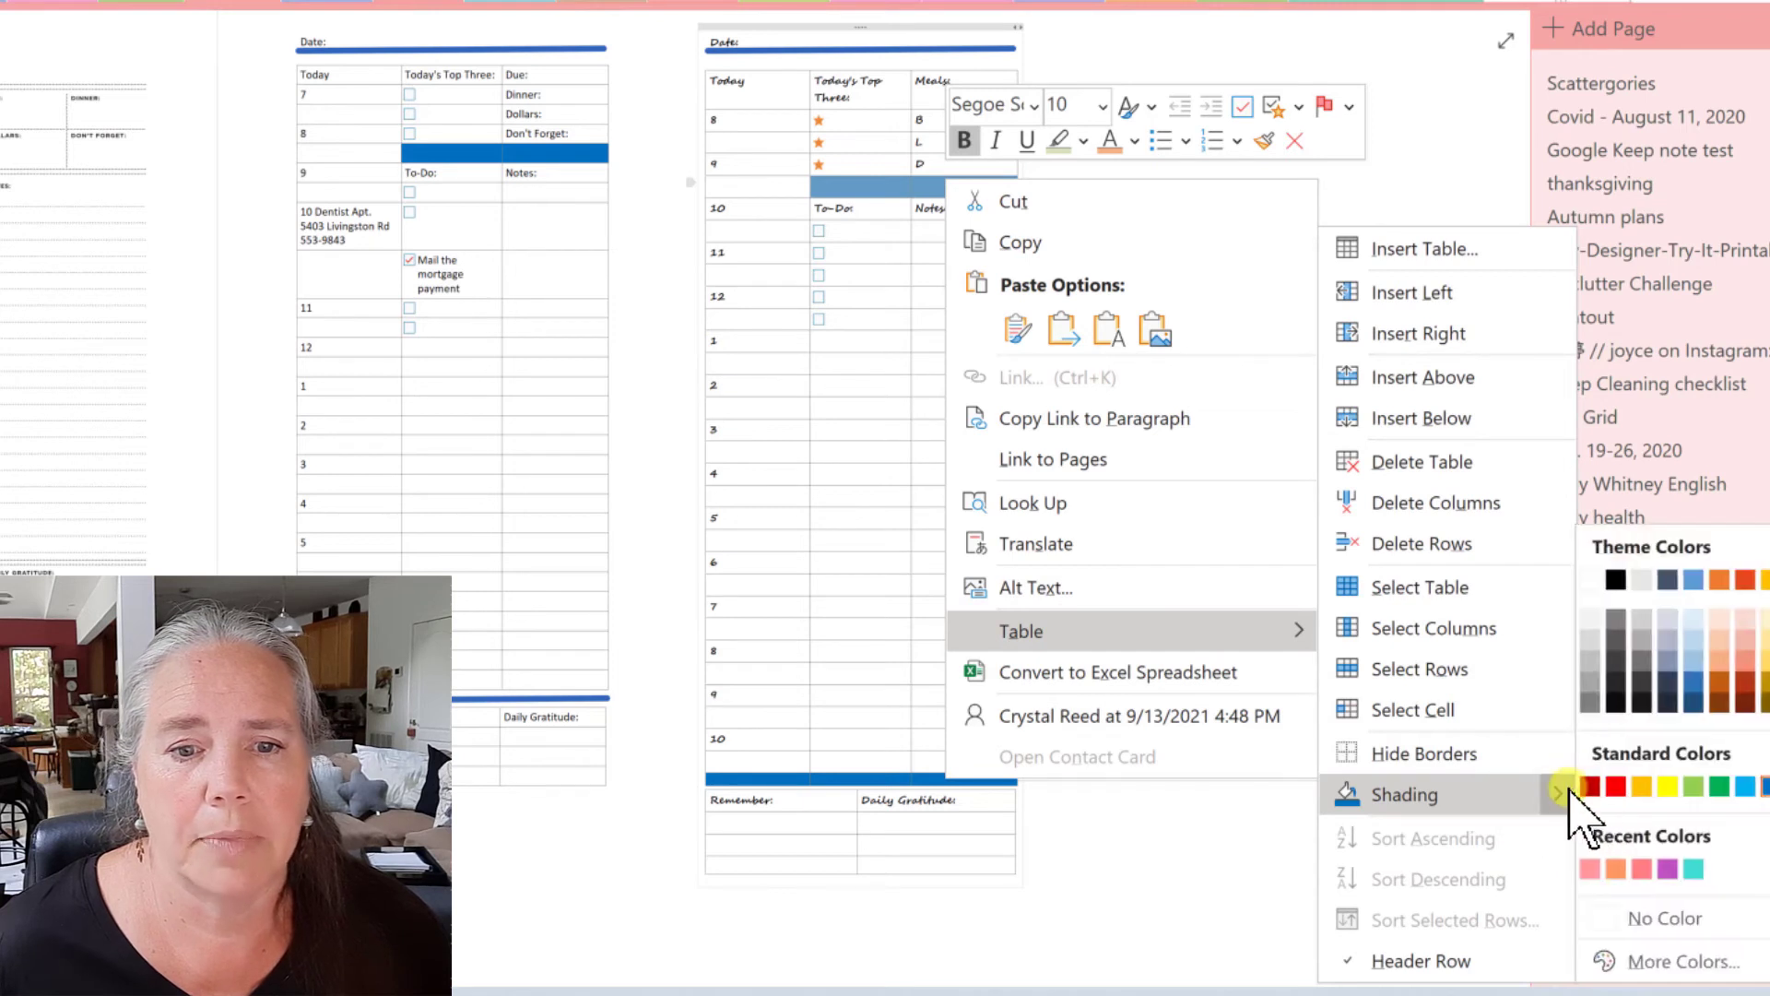
pyautogui.click(1716, 684)
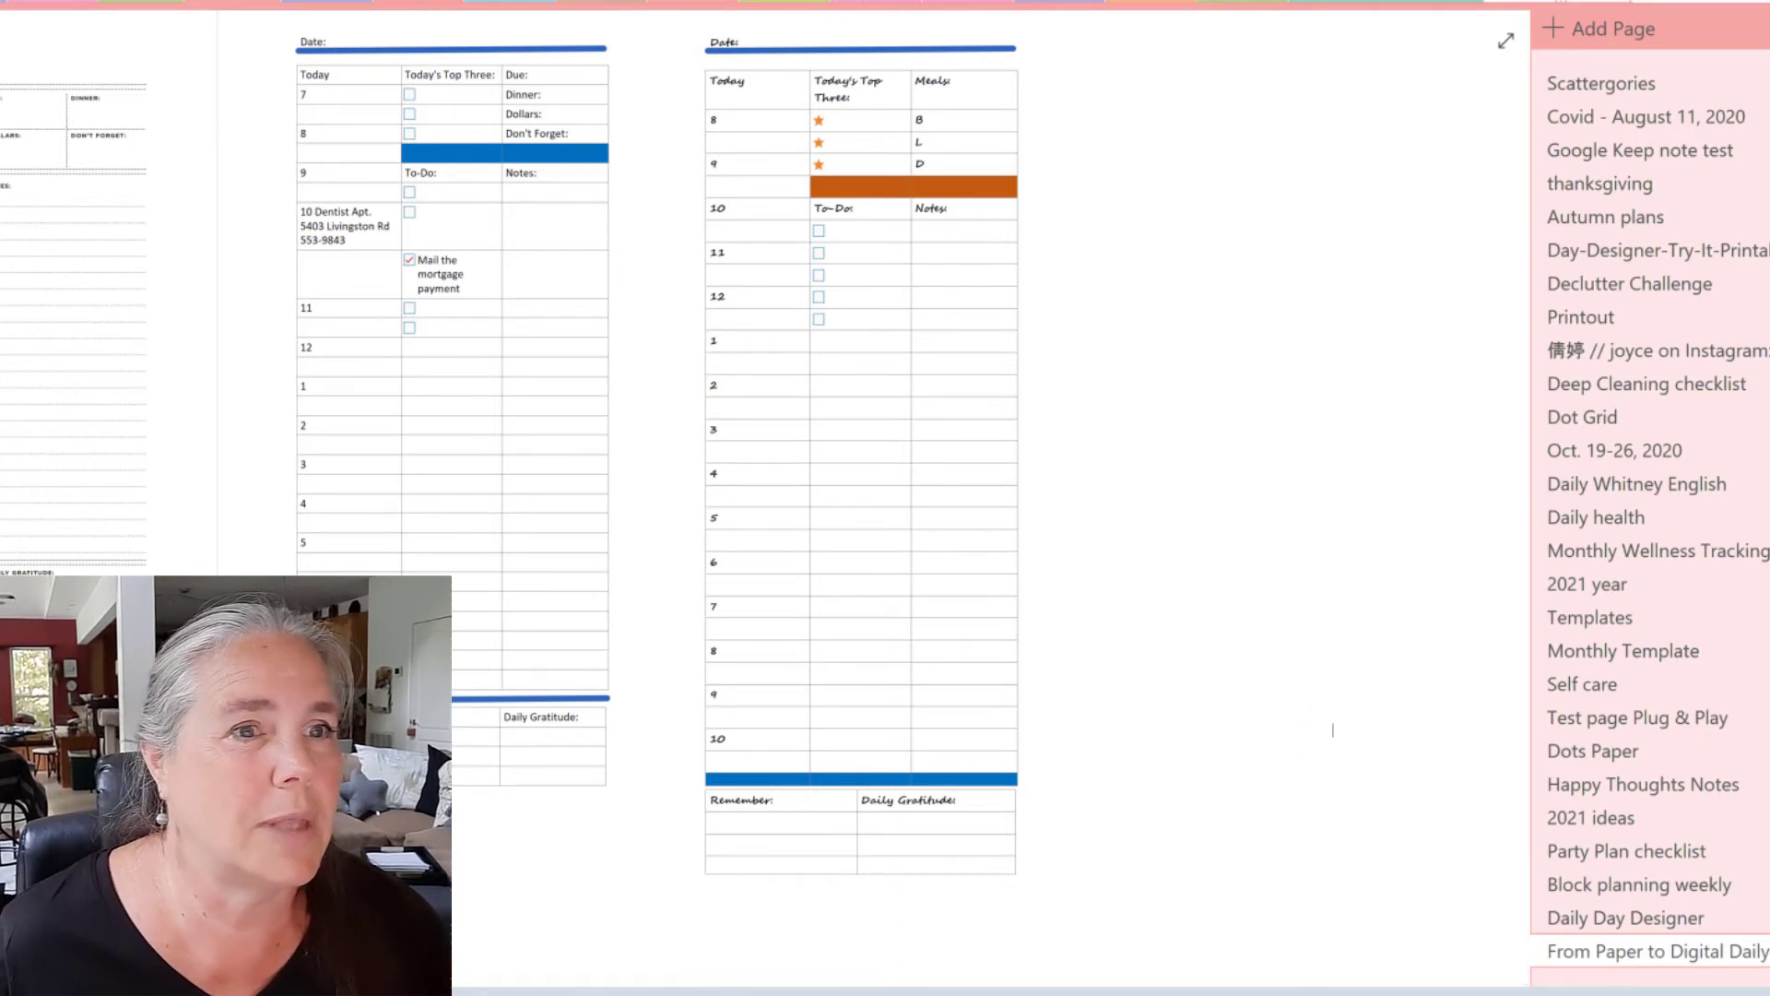
pyautogui.click(1081, 455)
# Step: Copy the entire customized planner, including its Date line, both tables and the blue ink line
pyautogui.scroll(1, 1098, 217)
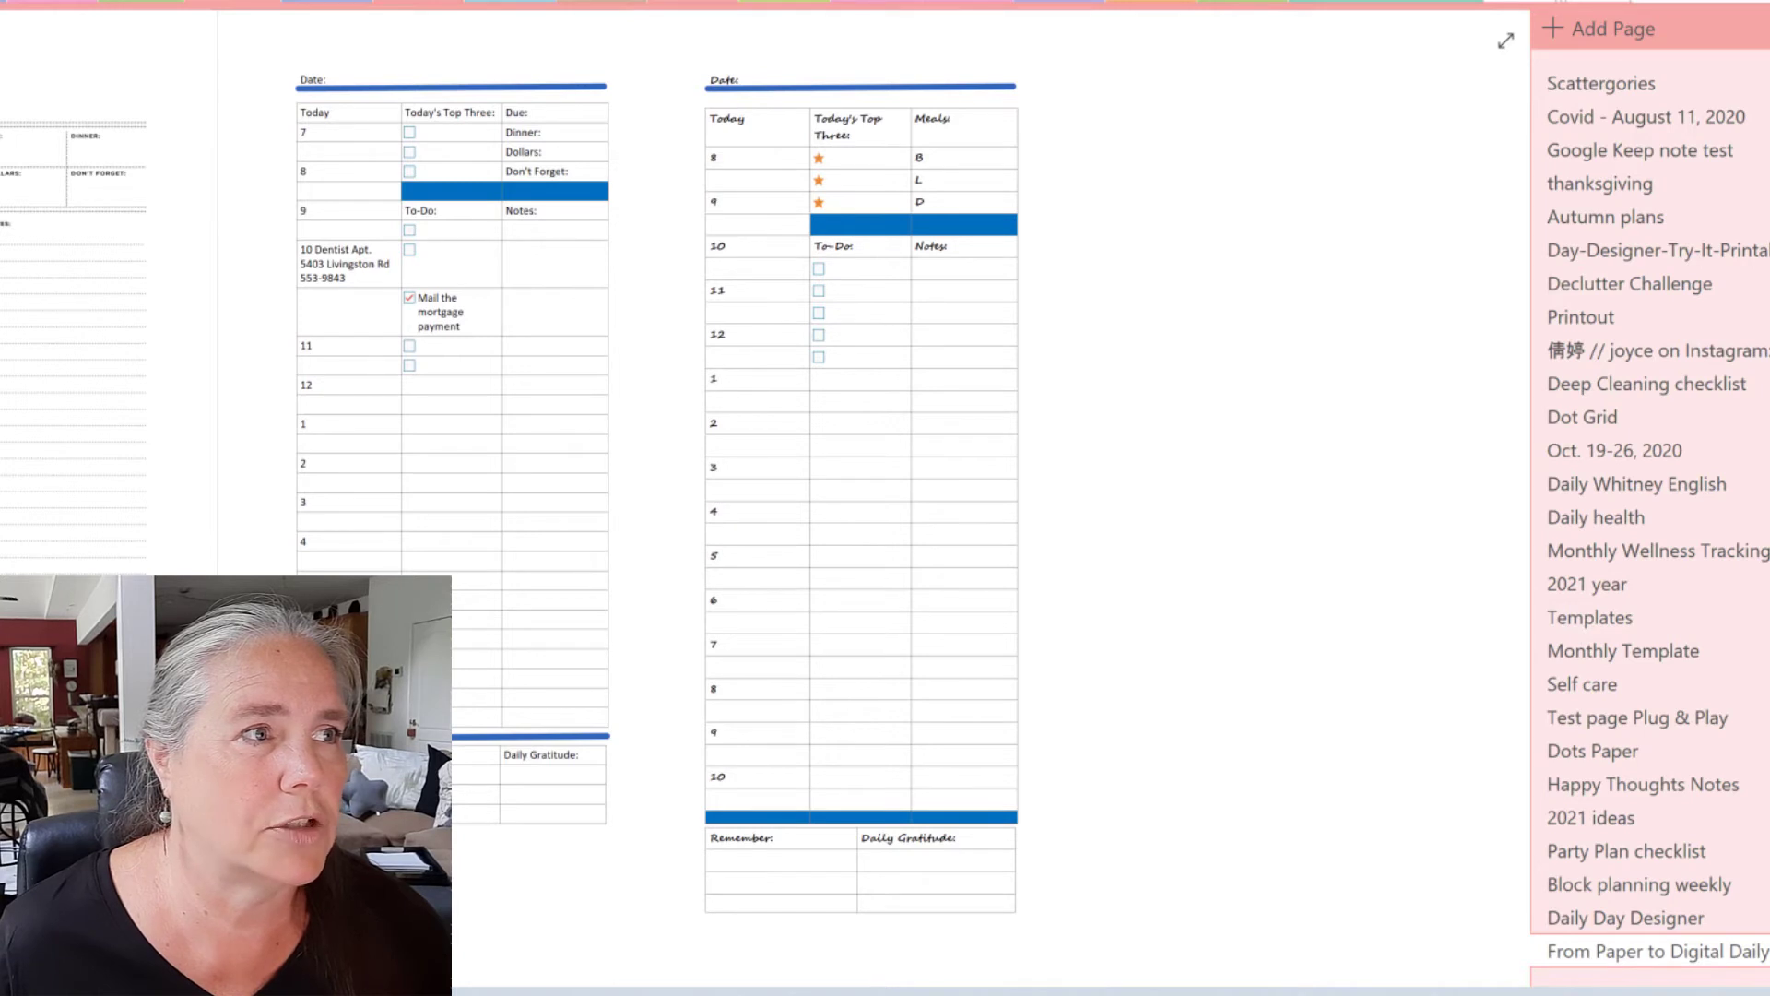
pyautogui.moveTo(831, 42)
pyautogui.mouseDown()
pyautogui.moveTo(683, 80)
pyautogui.moveTo(652, 600)
pyautogui.moveTo(663, 790)
pyautogui.moveTo(700, 936)
pyautogui.moveTo(937, 956)
pyautogui.moveTo(1119, 723)
pyautogui.moveTo(1051, 166)
pyautogui.moveTo(973, 35)
pyautogui.moveTo(811, 39)
pyautogui.moveTo(826, 41)
pyautogui.mouseUp()
pyautogui.rightClick(937, 390)
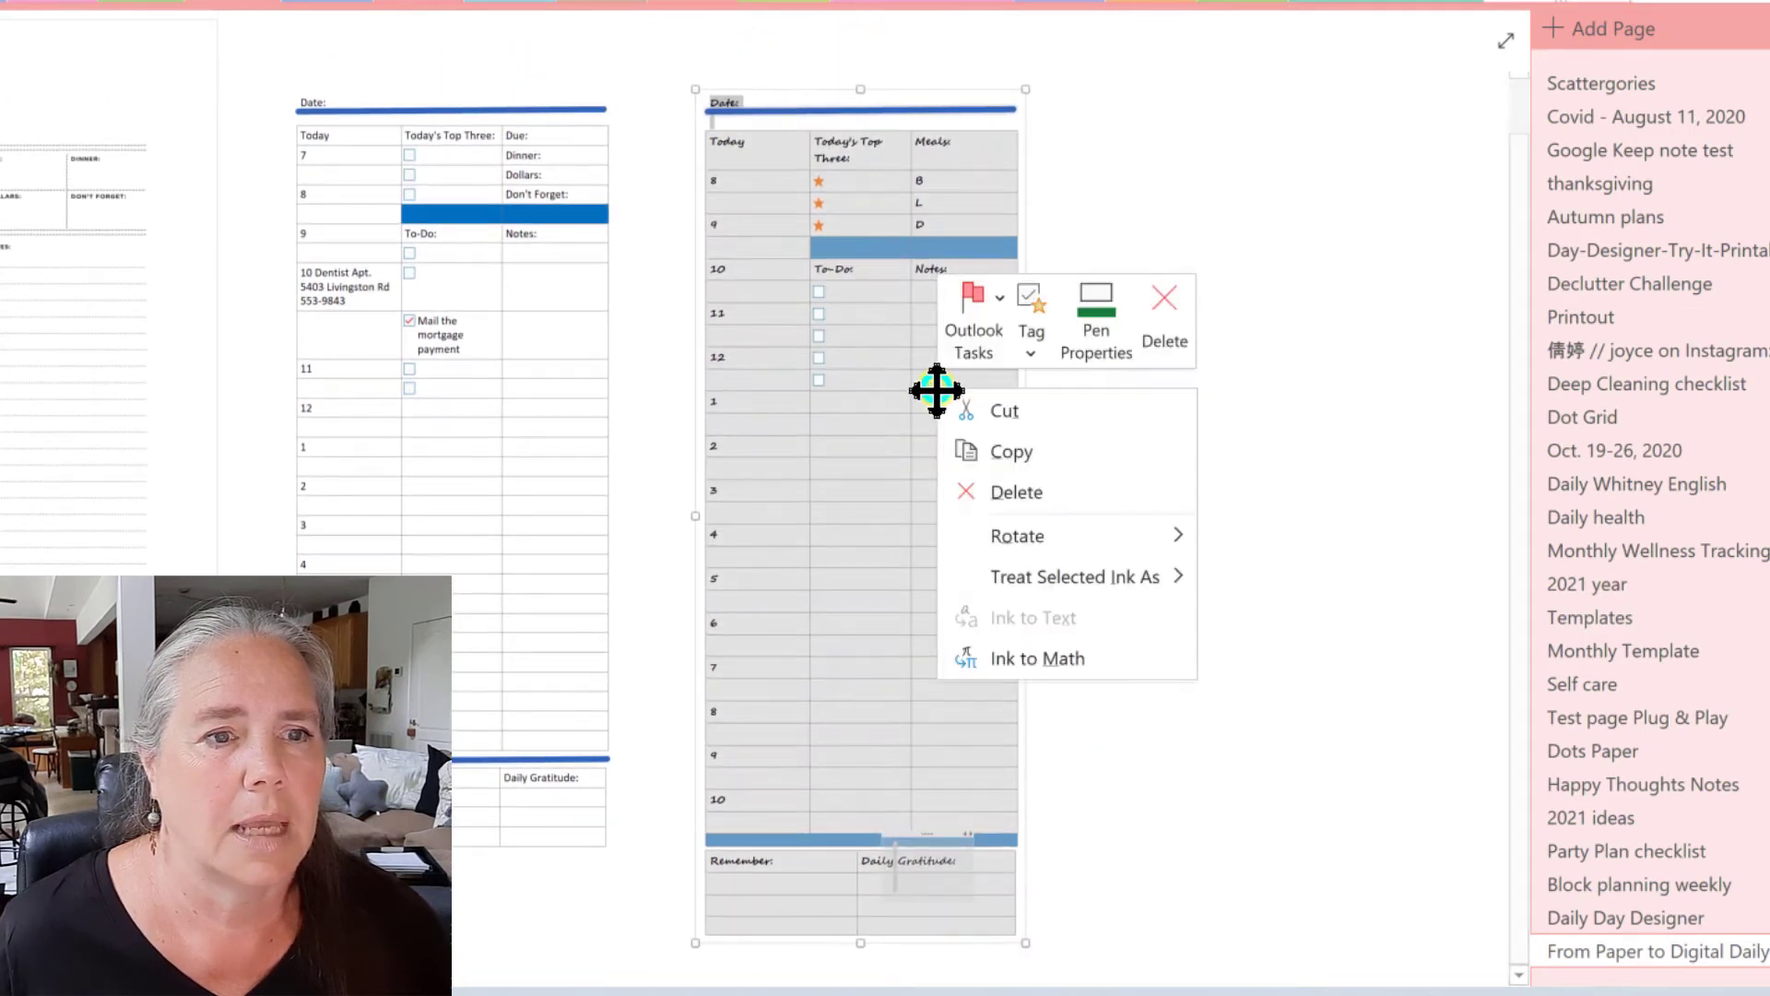
pyautogui.click(1007, 453)
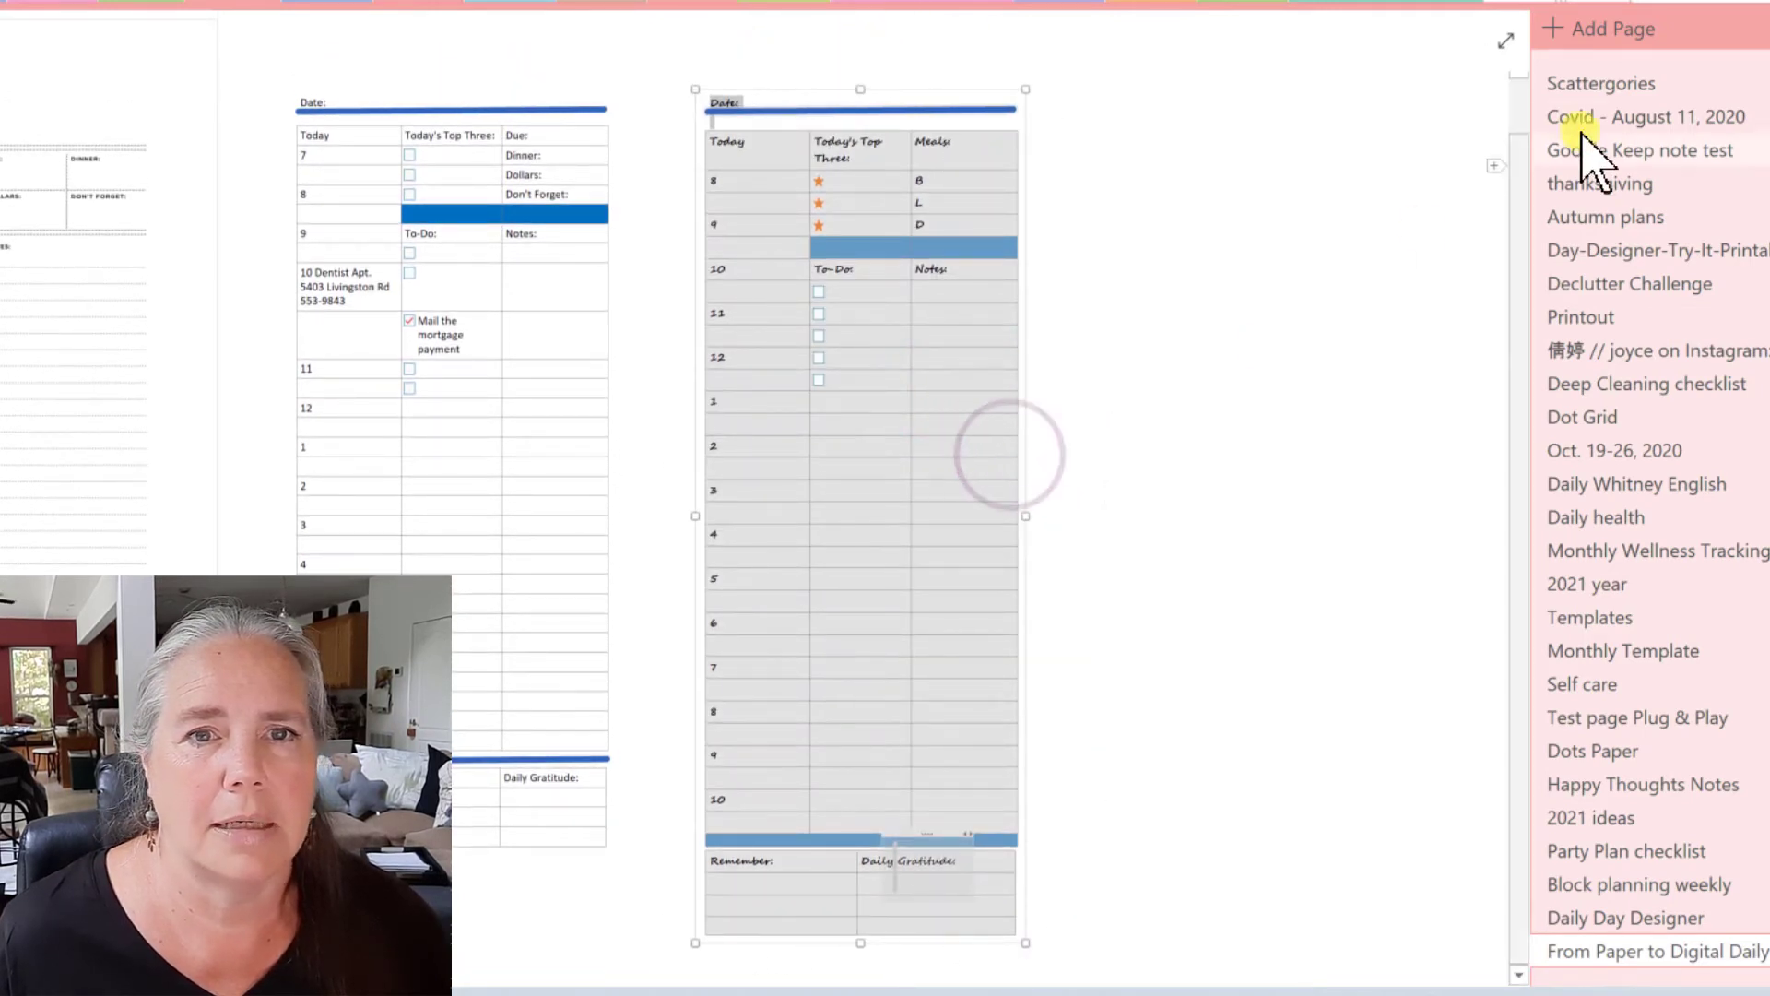
# Step: Add a new page to the section and paste the copied planner just below the page's date and time
pyautogui.click(1614, 29)
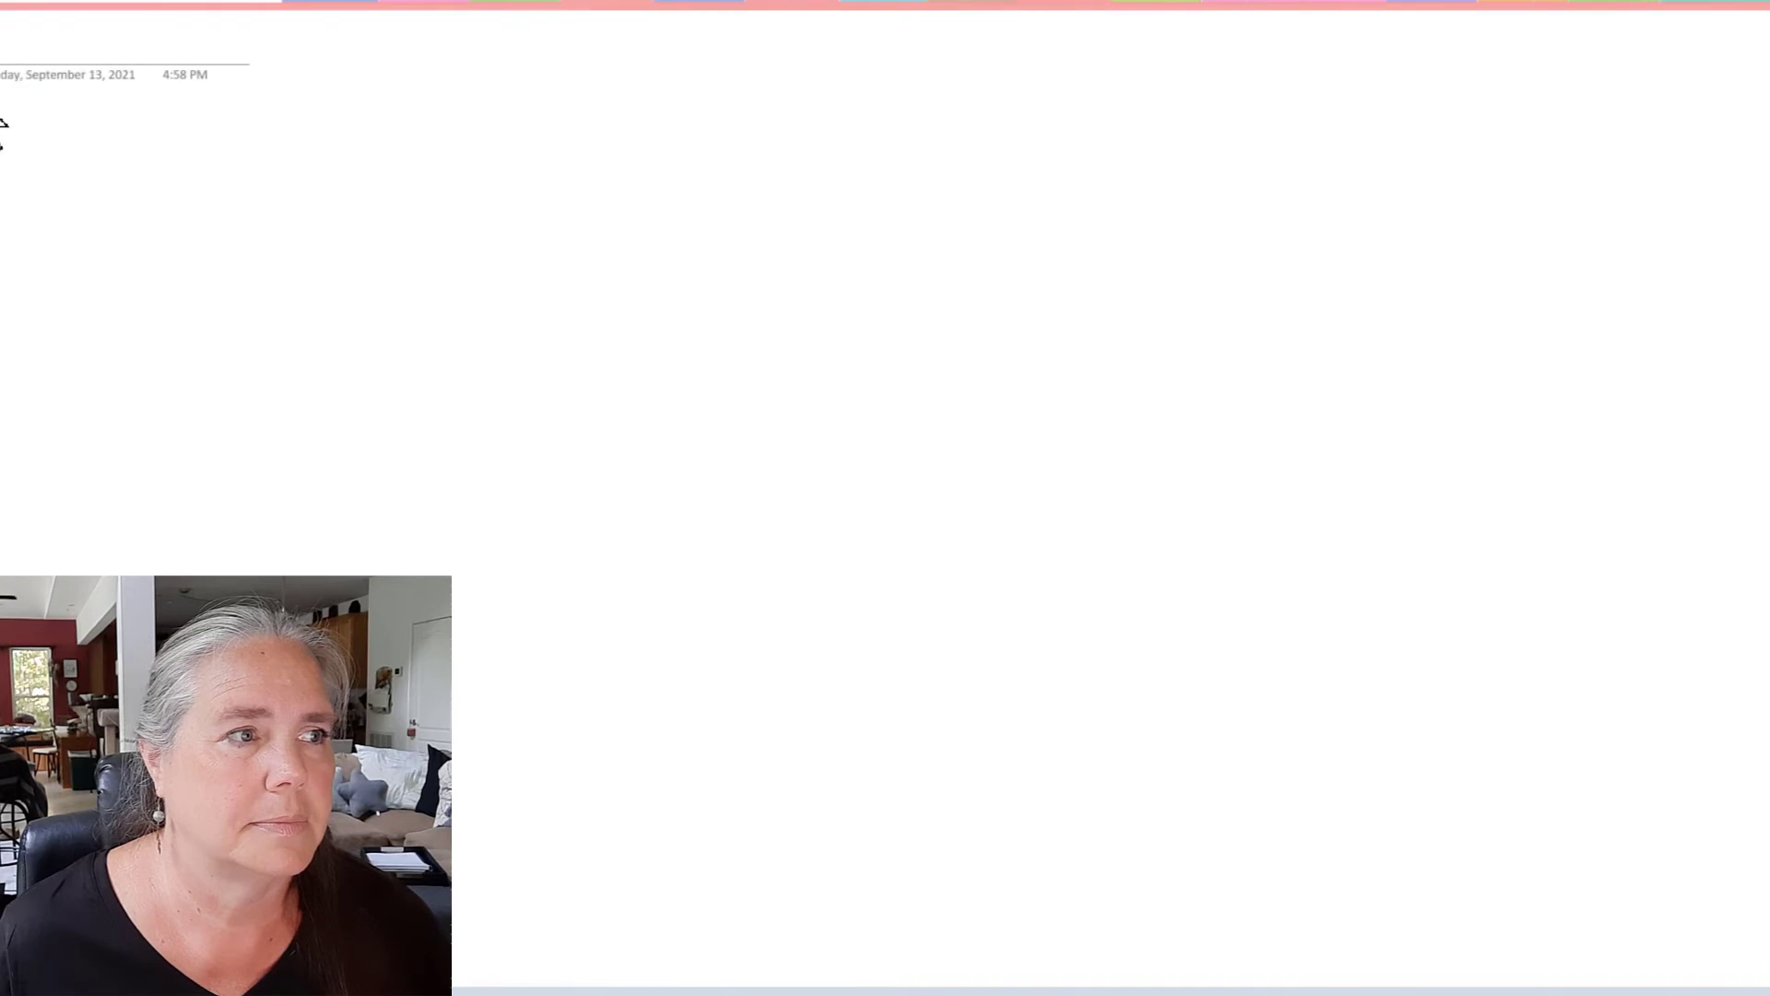
pyautogui.rightClick(39, 142)
pyautogui.click(132, 291)
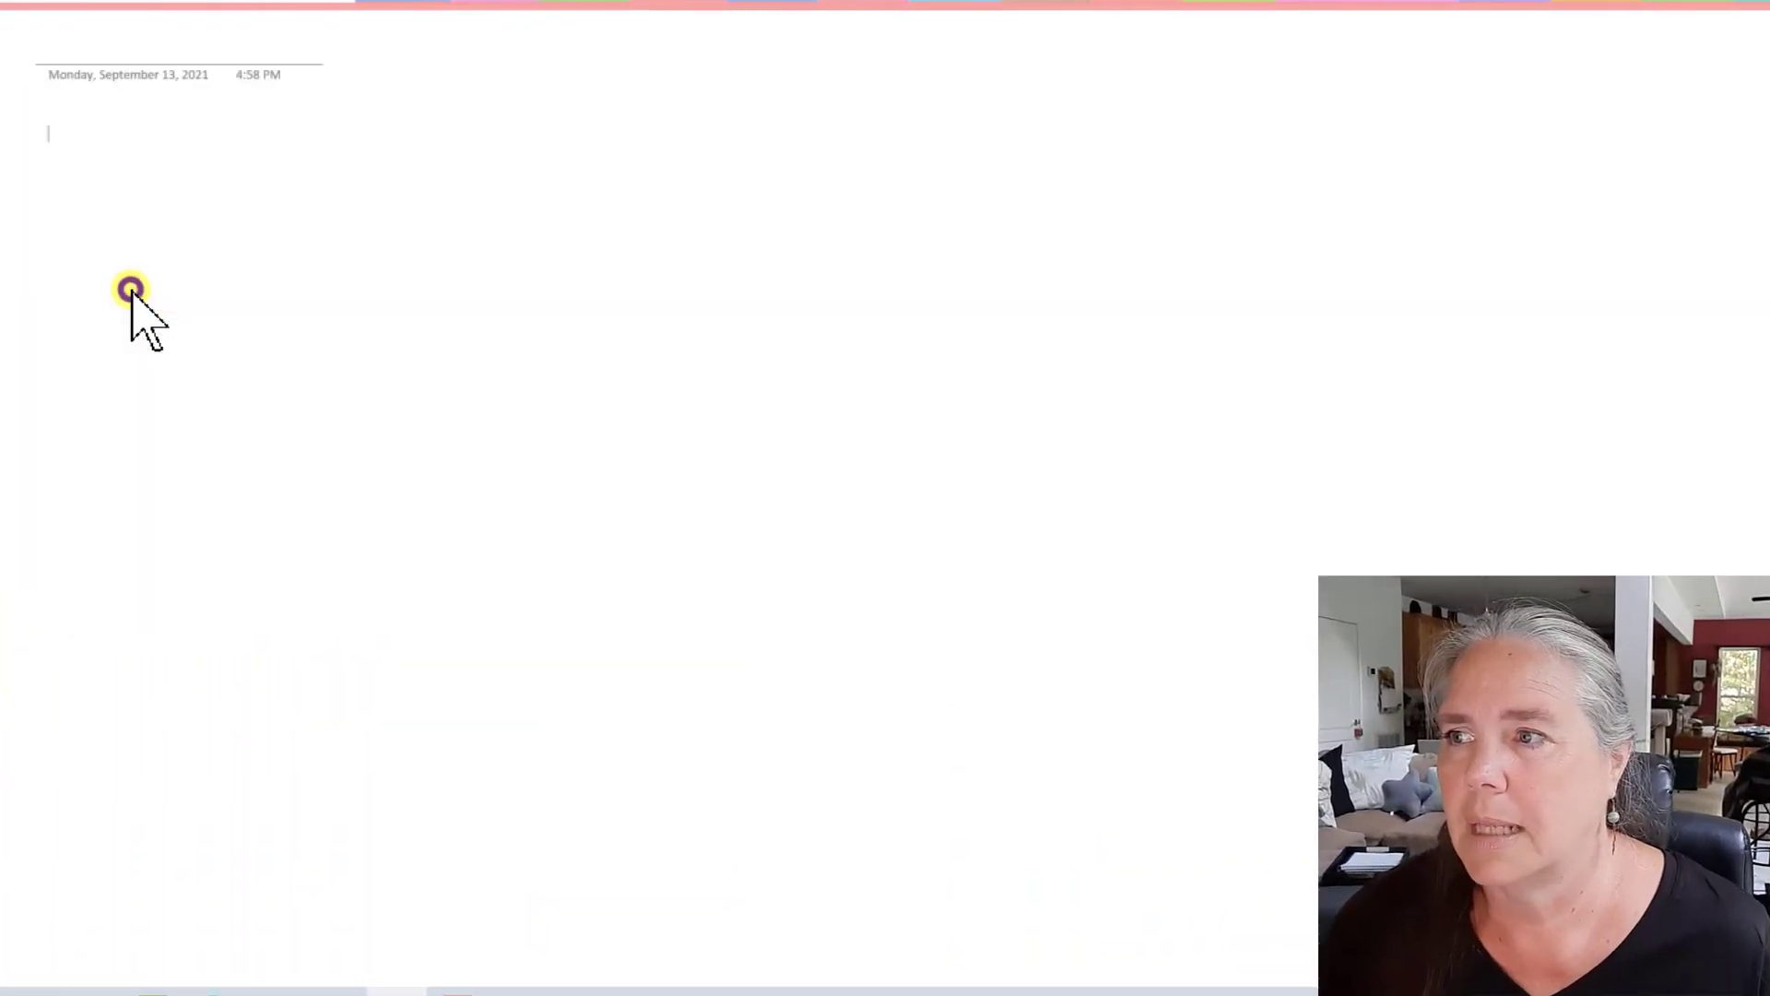
pyautogui.scroll(3, 657, 538)
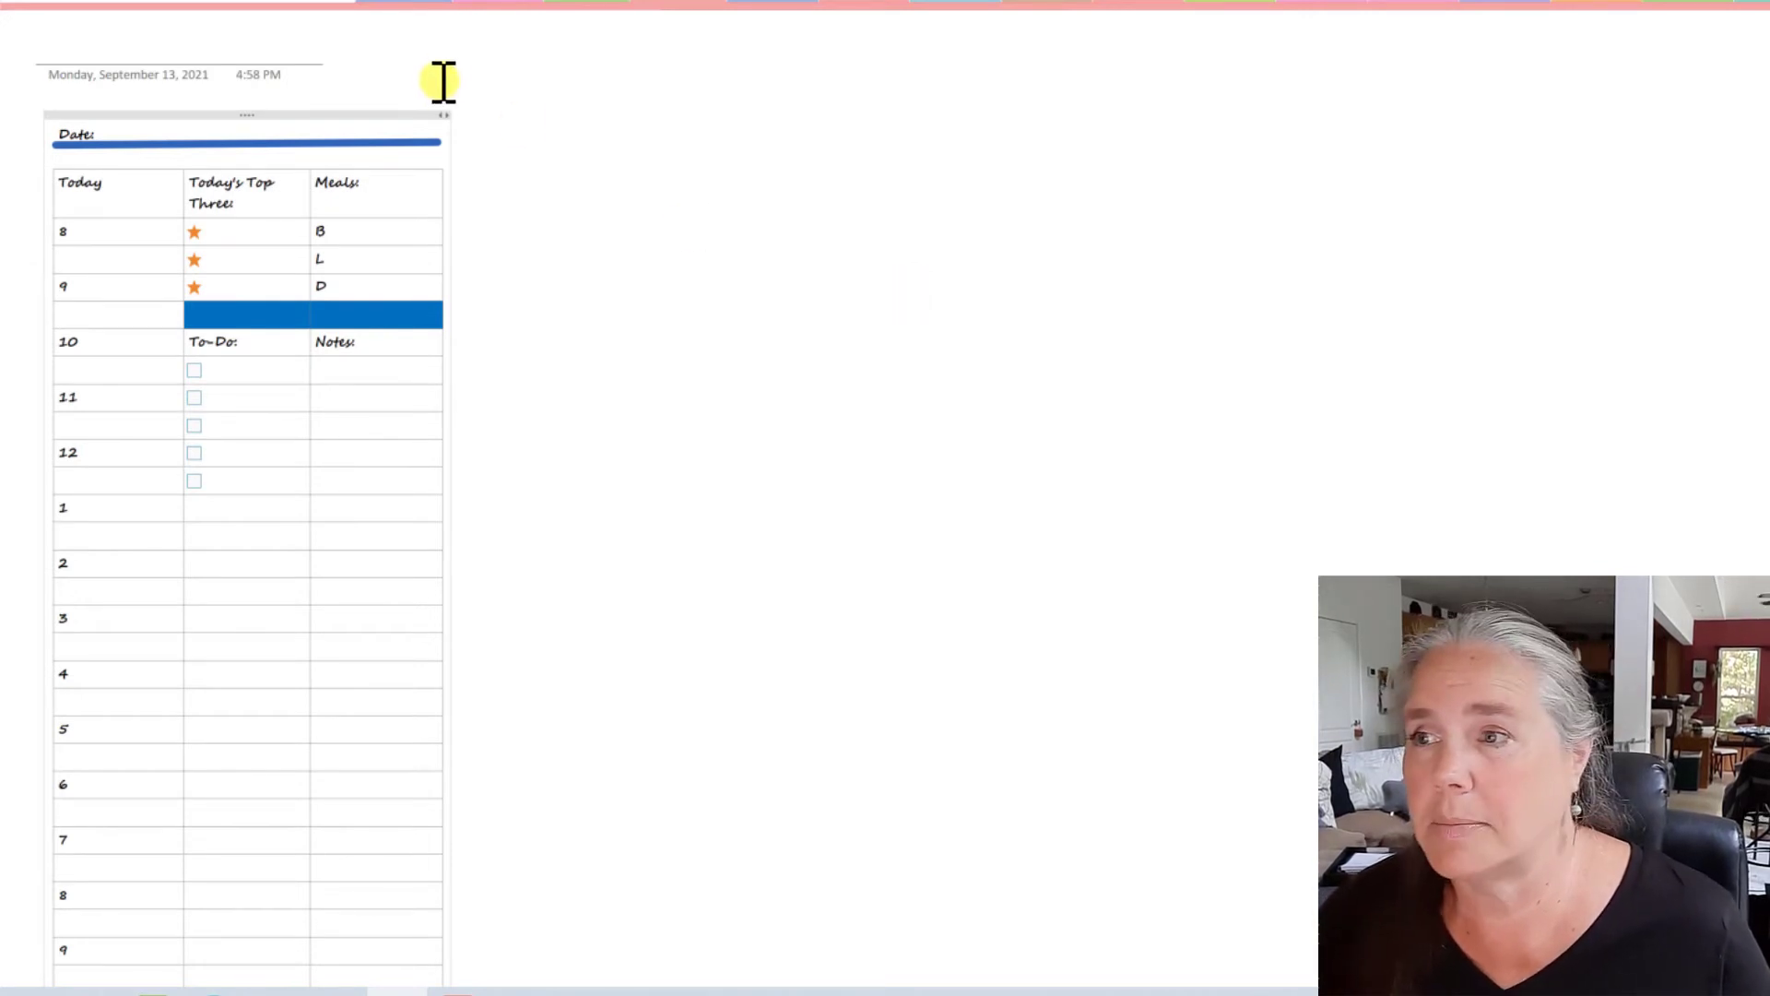
# Step: Widen the pasted planner's note container to nearly twice its width
pyautogui.click(433, 116)
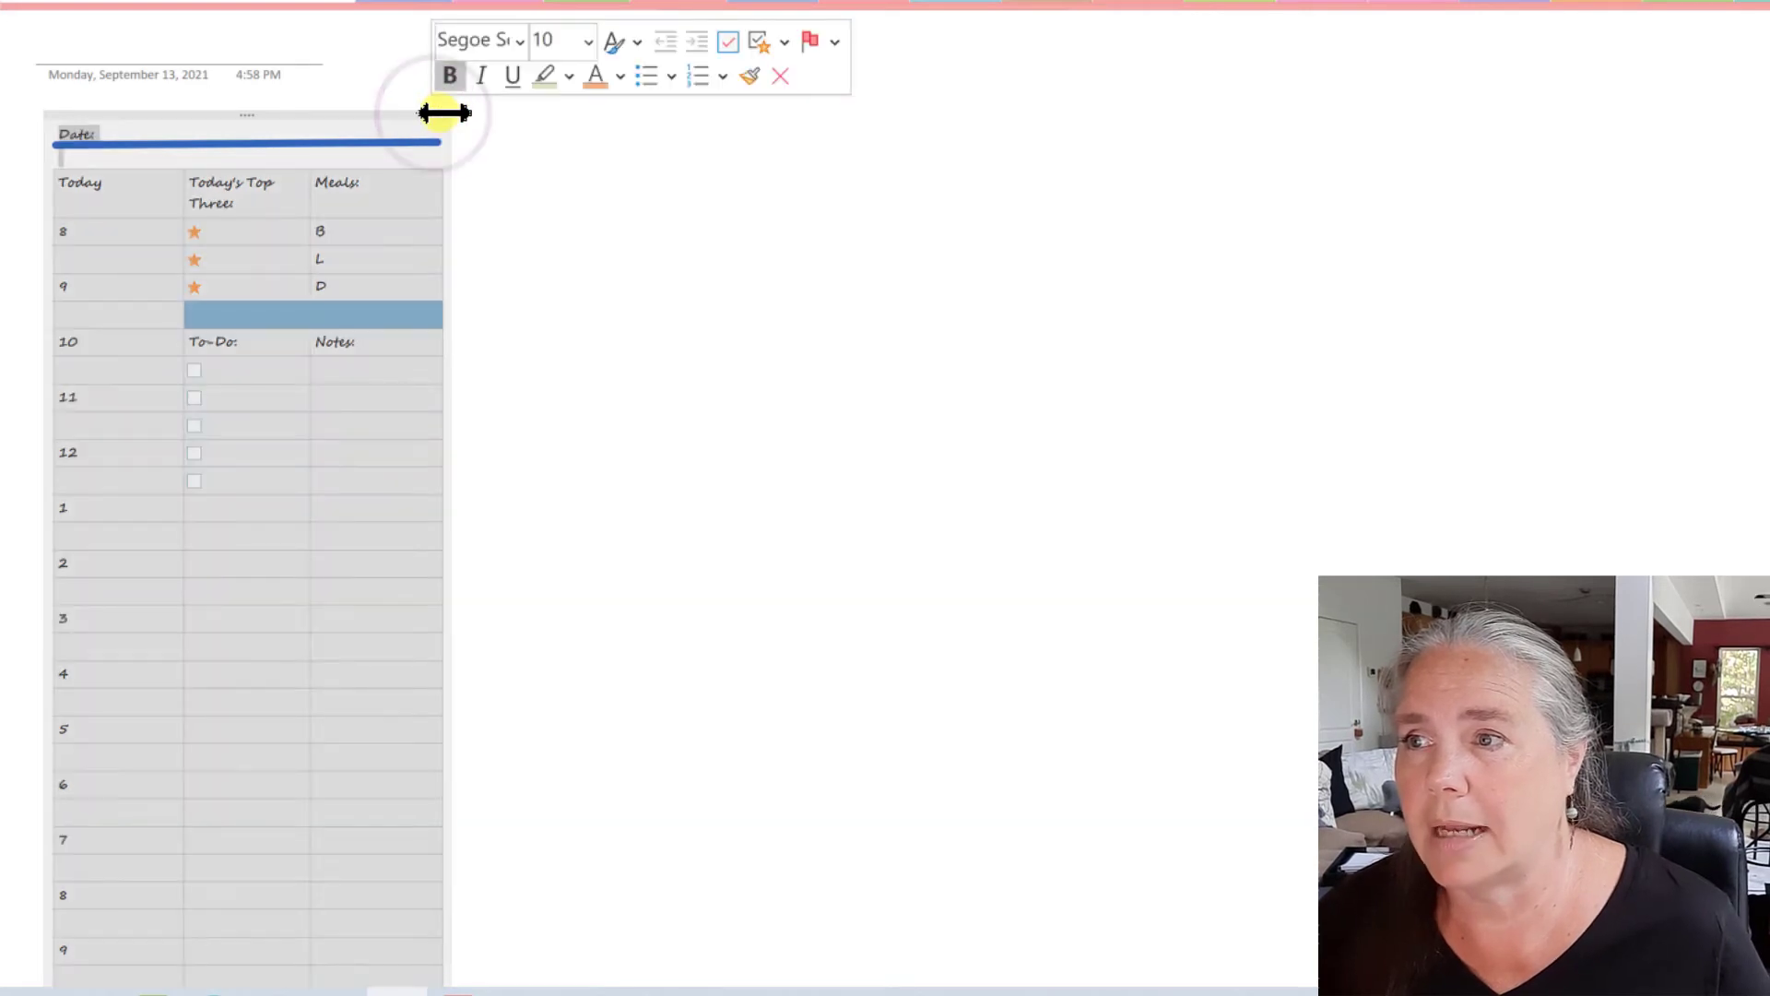
pyautogui.moveTo(442, 111); pyautogui.dragTo(727, 153)
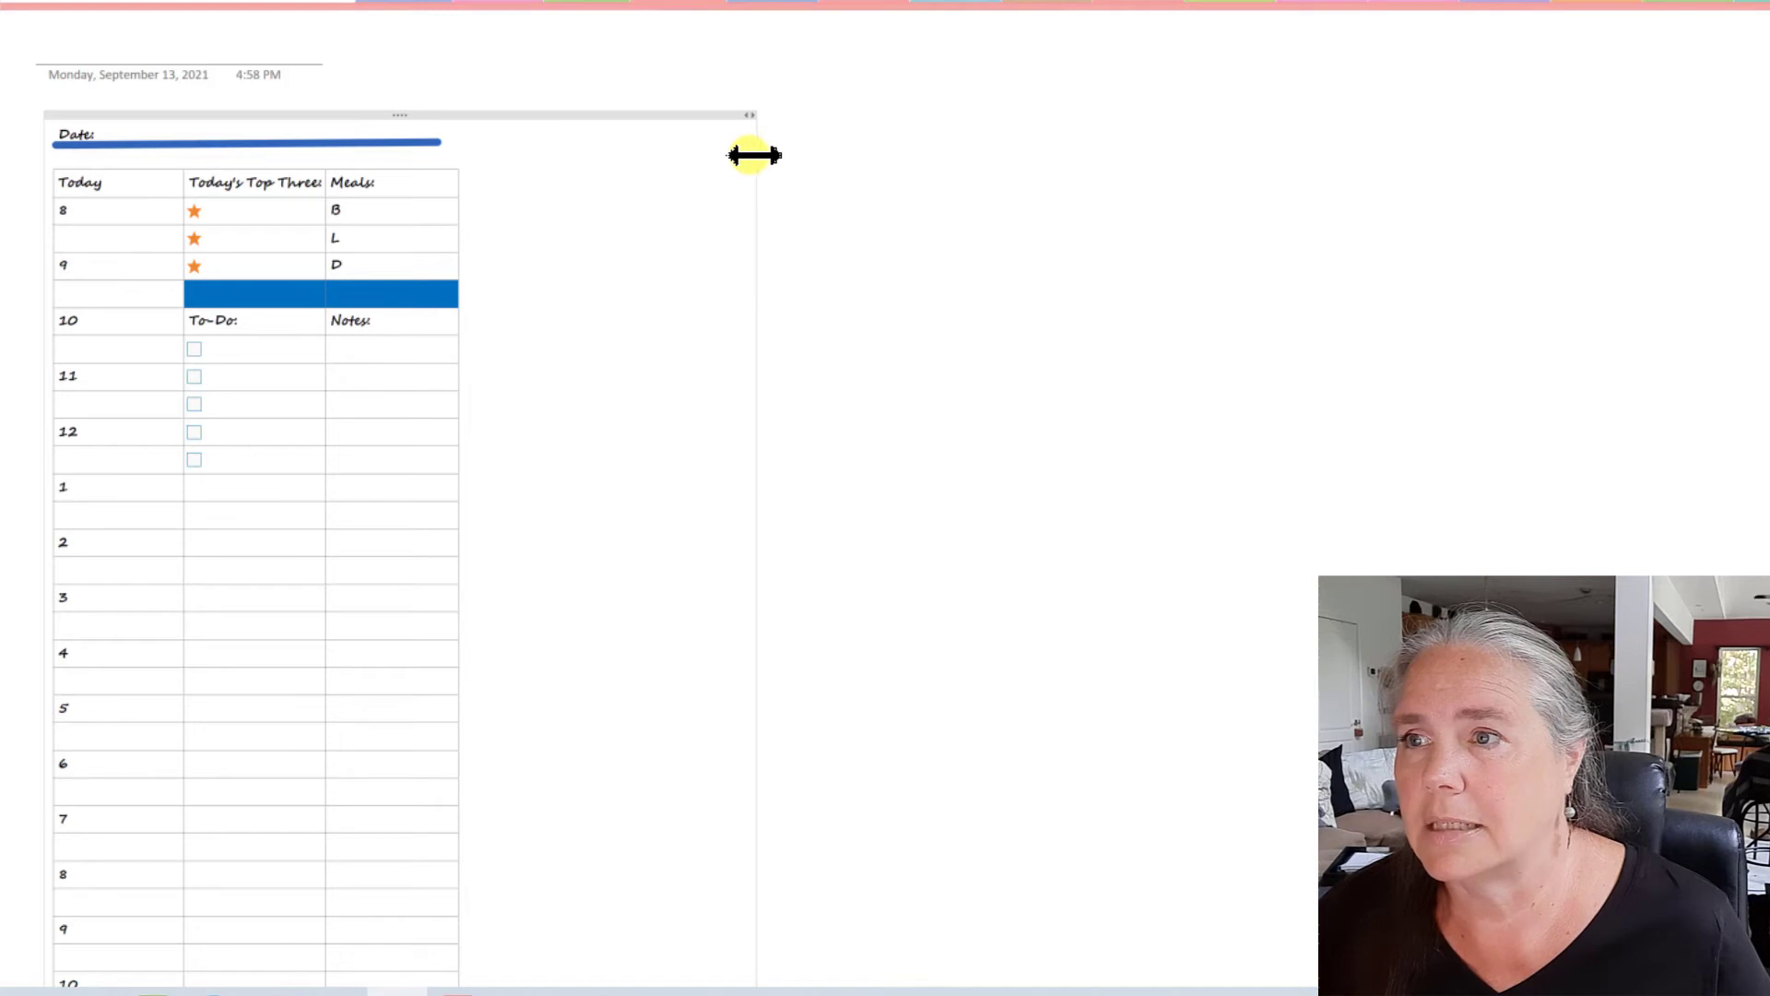
pyautogui.moveTo(750, 154); pyautogui.dragTo(788, 154)
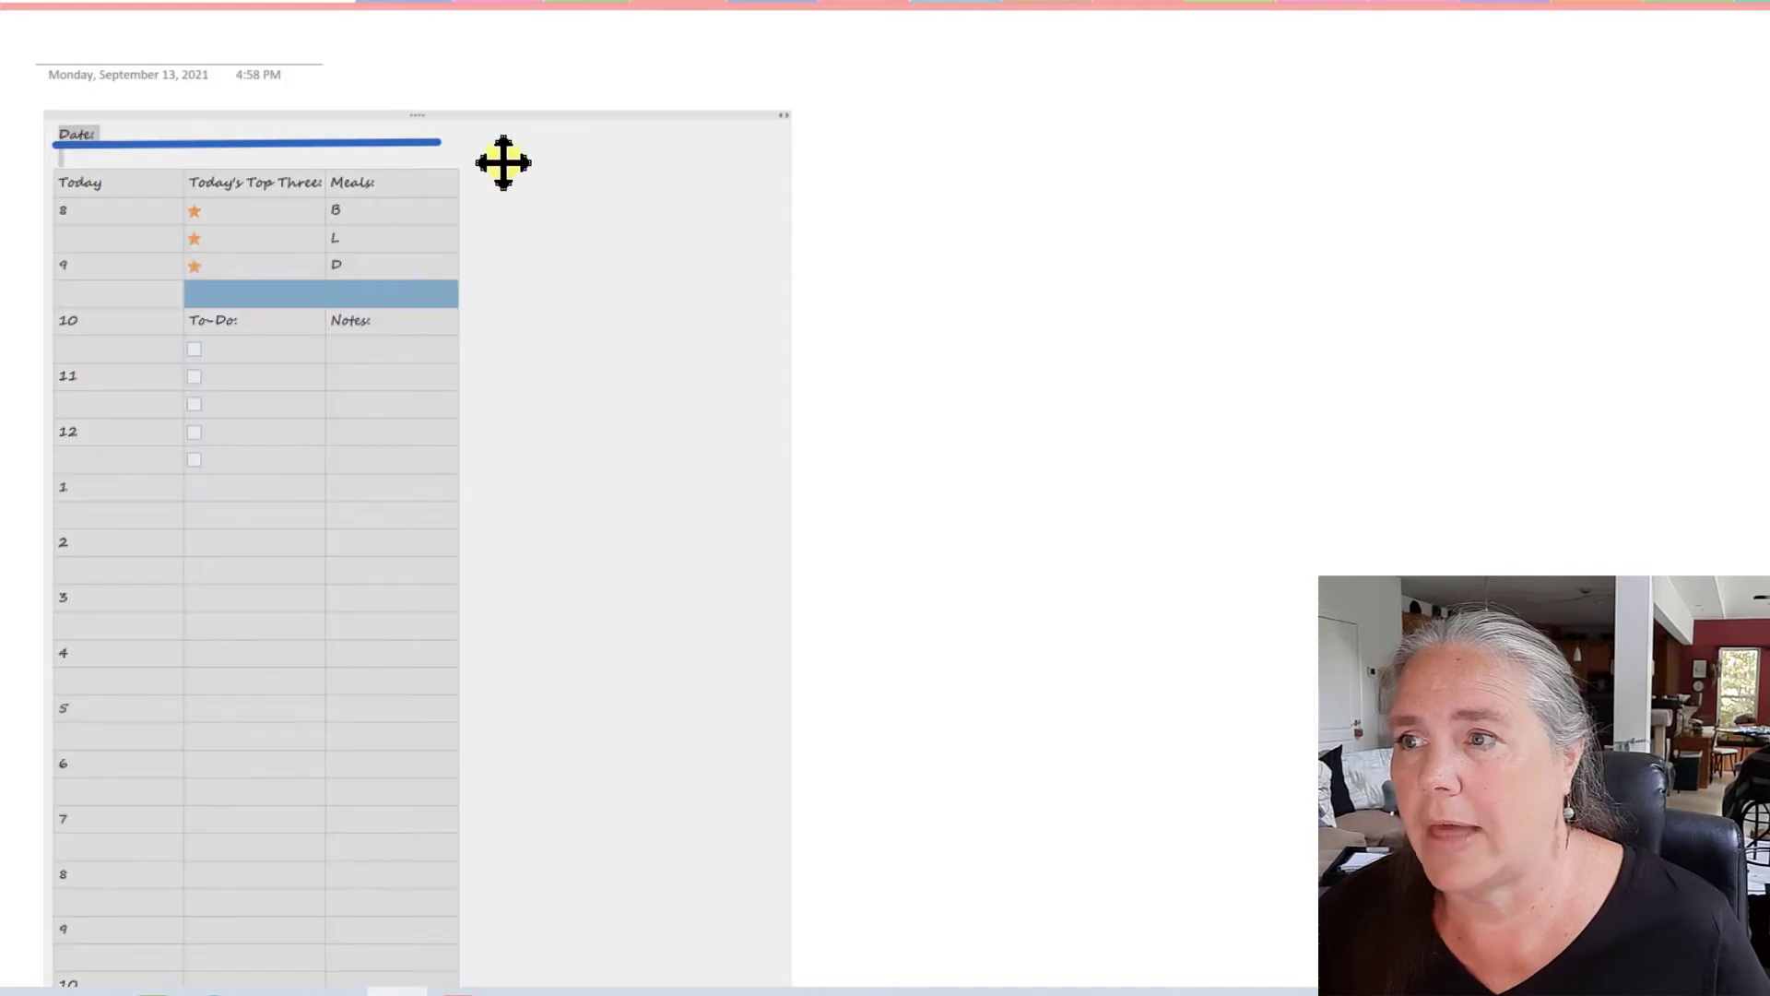
# Step: Widen the Today, Today's Top Three and Meals columns so the hours table fills the note container
pyautogui.click(455, 183)
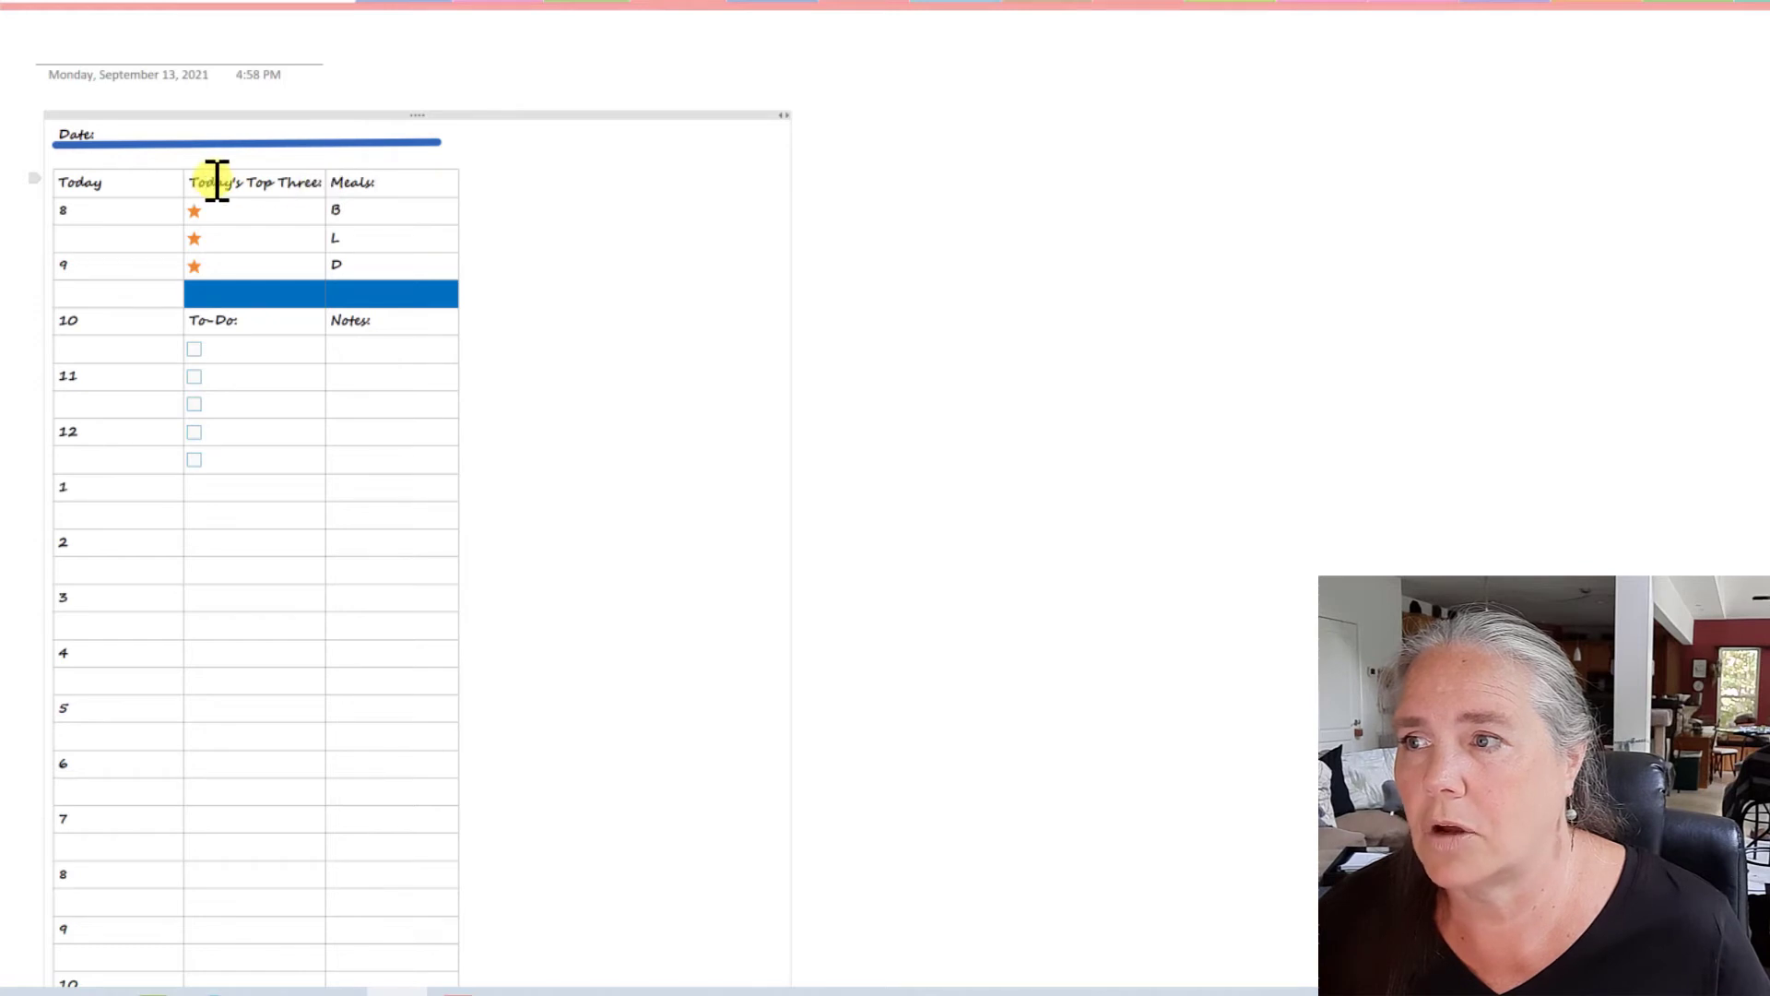
pyautogui.moveTo(187, 191); pyautogui.dragTo(296, 189)
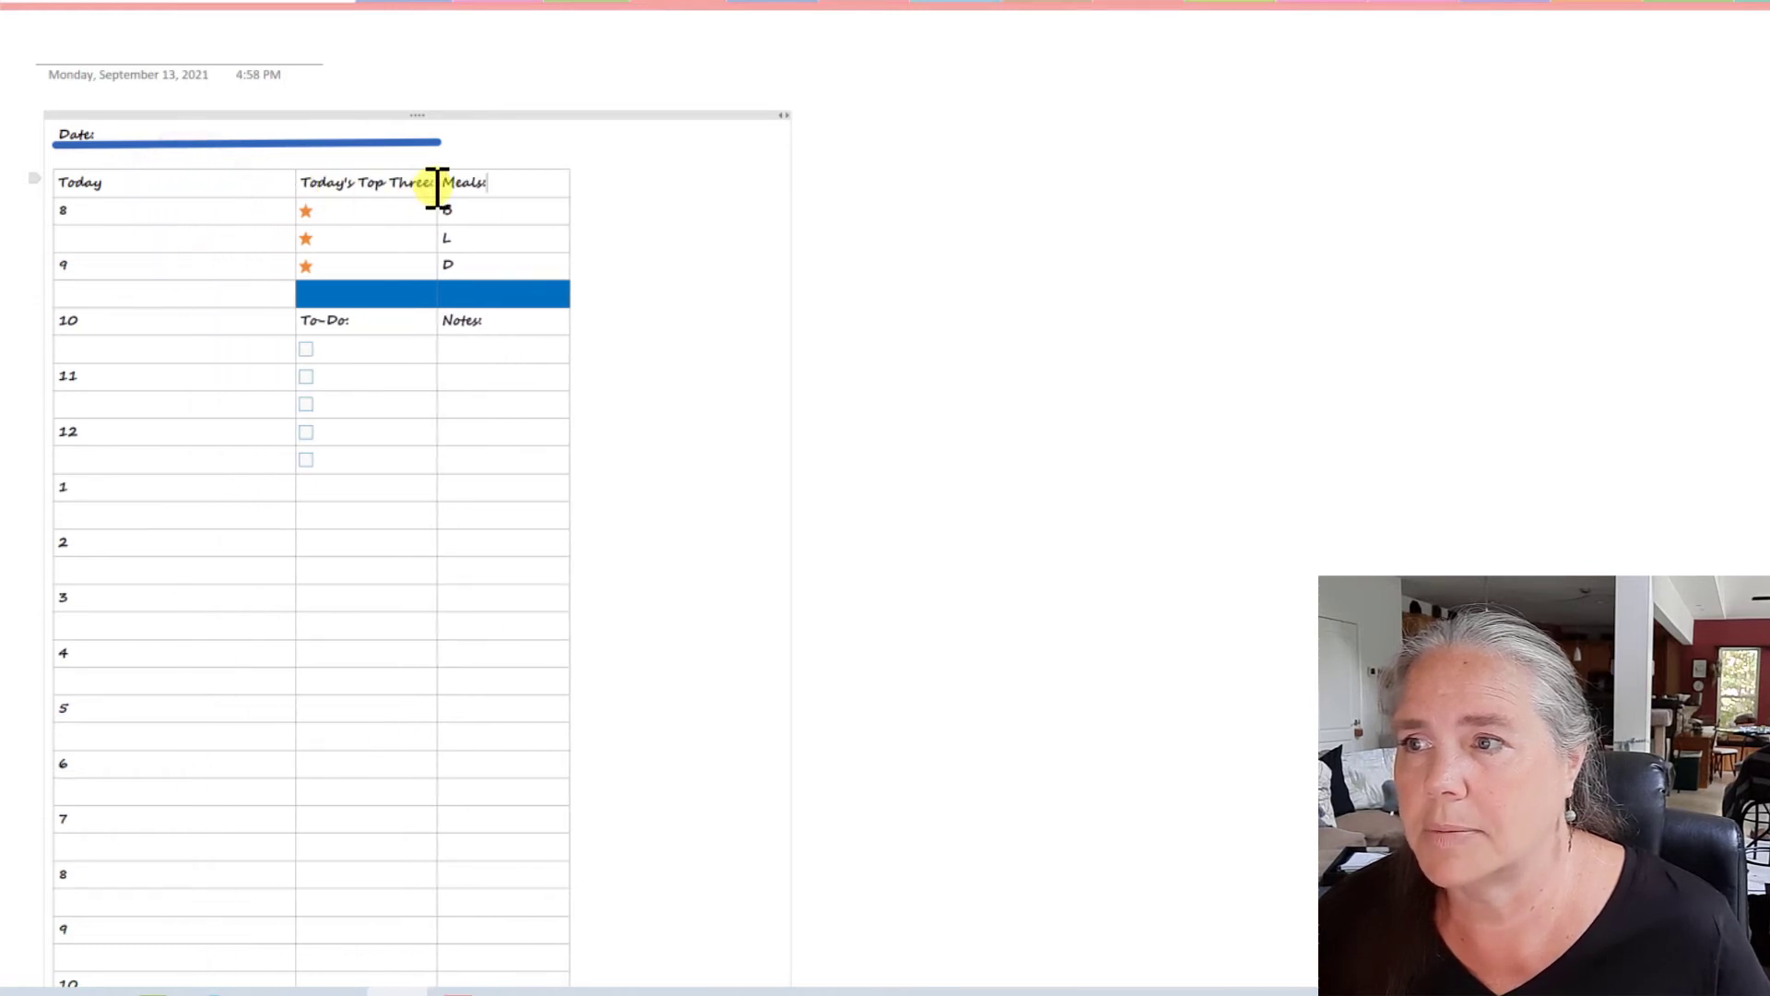
pyautogui.moveTo(437, 189); pyautogui.dragTo(552, 197)
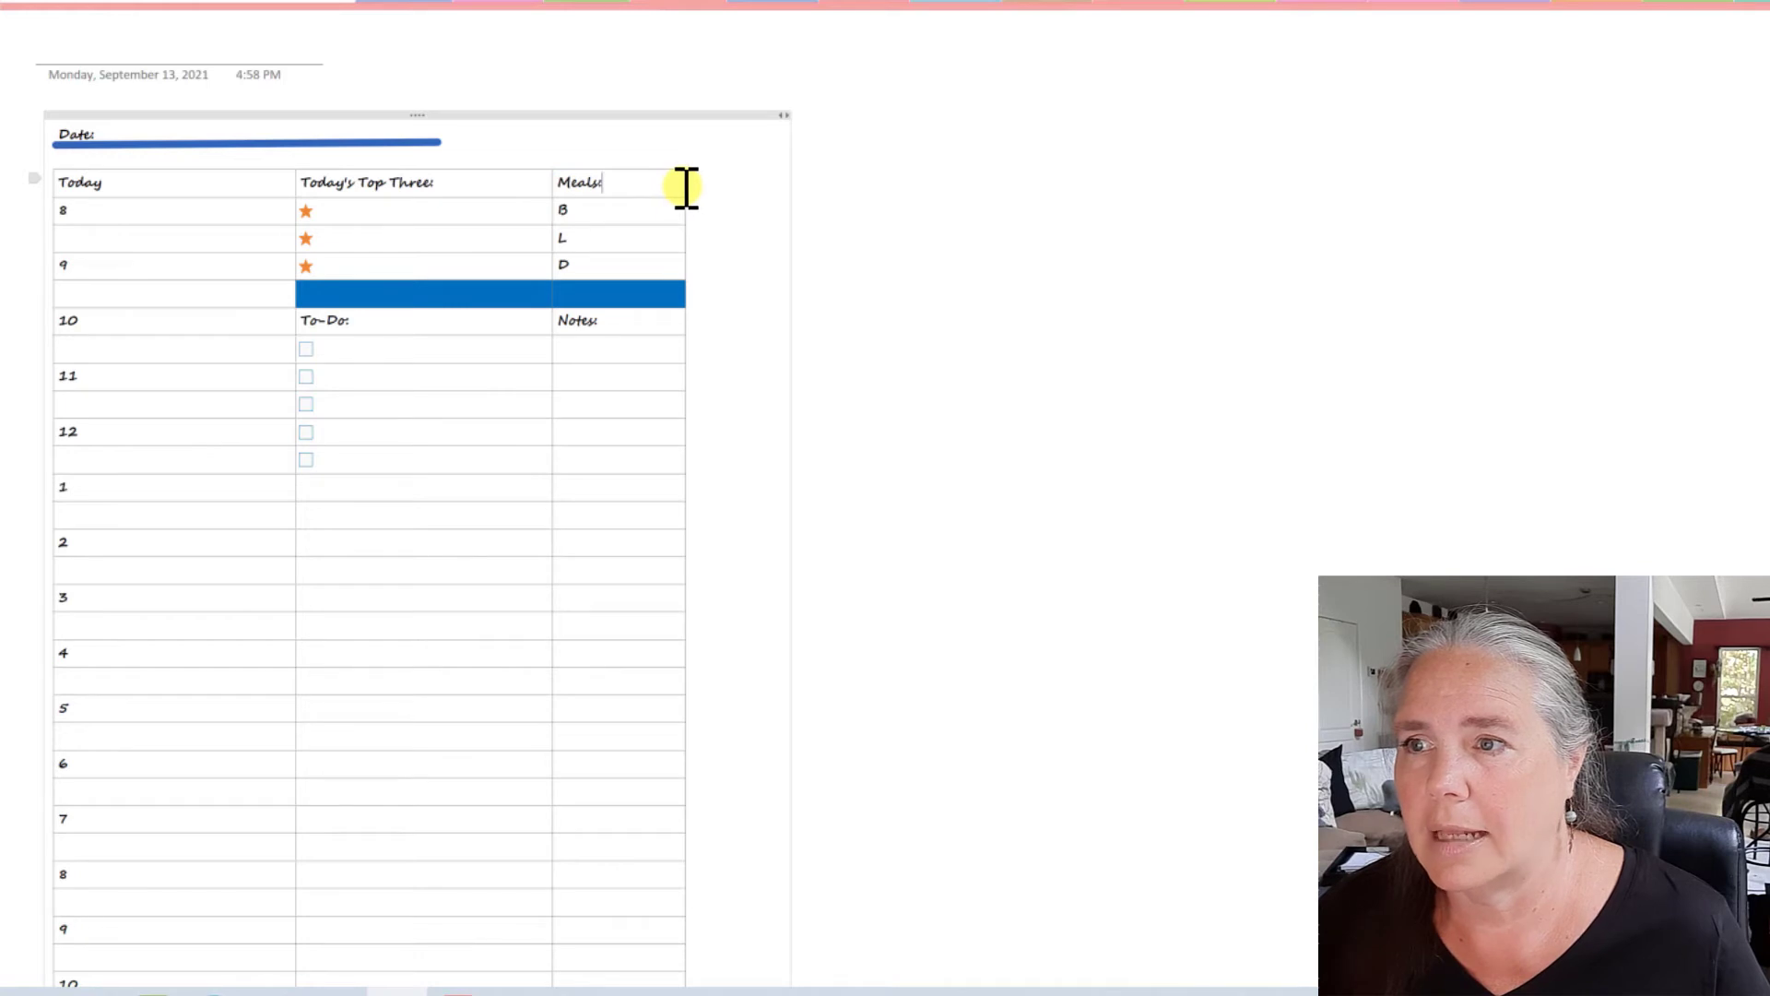
pyautogui.moveTo(682, 187); pyautogui.dragTo(776, 192)
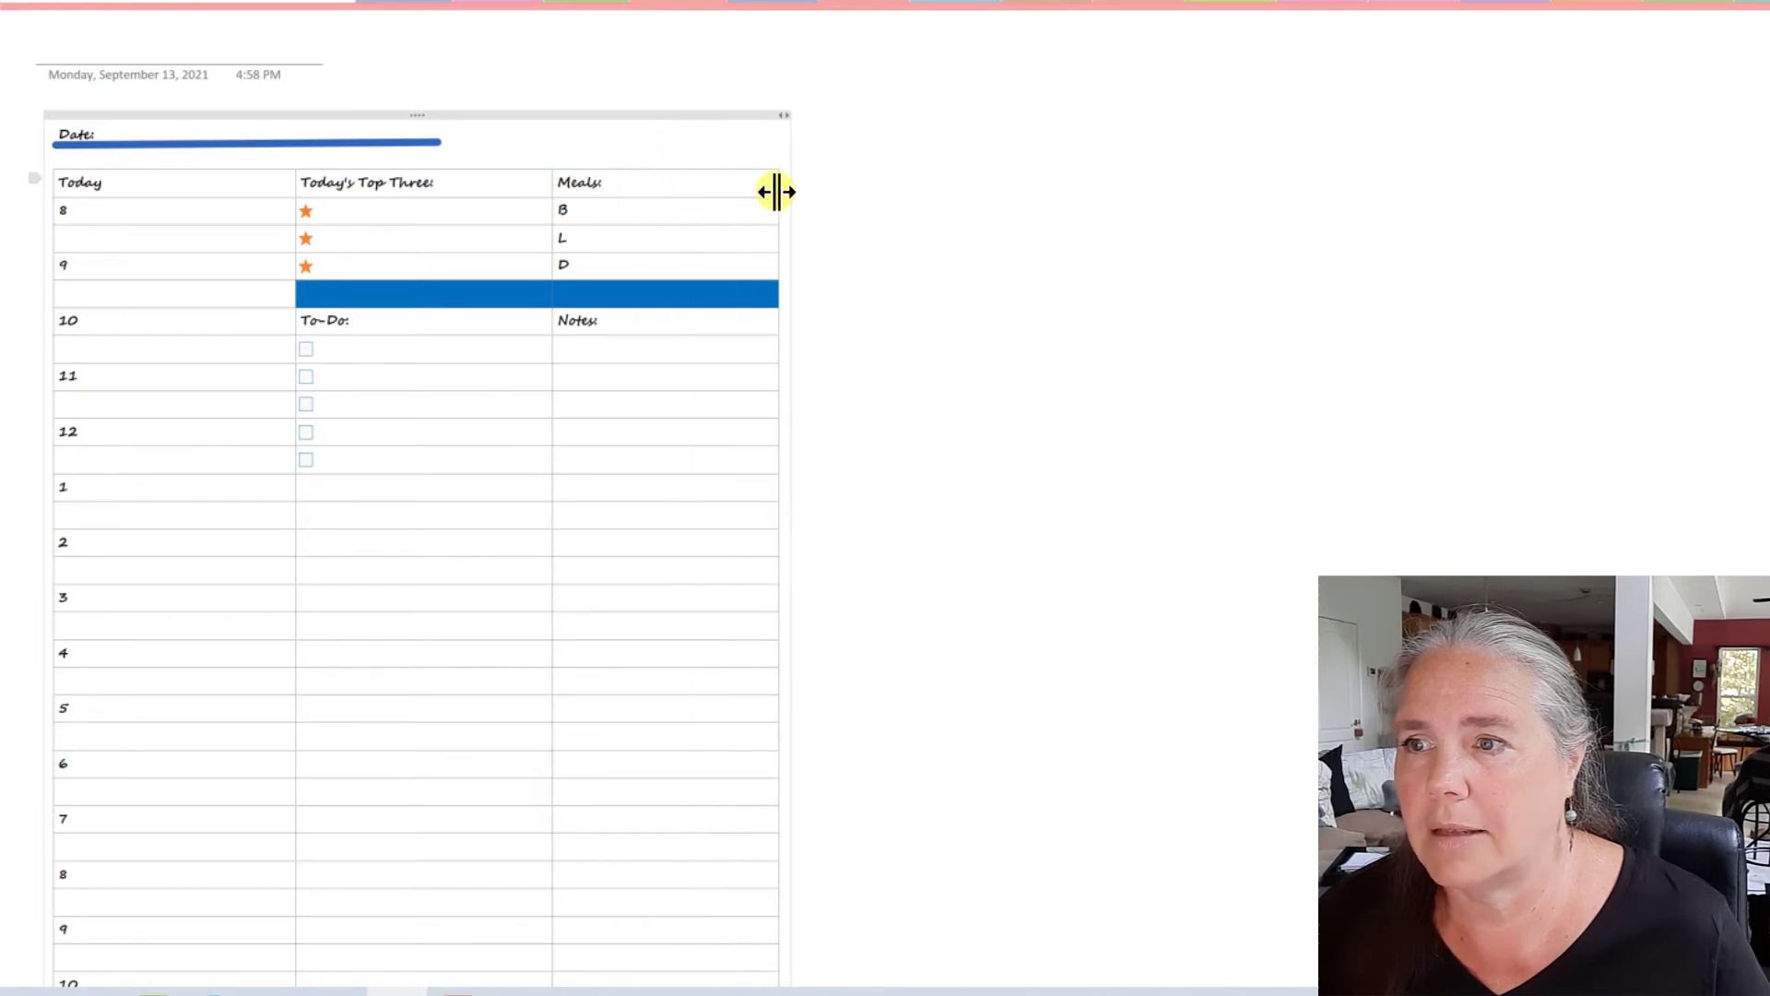
# Step: Stretch the blue line under Date to the hours table's width and widen both columns of the Remember and Daily Gratitude table to match
pyautogui.click(439, 147)
pyautogui.moveTo(443, 144); pyautogui.dragTo(780, 150)
pyautogui.scroll(-5, 701, 305)
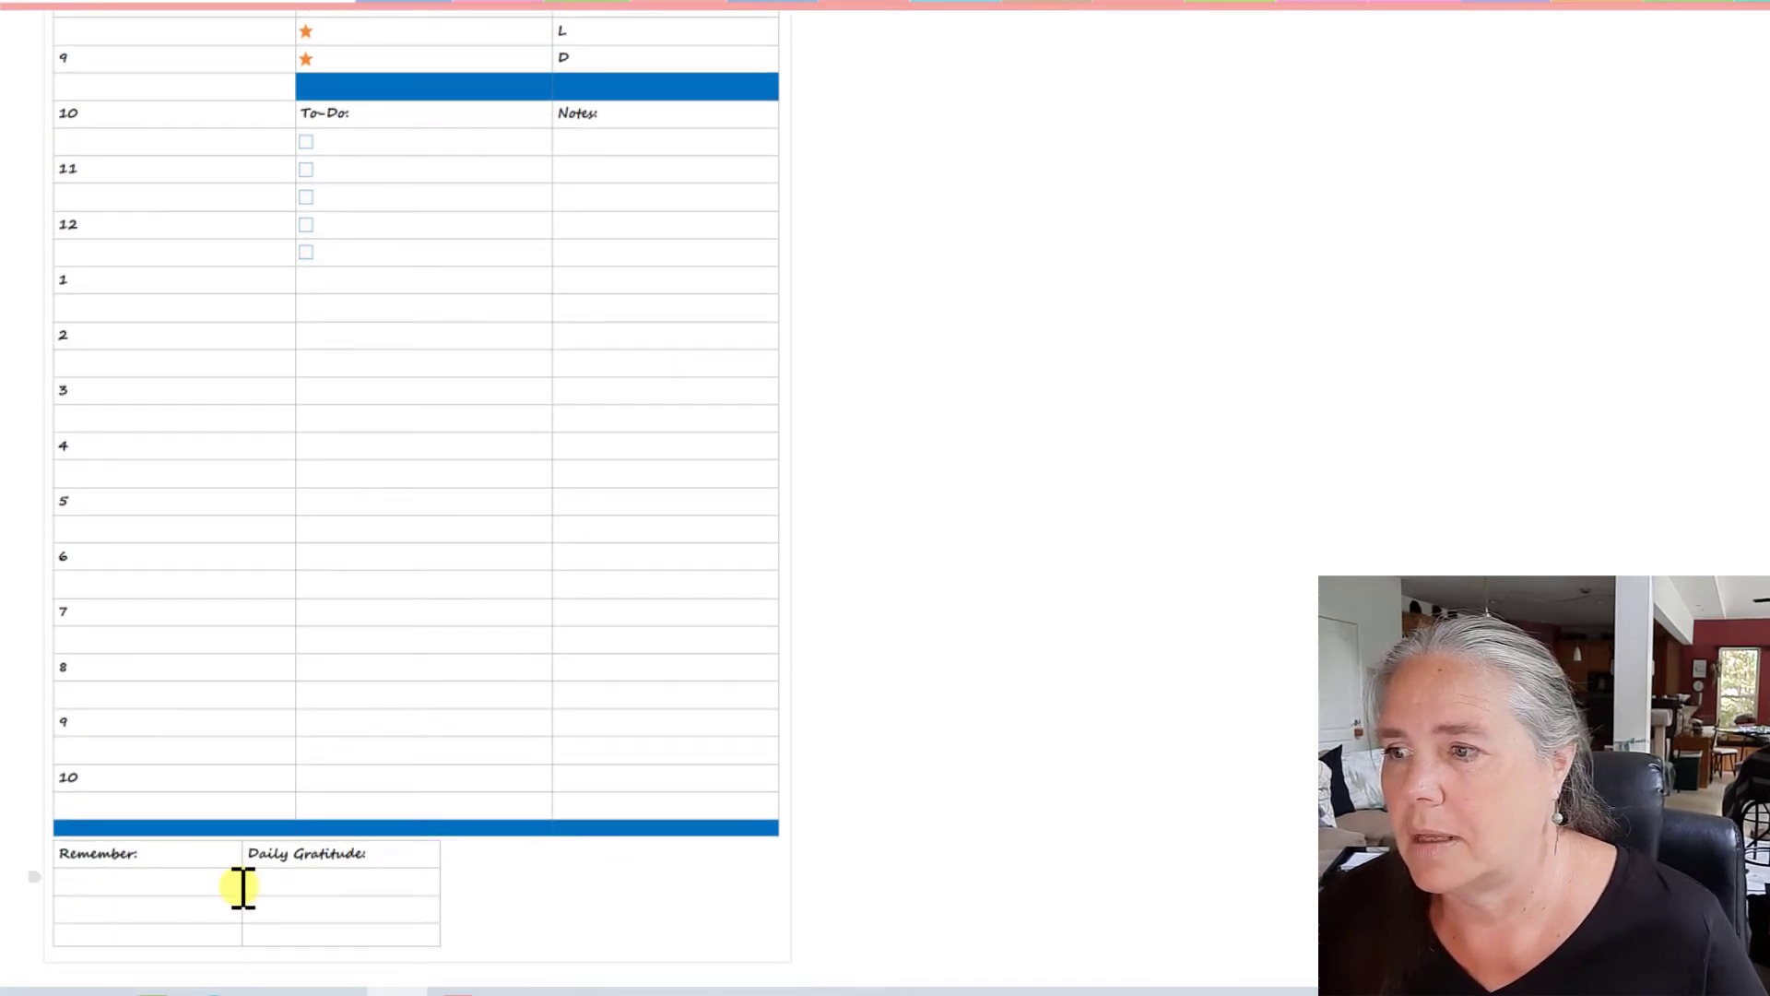
pyautogui.moveTo(242, 887); pyautogui.dragTo(403, 871)
pyautogui.moveTo(609, 871); pyautogui.dragTo(778, 853)
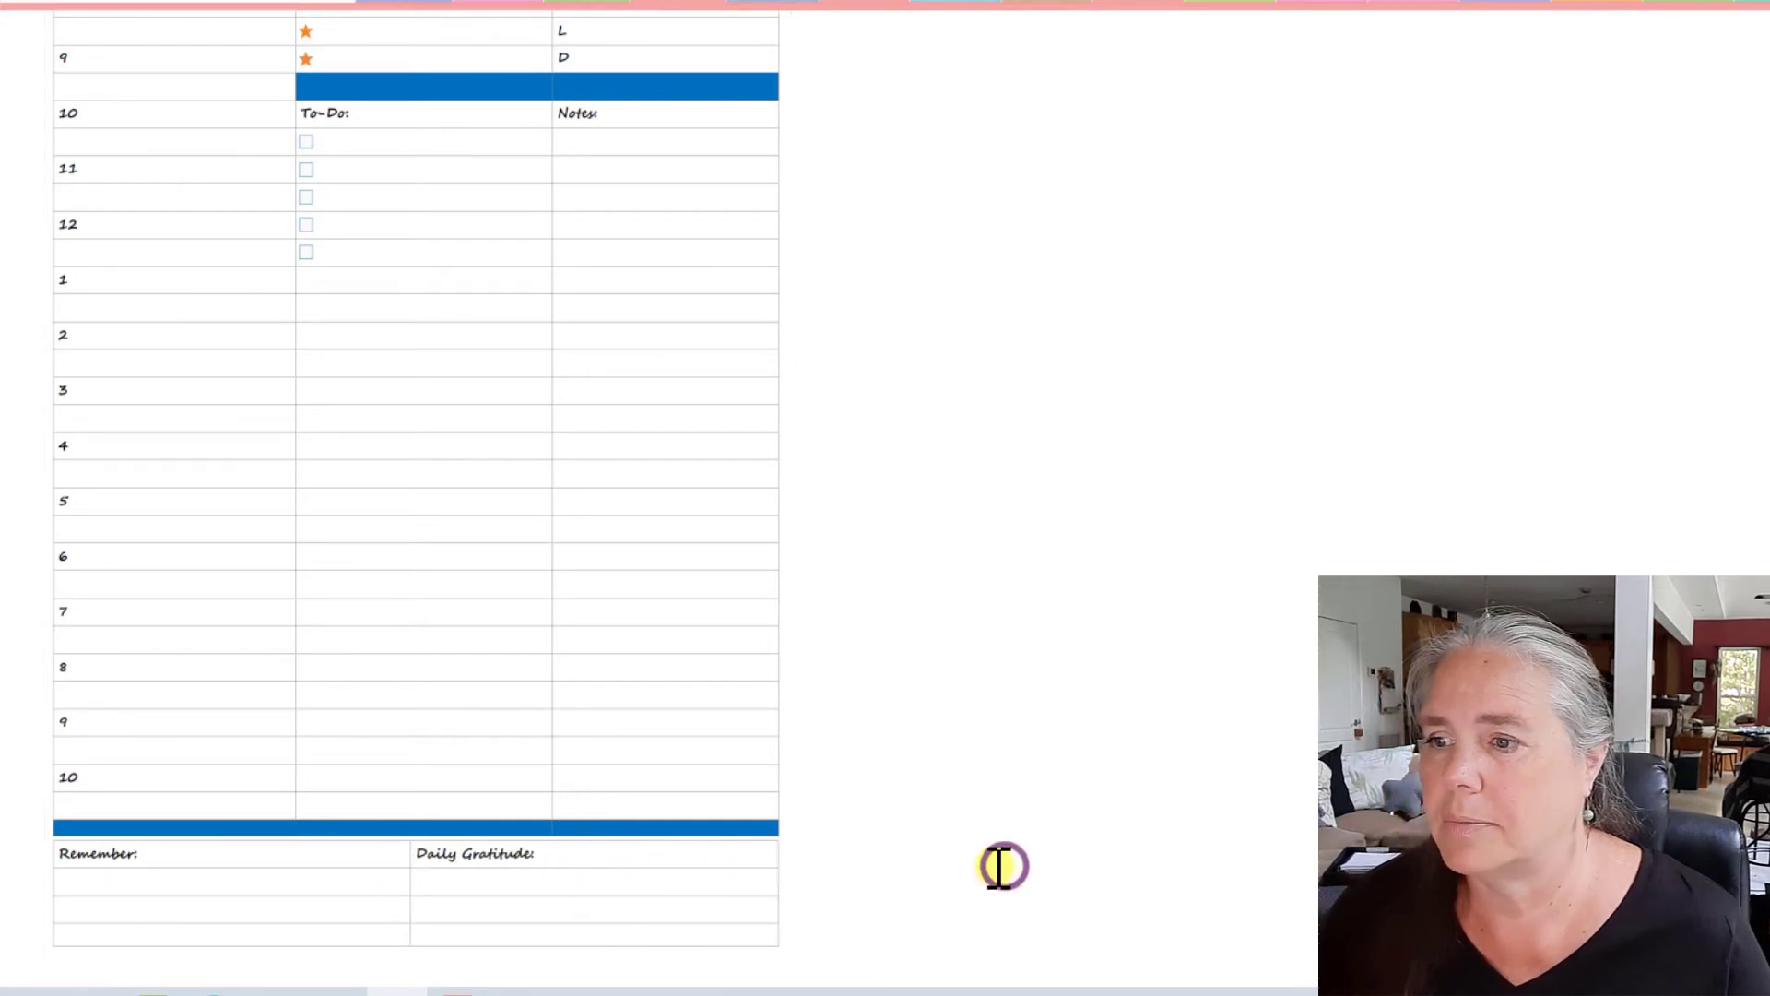
# Step: Title the new page "Daily Template"
pyautogui.scroll(3, 1005, 866)
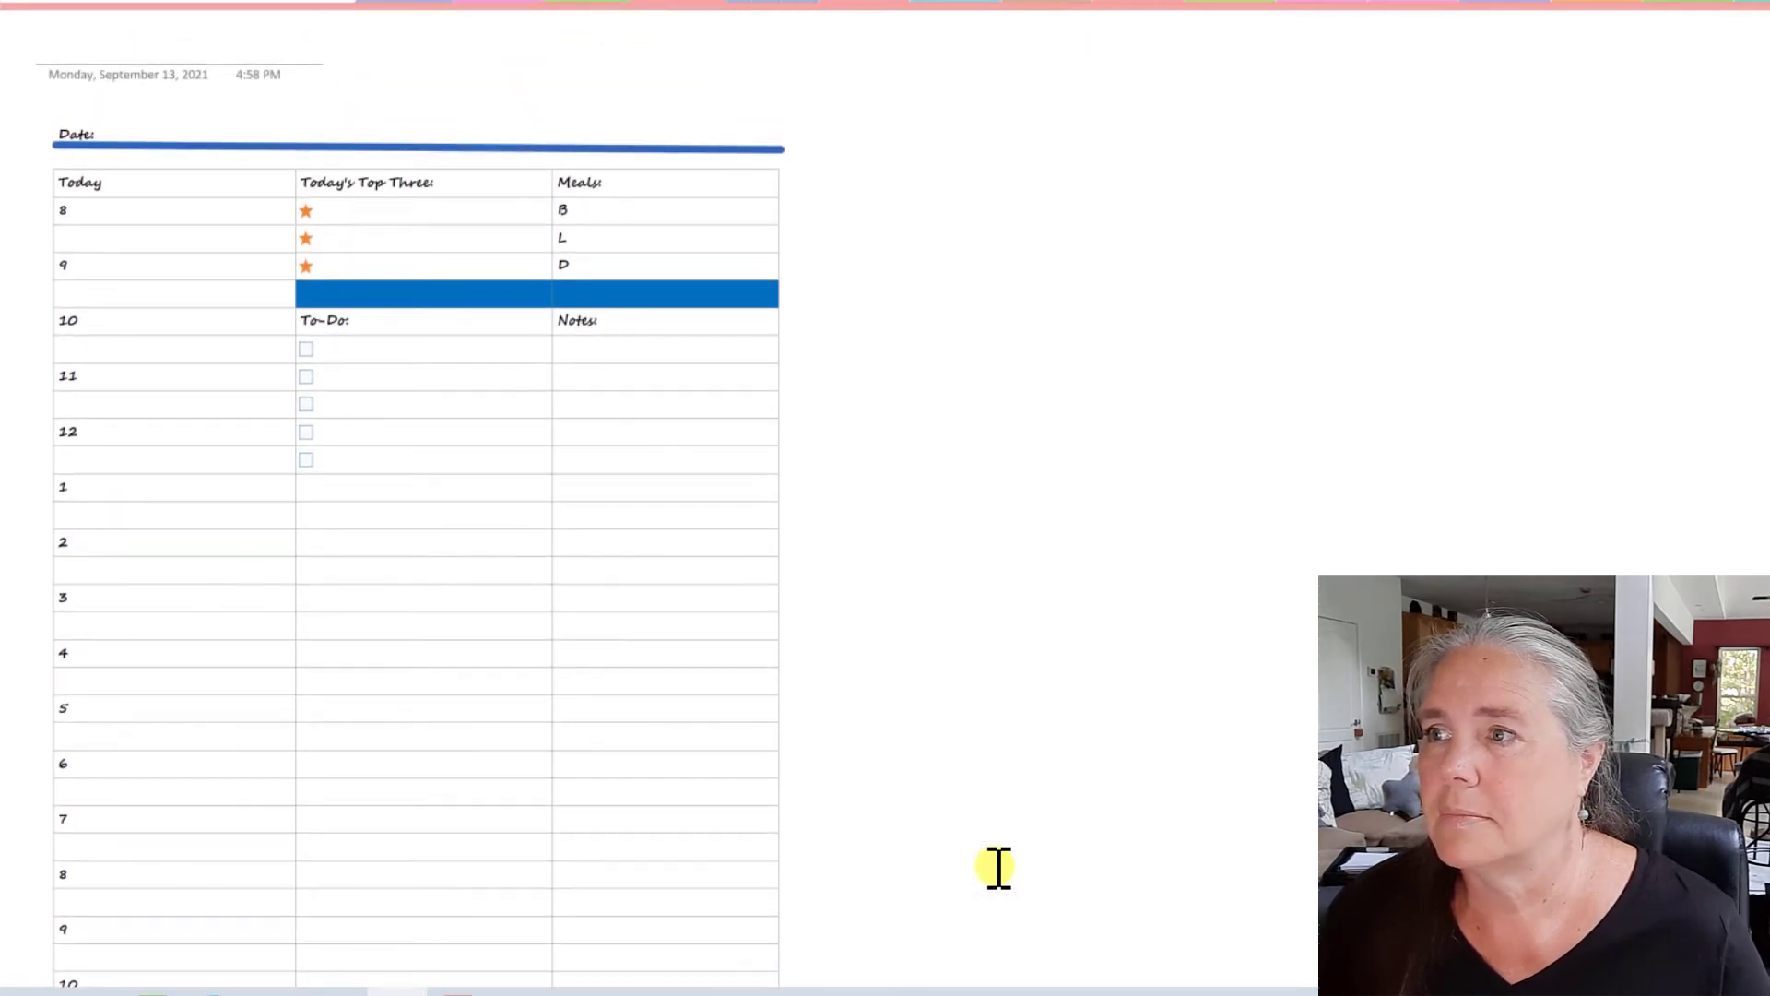
pyautogui.click(69, 27)
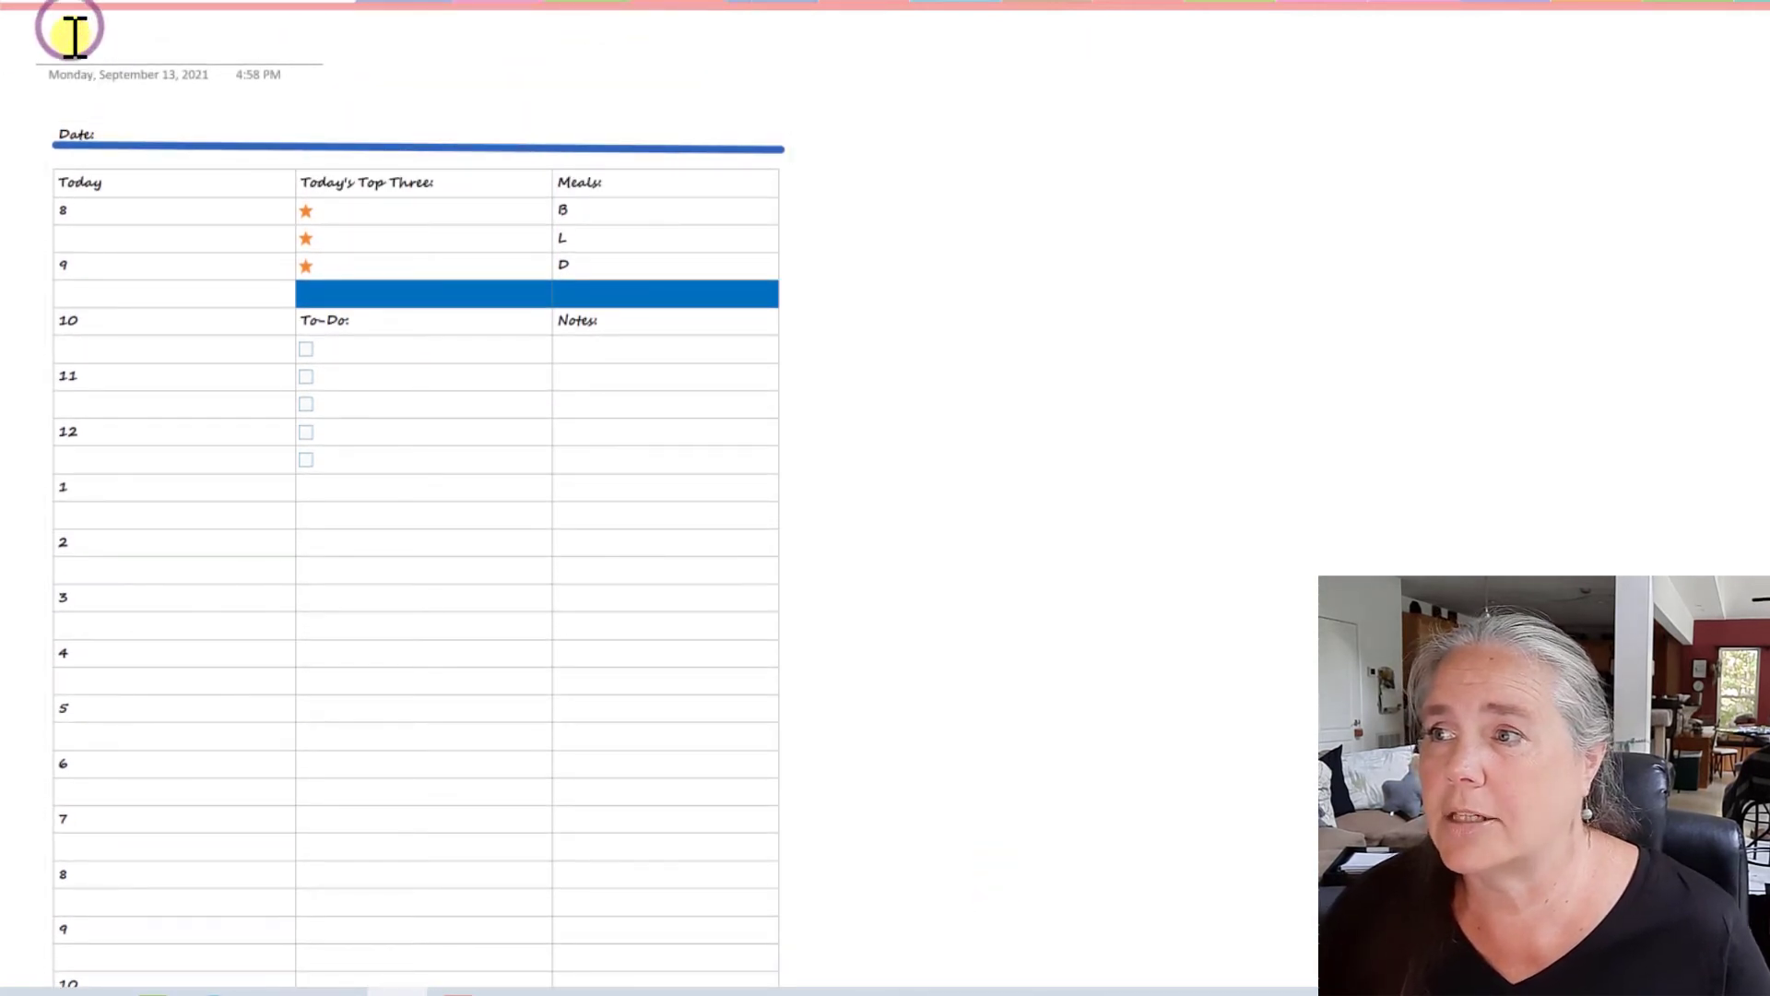
pyautogui.write('Dai')
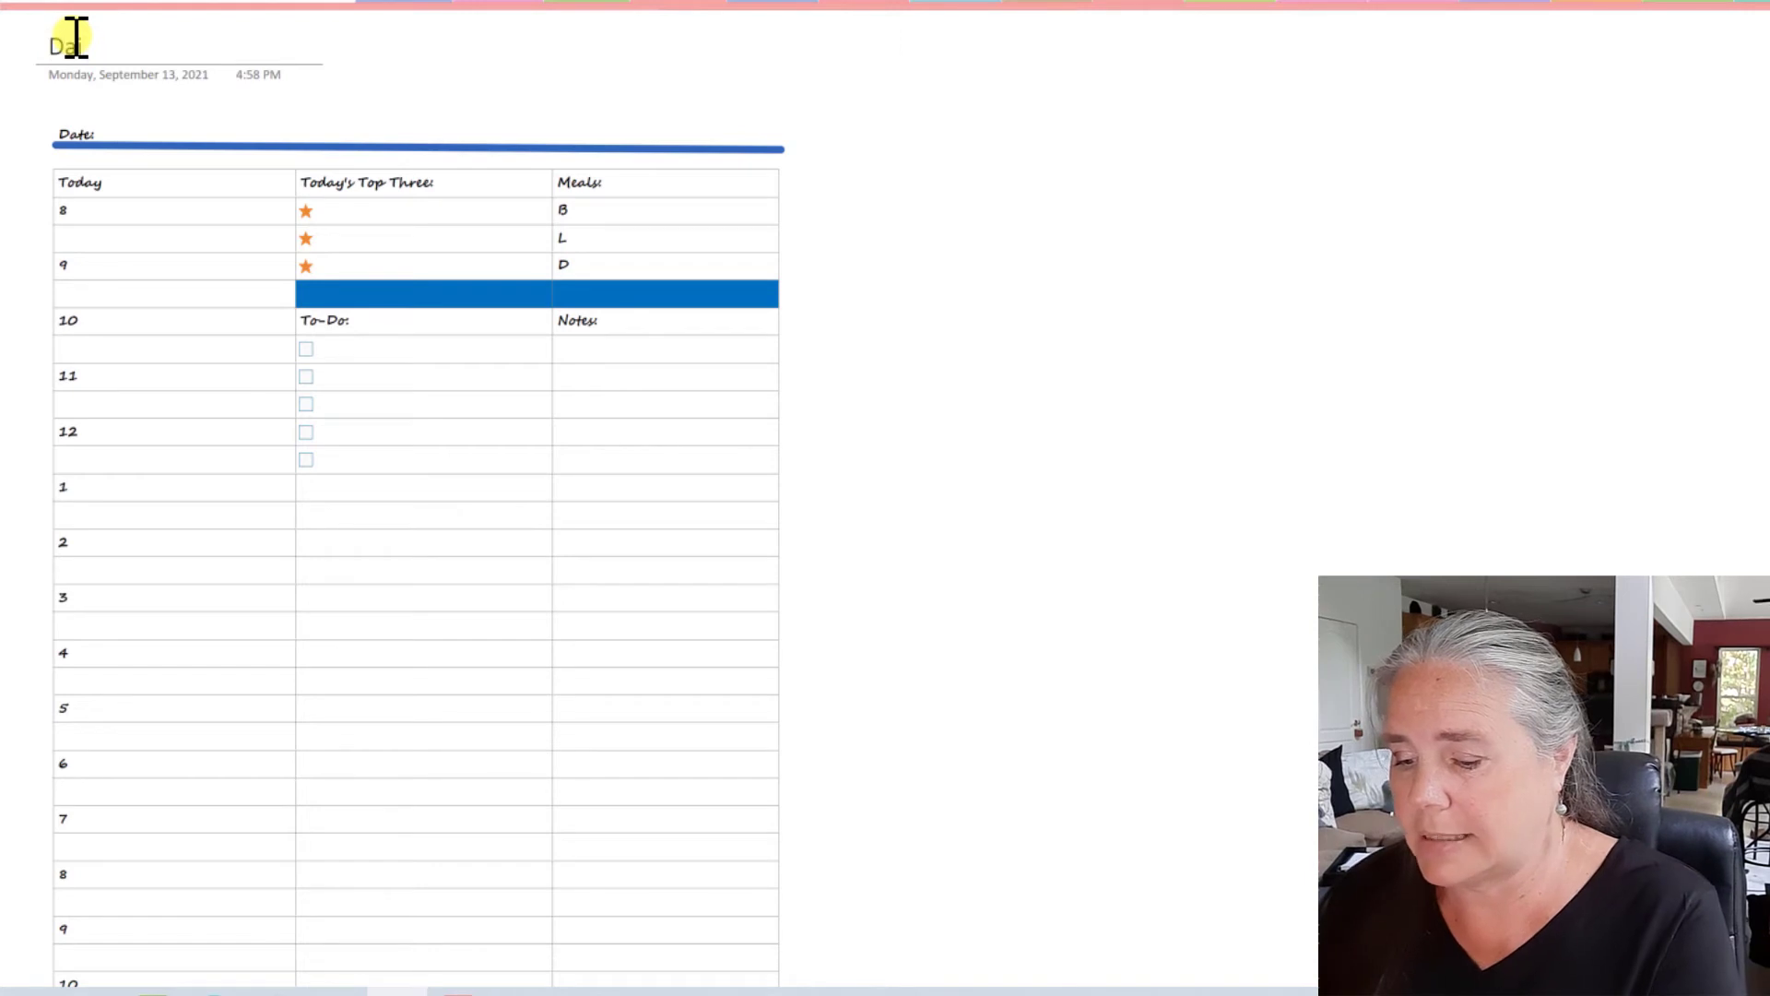
pyautogui.write('ly Template')
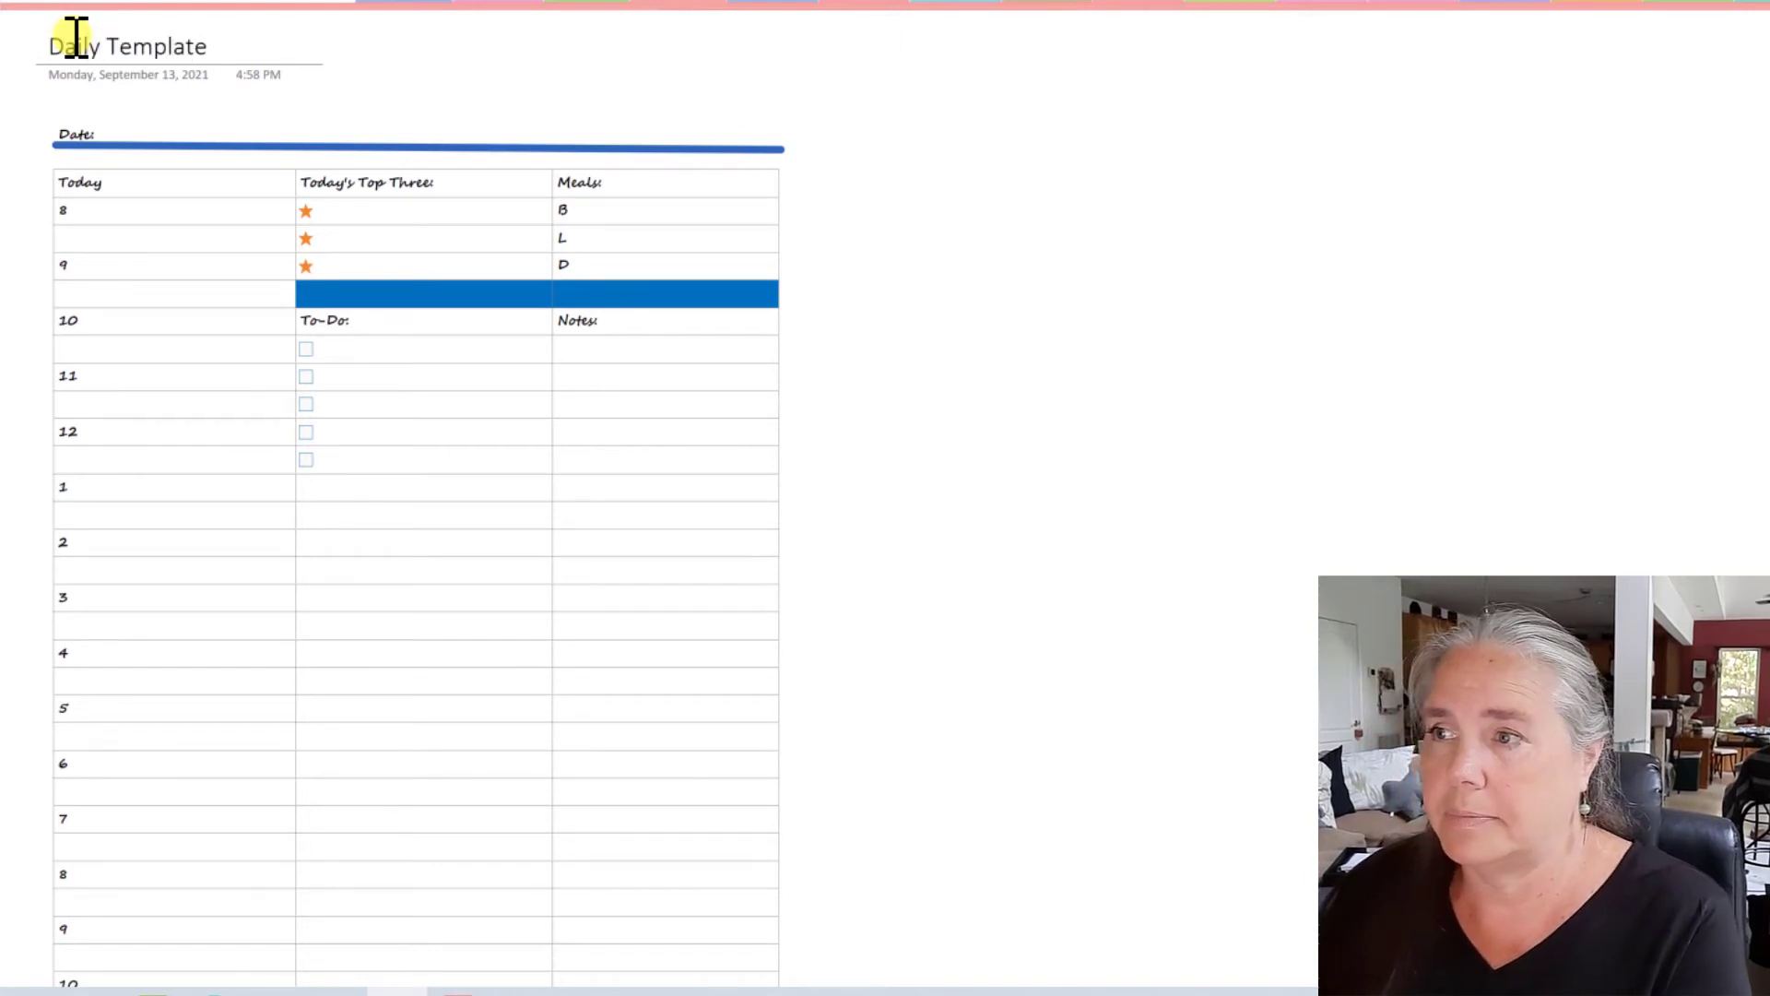
# Step: Save the current page as a page template named "Daily Template"
pyautogui.scroll(-2, 784, 481)
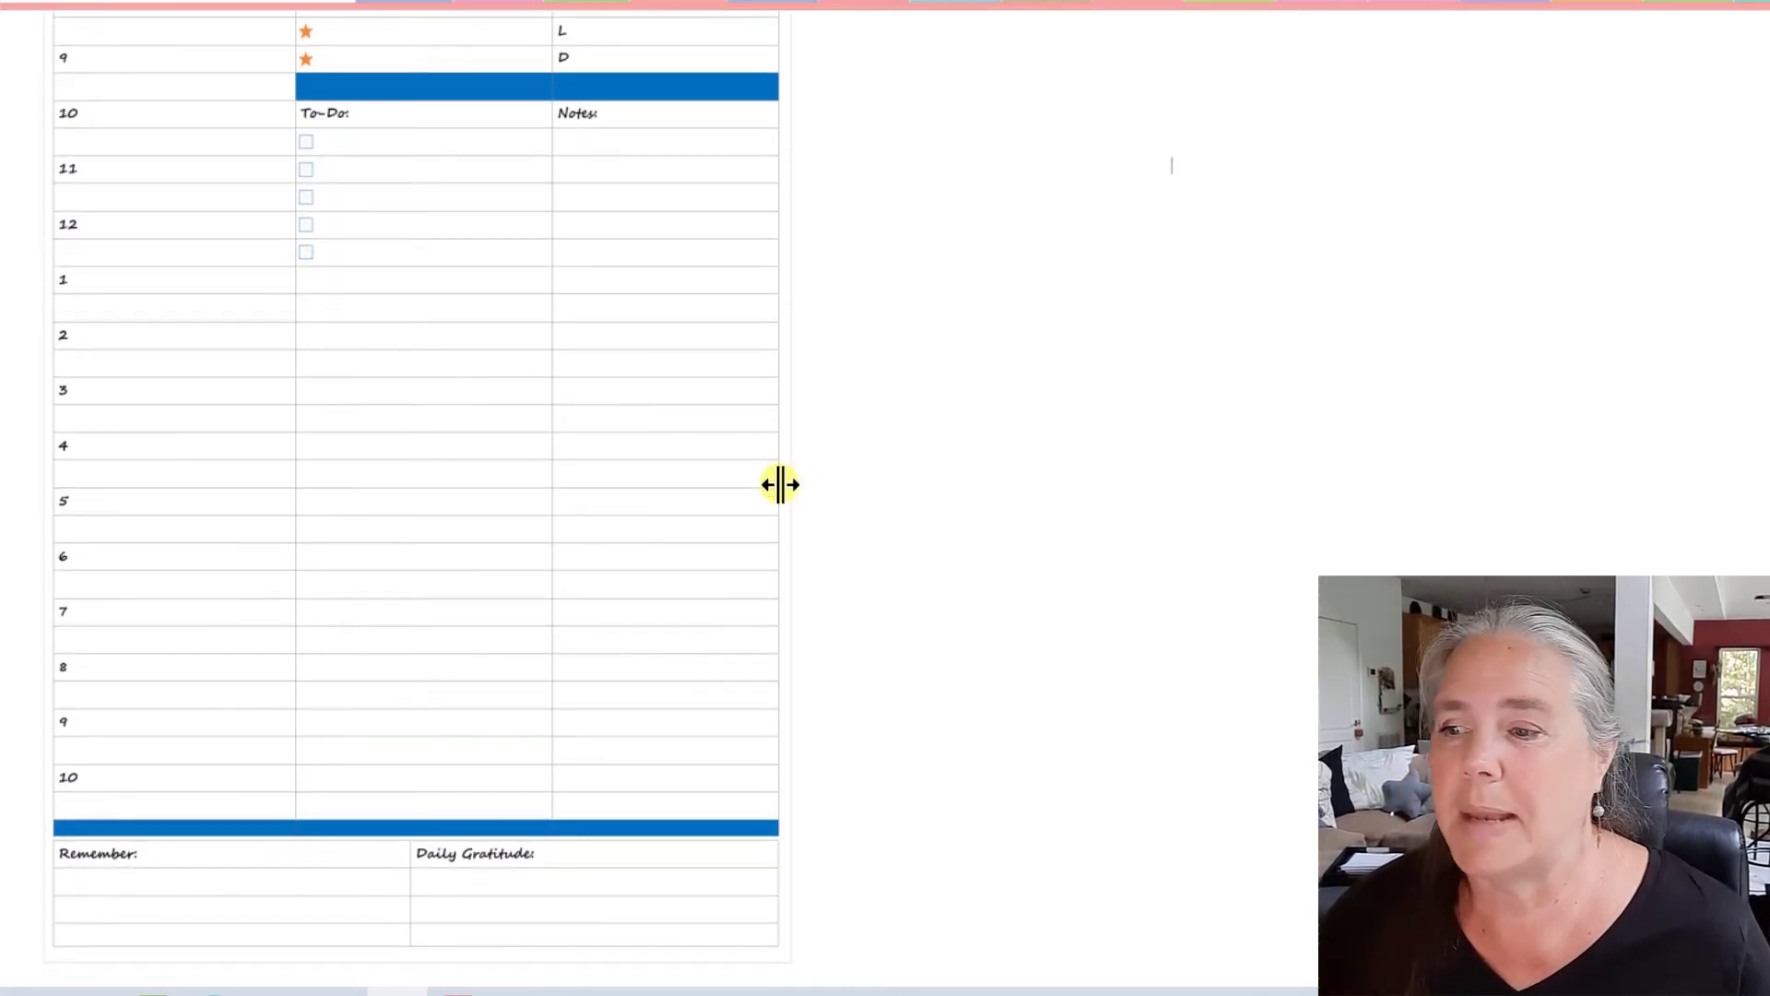
pyautogui.scroll(2, 780, 484)
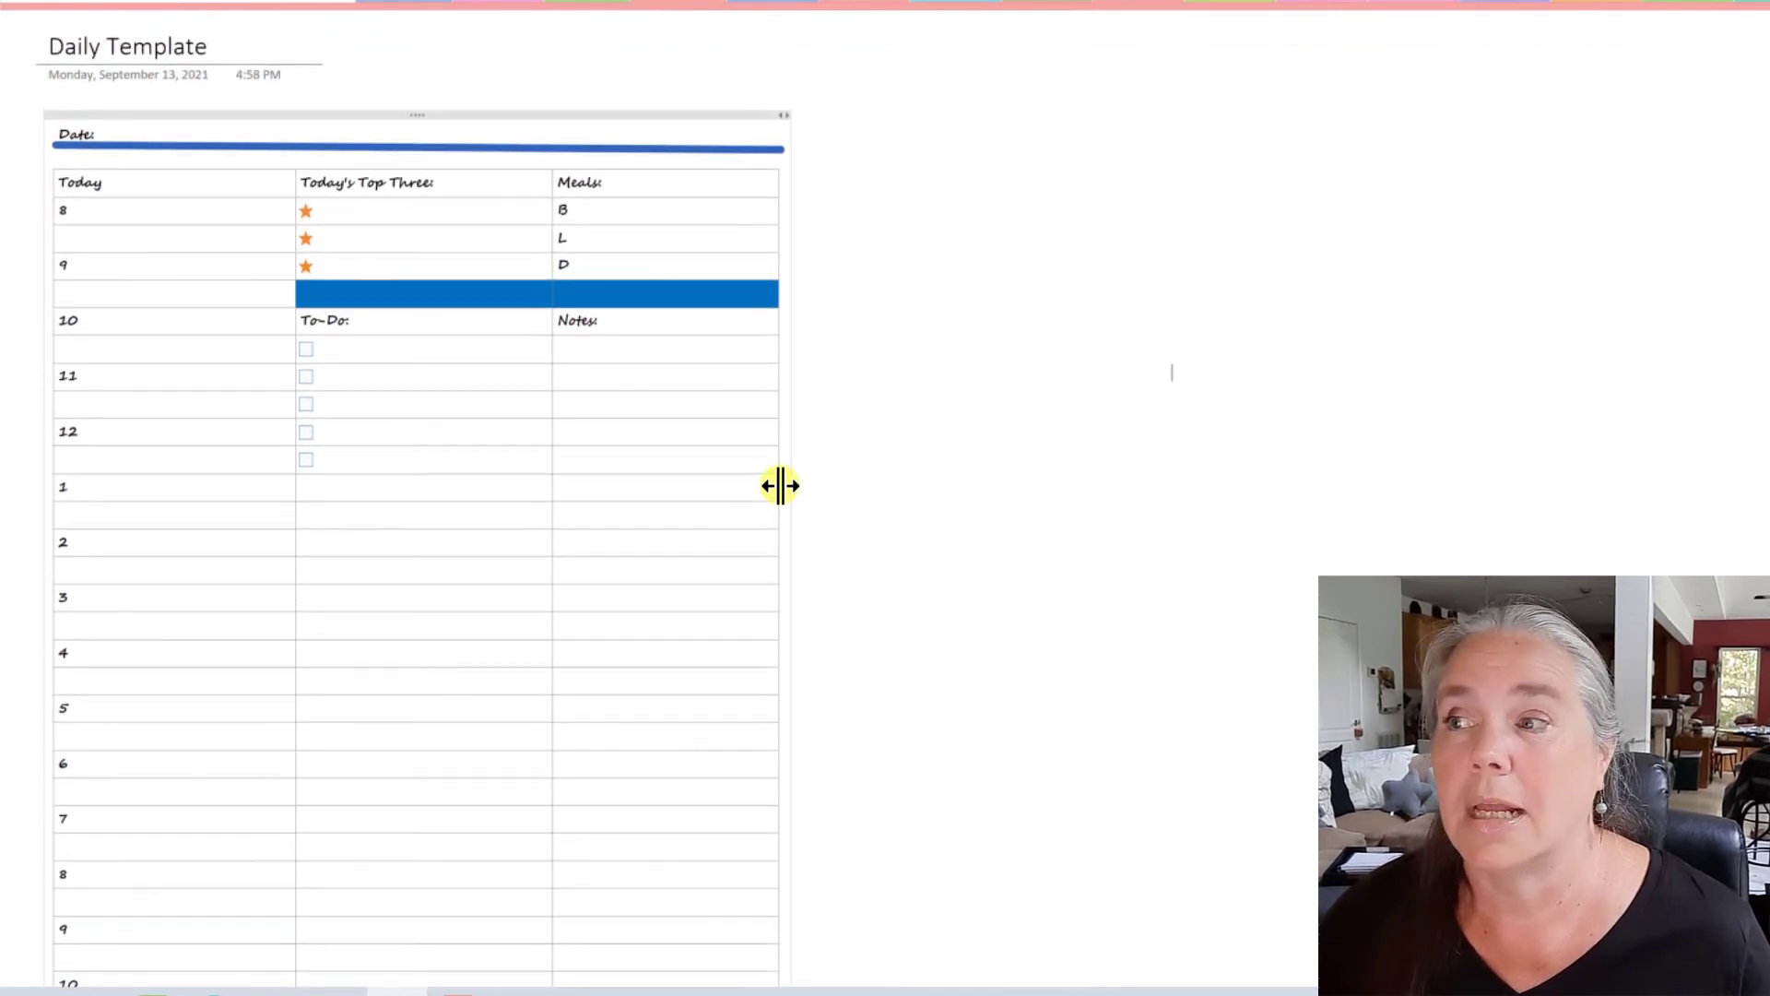
pyautogui.click(1171, 372)
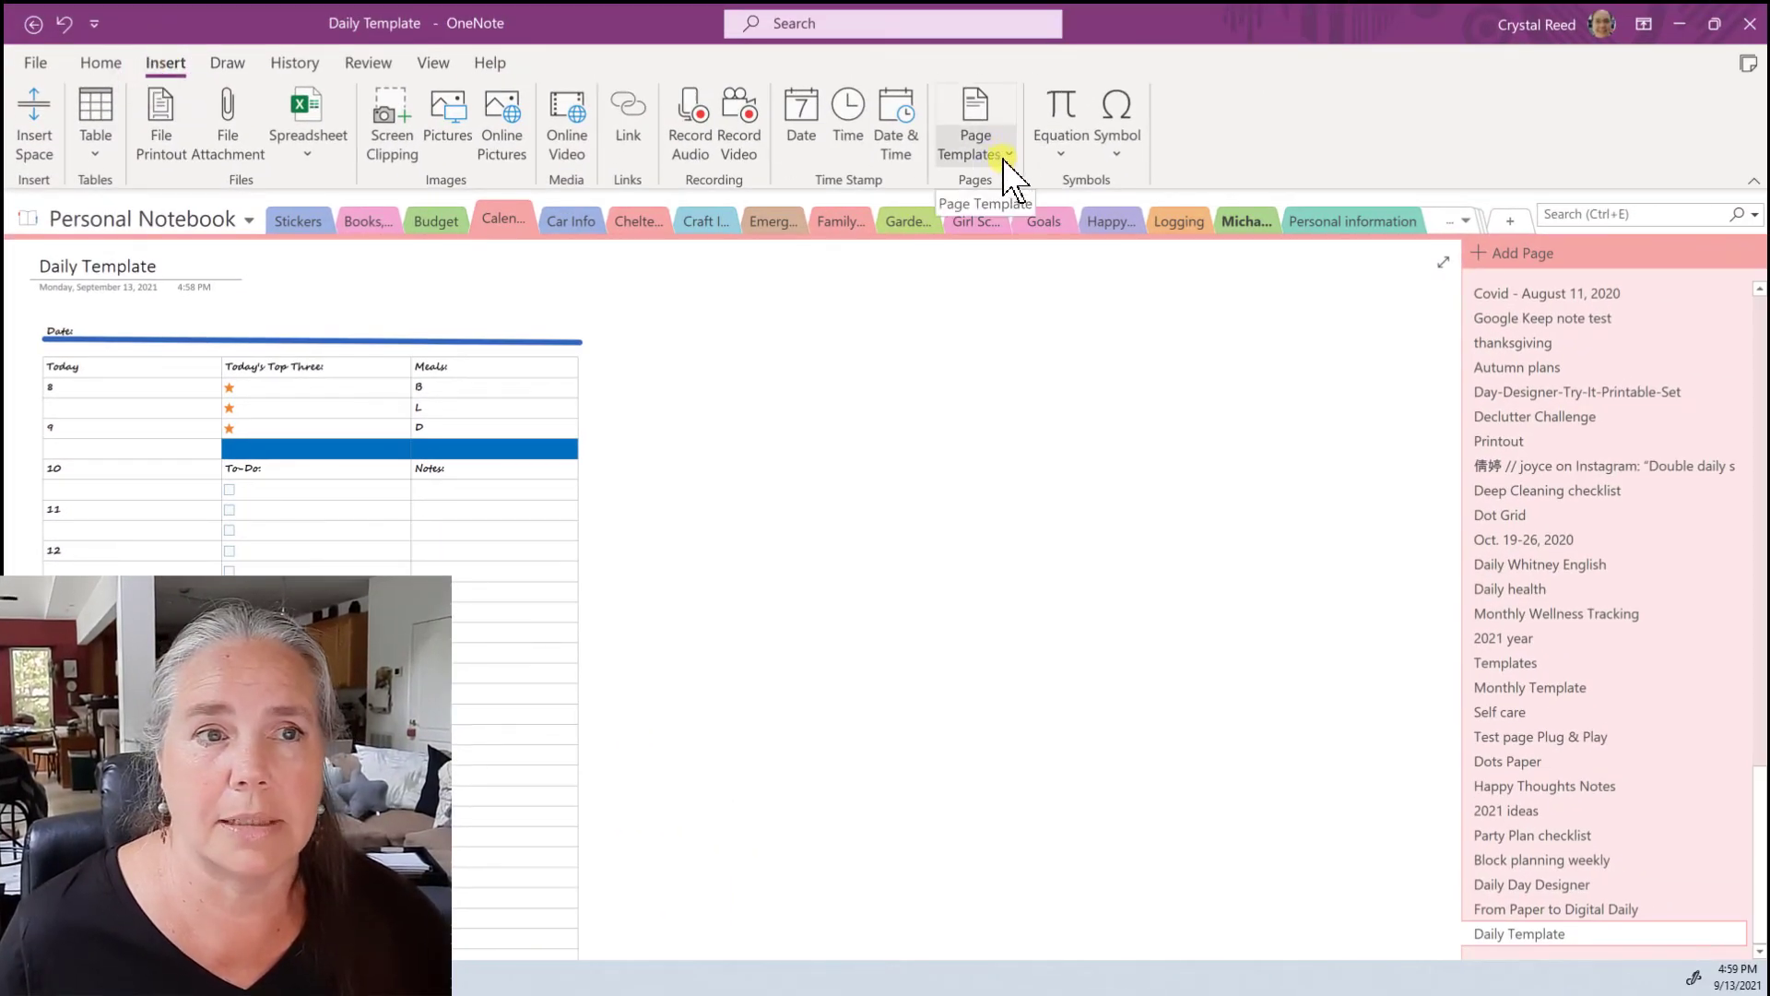
pyautogui.click(1007, 157)
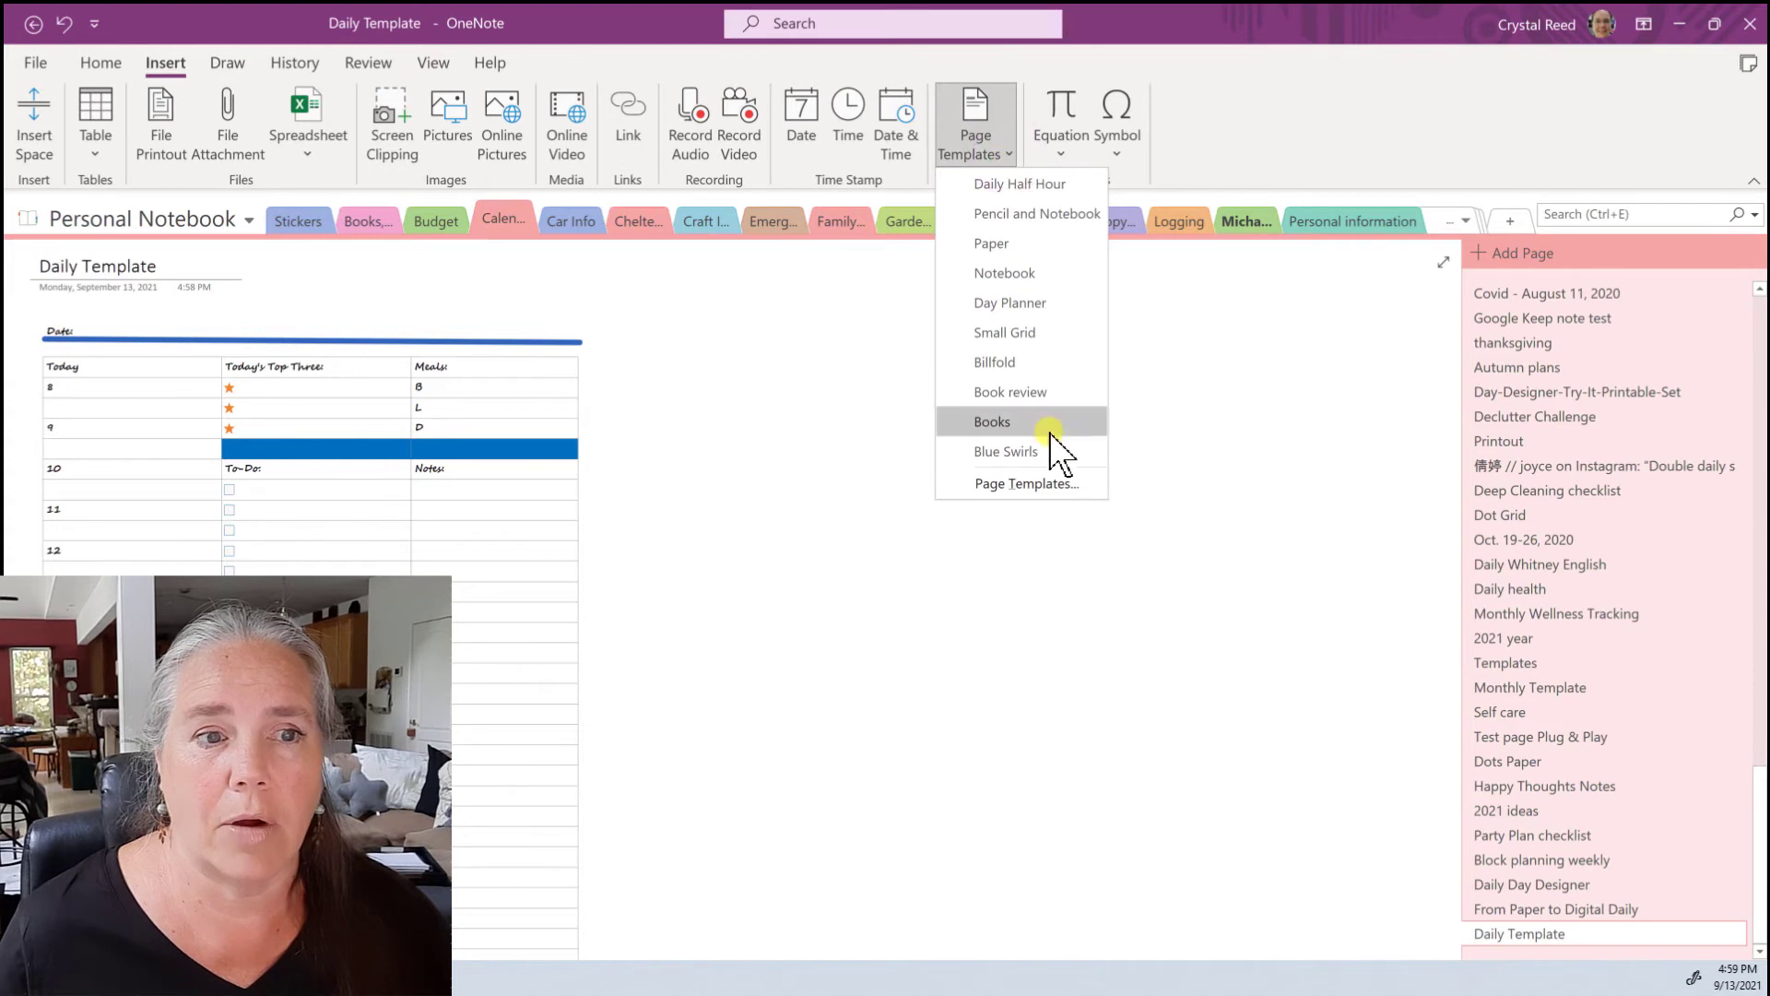
pyautogui.click(1045, 486)
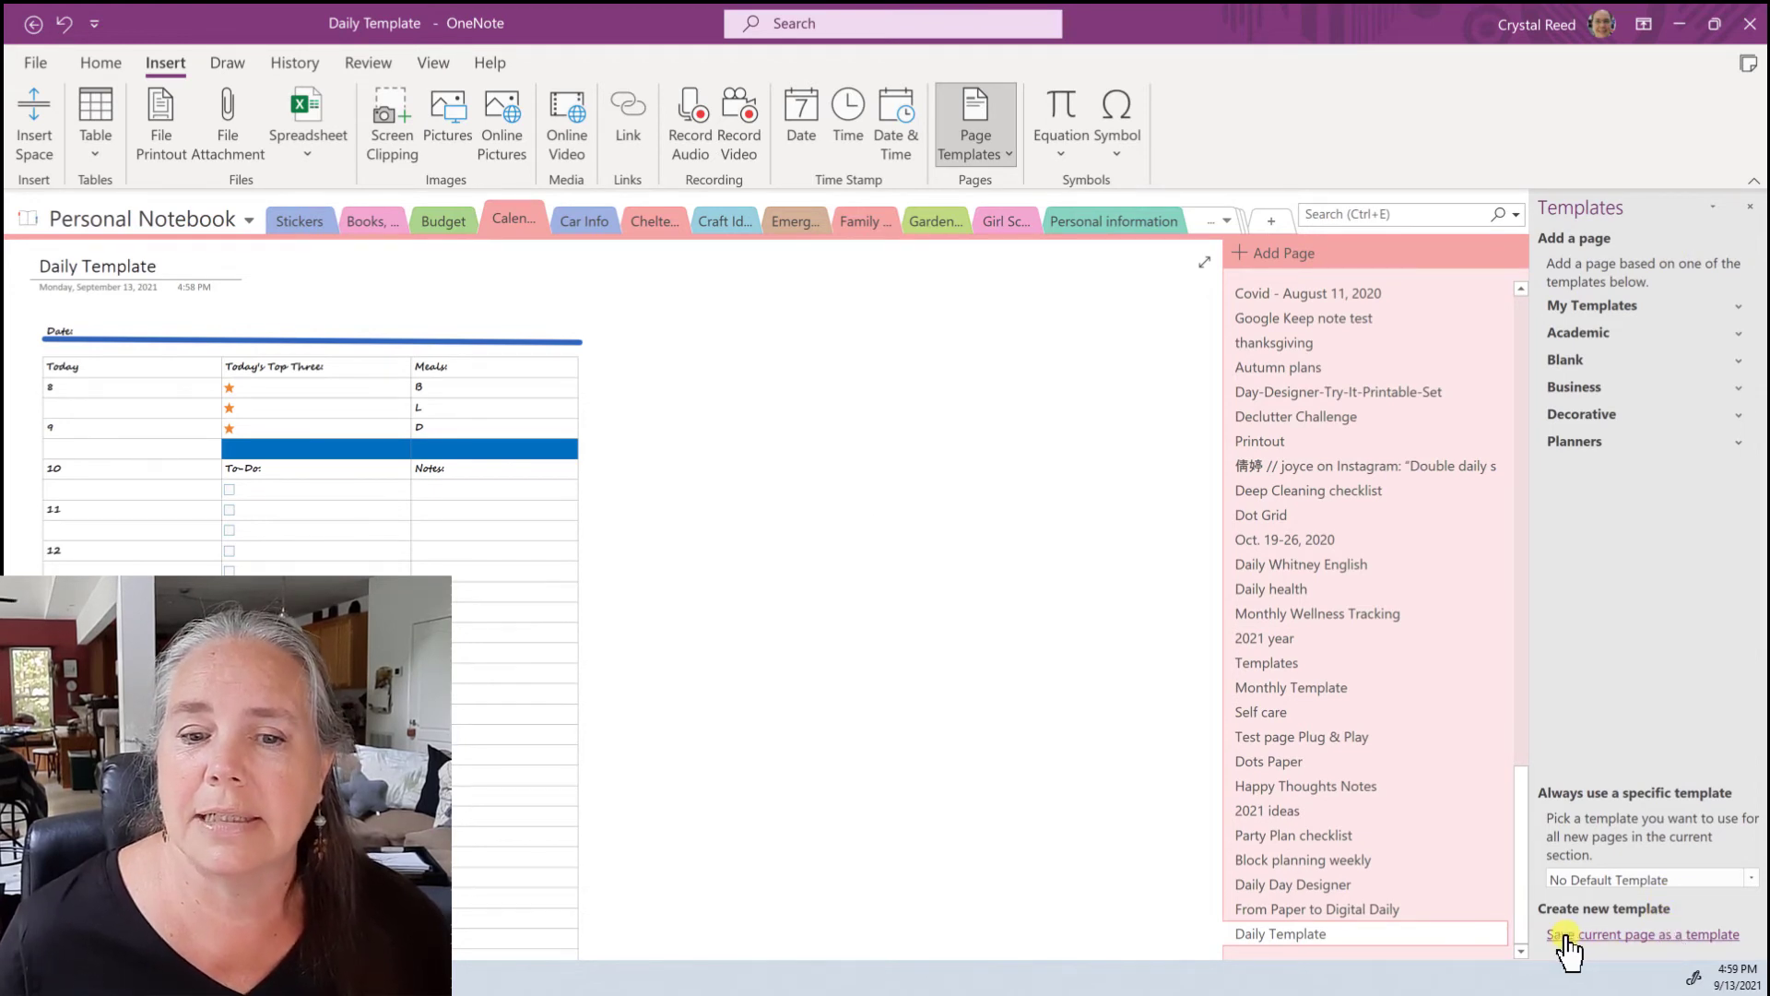
pyautogui.click(1671, 936)
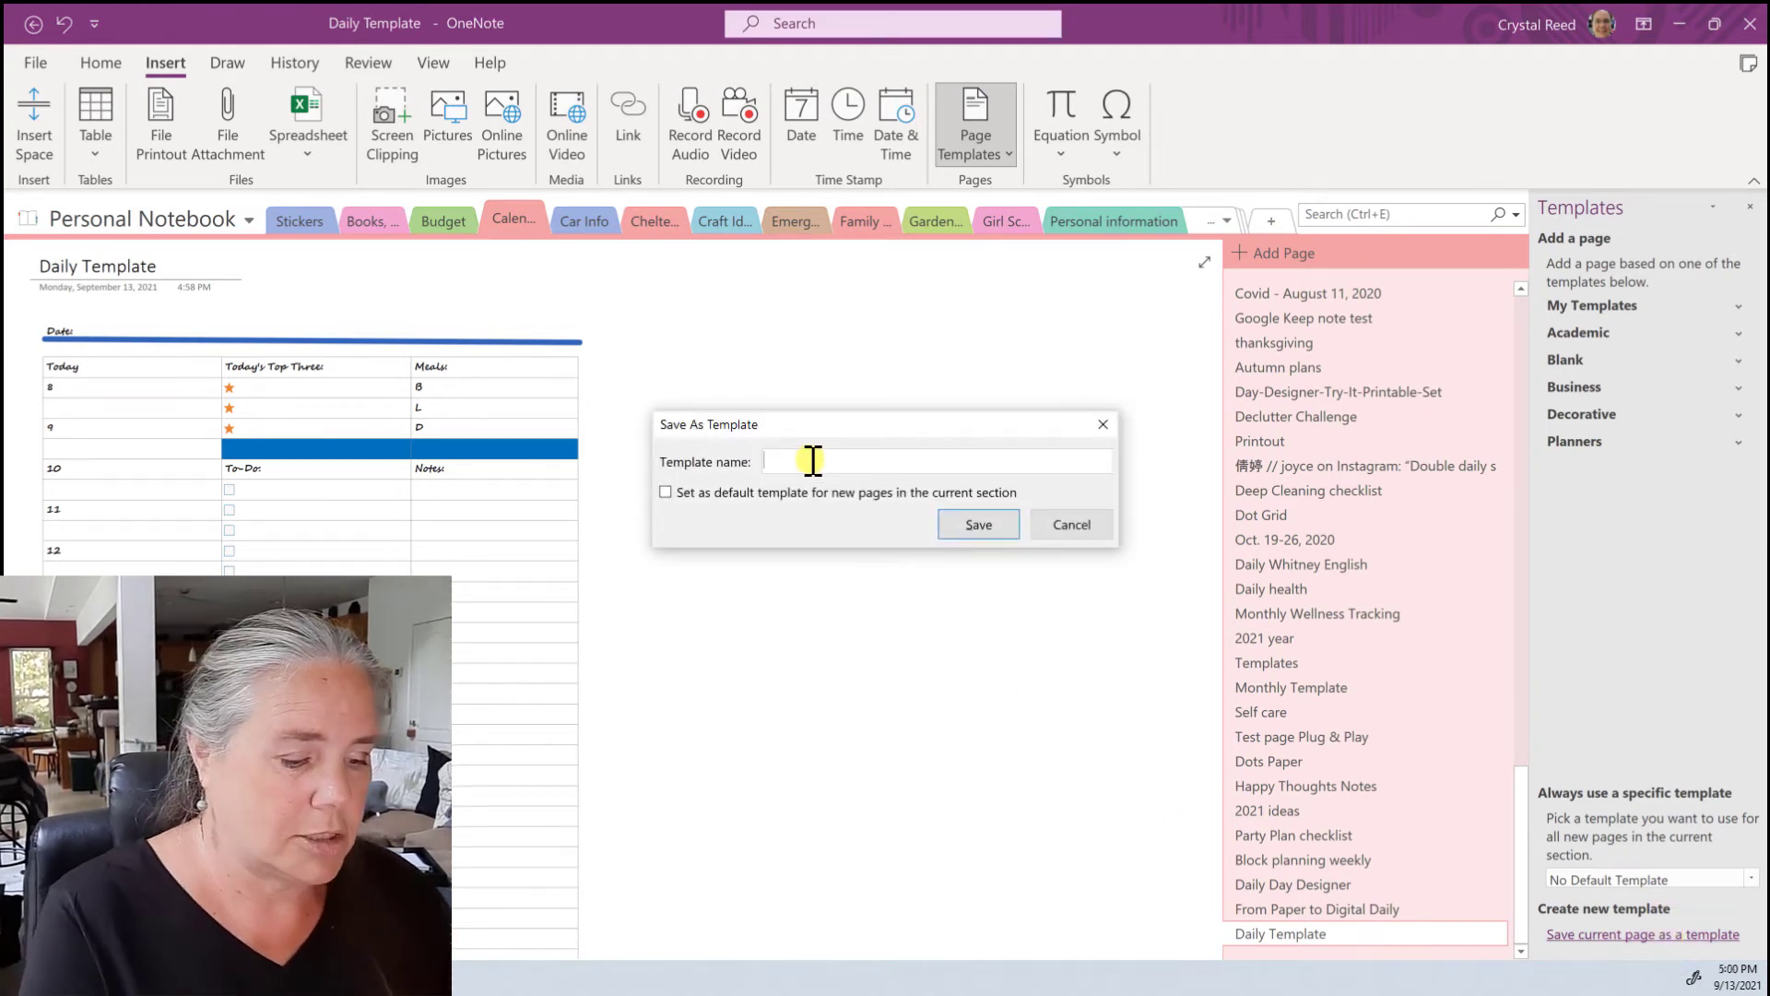
pyautogui.write('Daily T')
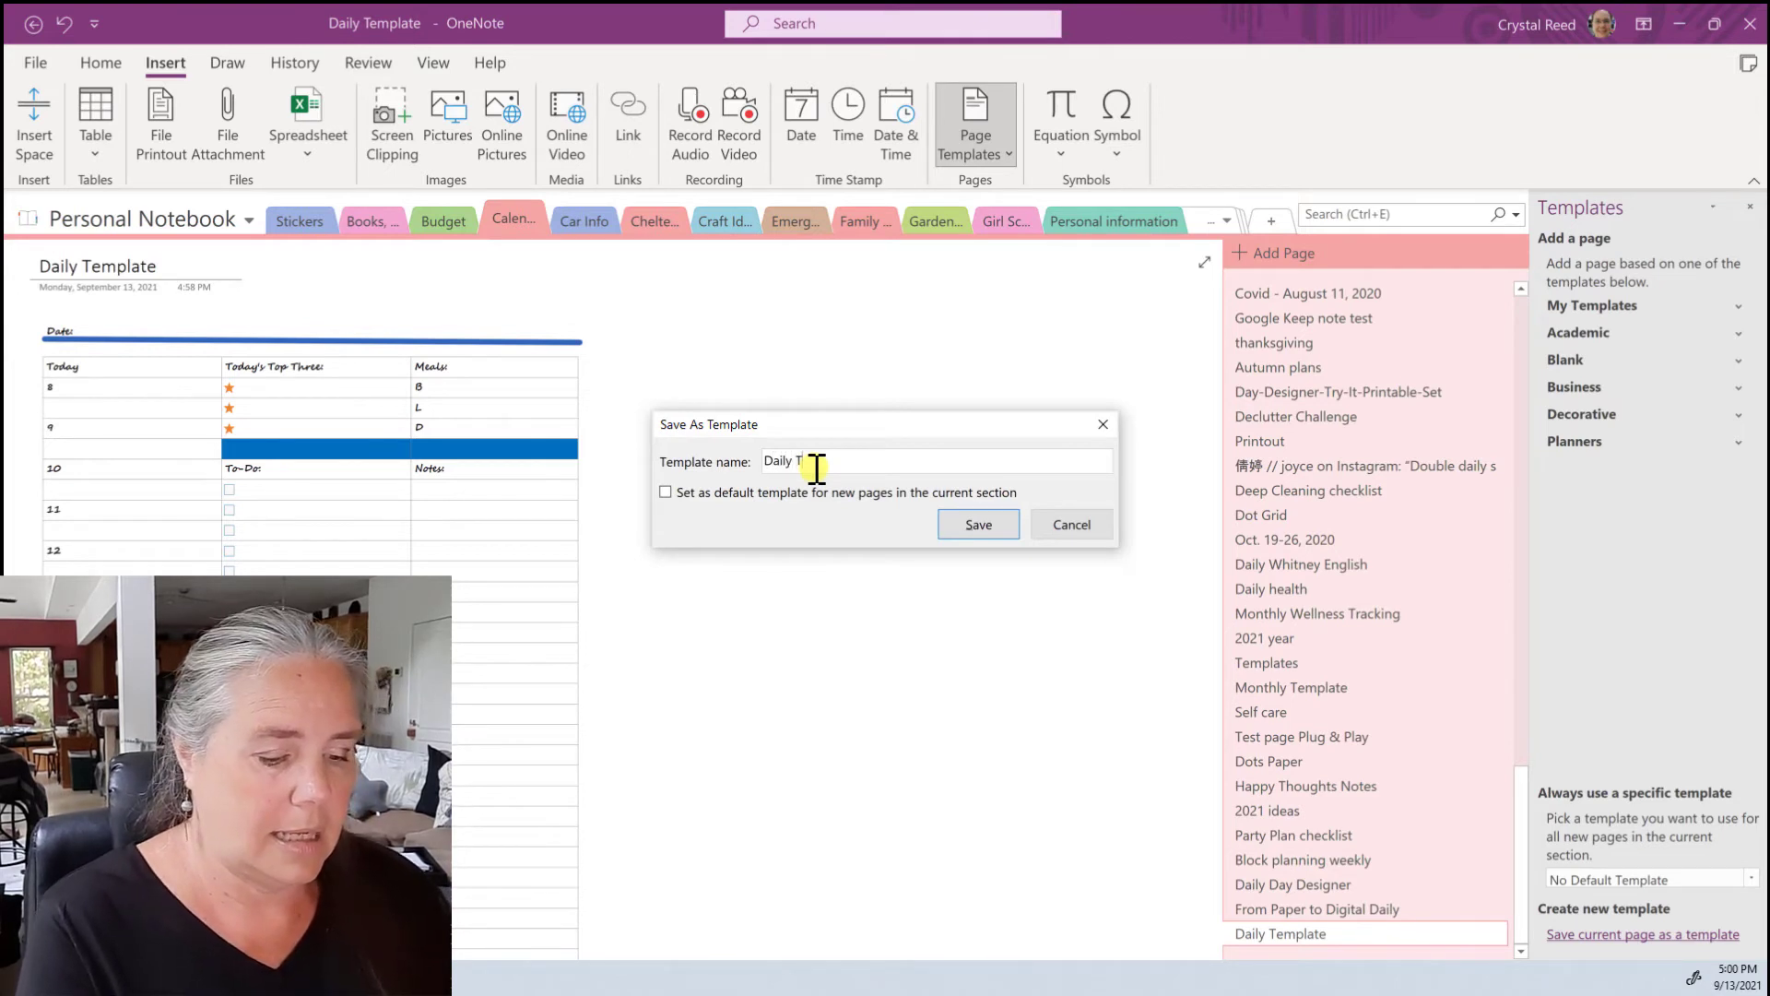
pyautogui.write('emplate')
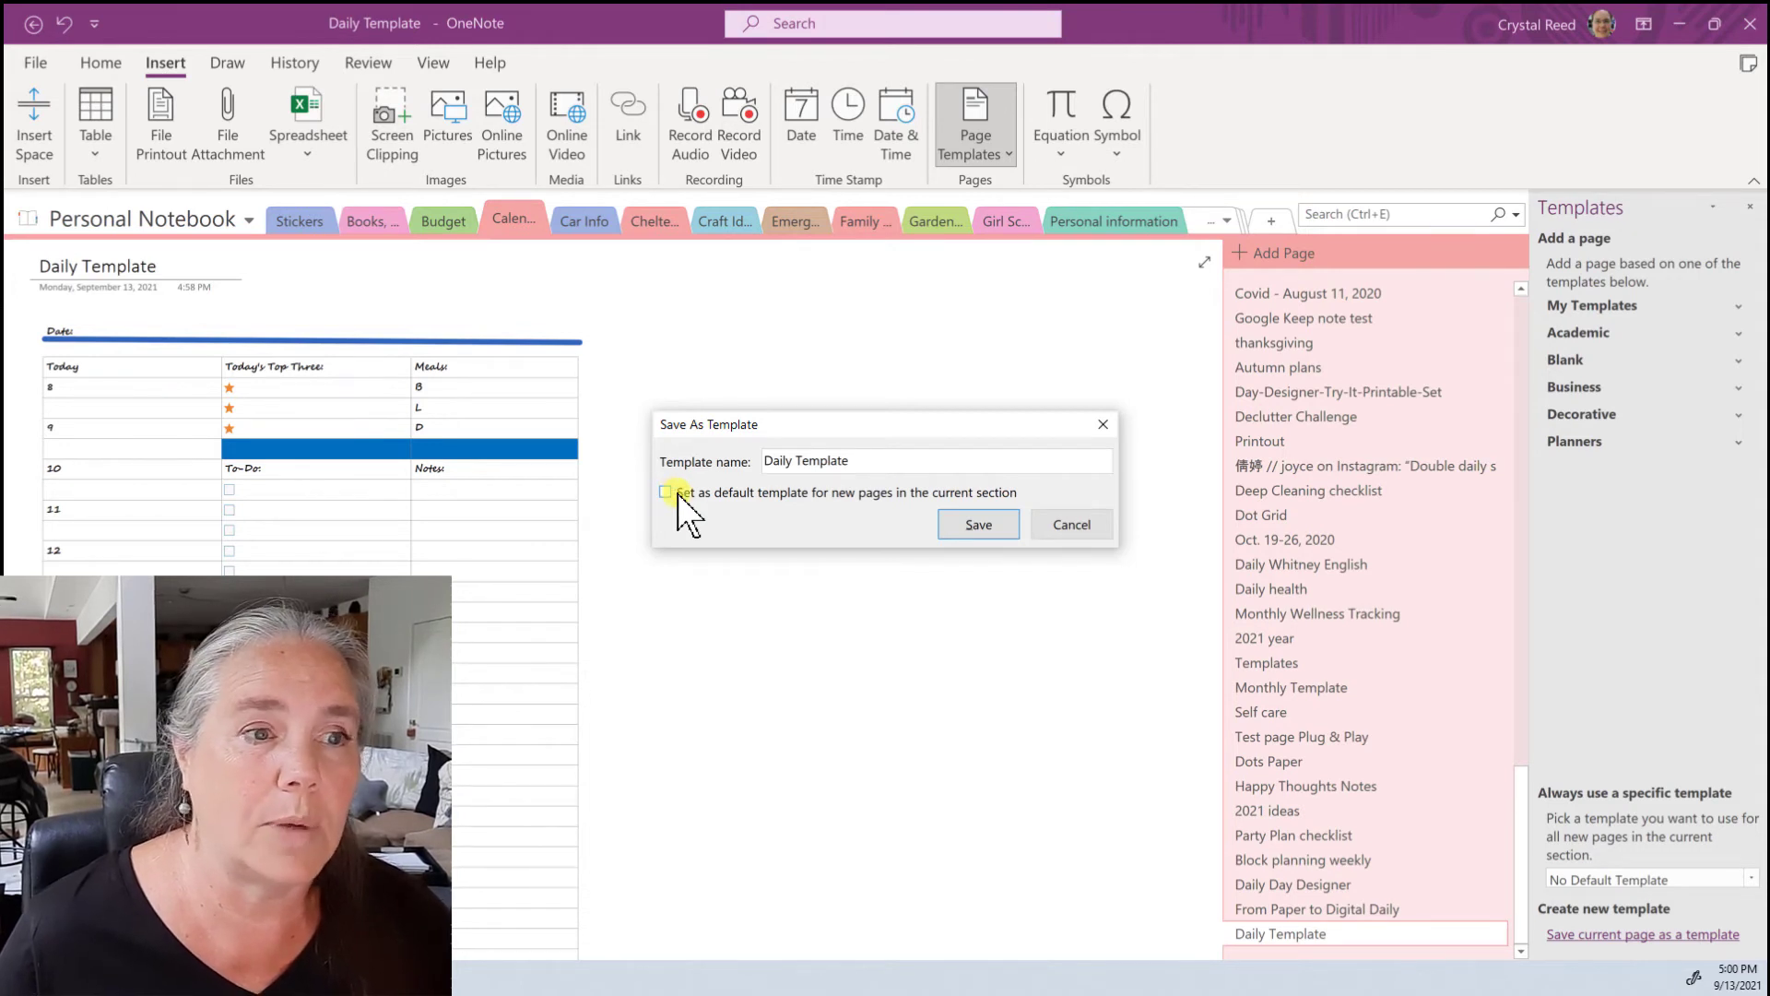
pyautogui.click(955, 517)
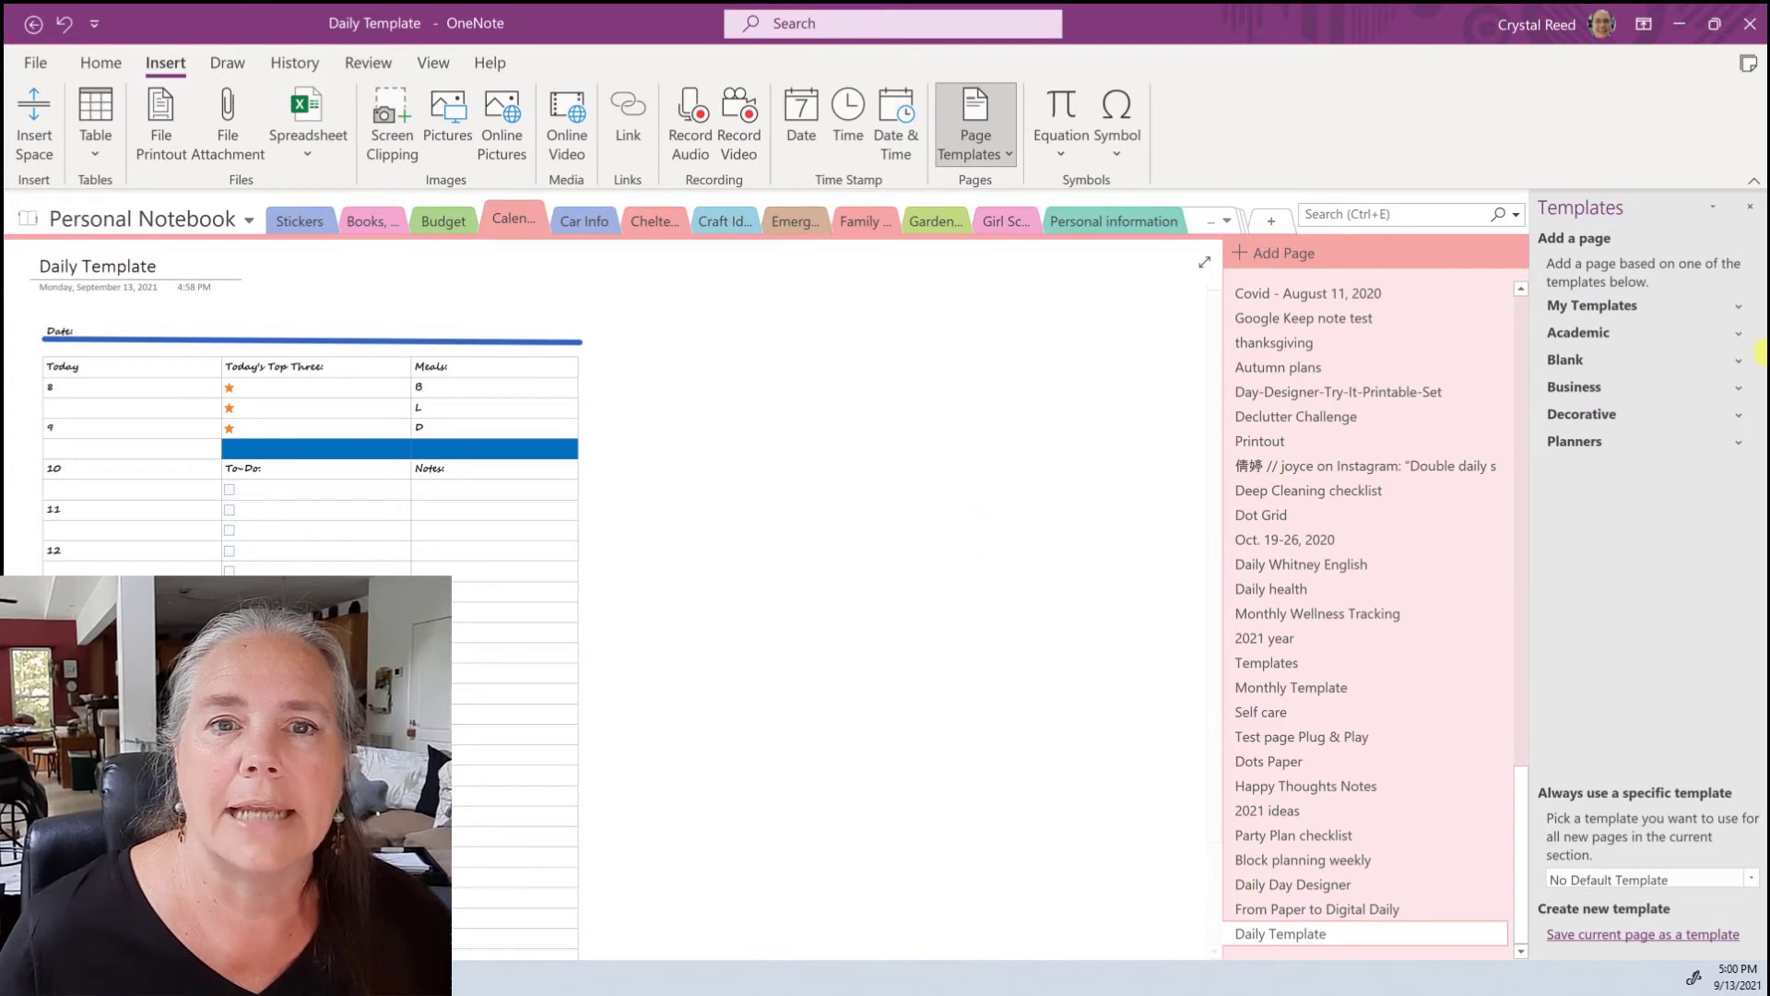
# Step: Add a new blank page to the Calendar section and another page based on the custom Daily Template
pyautogui.click(1641, 306)
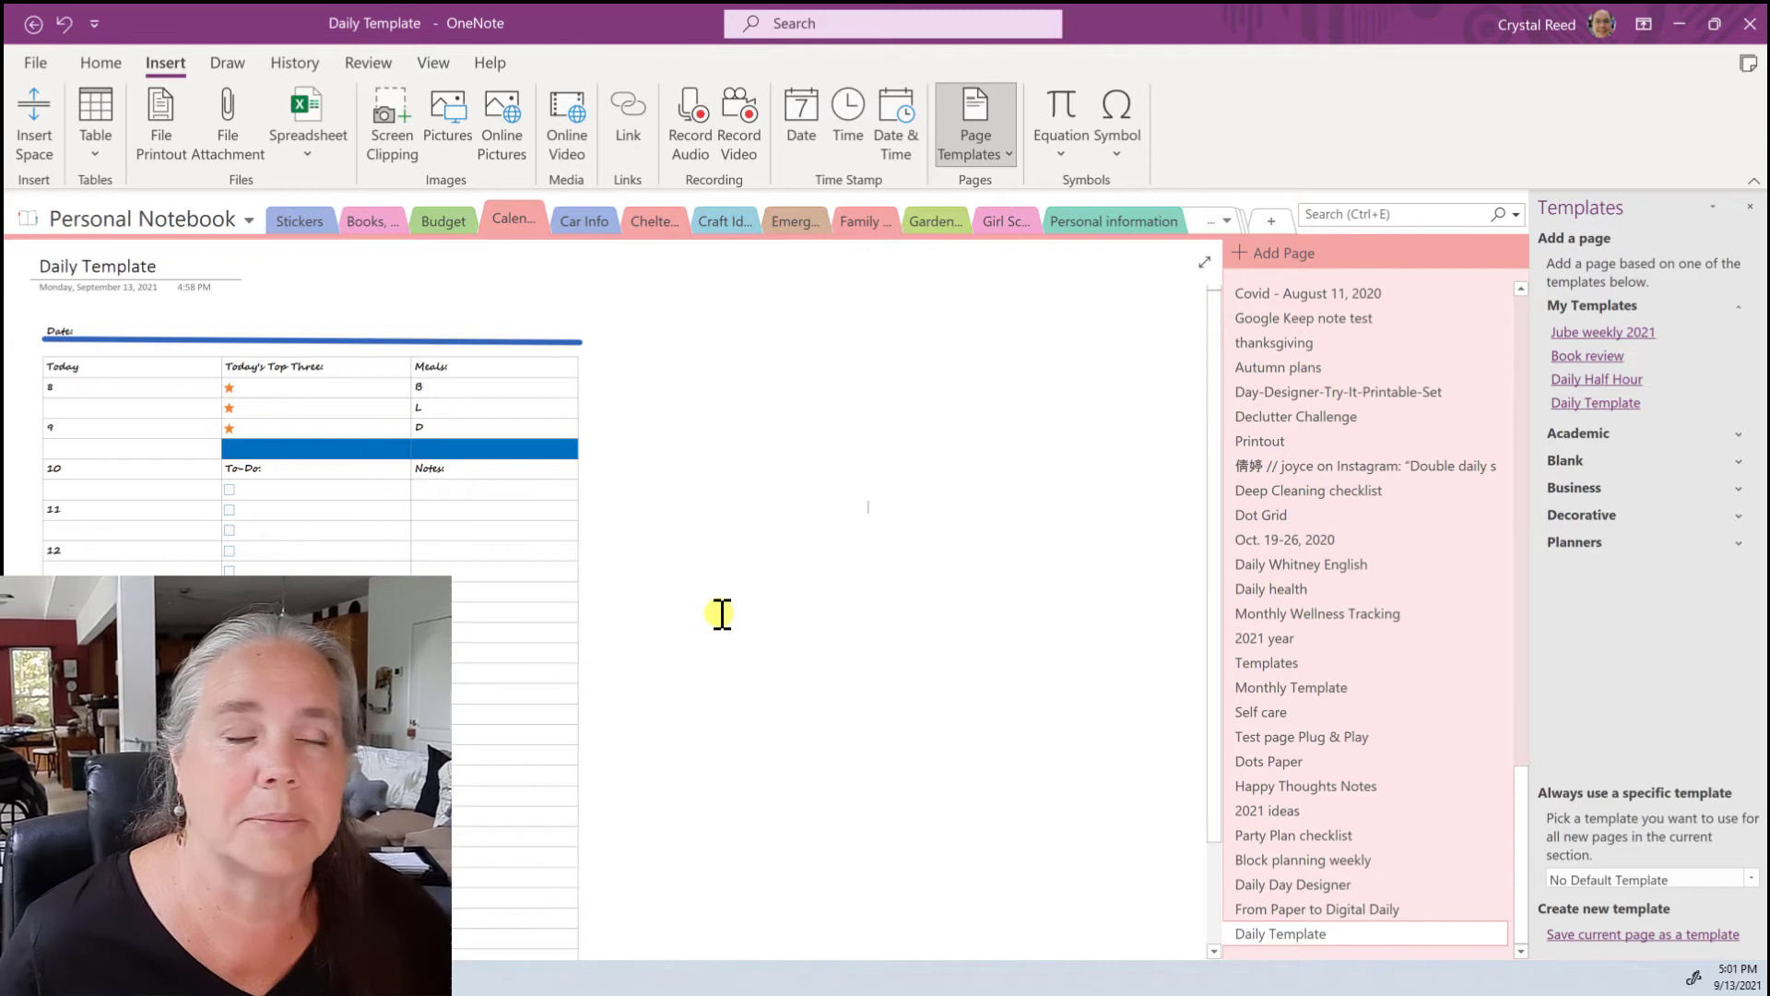
pyautogui.click(1281, 256)
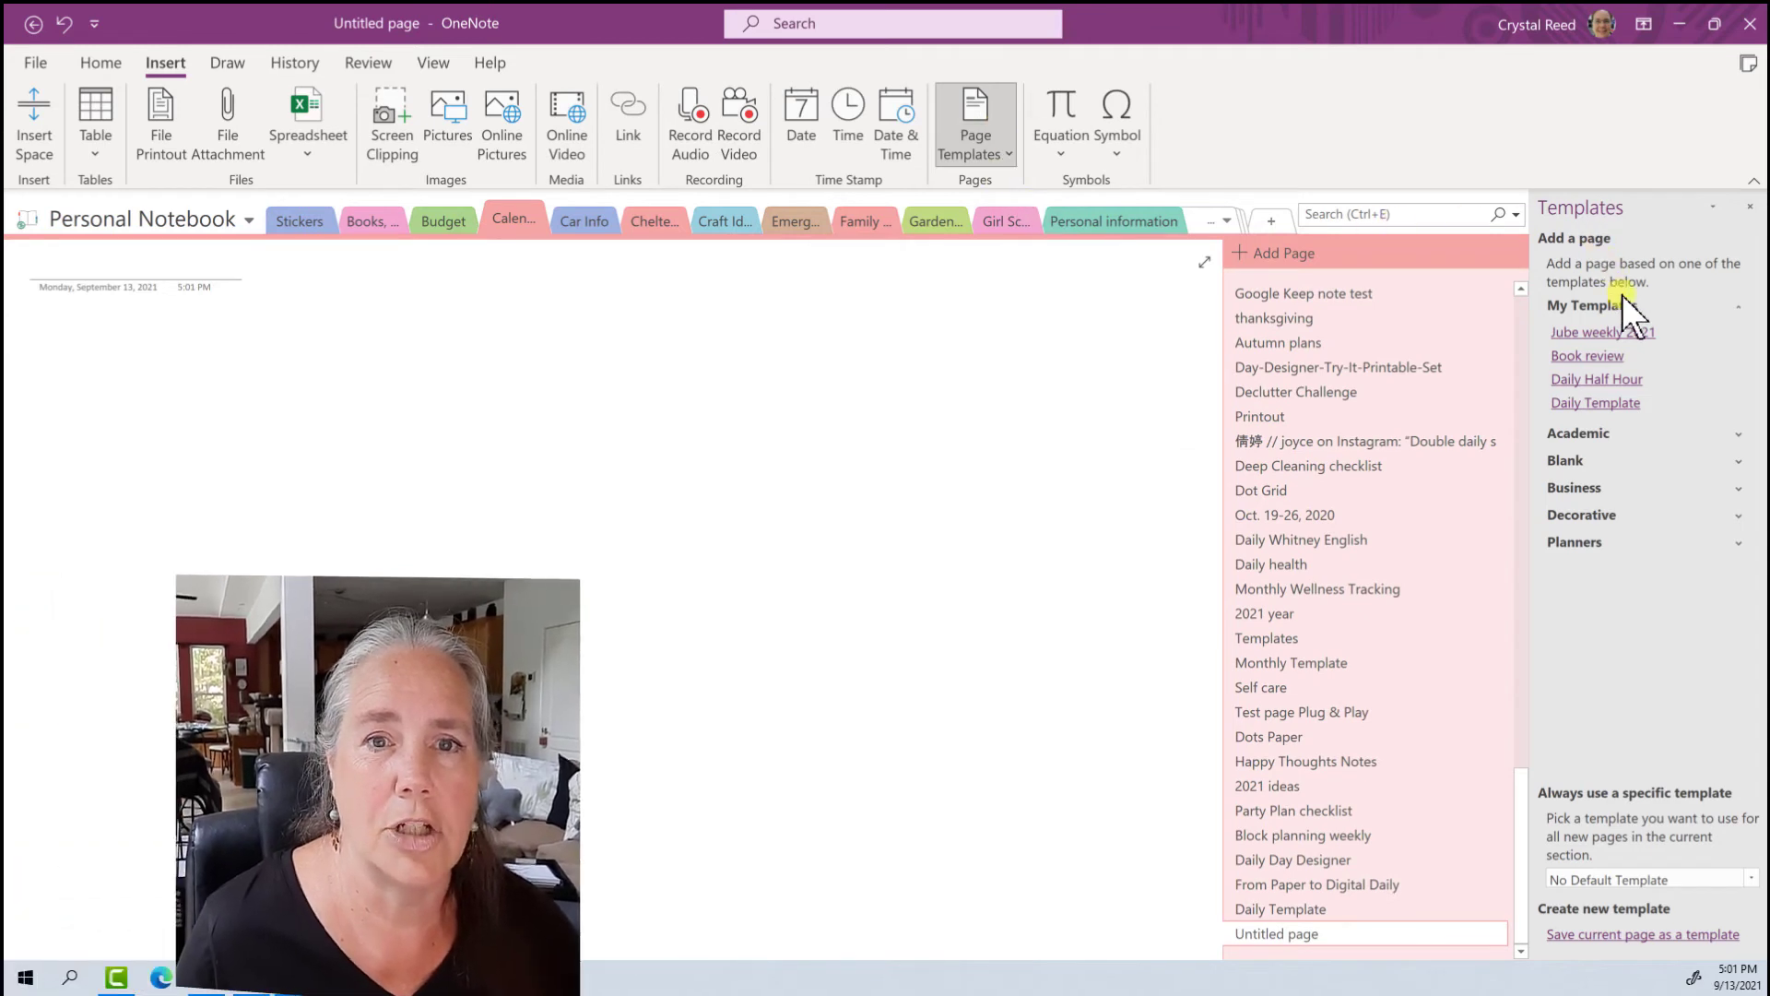
pyautogui.click(1600, 406)
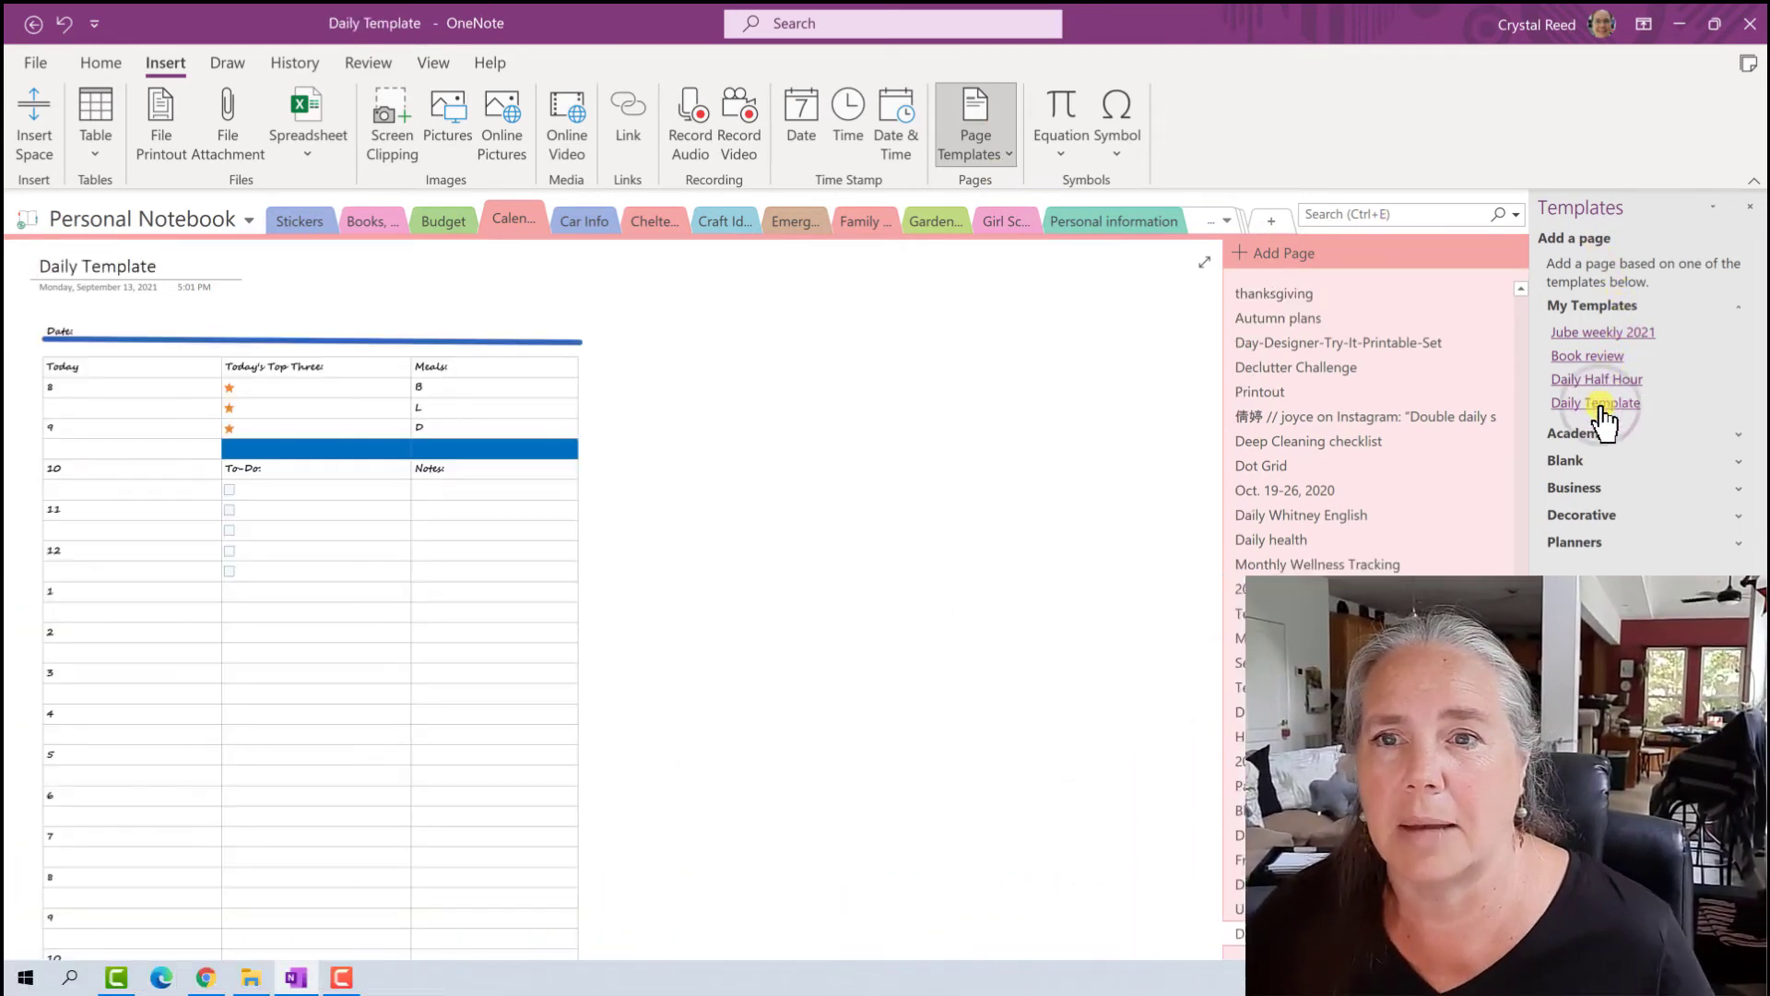
pyautogui.scroll(-2, 516, 719)
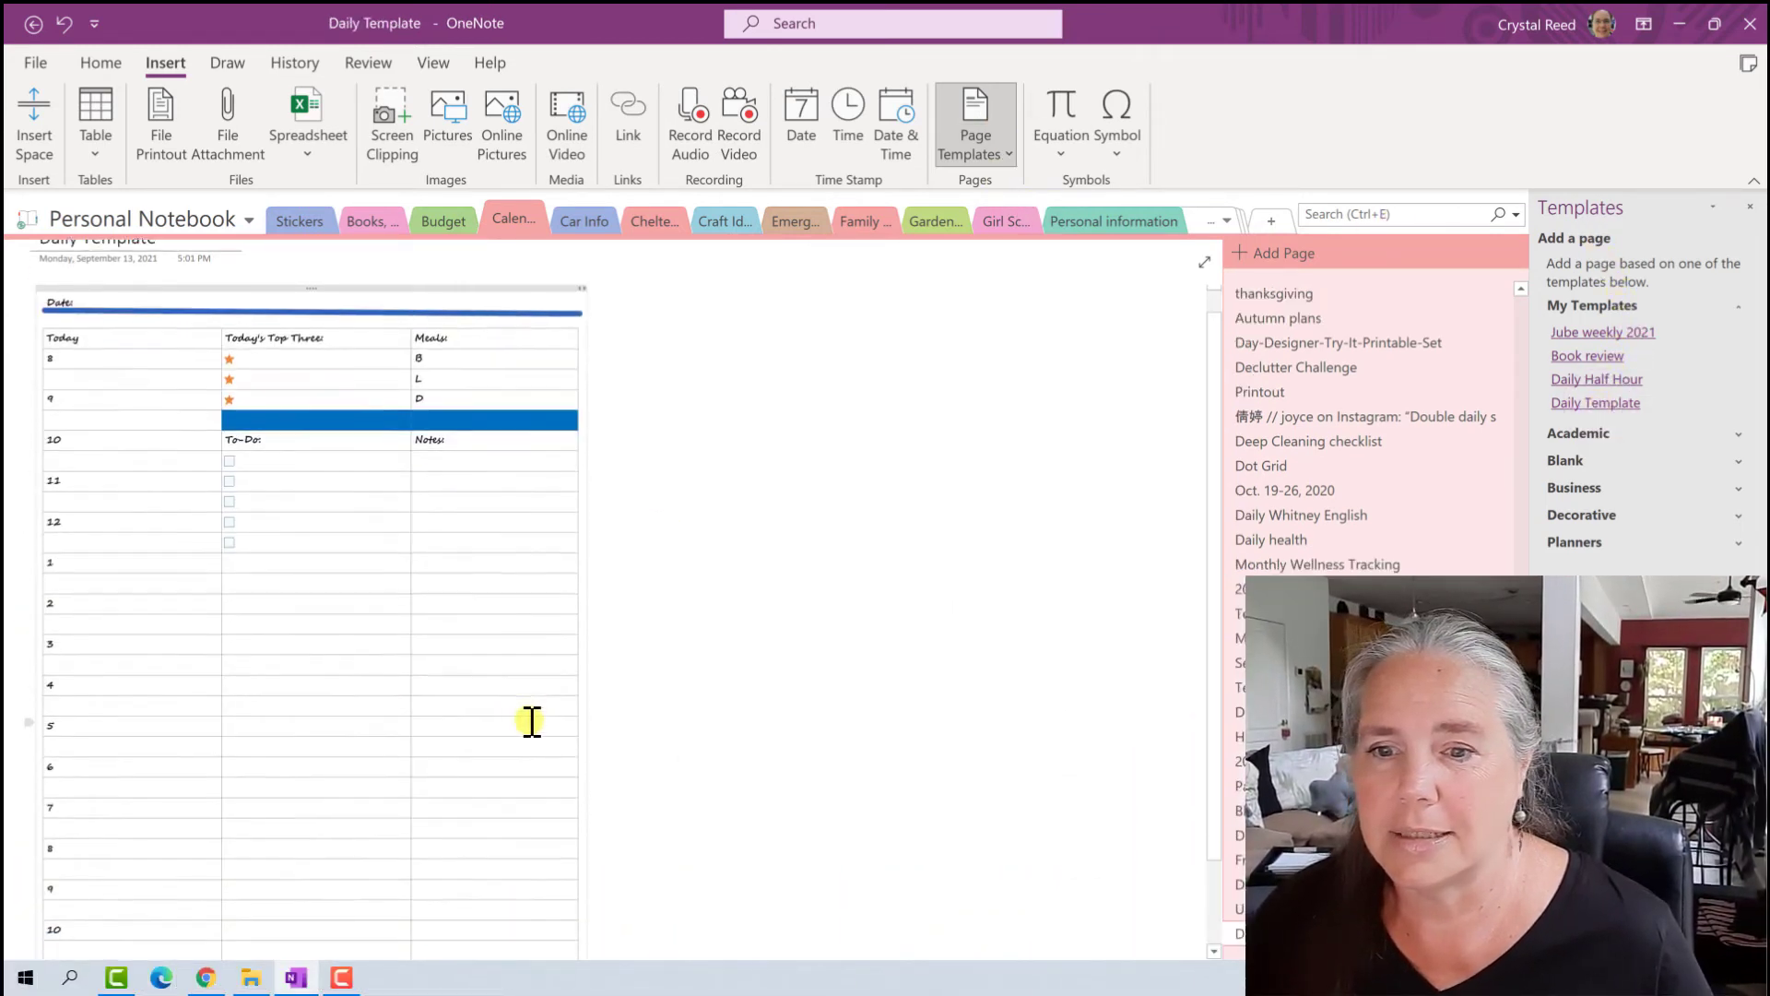
pyautogui.scroll(2, 531, 720)
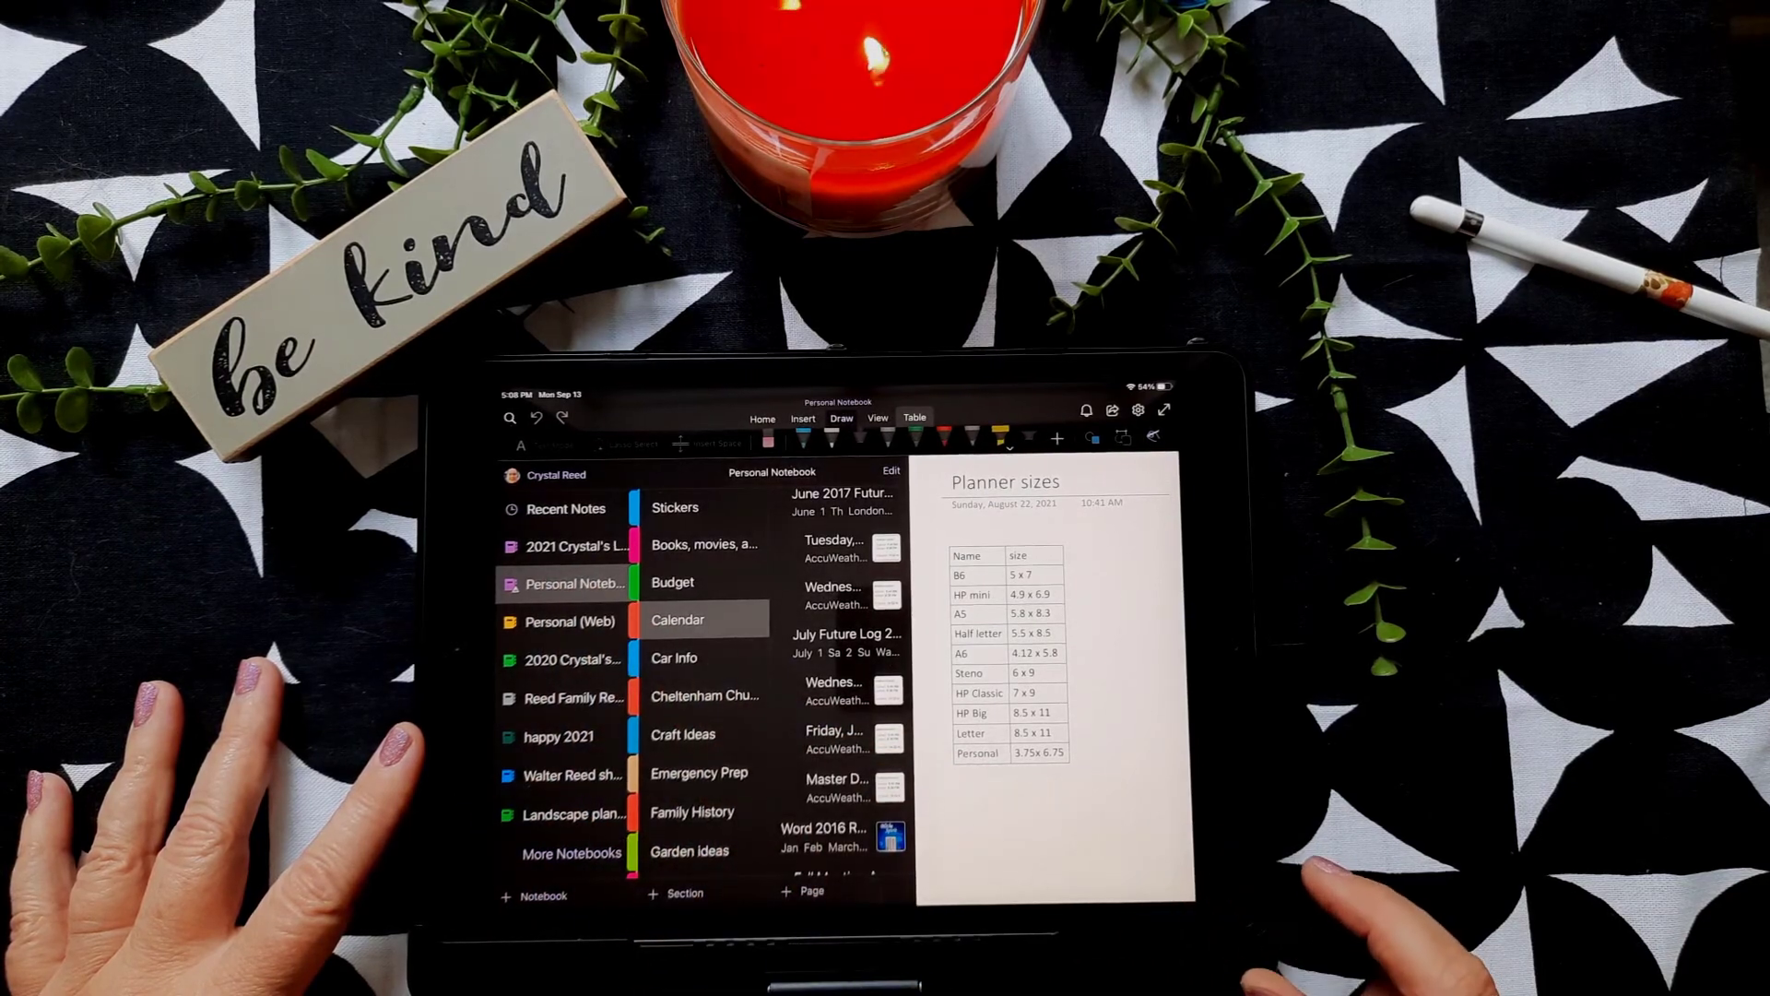
# Step: Open the From Paper to Digital Daily page in the iPad notebook's Calendar section and show its Today, Top Three and To-Do areas
pyautogui.scroll(-2, 558, 835)
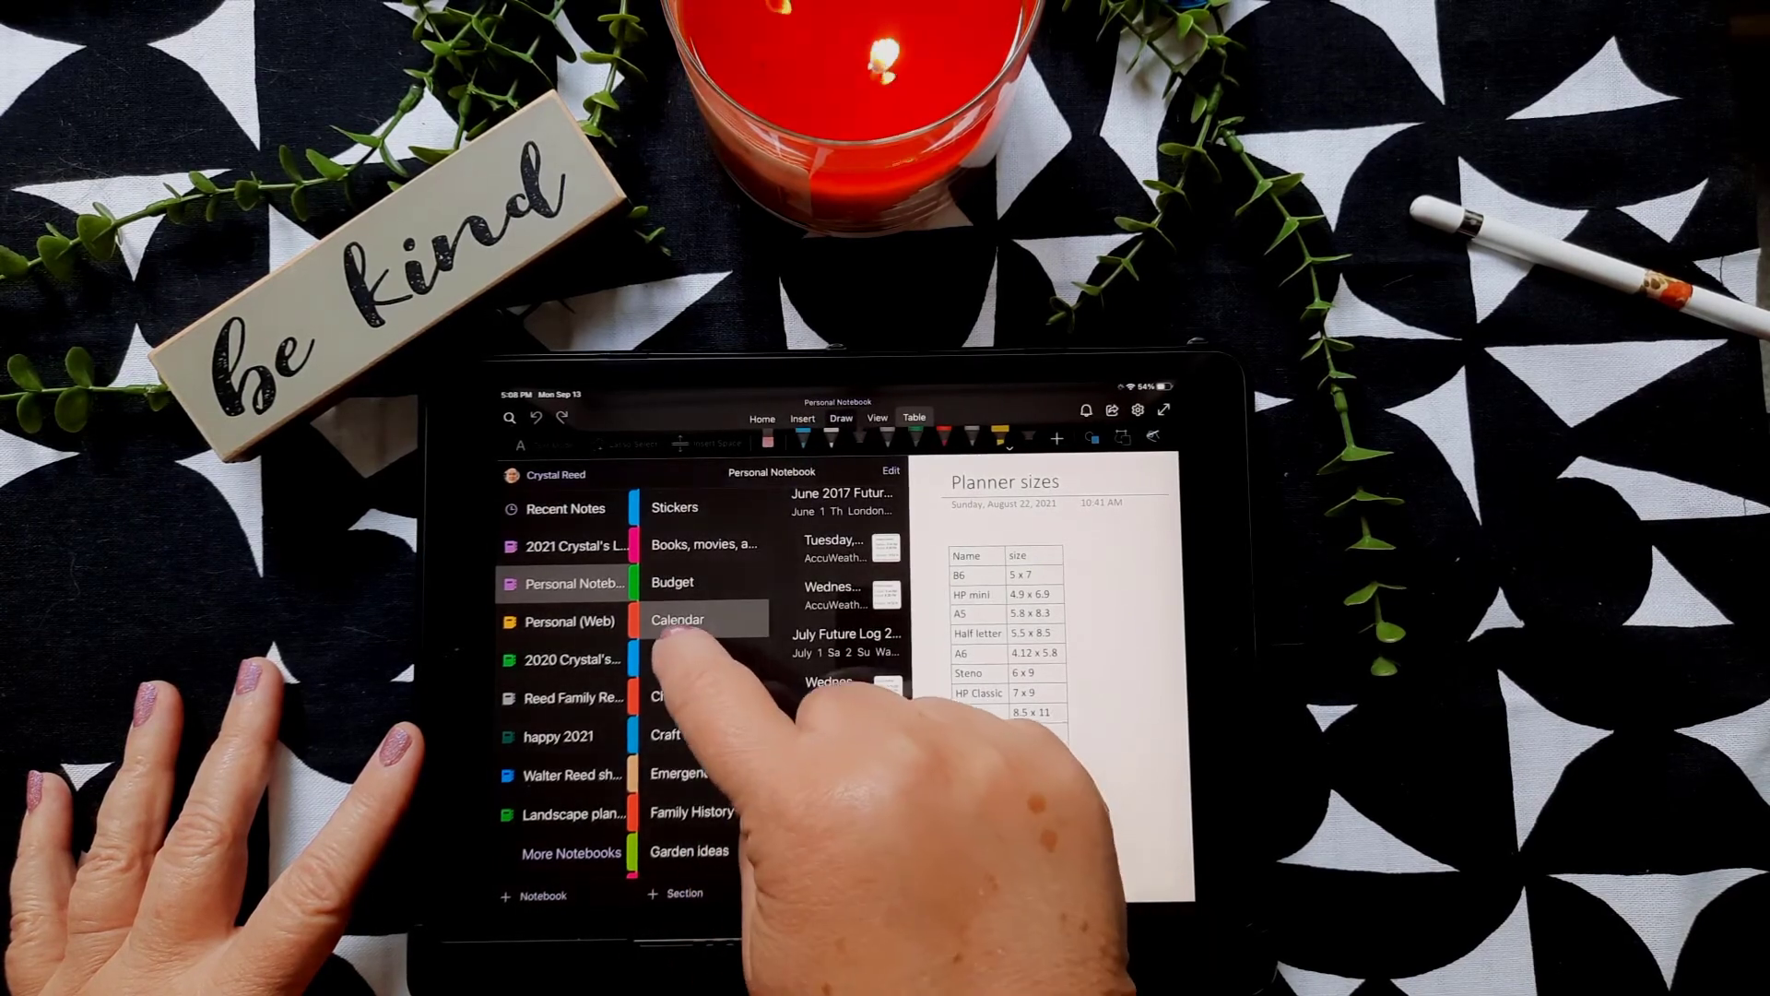
pyautogui.click(1008, 593)
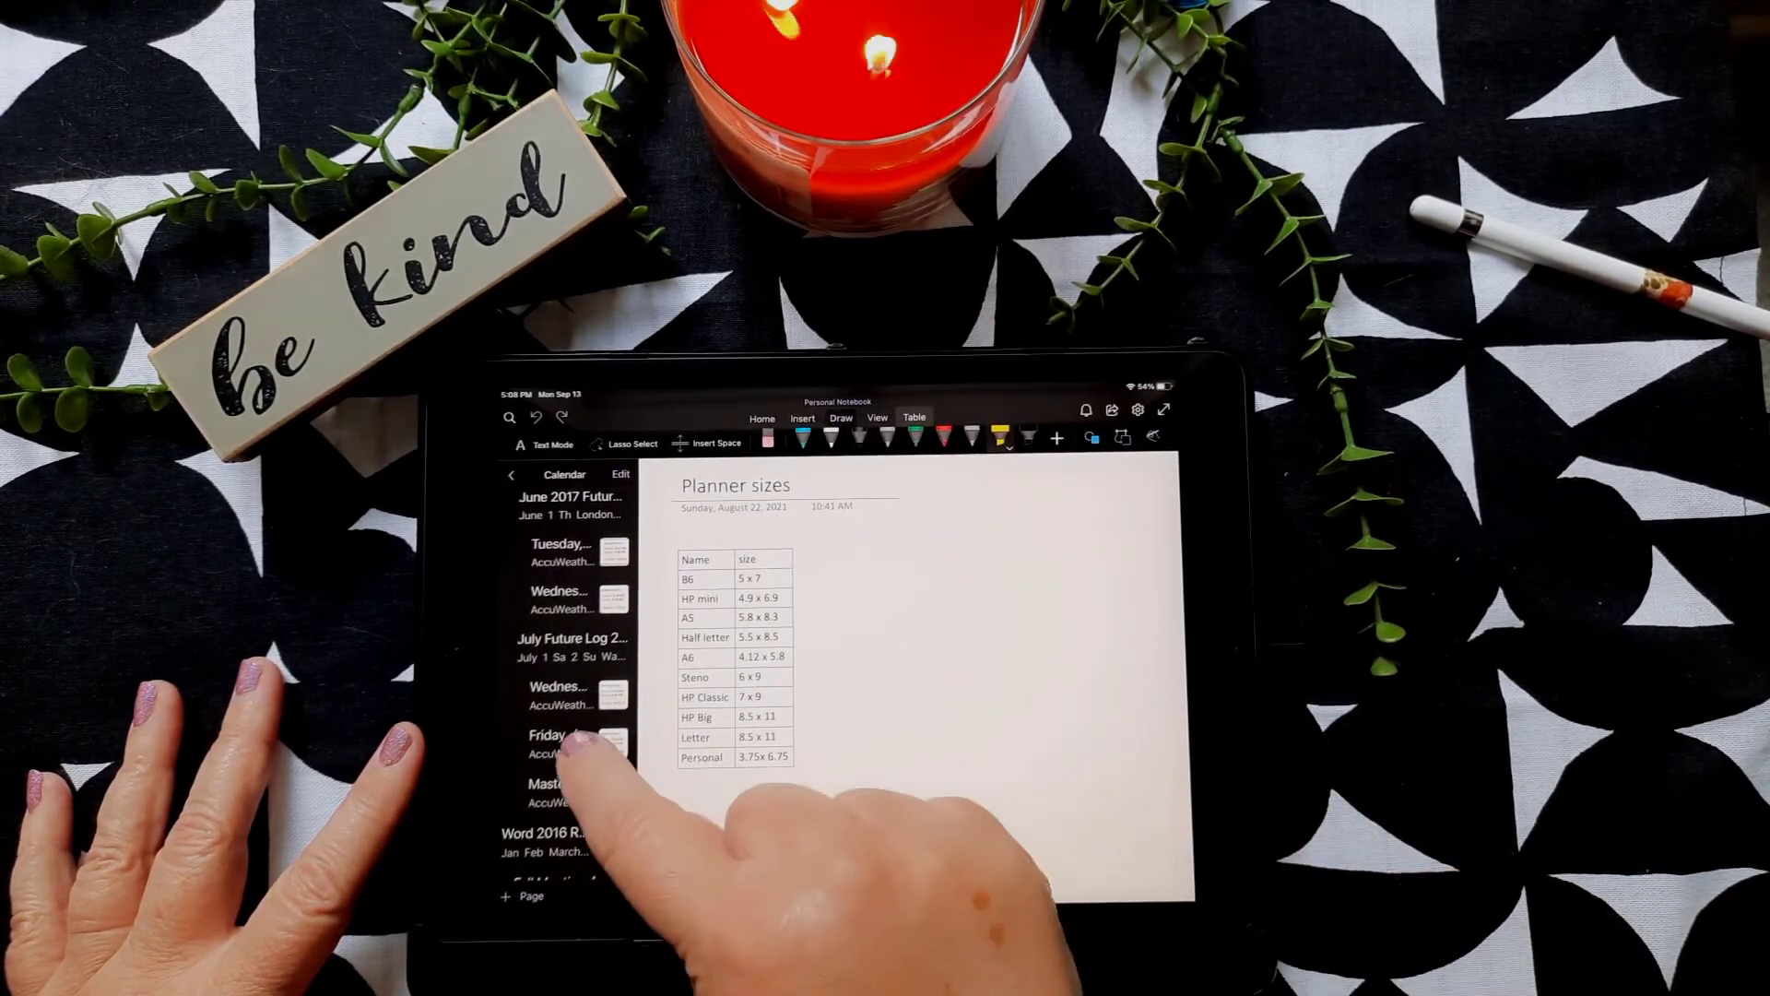
pyautogui.scroll(-10, 574, 730)
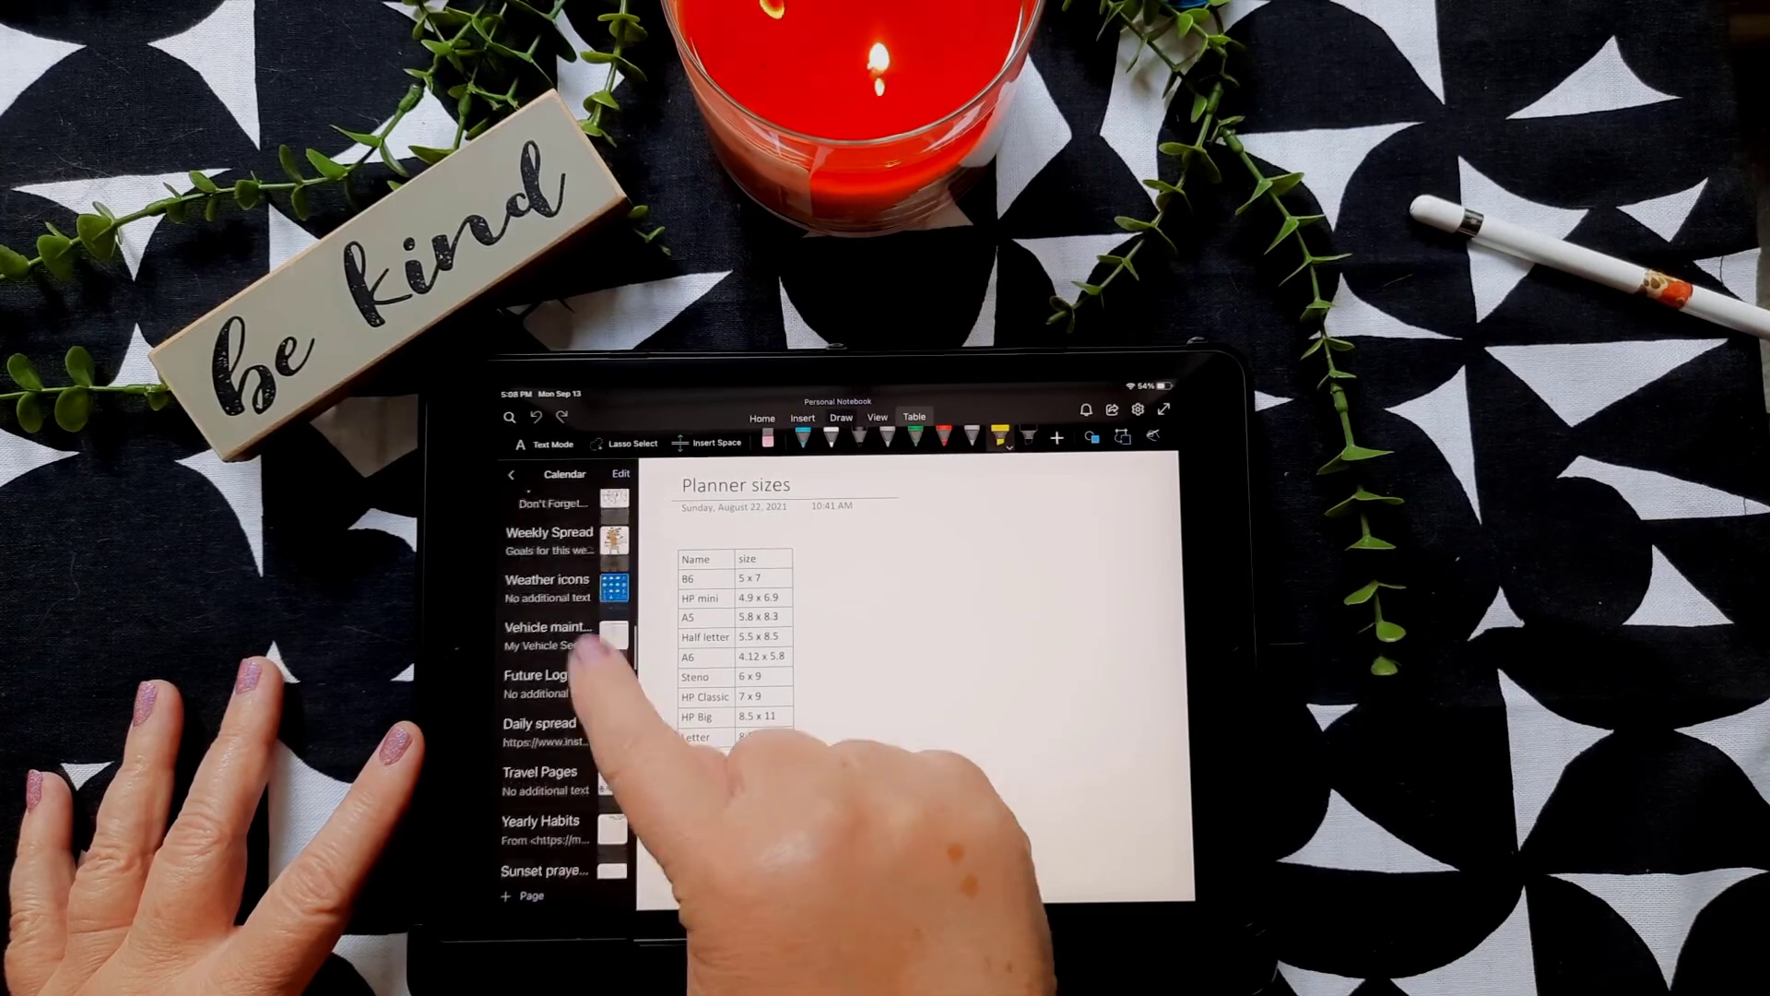
pyautogui.scroll(-15, 574, 719)
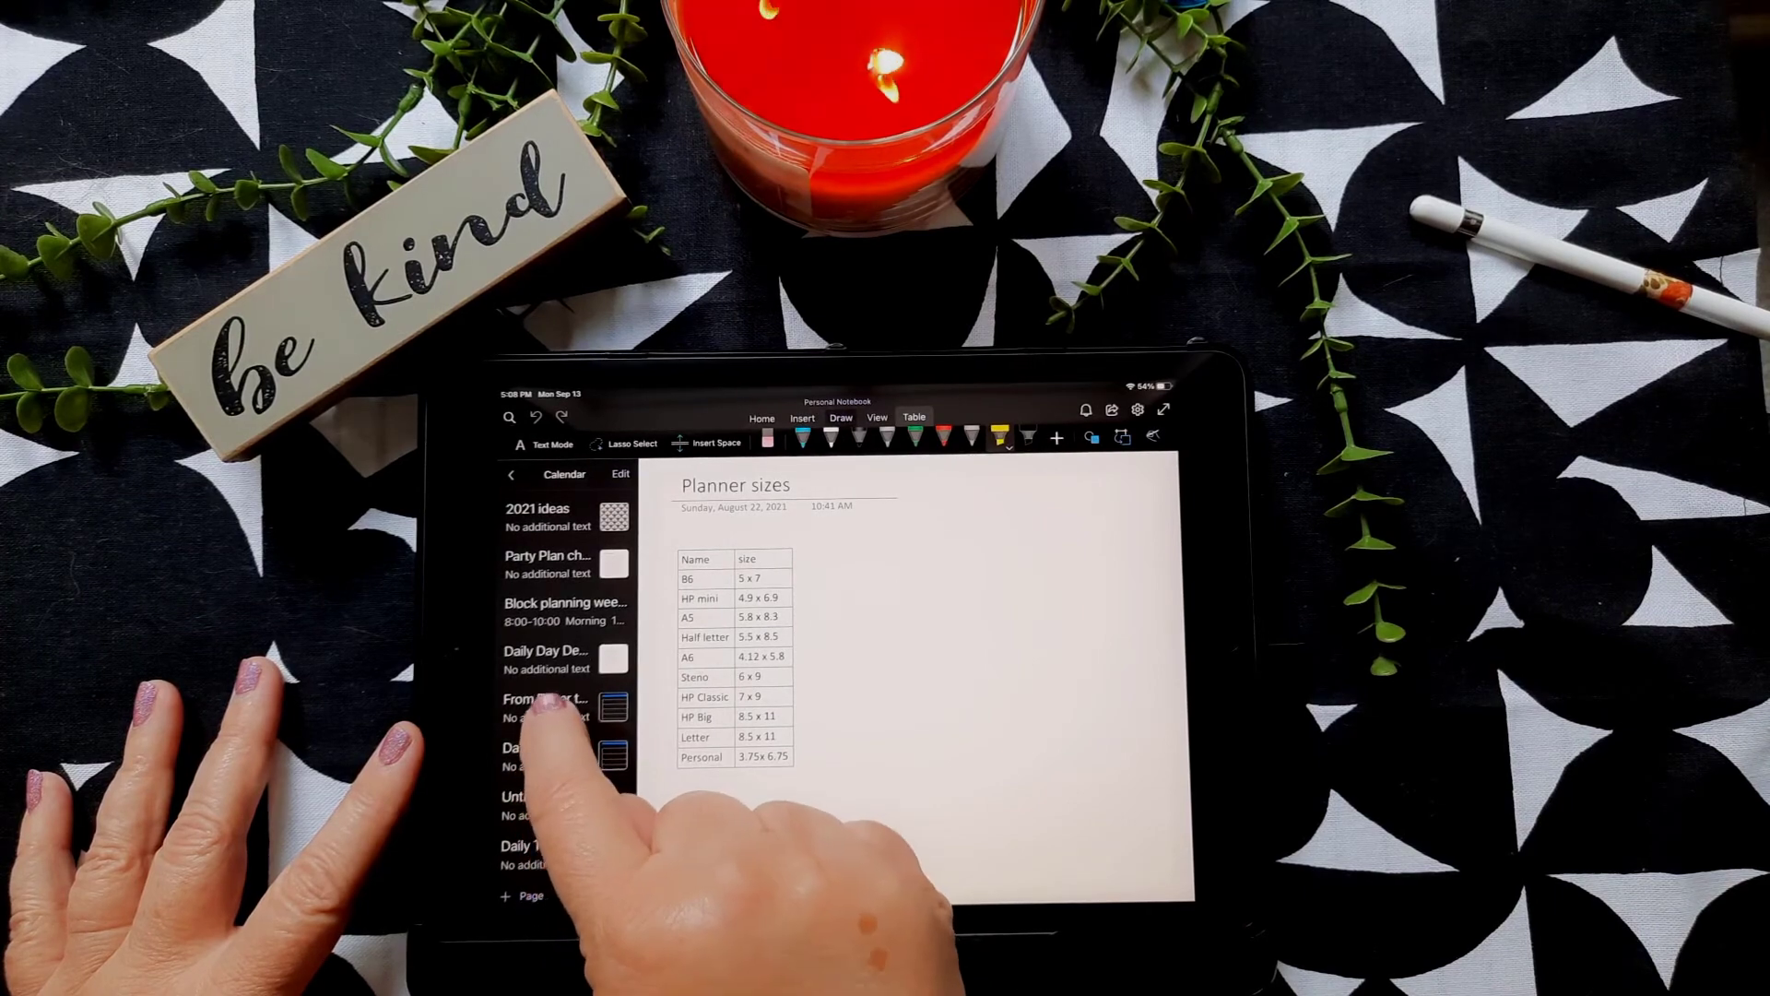
pyautogui.click(553, 703)
pyautogui.scroll(-3, 1126, 600)
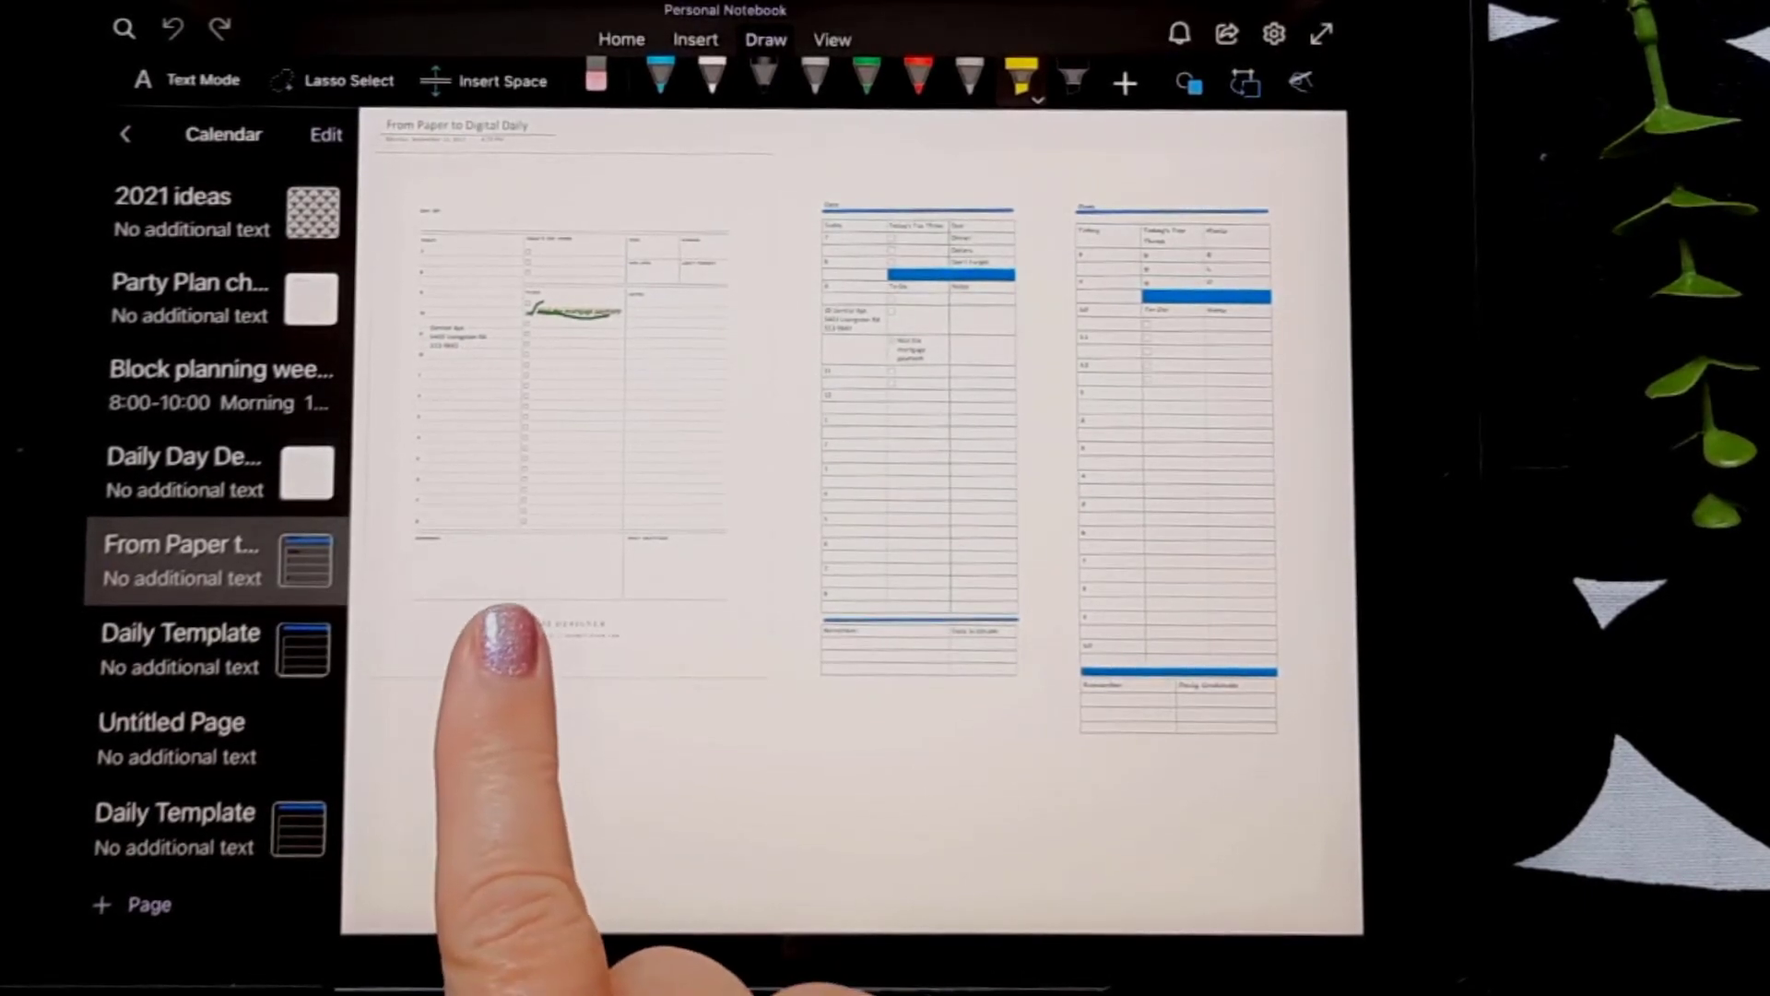
pyautogui.scroll(5, 572, 369)
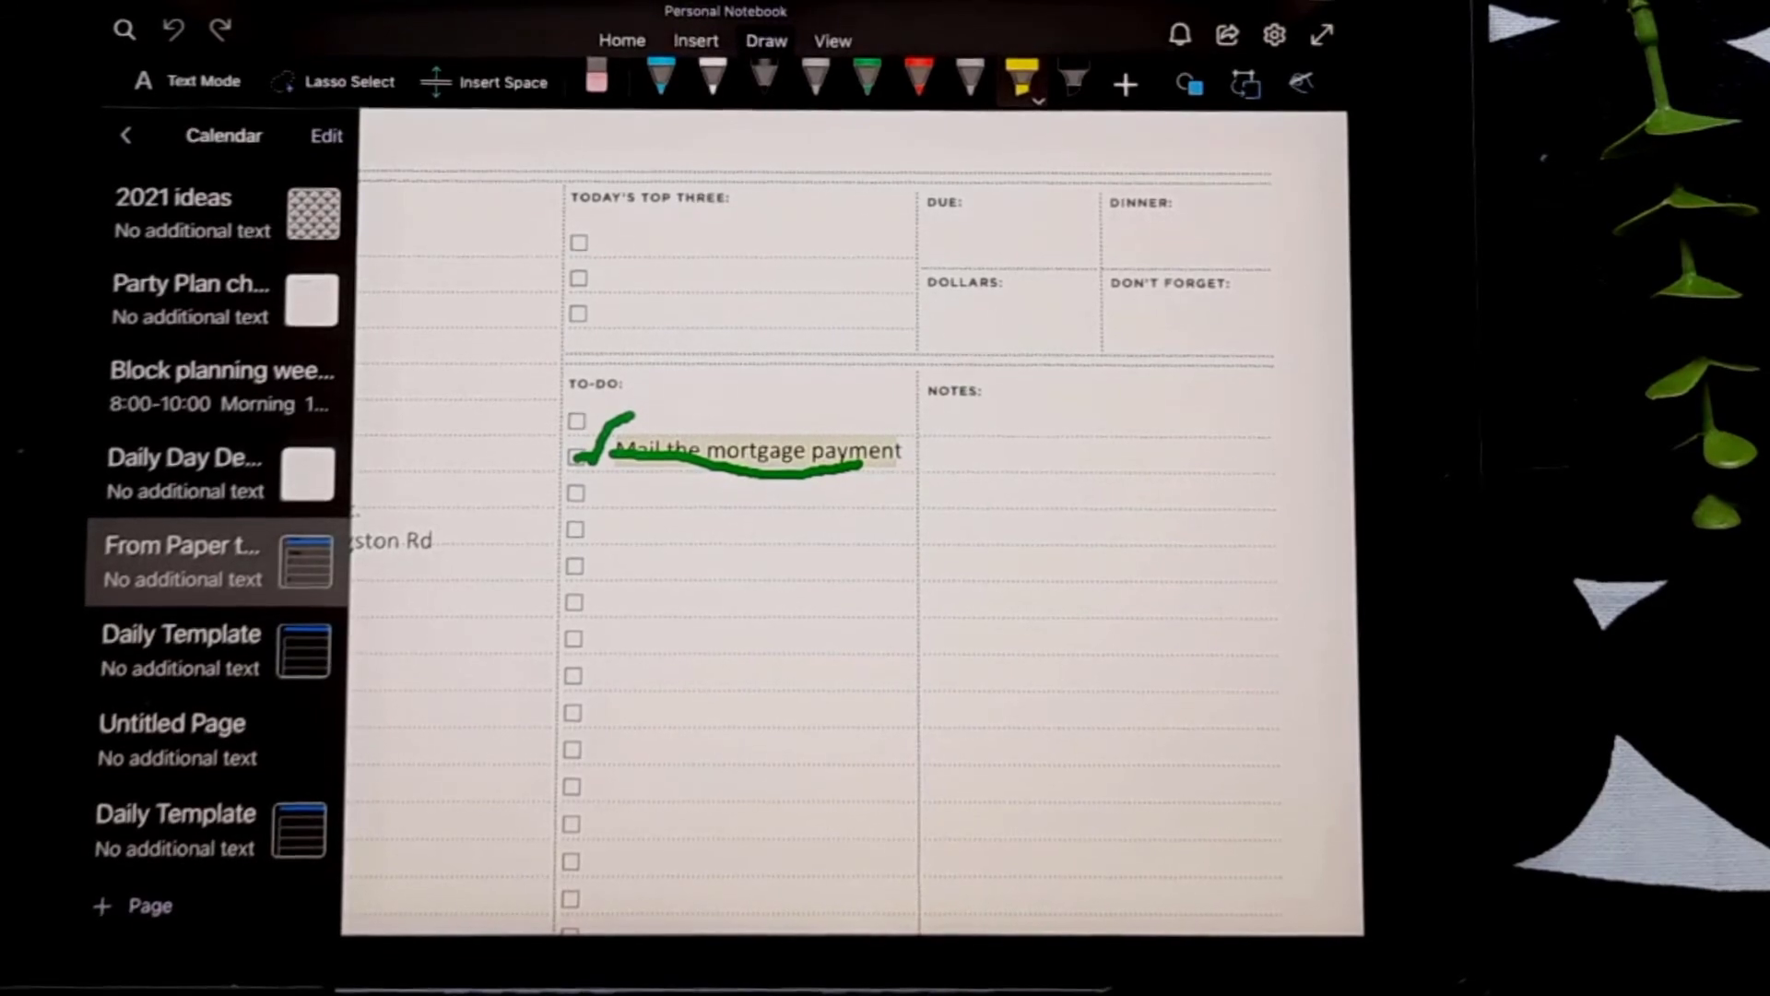
pyautogui.moveTo(949, 646); pyautogui.dragTo(1083, 705)
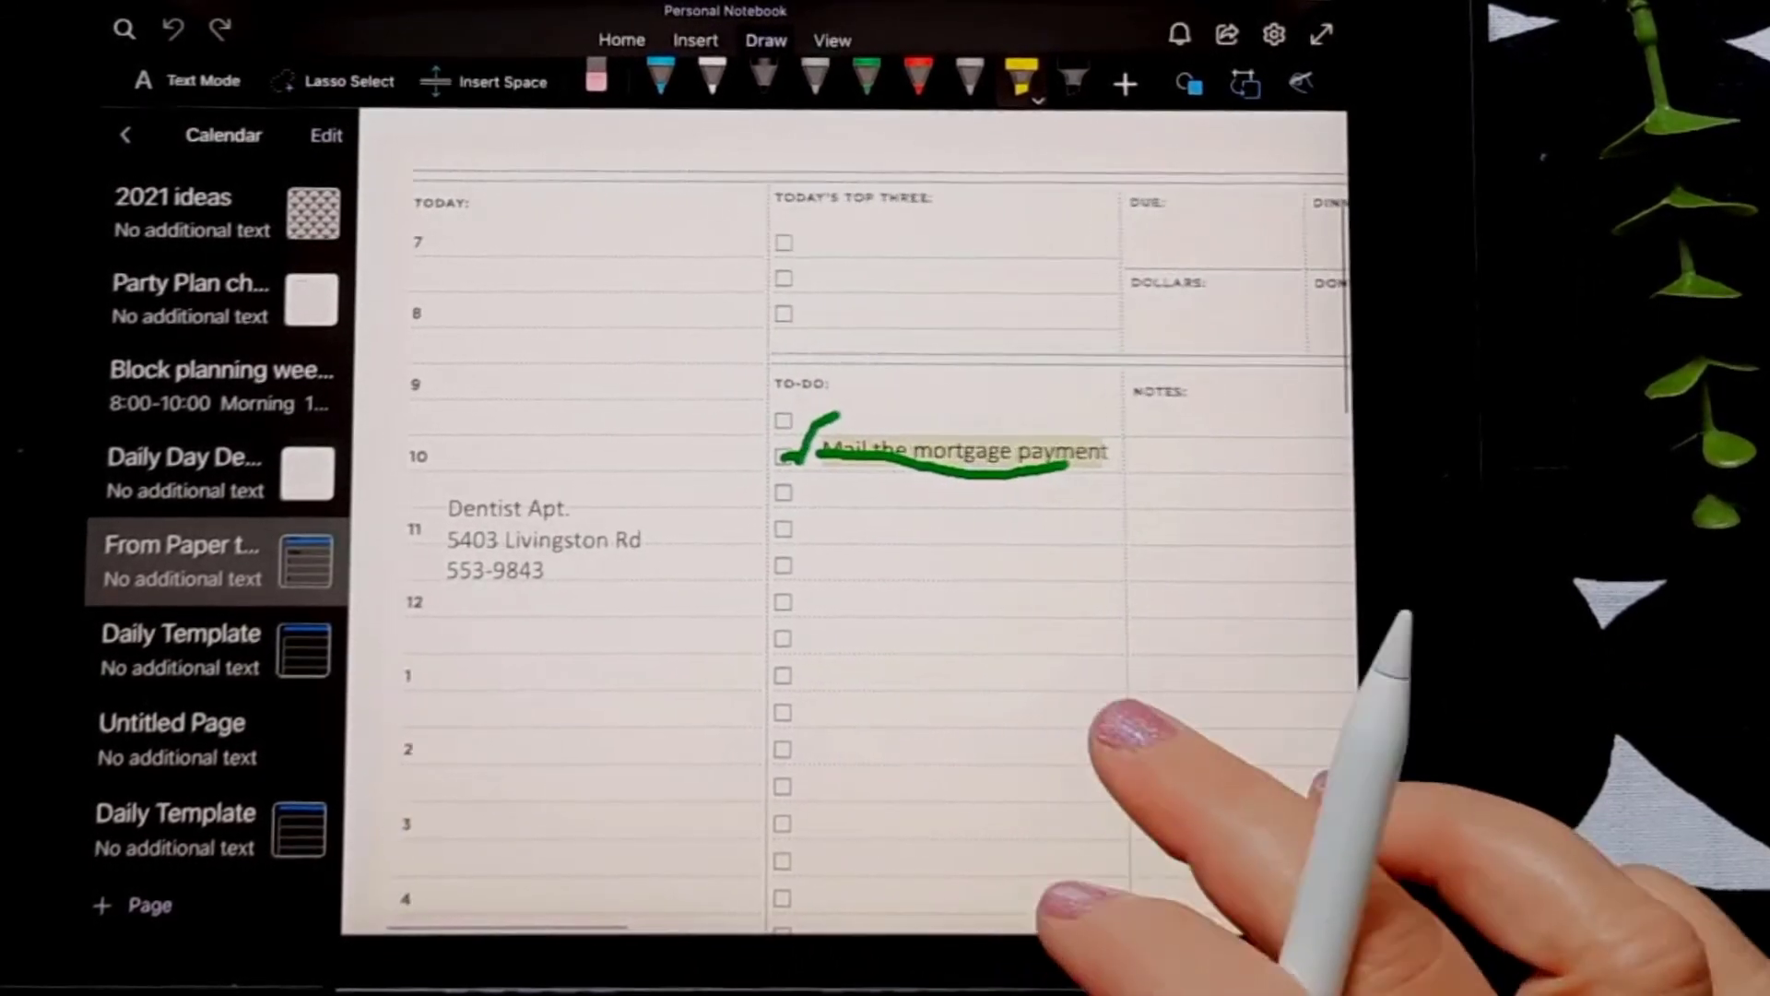
pyautogui.moveTo(1051, 765); pyautogui.dragTo(1016, 765)
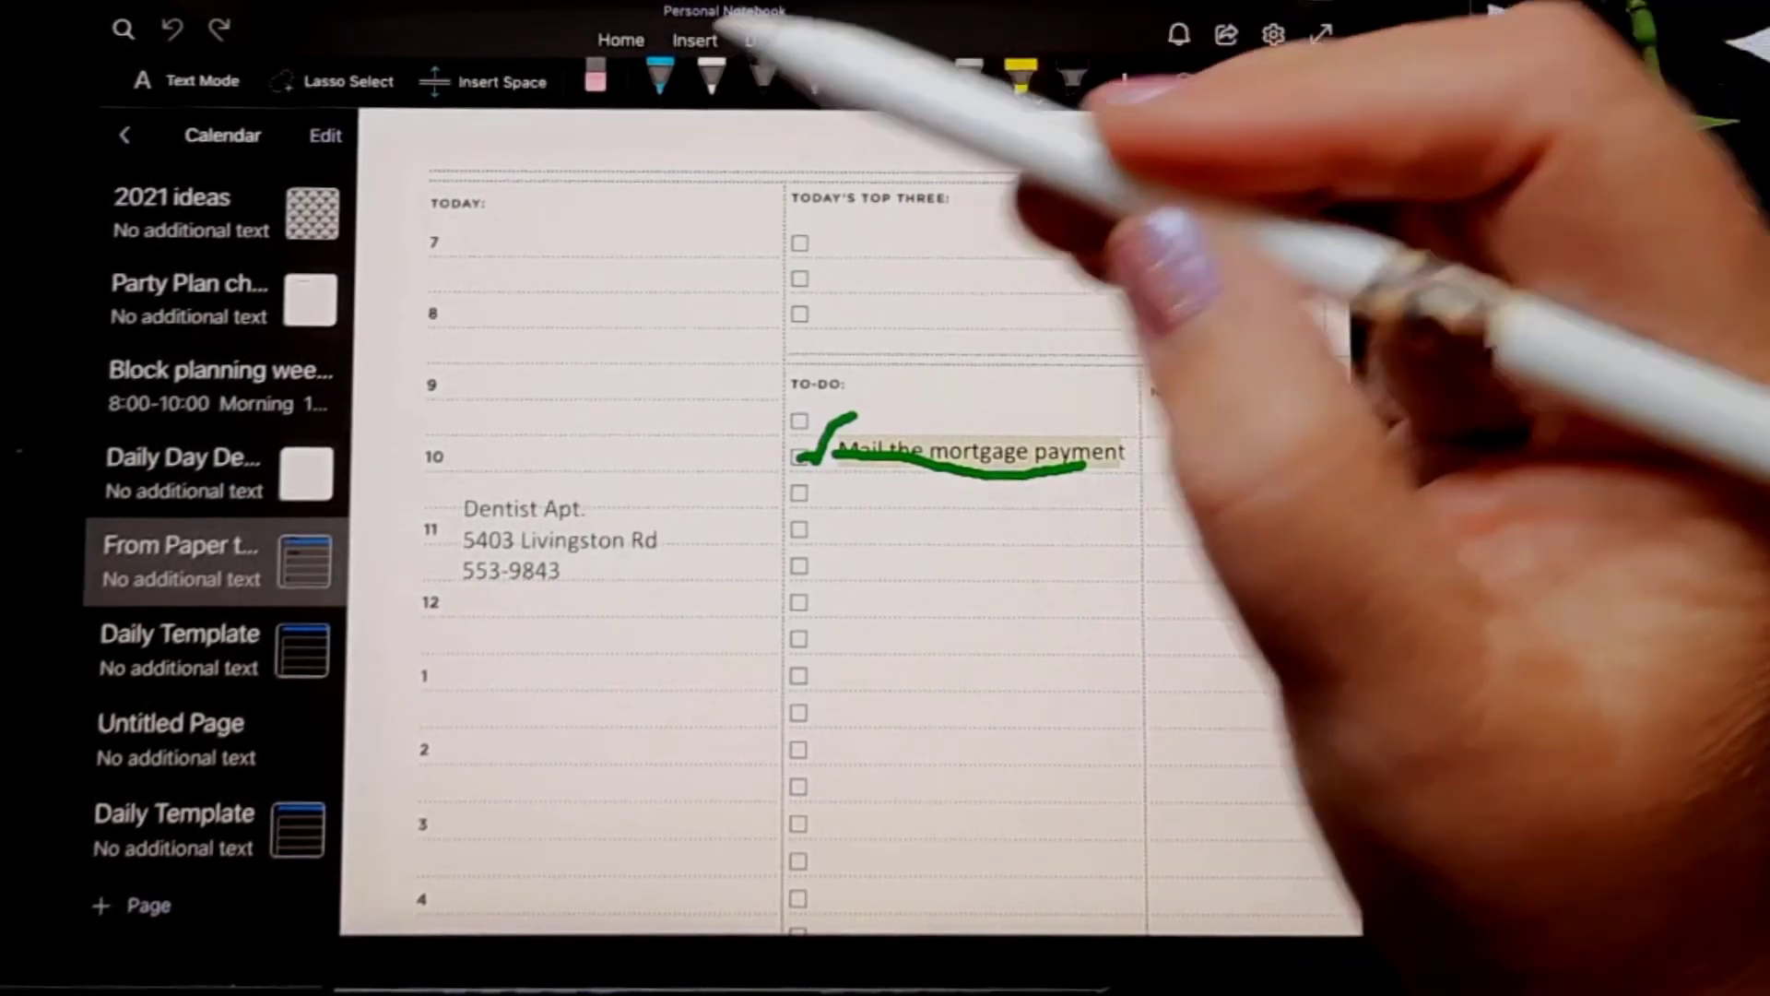
pyautogui.click(918, 78)
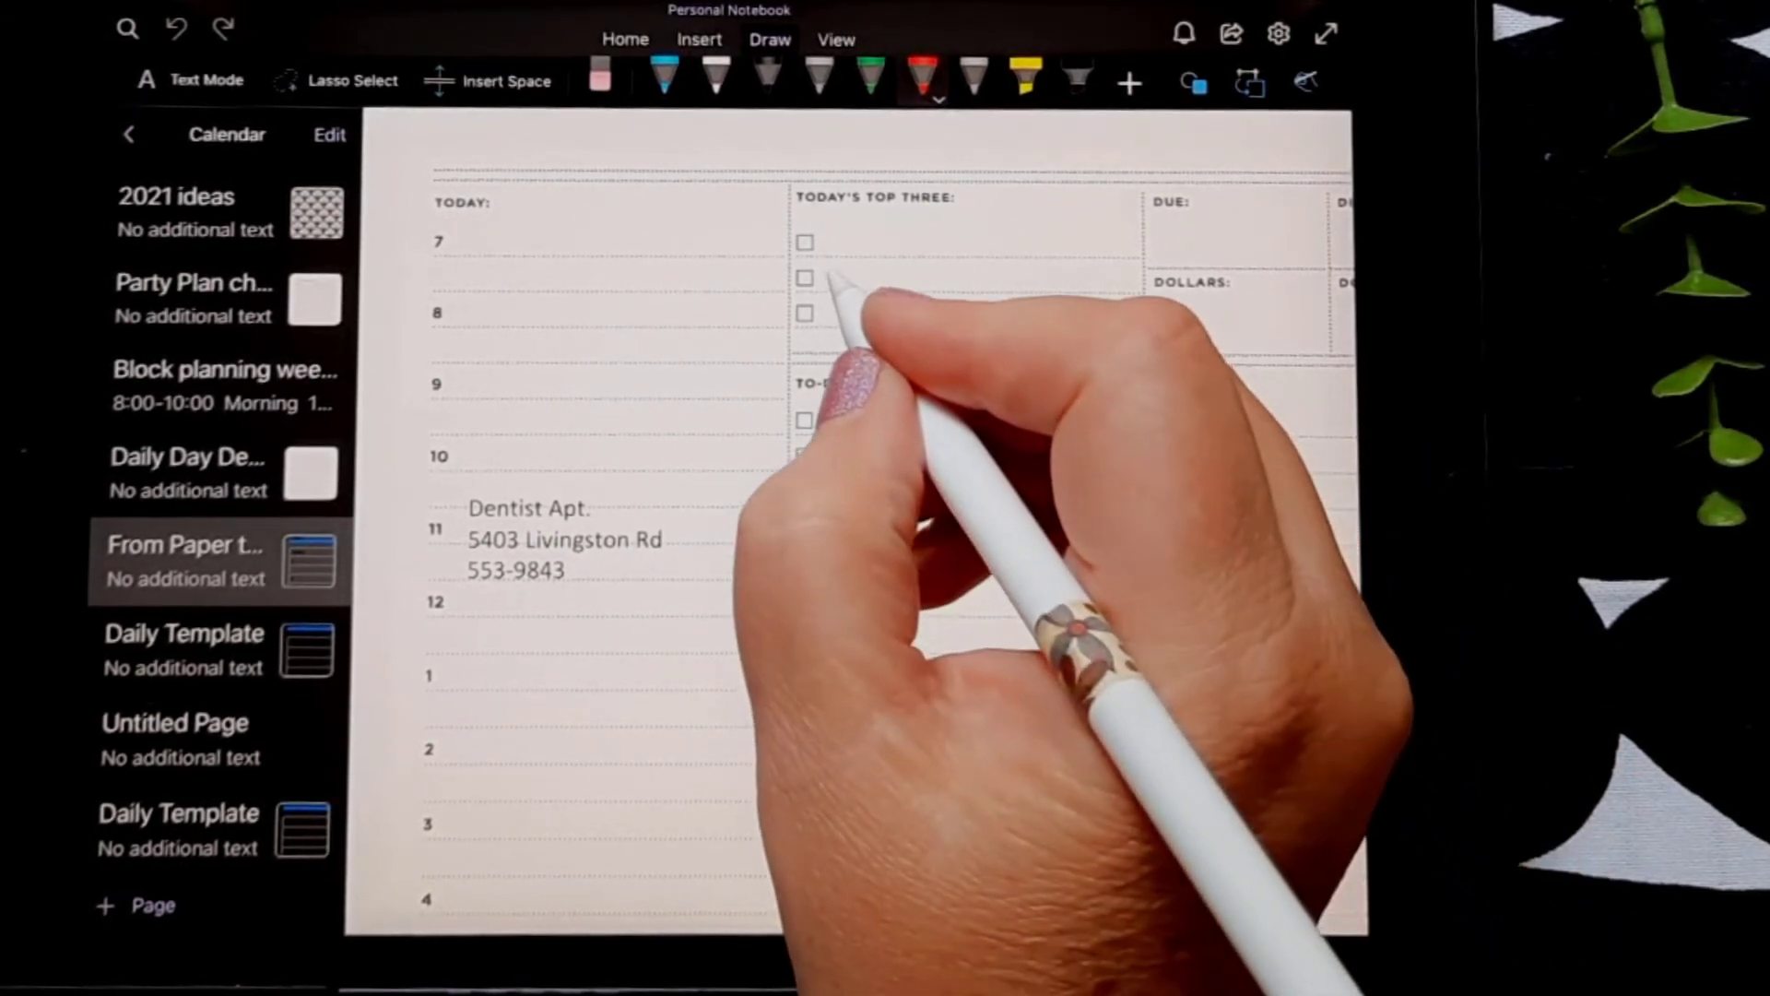
pyautogui.click(839, 233)
pyautogui.moveTo(839, 233); pyautogui.dragTo(848, 254)
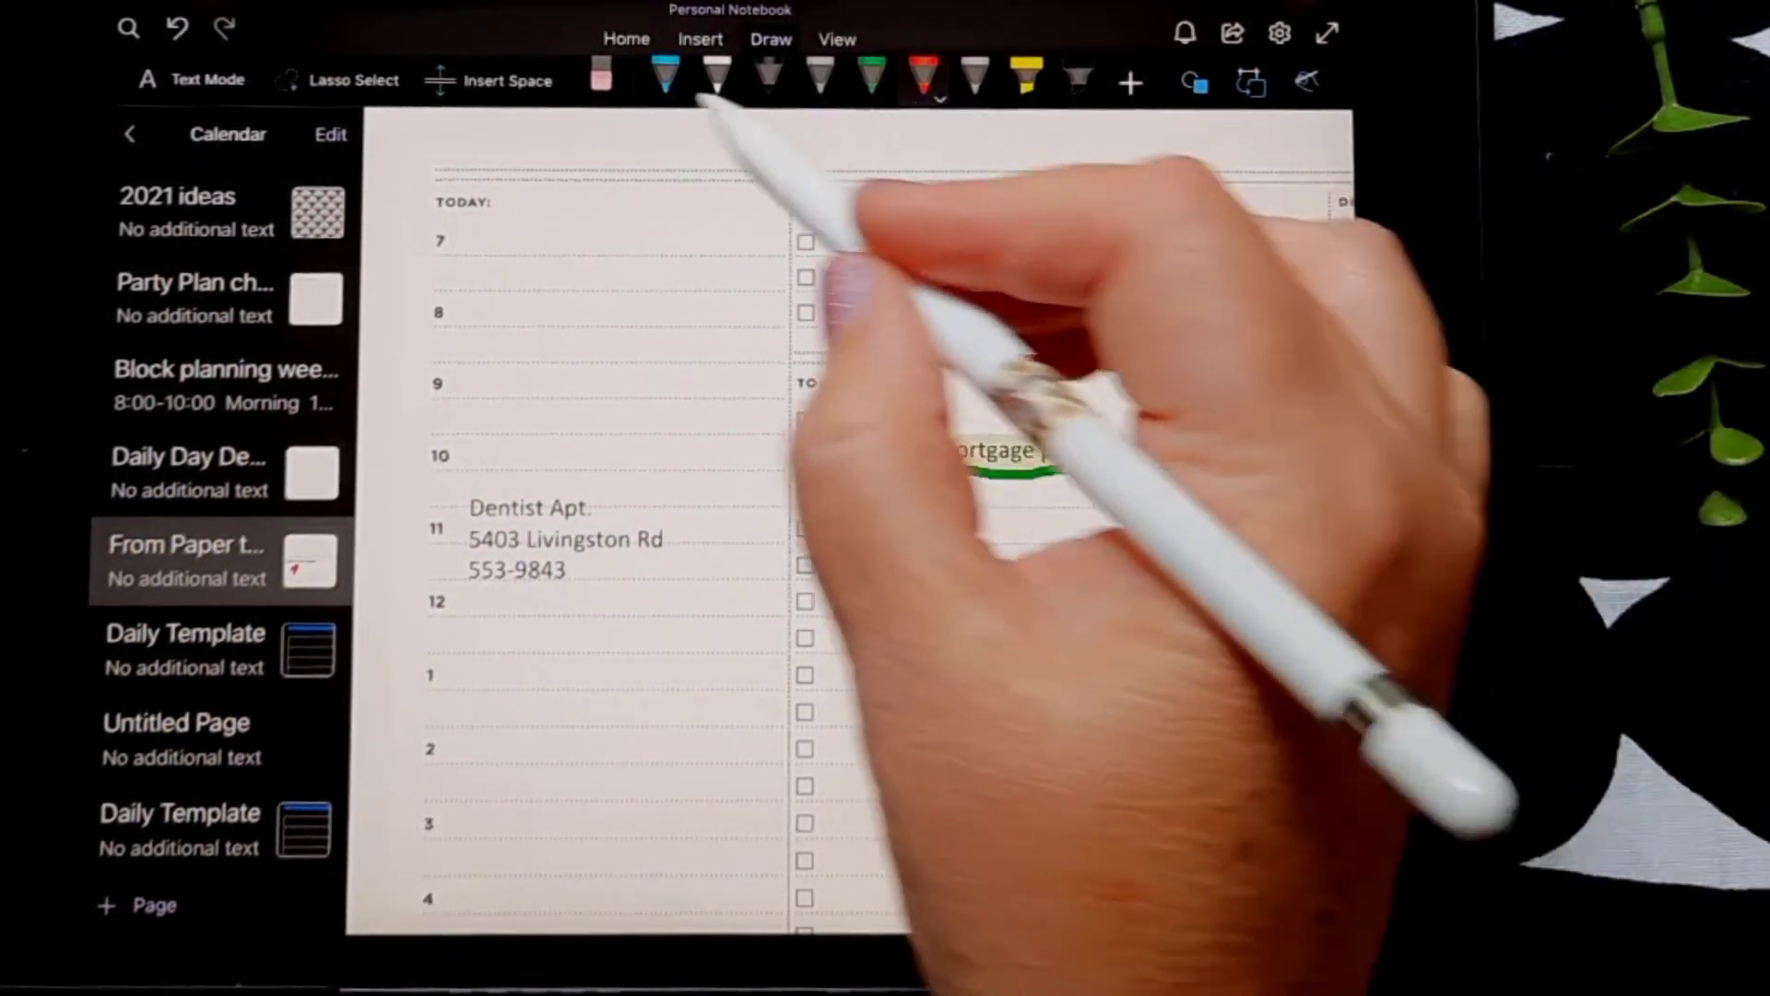
pyautogui.click(604, 78)
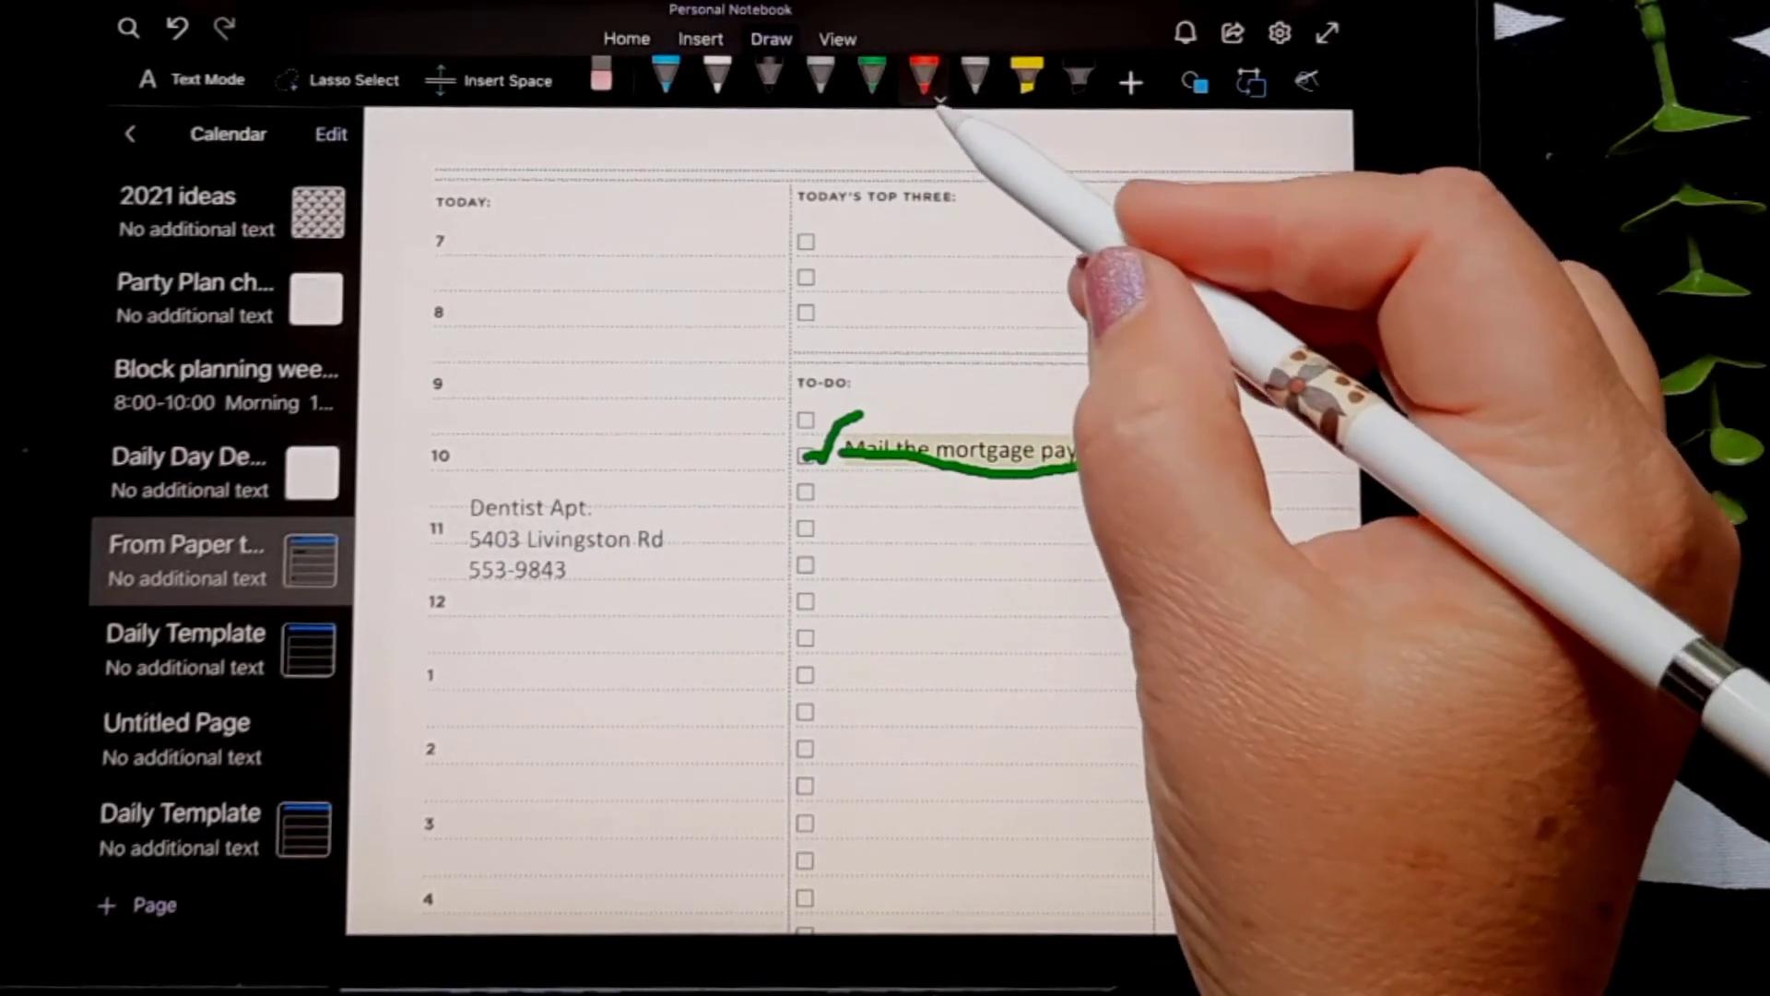
# Step: Set the red pen to a thin stroke and handwrite "Fall decorations" and "get happy mail out" on the first two Today's Top Three lines
pyautogui.click(929, 85)
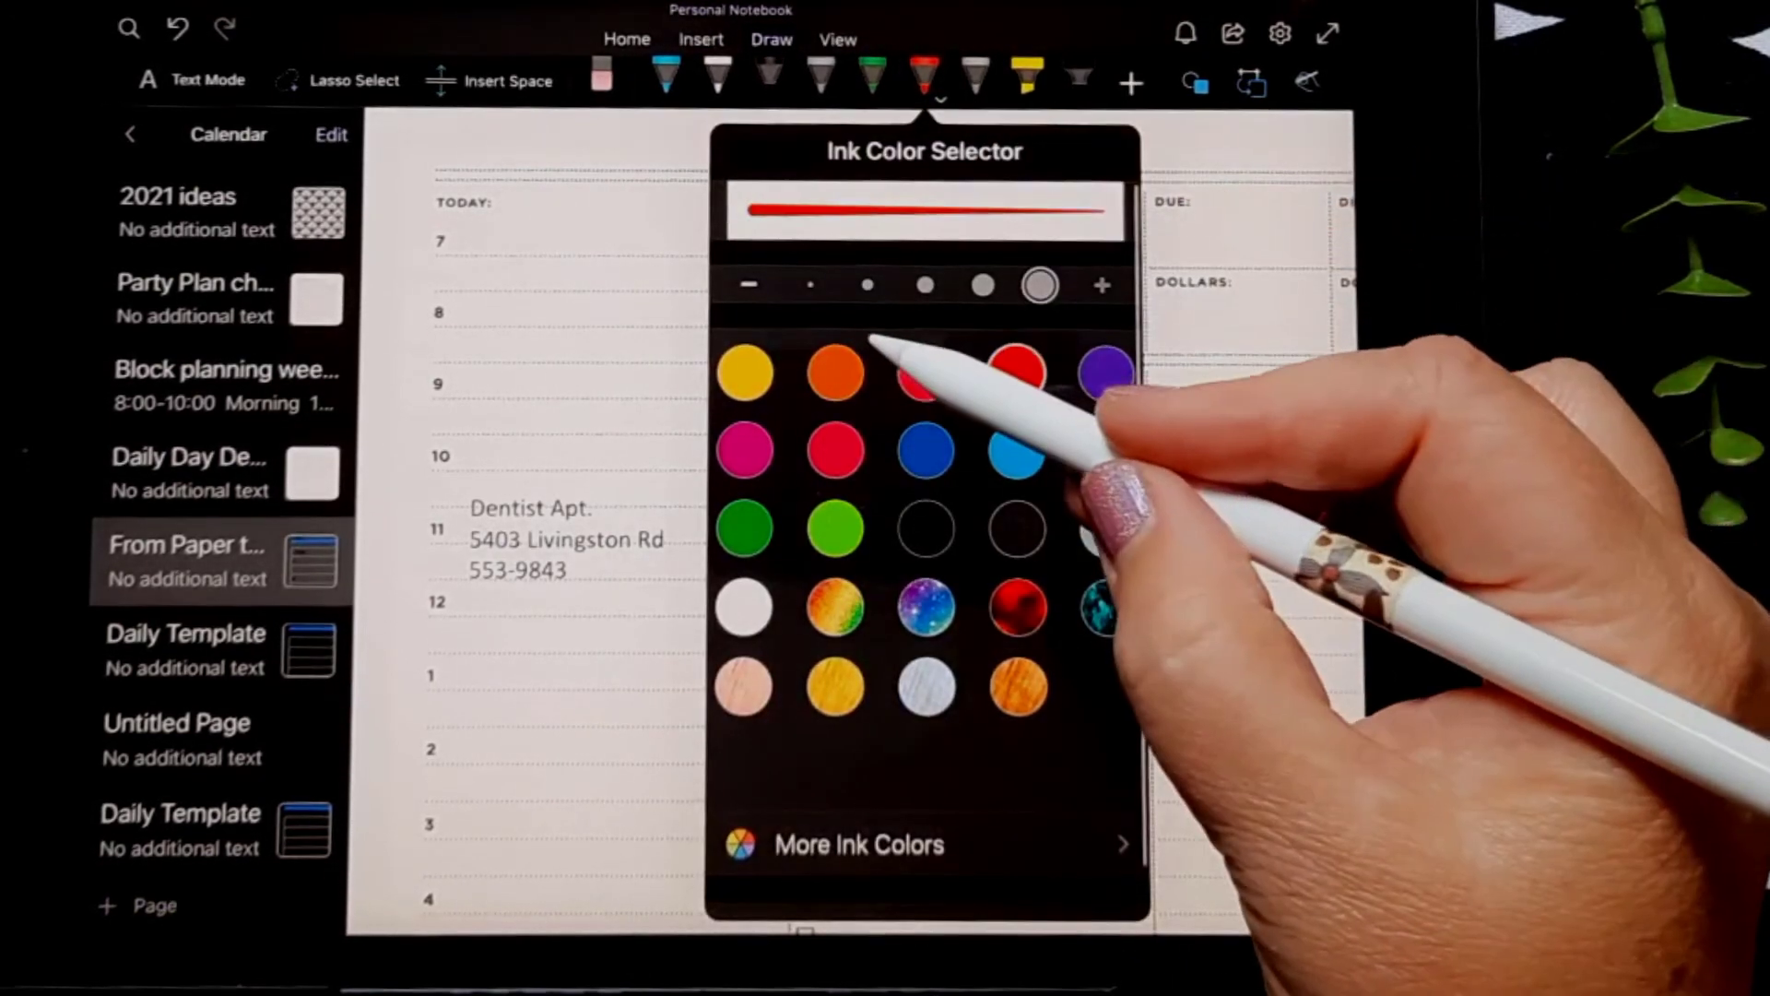
pyautogui.click(1219, 334)
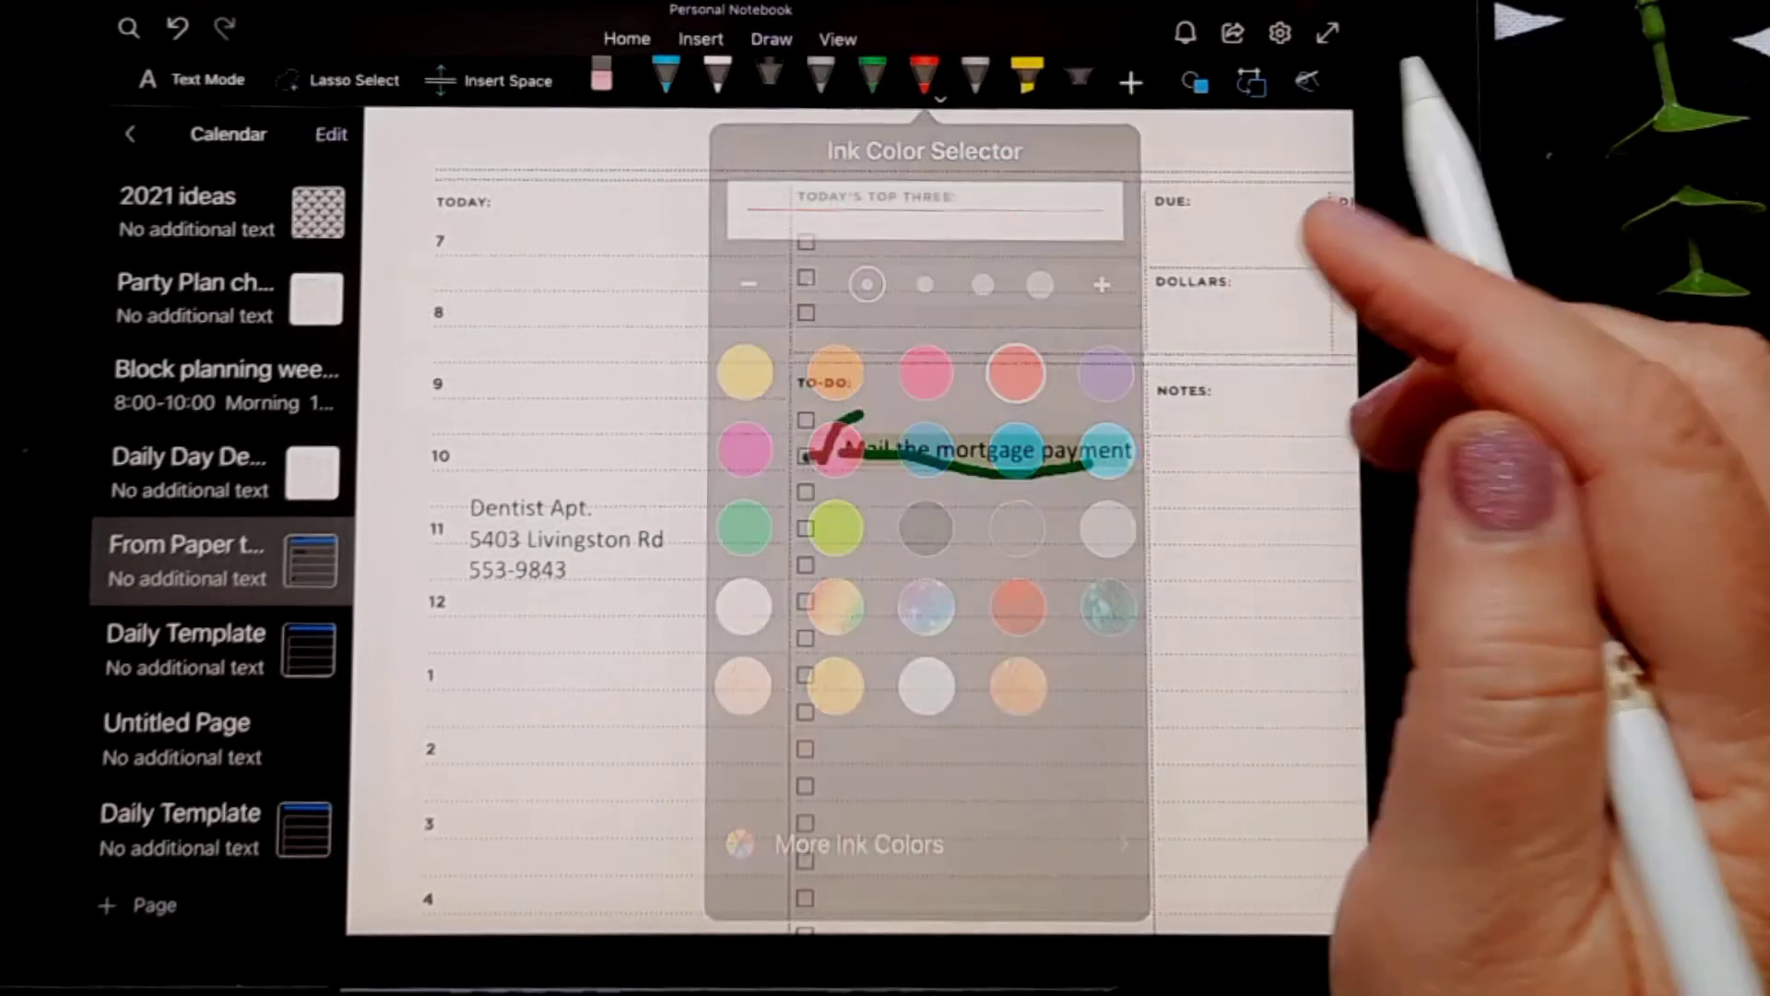
pyautogui.moveTo(841, 223)
pyautogui.mouseDown()
pyautogui.moveTo(842, 246)
pyautogui.moveTo(891, 255)
pyautogui.mouseUp()
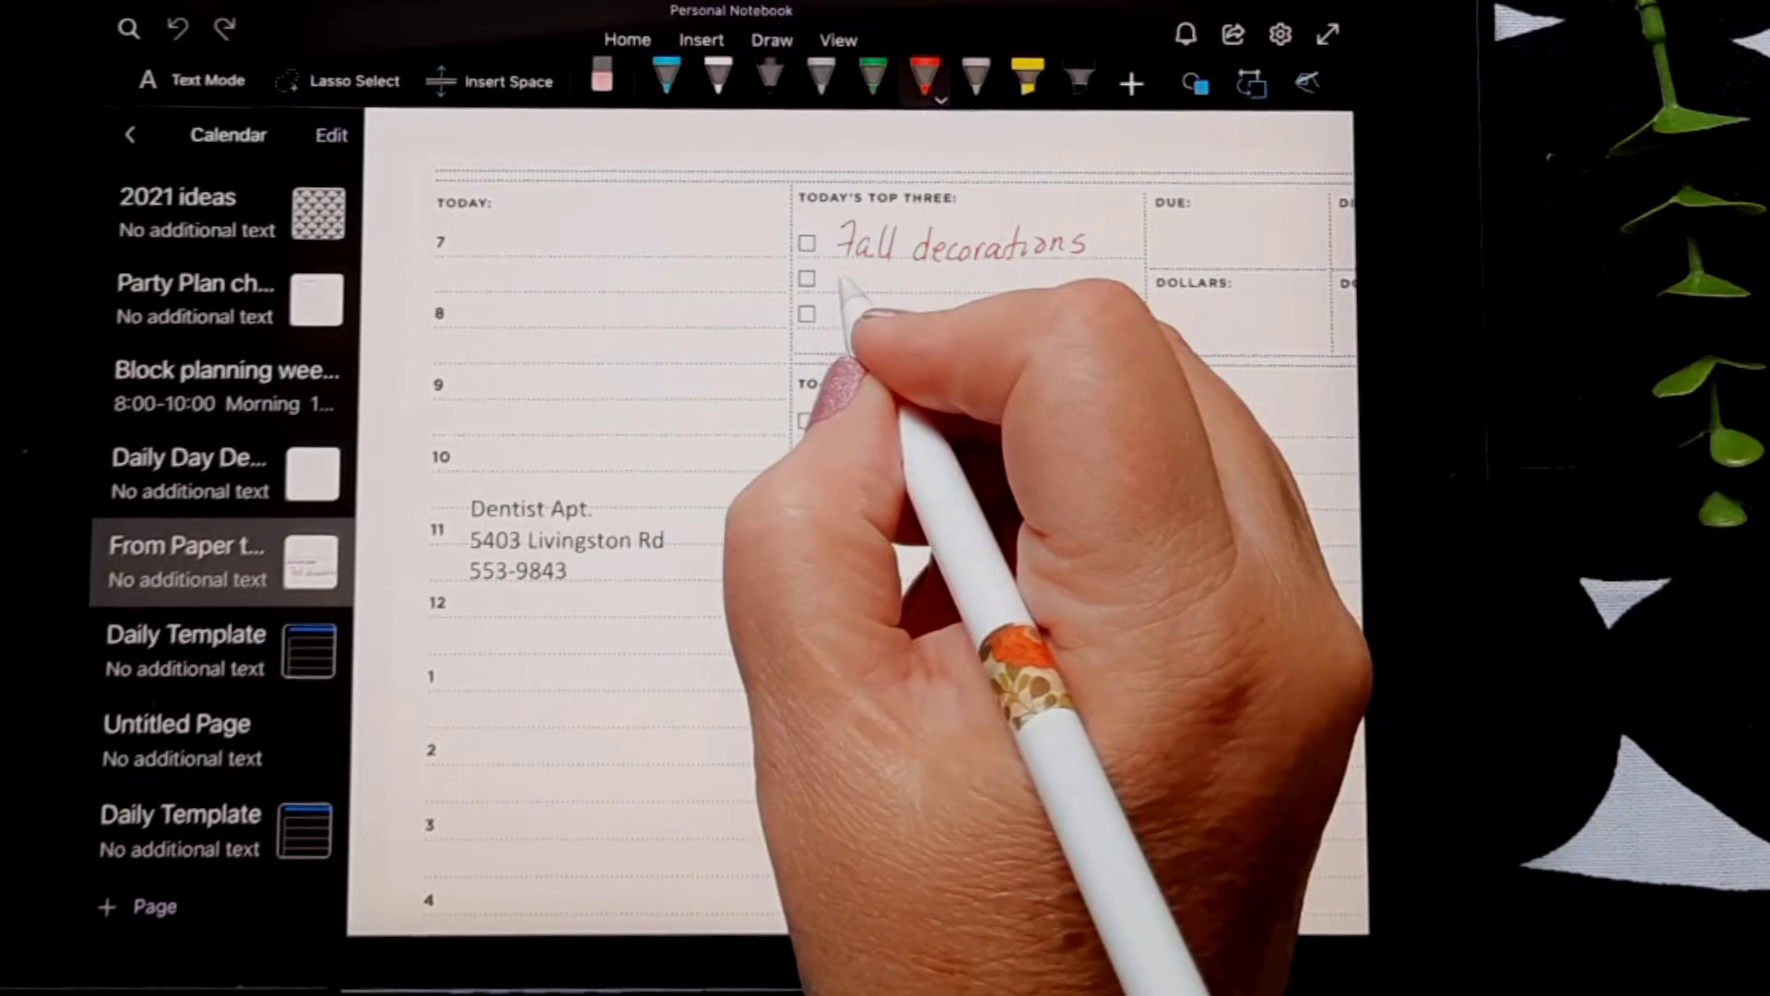
pyautogui.moveTo(850, 286)
pyautogui.mouseDown()
pyautogui.moveTo(1012, 307)
pyautogui.moveTo(1049, 281)
pyautogui.moveTo(1134, 282)
pyautogui.mouseUp()
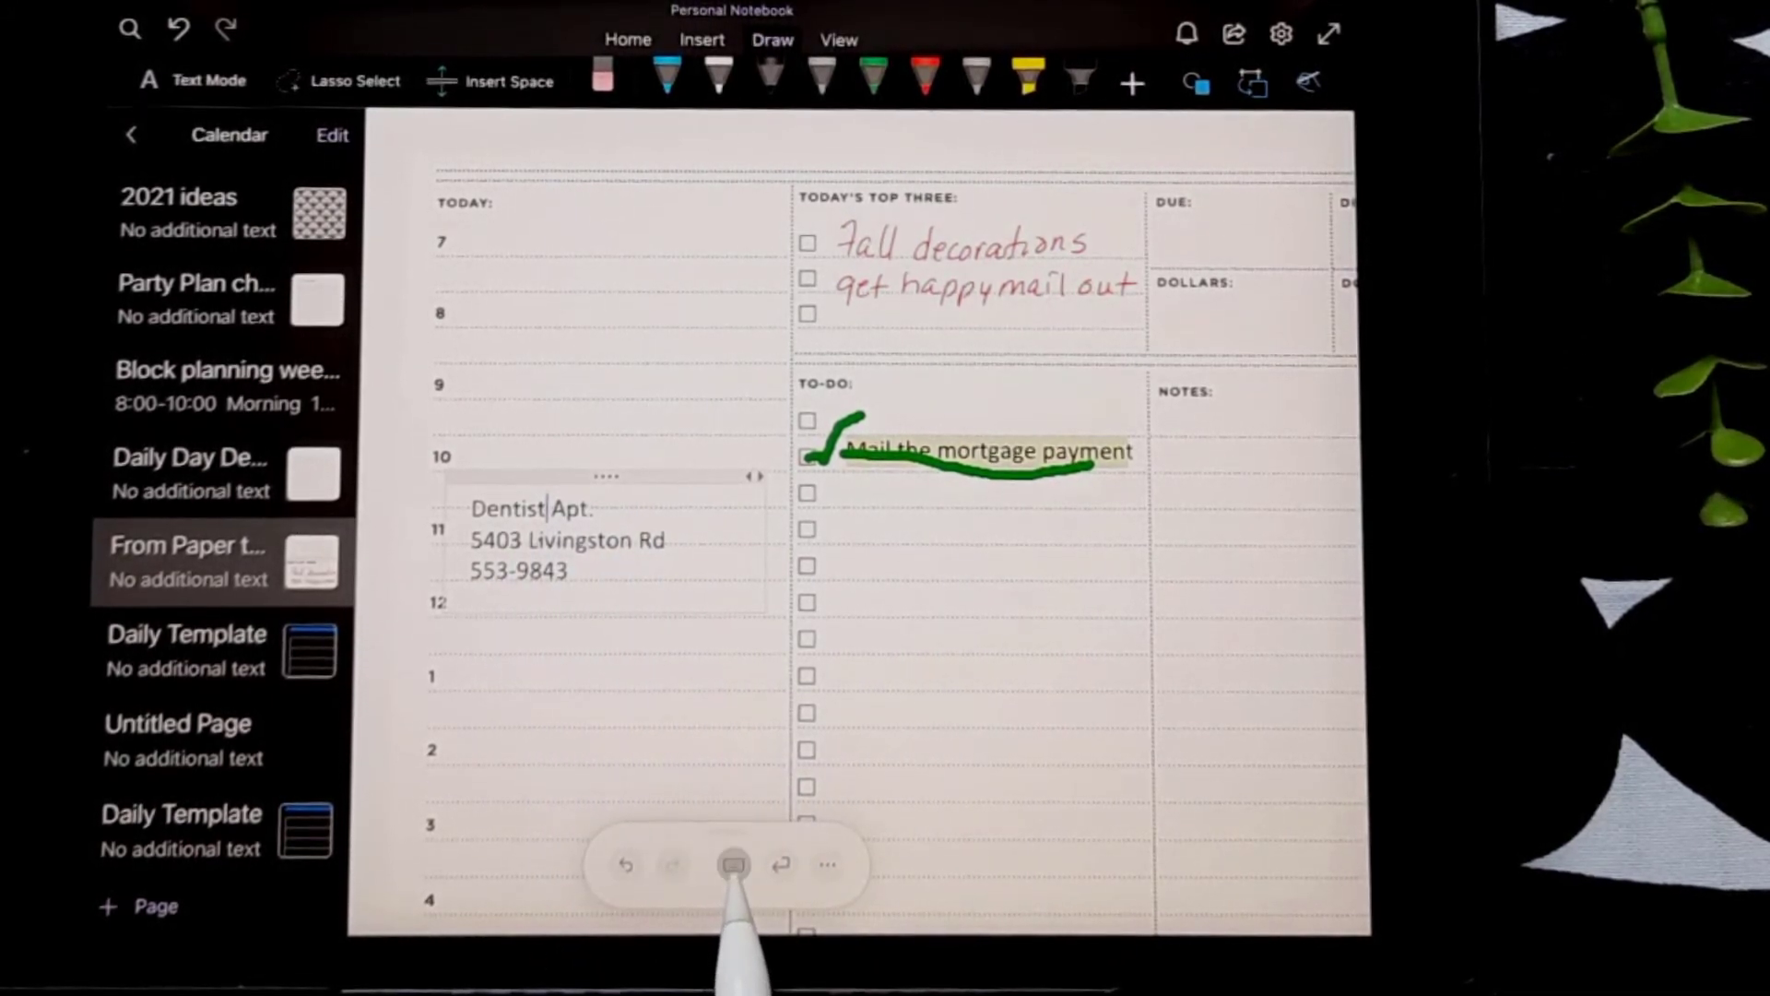
# Step: Add a line with the dentist's name below the phone number in the Dentist Apt. note
pyautogui.click(734, 865)
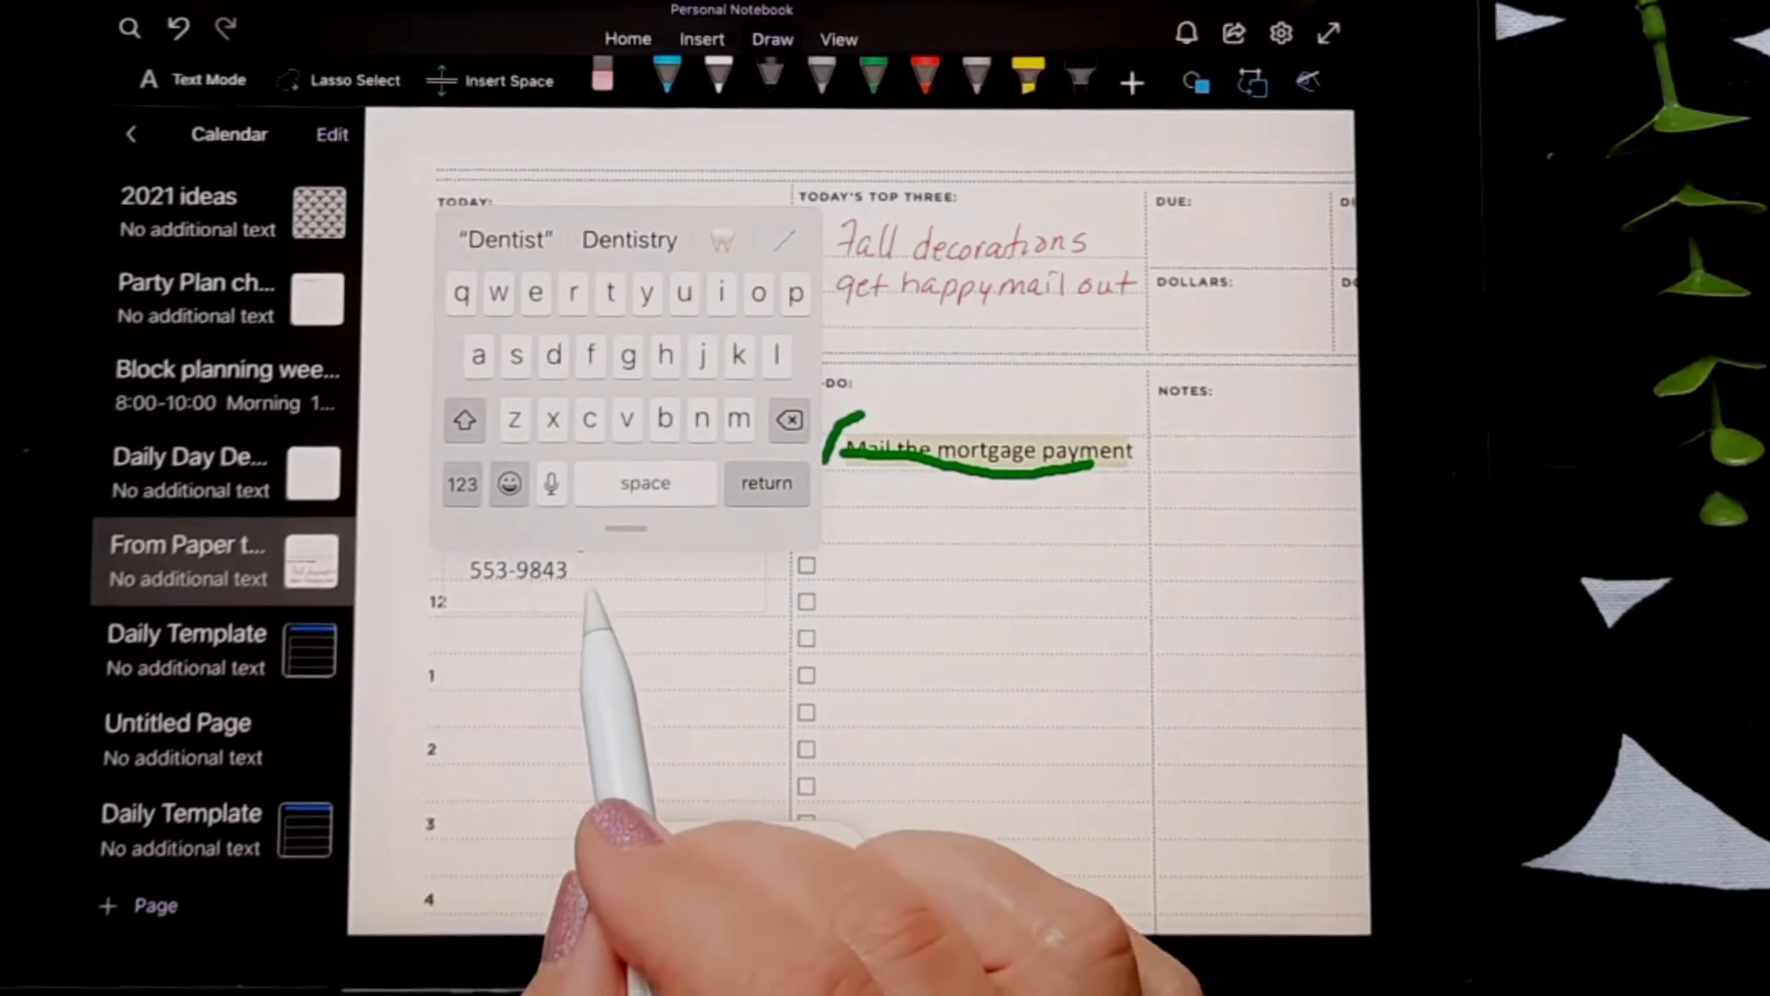
pyautogui.click(630, 592)
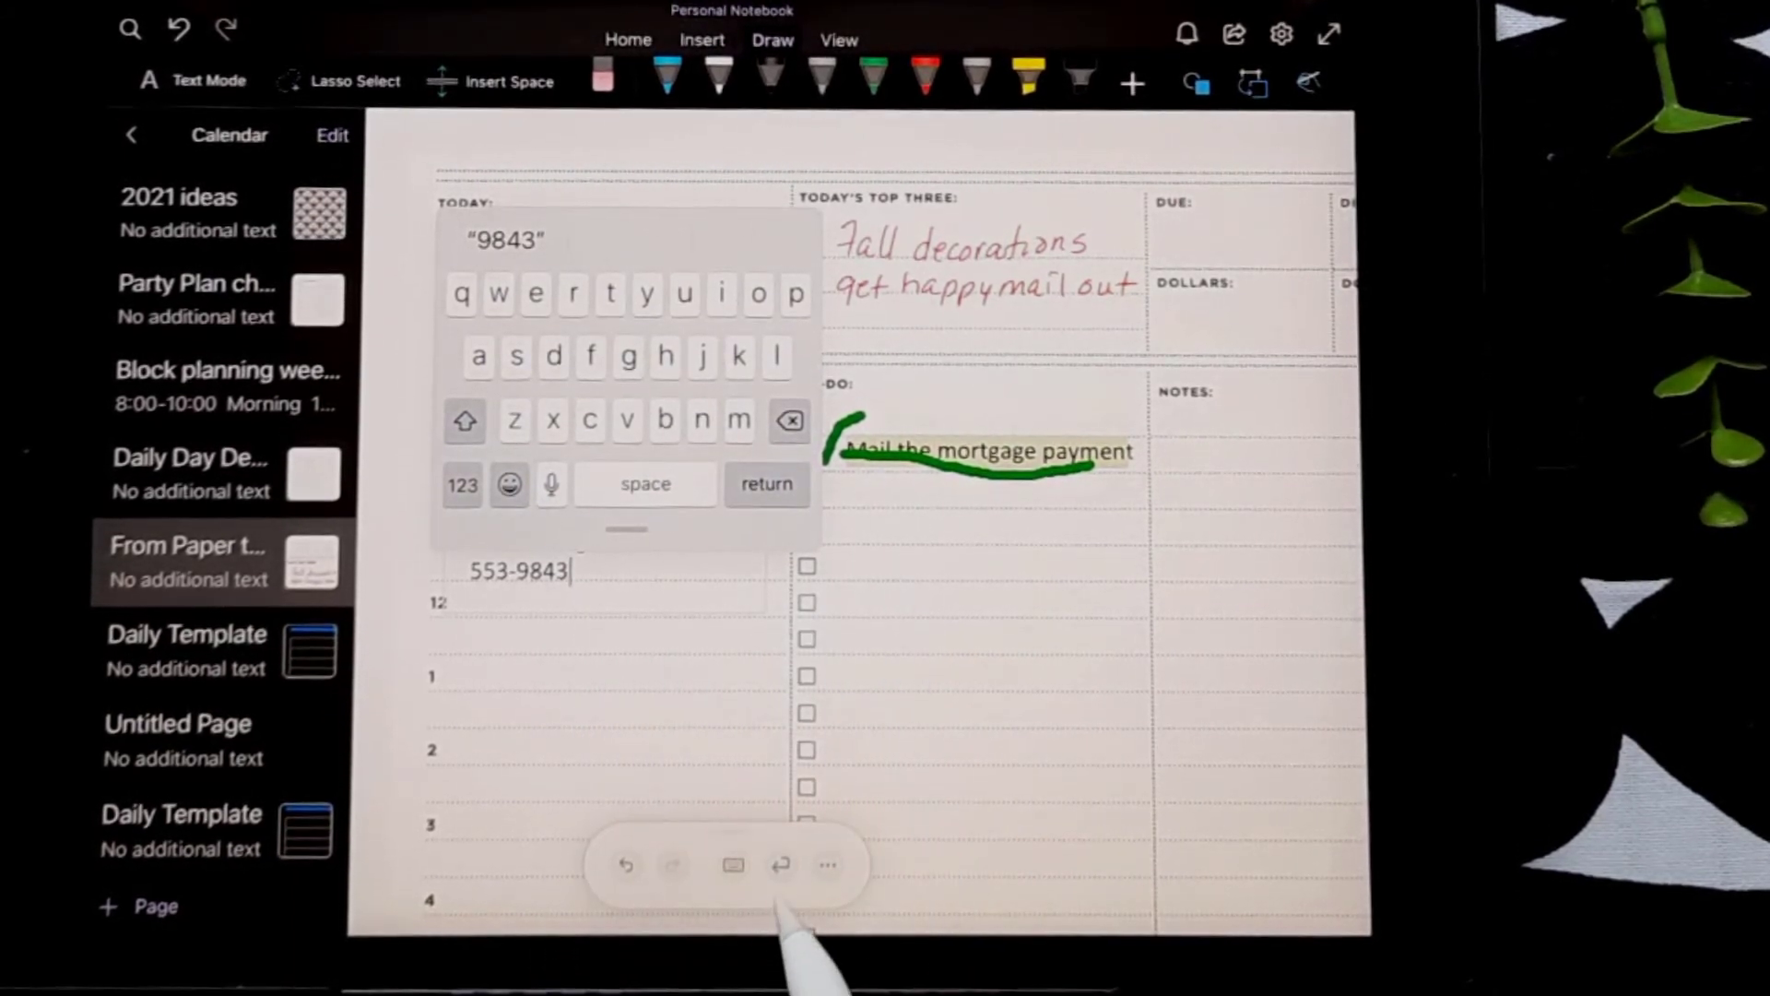
pyautogui.click(781, 864)
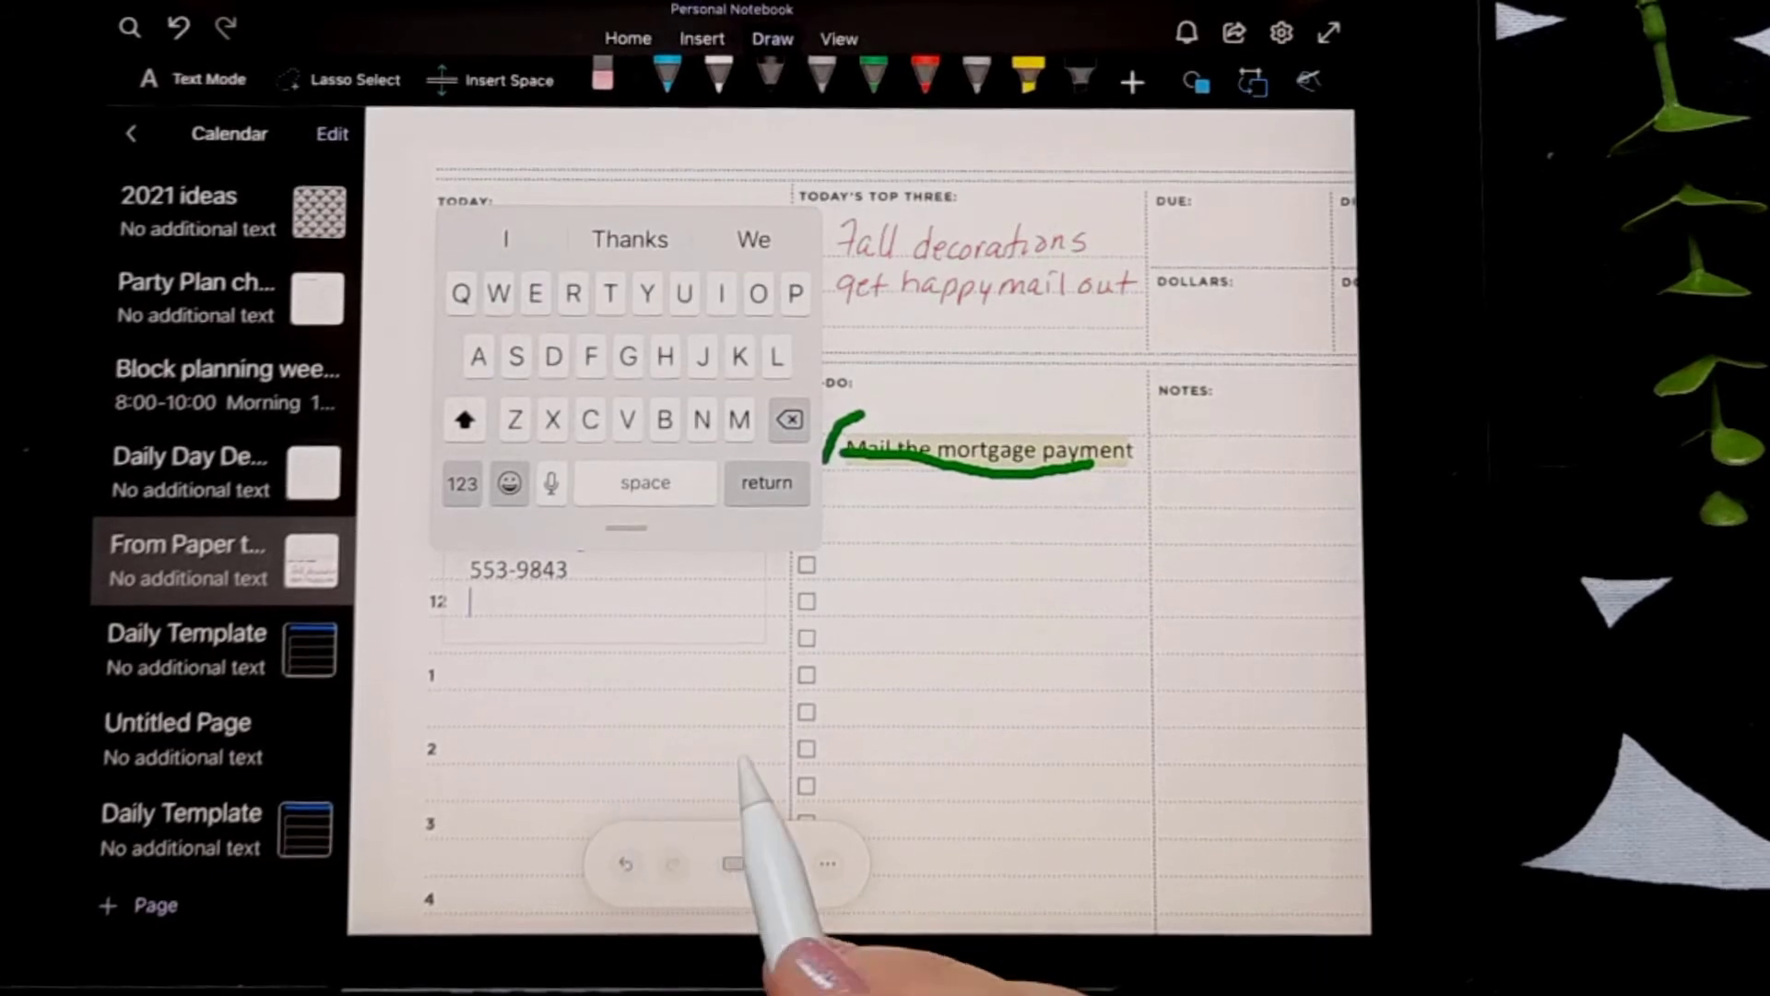
pyautogui.write('D')
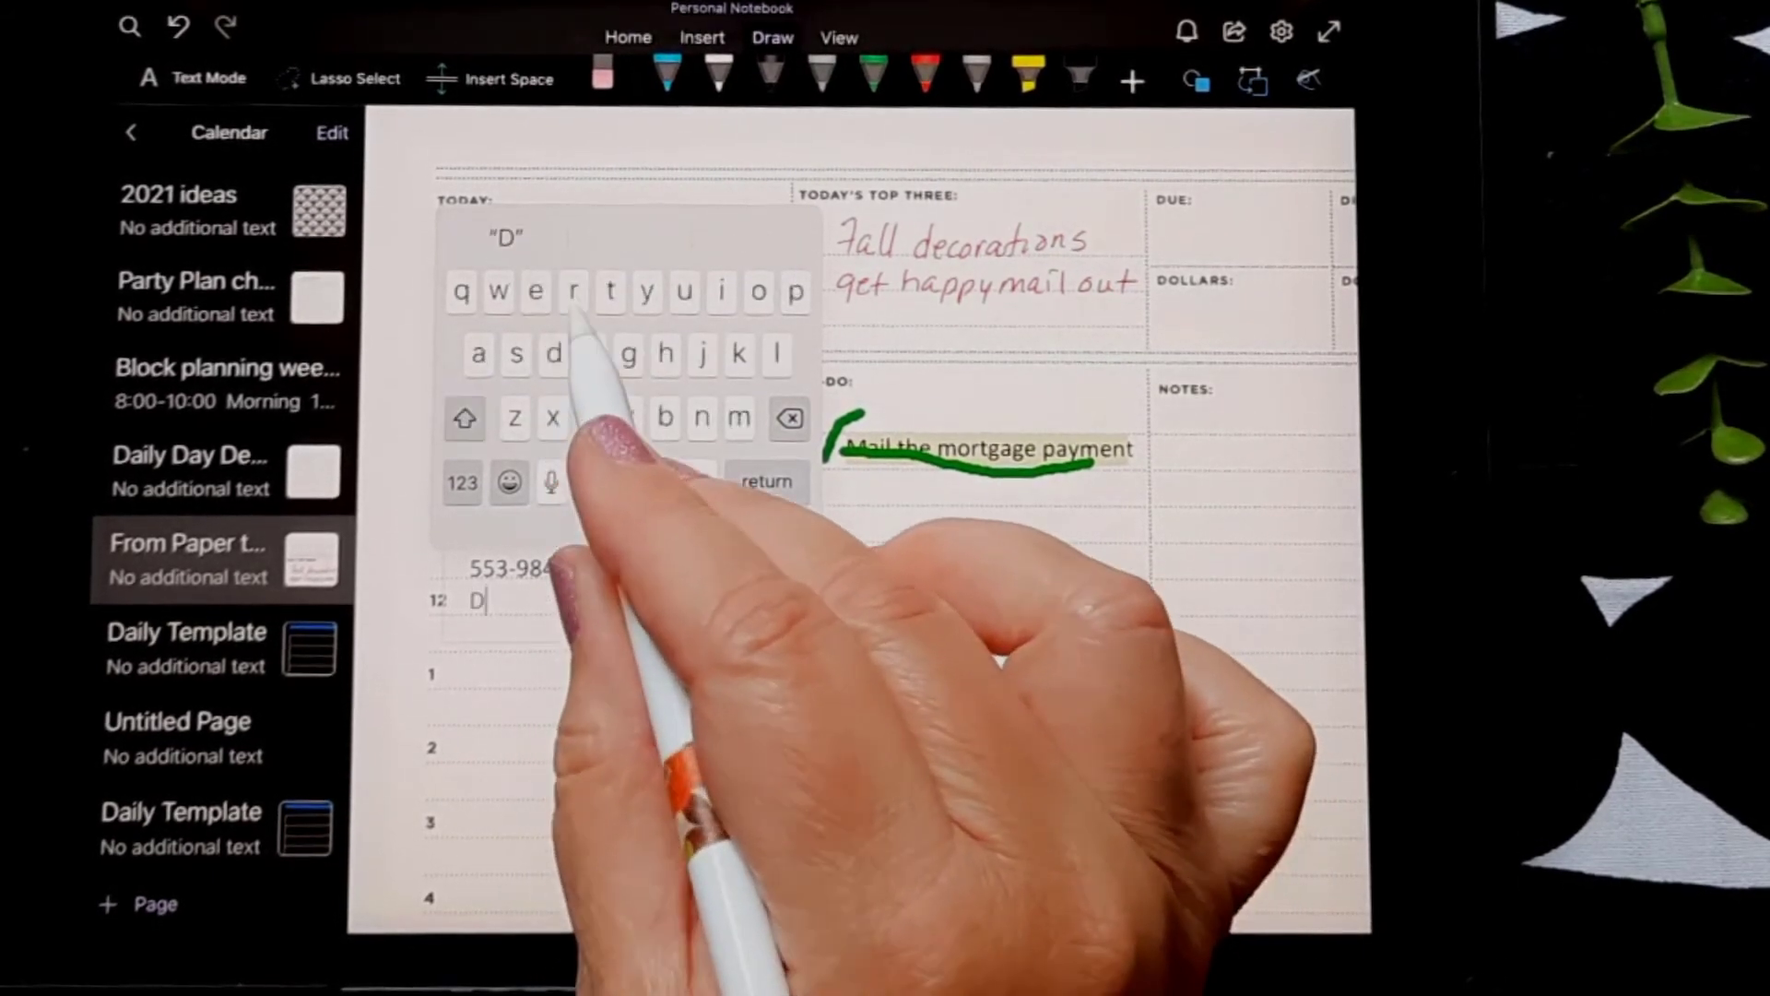
pyautogui.write('r')
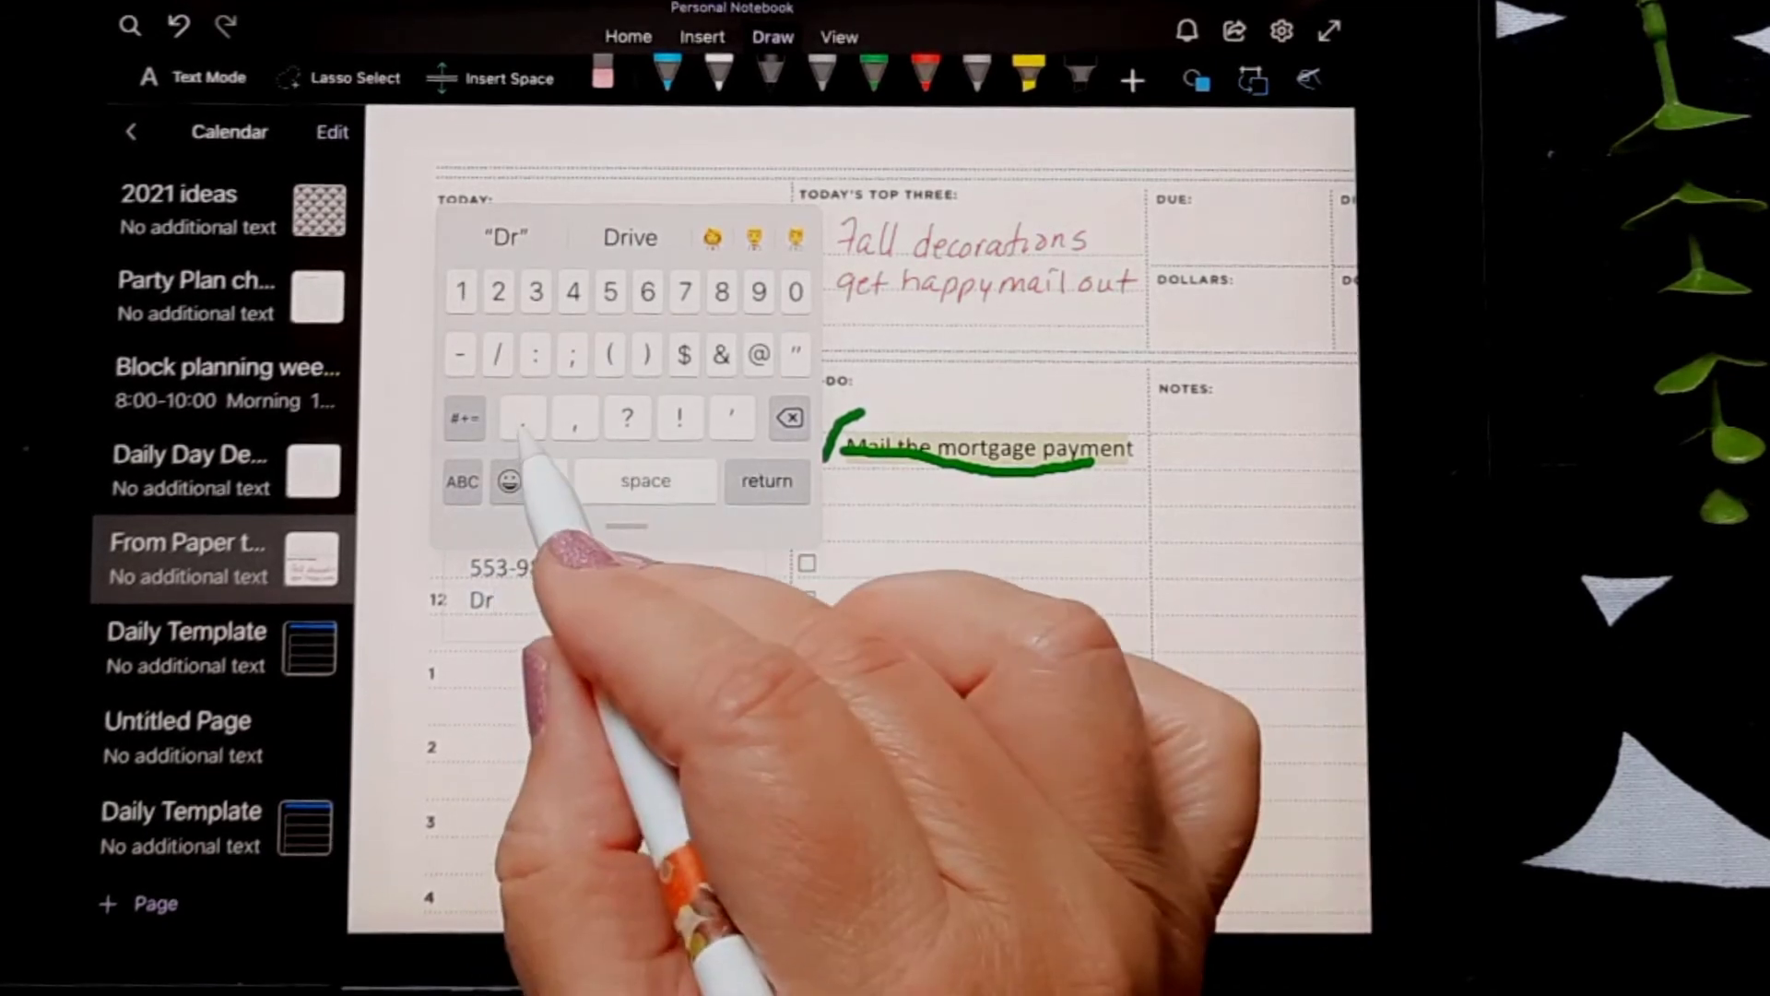
pyautogui.write('. J')
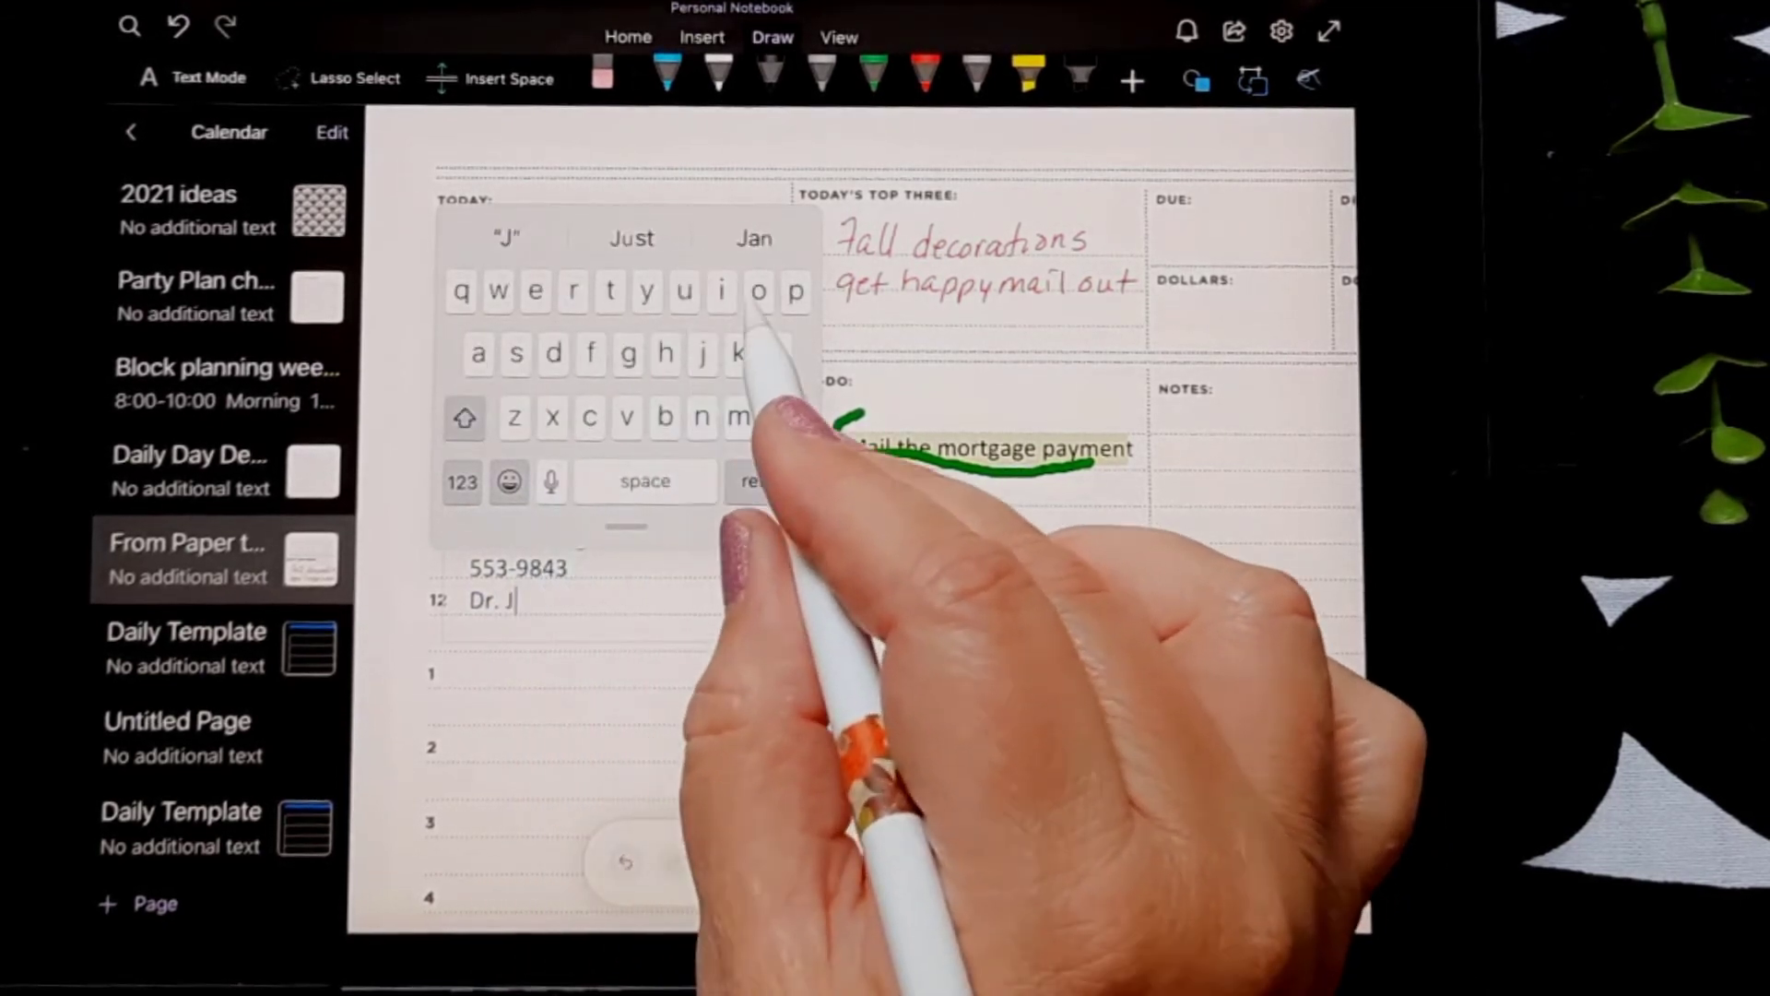
pyautogui.write('ones')
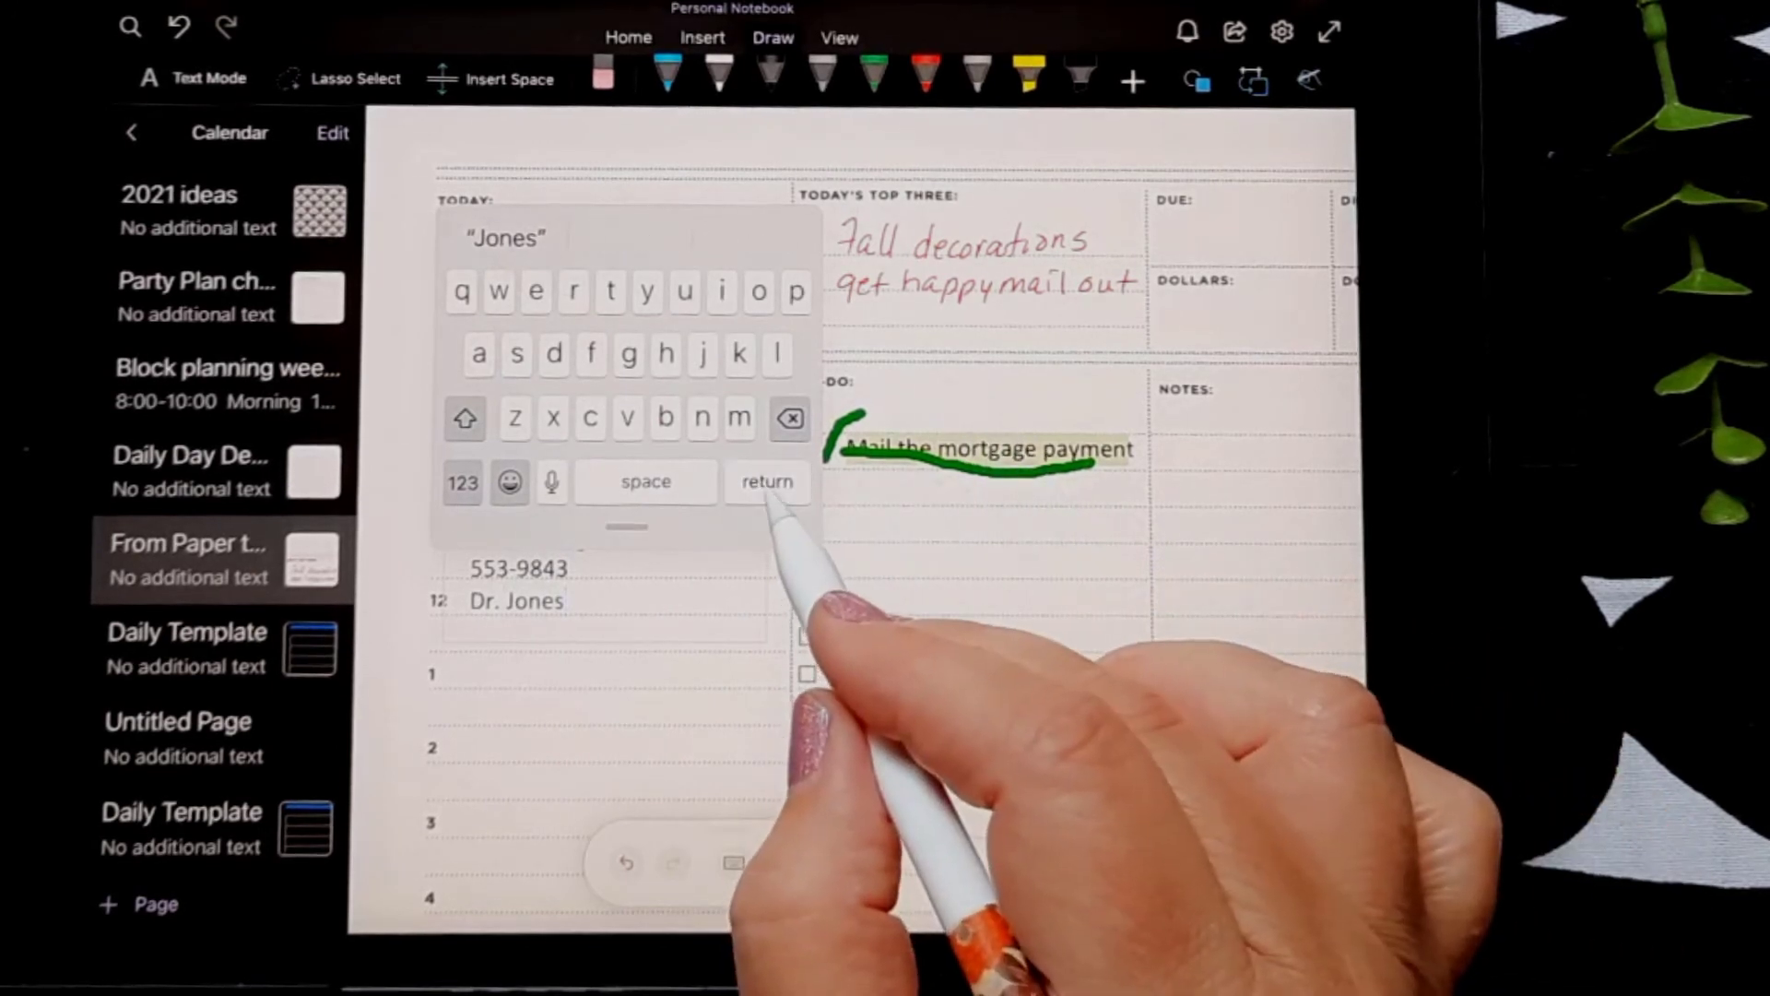
pyautogui.press('Return')
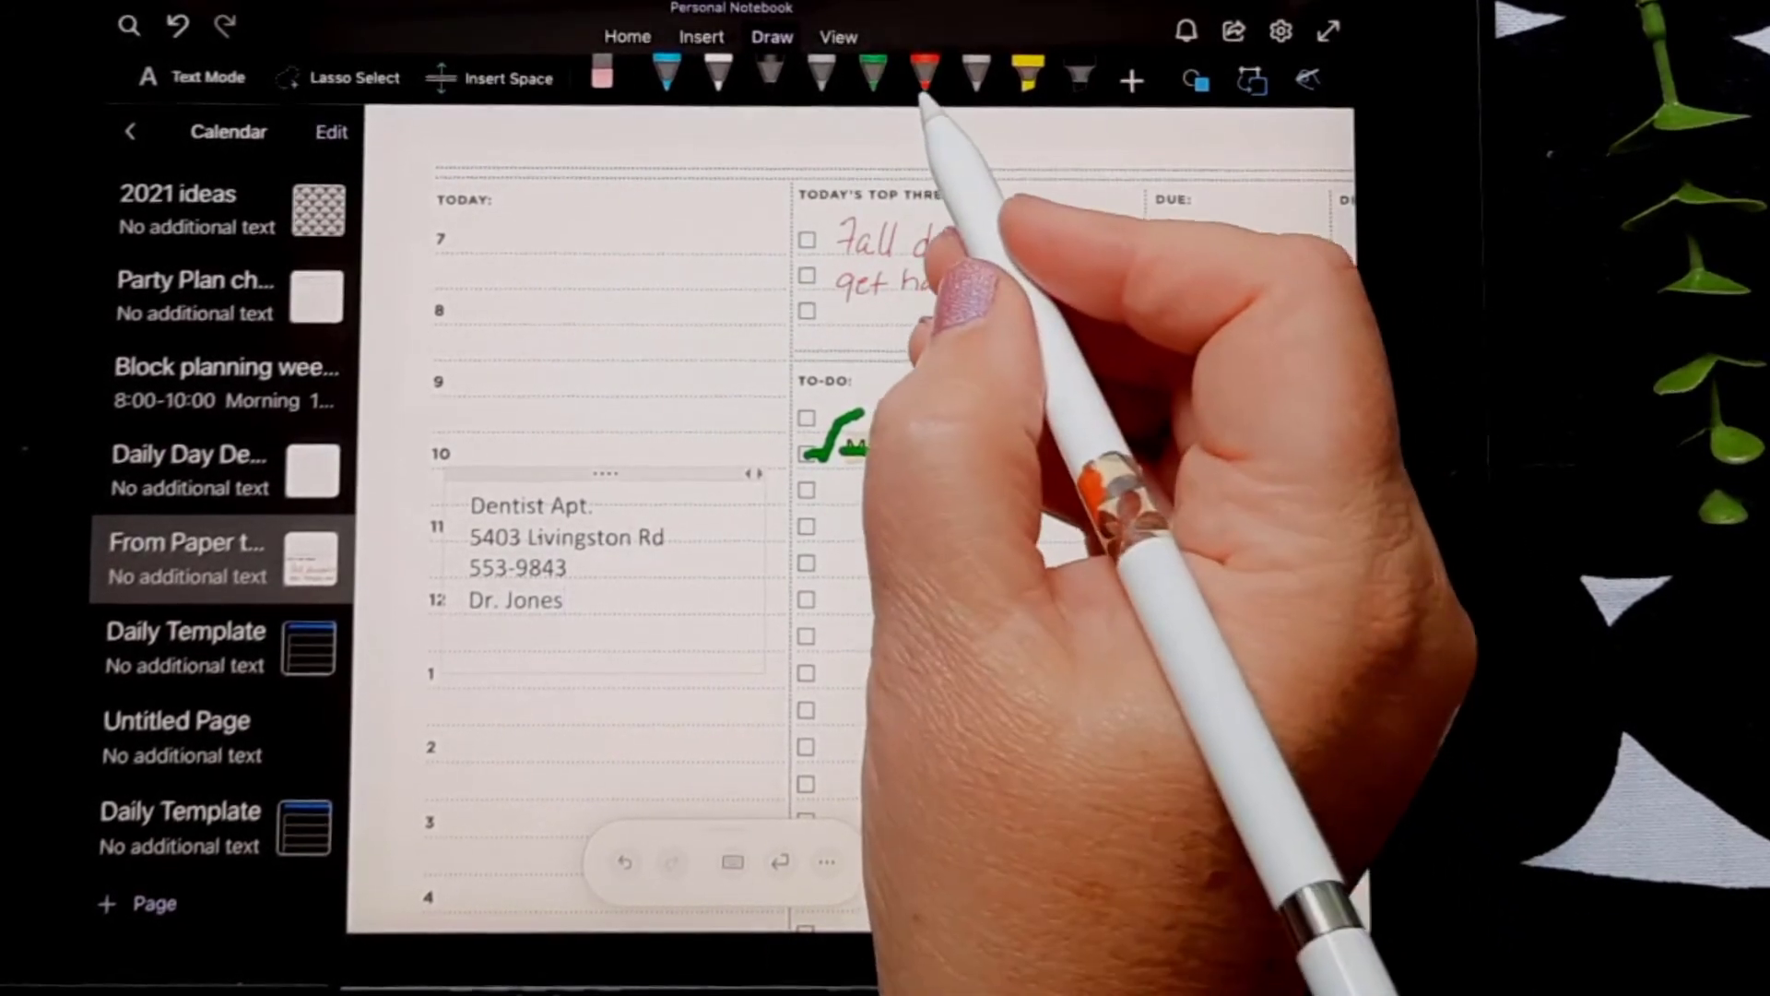
# Step: Handwrite a lunch appointment in red pen at 1 o'clock and tick four empty To-Do checkboxes
pyautogui.click(924, 88)
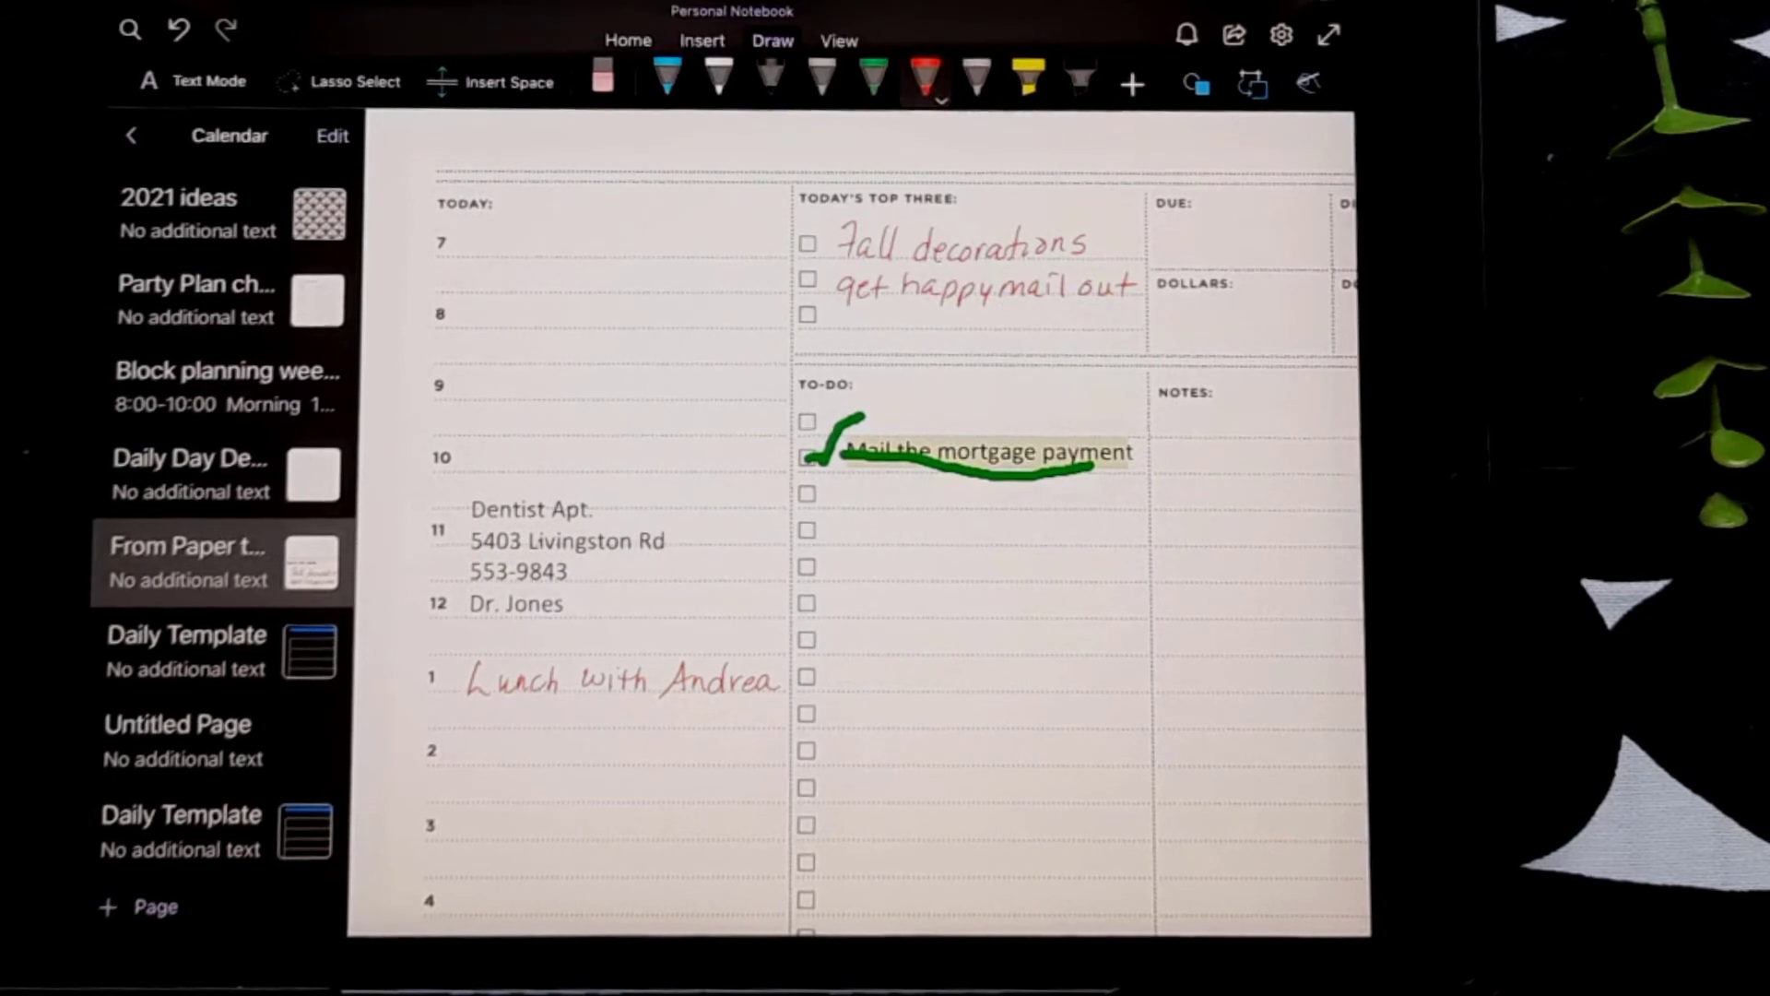
pyautogui.scroll(-3, 857, 535)
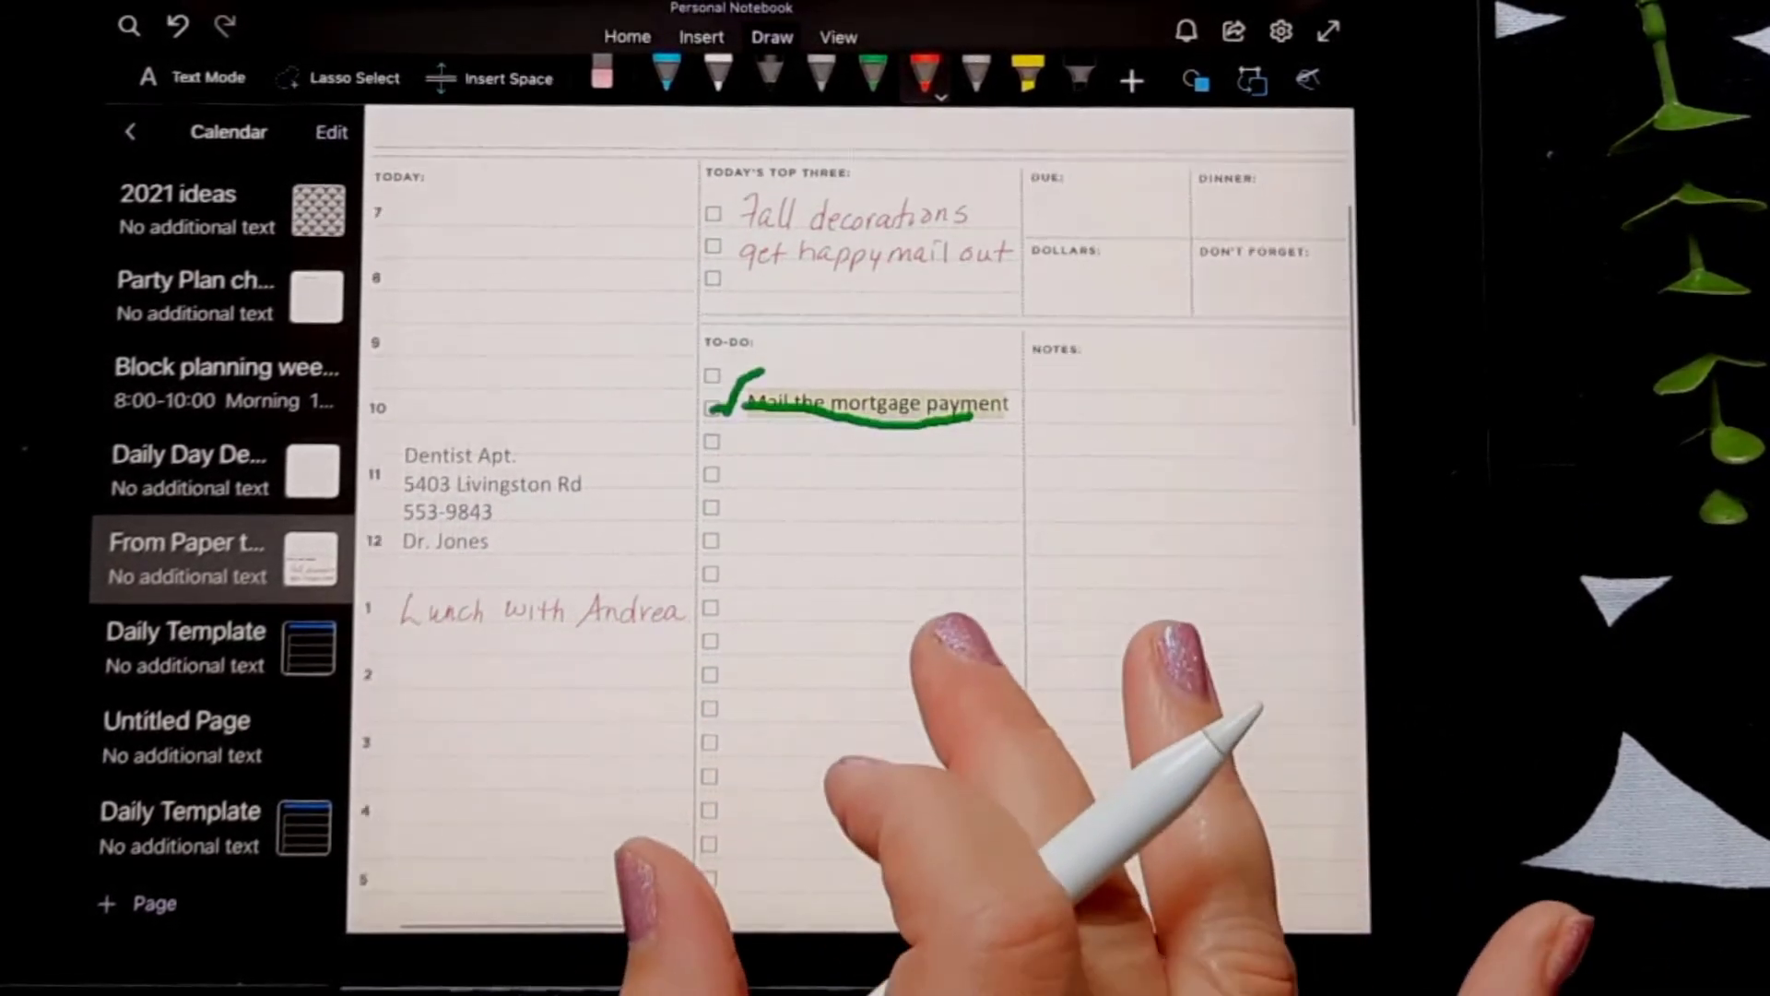
pyautogui.scroll(-3, 922, 553)
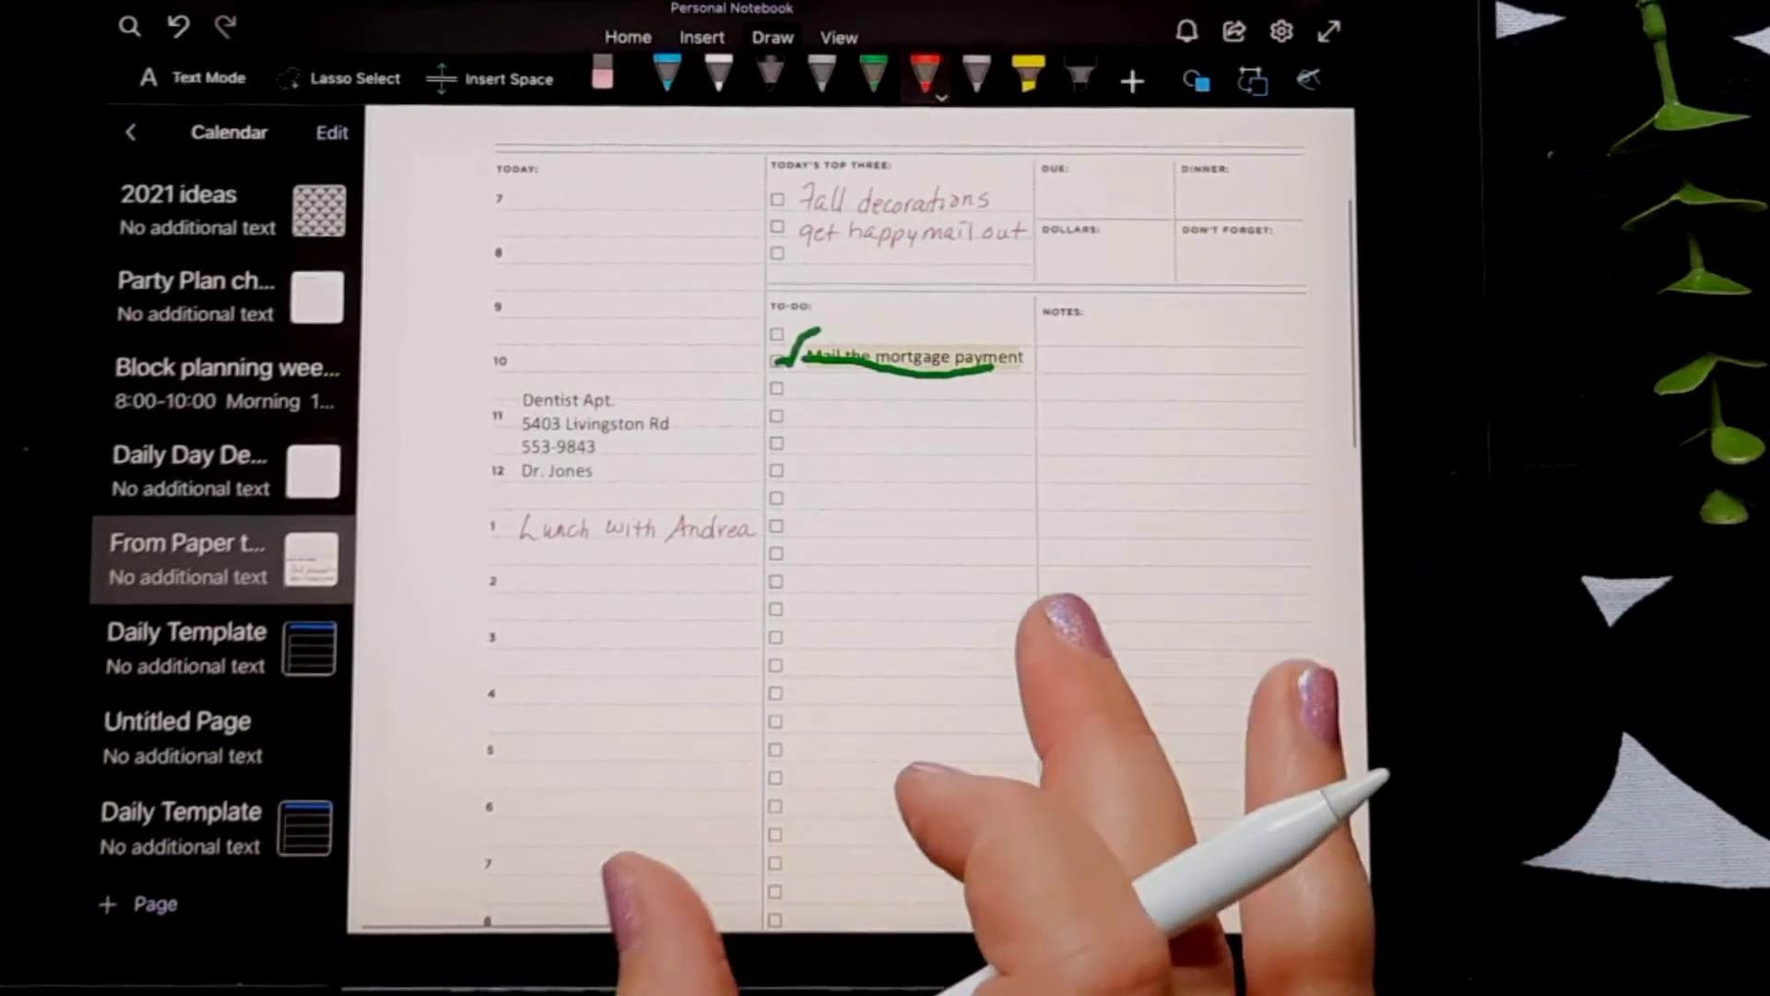
pyautogui.scroll(-2, 922, 553)
pyautogui.scroll(1, 922, 553)
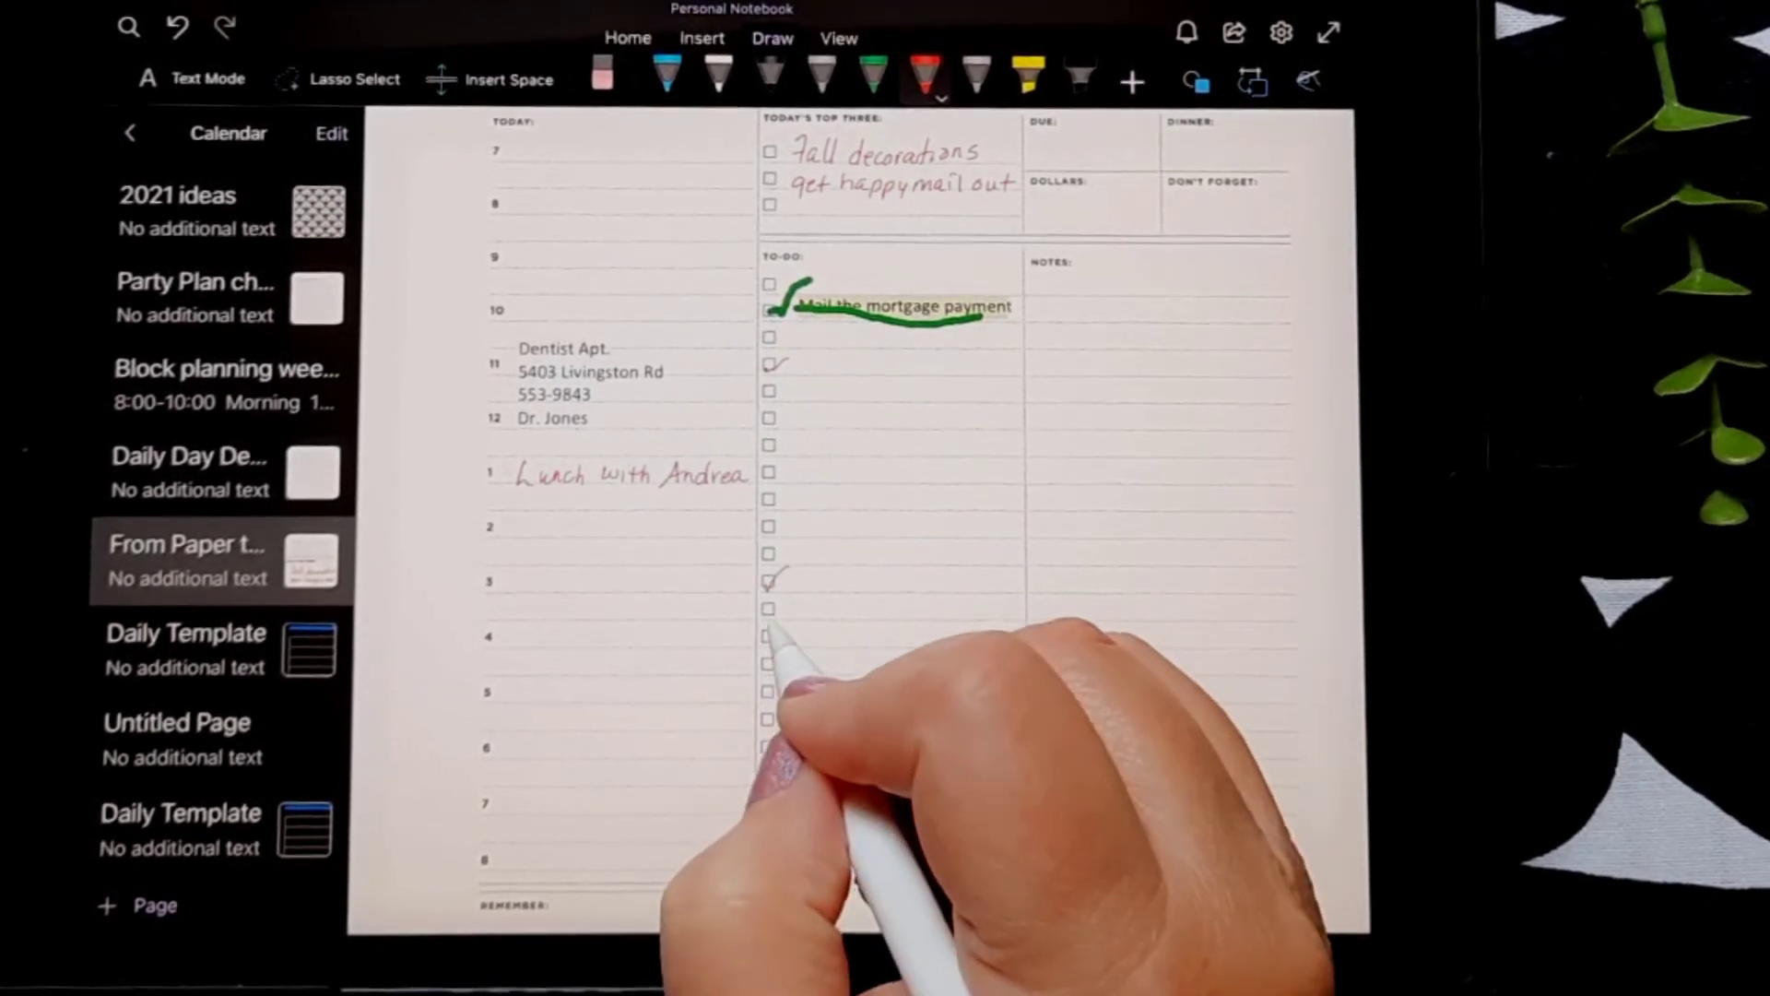
pyautogui.moveTo(765, 634); pyautogui.dragTo(785, 625)
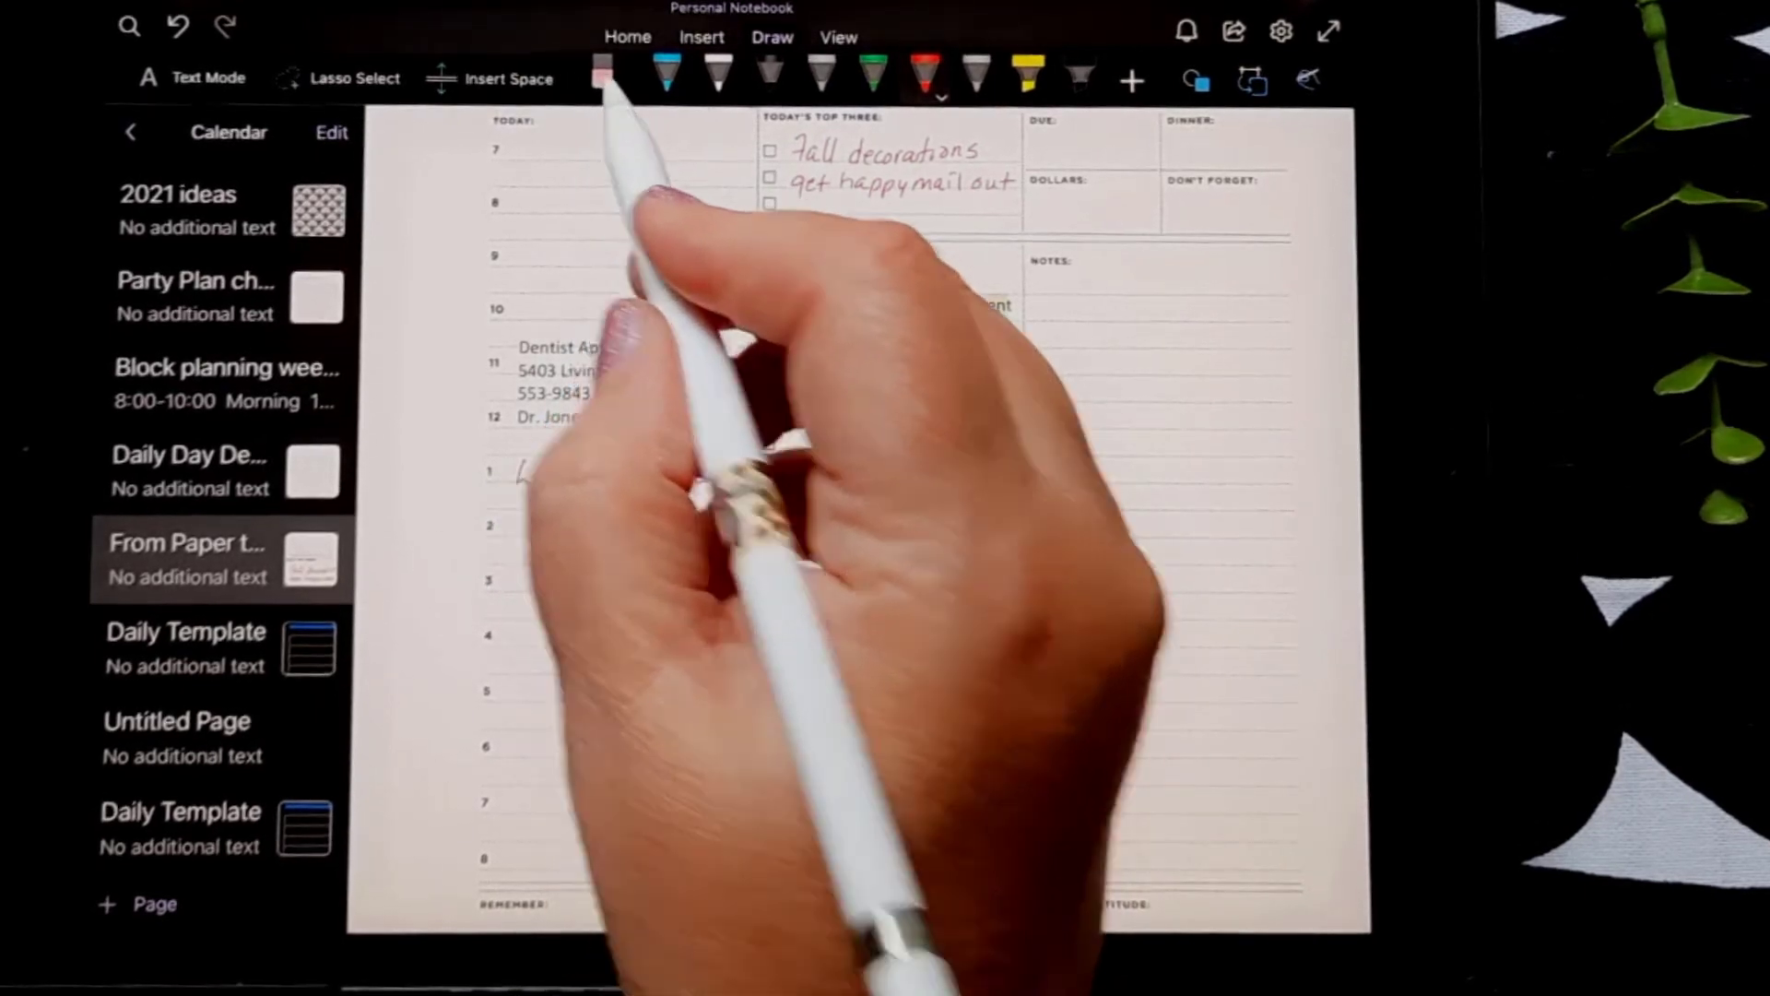
# Step: Replace the green strike-through on the mortgage to-do with a thin red line and handwrite "Dr. says that I need xrays" under Notes
pyautogui.click(603, 75)
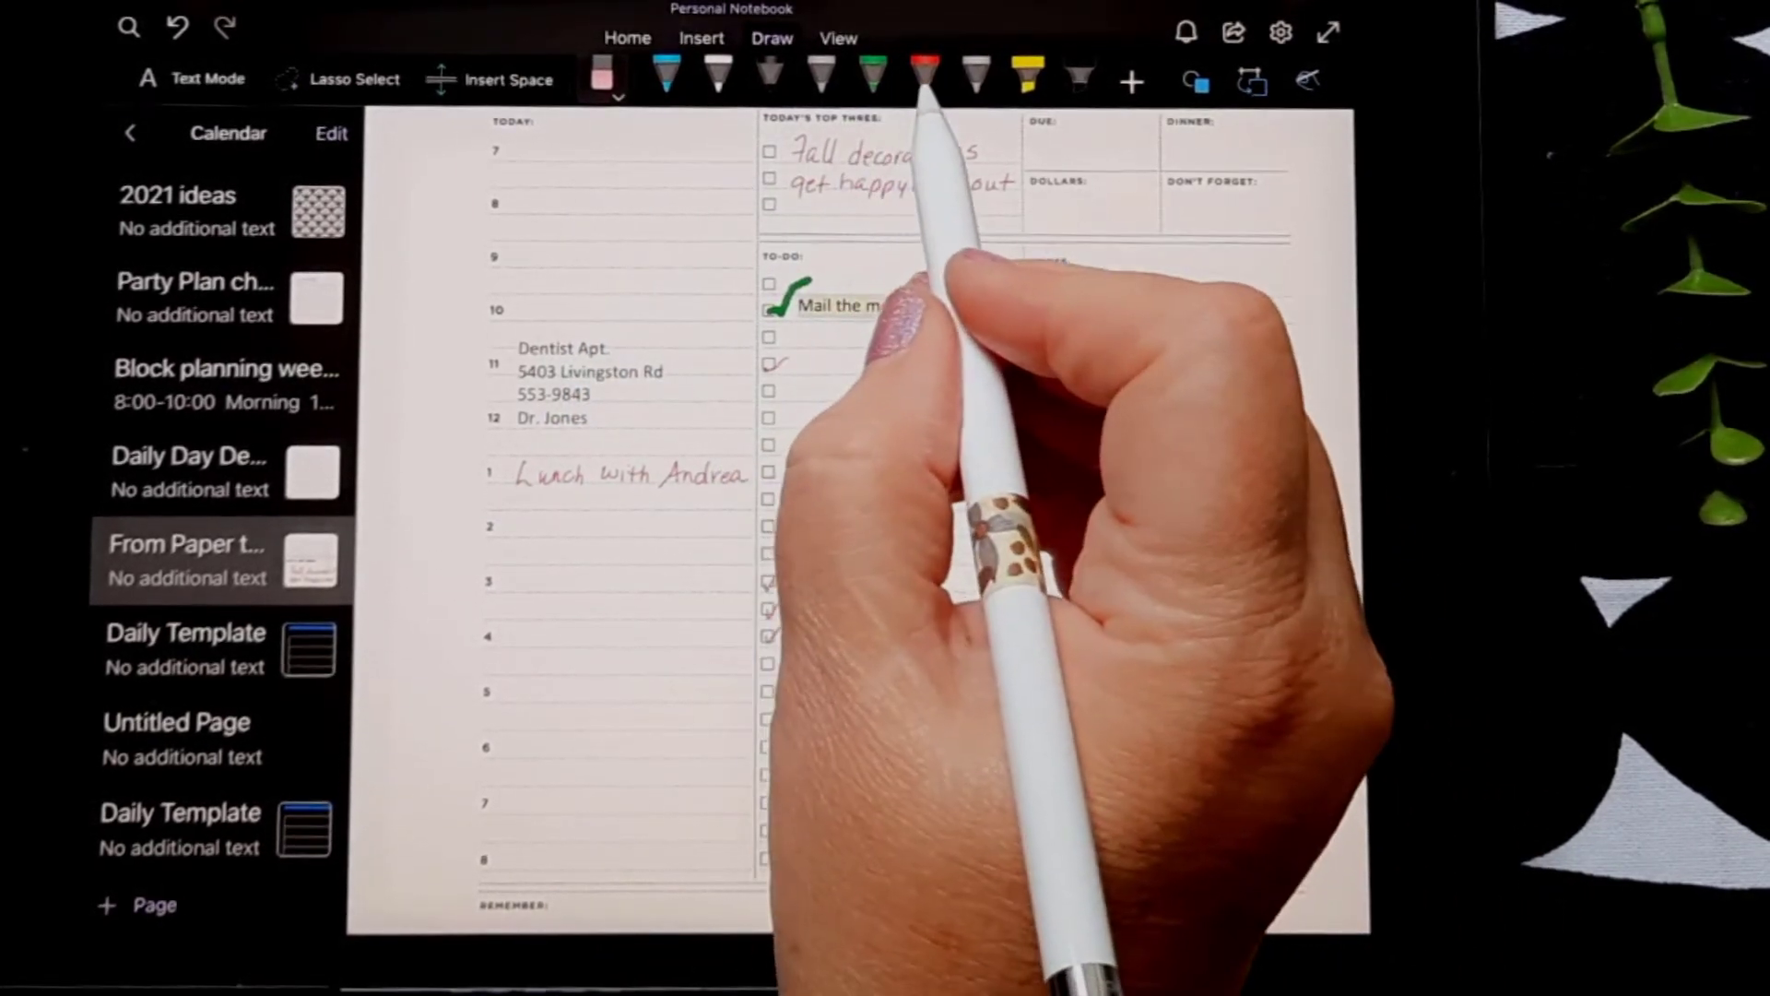
pyautogui.click(925, 76)
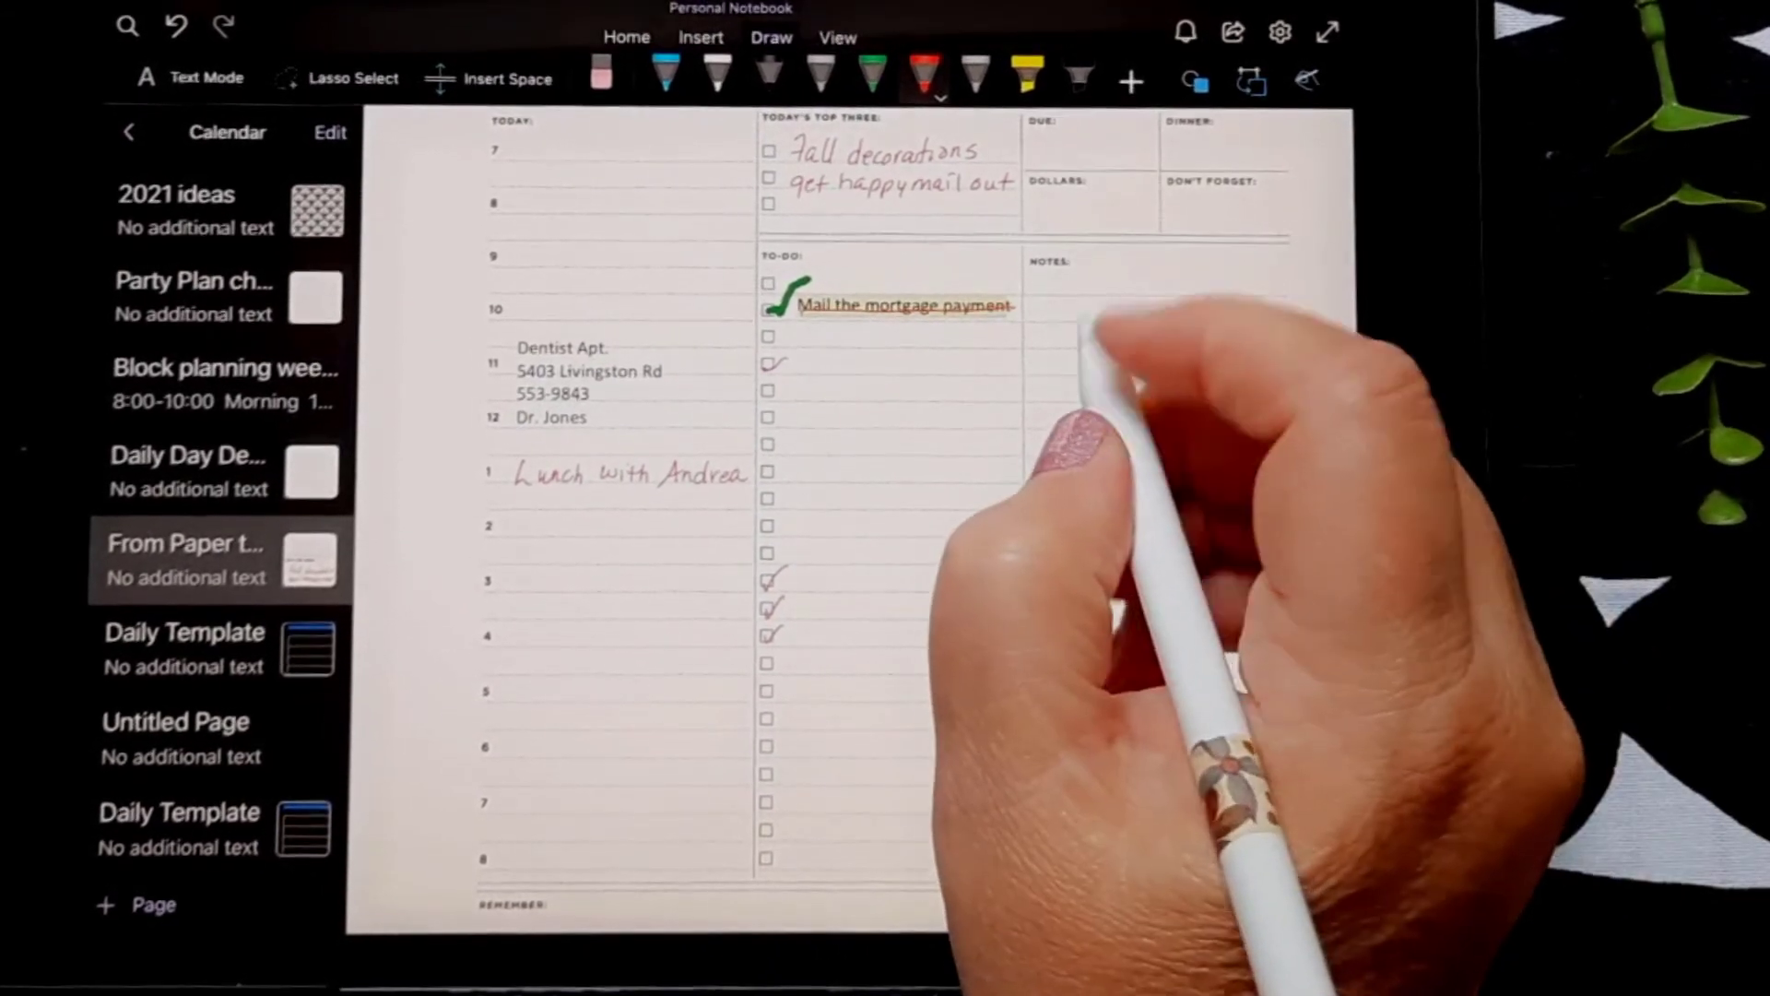
pyautogui.moveTo(1042, 349)
pyautogui.mouseDown()
pyautogui.moveTo(1120, 362)
pyautogui.moveTo(1256, 339)
pyautogui.mouseUp()
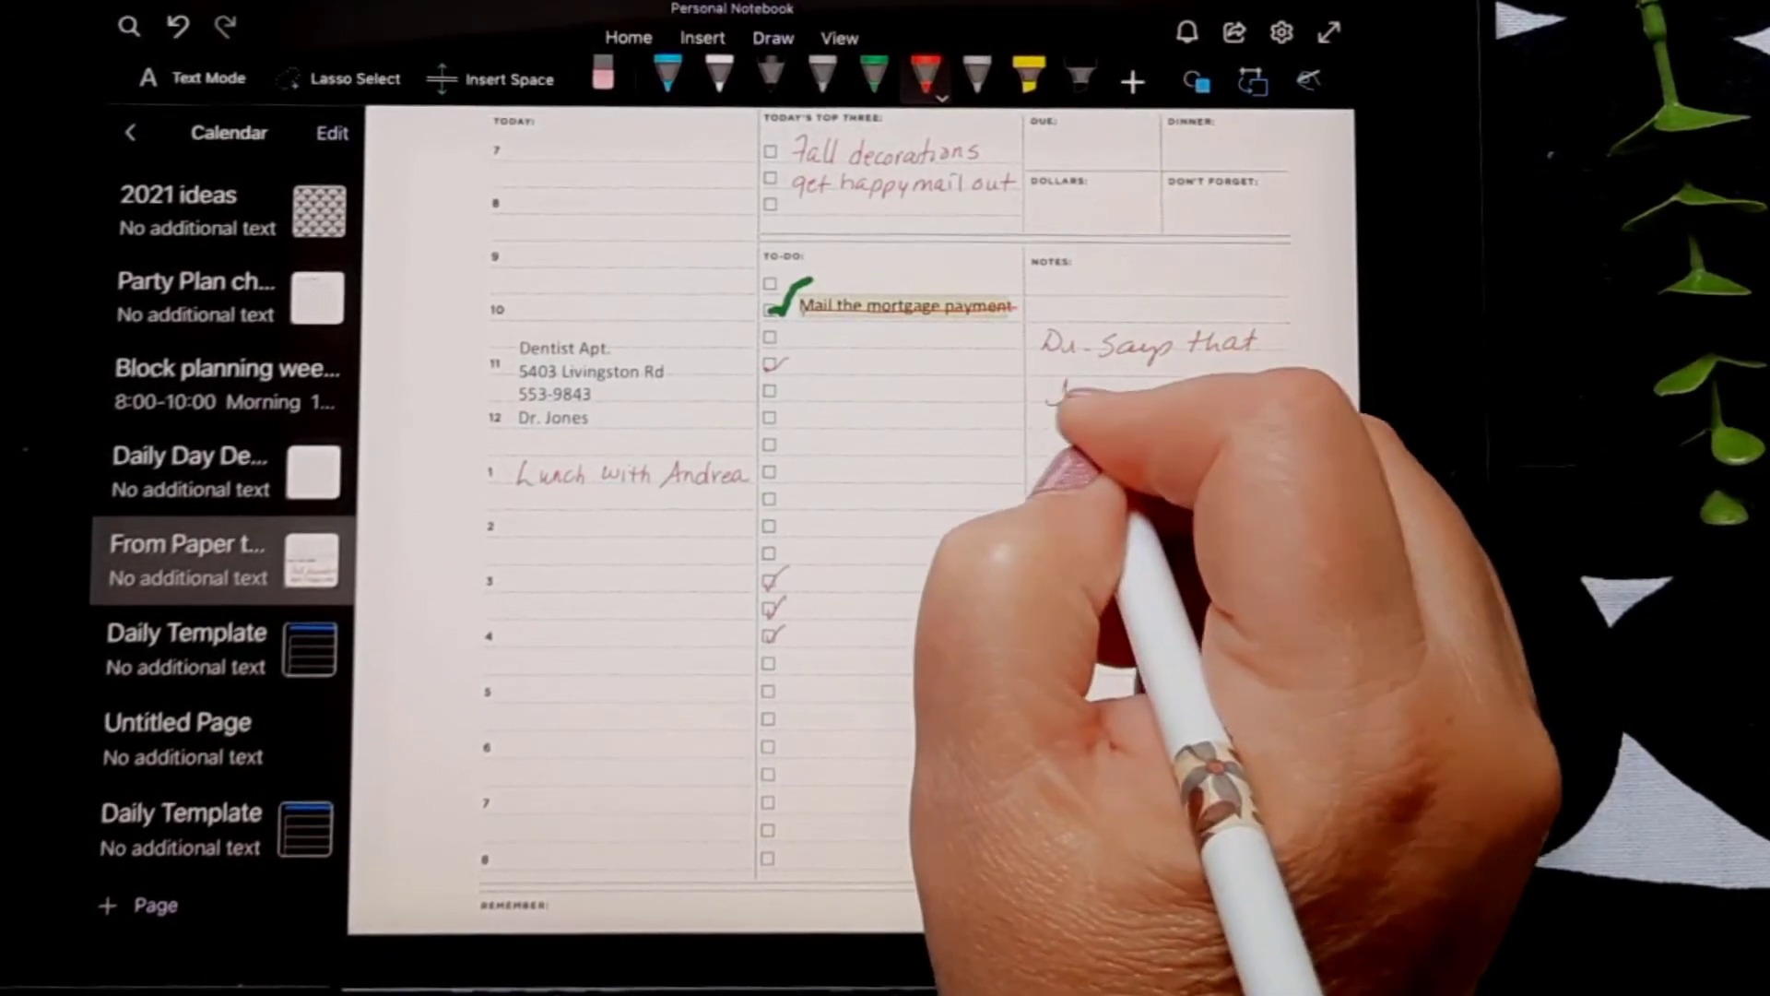
pyautogui.moveTo(1047, 387); pyautogui.dragTo(1263, 394)
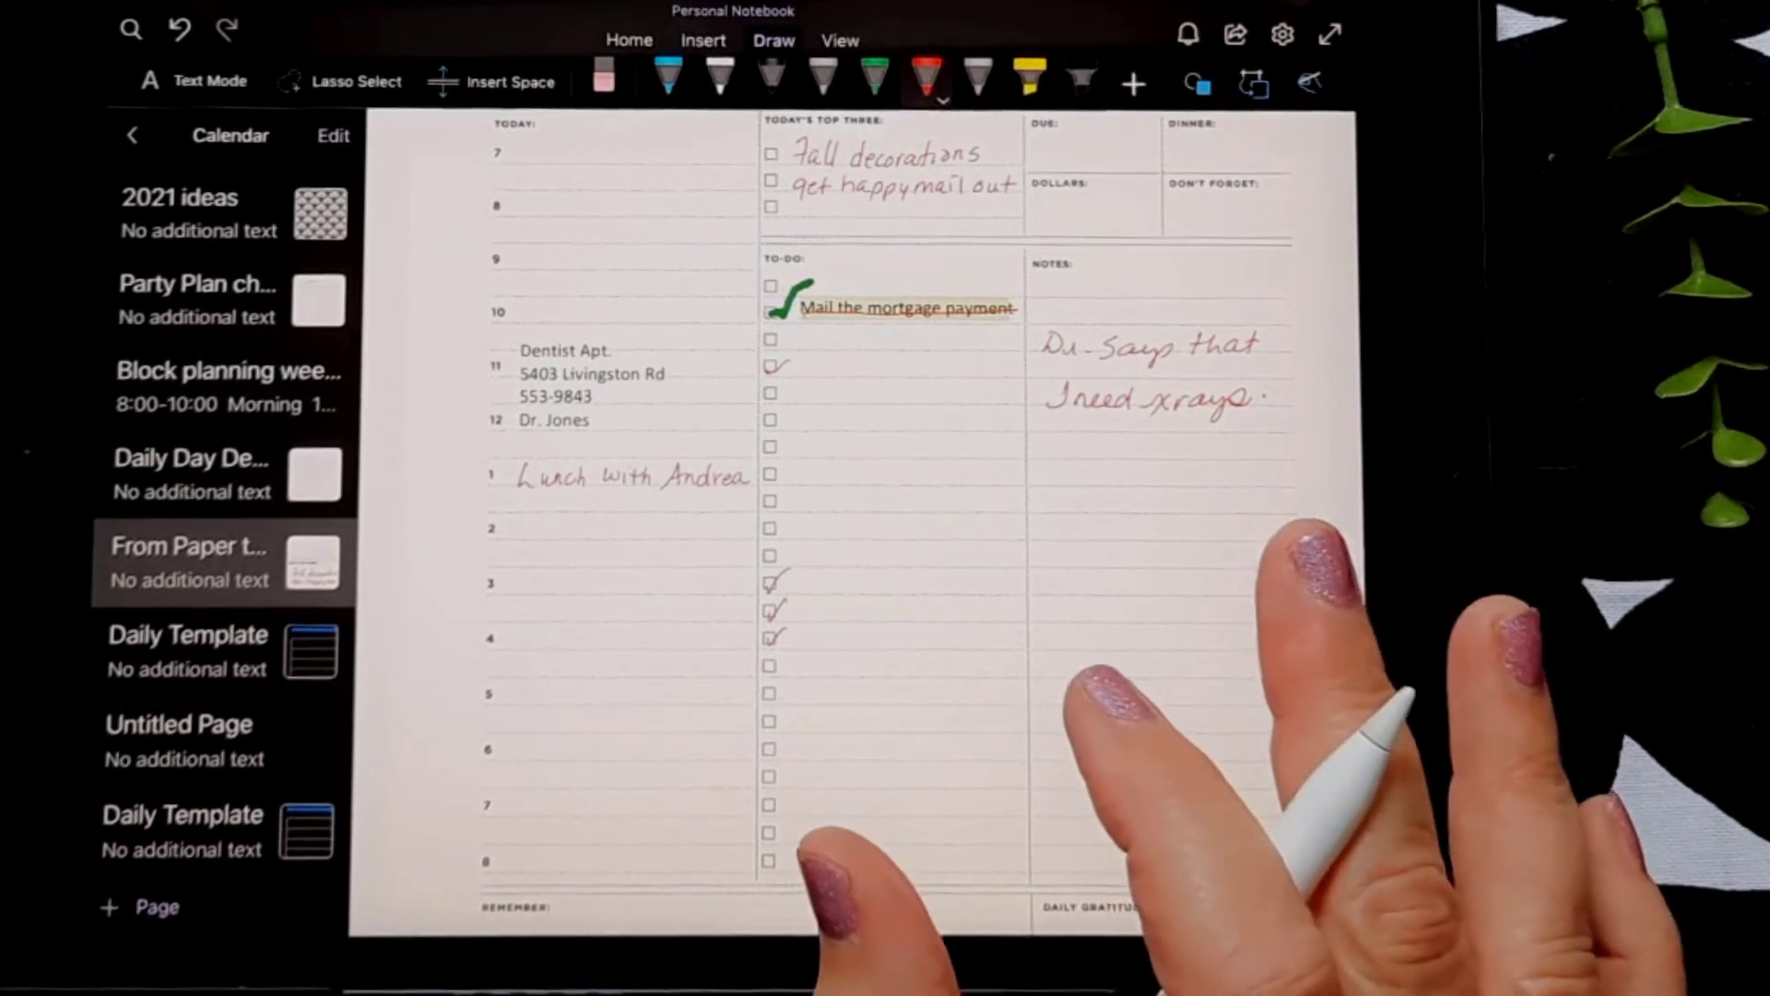
# Step: Enter "pick up dogs" after the 11 in the Today column of the typed planner table
pyautogui.scroll(-3, 857, 516)
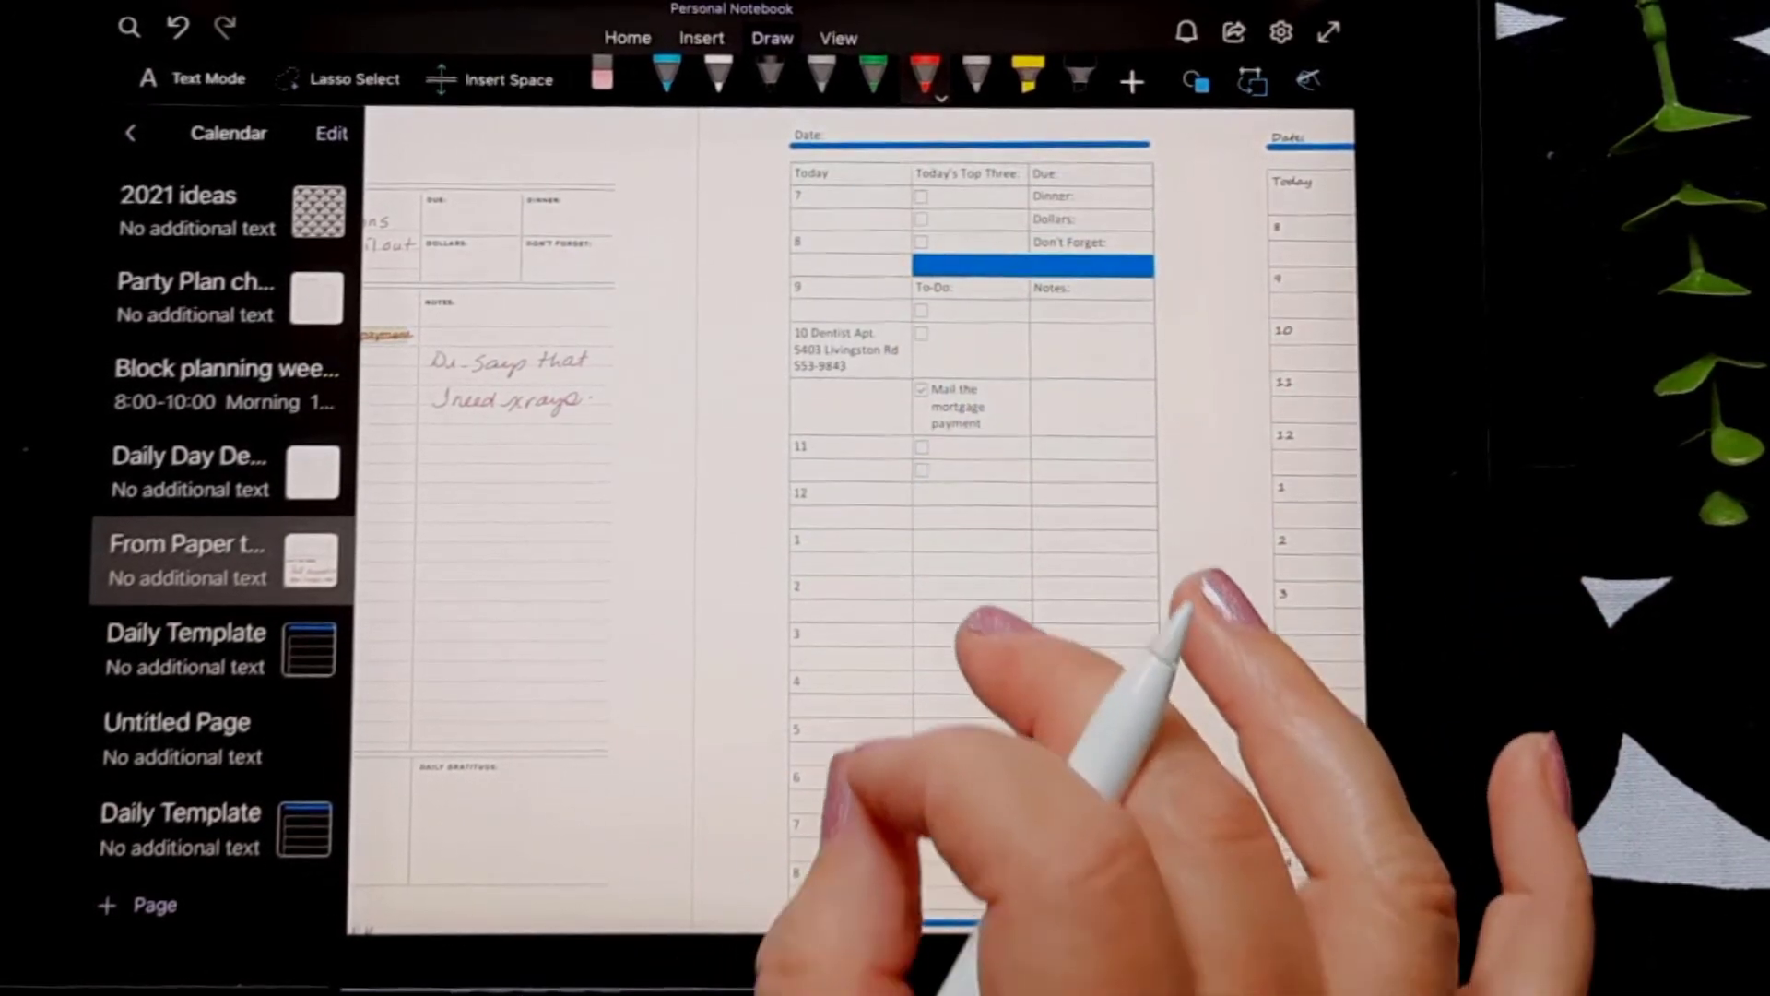
pyautogui.scroll(5, 959, 599)
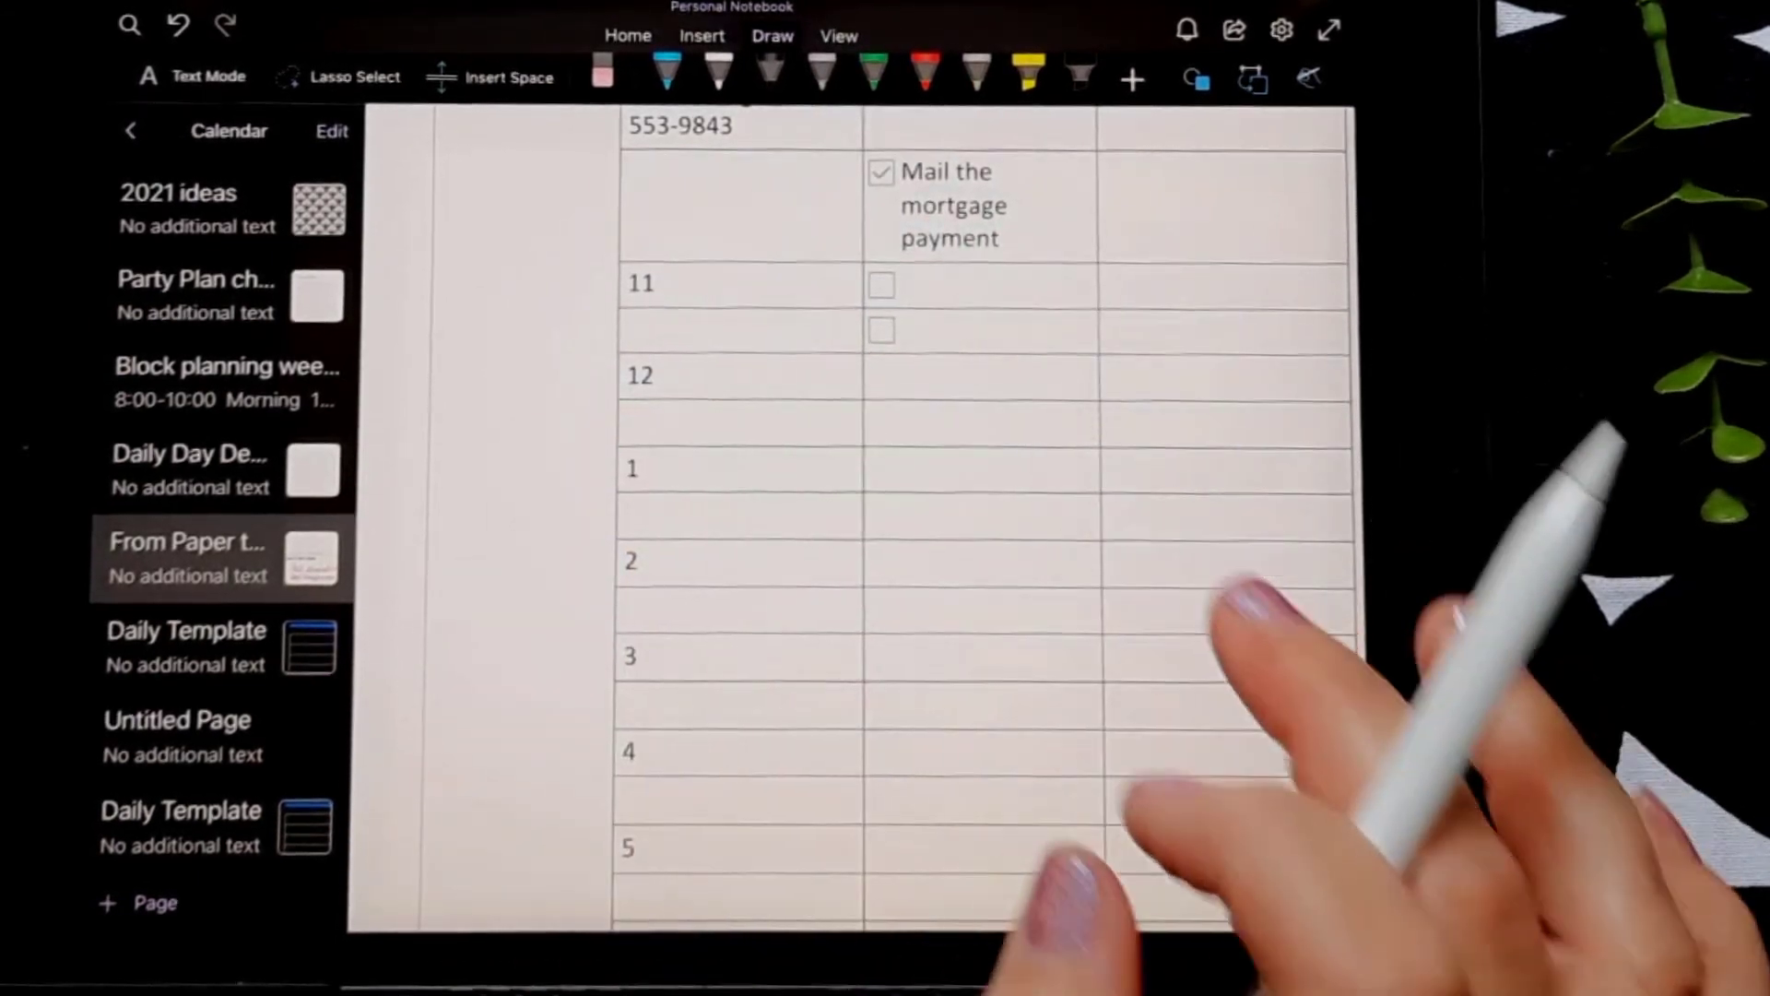
pyautogui.click(654, 286)
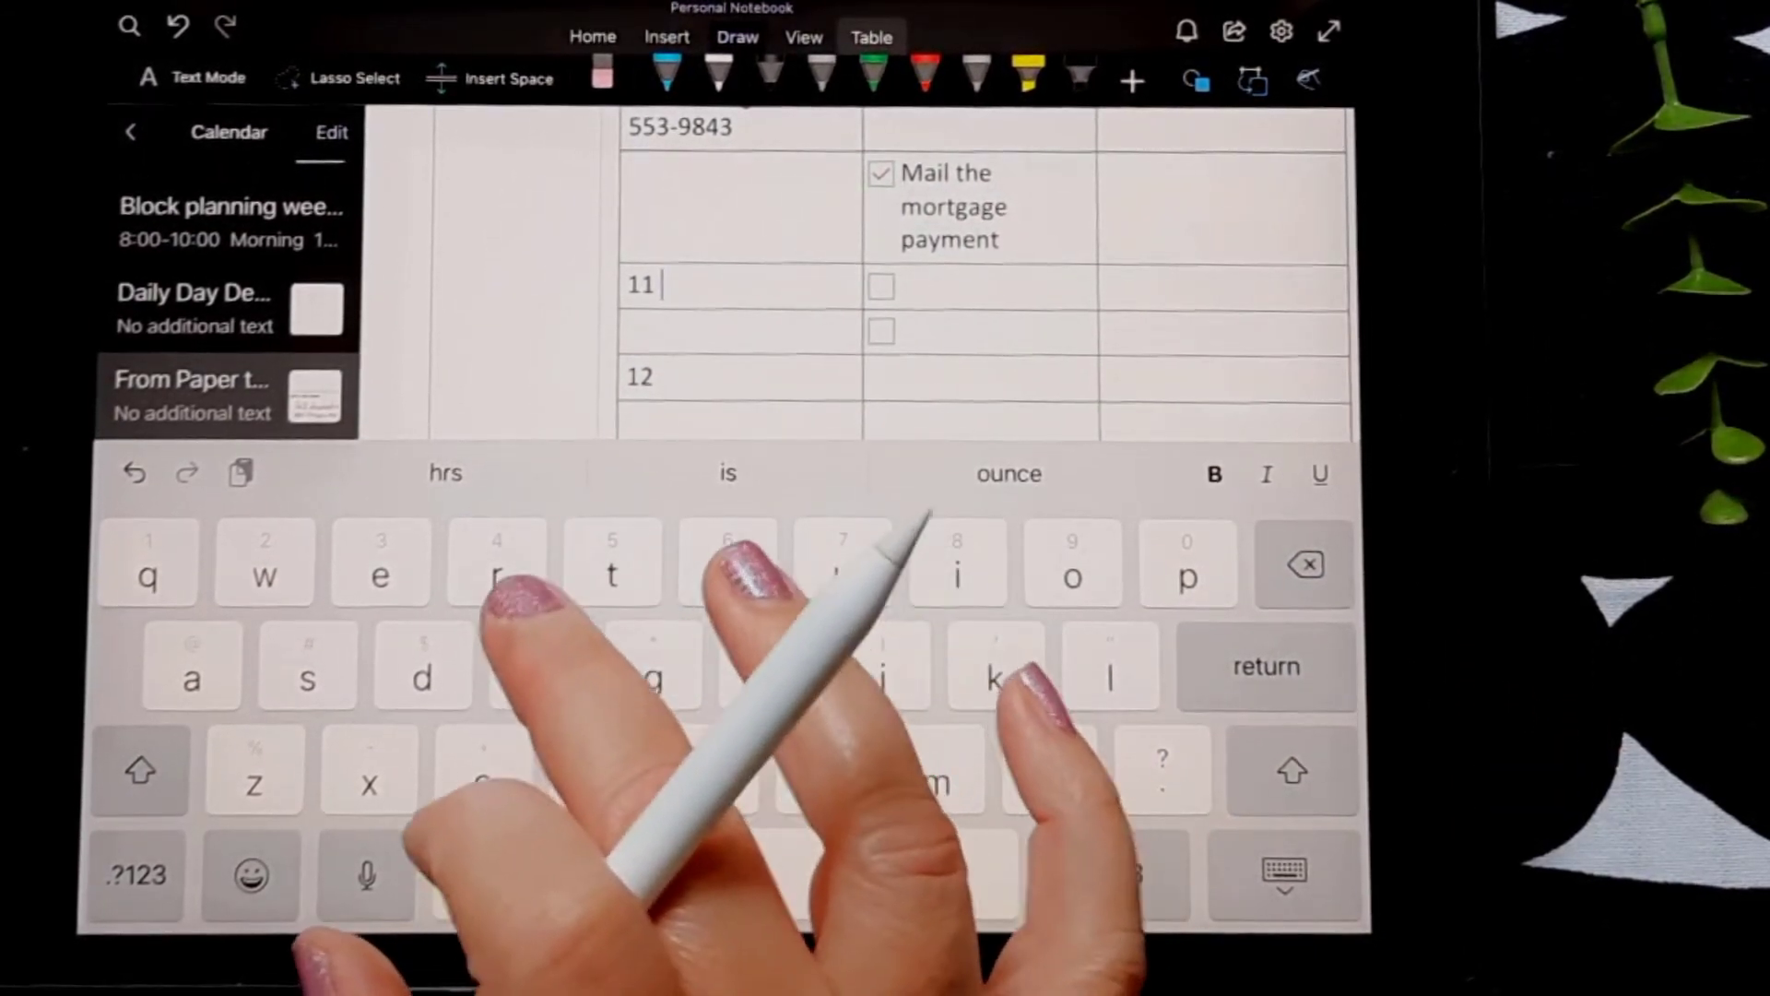
pyautogui.write('pi')
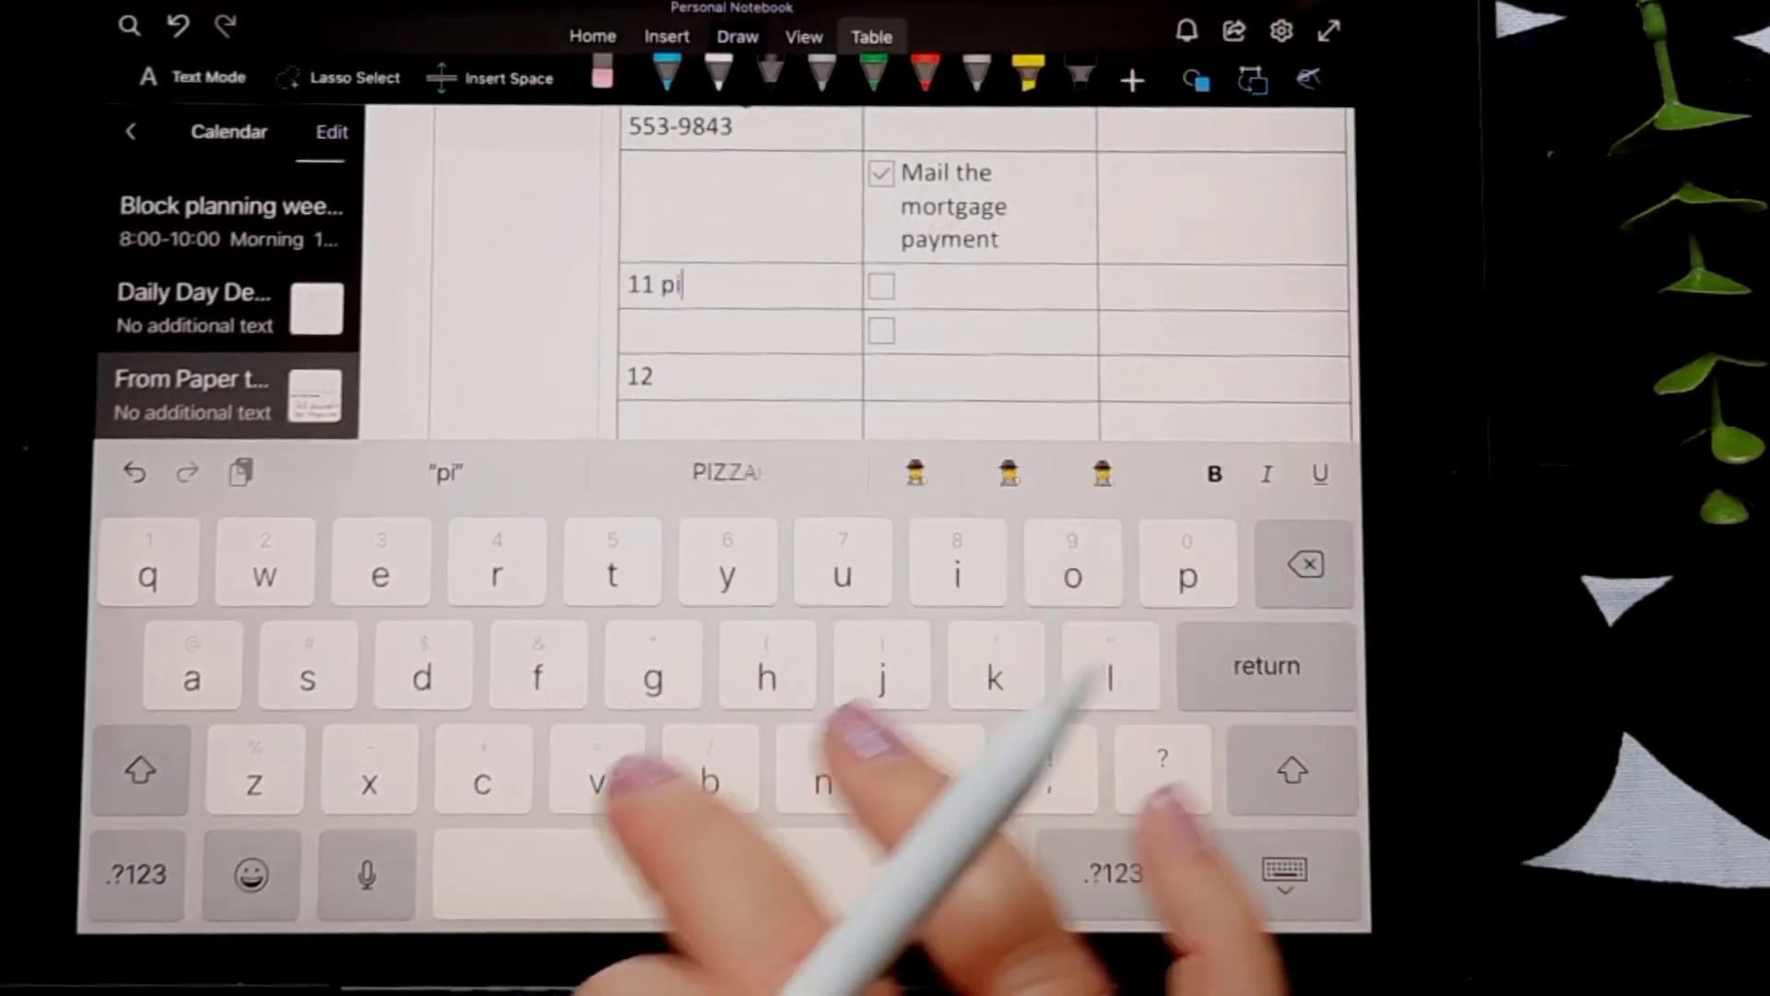
pyautogui.write('ck up')
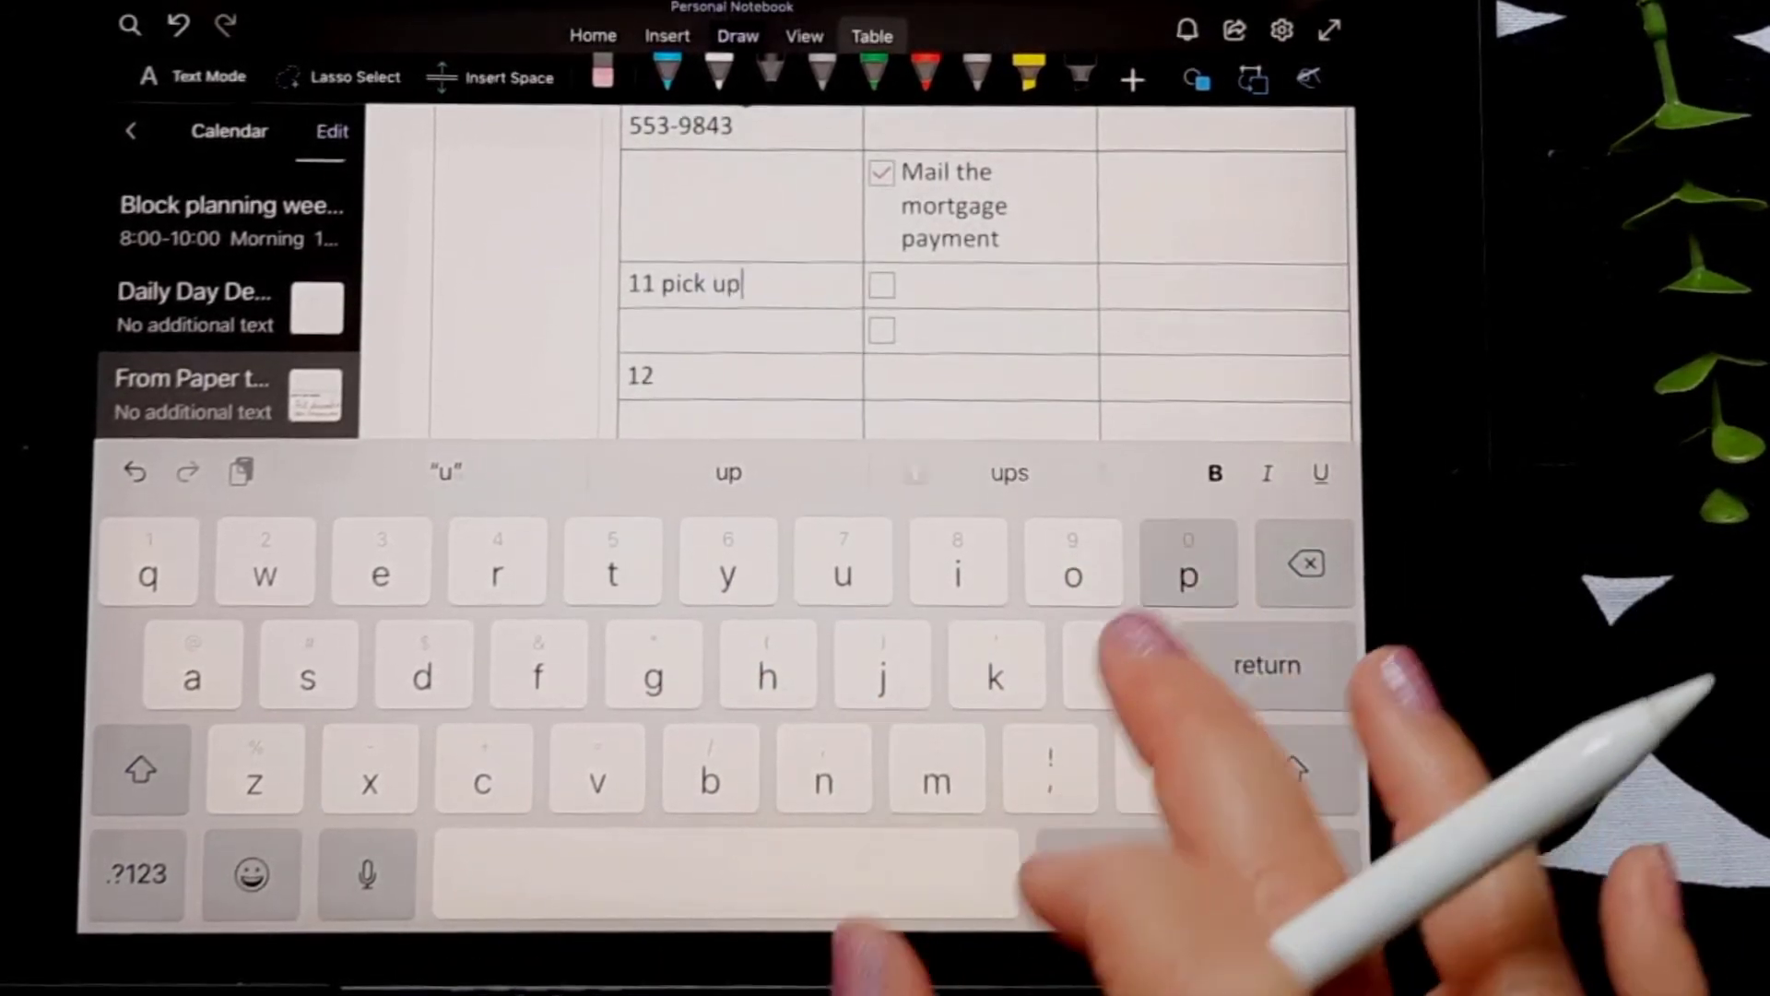
pyautogui.write(' d')
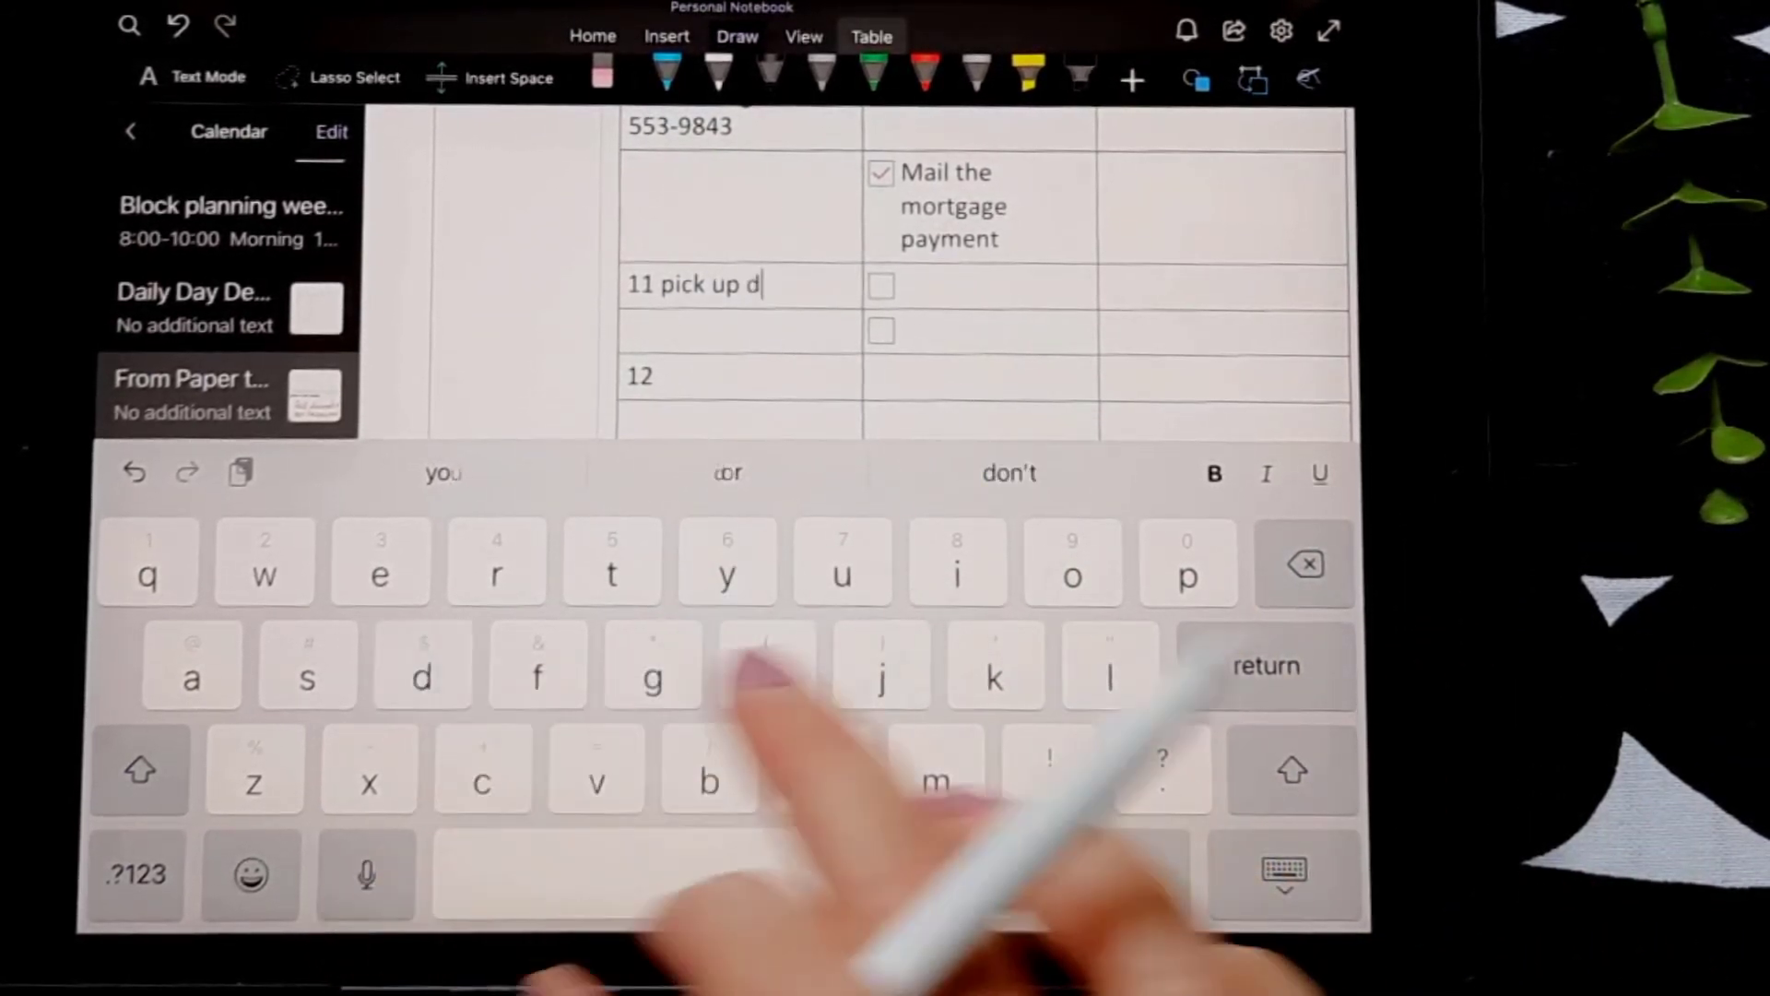
pyautogui.write('ogs')
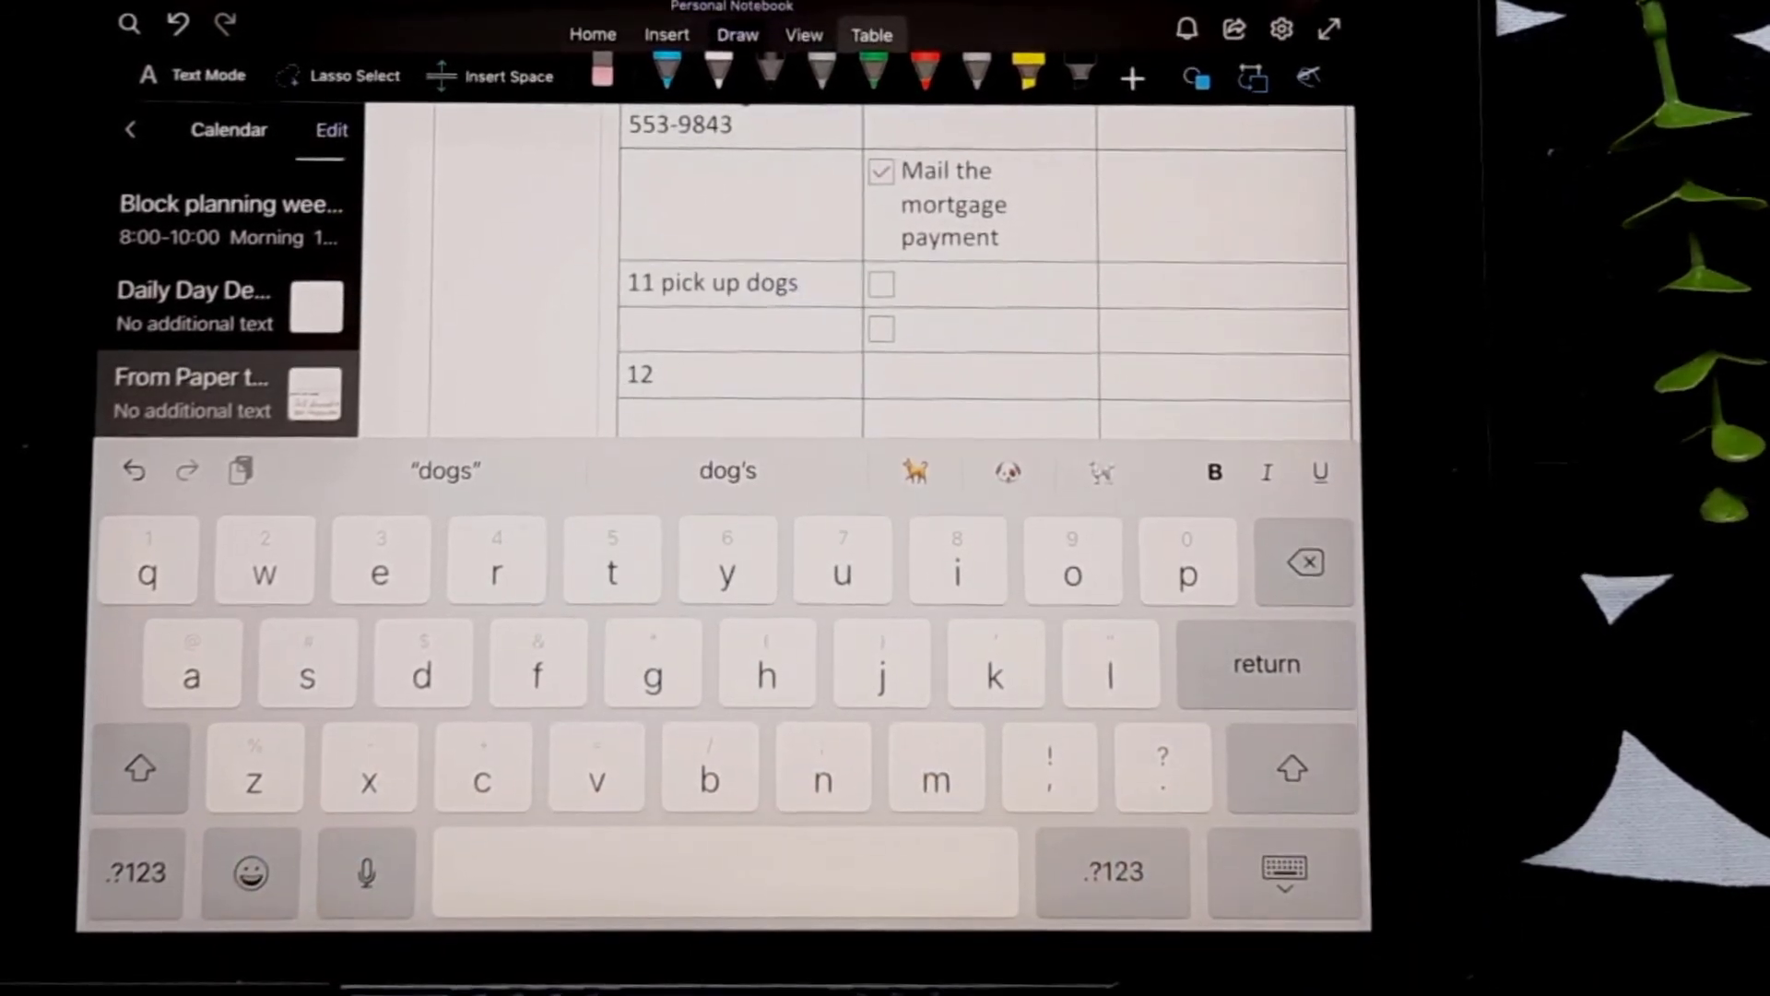
# Step: Add "Get groceries" to the second empty checkbox below the mortgage payment in the table's To-Do column
pyautogui.click(920, 370)
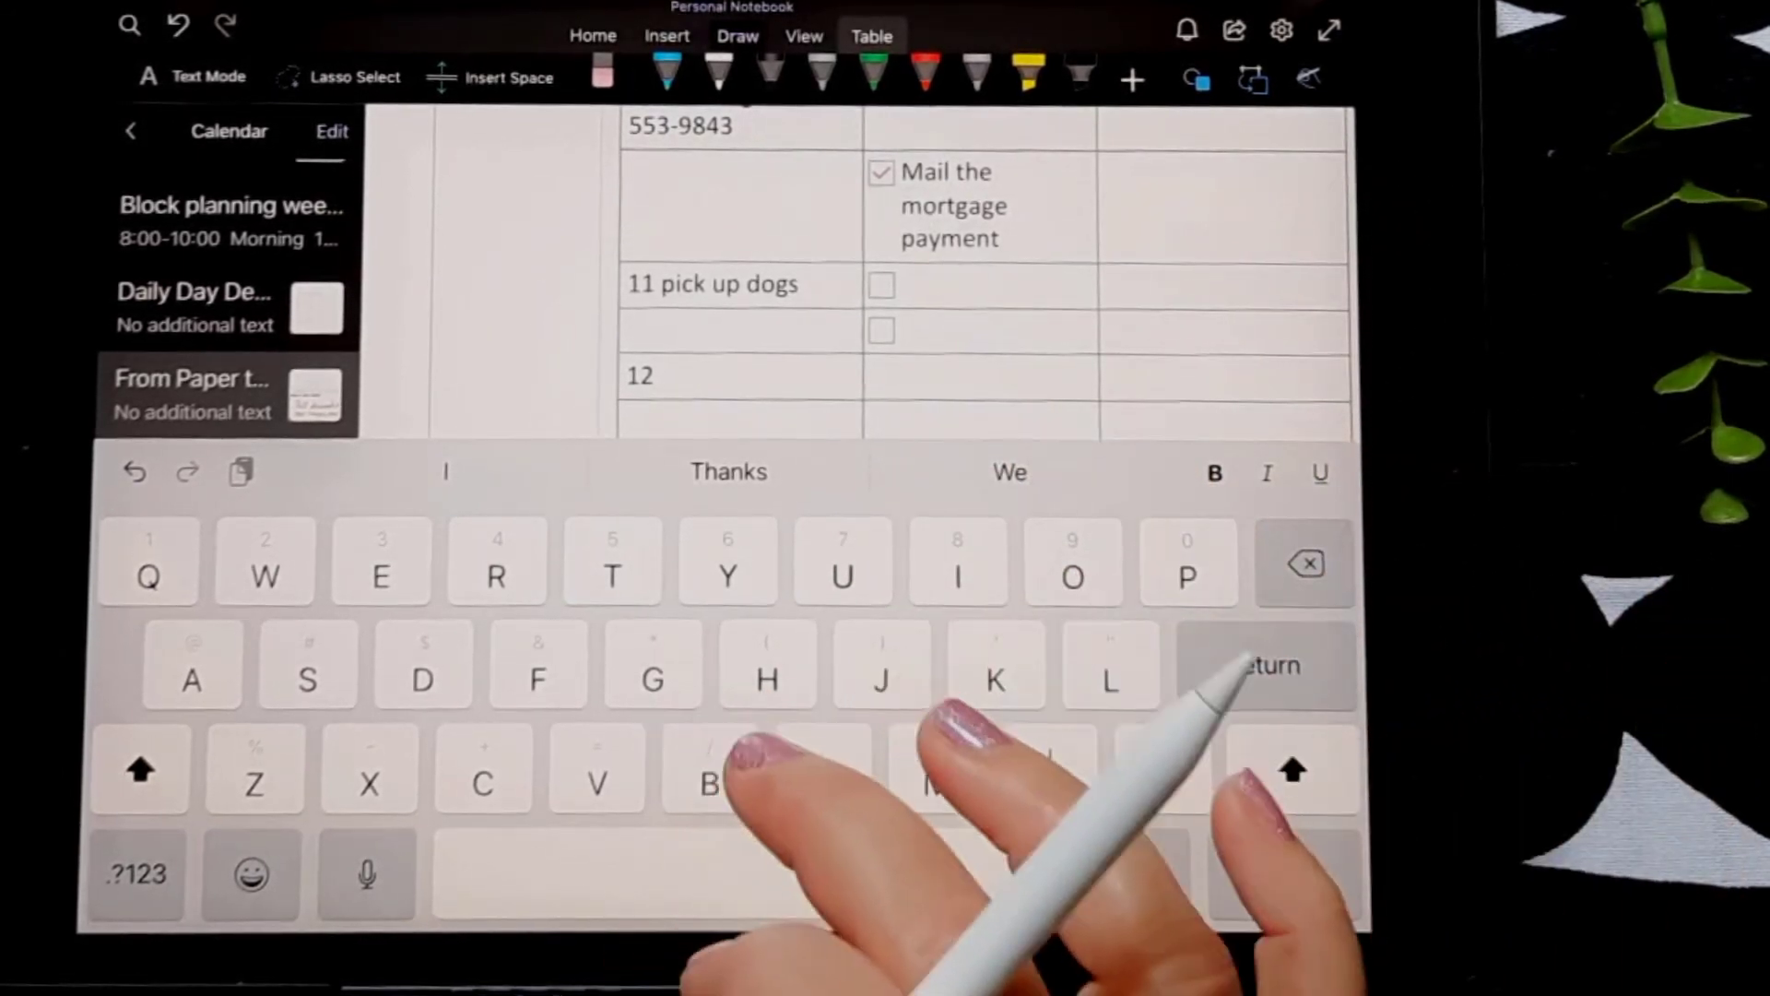
pyautogui.write('Get')
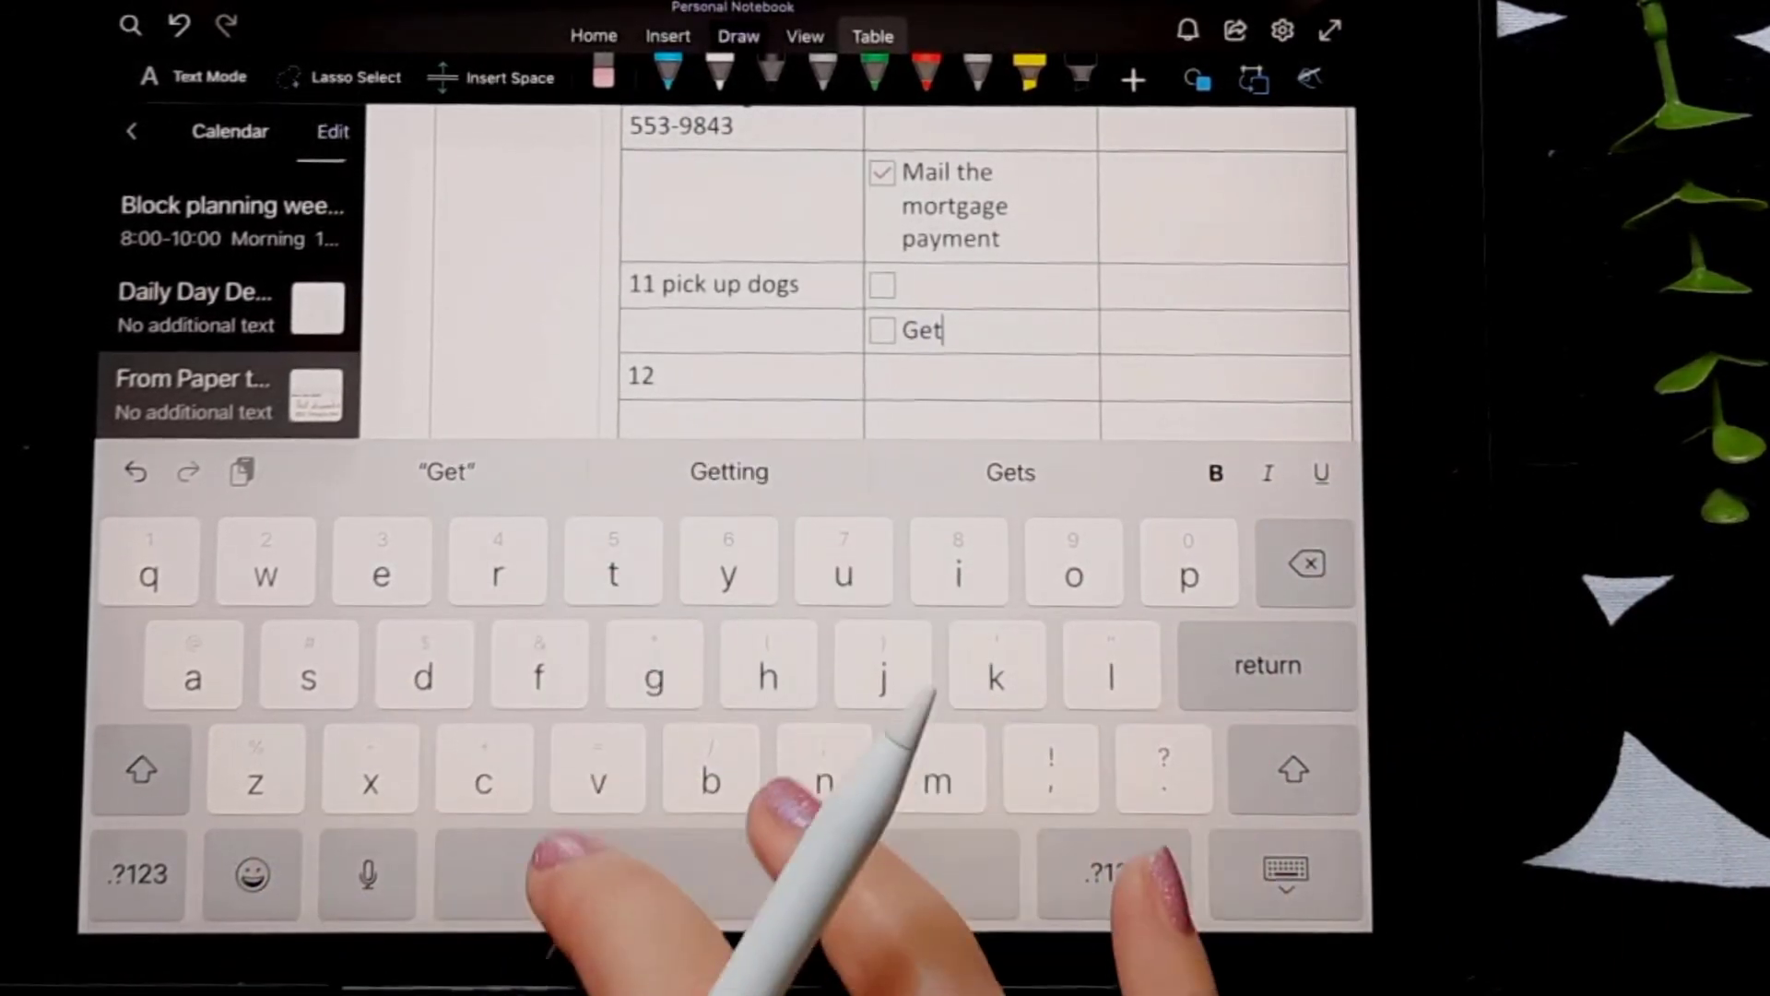
pyautogui.write(' groc')
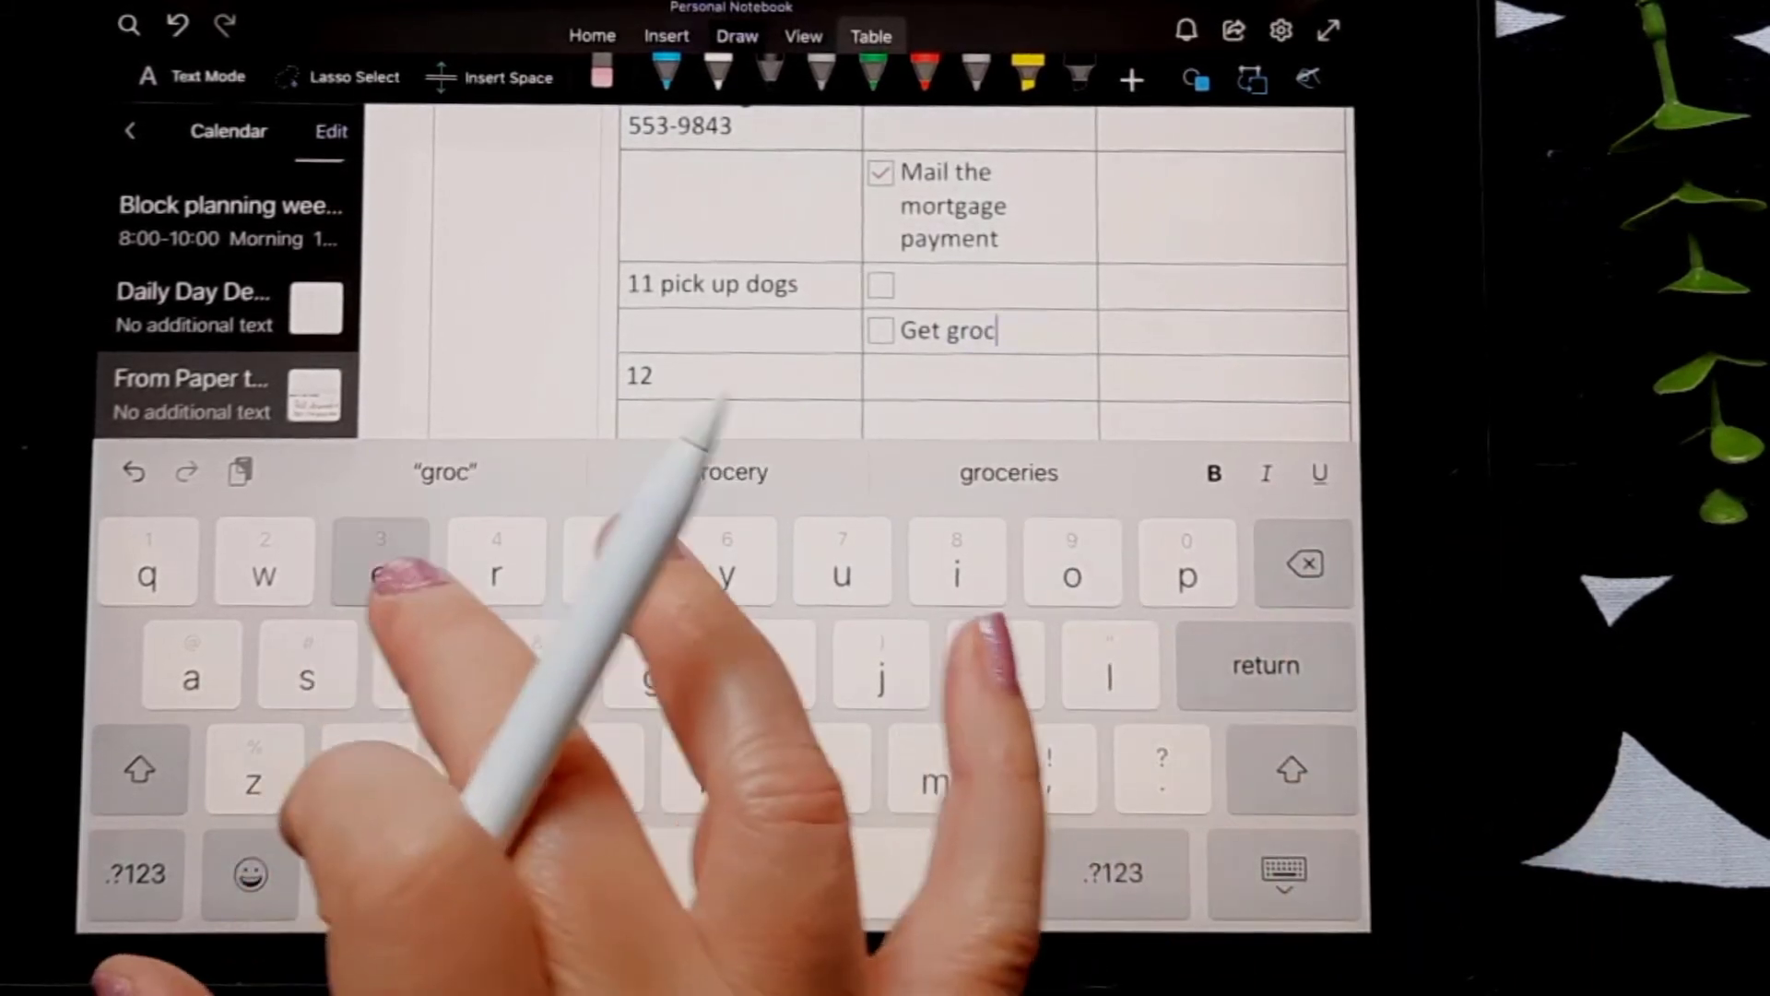
pyautogui.write('eries')
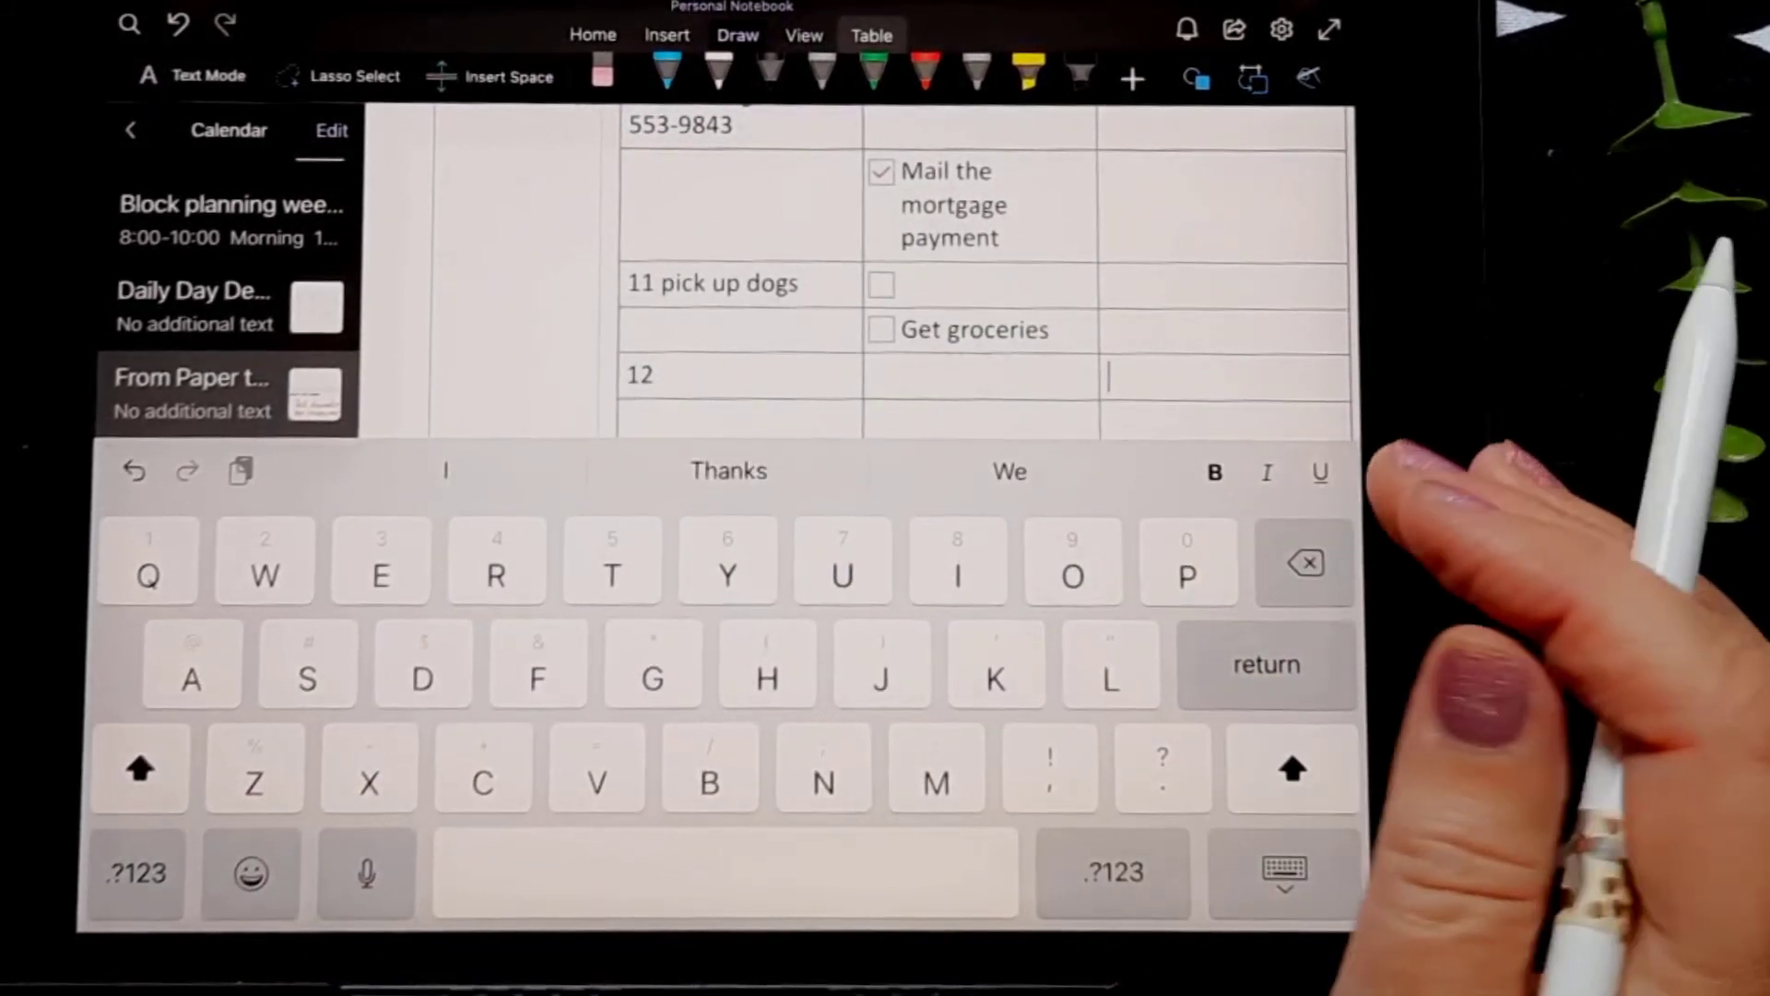
# Step: Handwrite a red phone-call note in the table's Notes column from the 12 row, naming the caller and "Dates for the beach - Oct 17th"
pyautogui.click(1284, 876)
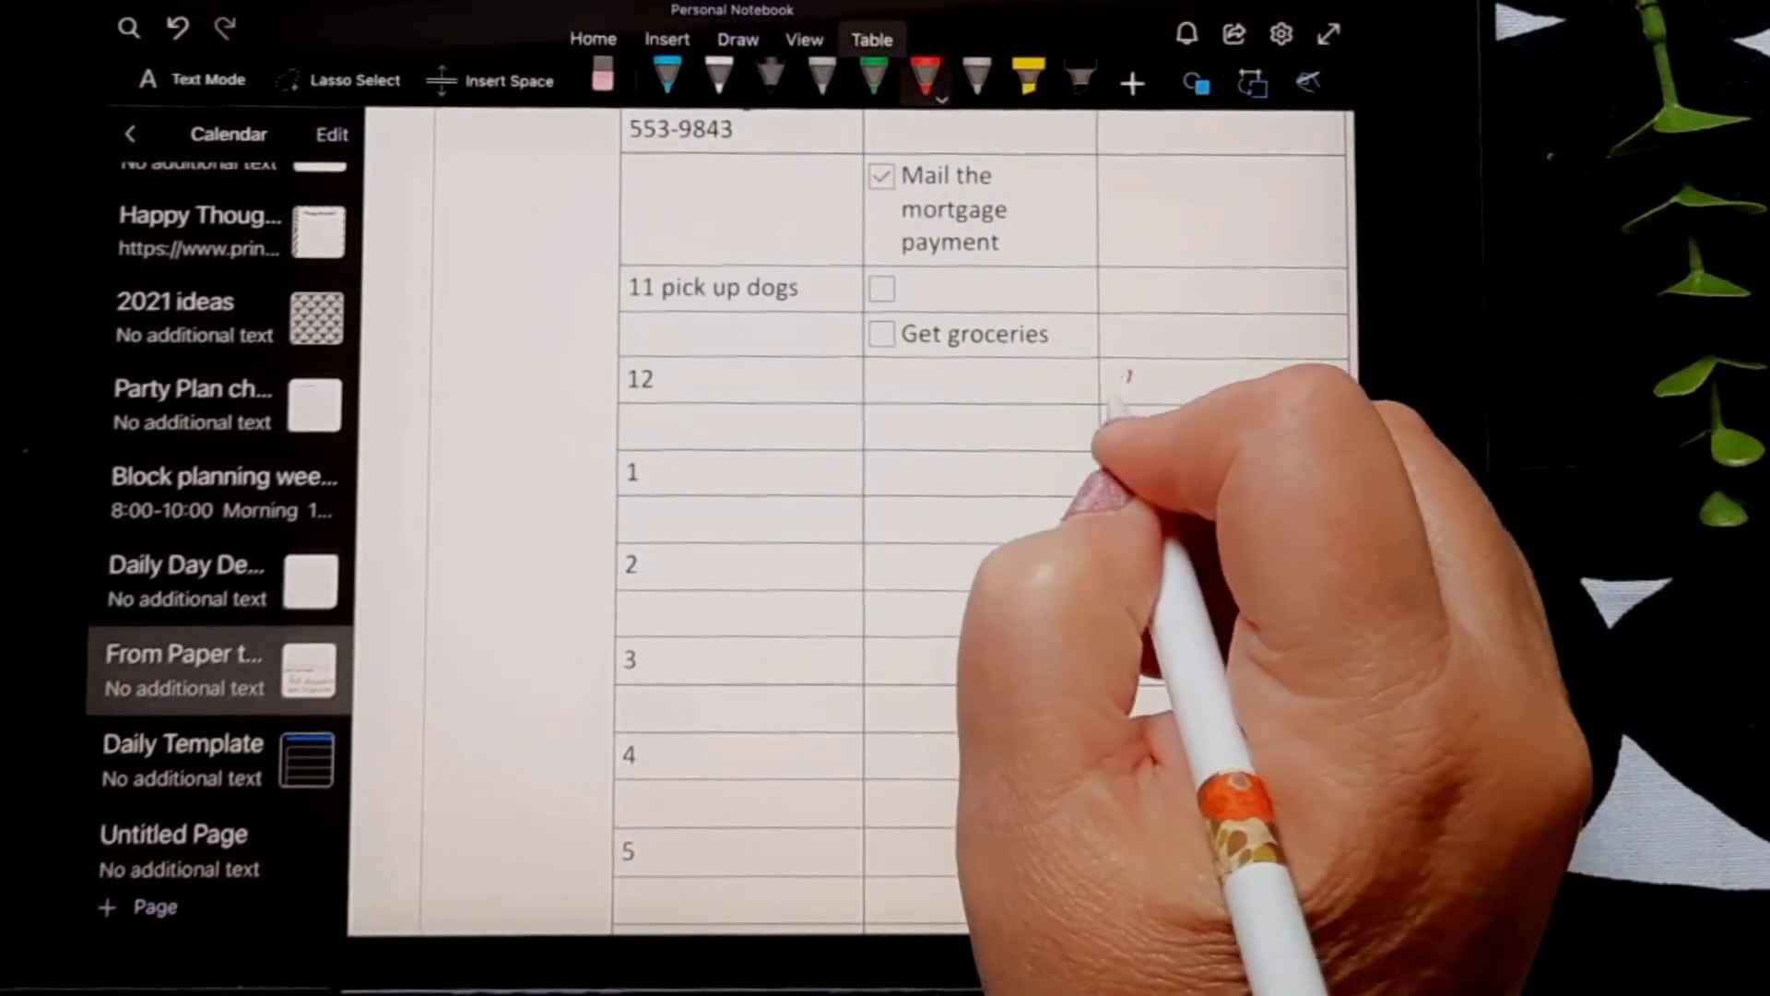
pyautogui.moveTo(1144, 387); pyautogui.dragTo(1327, 387)
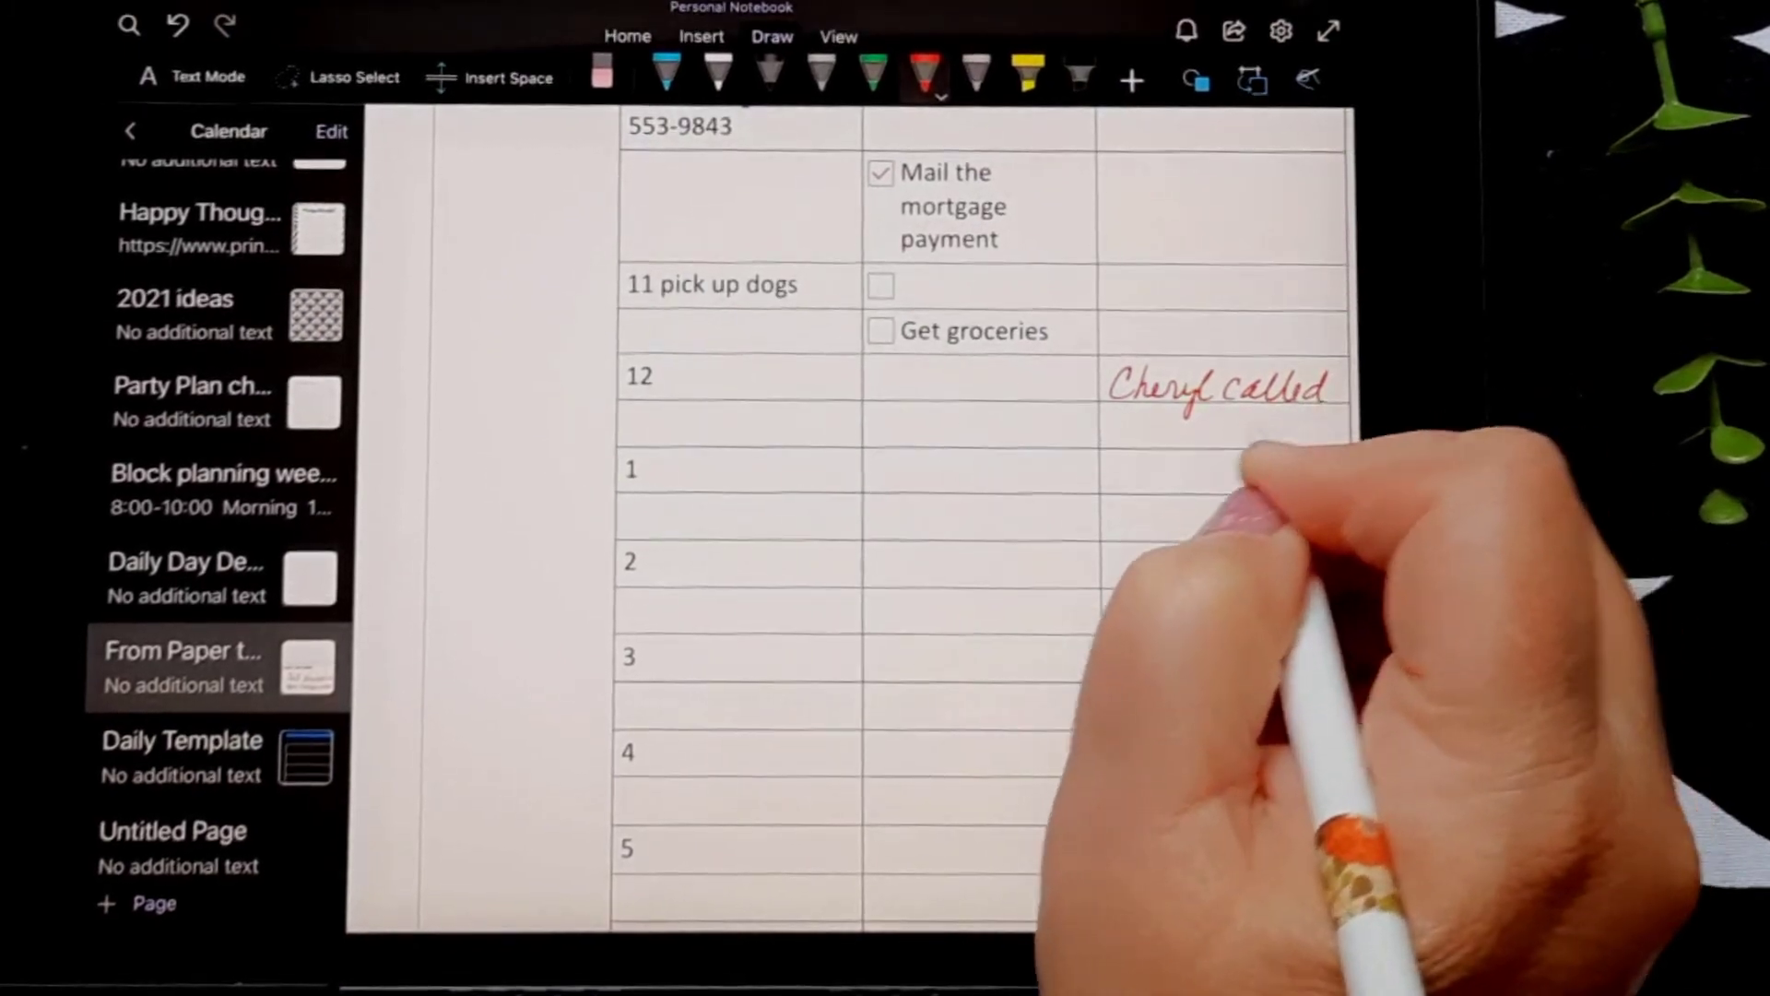
pyautogui.moveTo(1112, 426)
pyautogui.mouseDown()
pyautogui.moveTo(1218, 454)
pyautogui.moveTo(1300, 444)
pyautogui.mouseUp()
pyautogui.moveTo(1125, 469)
pyautogui.mouseDown()
pyautogui.moveTo(1153, 491)
pyautogui.moveTo(1298, 493)
pyautogui.mouseUp()
pyautogui.moveTo(1125, 546); pyautogui.dragTo(1200, 538)
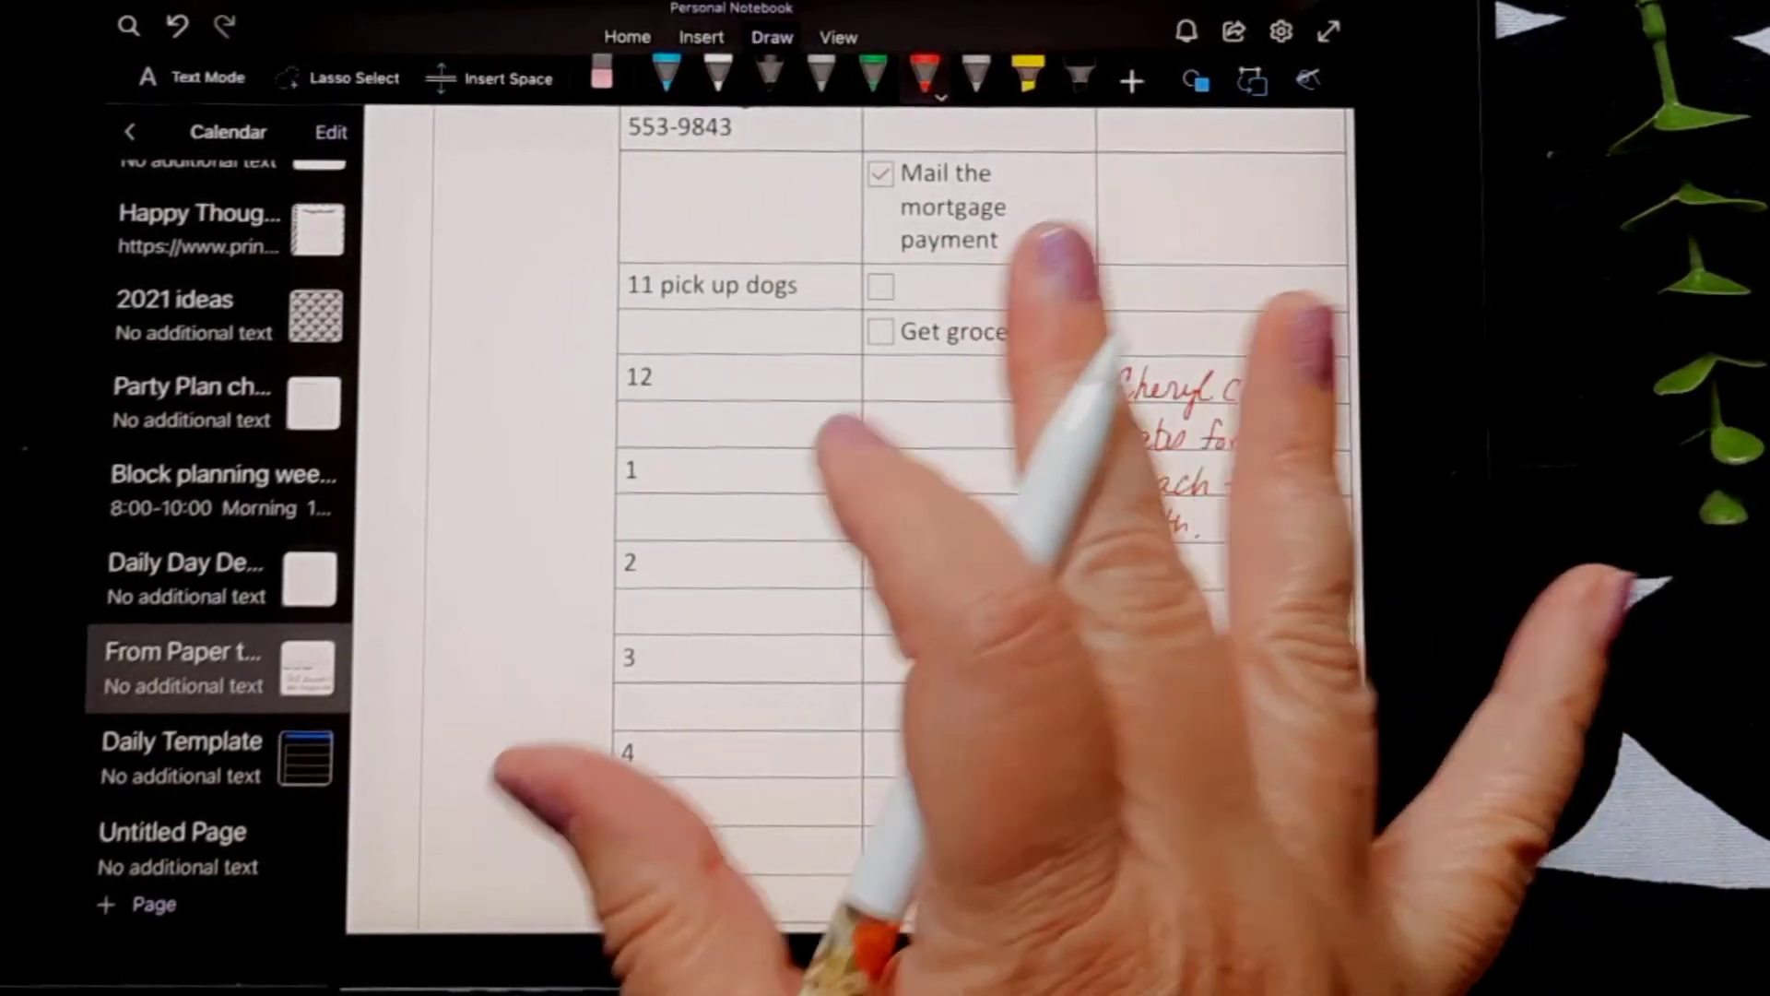
# Step: Show the filled-in table beside the customized planner, and open the blank Untitled Page followed by the Daily Template page below it
pyautogui.scroll(-2, 867, 599)
pyautogui.scroll(-3, 921, 516)
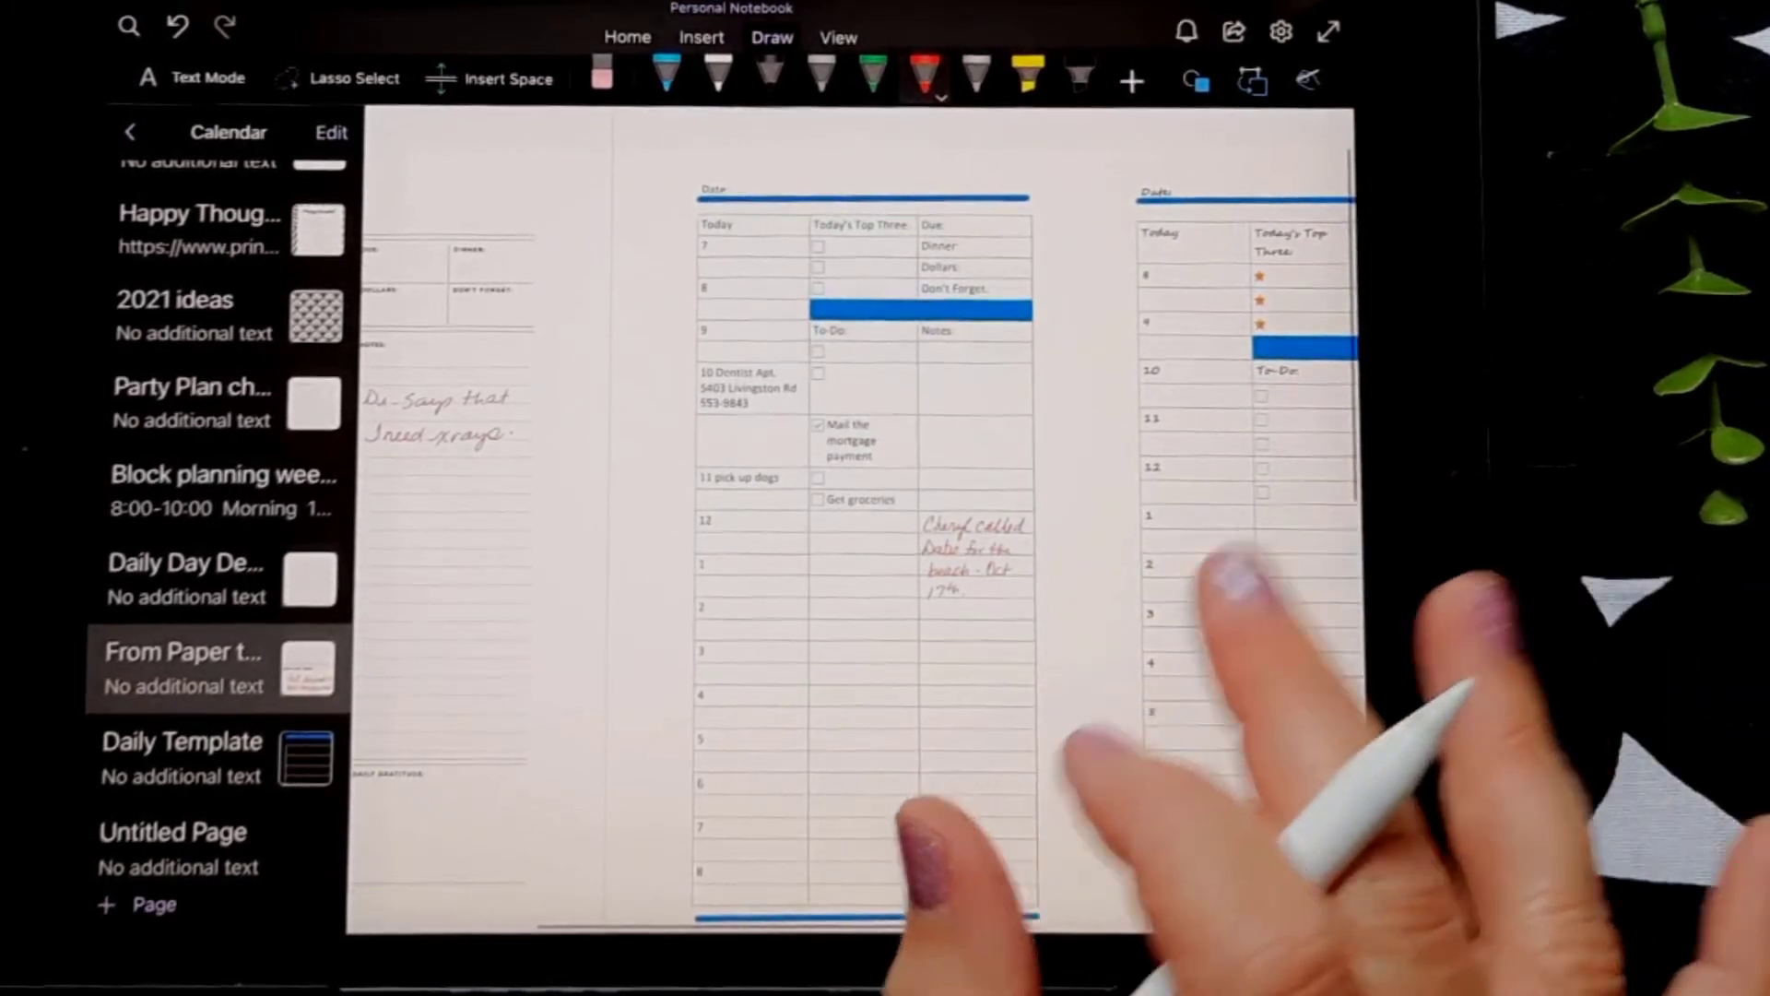
pyautogui.hscroll(3, 1144, 645)
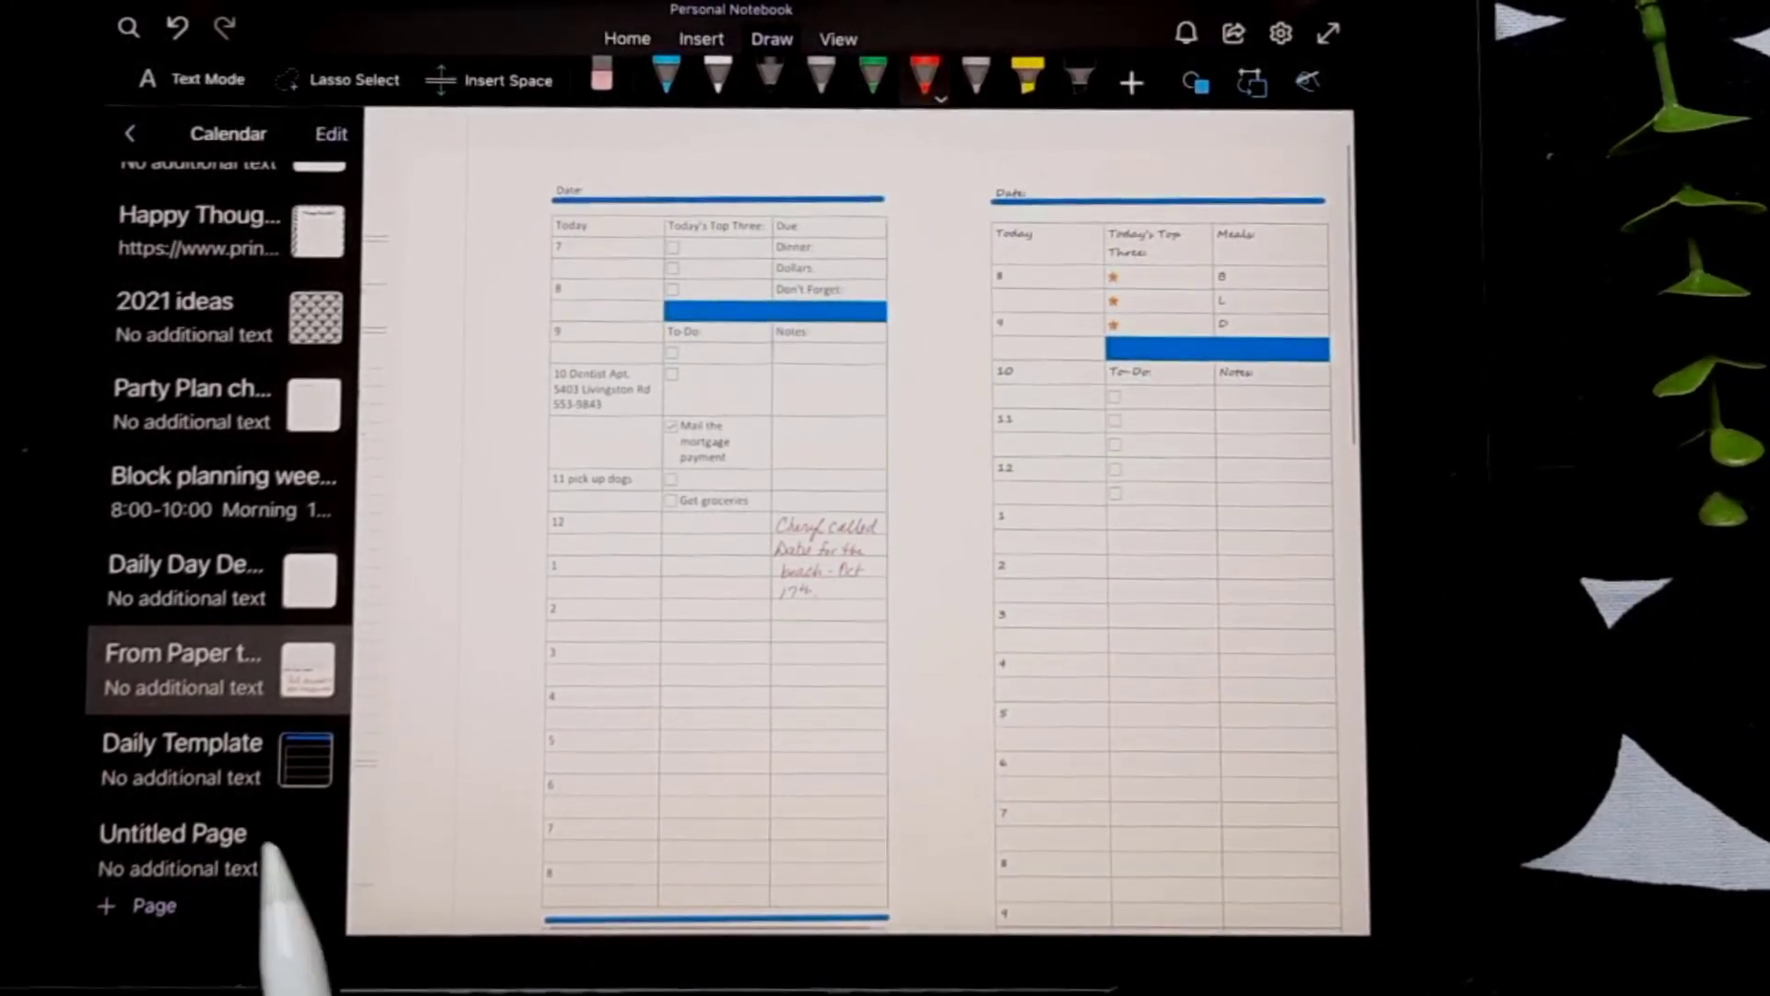
pyautogui.click(211, 862)
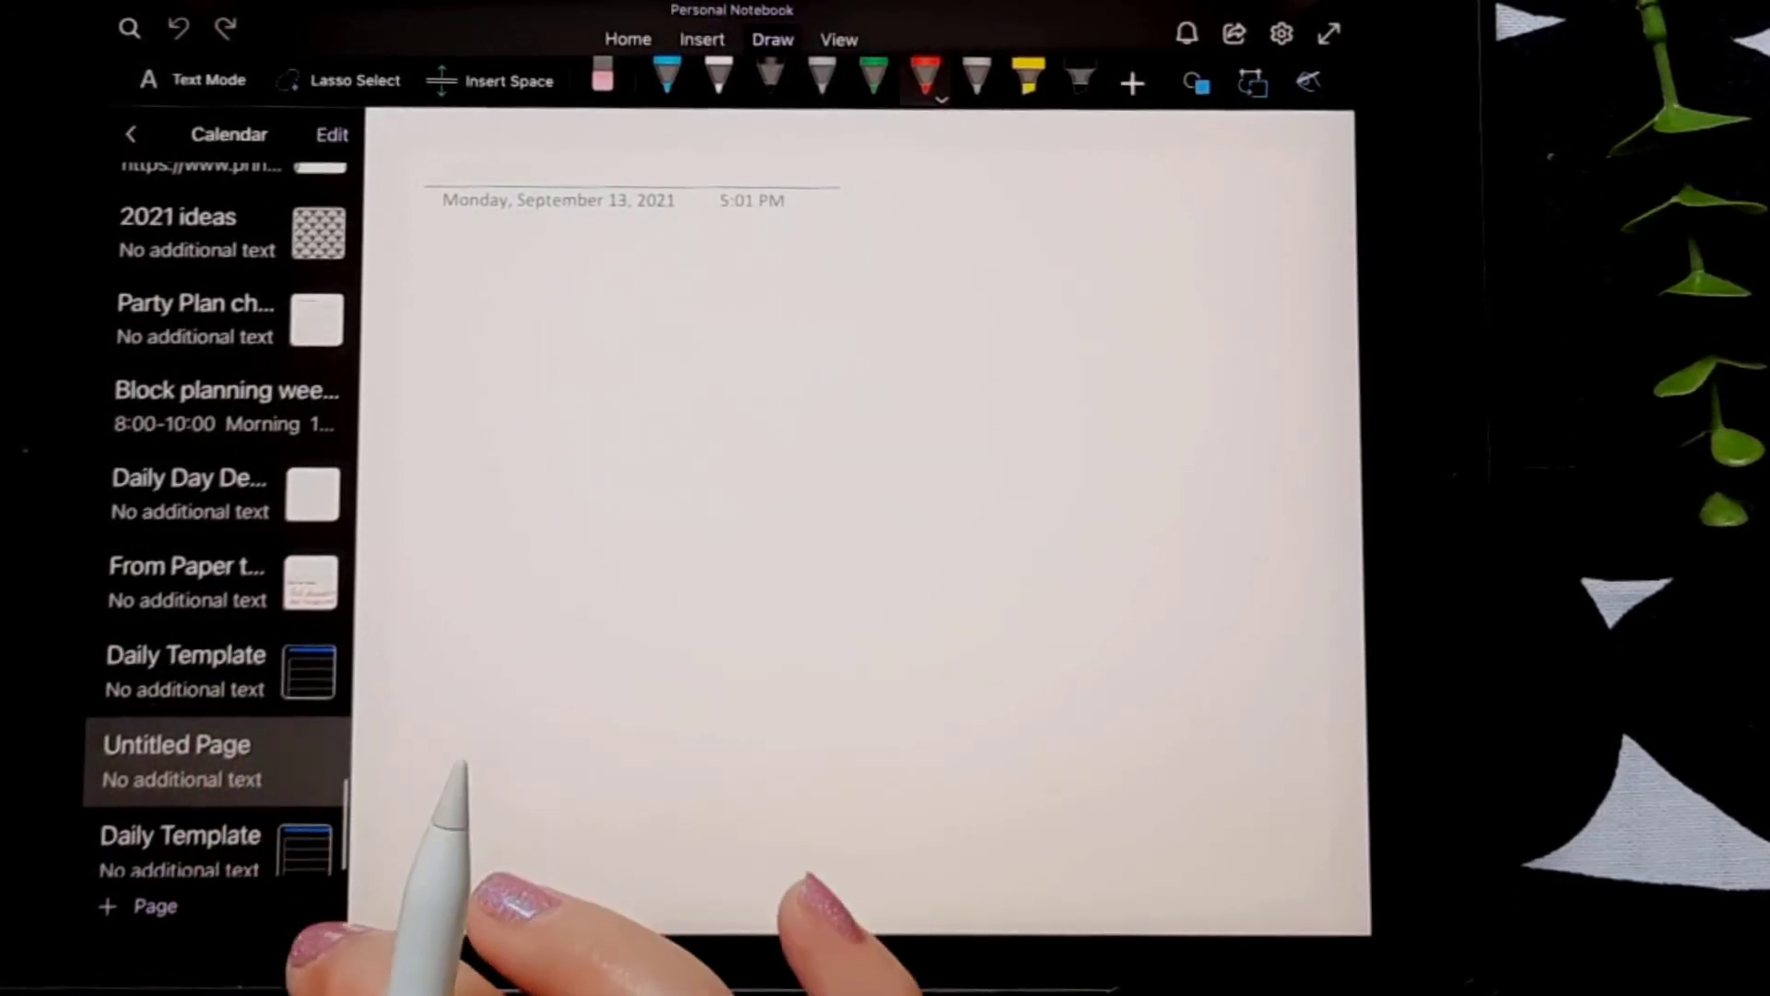
pyautogui.click(185, 843)
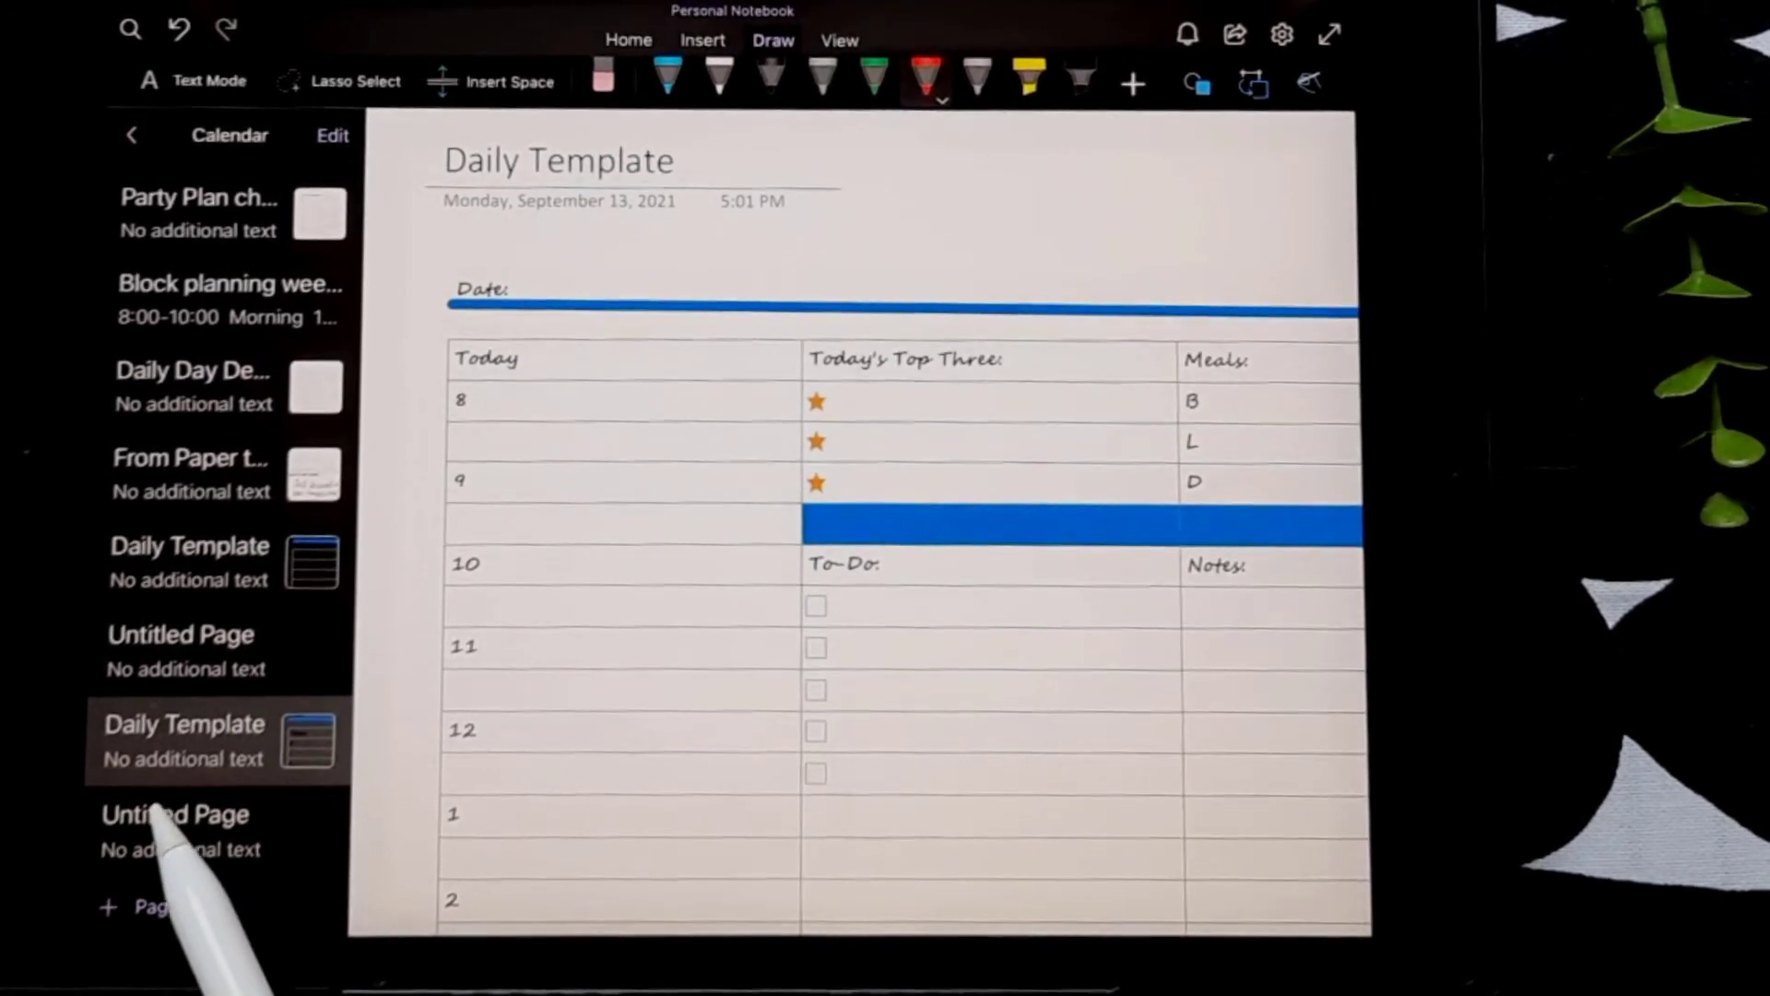
# Step: Handwrite "Water Aerobics at SARC" in red on the 8 row, with bullets for weights, noodle, belt and shoes in the row below
pyautogui.scroll(-3, 959, 645)
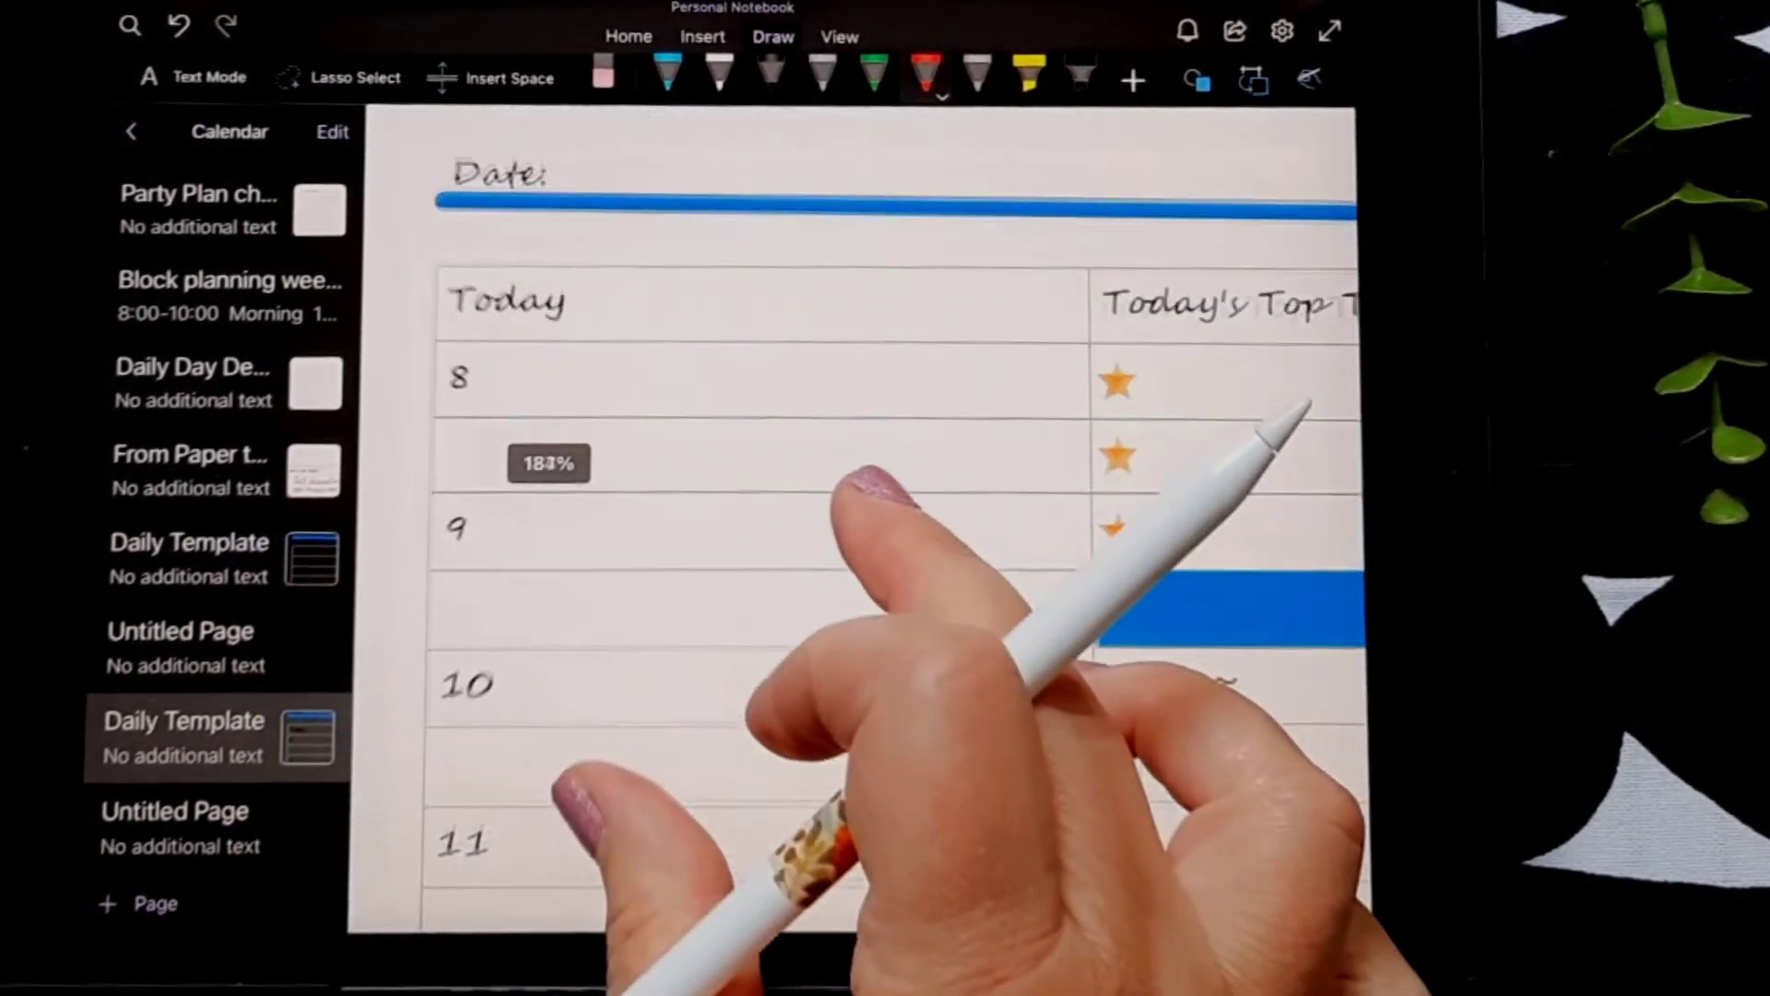
pyautogui.scroll(3, 728, 636)
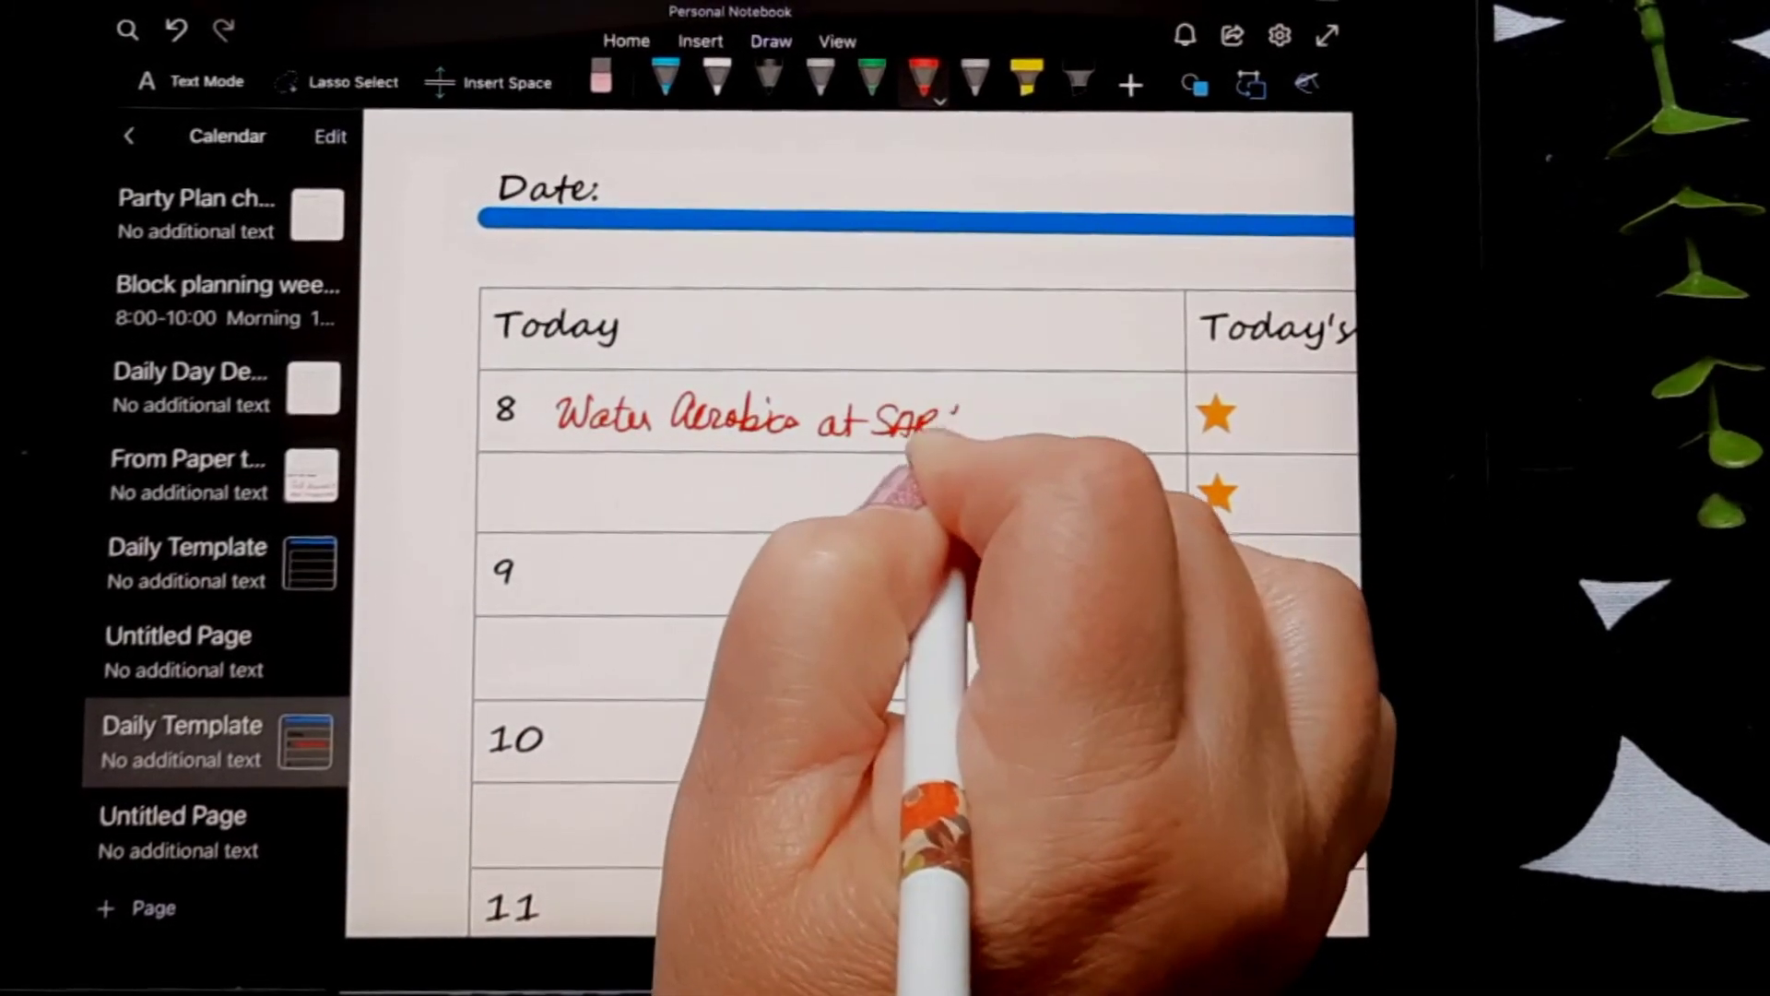
pyautogui.moveTo(954, 409); pyautogui.dragTo(959, 432)
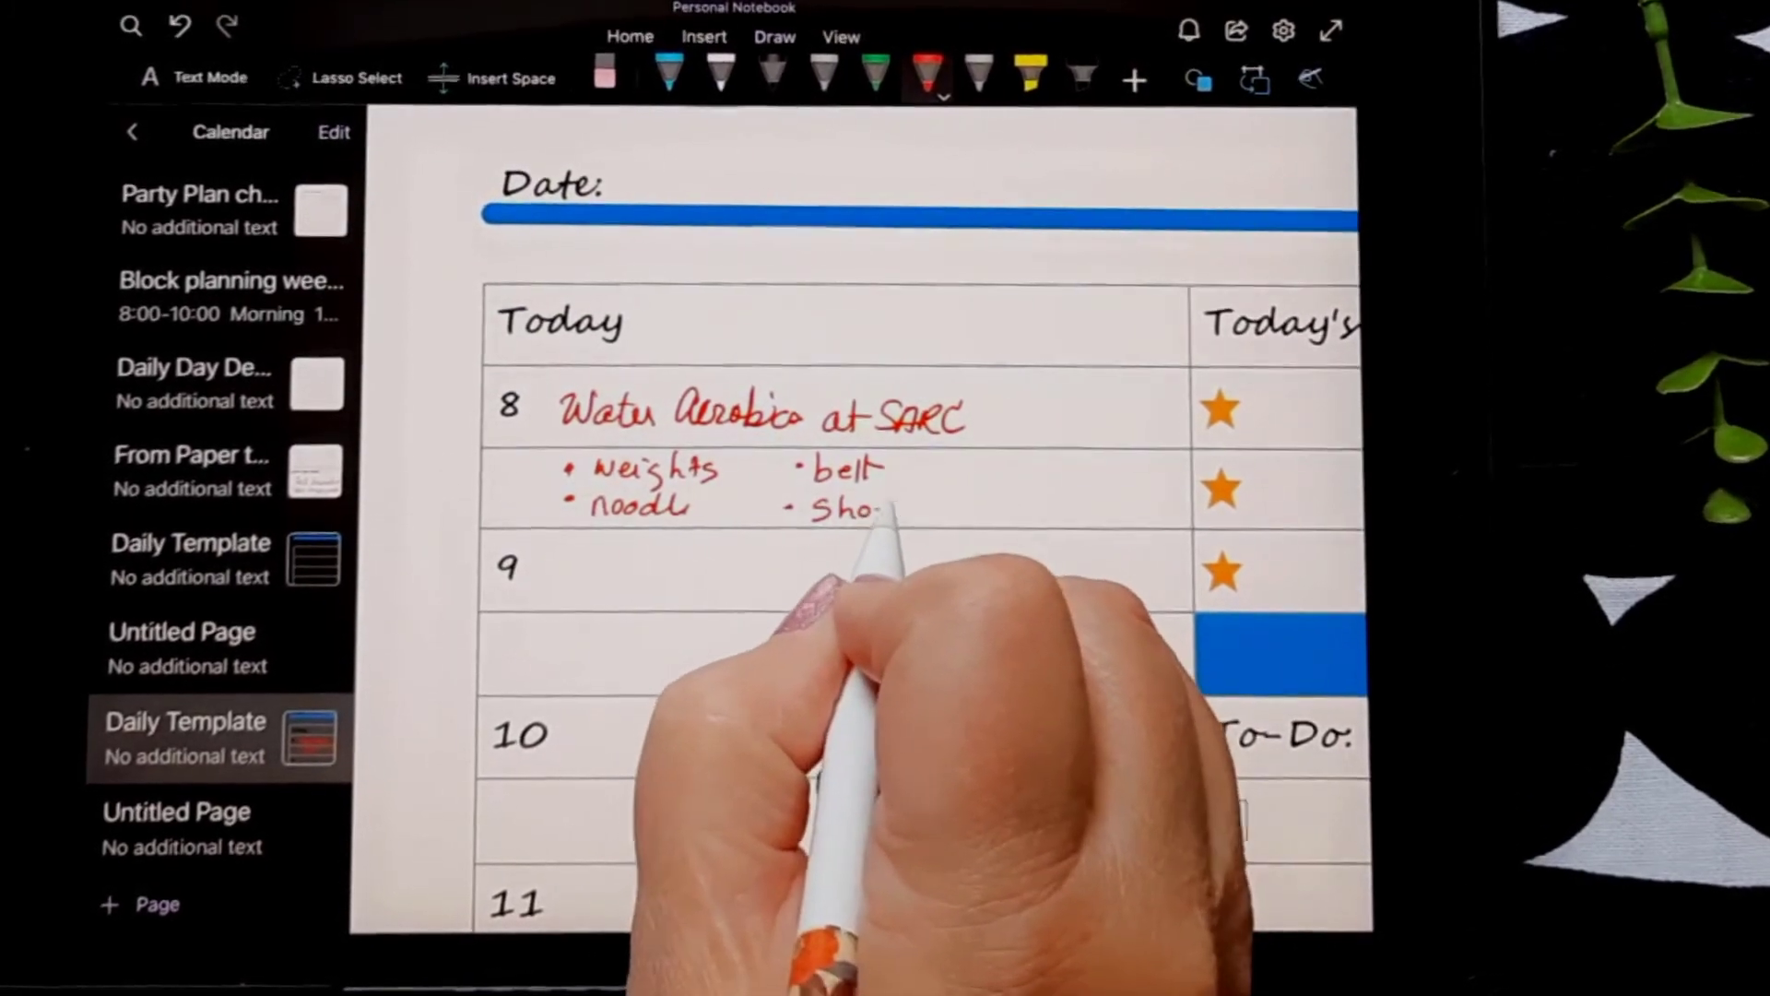
pyautogui.scroll(-5, 1014, 553)
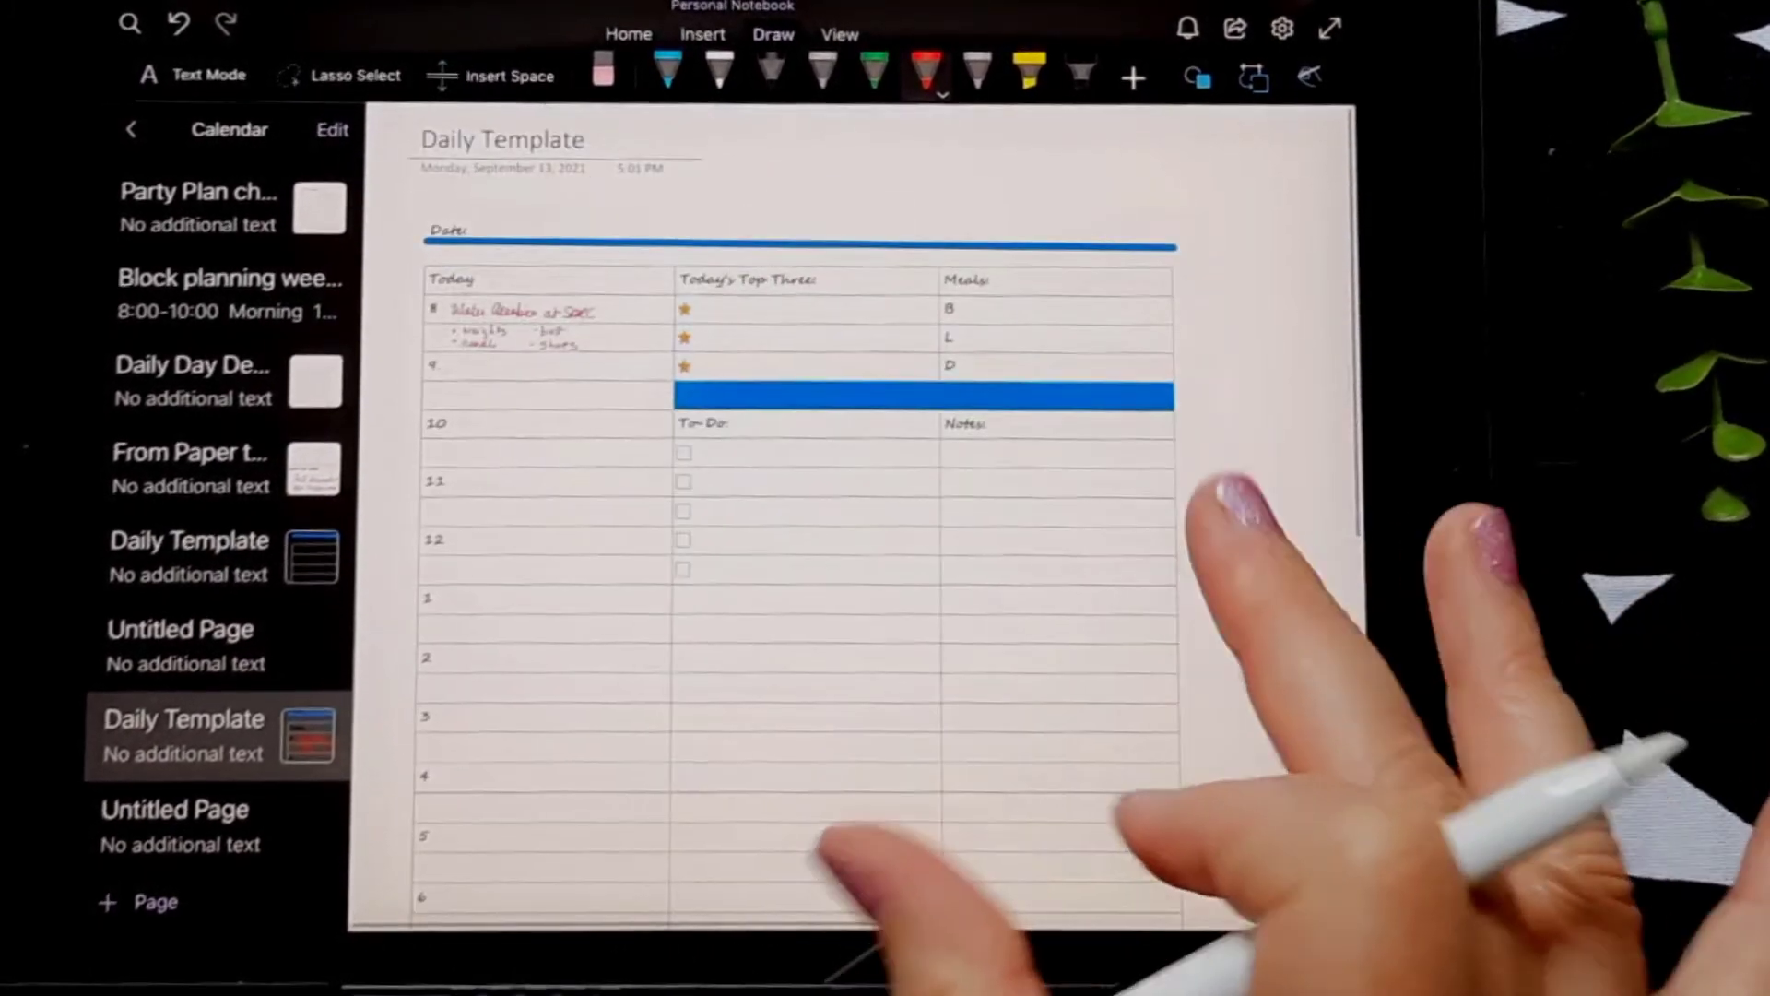
pyautogui.scroll(-3, 1014, 553)
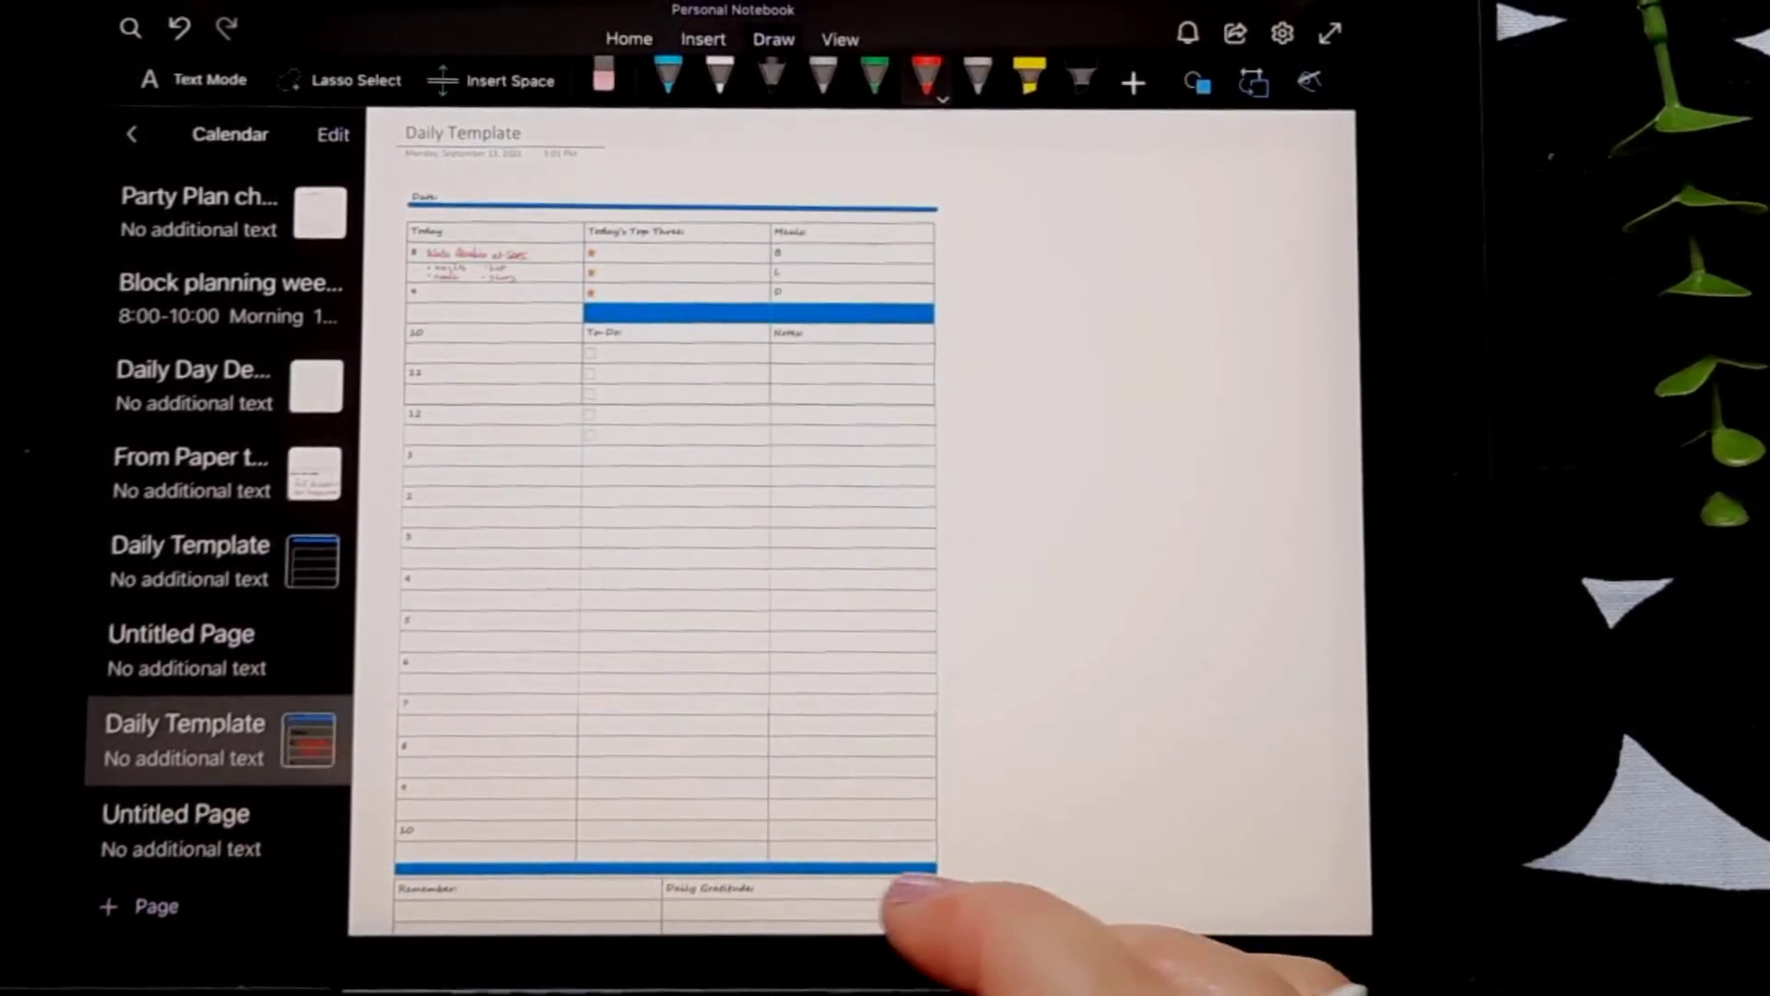
# Step: Enter "Pick up mail" beside the second To-Do checkbox of the Daily Template page
pyautogui.scroll(5, 737, 461)
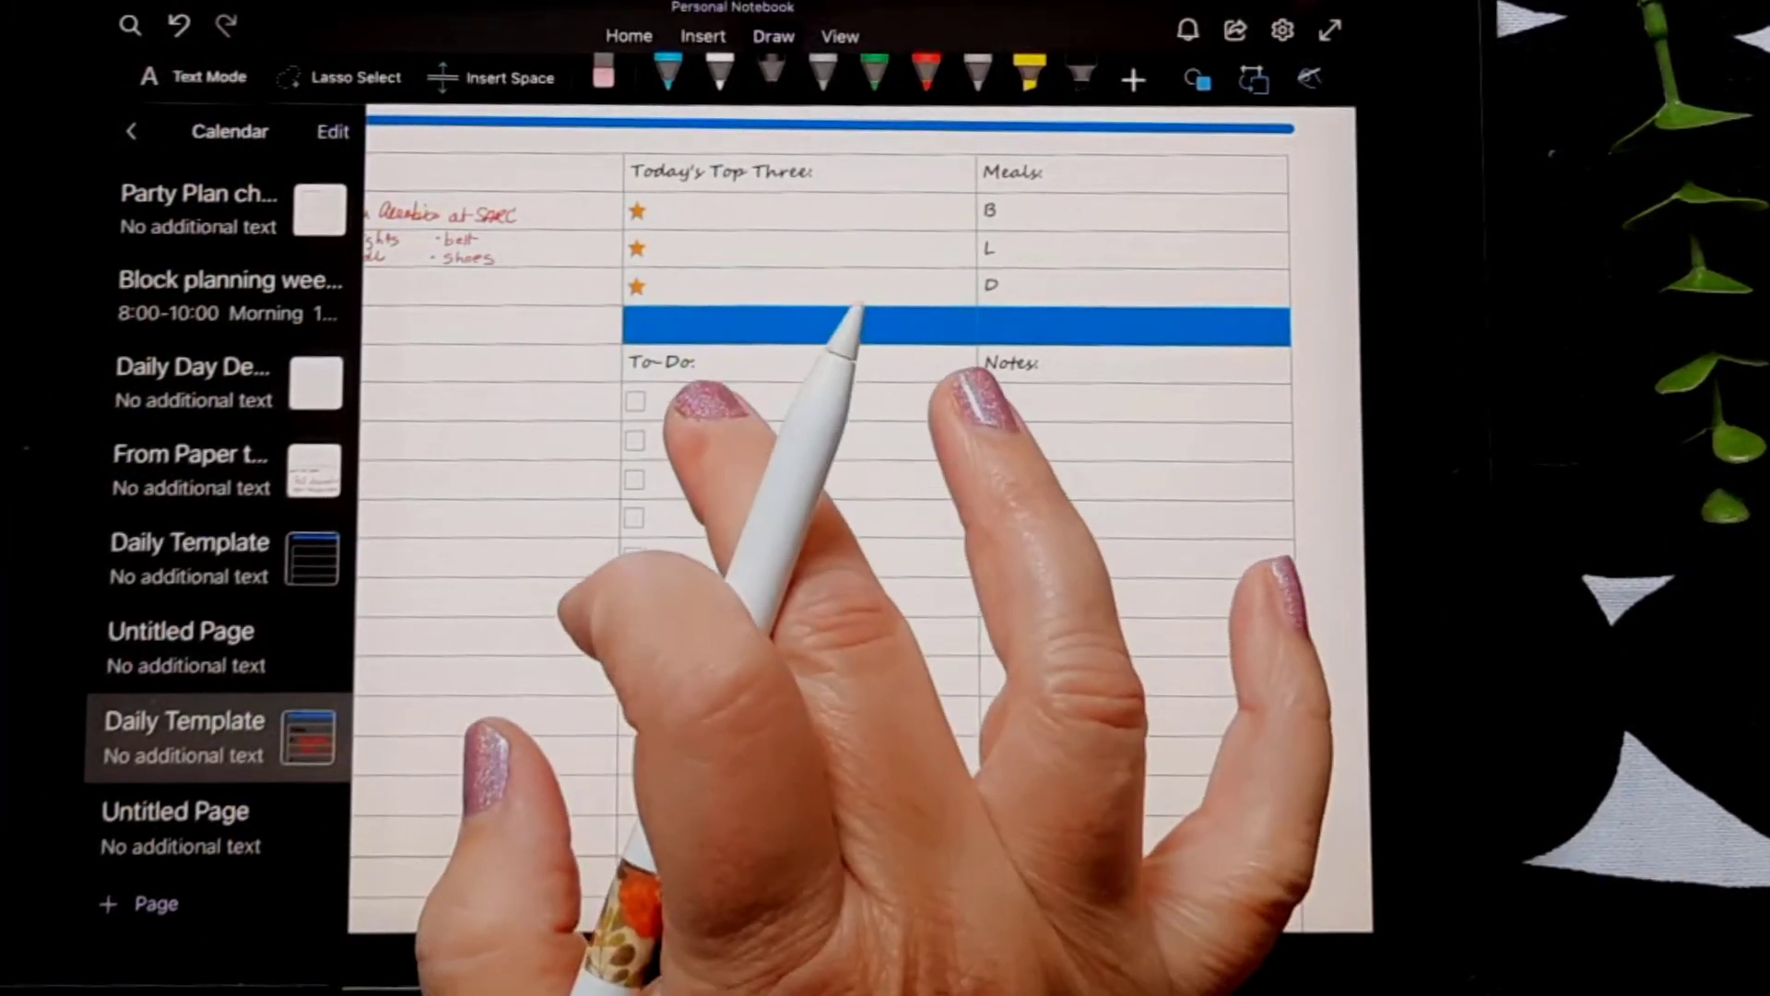
pyautogui.click(696, 437)
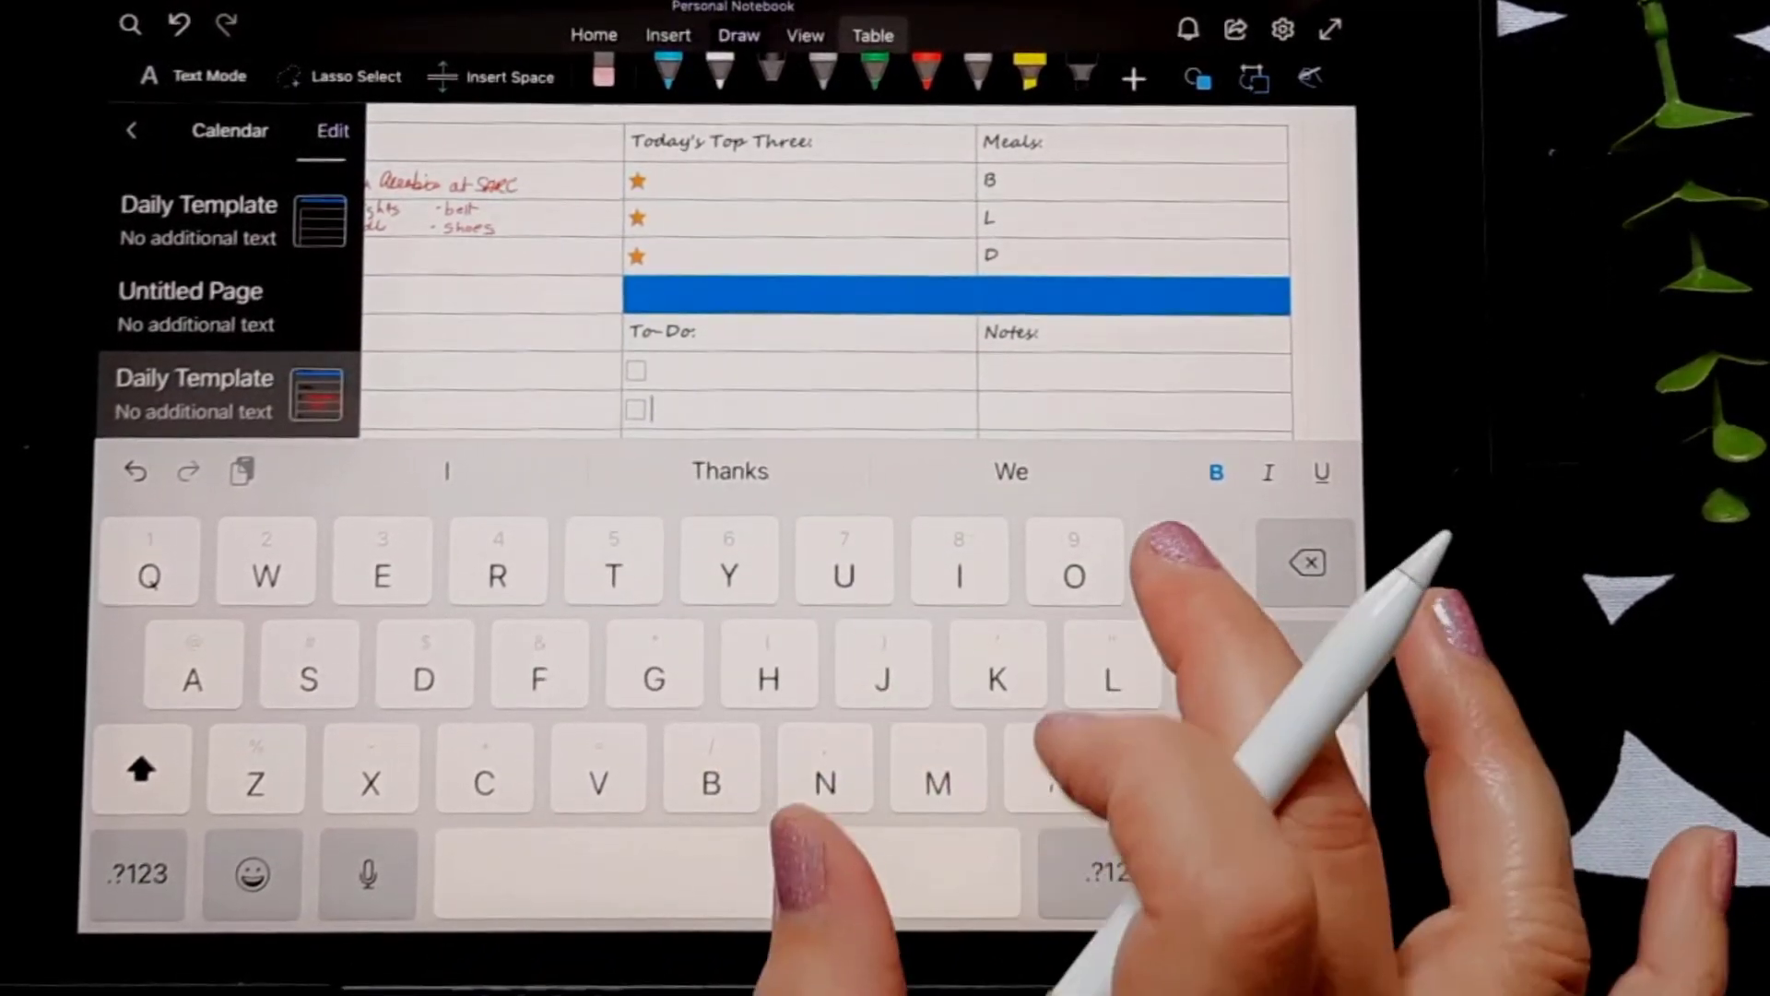
pyautogui.write('Pick')
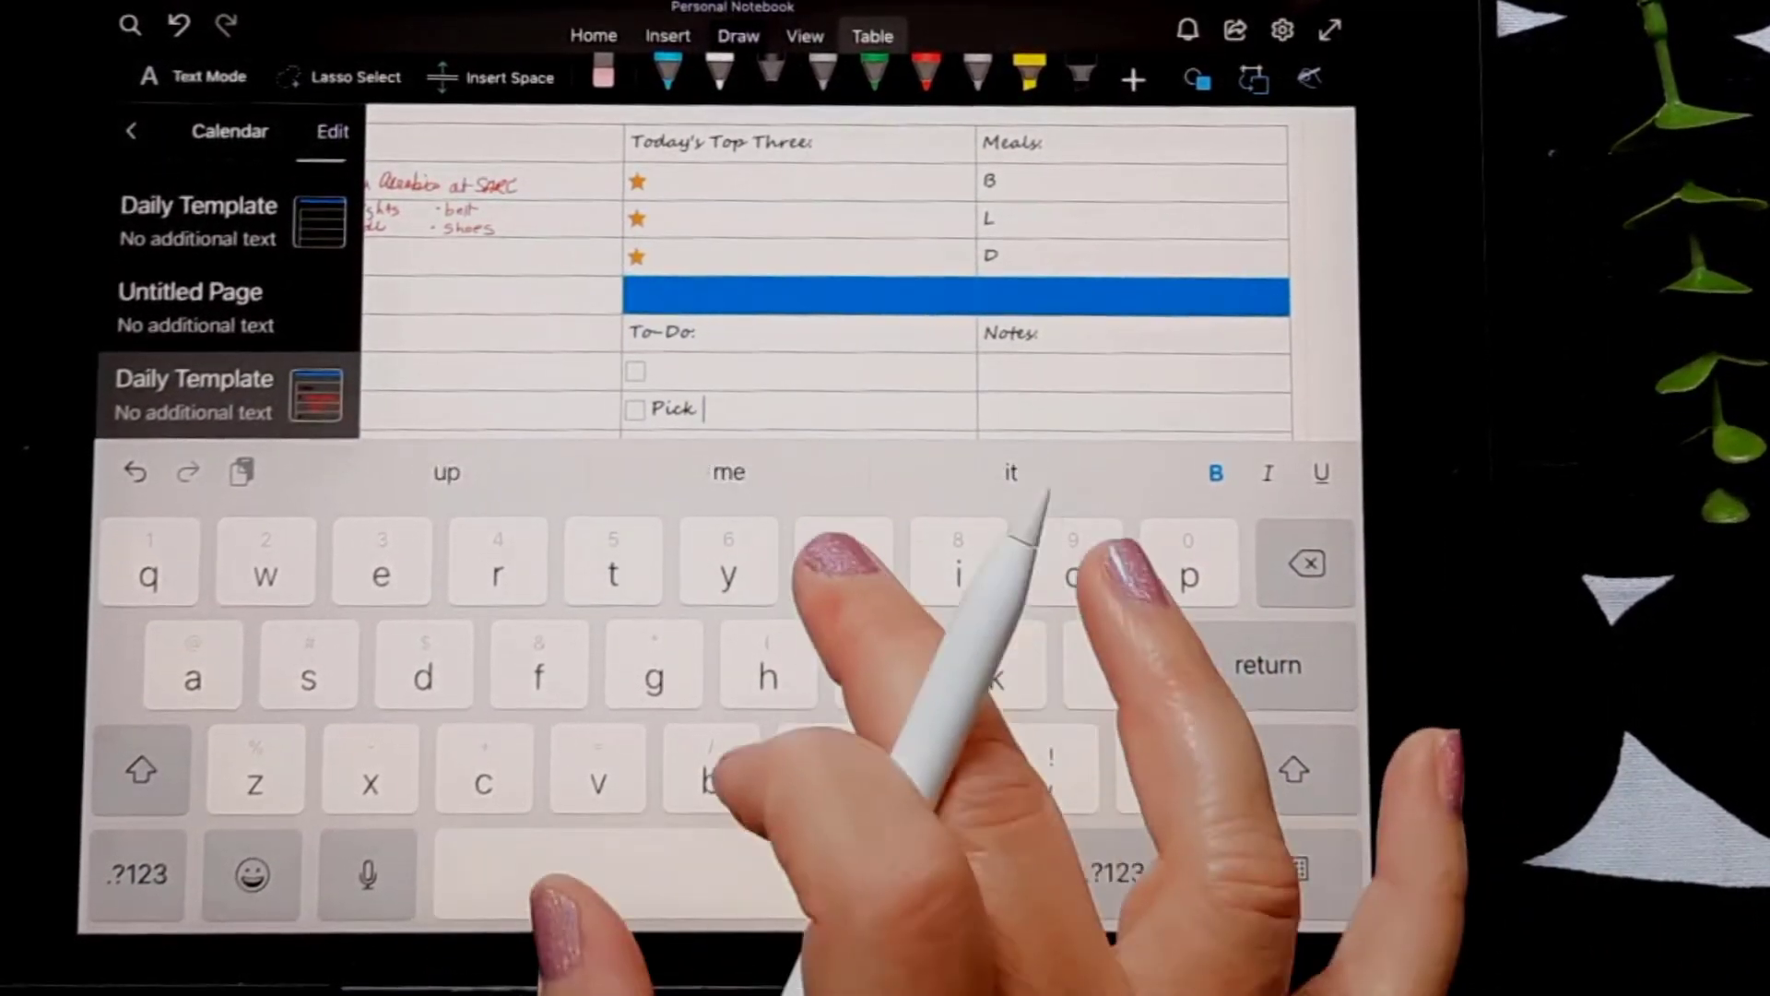
pyautogui.write(' up ma')
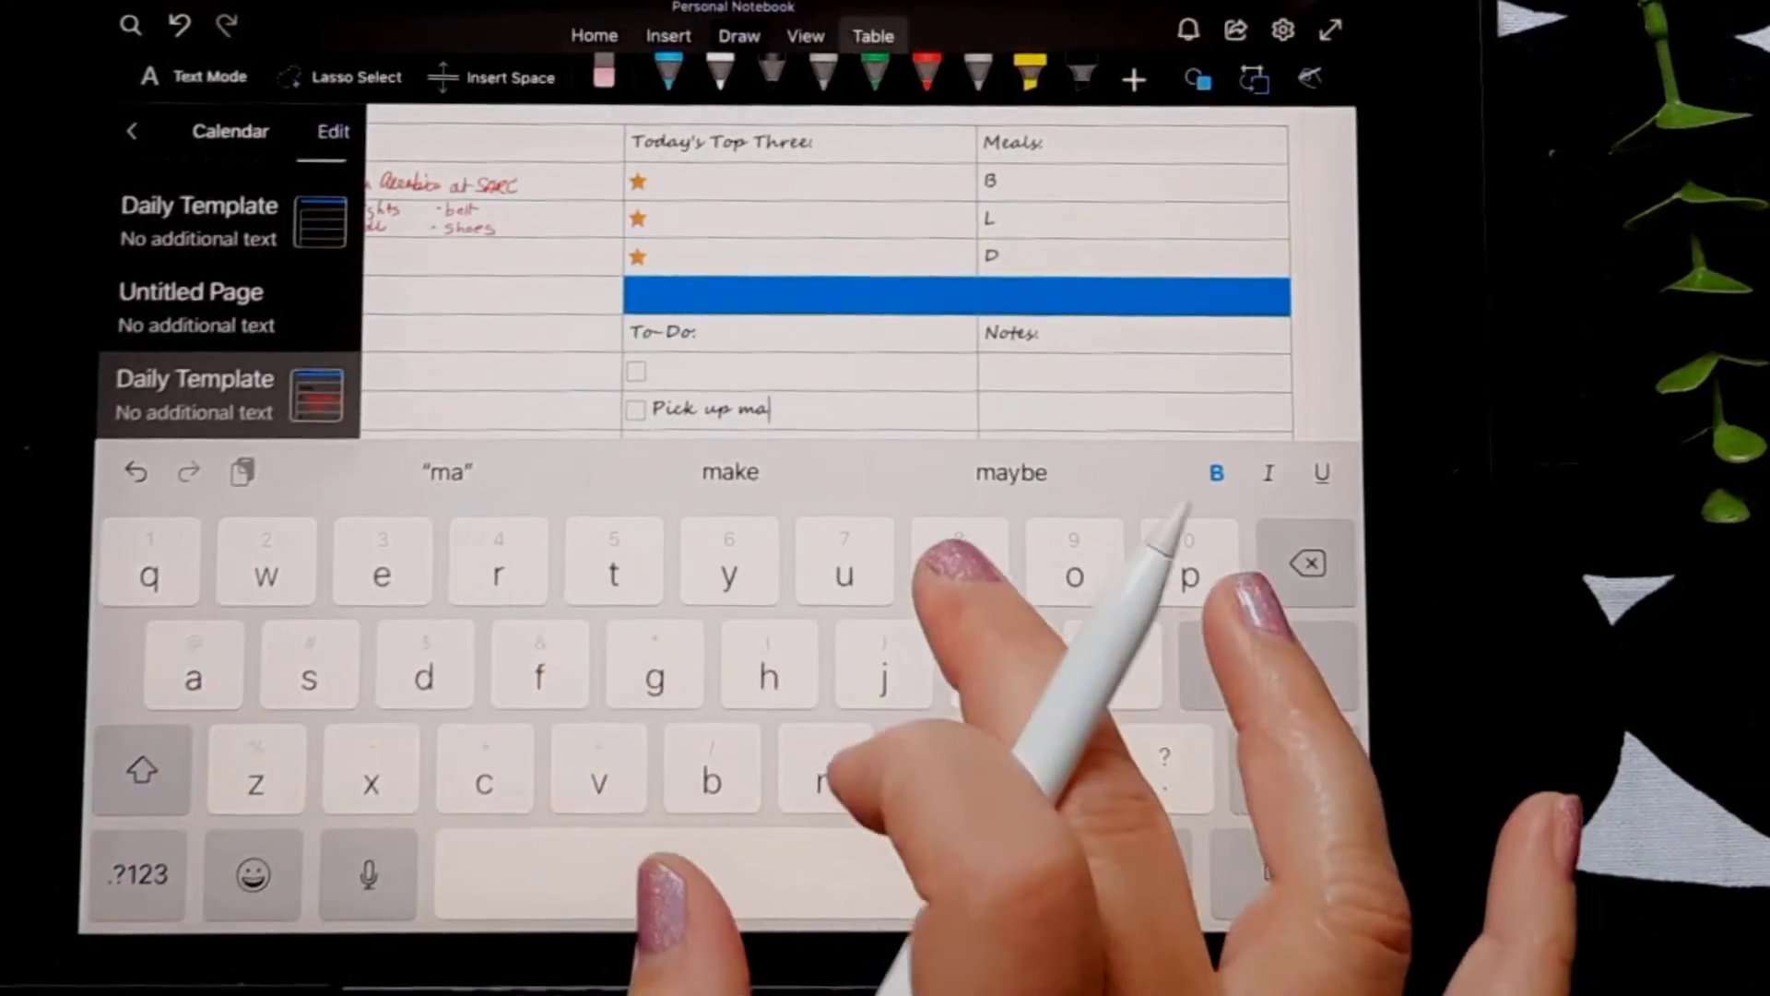
pyautogui.write('il')
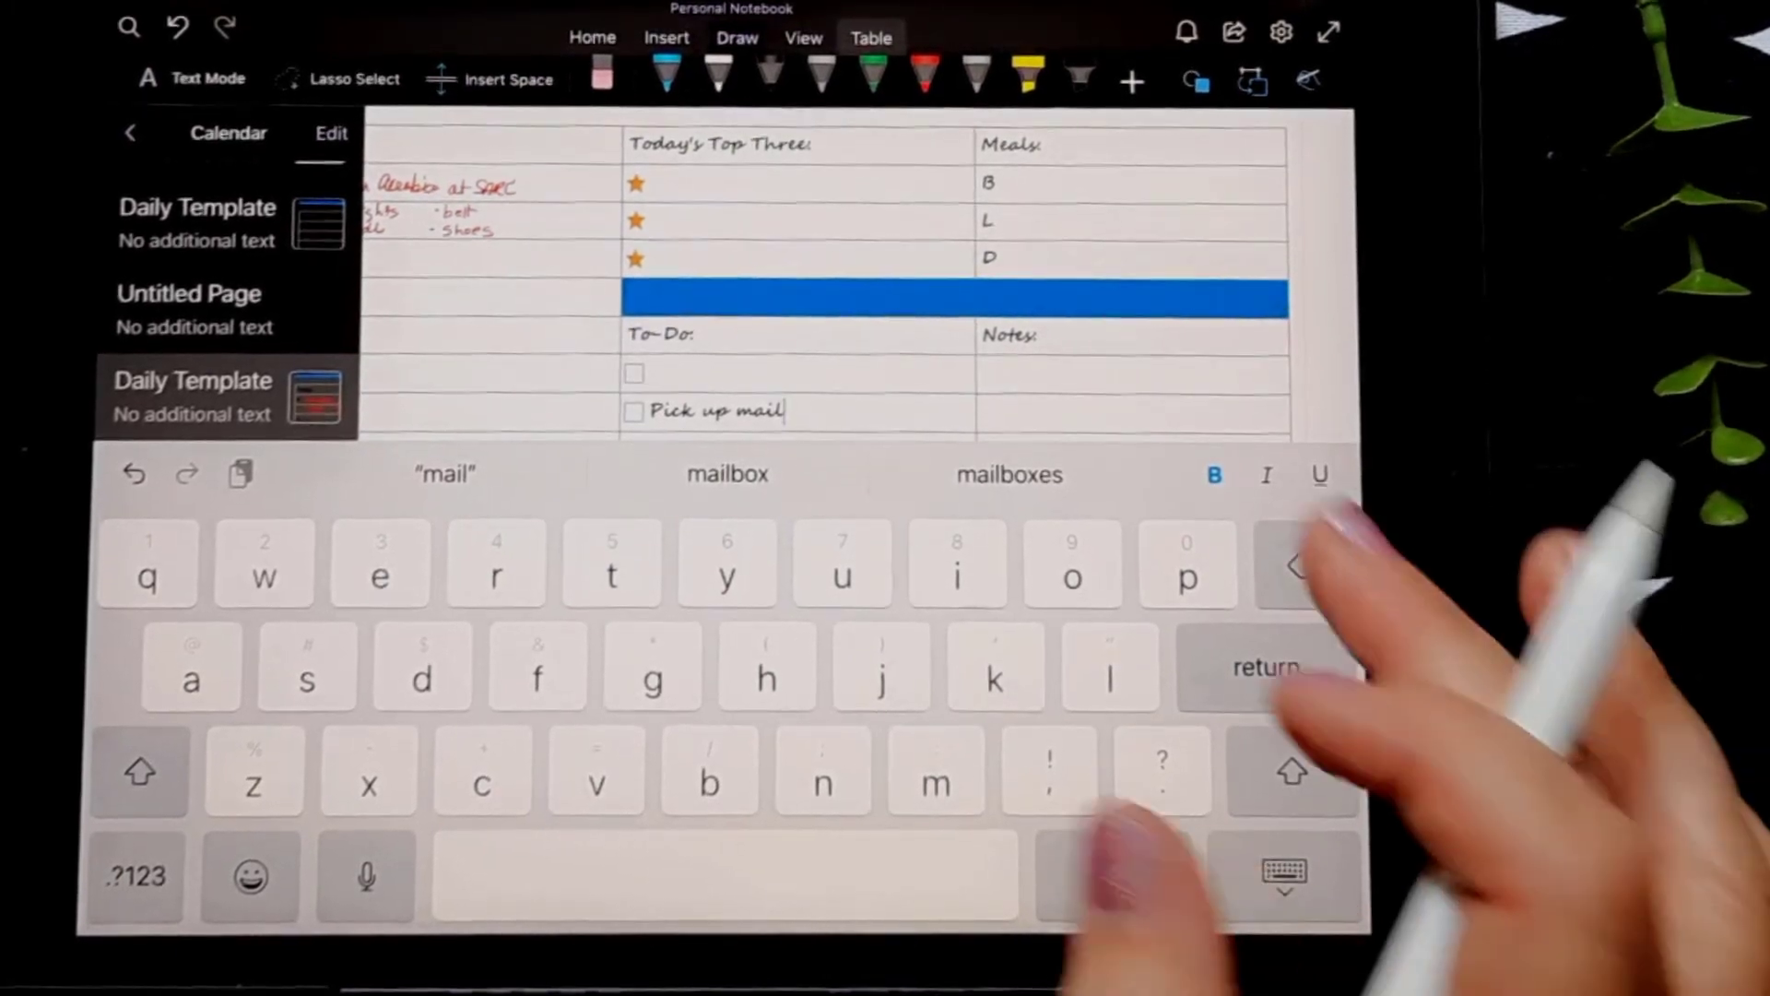
pyautogui.click(1285, 880)
pyautogui.scroll(-5, 904, 599)
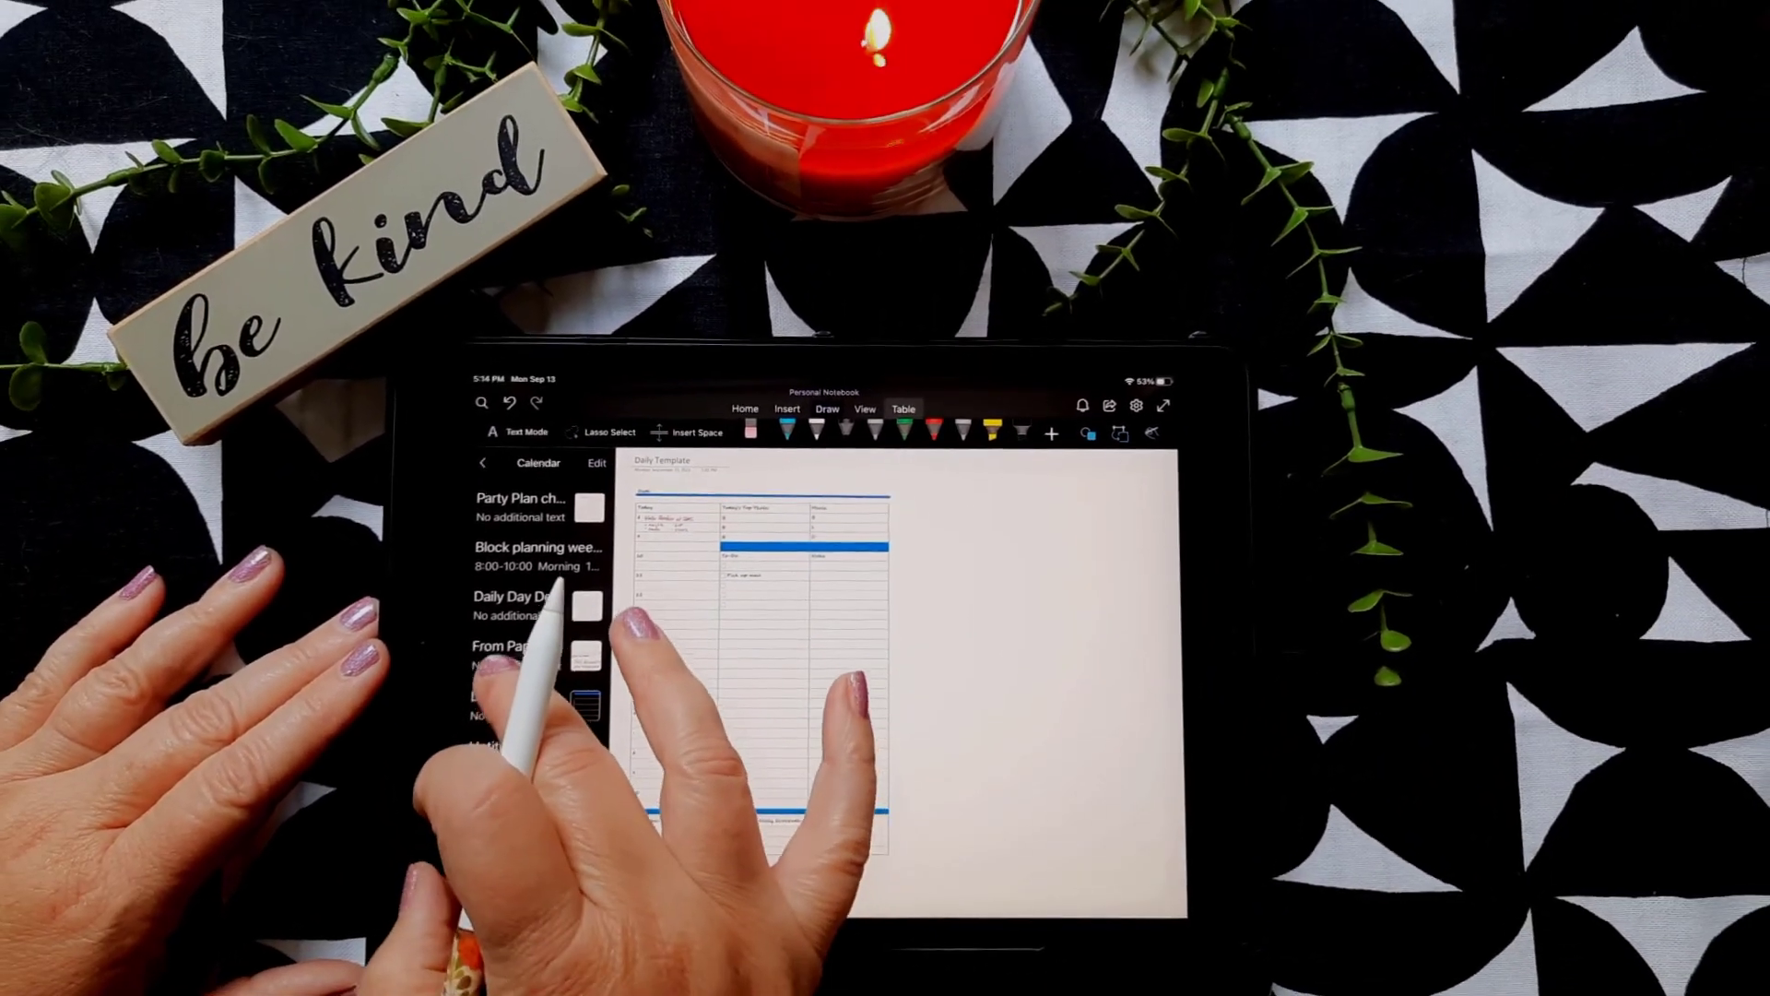
# Step: Open the "From Paper t..." page in the Calendar section and bring its customized planner into view
pyautogui.click(517, 641)
pyautogui.scroll(-5, 828, 779)
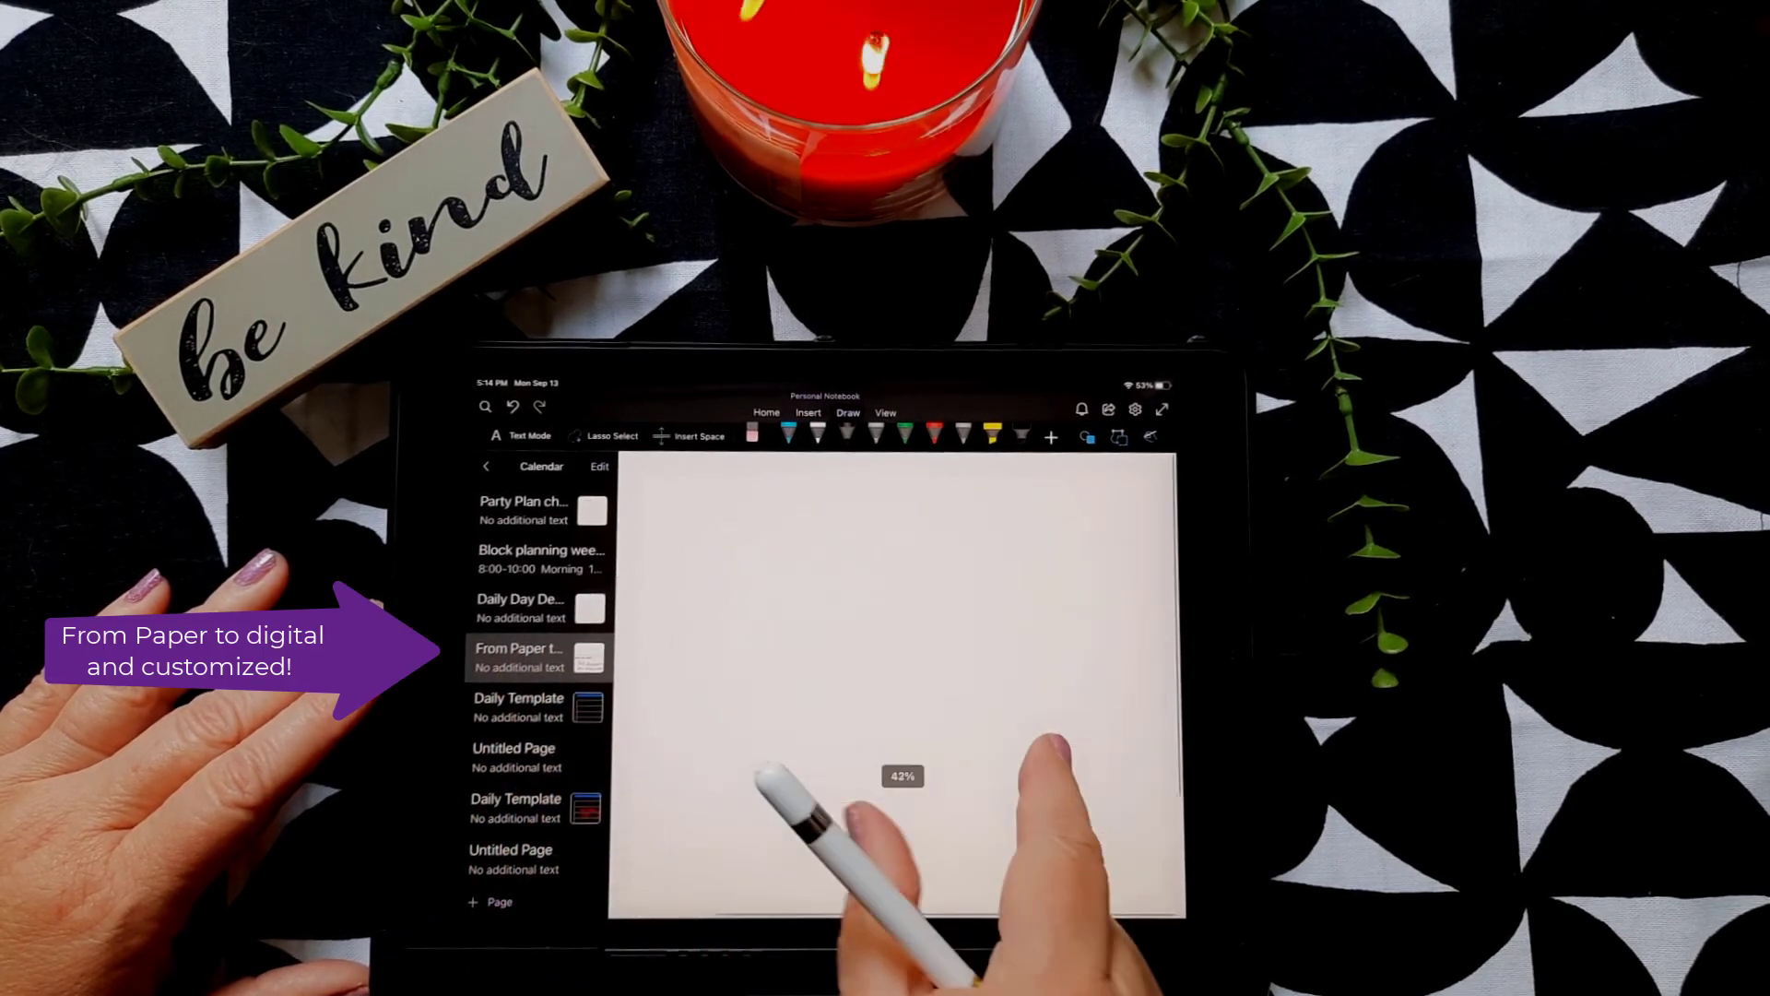